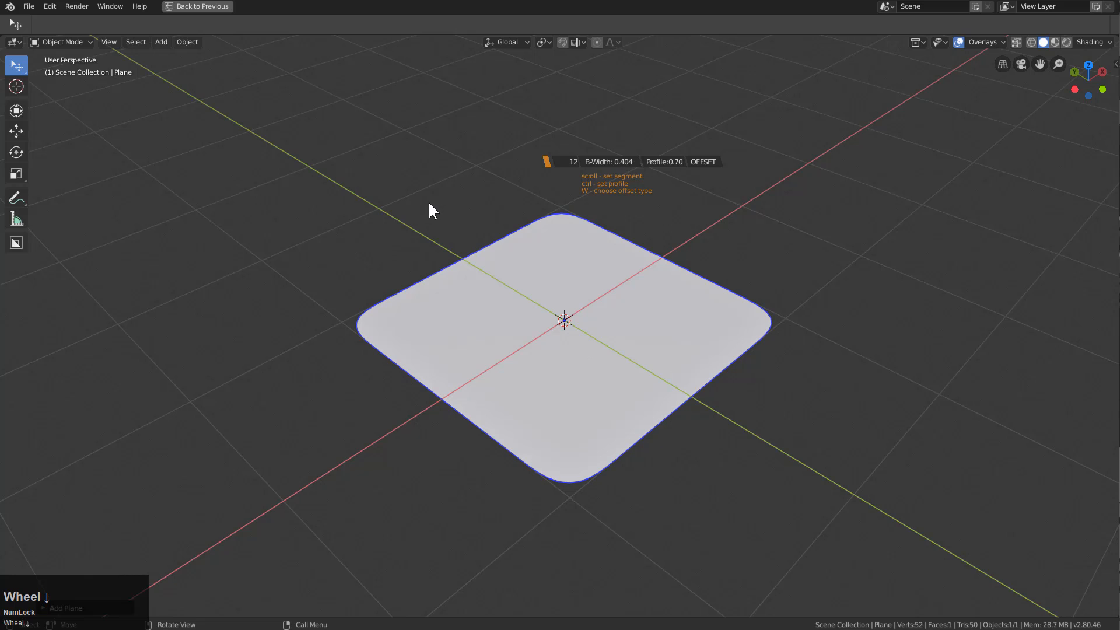
- Finish the plane's corner bevel with 16 segments, a width of about 0.41 m and a 0.70 profile
scroll(419, 198, "up", 4)
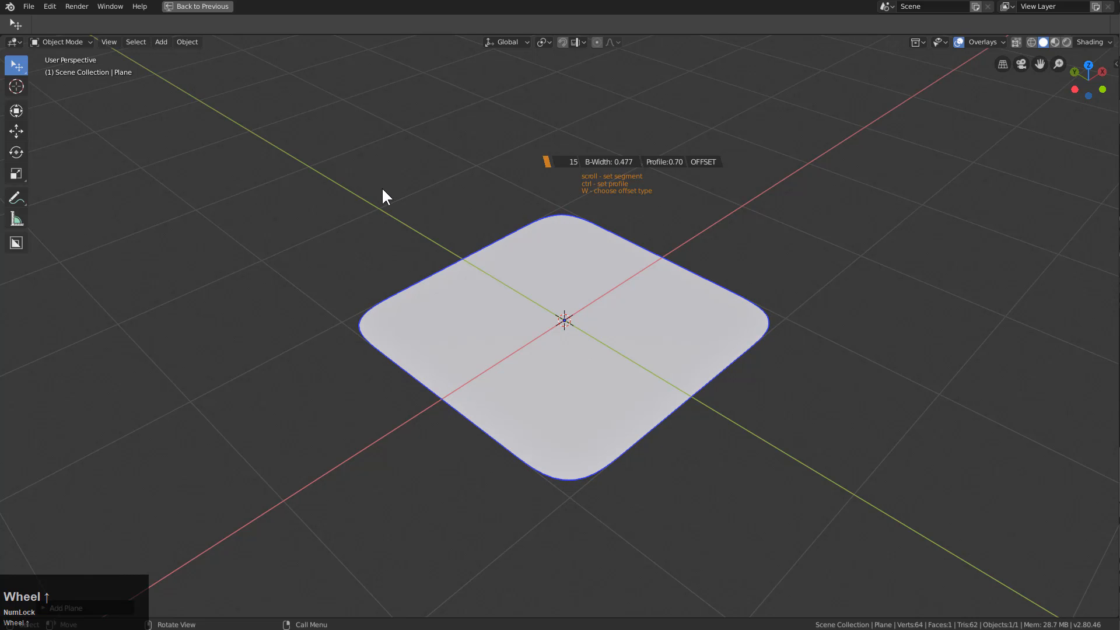
left_click(539, 246)
- Thicken the rounded plane into a block with a Hard Ops Thick thickness of about -2 m and an offset of about 0
middle_click_drag(539, 246, 677, 322)
key("q")
left_click(641, 334)
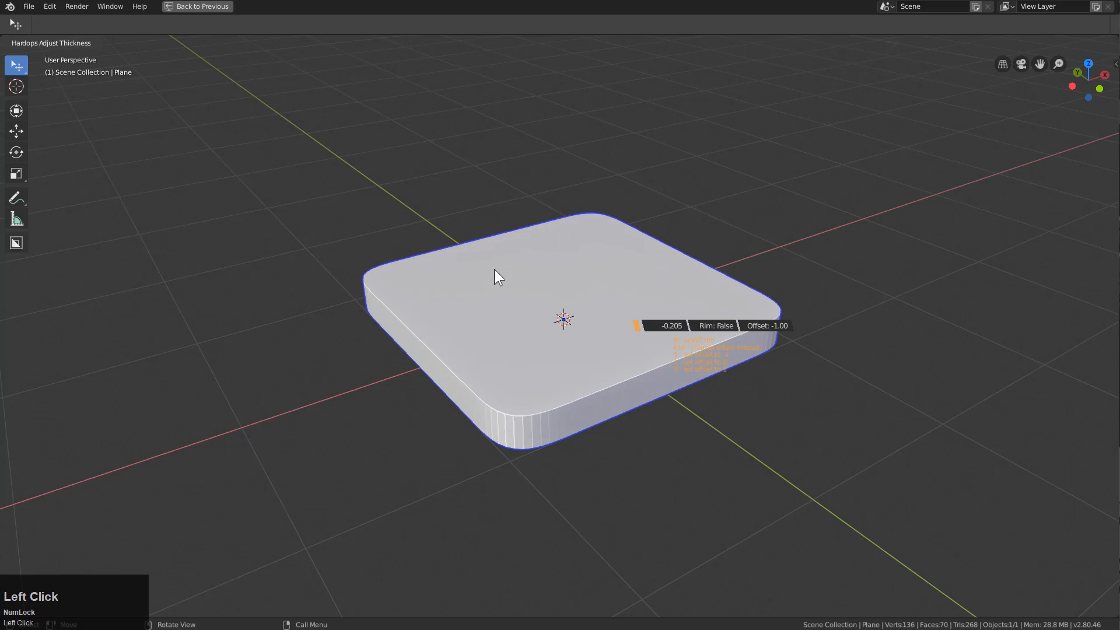
key("2")
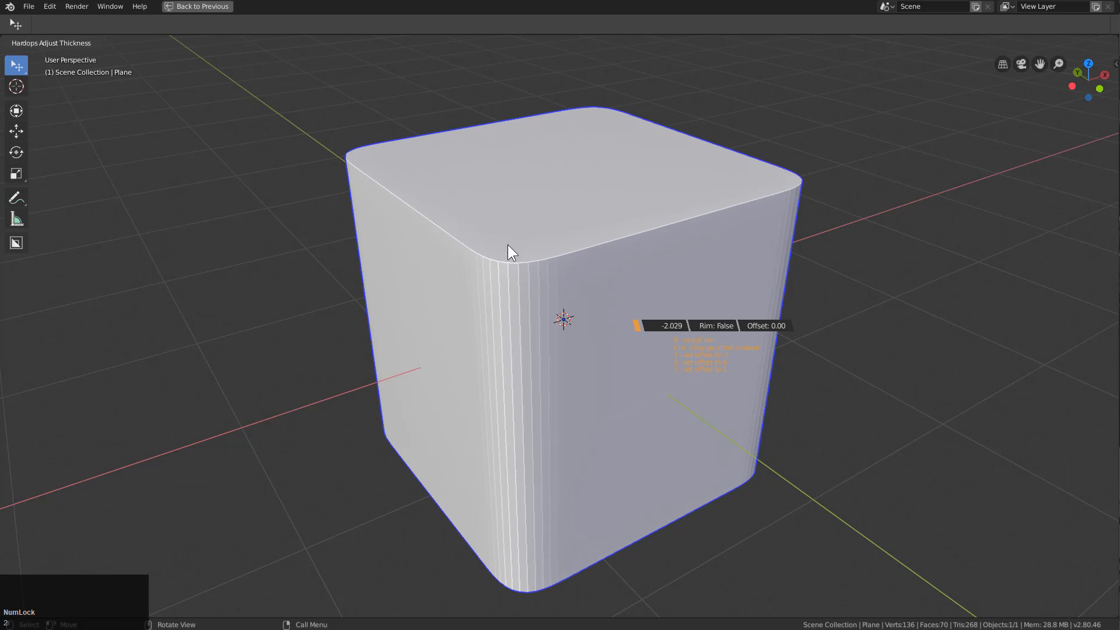
key("ctrl")
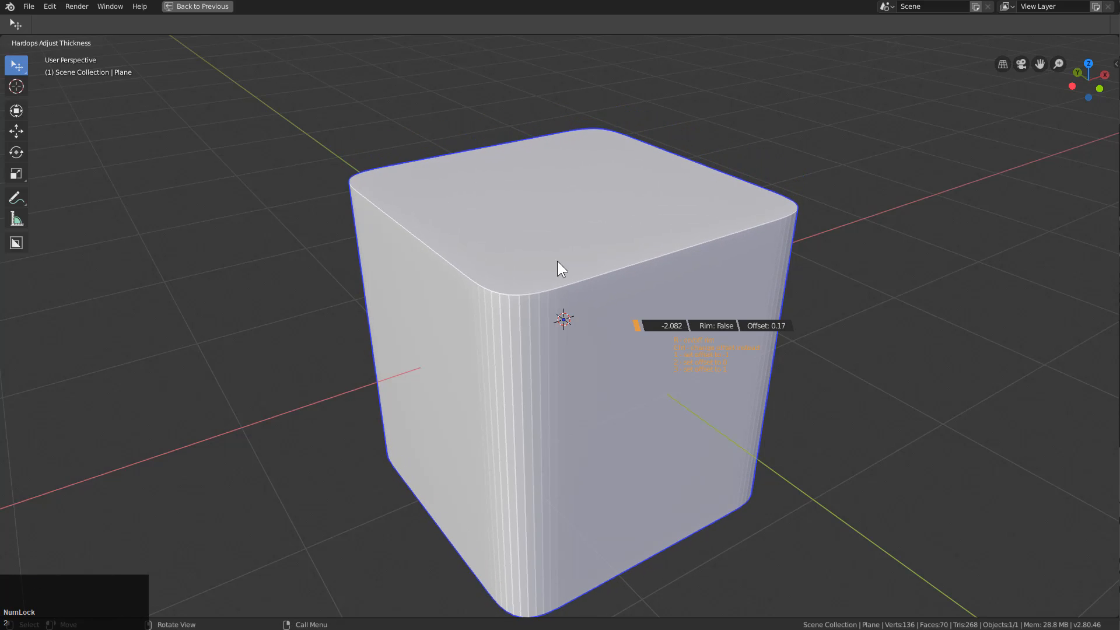
key("ctrl")
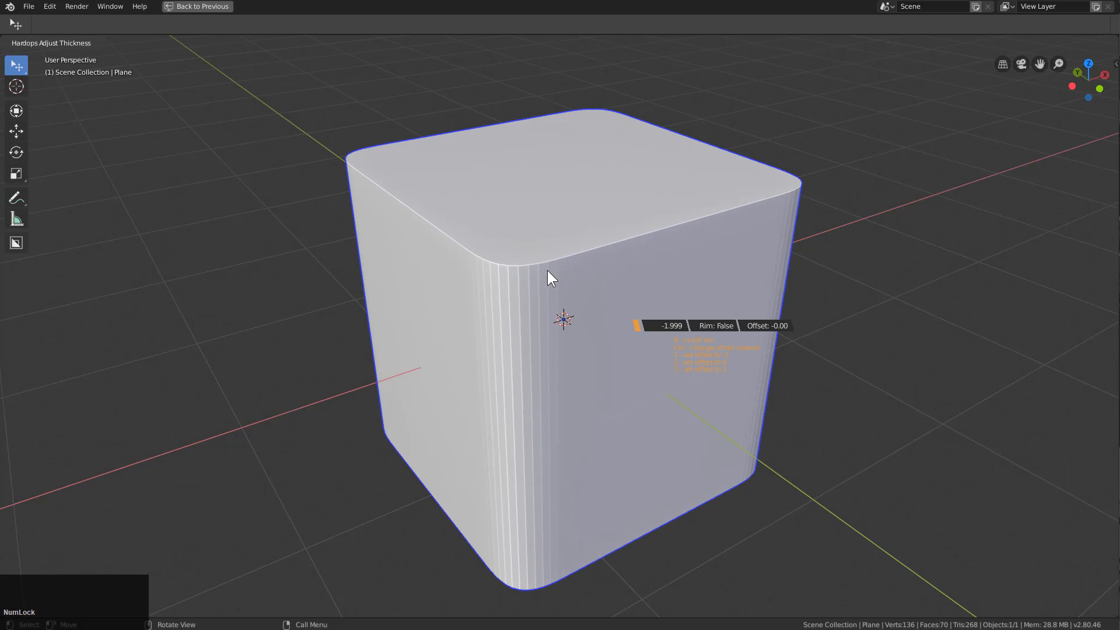
left_click(547, 270)
- Apply the Hard Ops (S) Sharpen operation to the block to smooth its shading
middle_click_drag(547, 271, 581, 254)
scroll(723, 265, "down", 2)
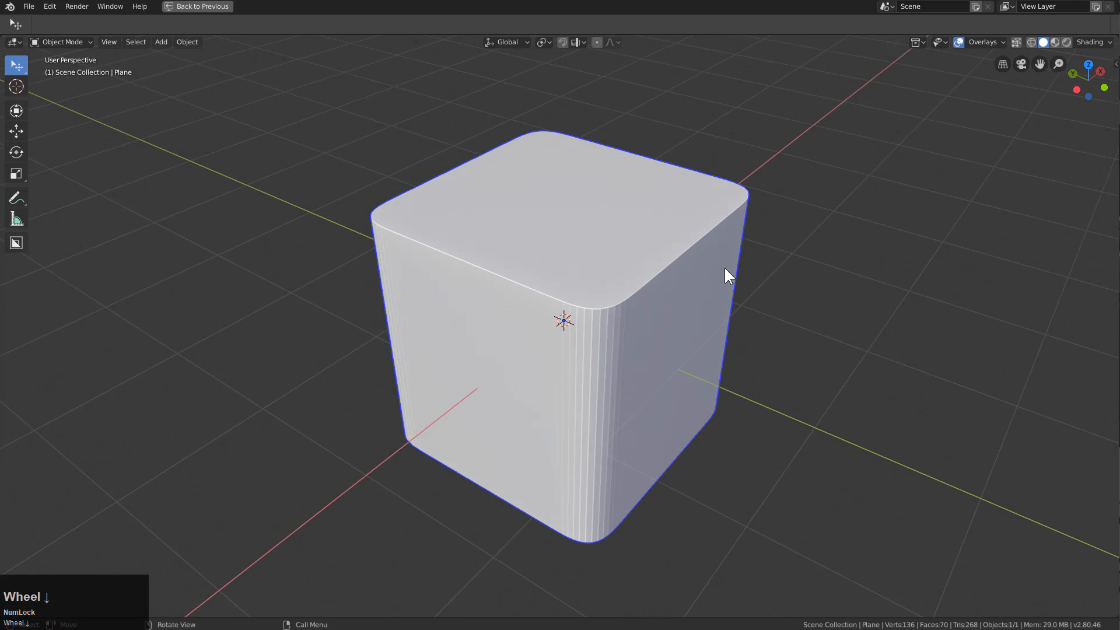
middle_click_drag(724, 266, 704, 274)
key("q")
left_click(675, 238)
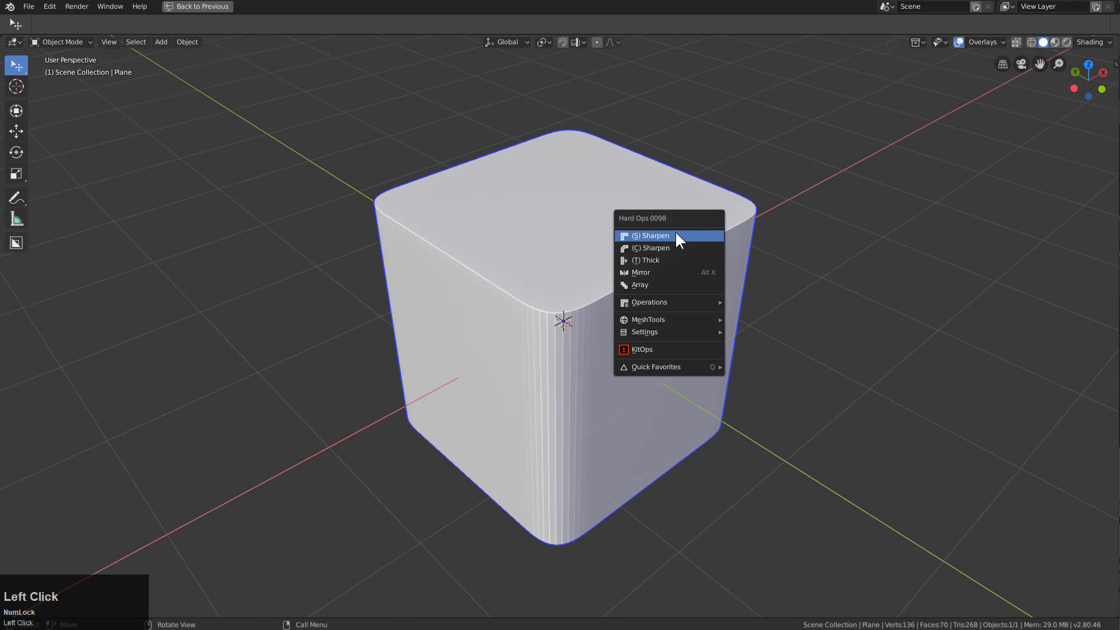
- Place the 3D cursor on the near top corner of the block
mouse_move(674, 238)
middle_mouse_down()
mouse_move(573, 285)
mouse_move(605, 271)
mouse_move(588, 289)
mouse_move(513, 255)
mouse_move(570, 281)
middle_mouse_up()
right_click(534, 274, "shift")
scroll(652, 326, "up", 4)
scroll(647, 322, "down", 5)
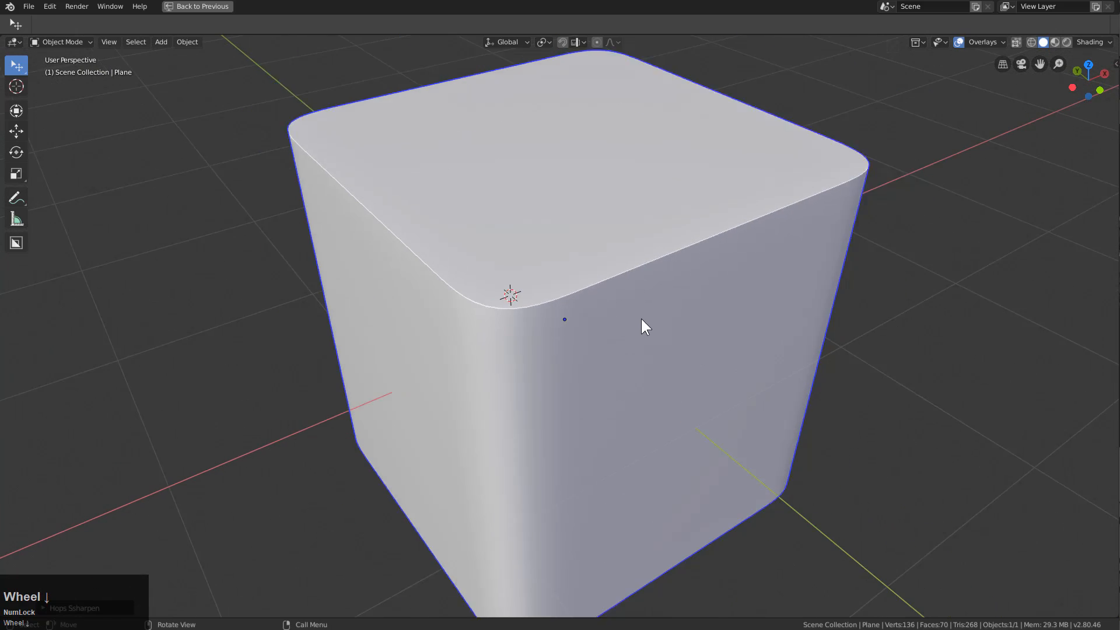
- Add a scaled-down cube at the 3D cursor and subtract it from the block's corner with a Boolean difference
key("shift+a")
mouse_move(619, 320)
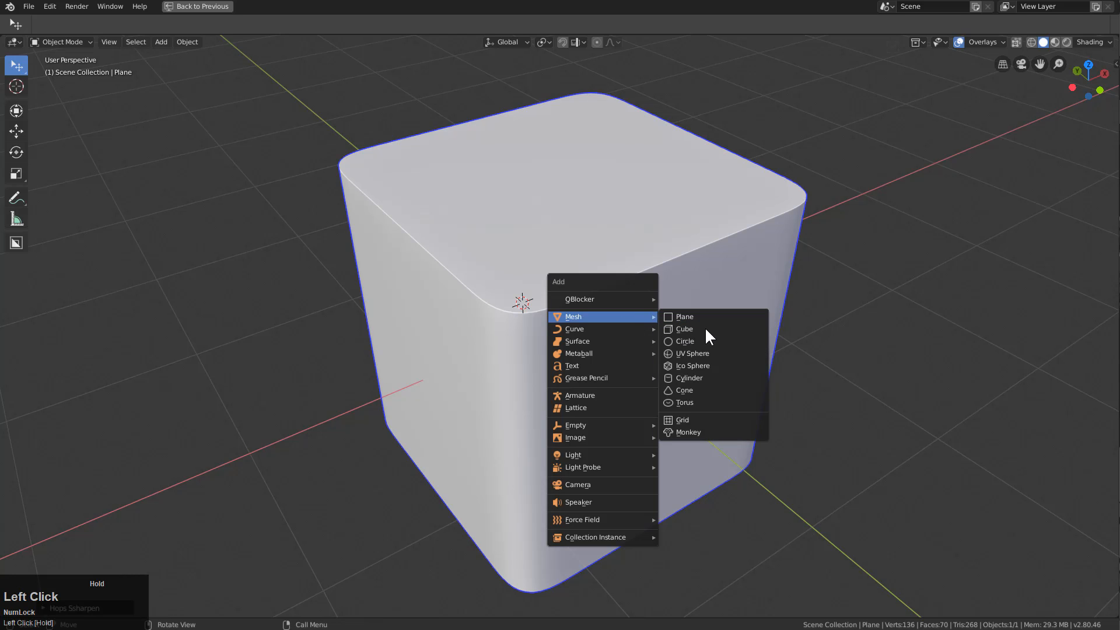
left_click(690, 330)
key("s")
left_click(630, 330)
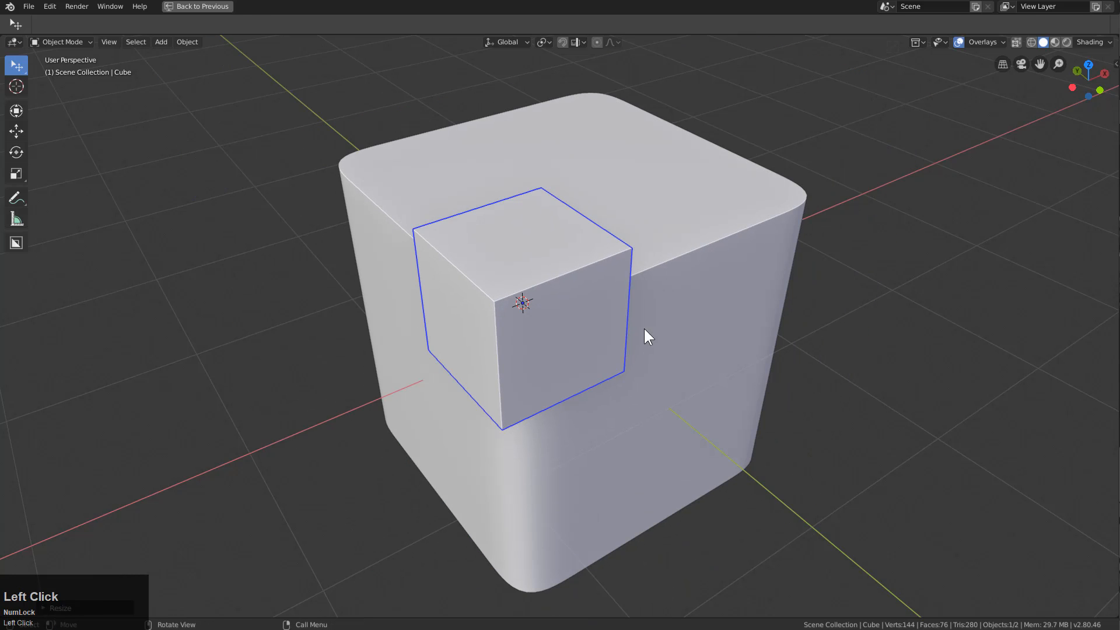
left_click(683, 273, "shift")
key("ctrl+KP_Subtract")
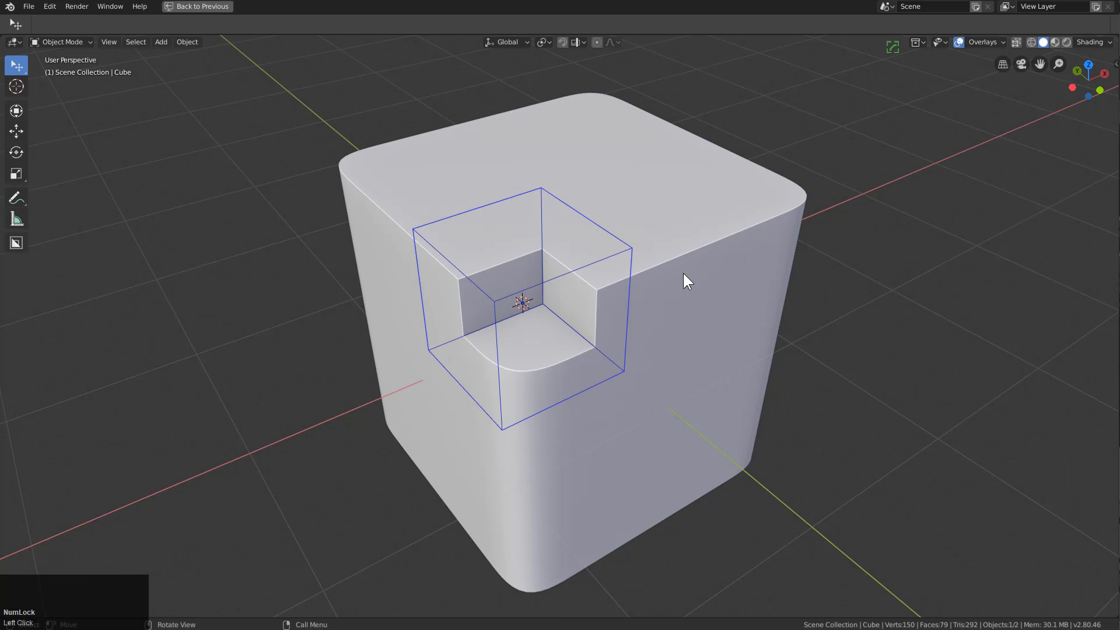
- Flatten the cutter cube along Z and adjust its height along Z to make the corner notch shallower
middle_click_drag(613, 170, 655, 270)
key("s")
key("z")
left_click(603, 229)
key("g")
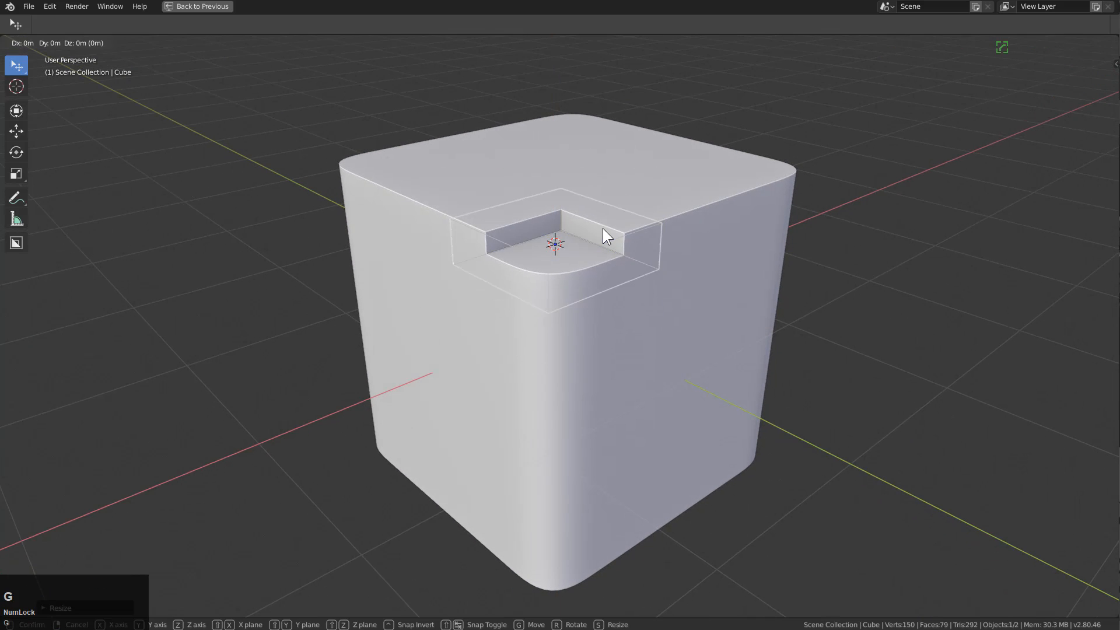
key("z")
left_click(600, 227)
- In Edit Mode with X-ray on, bevel the cutter's inner vertical edge into a single flat chamfer
middle_click_drag(600, 227, 551, 258)
scroll(605, 276, "up", 3)
key("Tab")
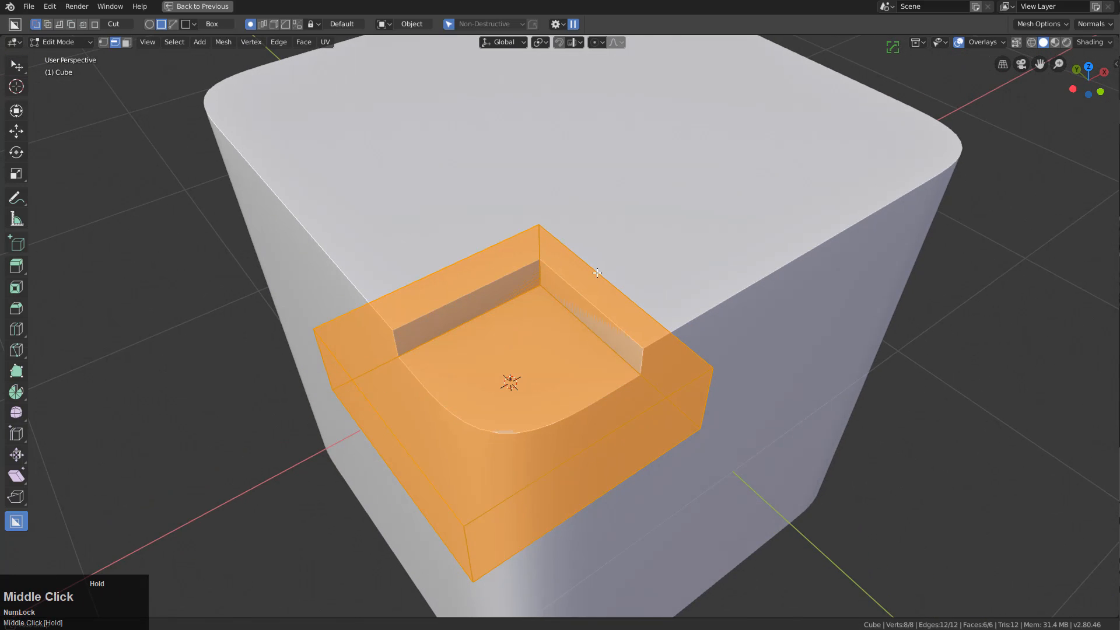
key("alt+z")
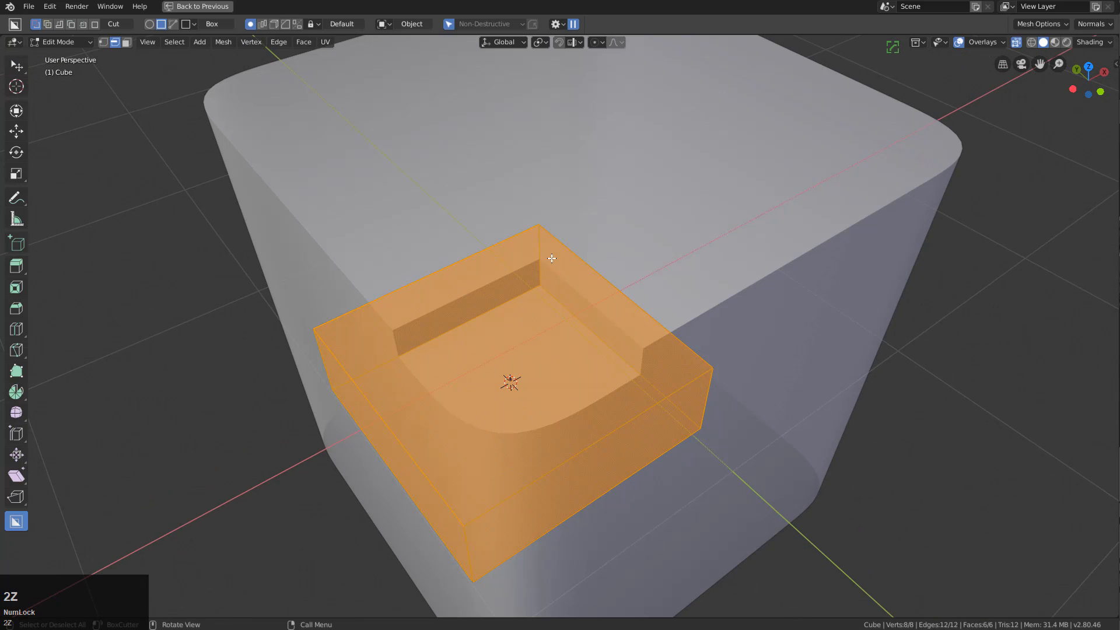
left_click(543, 248)
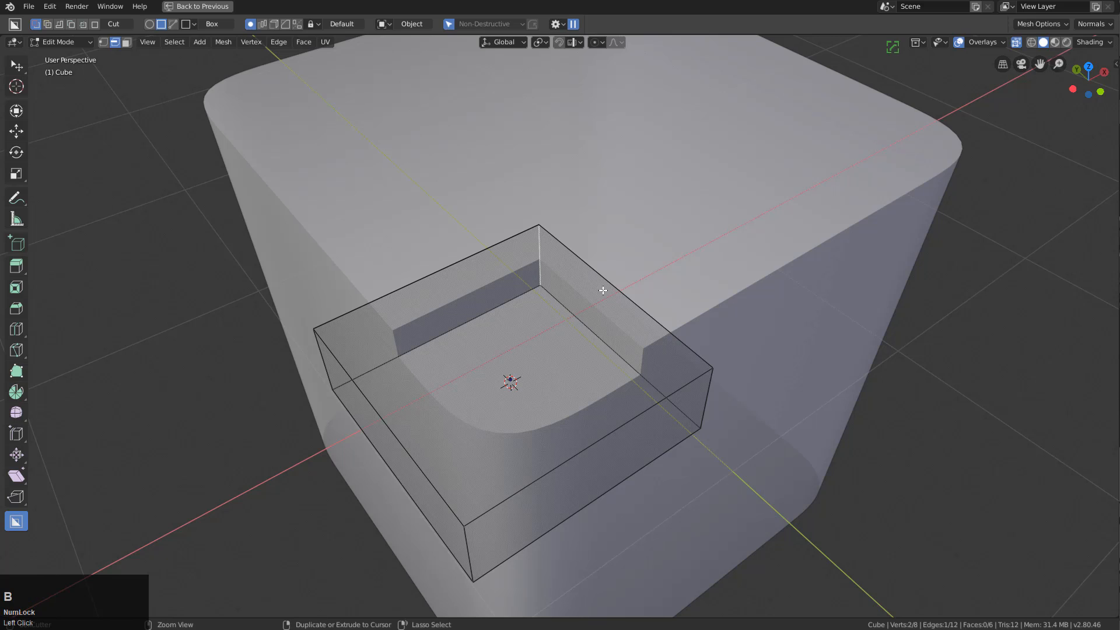
key("ctrl+b")
left_click(753, 320)
- Bevel the chamfer's two vertical edges with 4 segments and about 0.07 m offset, and return to Object Mode with X-ray off
left_click(570, 273)
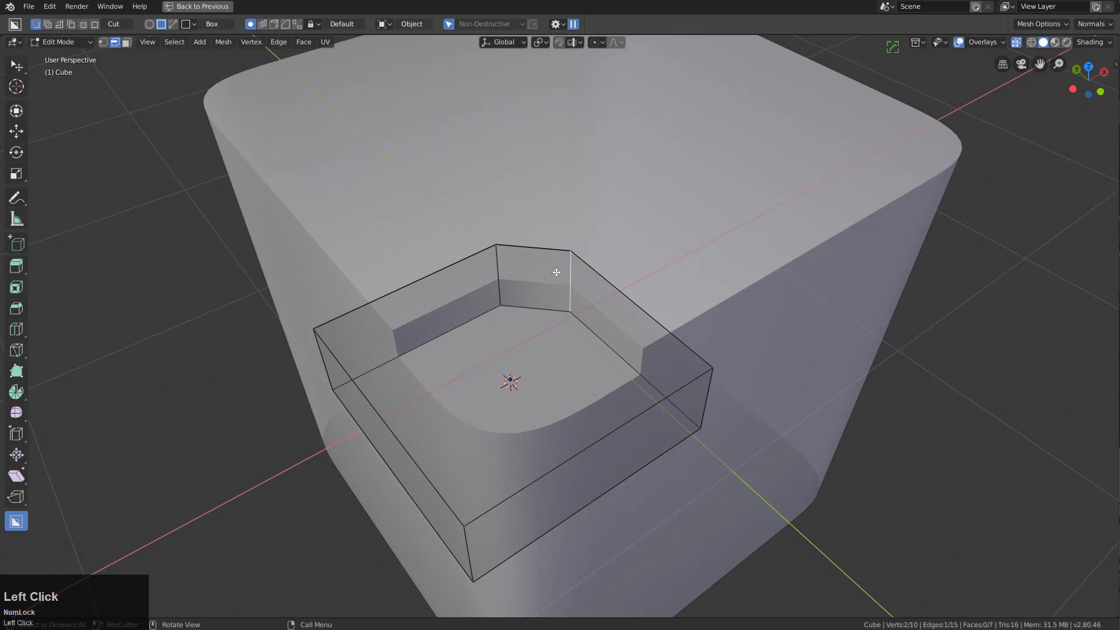
left_click(499, 270, "ctrl")
key("ctrl+b")
scroll(686, 352, "up", 3)
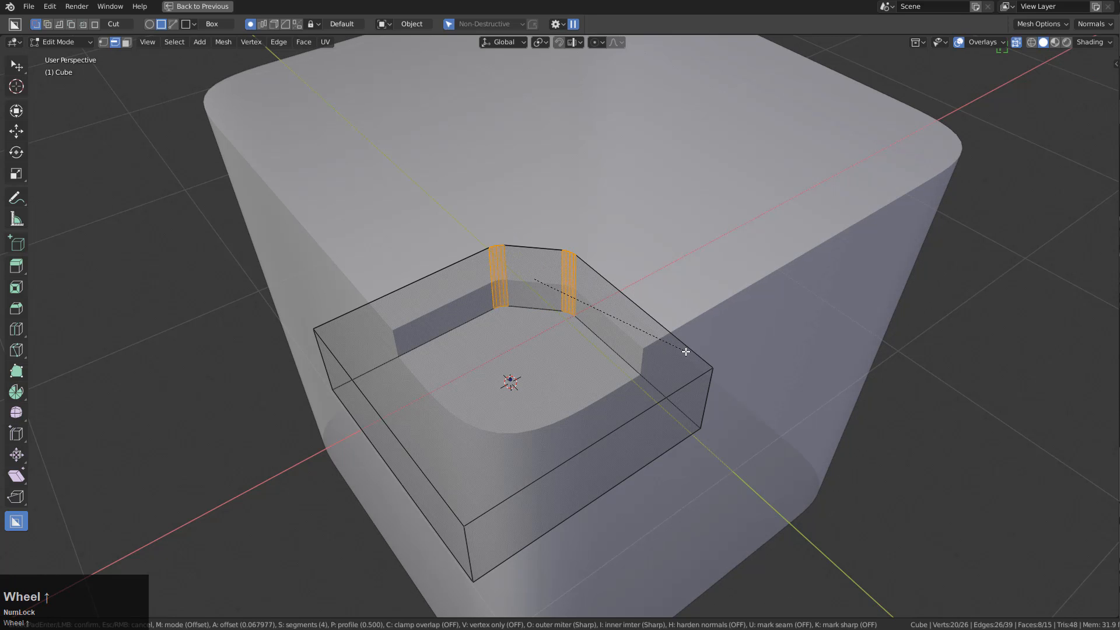
left_click(683, 350)
key("Tab")
key("alt+z")
- Mirror the block across the X axis with Hard Ops Mirror to repeat the corner notch, and hide the cutter cube
middle_click_drag(701, 379, 648, 353)
scroll(619, 315, "down", 3)
middle_click_drag(619, 313, 624, 264)
left_click(659, 172)
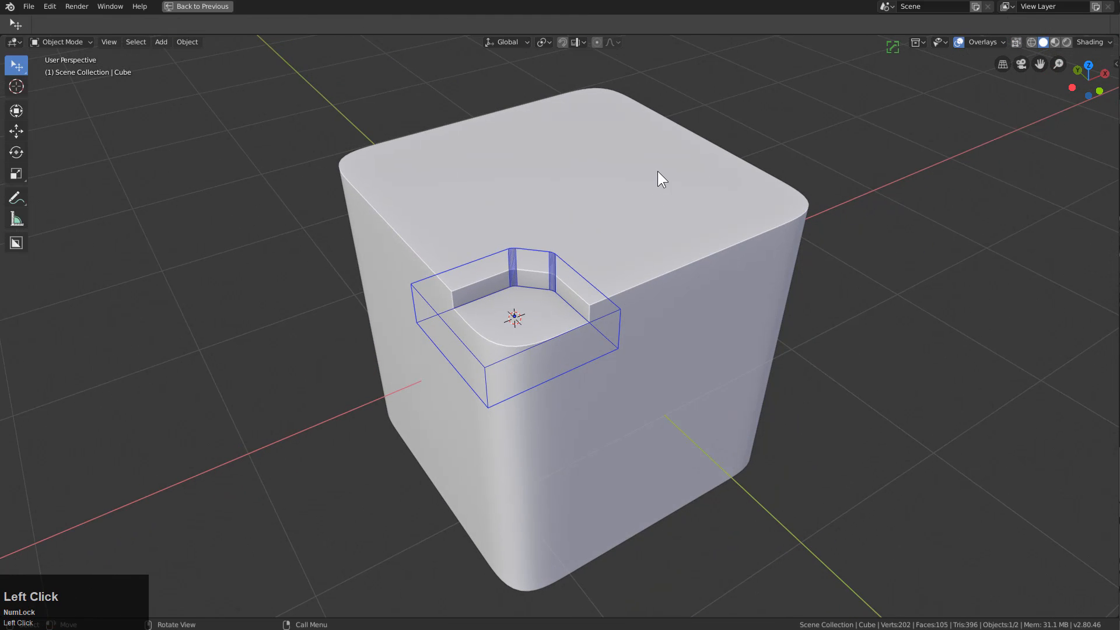
middle_click_drag(565, 167, 568, 212)
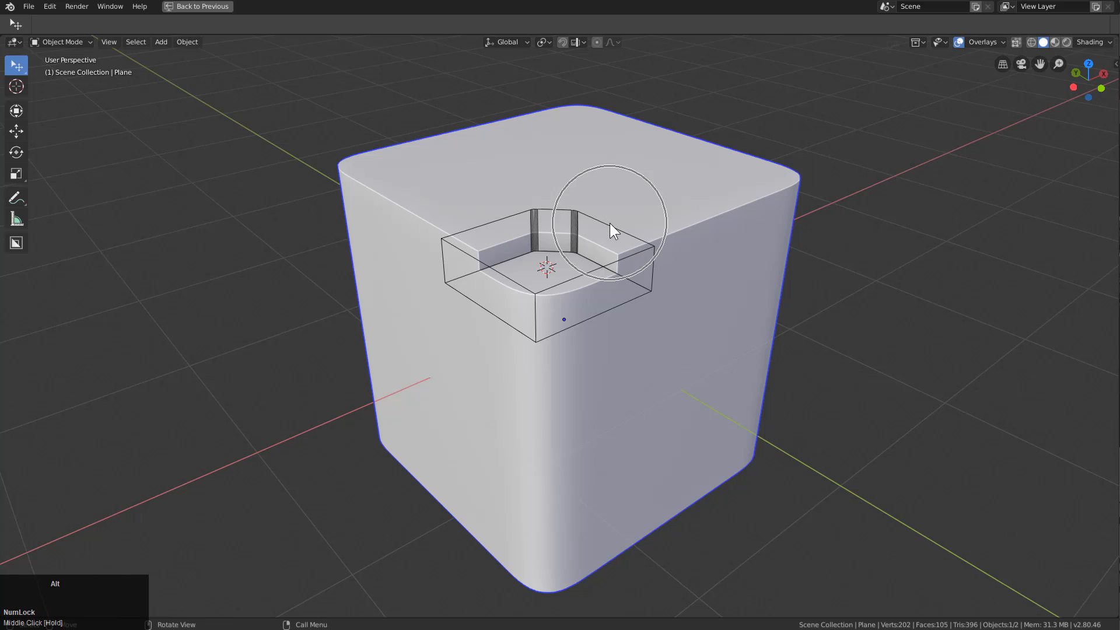
key("alt+x")
middle_click_drag(717, 295, 691, 313)
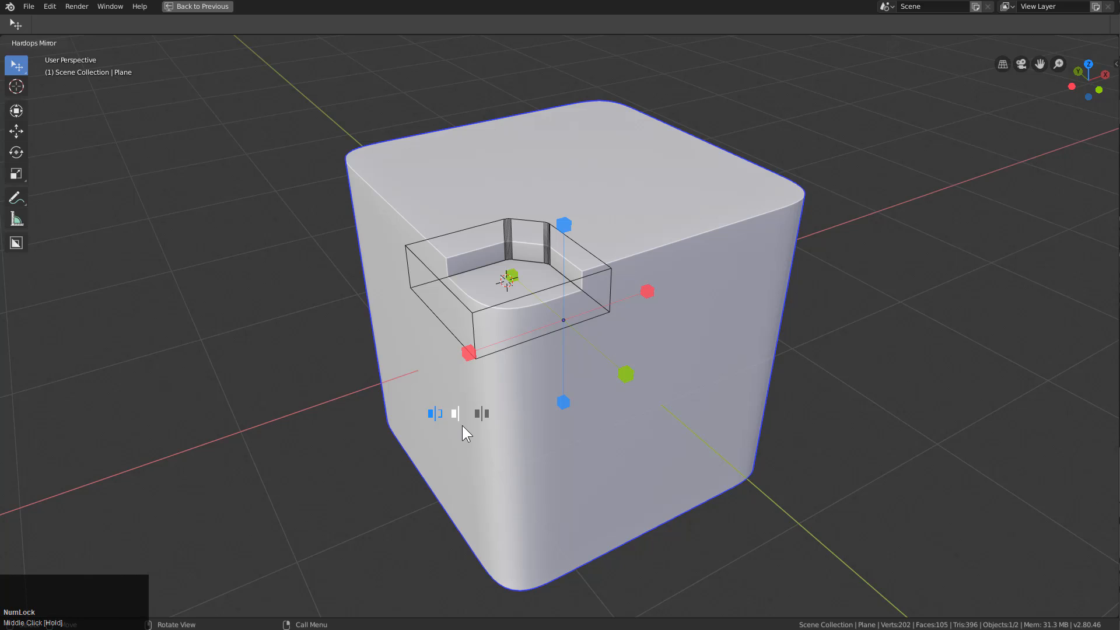
left_click(432, 414)
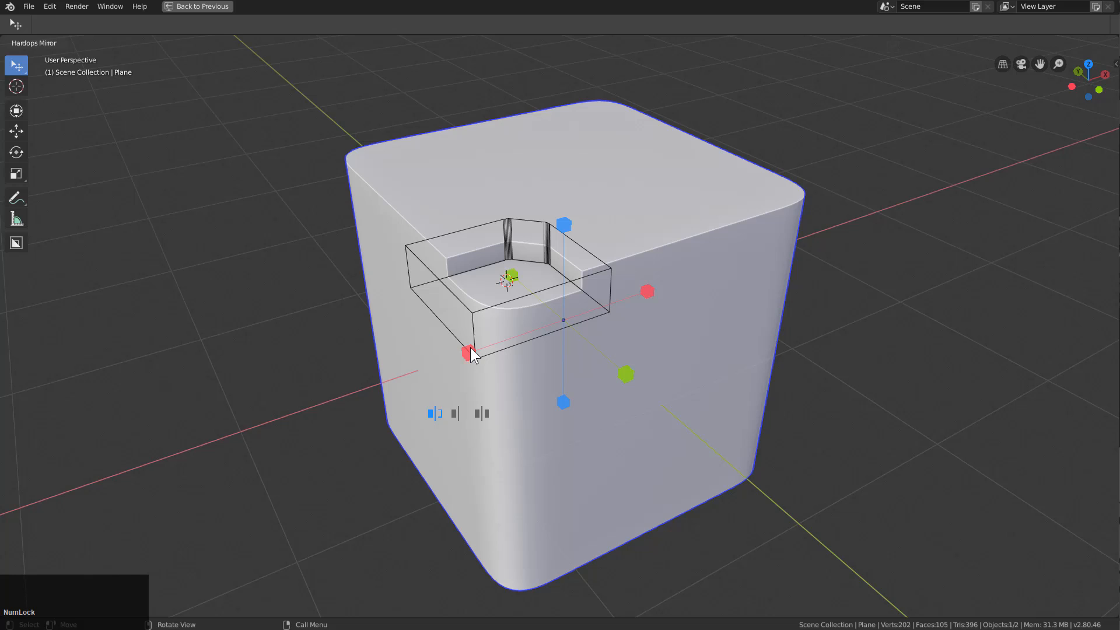
left_click(583, 276)
key("h")
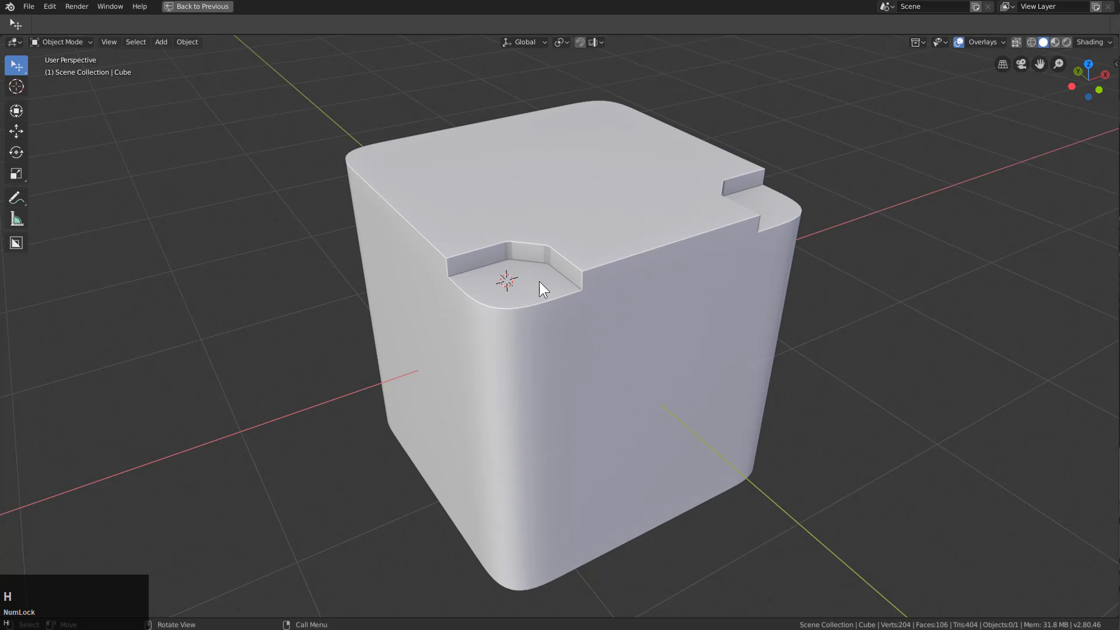
- Place the 3D cursor on the rounded edge just below the near corner notch and add a scaled-down cube there
middle_click_drag(539, 290, 499, 310)
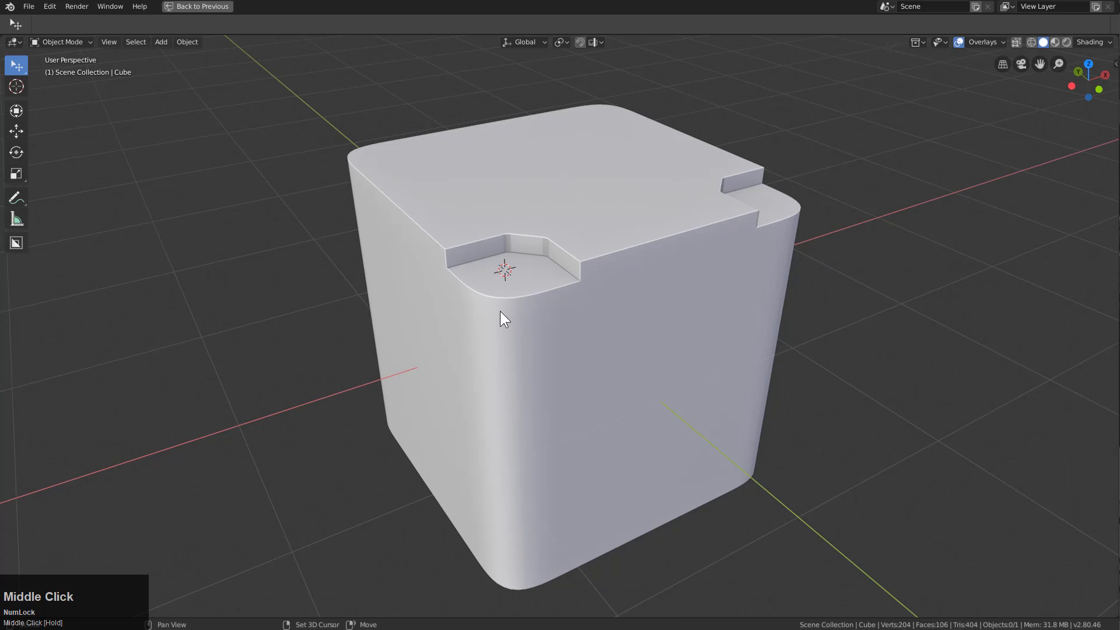
right_click(500, 319, "shift")
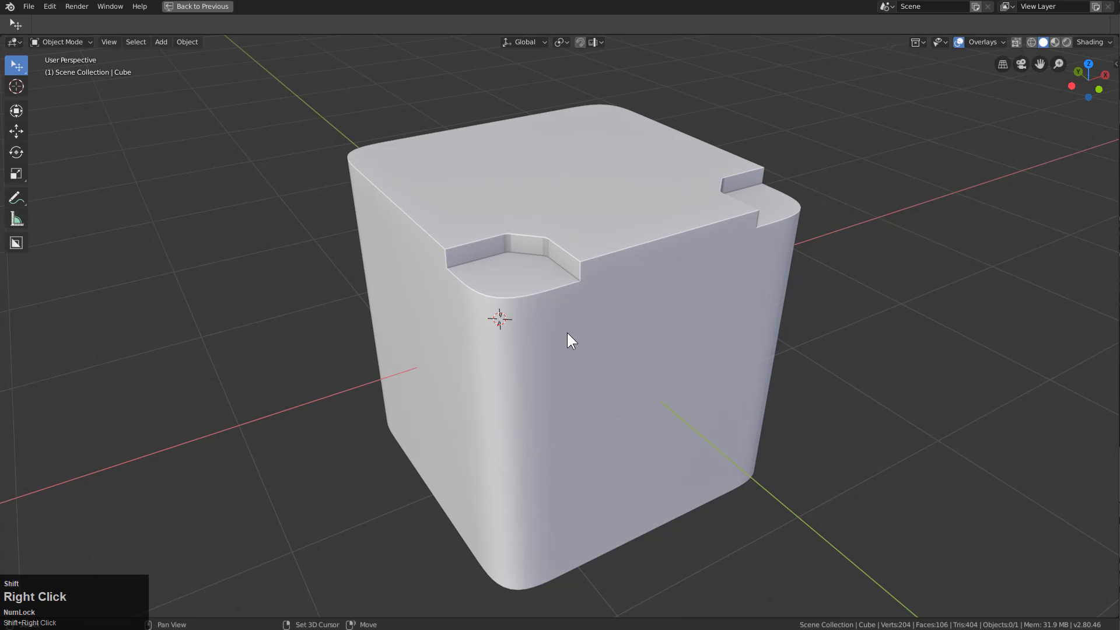
key("shift+a")
mouse_move(572, 338)
left_click(607, 347)
key("s")
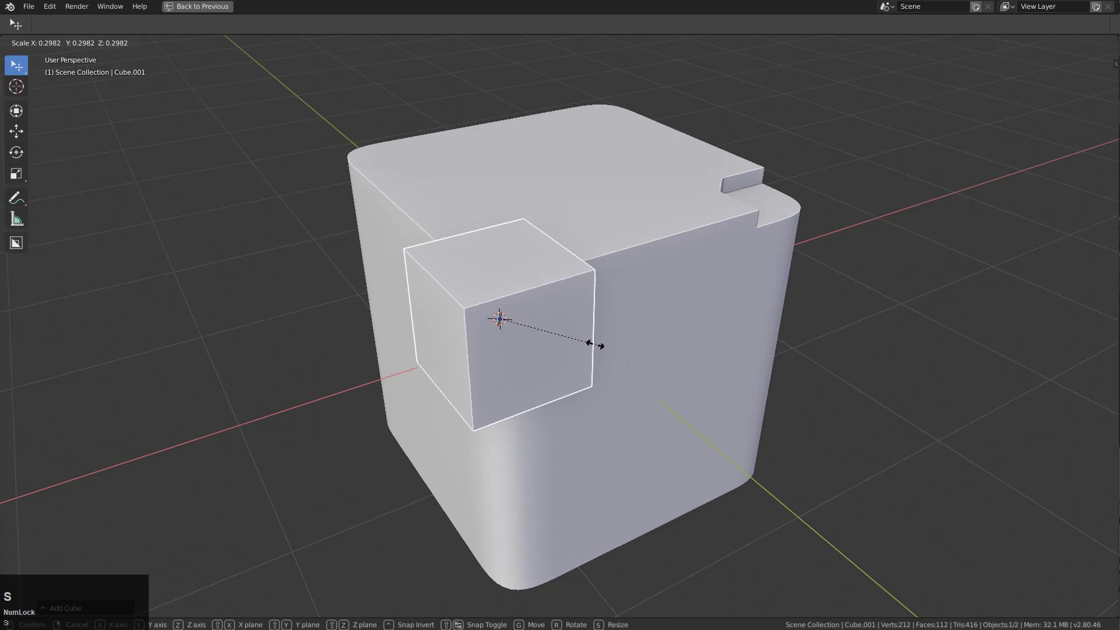
left_click(532, 319)
- Scale the new cube along X and Y into a wide, flat slab and subtract it from the block
key("s")
key("x")
left_click(618, 306)
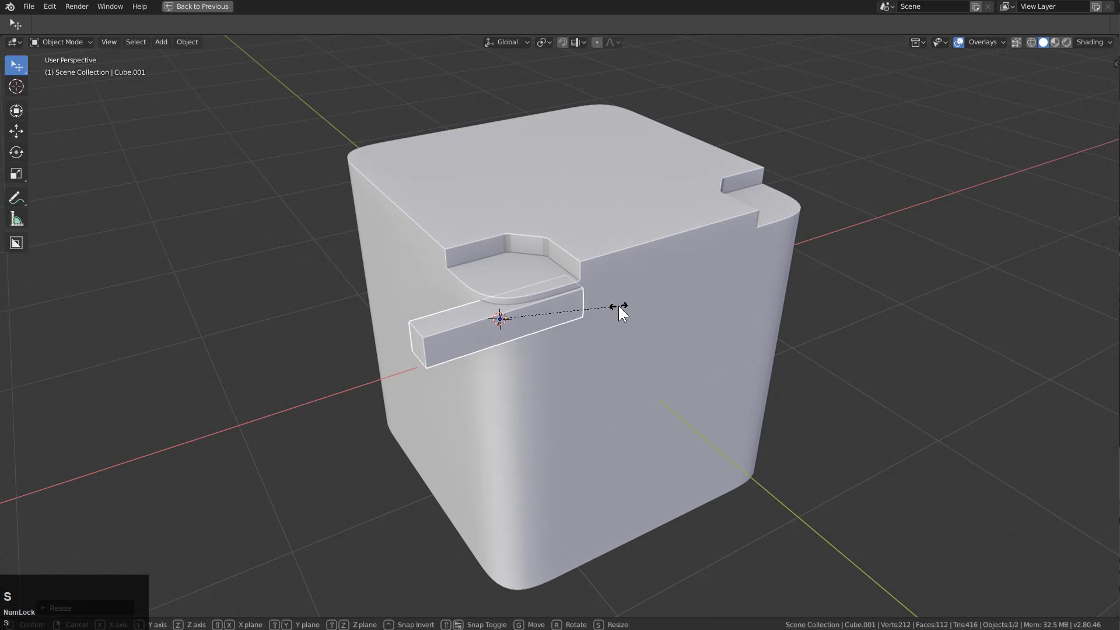
key("y")
left_click(687, 322)
left_click(700, 320, "shift")
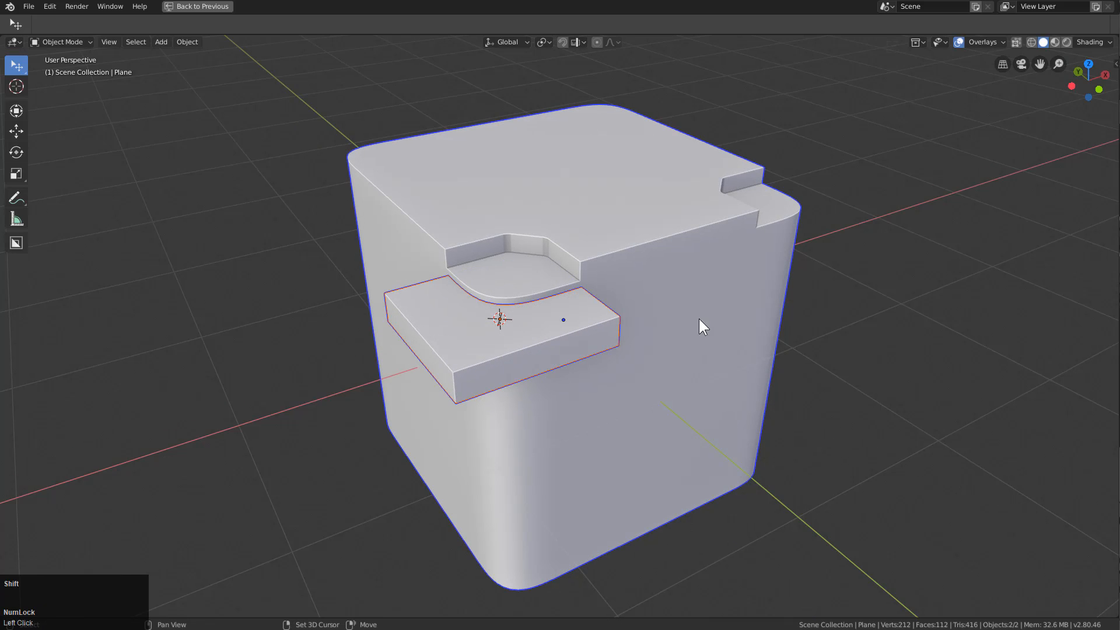
key("ctrl+KP_Subtract")
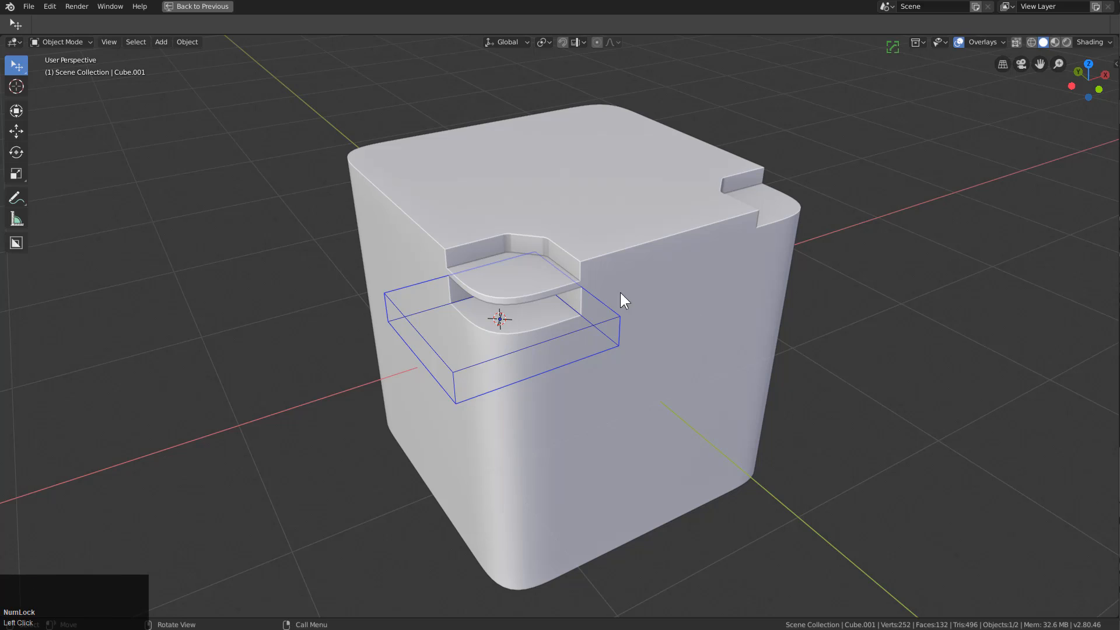
- Move the block's last Boolean modifier above the mirror modifier in the stack so the slot cut is mirrored too
left_click(653, 284)
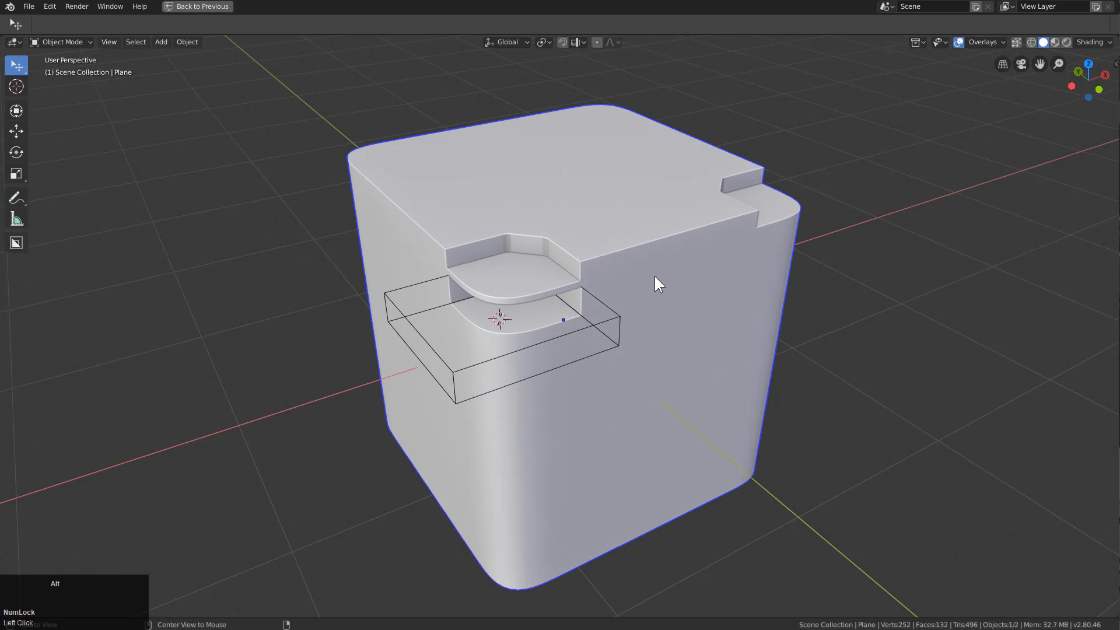
key("ctrl+grave")
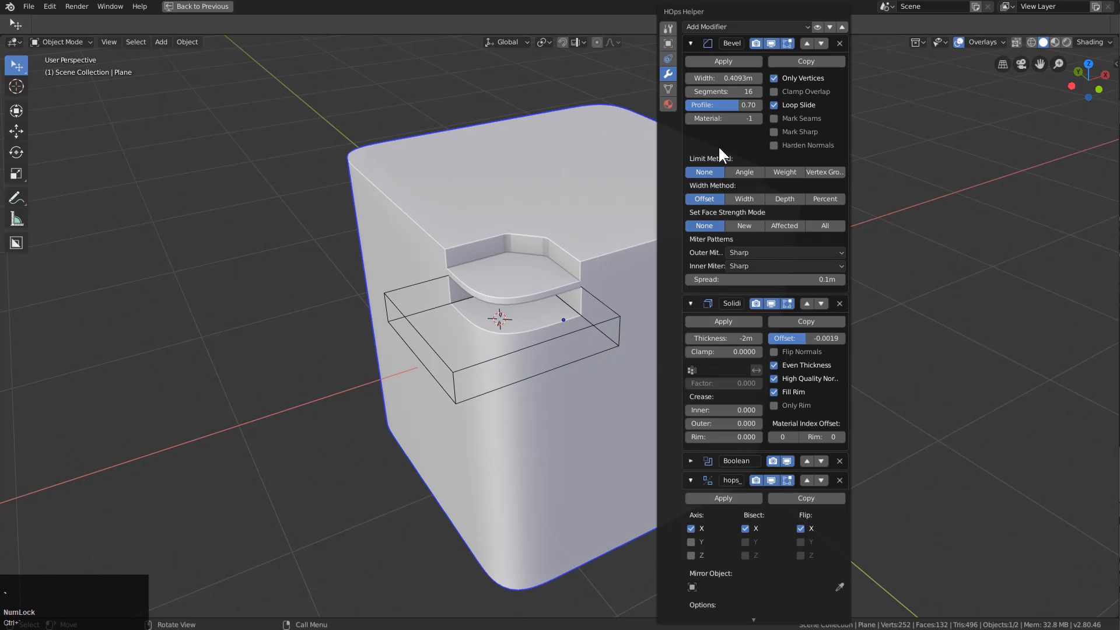
left_click(842, 27)
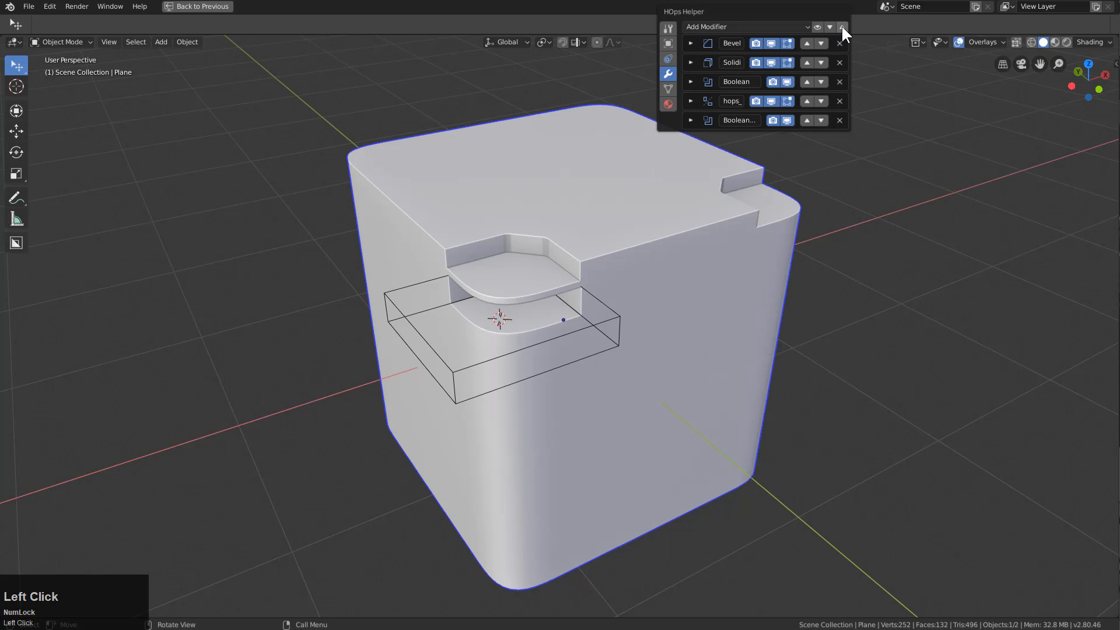
left_click(807, 120)
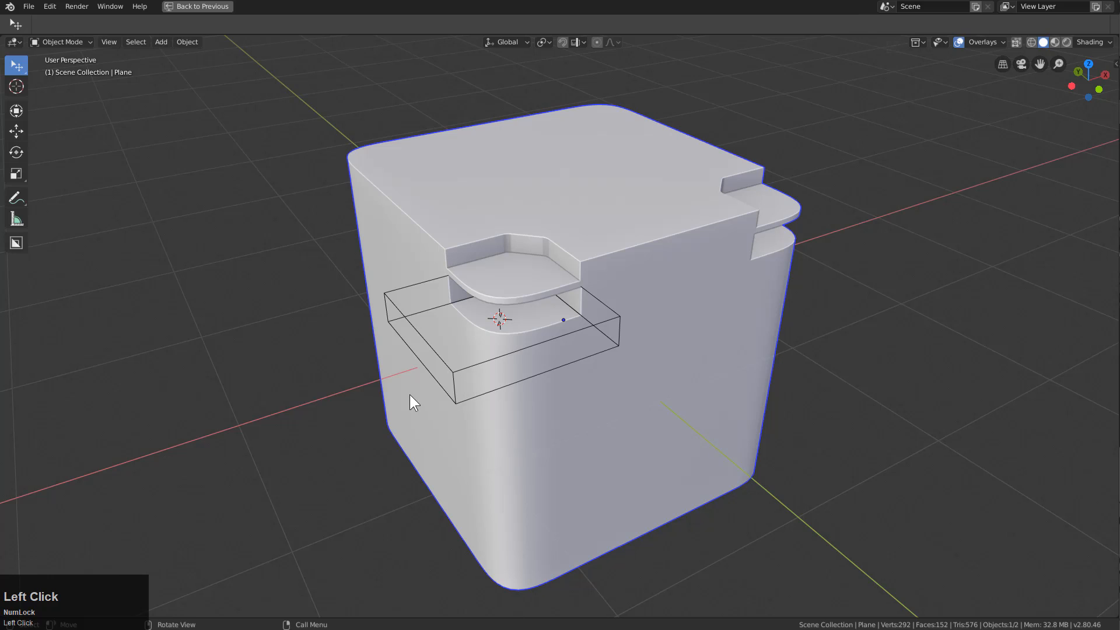
- Hide the flat slab cutter and inspect the slots below the corner notches
middle_click_drag(449, 365, 335, 308)
left_click(369, 307)
middle_click(516, 312)
middle_click_drag(516, 313, 569, 296)
scroll(545, 290, "up", 2)
scroll(551, 287, "down", 2)
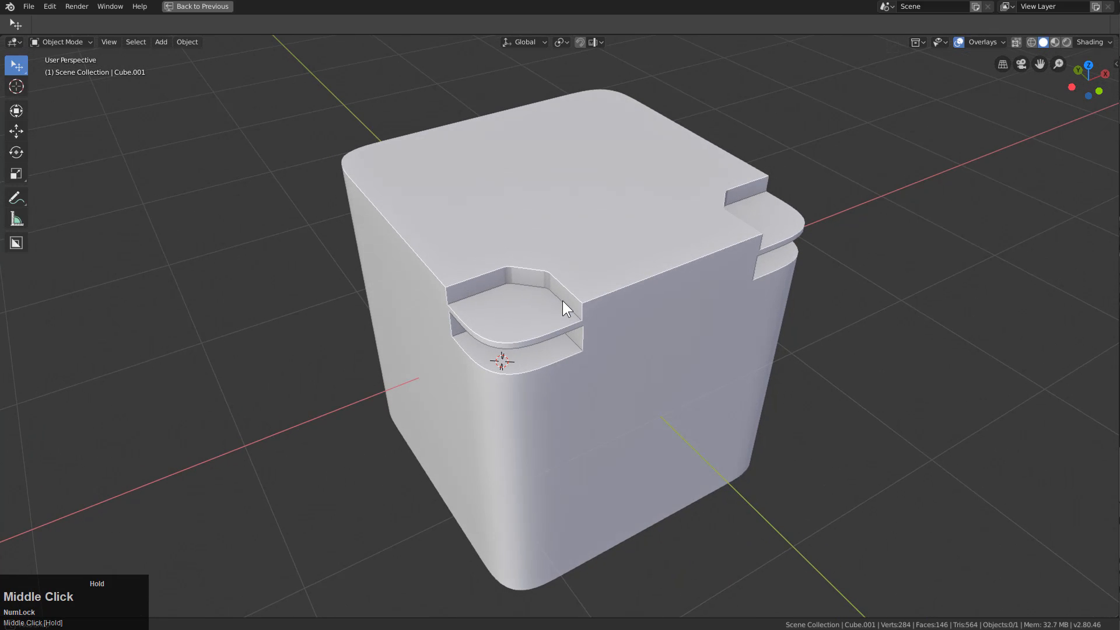
- Cut a third, smaller slot into the block's rounded edge just below the existing slot with the BoxCutter box tool
scroll(569, 296, "up", 1)
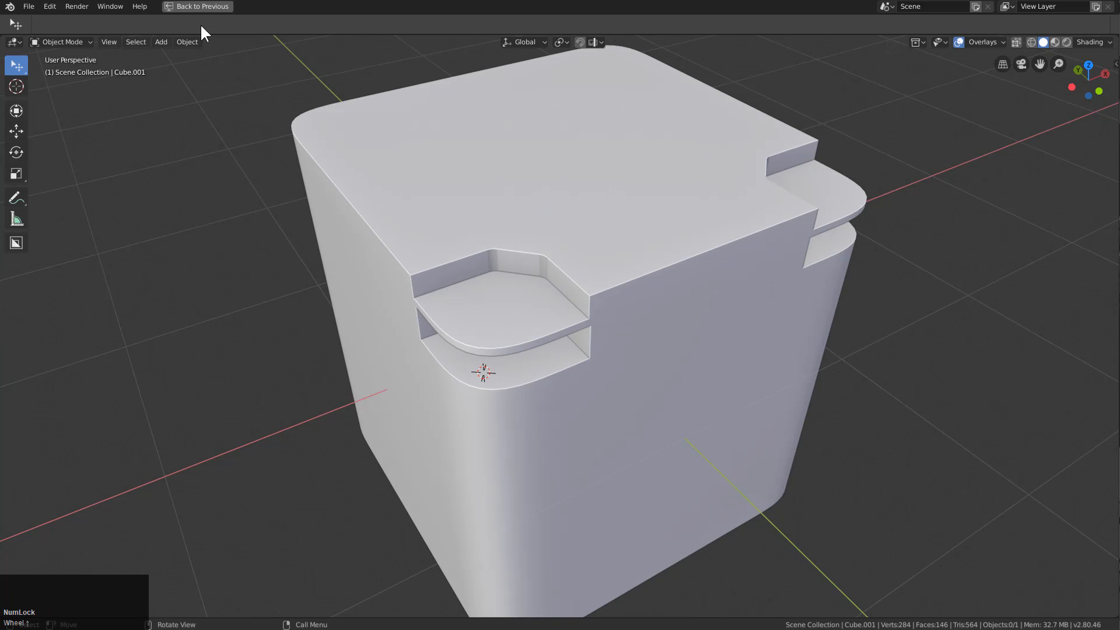
left_click(17, 243)
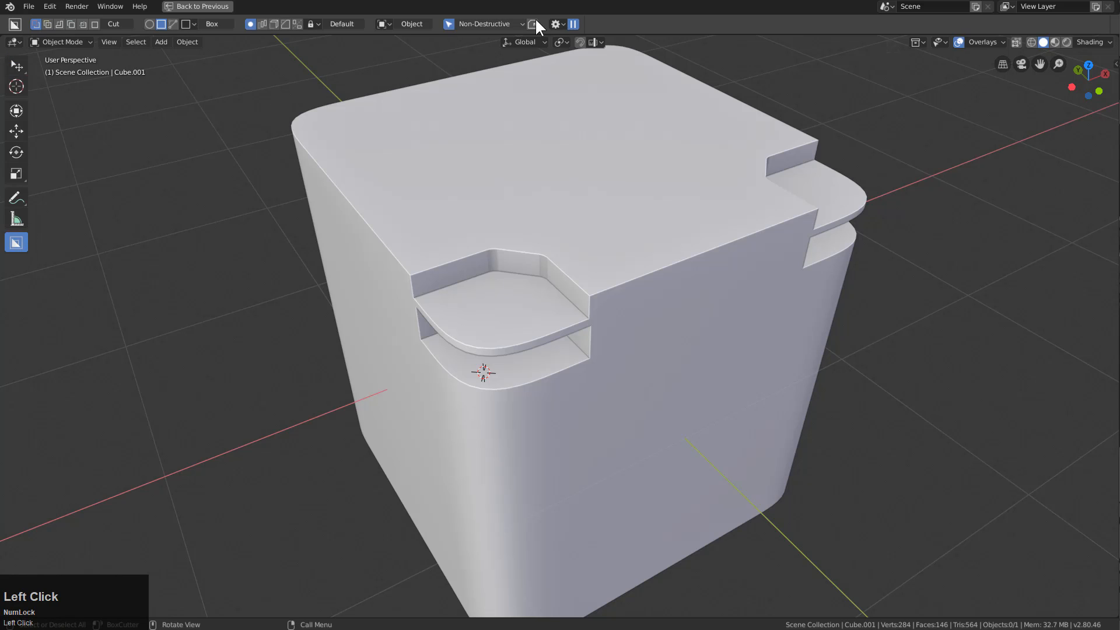
left_click(552, 23)
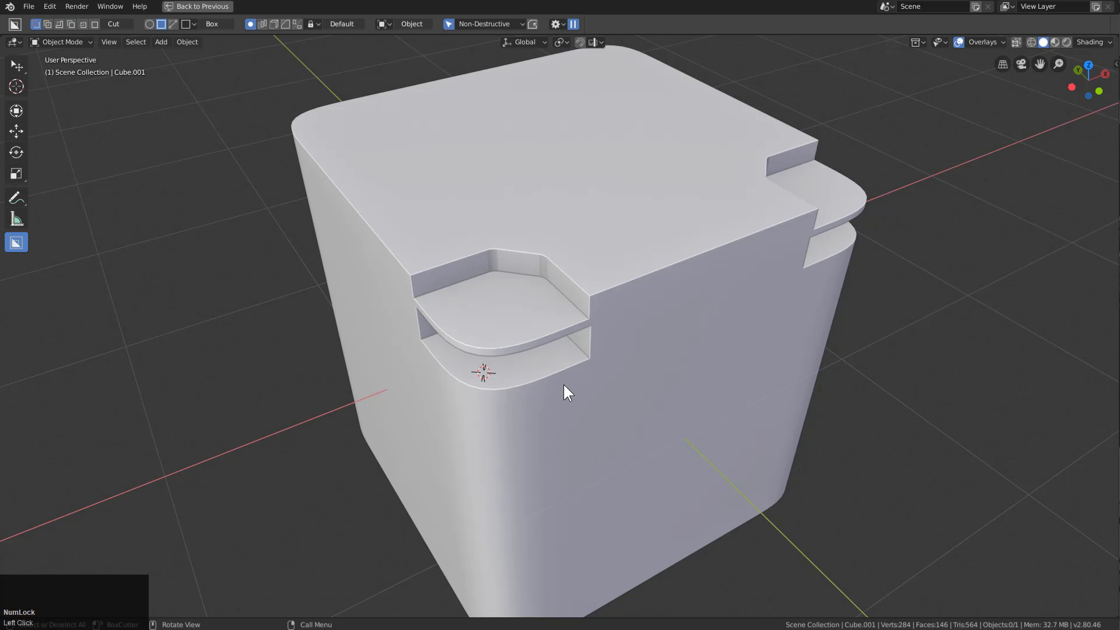
left_click_drag(565, 376, 446, 441)
right_click(444, 441)
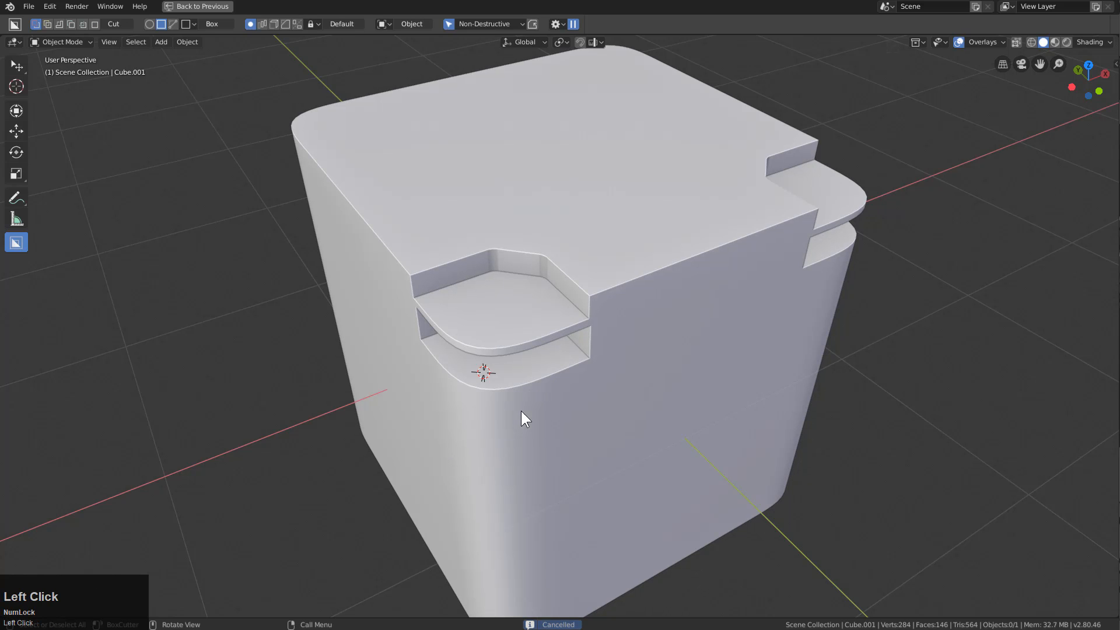
left_click(557, 374)
mouse_move(558, 379)
left_mouse_down()
mouse_move(456, 445)
mouse_move(422, 451)
mouse_move(376, 400)
left_mouse_up()
middle_click_drag(548, 354, 505, 314)
left_click(18, 64)
middle_click_drag(400, 220, 513, 275)
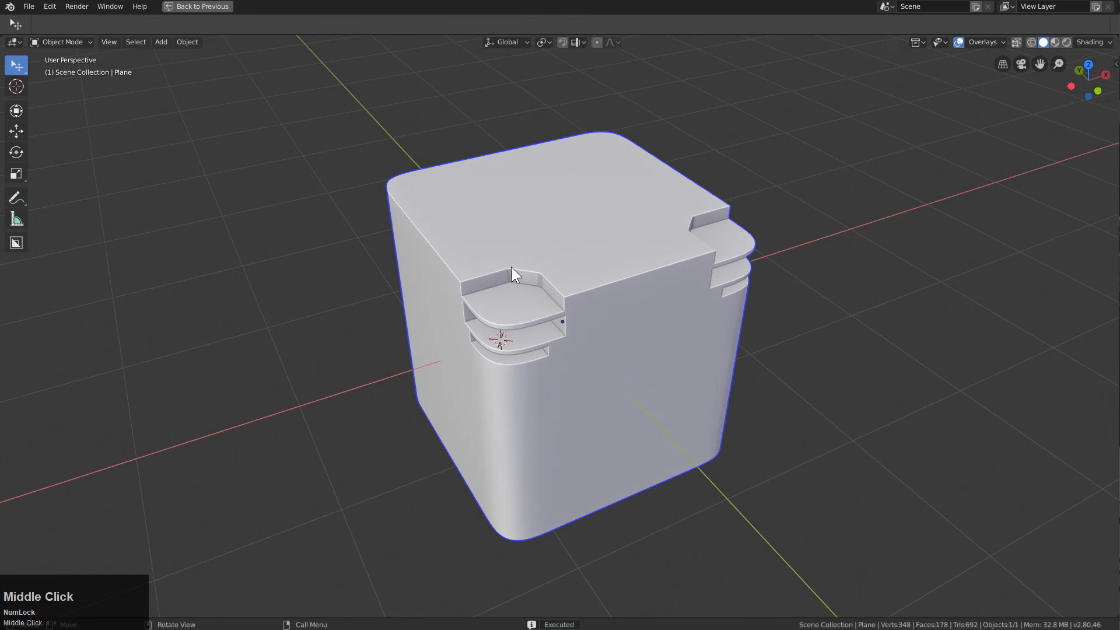
- Reset the 3D cursor to the world origin and add a cube there, scaled to about 0.56
scroll(537, 303, "up", 3)
middle_click_drag(562, 338, 625, 361)
scroll(560, 338, "down", 3)
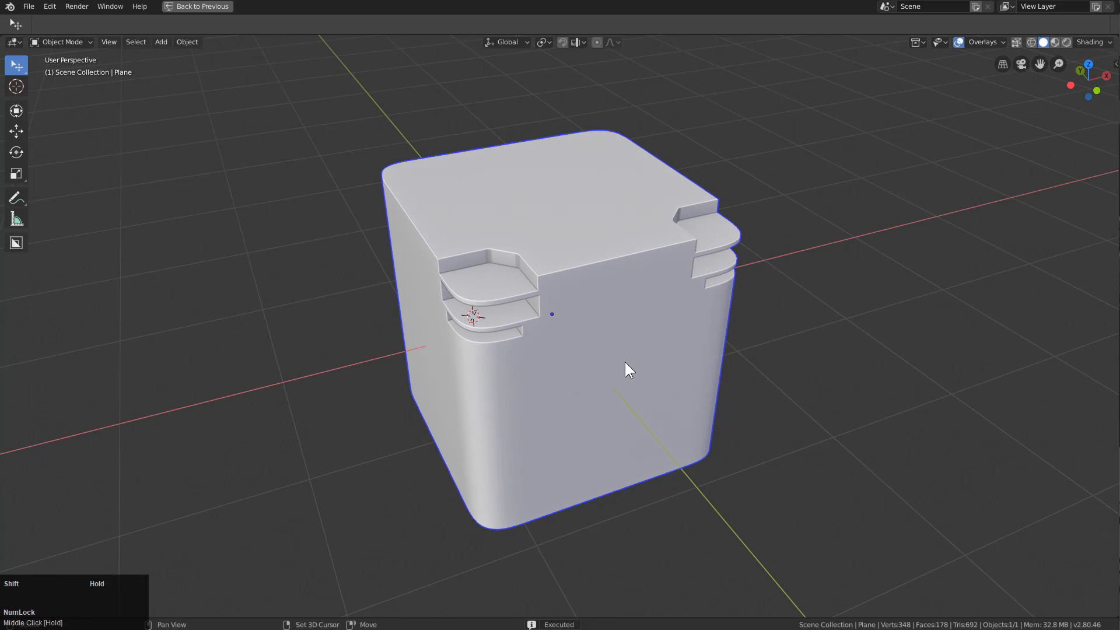
key("shift+c")
key("shift+a")
mouse_move(650, 330)
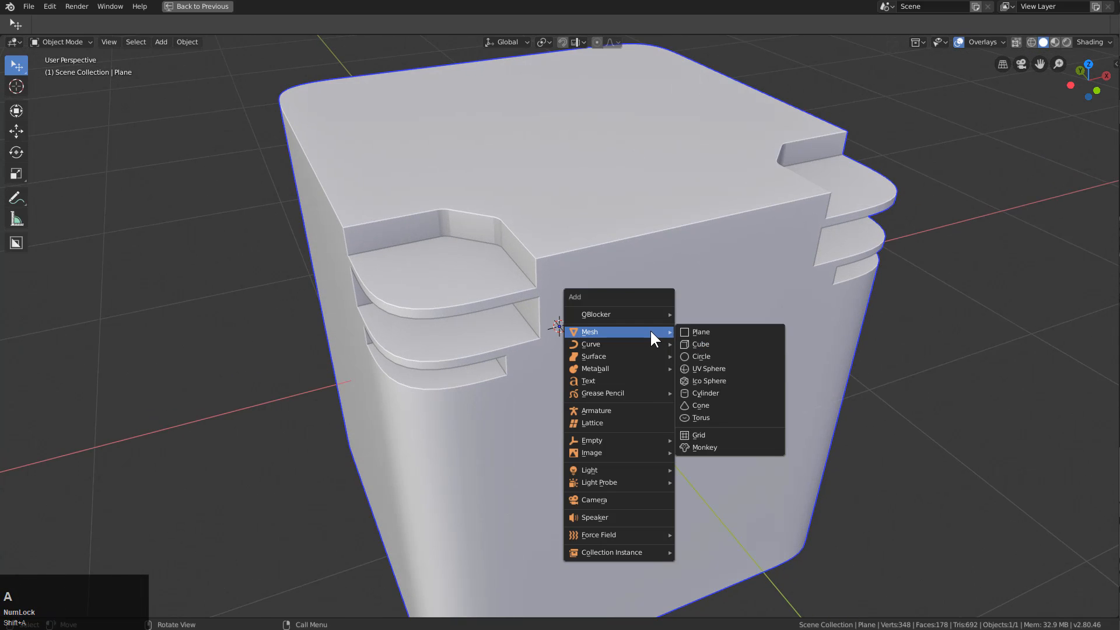
left_click(723, 344)
key("s")
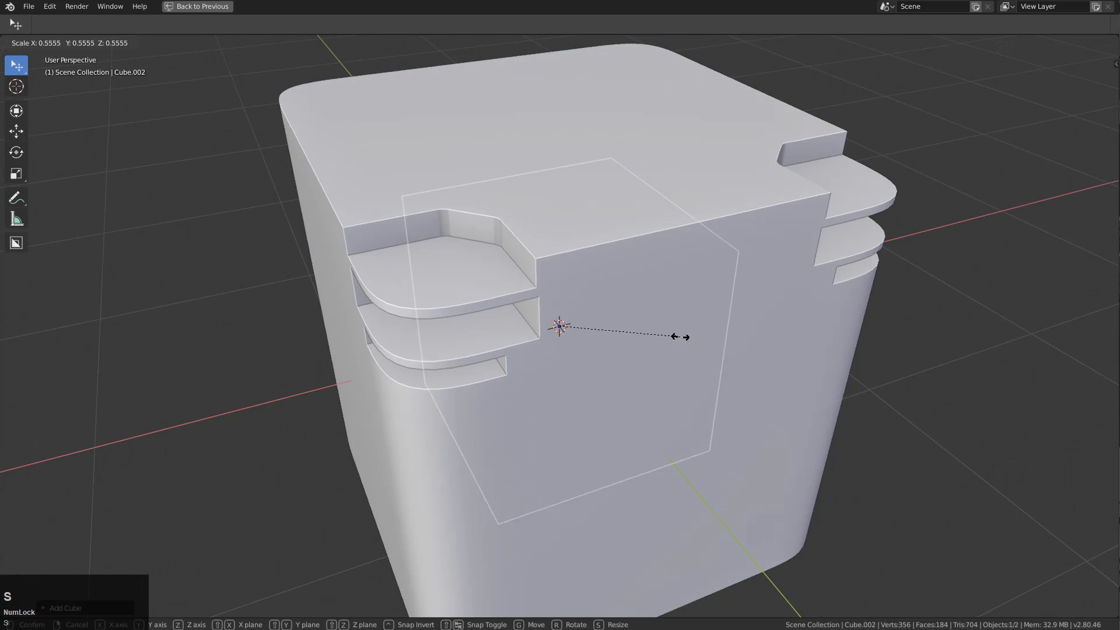
left_click(680, 335)
- Move the new cube along Y until it protrudes from the block's front face, and stretch it slightly along Z
key("g")
key("y")
left_click(805, 437)
scroll(806, 437, "down", 3)
key("s")
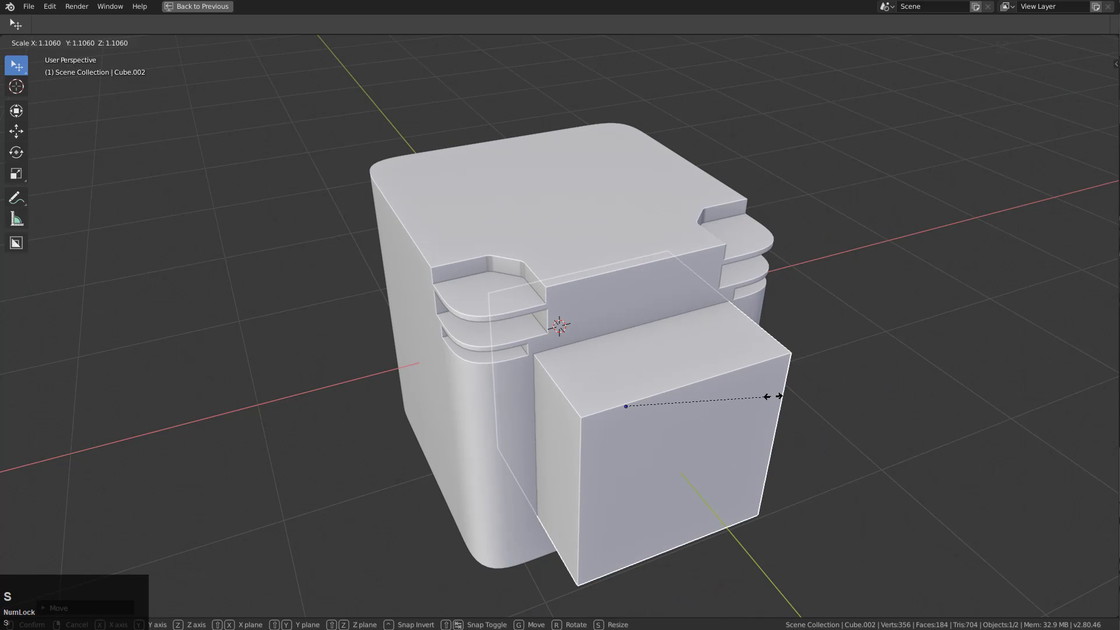
key("z")
left_click(792, 402)
- Add a centred vertical loop cut to the protruding cube and bevel it into two loops near the cube's sides
key("Tab")
key("ctrl+r")
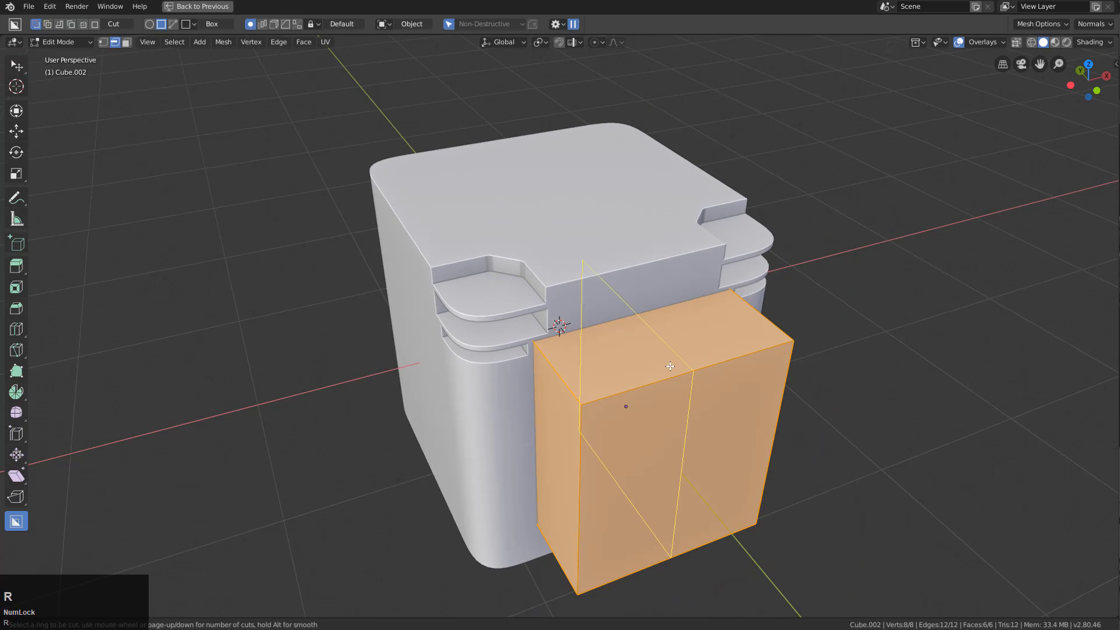
left_click(692, 379)
right_click(692, 379)
key("ctrl+b")
scroll(848, 401, "down", 1)
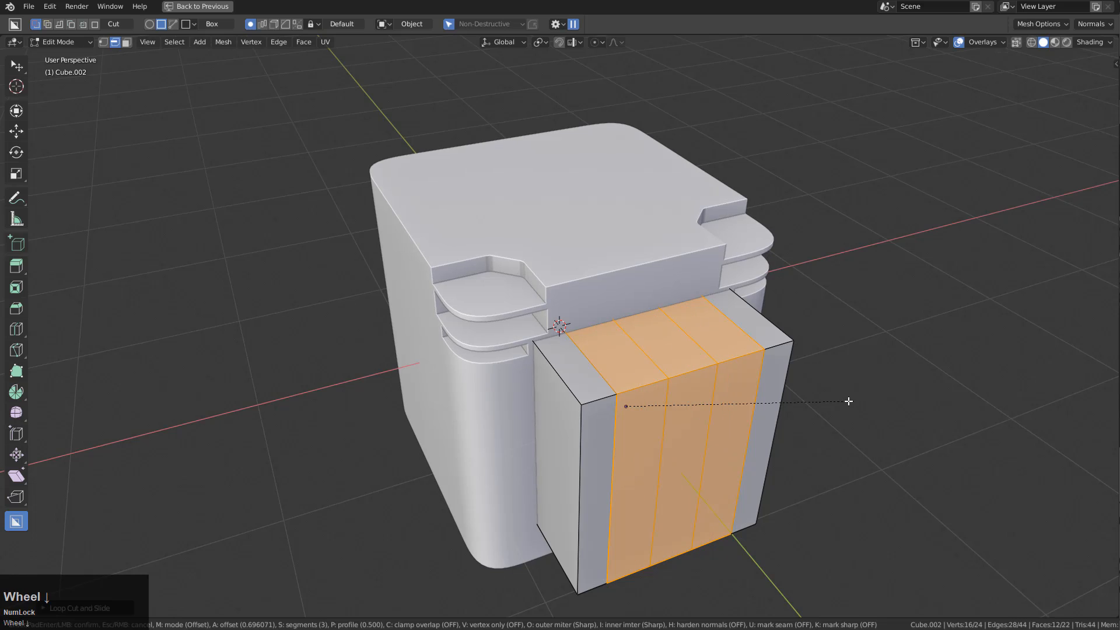
left_click(862, 407)
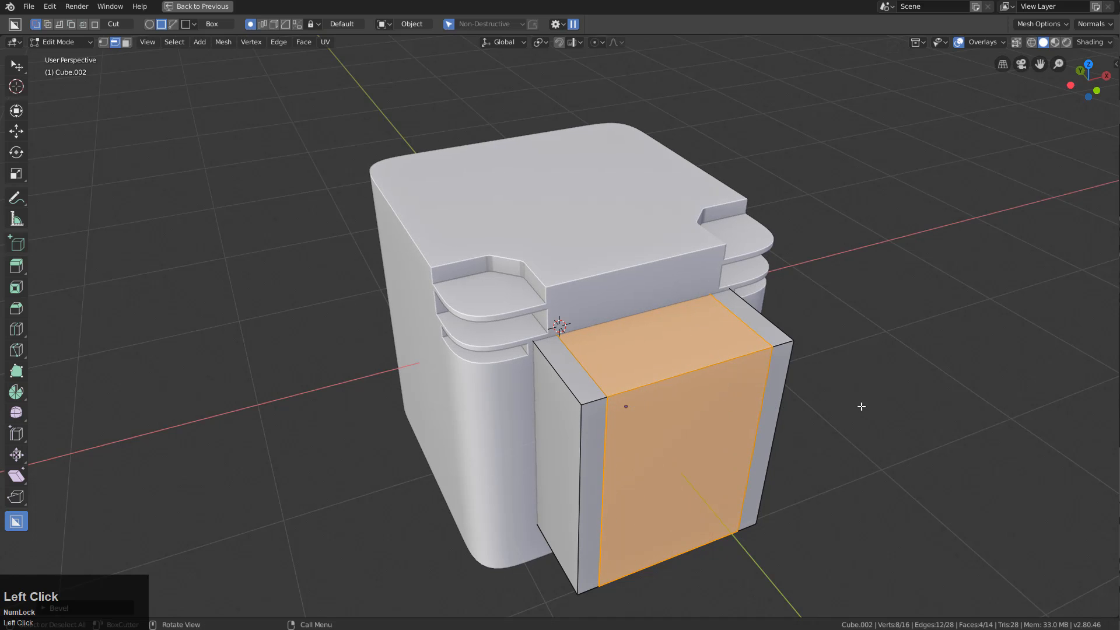
- Extrude the cube's wide middle top face upward to give the cutter a stepped profile
key("3")
left_click(685, 370)
key("e")
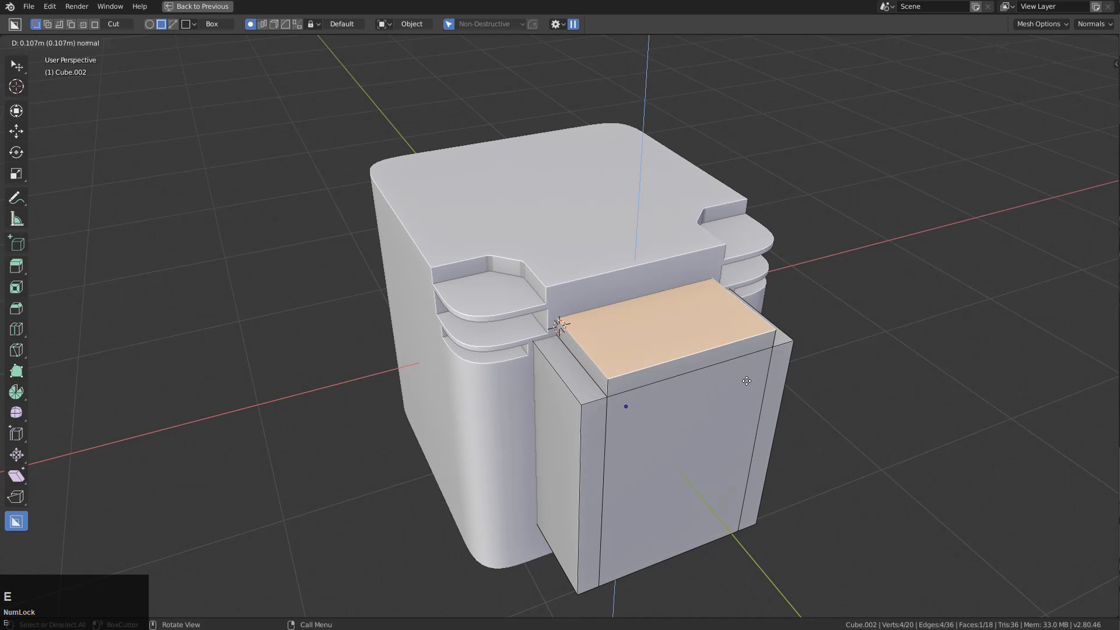
left_click(744, 364)
key("Tab")
- Subtract the stepped cutter from the block with a Hard Ops Difference Boolean
middle_click_drag(668, 351, 494, 352)
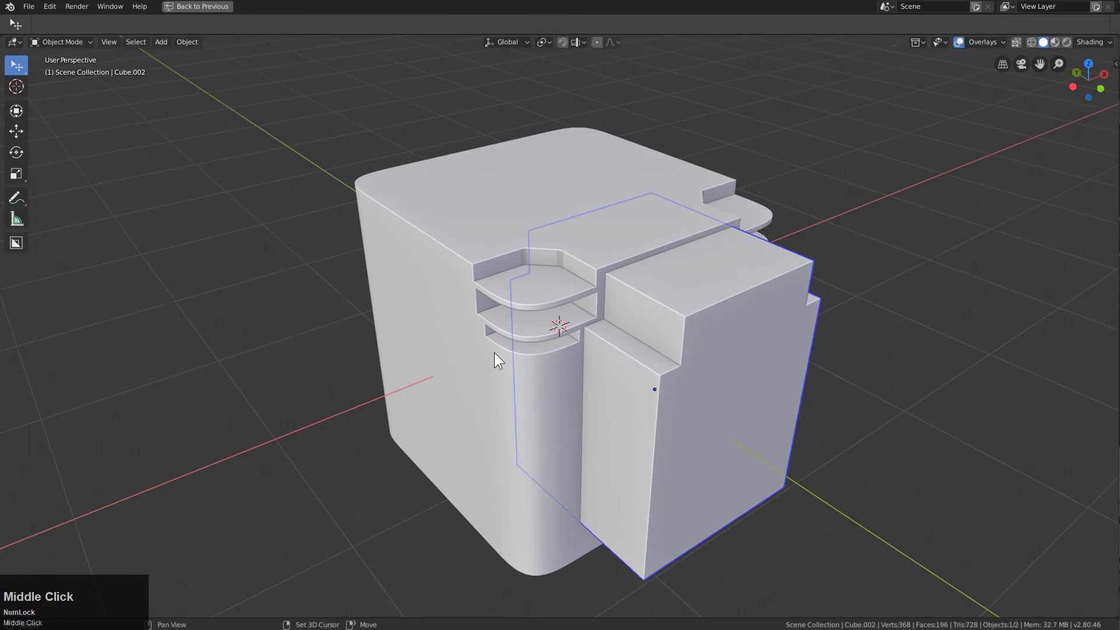
left_click(528, 350, "shift")
key("q")
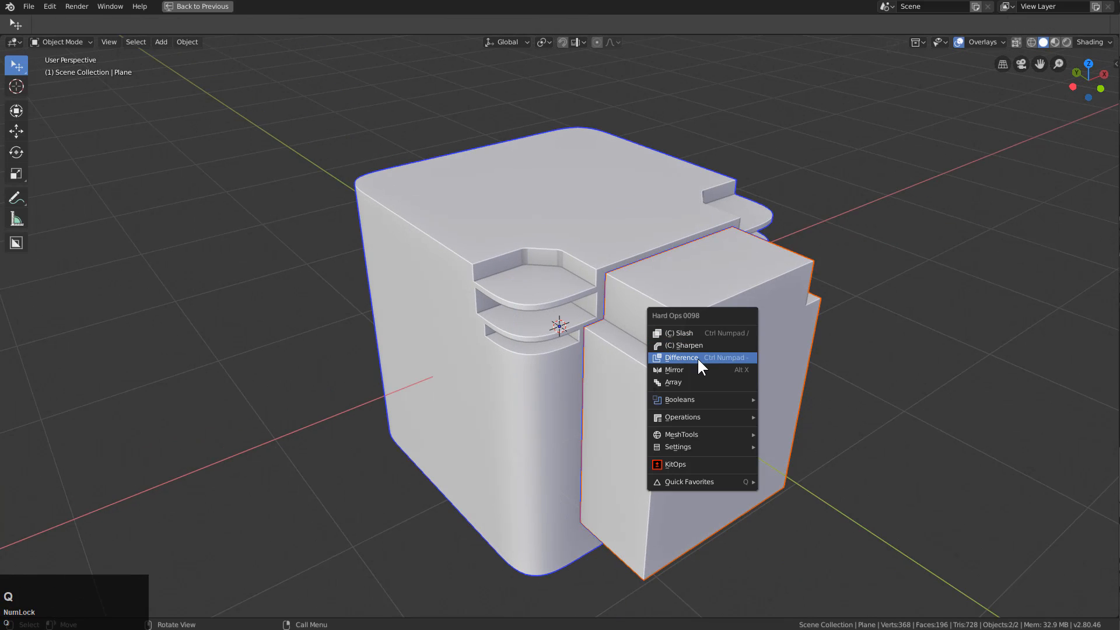
left_click(698, 358)
- Give the stepped cutter a solidify thickness of about 0.004 to cut only a panel line, and hide the cutter
key("q")
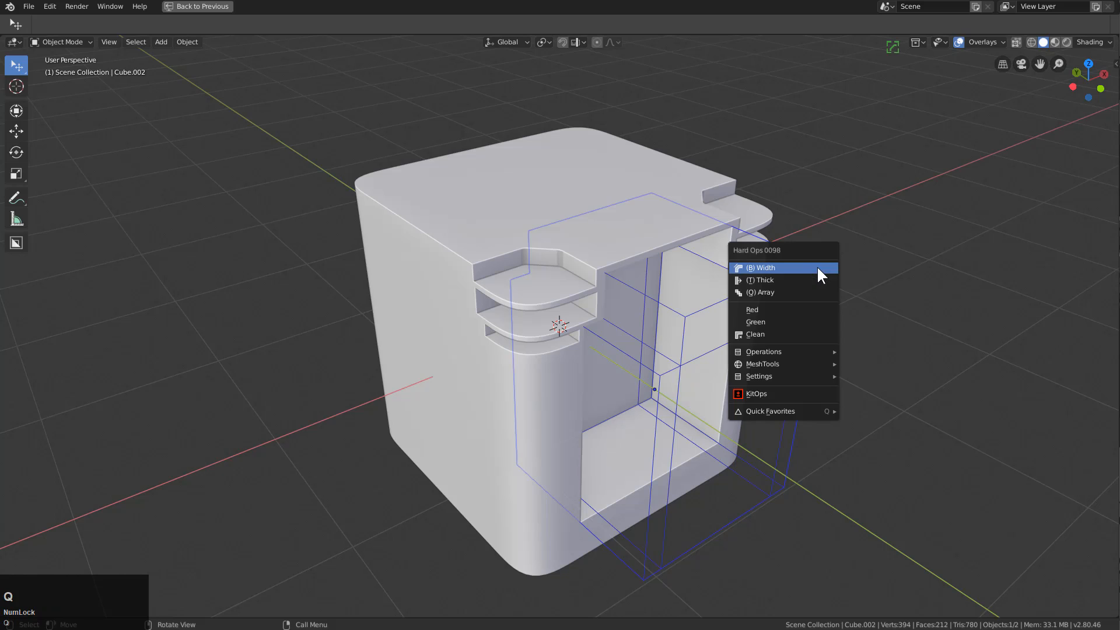
left_click(807, 286)
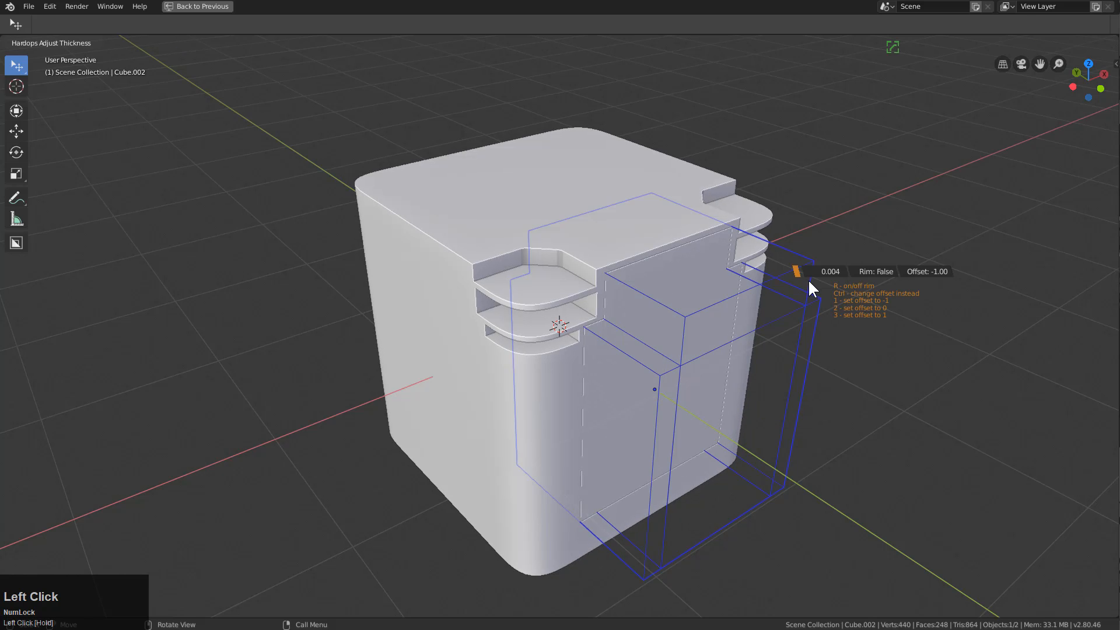
left_click(810, 281)
key("h")
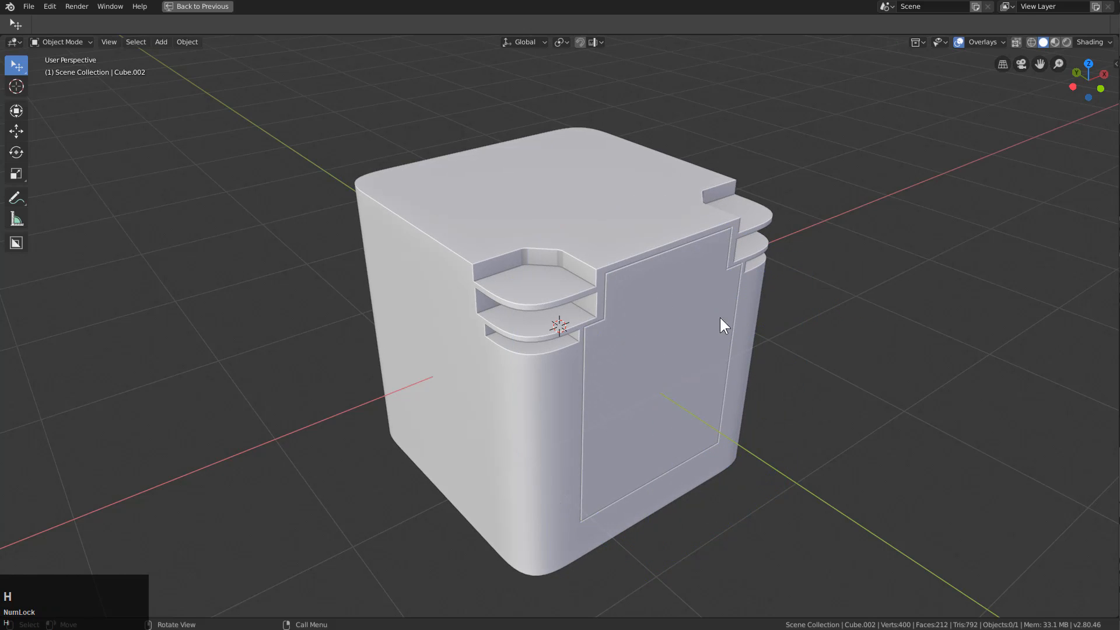
- Add another cube at the world origin, scale it down and move it along Y until it protrudes through the front panel
middle_click_drag(719, 318, 638, 317)
left_click(638, 317)
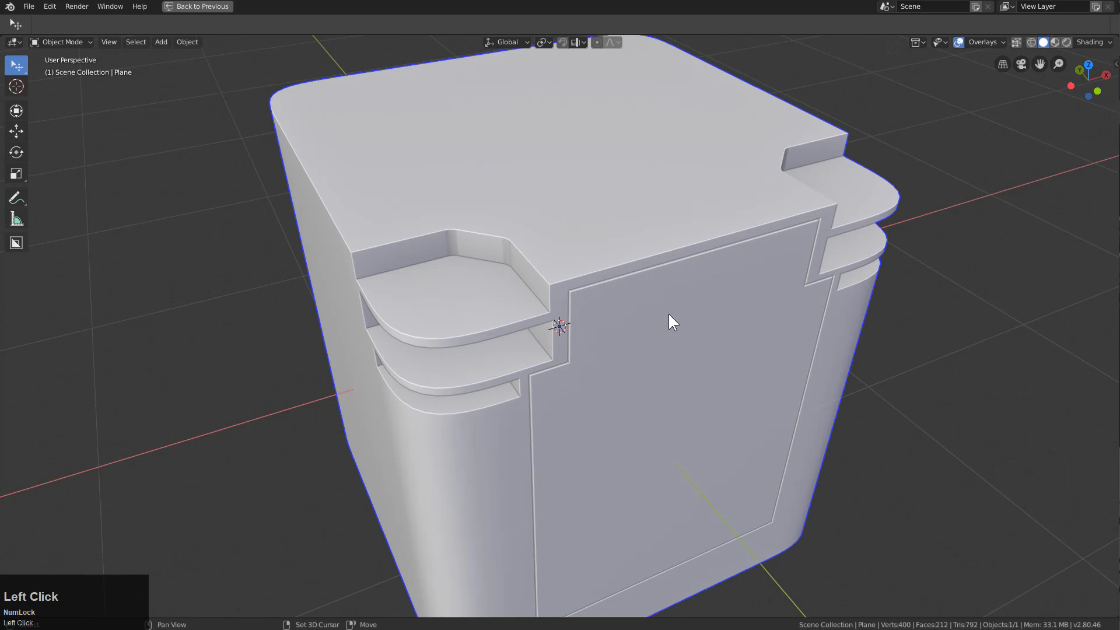
key("shift+a")
mouse_move(675, 320)
left_click(721, 330)
key("s")
left_click(717, 380)
key("g")
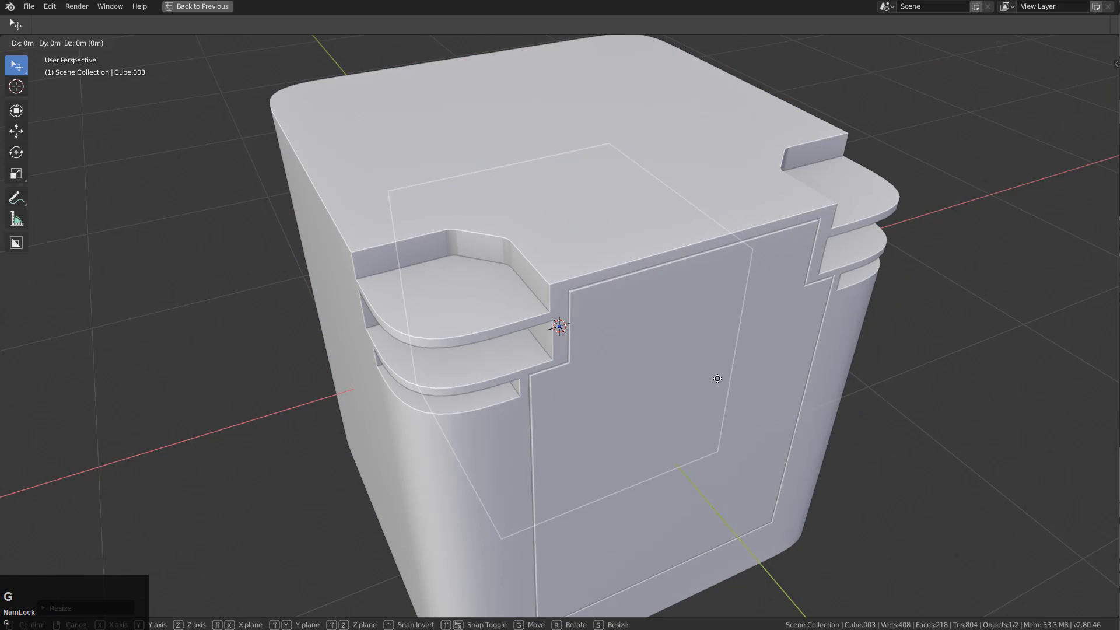
key("y")
left_click(810, 467)
key("s")
left_click(782, 442)
- Raise the small cube to the upper part of the front panel and flatten it along Z into a bar
key("g")
key("z")
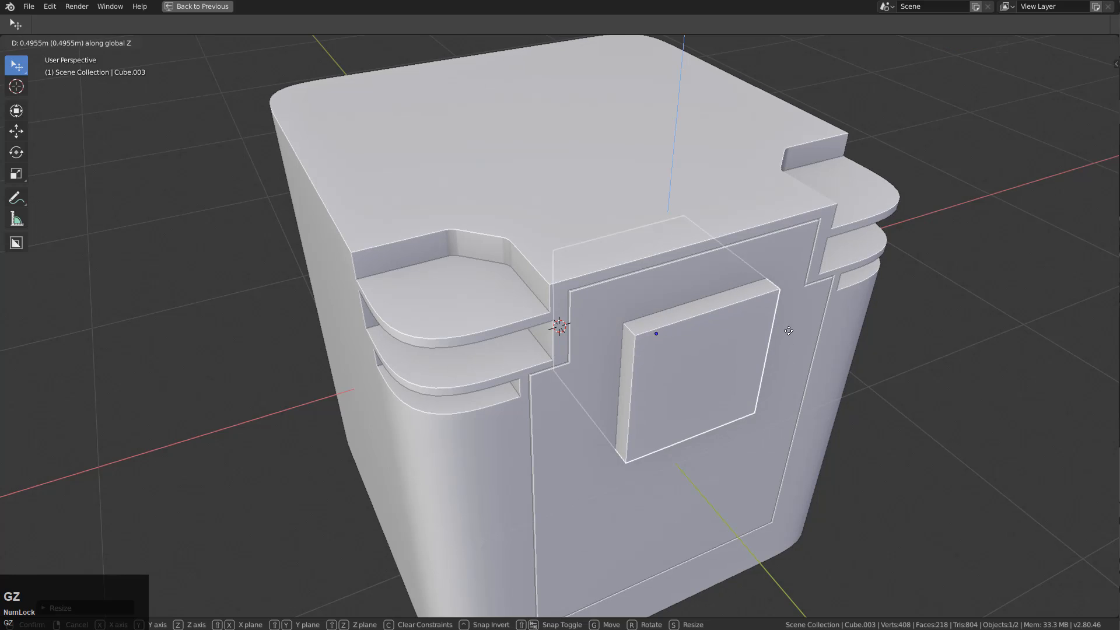
left_click(785, 305)
key("s")
key("z")
left_click(720, 309)
key("g")
key("z")
left_click(722, 260)
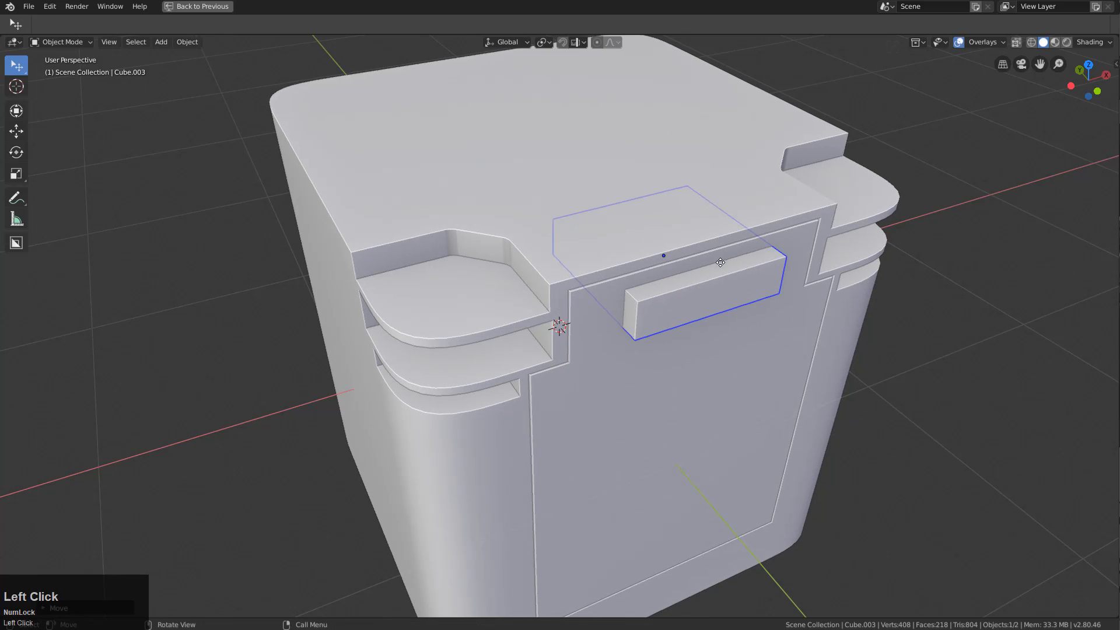
- Shorten the bar along Y and move it forward so that it straddles the front panel's surface
key("s")
key("y")
left_click(704, 267)
key("g")
key("y")
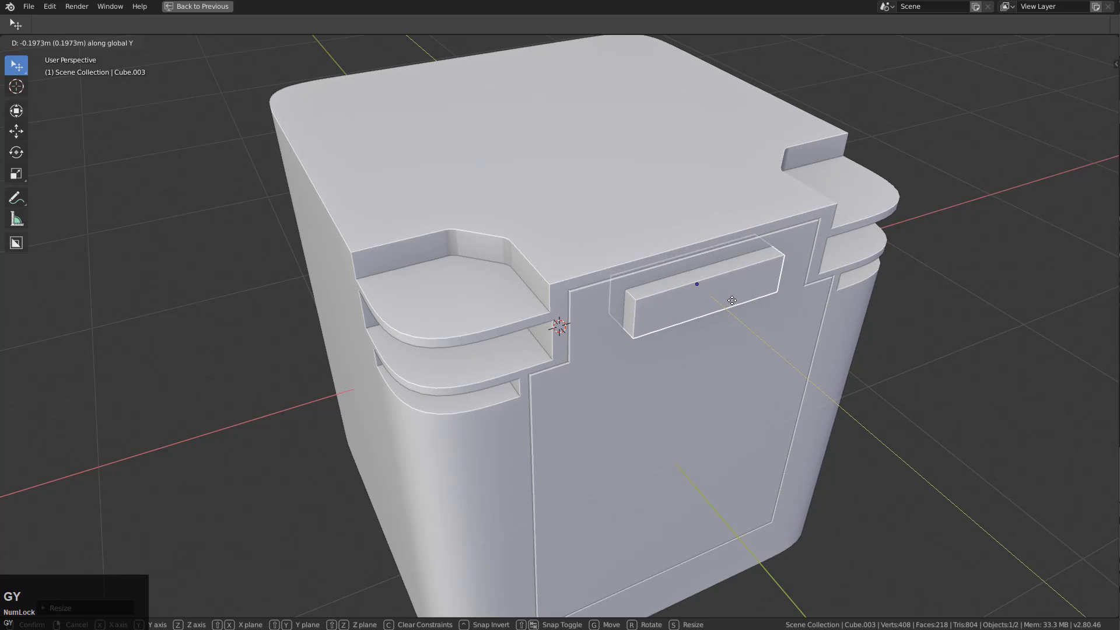
left_click(736, 305)
- Tilt the bar about 30 degrees around X and widen it along X to about 1.6 times its width
key("r")
key("x")
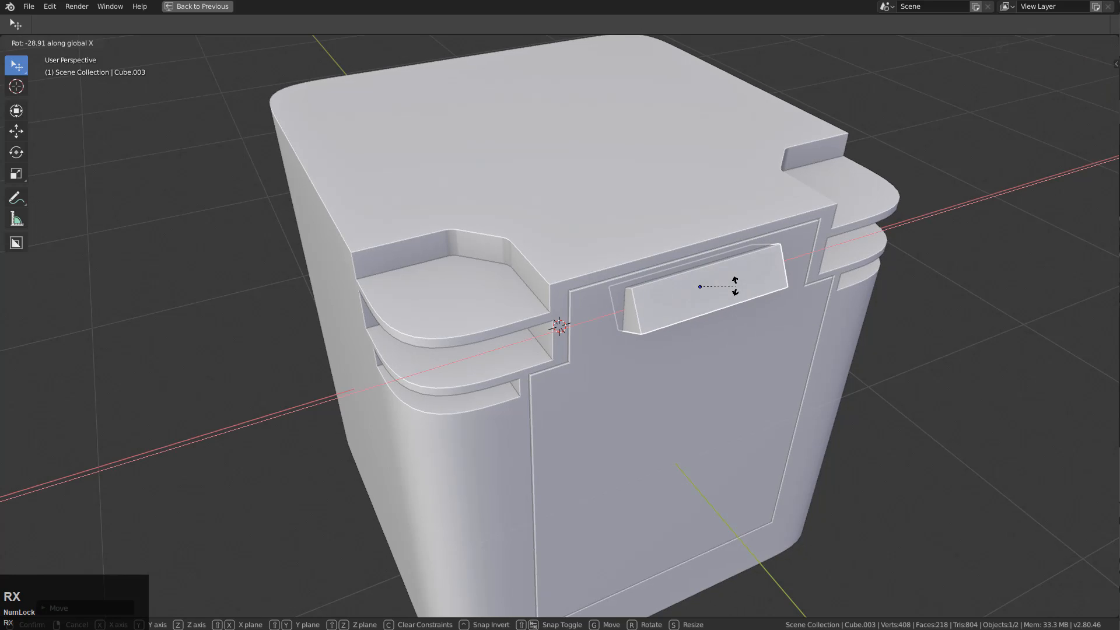
left_click(732, 292)
key("s")
key("x")
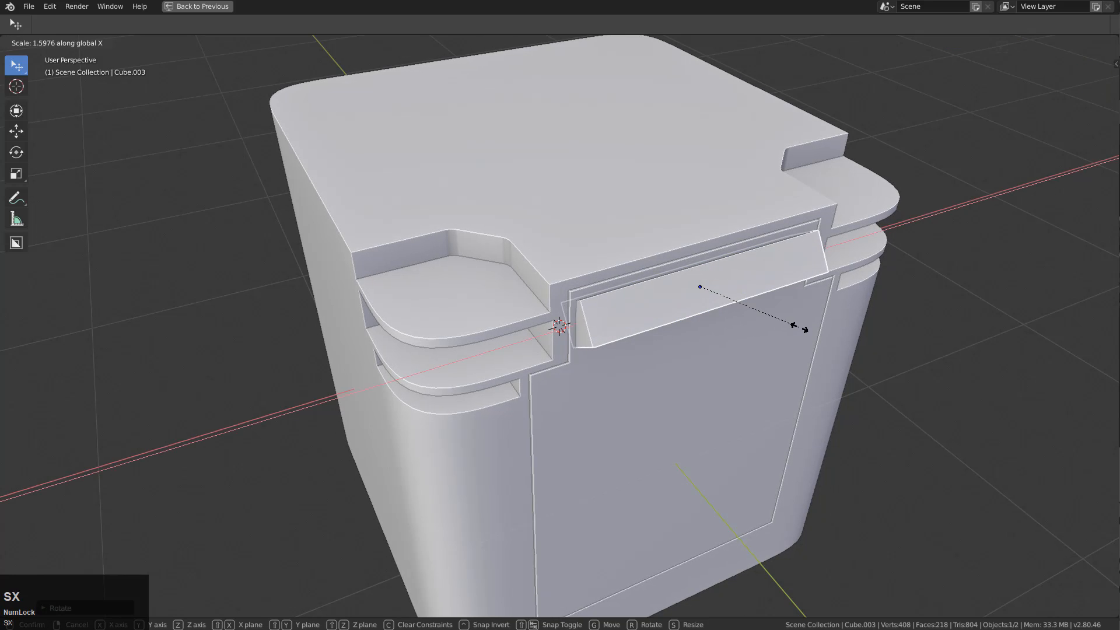
left_click(752, 367)
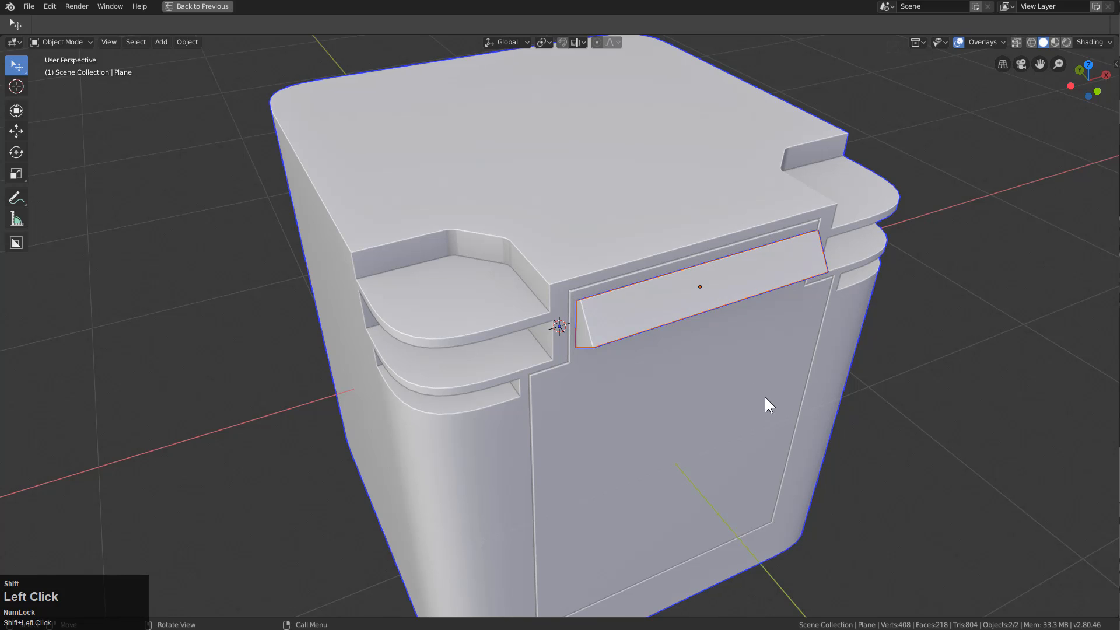
- Subtract the tilted bar from the block to cut a slanted recess at the top of the front panel
key("q")
left_click(749, 421)
middle_click_drag(743, 394, 681, 195)
left_click(798, 320)
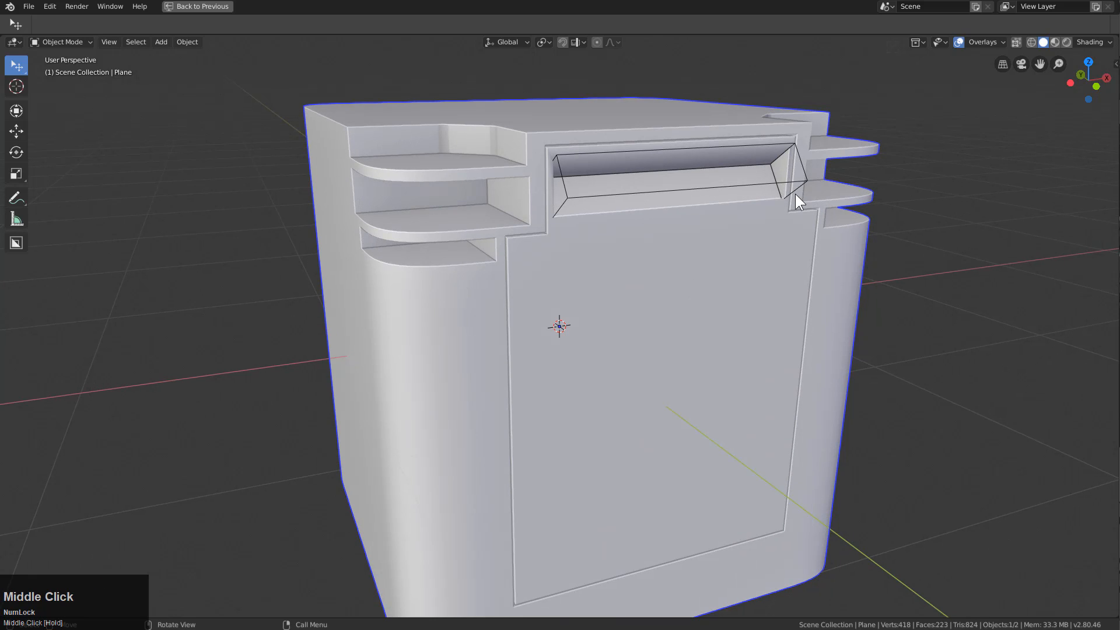
middle_click_drag(746, 308, 700, 296)
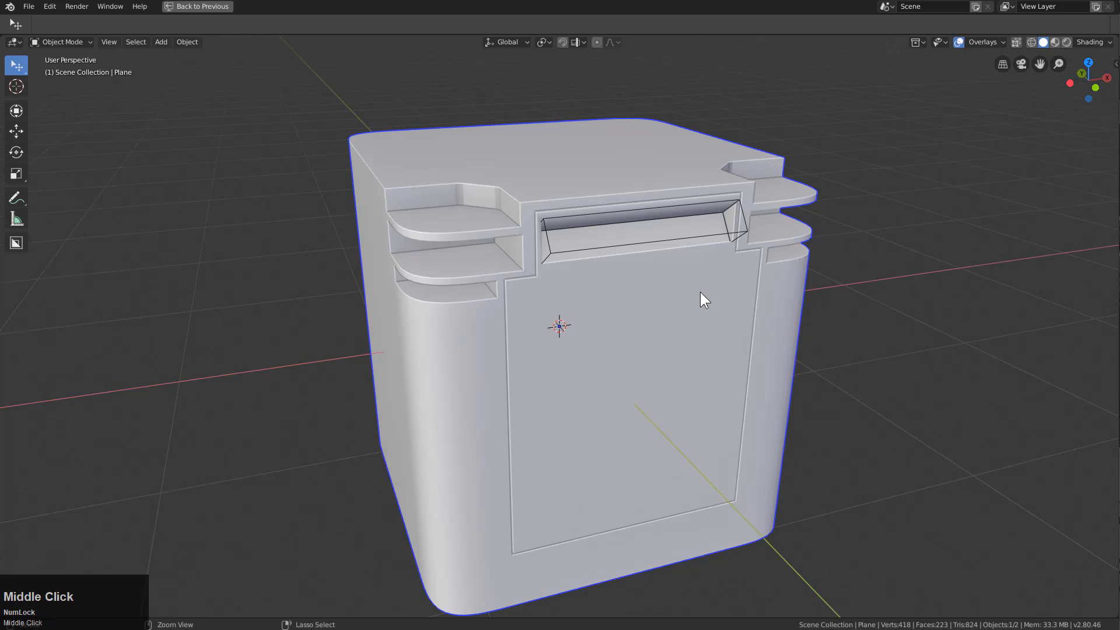
- Set the block's Auto Smooth angle to 30° in the Hard Ops helper's general options
key("ctrl+grave")
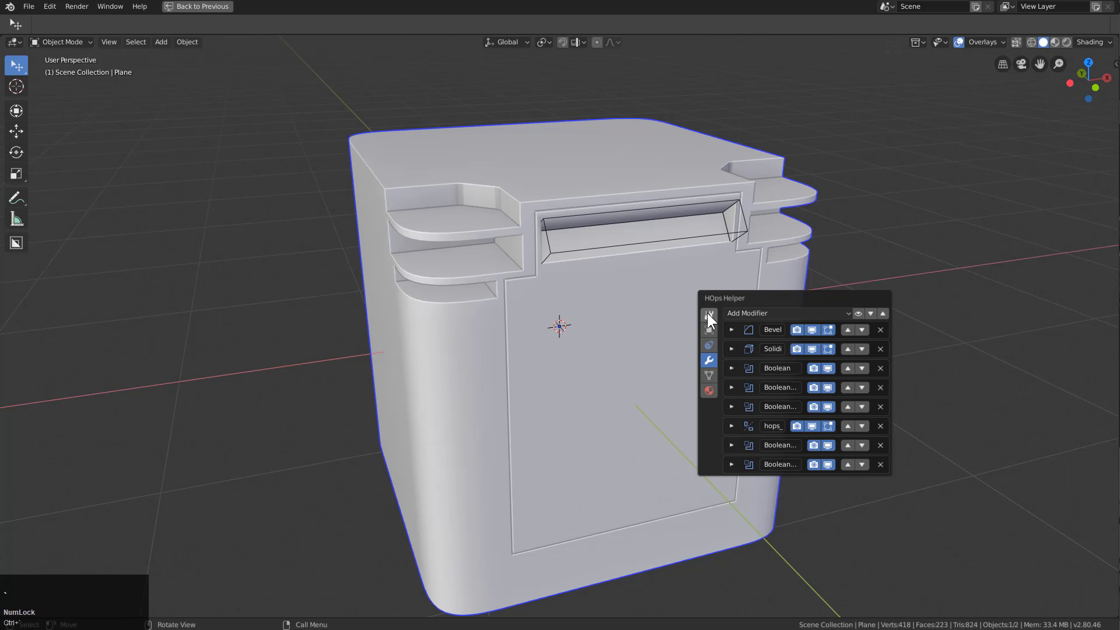
left_click(709, 315)
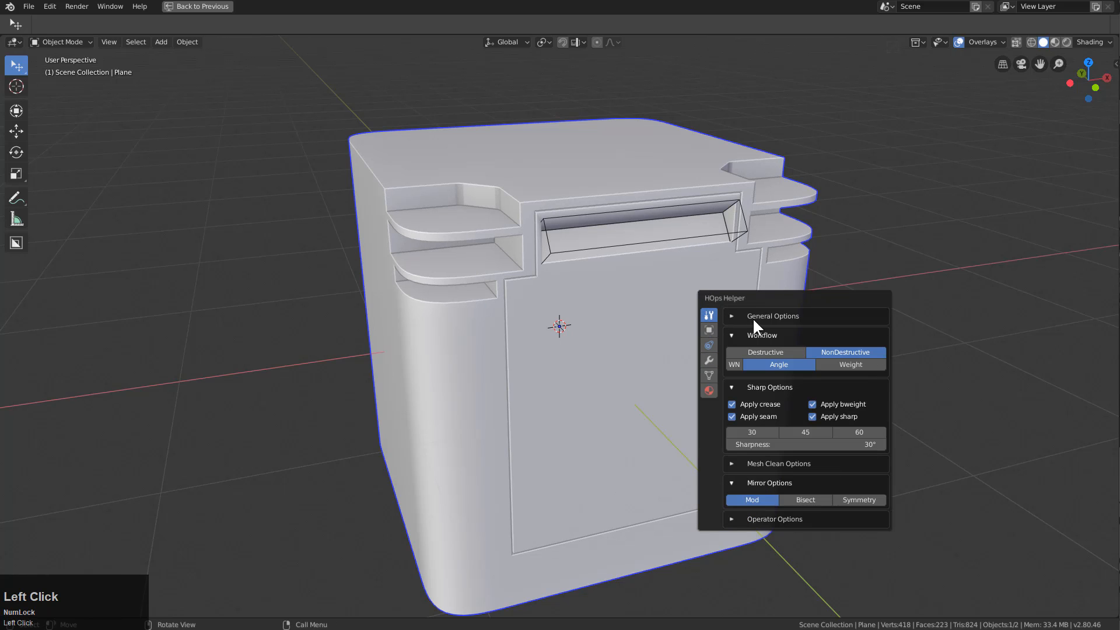
left_click(735, 315)
double_click(846, 368)
type("60d")
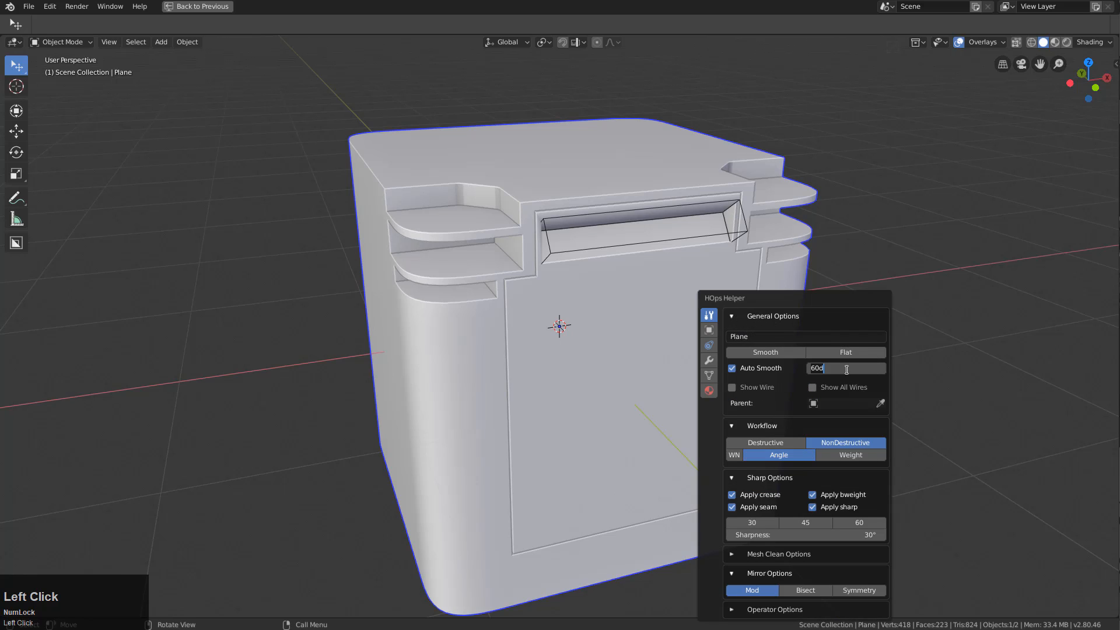
key("Return")
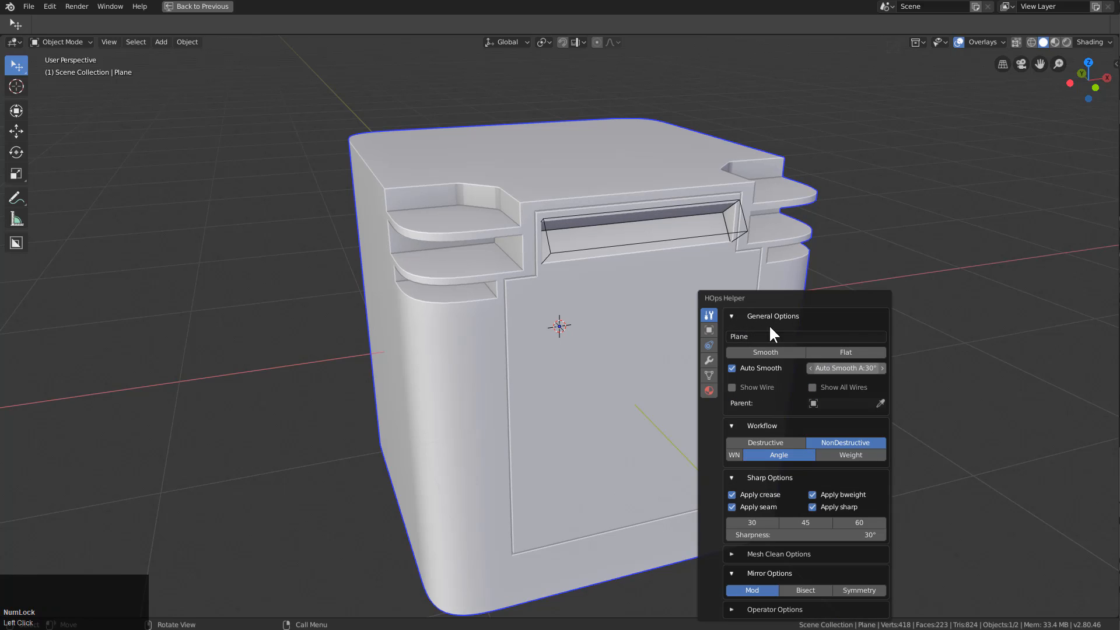
- Hide the tilted bar cutter in the front panel's recess
left_click(669, 220)
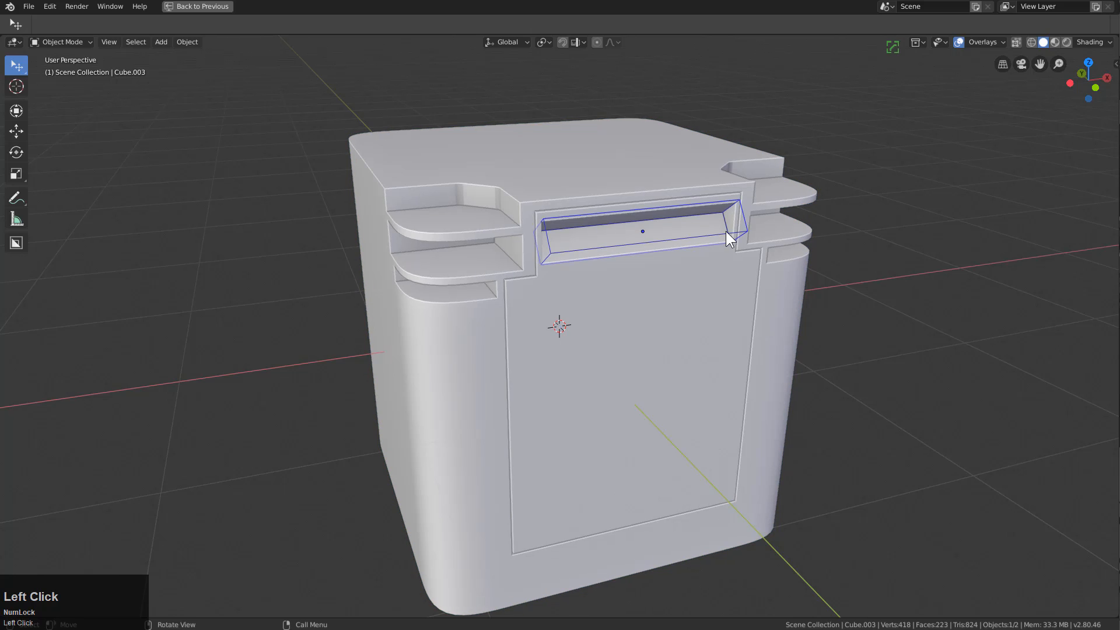
key("h")
middle_click_drag(705, 240, 649, 307)
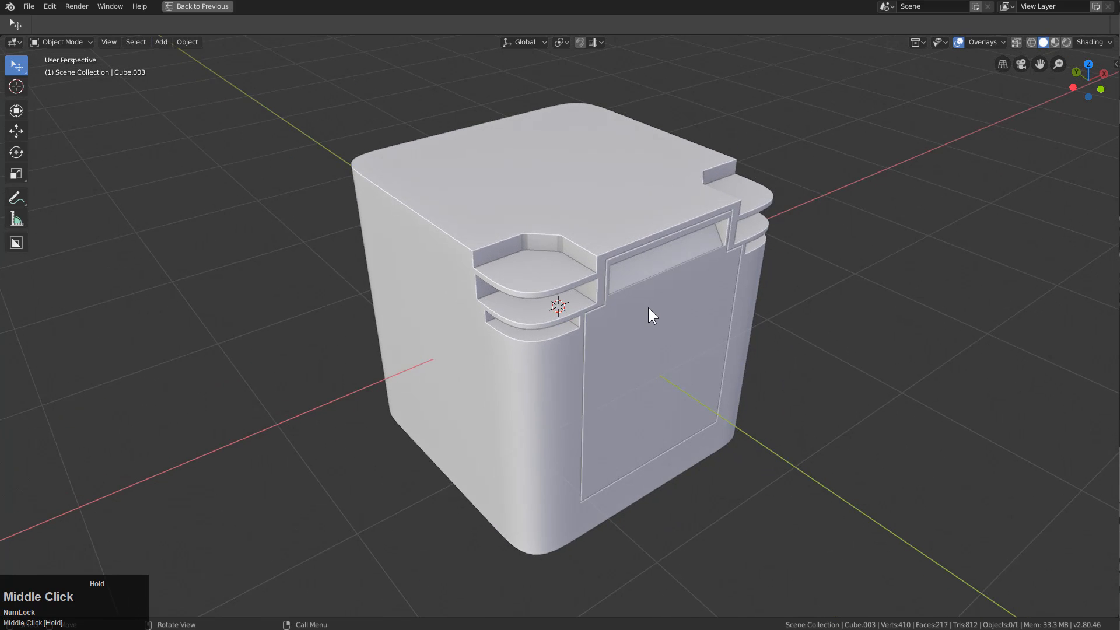
- Mirror the block along its Y axis with Hard Ops Mirror so the front details repeat on the back
left_click(648, 307)
key("alt+x")
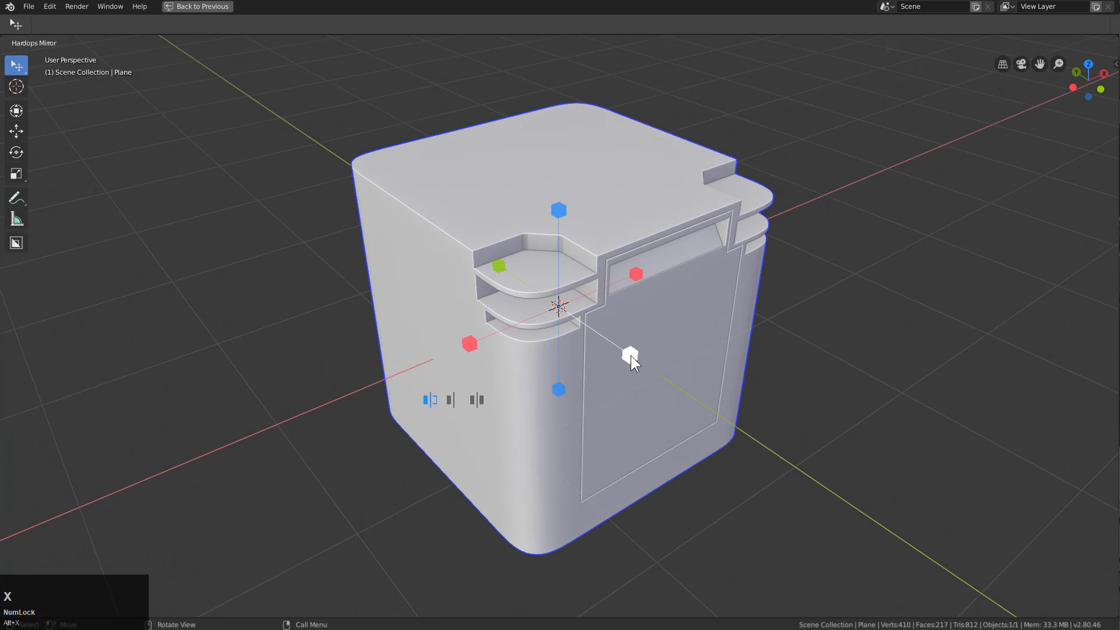
left_click(629, 354)
- Add a cylinder centred on the upper shelf of the front corner slot, scale it down to fit the shelf, and shade it smooth
mouse_move(579, 337)
middle_mouse_down()
mouse_move(667, 328)
mouse_move(524, 336)
mouse_move(579, 349)
mouse_move(569, 331)
mouse_move(587, 343)
middle_mouse_up()
scroll(509, 315, "up", 3)
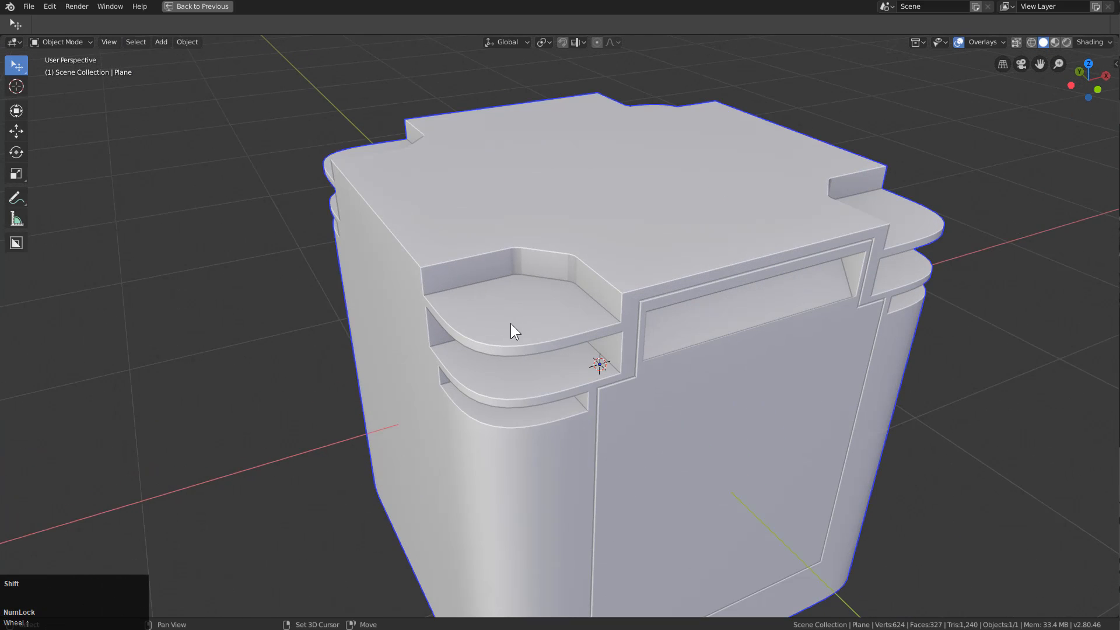
right_click(510, 324, "shift")
key("shift+a")
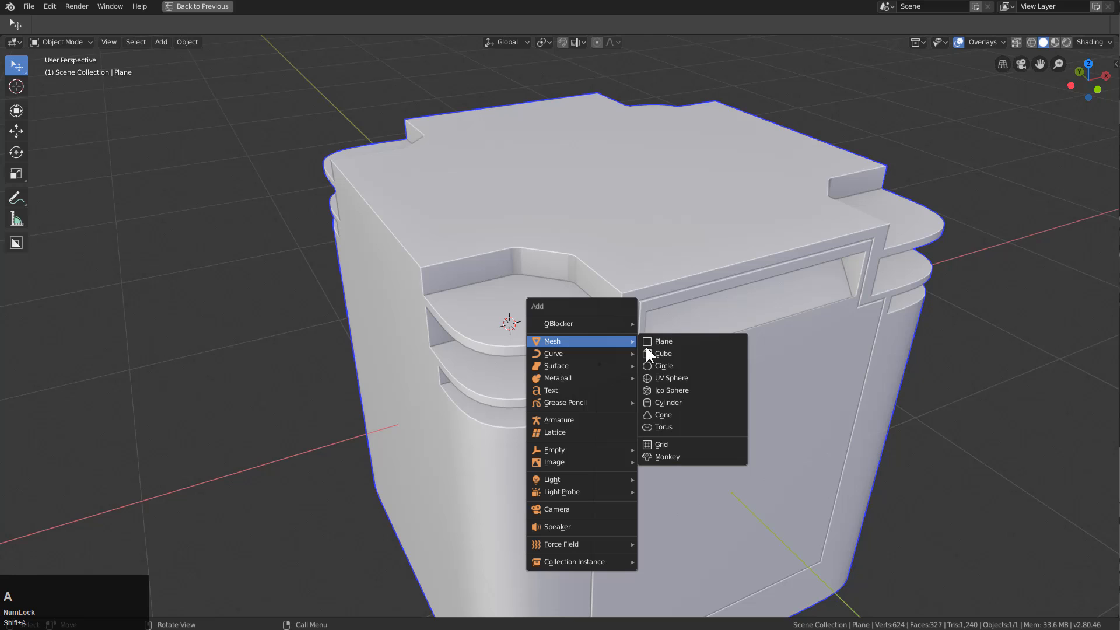
left_click(667, 403)
key("s")
left_click(583, 360)
key("s")
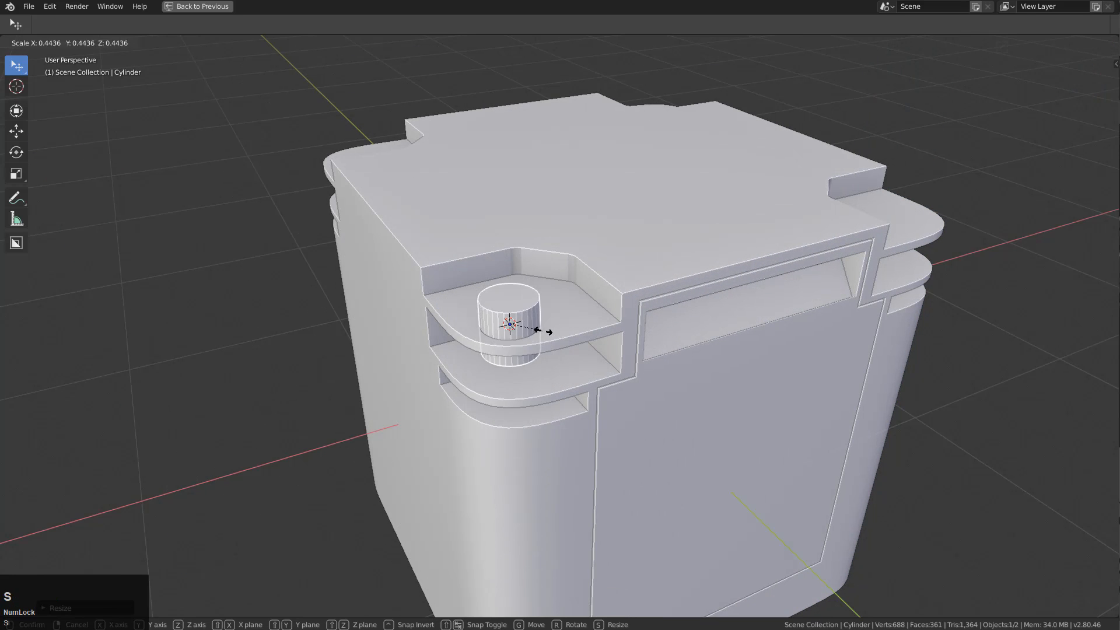
left_click(536, 325)
right_click(537, 324)
key("Escape")
key("s")
- Centre the cylinder on the corner shelf and stretch it along Z so it passes through all the shelf levels
key("g")
key("y")
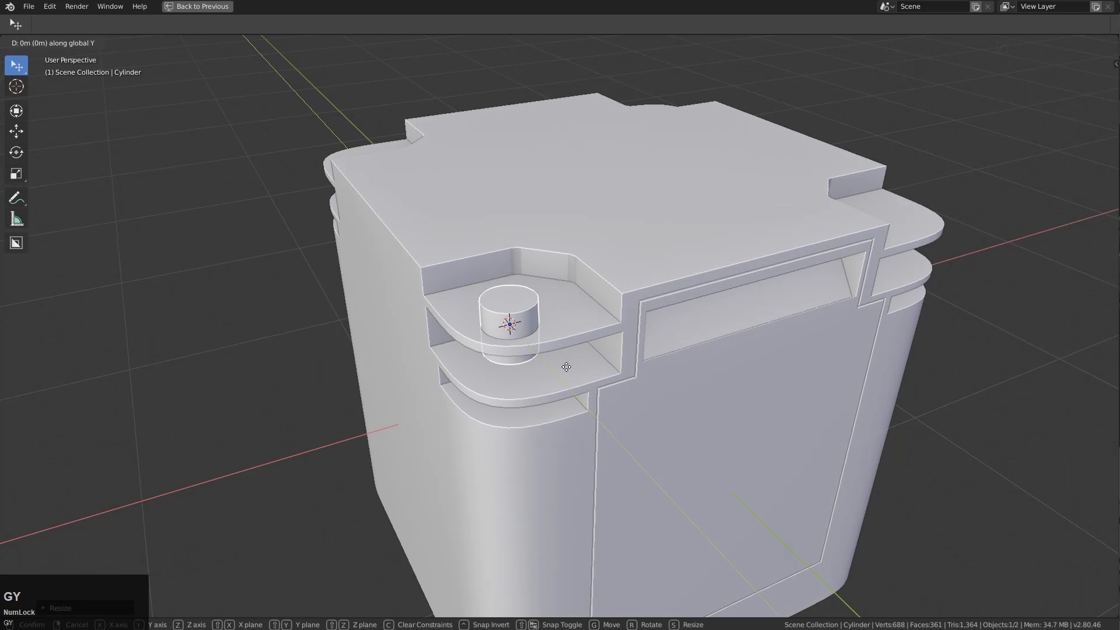
left_click(571, 354)
key("s")
key("z")
left_click(665, 432)
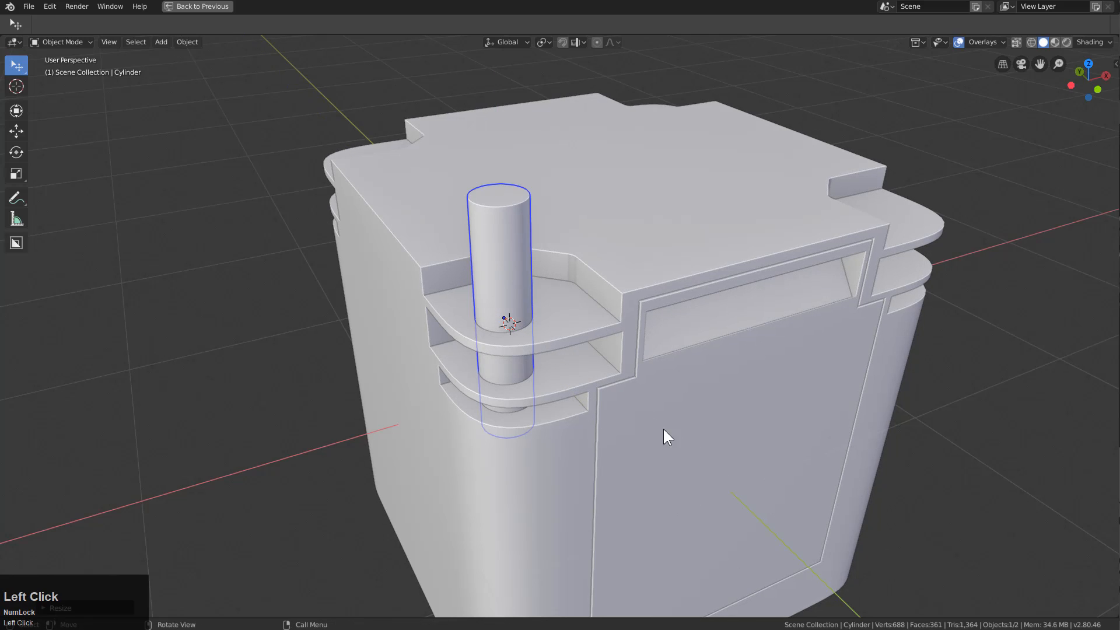
key("g")
key("z")
left_click(600, 406)
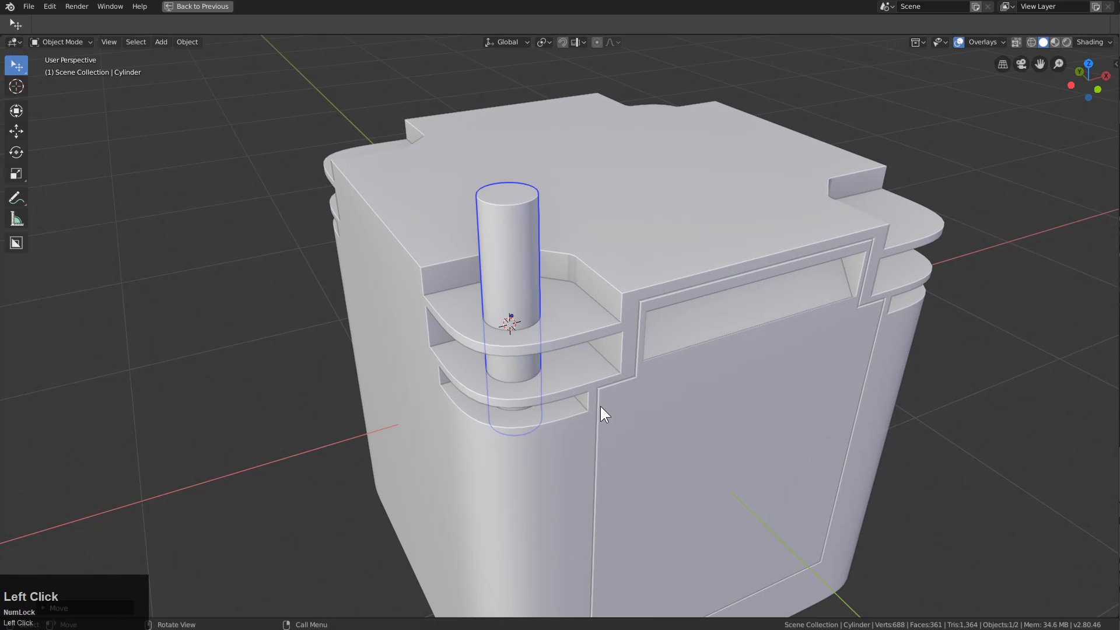
- Subtract the cylinder from the block with a Hard Ops Difference to cut holes through the corner shelves
left_click(639, 304, "shift")
key("q")
left_click(680, 349)
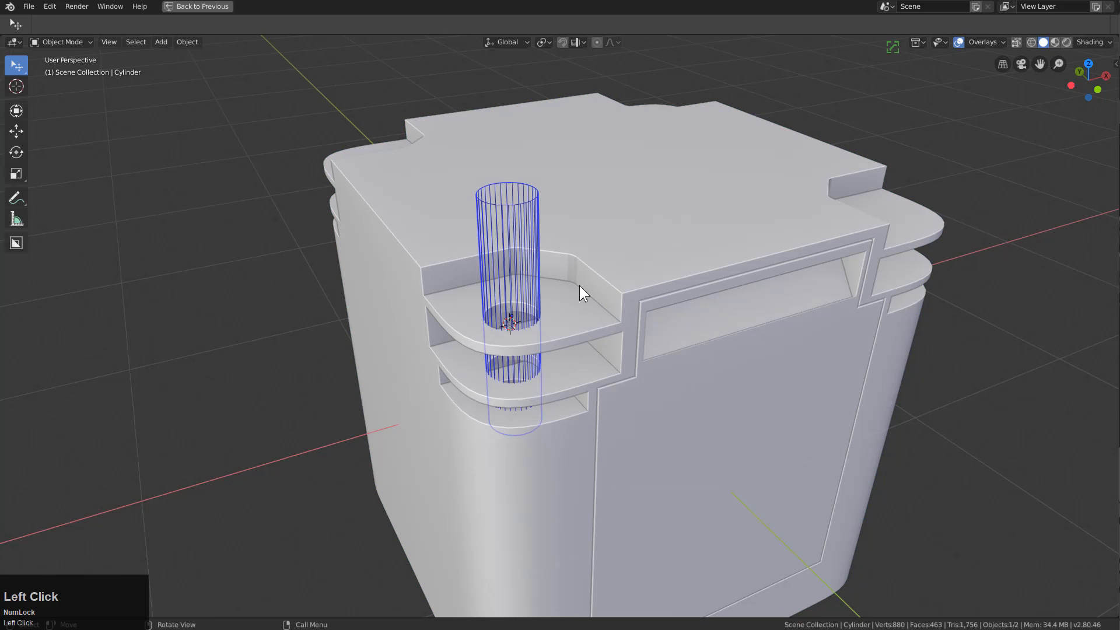
- Reorder the block's hops_ mirror modifier to the end of the stack so the shelf holes are mirrored to all corners
left_click(653, 289)
key("grave")
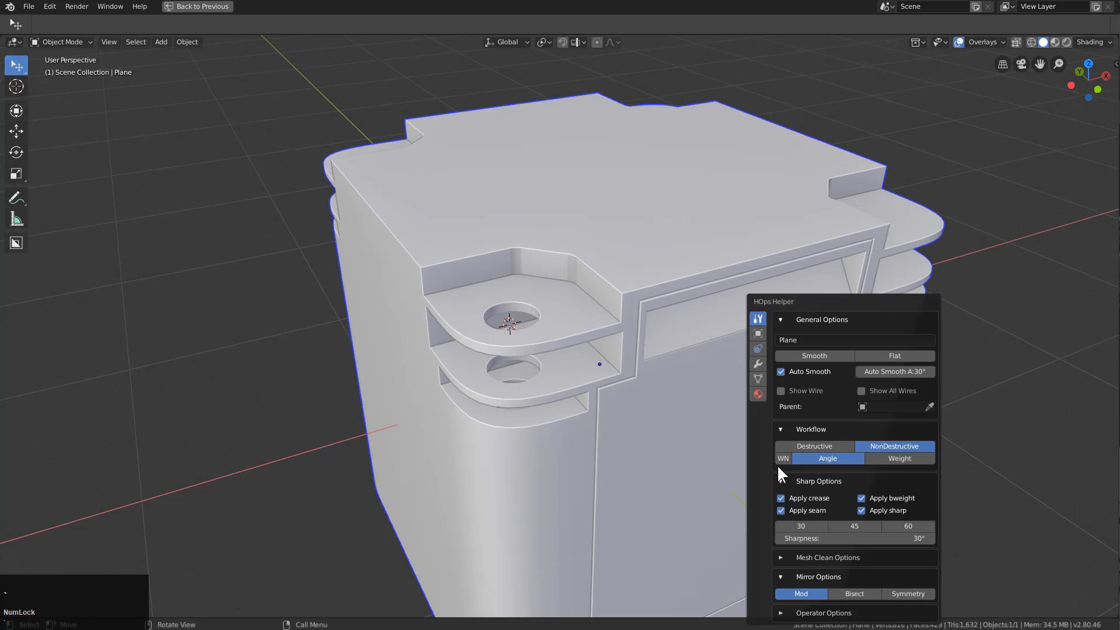
left_click(757, 363)
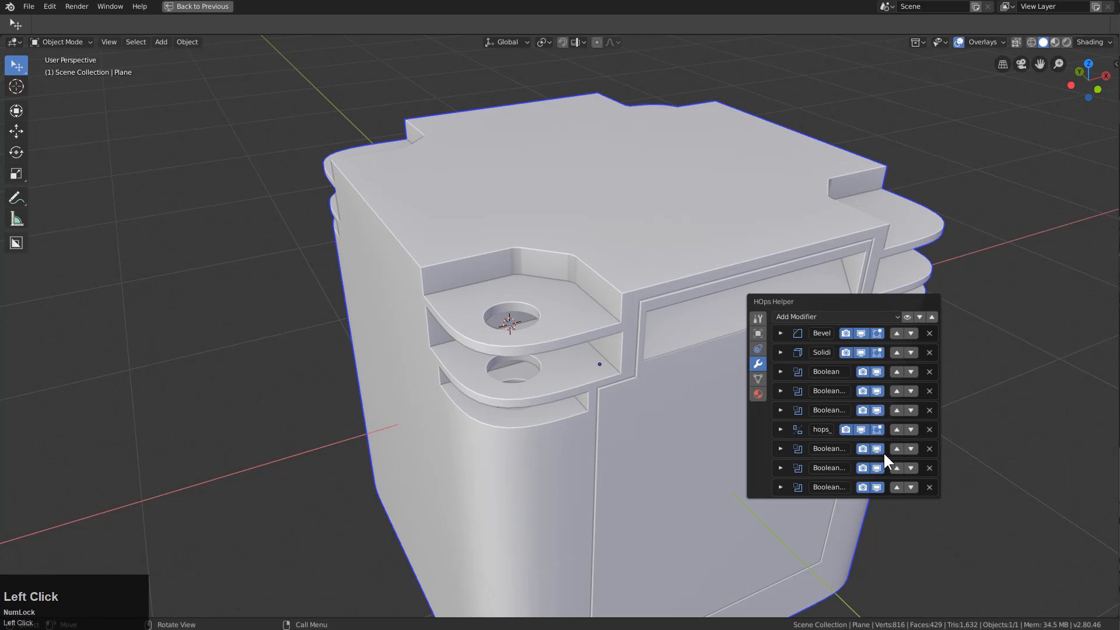
left_click(909, 431)
left_click(908, 449)
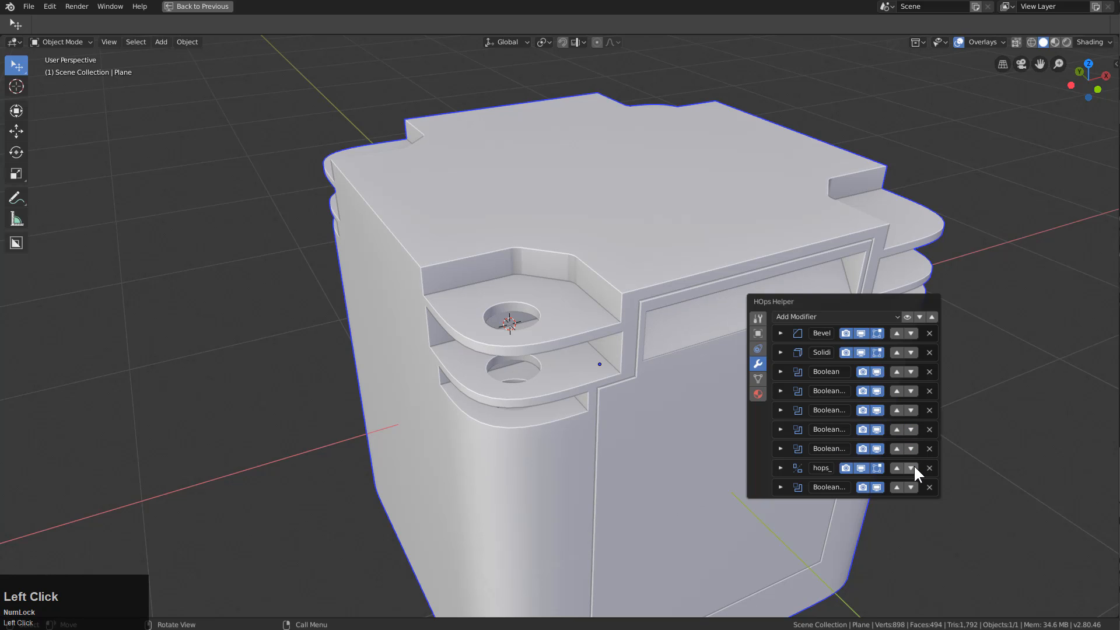
left_click(912, 466)
middle_click_drag(603, 368, 595, 320)
scroll(557, 335, "up", 5)
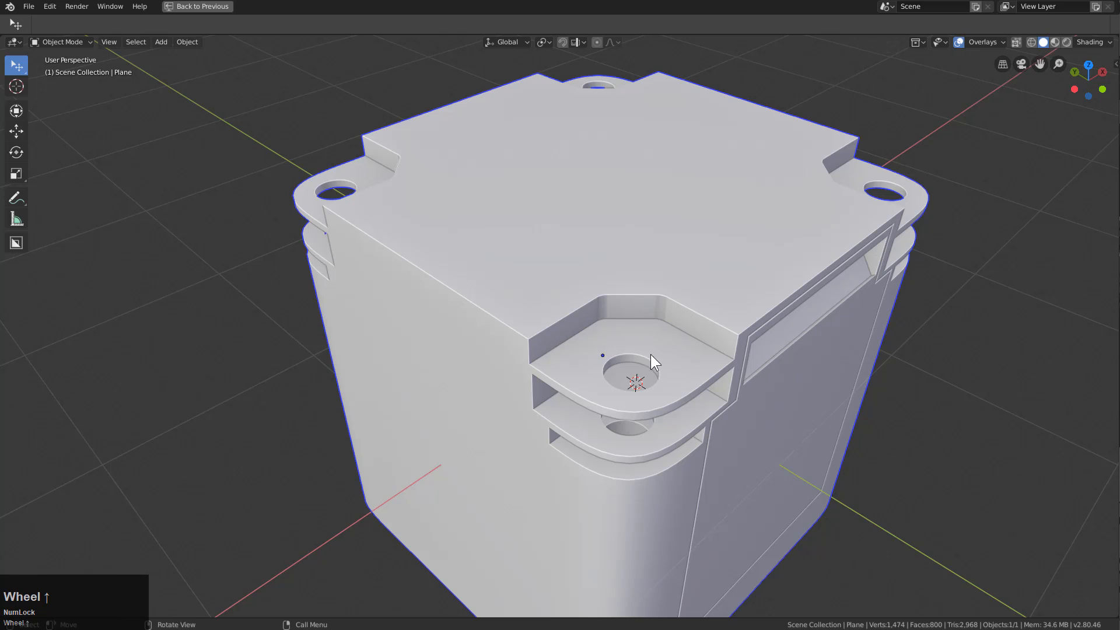
- Add a plane, clear its location to the world origin, and scale it up well beyond the block's footprint
middle_click_drag(650, 354, 556, 272)
key("shift+a")
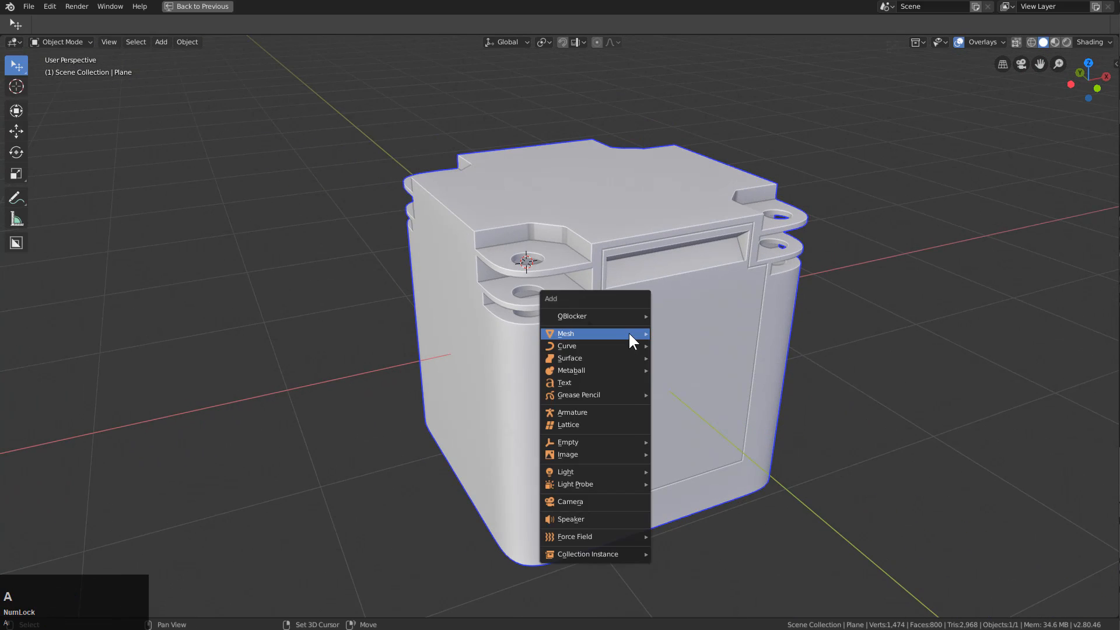
mouse_move(648, 335)
left_click(699, 333)
key("alt+g")
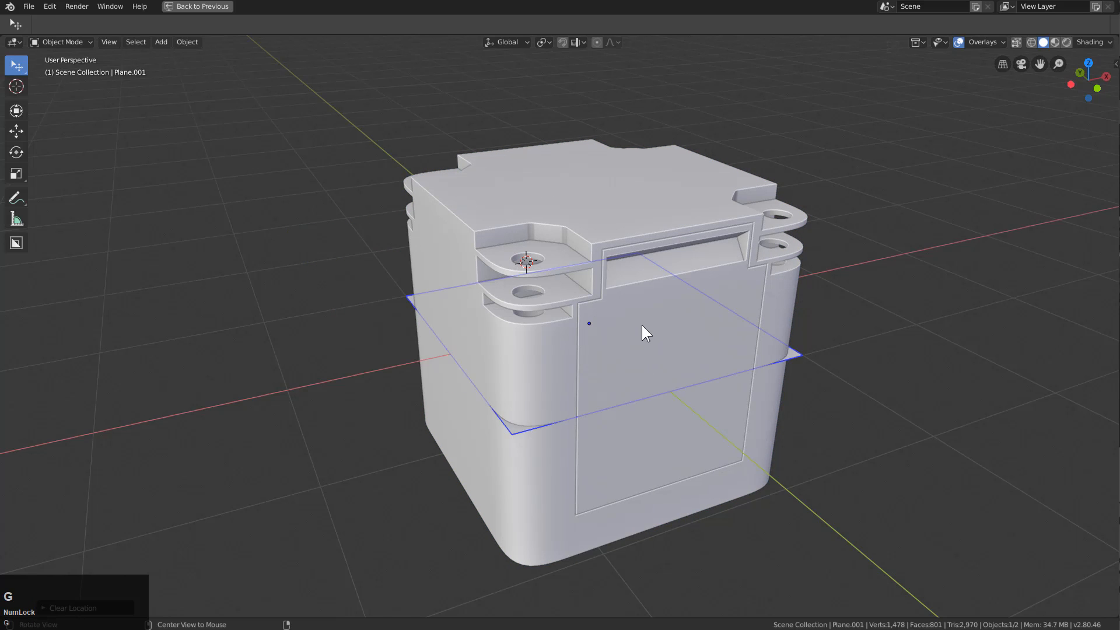
key("s")
left_click(855, 421)
middle_click_drag(727, 391, 688, 316)
- Subtract the large plane from the block with a Hard Ops Difference
left_click(746, 280, "shift")
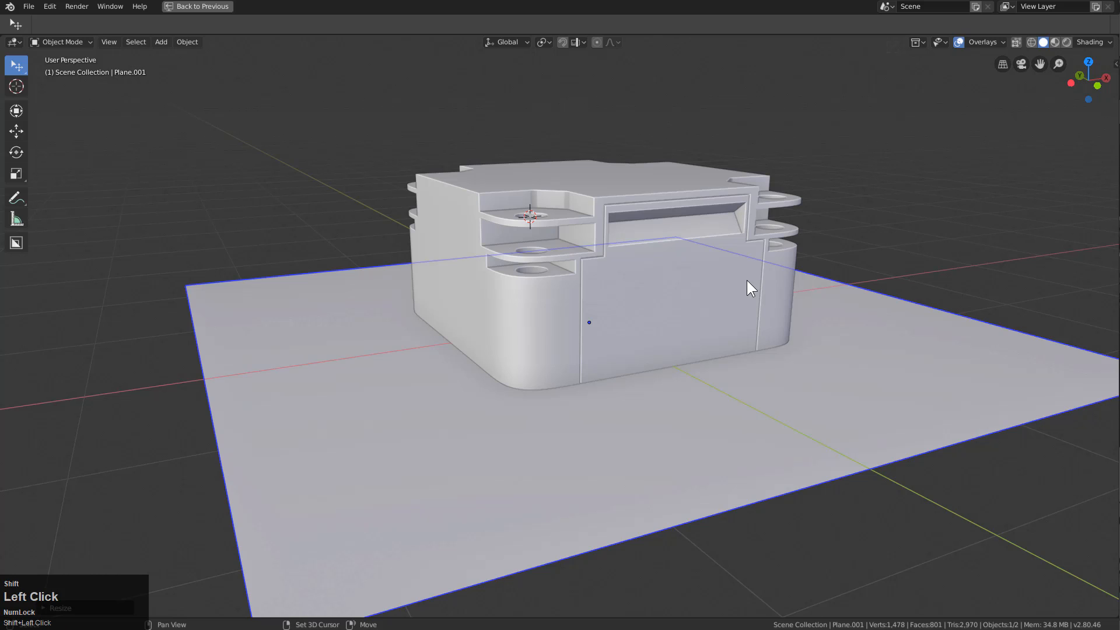
key("q")
left_click(747, 280)
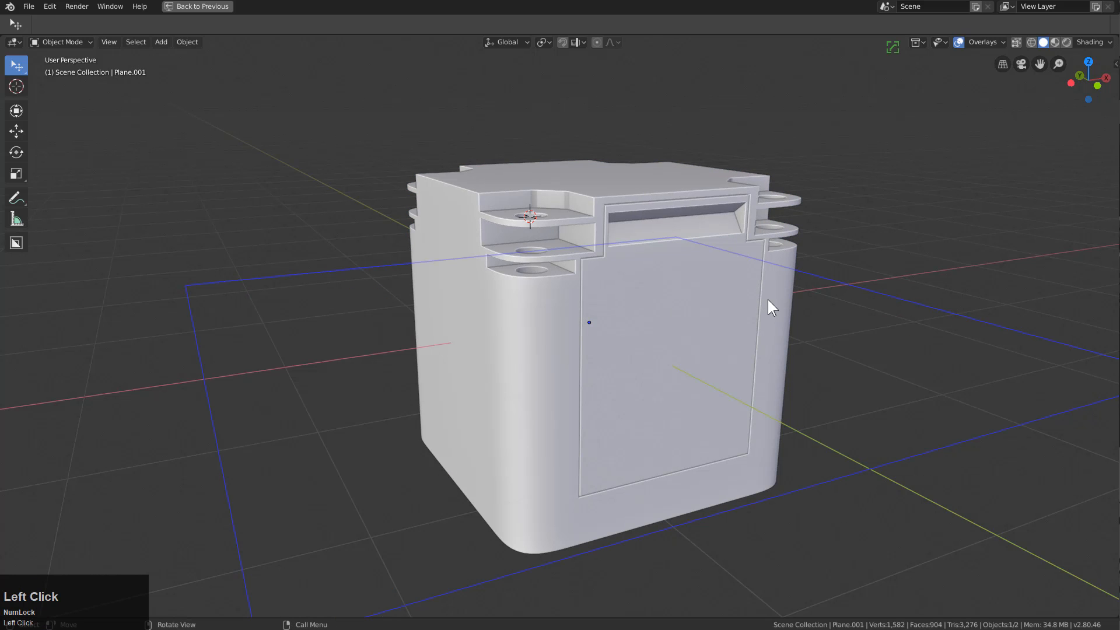
- Adjust the plane cutter's thickness with Hard Ops Thick until it cuts only a thin horizontal seam around the block
middle_click_drag(895, 298, 730, 335)
key("q")
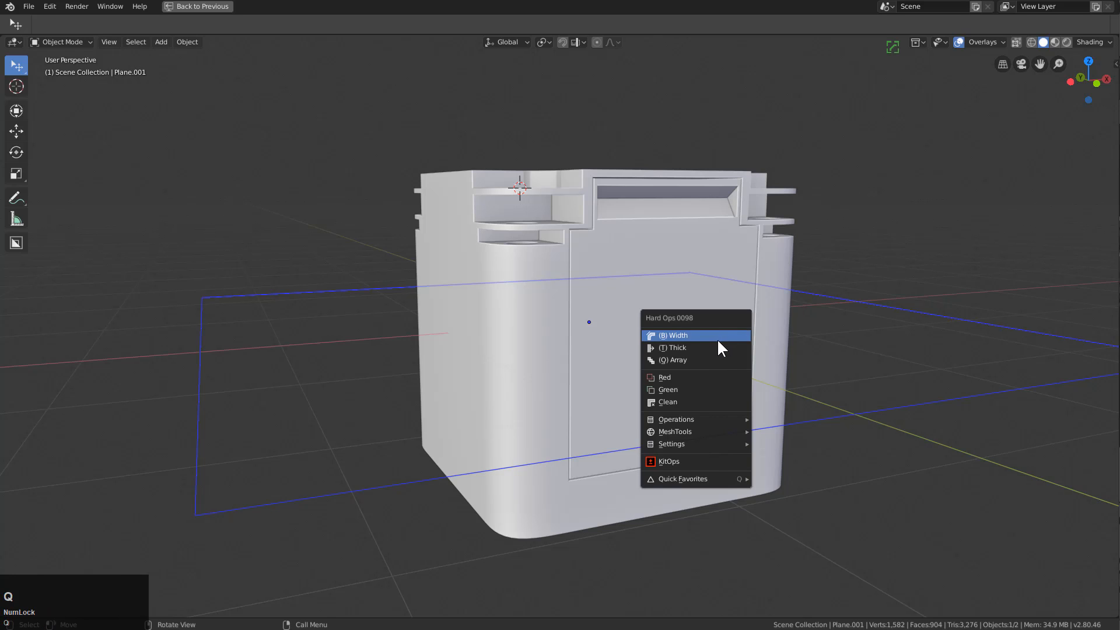
left_click(712, 350)
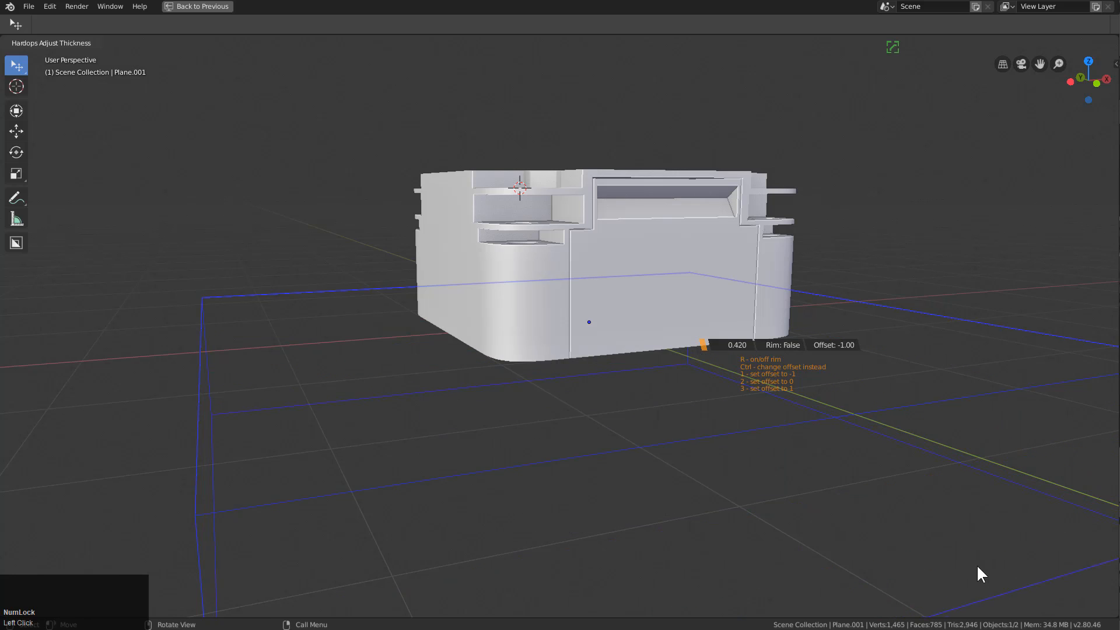
left_click(921, 580)
key("q")
left_click(744, 436)
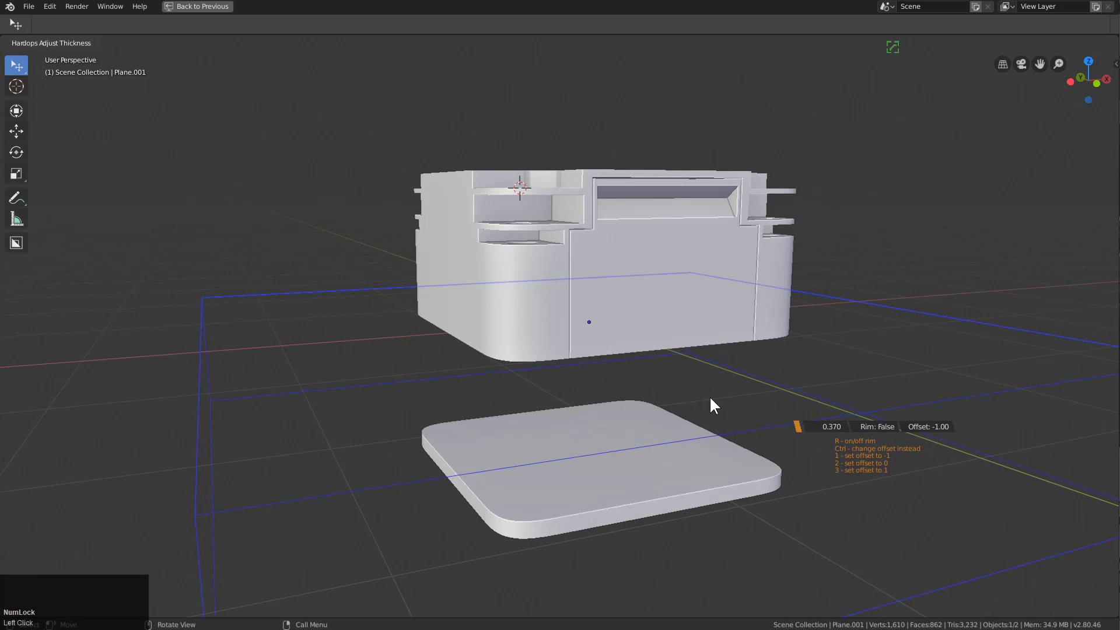
left_click(531, 283)
- Lower the plane cutter along Z so the horizontal seam sits just above the block's base
key("g")
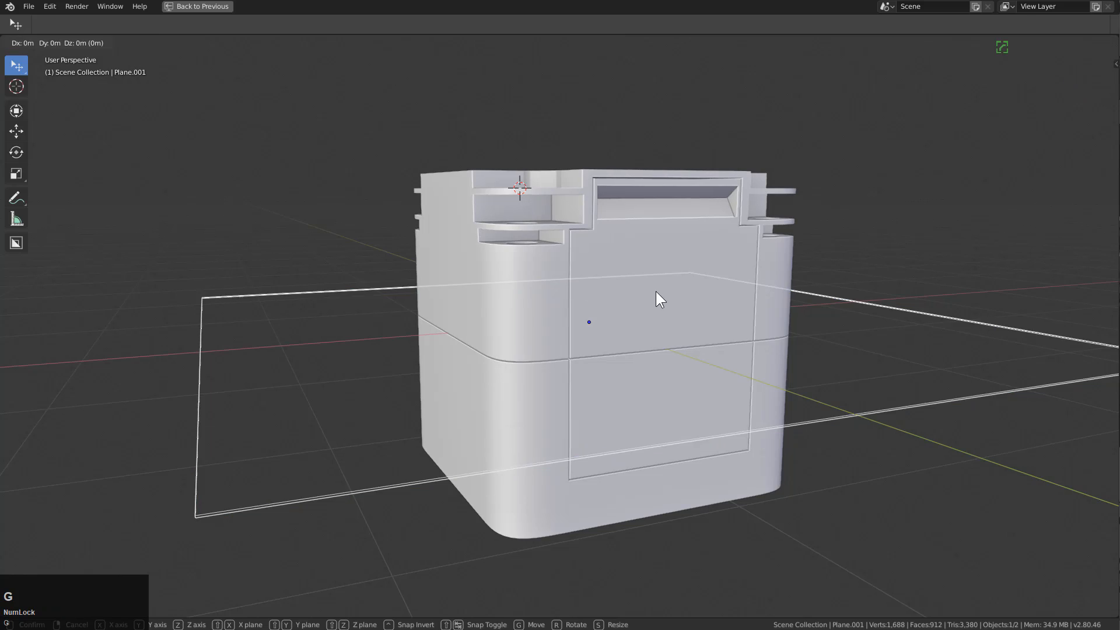
key("z")
left_click(779, 429)
- Refine the plane cutter's thickness to a fine seam line with Hard Ops Thick and hide the cutter
key("q")
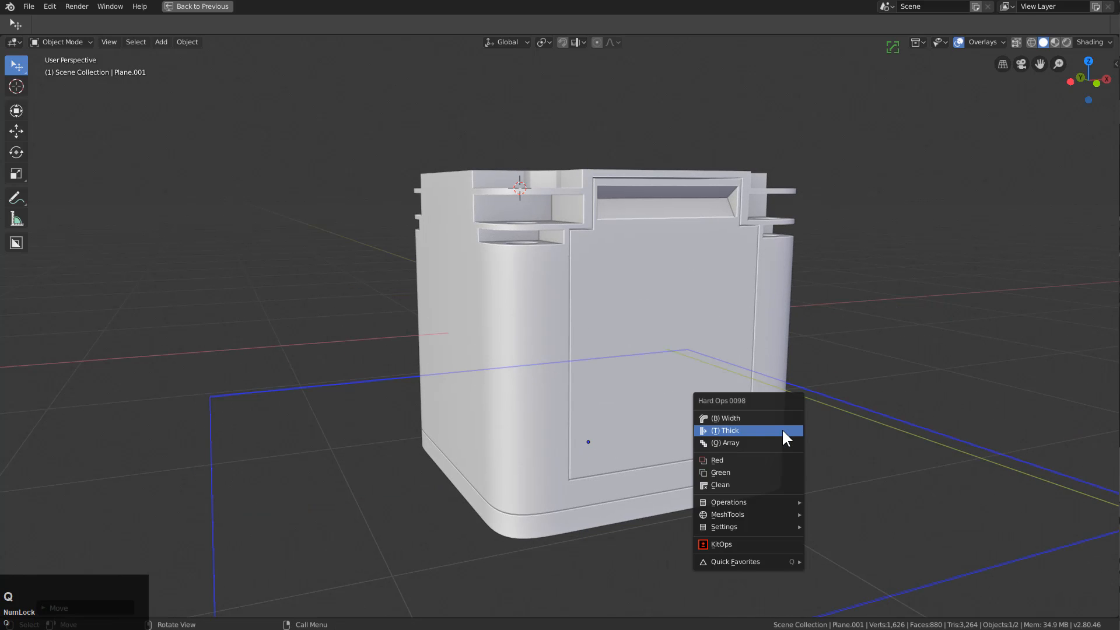
left_click(781, 428)
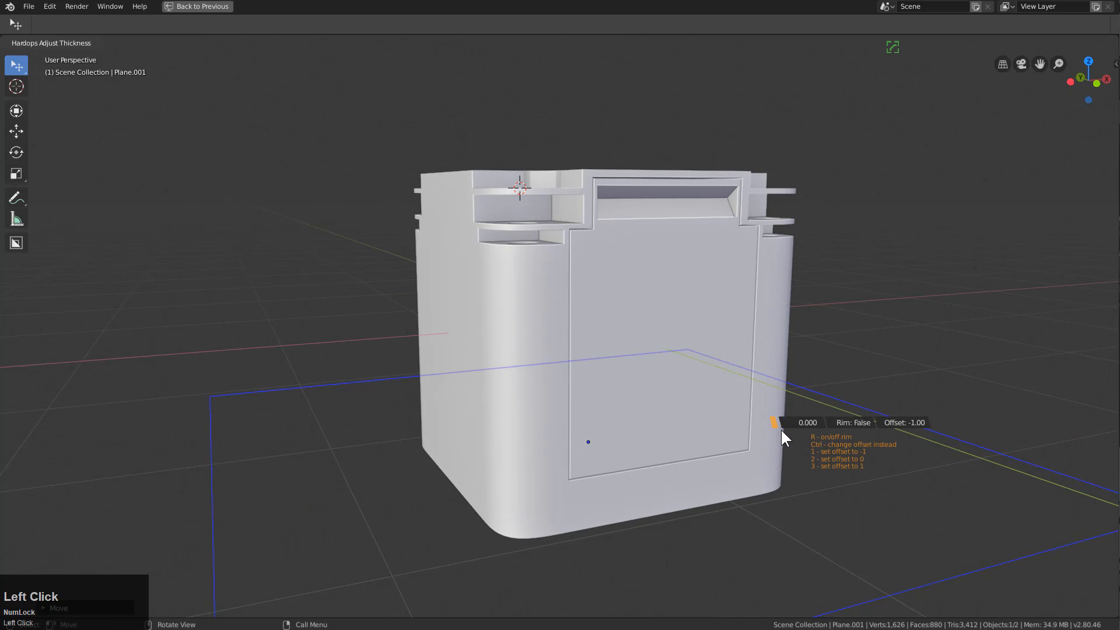
left_click(782, 429)
middle_click_drag(702, 366, 561, 400)
scroll(630, 364, "down", 1)
scroll(618, 368, "down", 1)
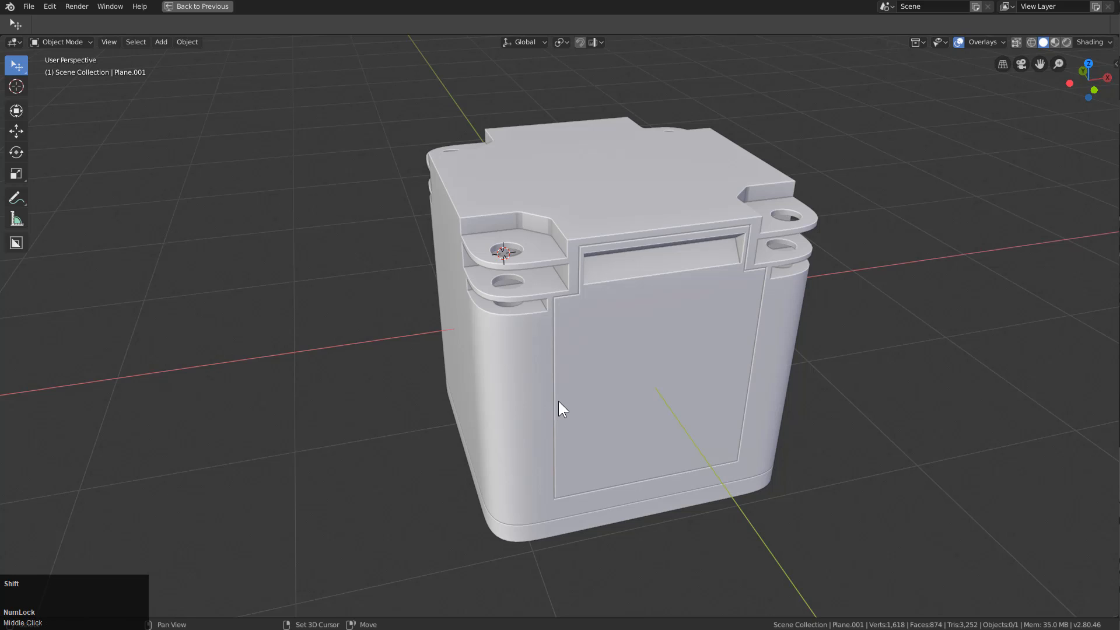
- Add a small cube on the front panel line's vertical edge near the corner and stretch it along Z into a tall bar
key("shift+a")
mouse_move(610, 394)
left_click(693, 407)
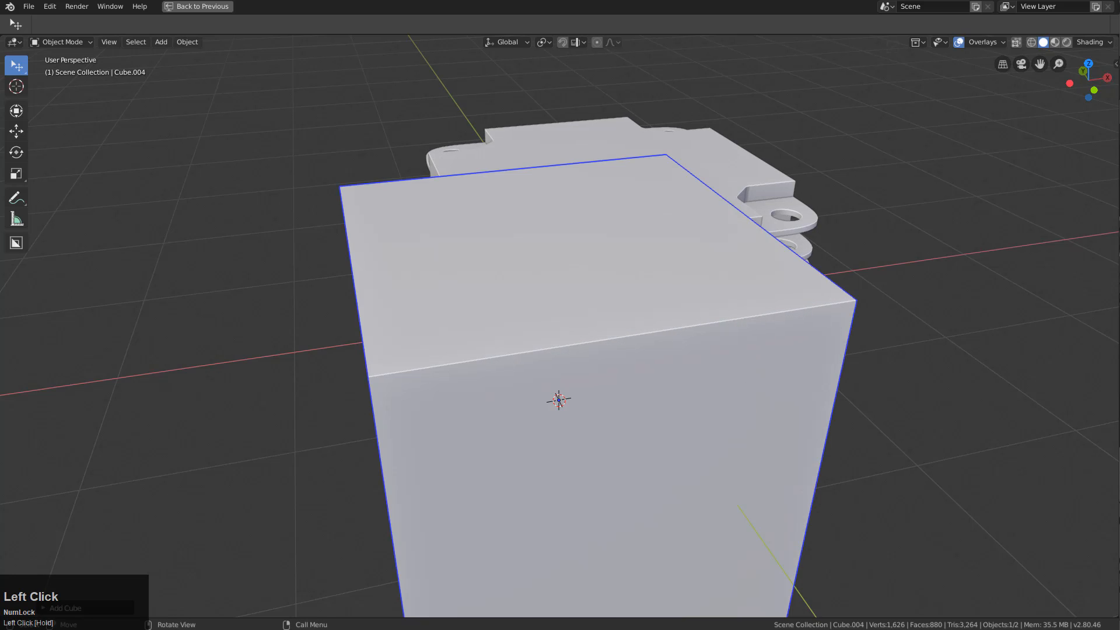
key("s")
left_click(583, 404)
key("s")
key("z")
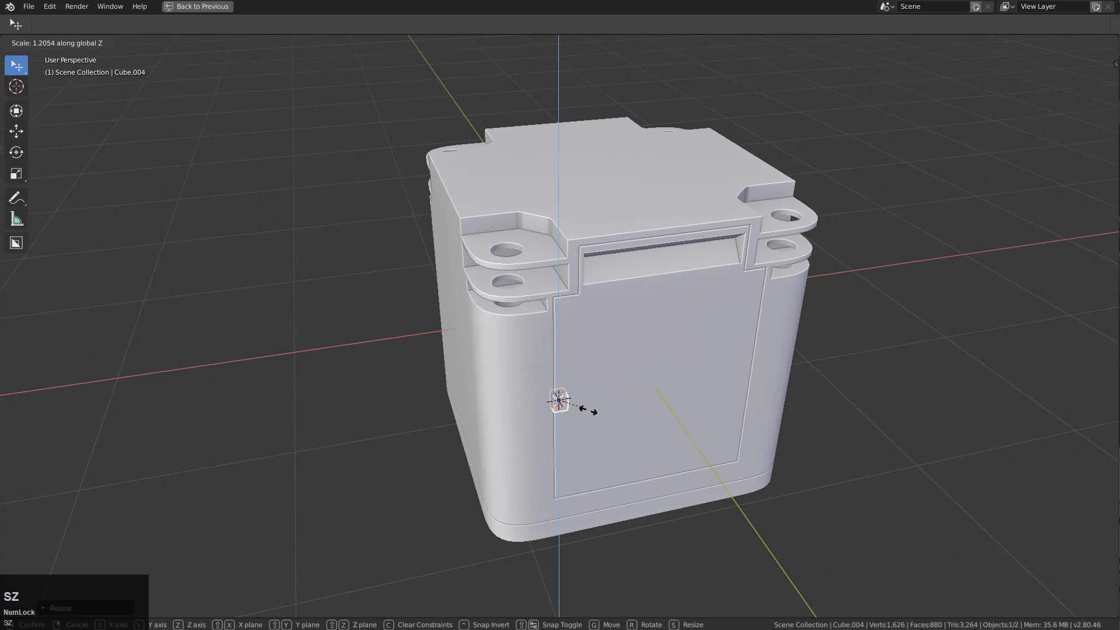
left_click(660, 468)
- Add a horizontal loop cut at the bar's middle and bevel it to form a long central segment
scroll(621, 429, "up", 1)
middle_click_drag(591, 423, 622, 400)
scroll(621, 400, "up", 2)
key("Tab")
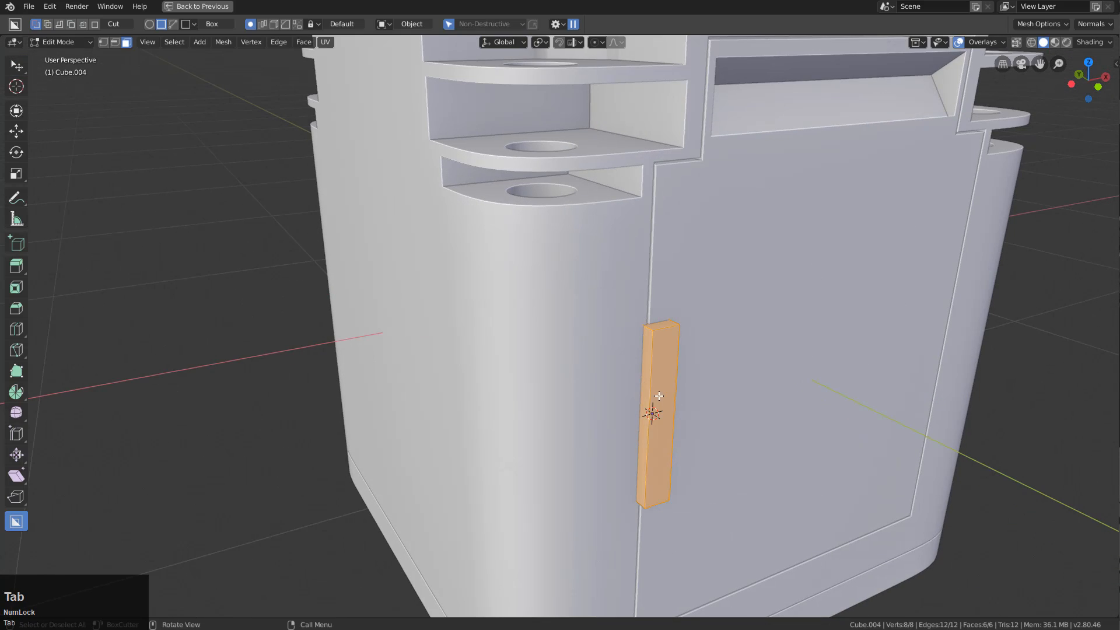
key("ctrl+r")
left_click(677, 415)
right_click(678, 417)
key("ctrl+b")
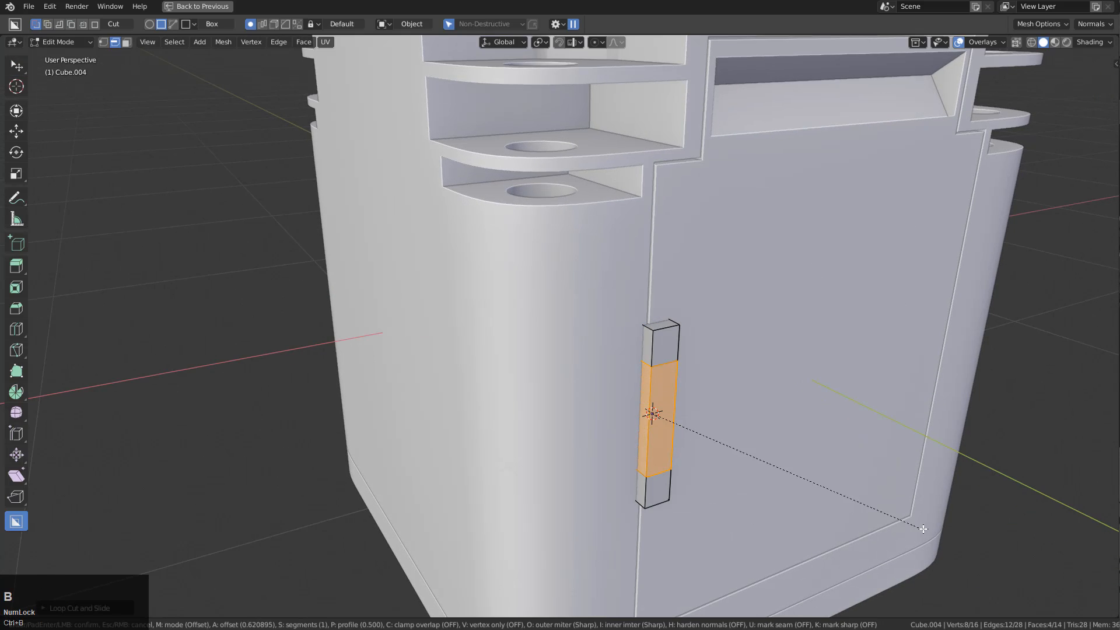
left_click(772, 462)
- Extrude the rear face of the bar's central segment into the block and scale the extruded face down along Z
key("alt+z")
key("3")
left_click(653, 403)
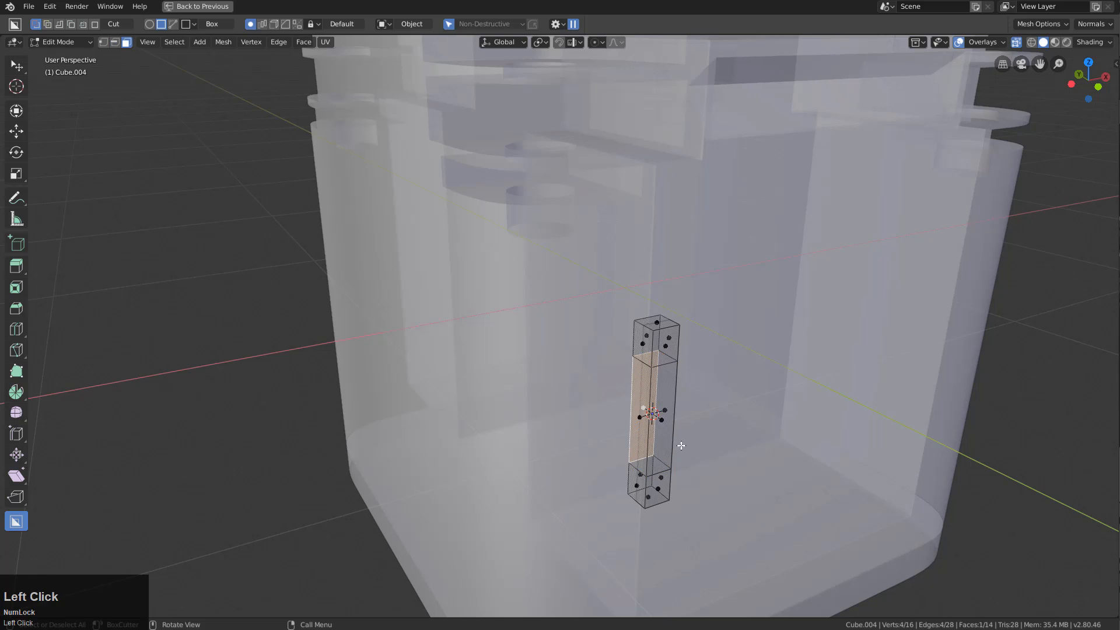
key("e")
left_click(668, 421)
key("s")
key("z")
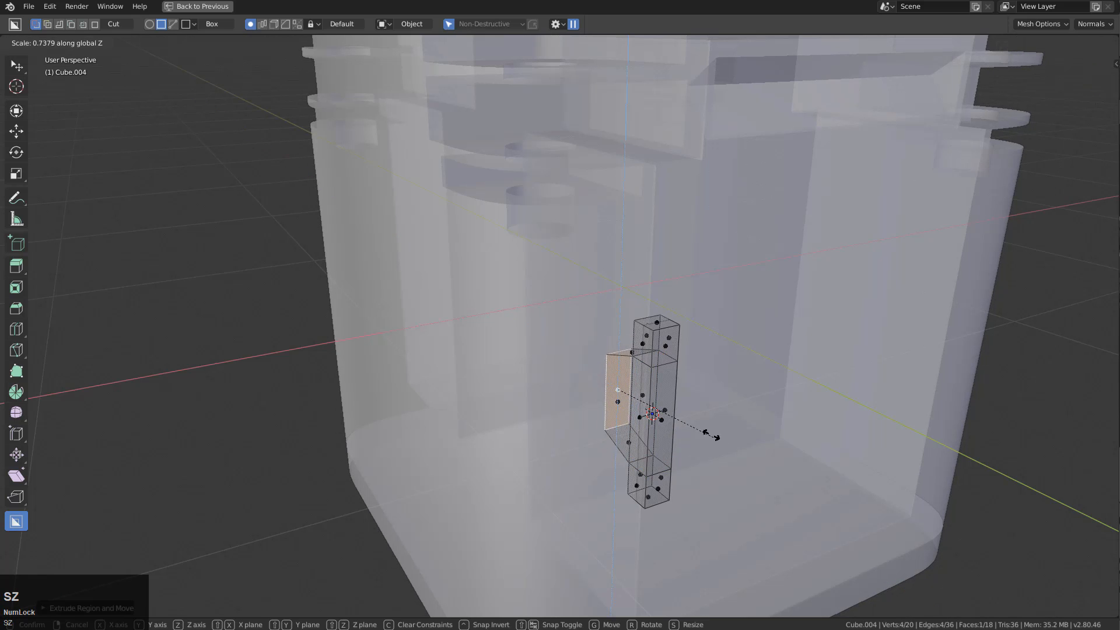
left_click(687, 413)
key("Tab")
key("alt+z")
- Mirror the bar across the block along X to the opposite vertical edge of the front panel
scroll(674, 400, "down", 2)
middle_click_drag(647, 385, 642, 381)
scroll(643, 381, "up", 1)
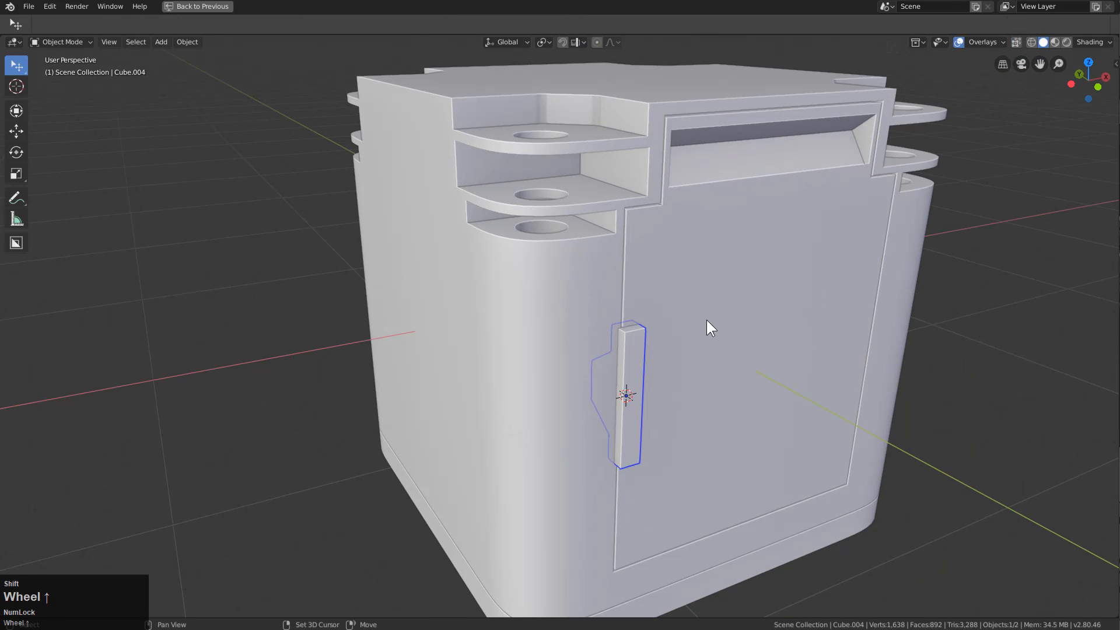
left_click(706, 319, "shift")
scroll(659, 320, "down", 2)
key("alt+x")
left_click(505, 319)
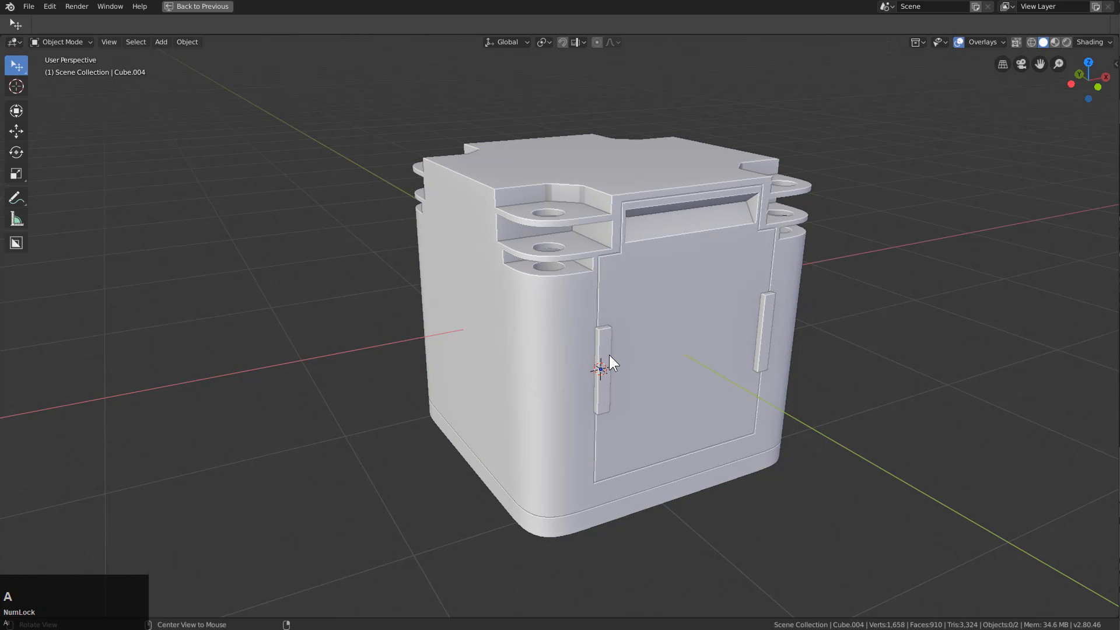
- Subtract the mirrored bars from the block with a Hard Ops Difference to cut notches into the front panel's edges
left_click(607, 343)
left_click(666, 327, "shift")
key("q")
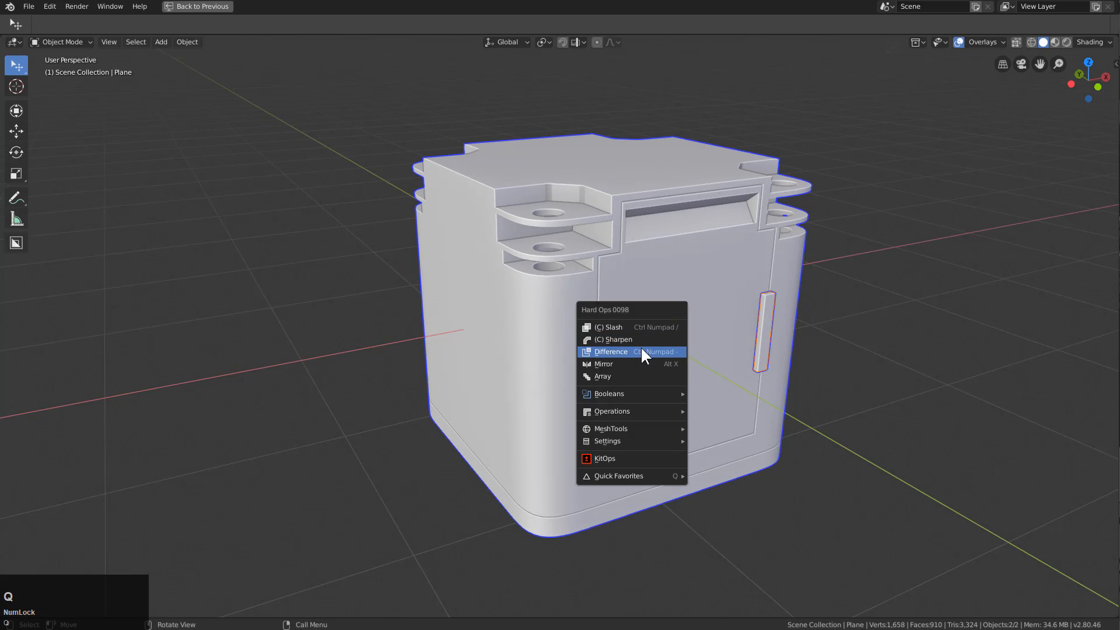
left_click(641, 349)
- Enable the Y axis on the bar cutter's mirror modifier in the Hard Ops helper
scroll(665, 341, "up", 3)
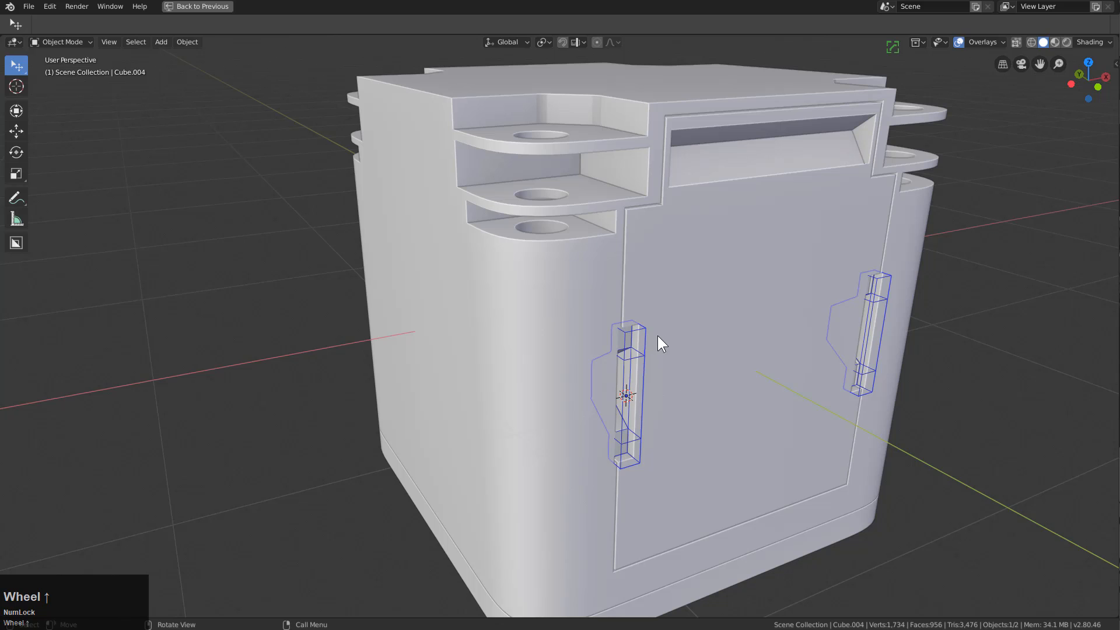
key("F9")
left_click(771, 429)
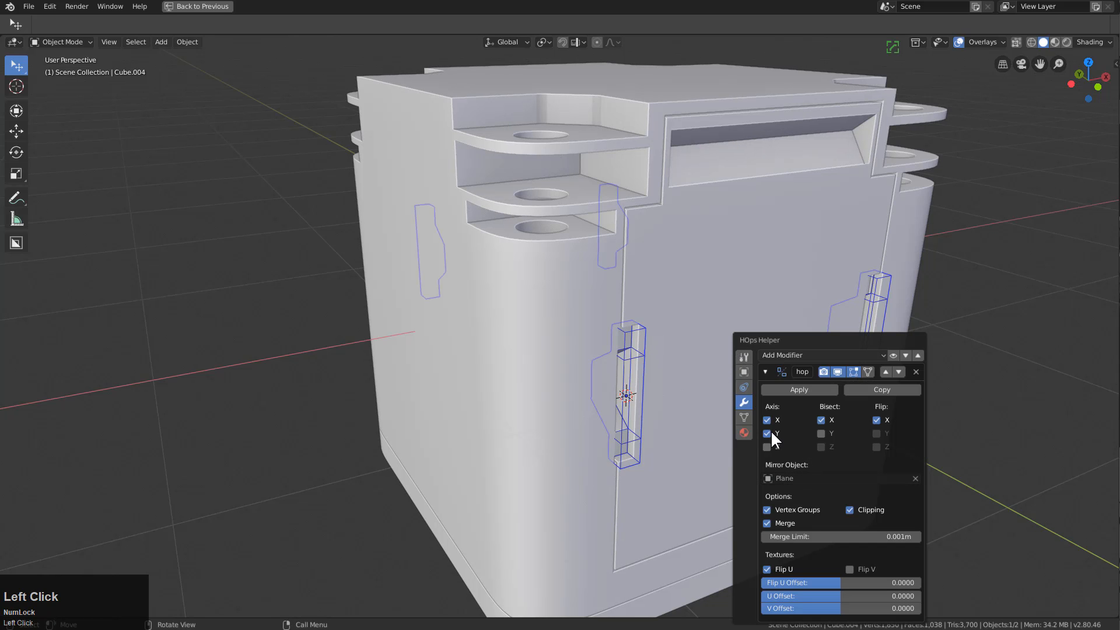
key("Escape")
- Hide the bar cutters and select the block
key("h")
middle_click_drag(701, 400, 641, 373)
scroll(559, 386, "down", 2)
left_click(566, 380)
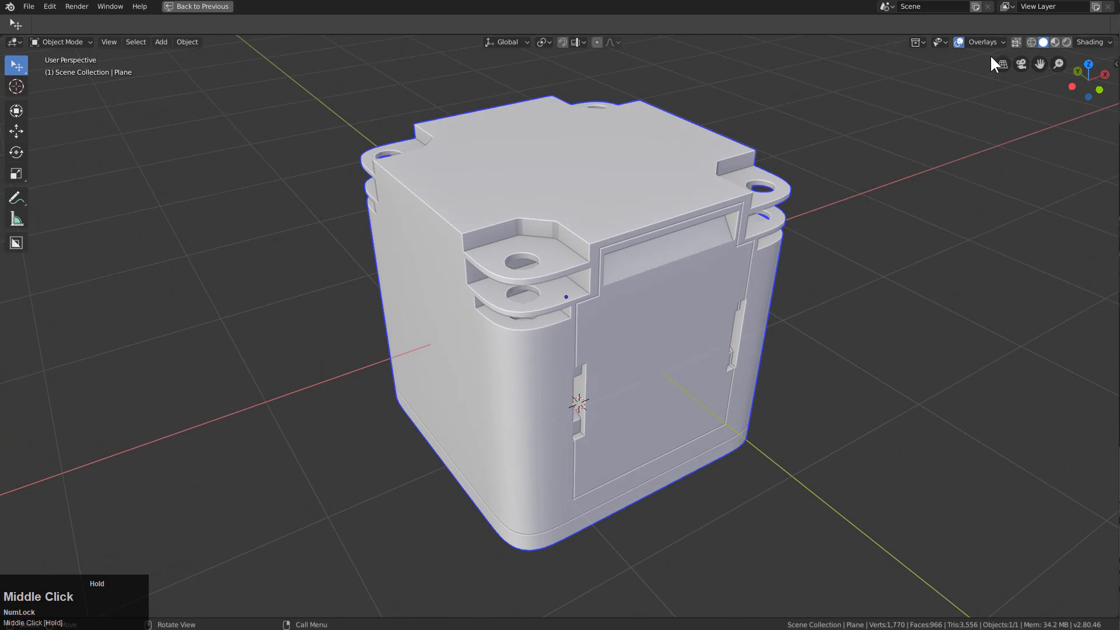
- Switch the viewport lighting to MatCap, try the high-contrast sphere, and settle on the plain grey sphere
left_click(1089, 42)
left_click(1059, 80)
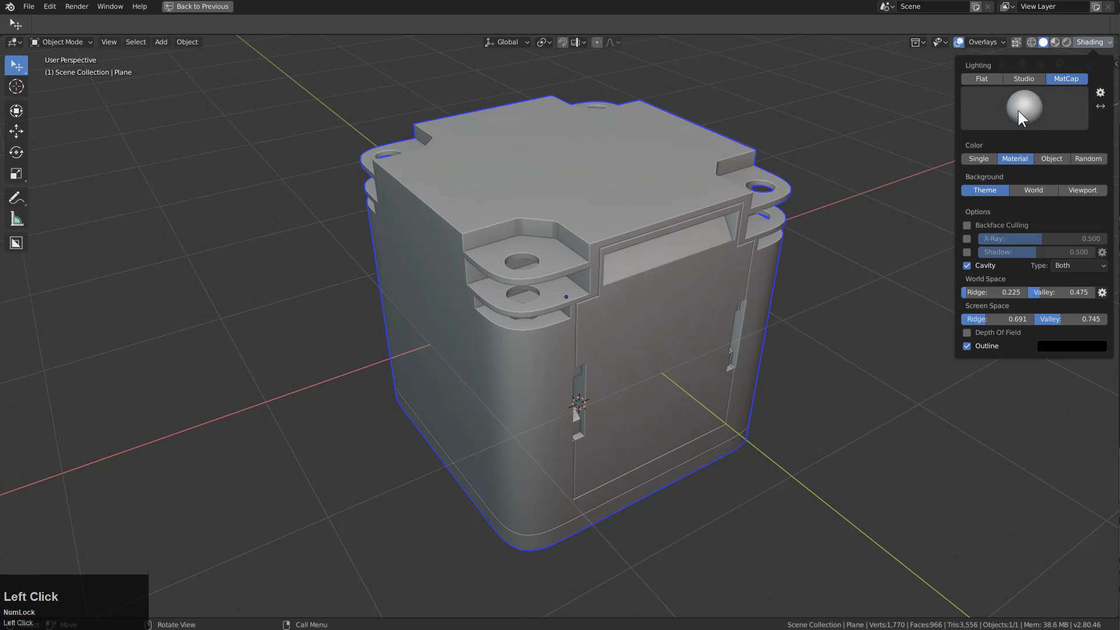
left_click(1020, 110)
left_click(988, 216)
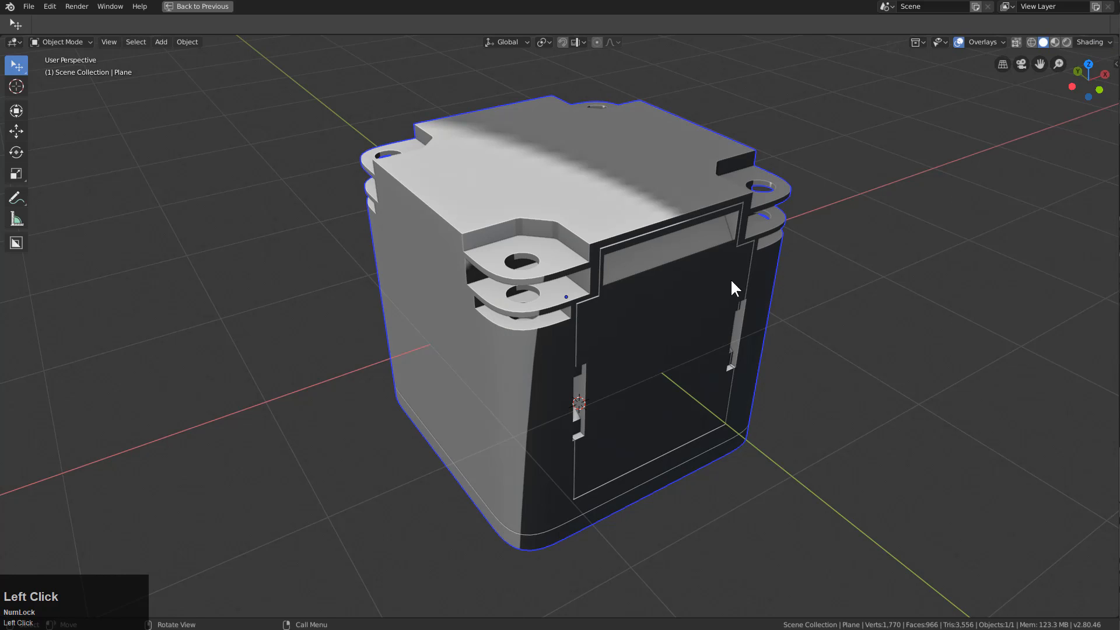
middle_click_drag(730, 280, 940, 110)
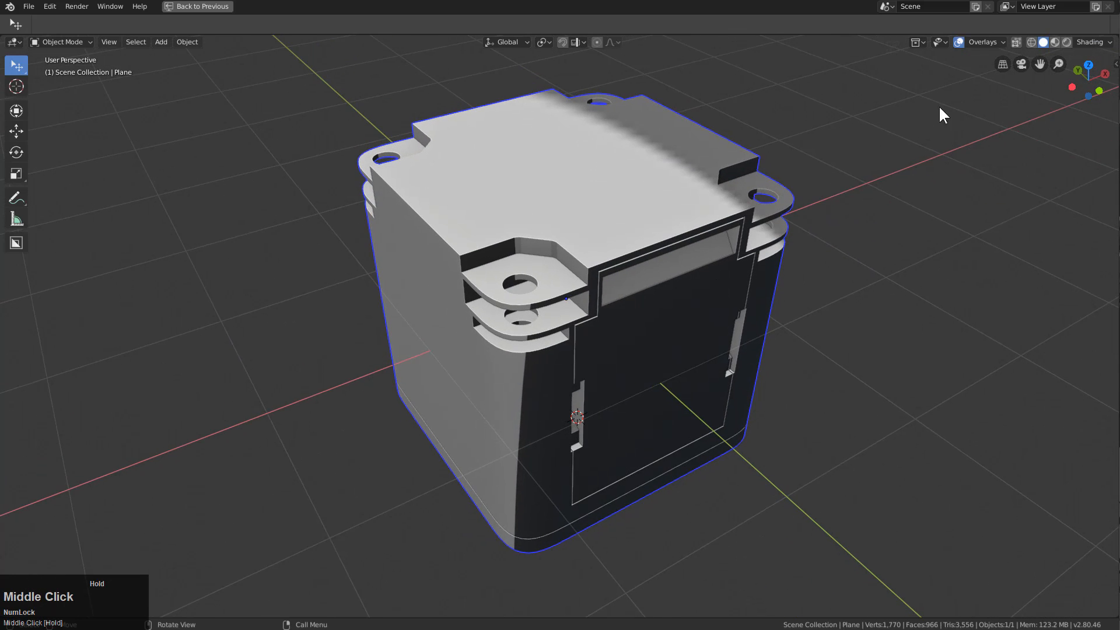
left_click(1078, 42)
left_click(1027, 102)
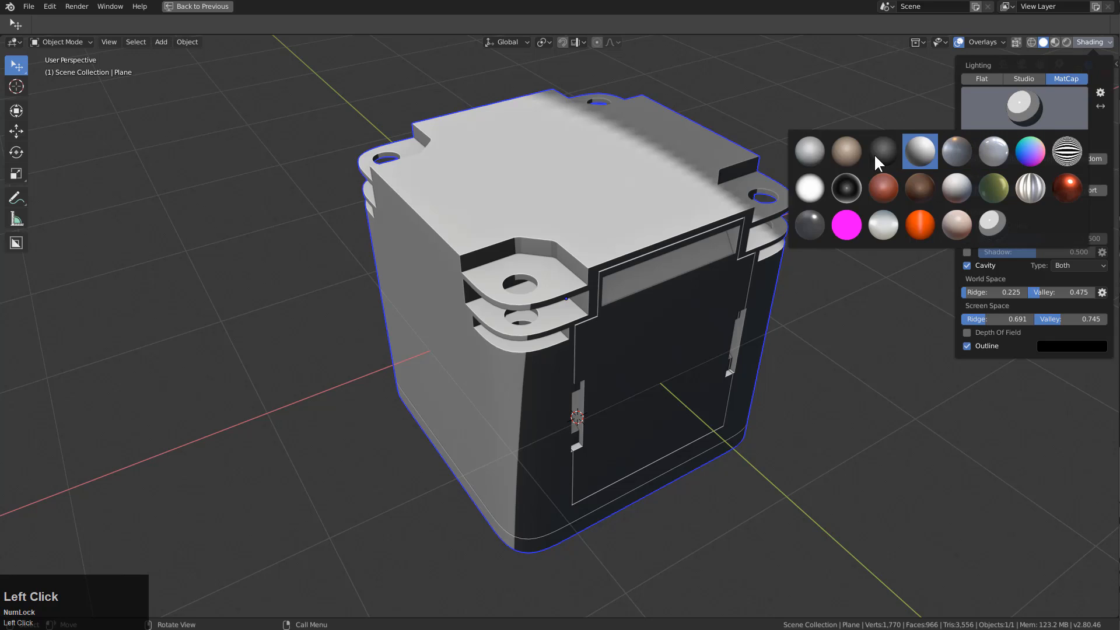
left_click(810, 151)
mouse_move(738, 256)
middle_mouse_down()
mouse_move(667, 218)
mouse_move(750, 258)
middle_mouse_up()
- Apply the Eevee HQ viewport setup from the Hard Ops viewport options
key("alt+v")
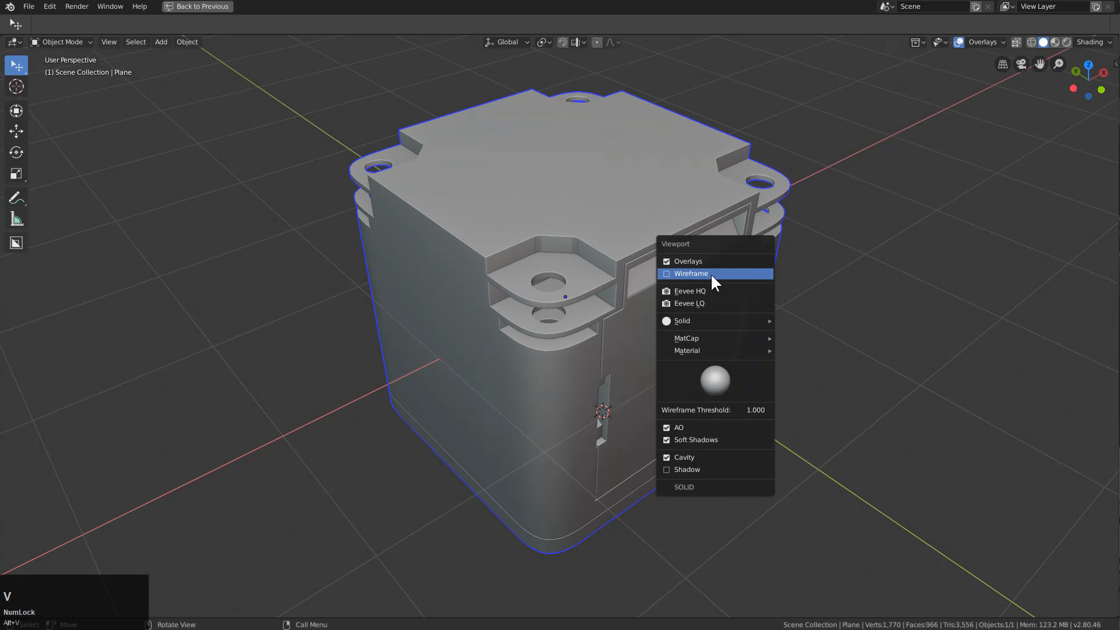
left_click(688, 289)
middle_click_drag(680, 289, 652, 300)
middle_click_drag(475, 241, 739, 313)
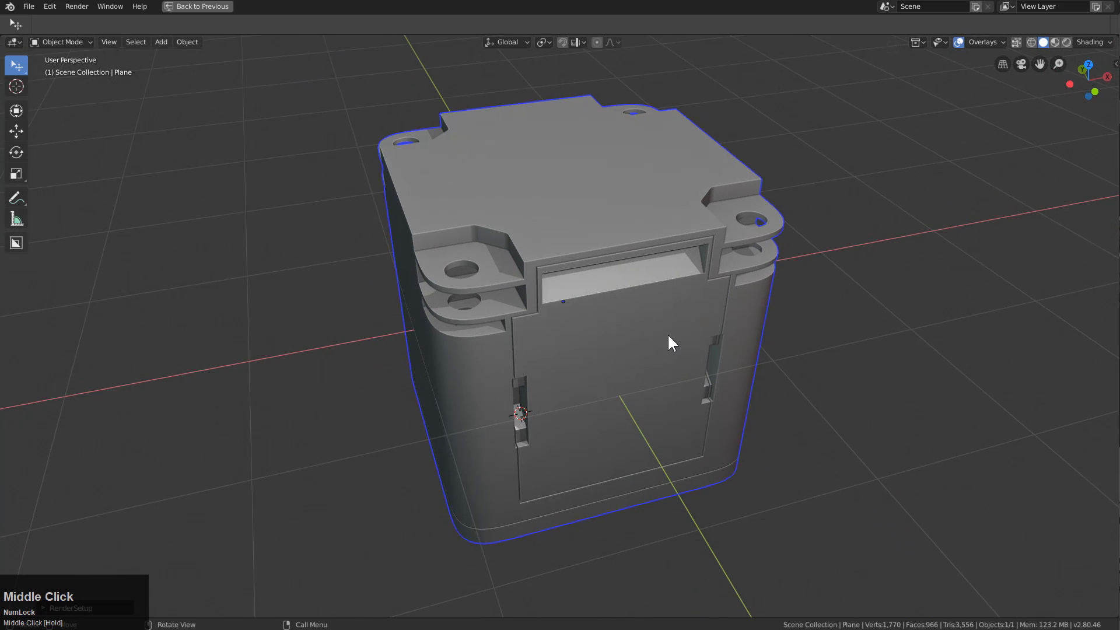
- Step through the block's modifiers with Hard Ops Modifier Scroll, from the flat plane up to the last boolean cut
key("q")
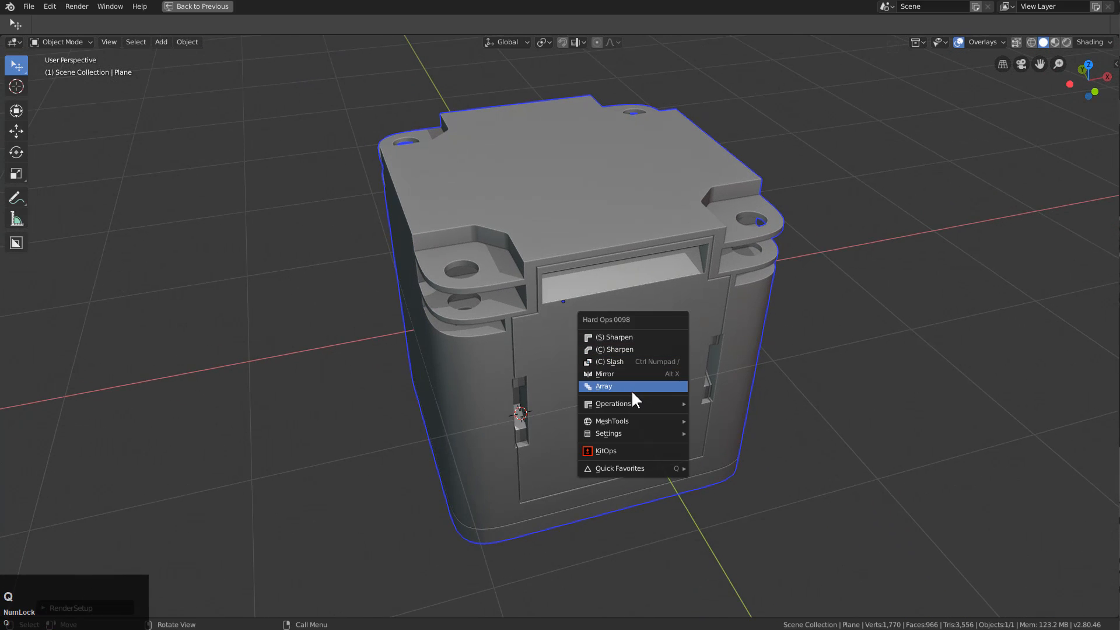
key("Escape")
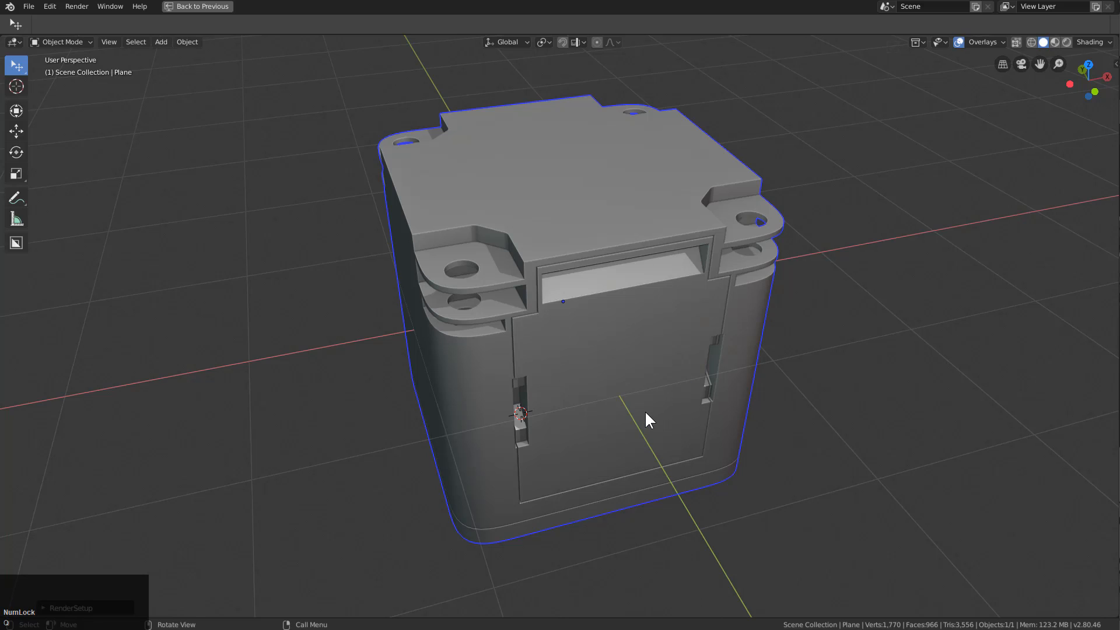
key("q")
mouse_move(642, 478)
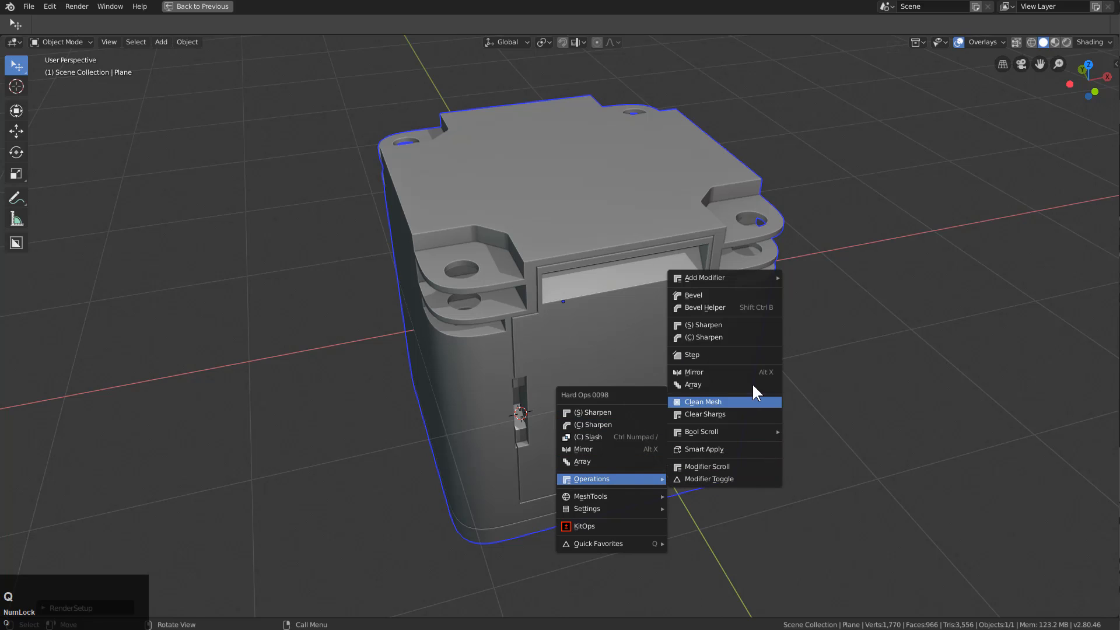
left_click(736, 464)
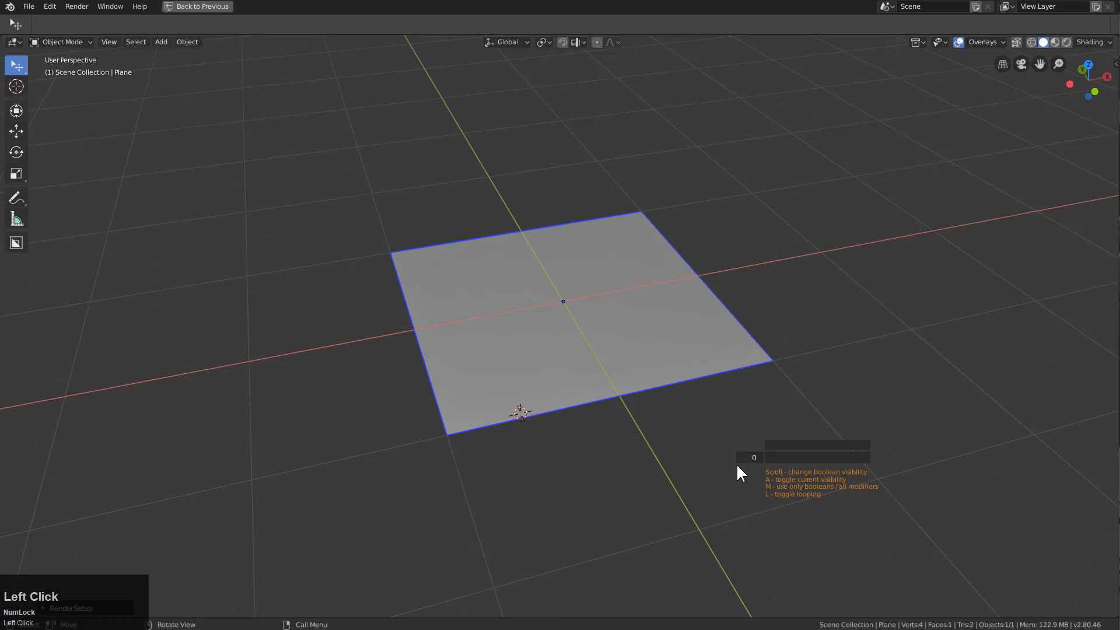
scroll(736, 463, "up", 6)
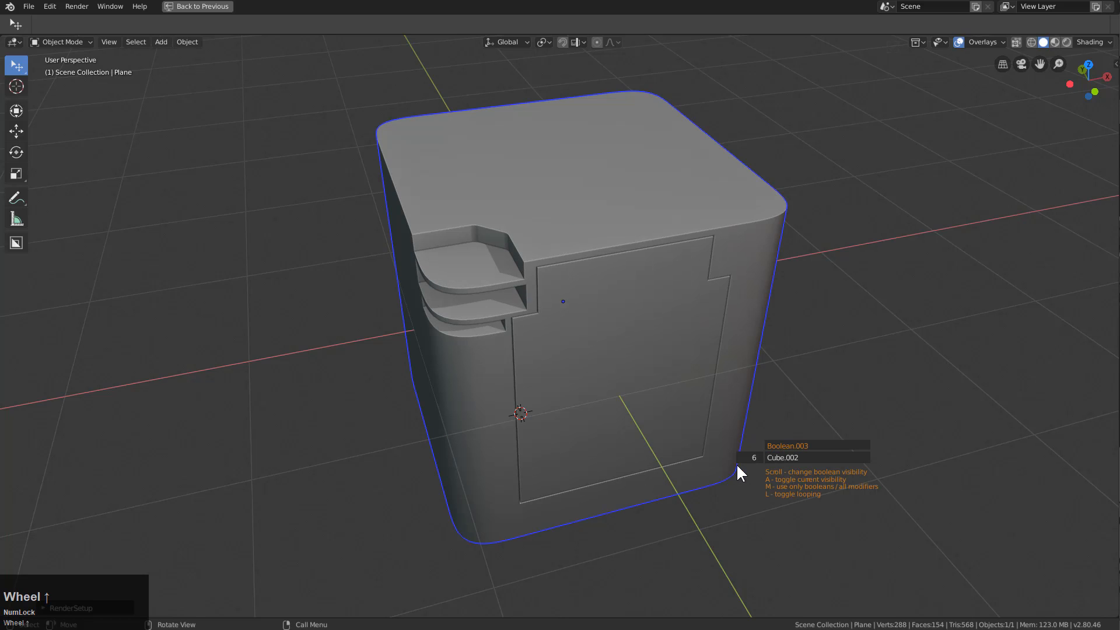
scroll(736, 463, "up", 5)
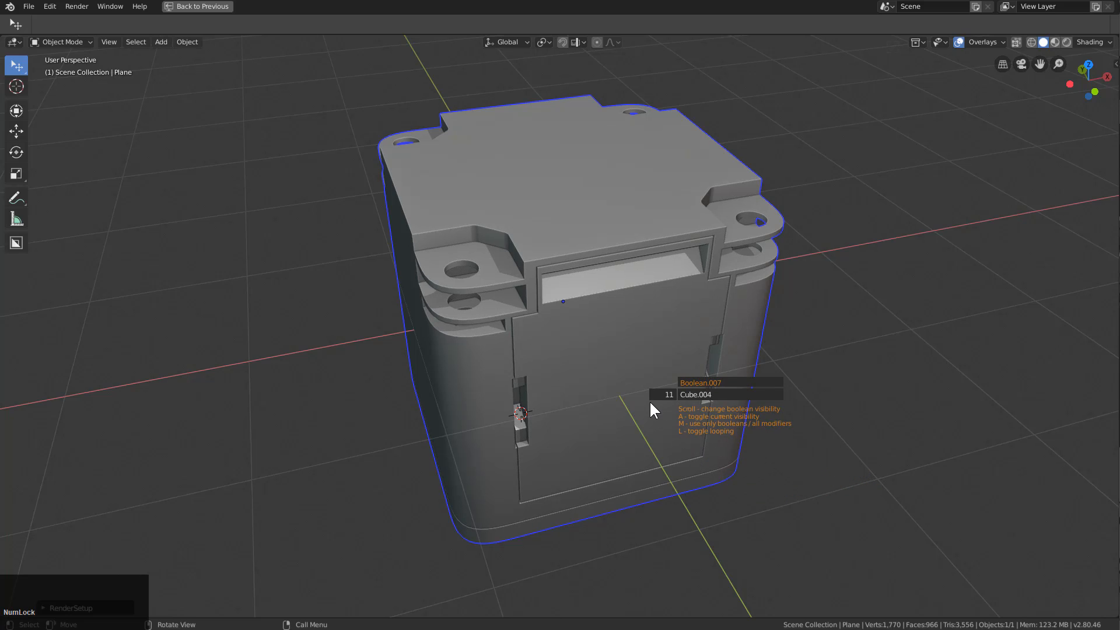
middle_click_drag(649, 400, 663, 397)
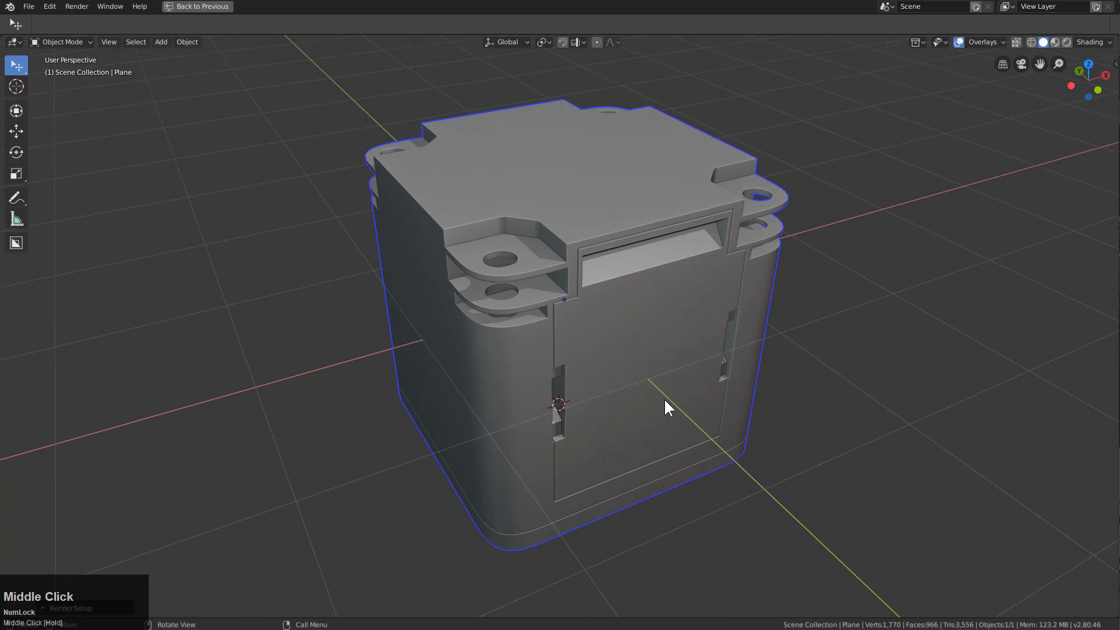
key("ctrl")
key("shift")
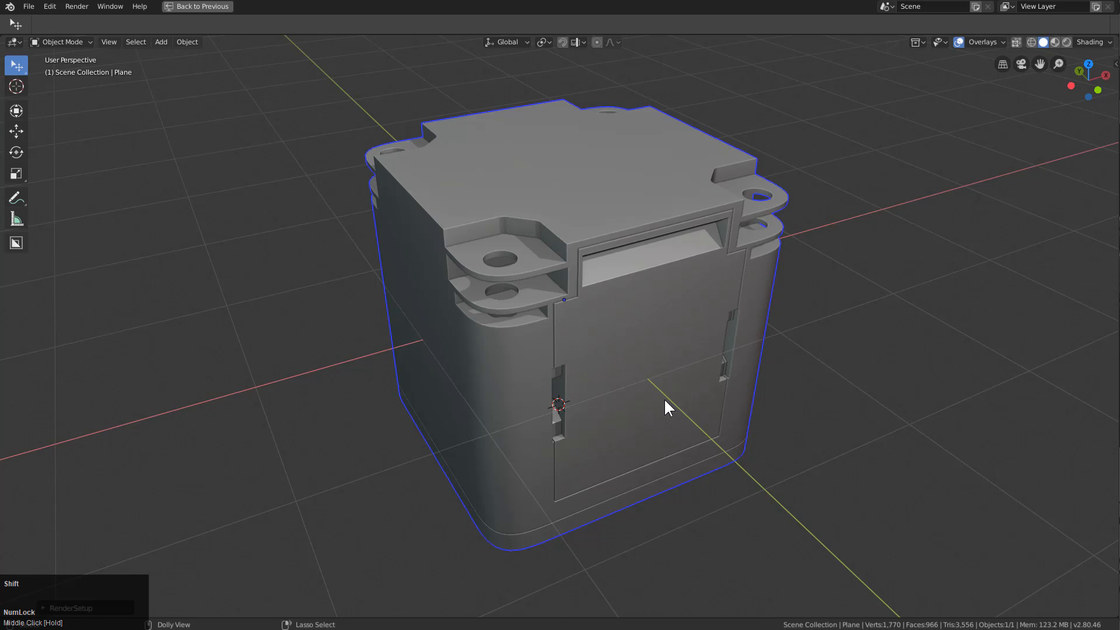
key("ctrl+shift+b")
left_click_drag(779, 355, 784, 215)
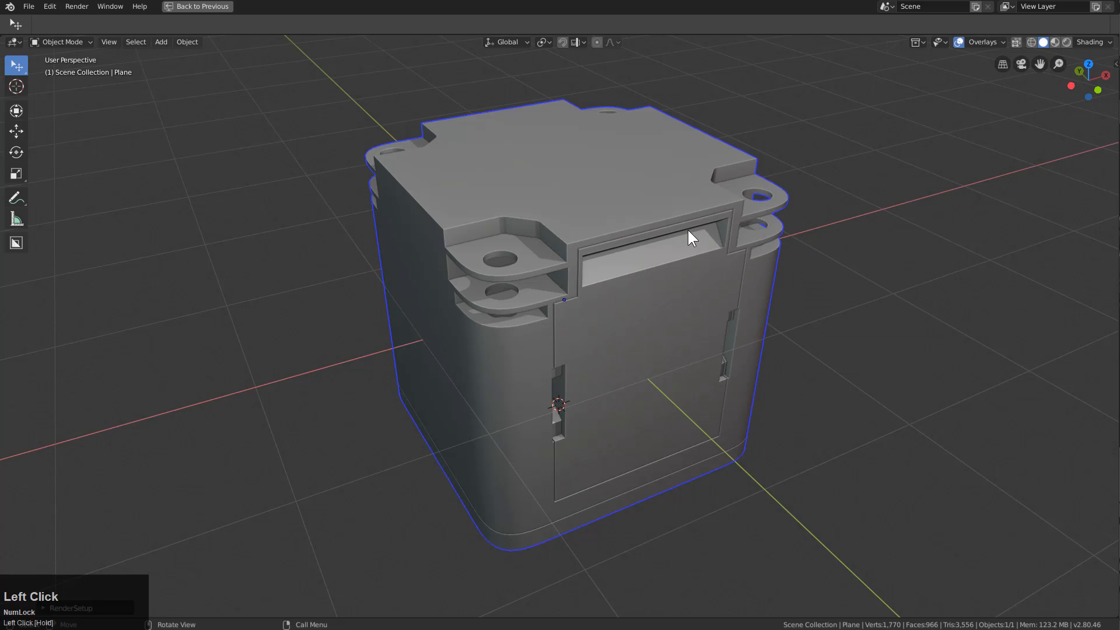
key("ctrl+shift+b")
- Turn off Use Bevel Helper as Pop-up in the Hard Ops 9 add-on preferences
key("alt+u")
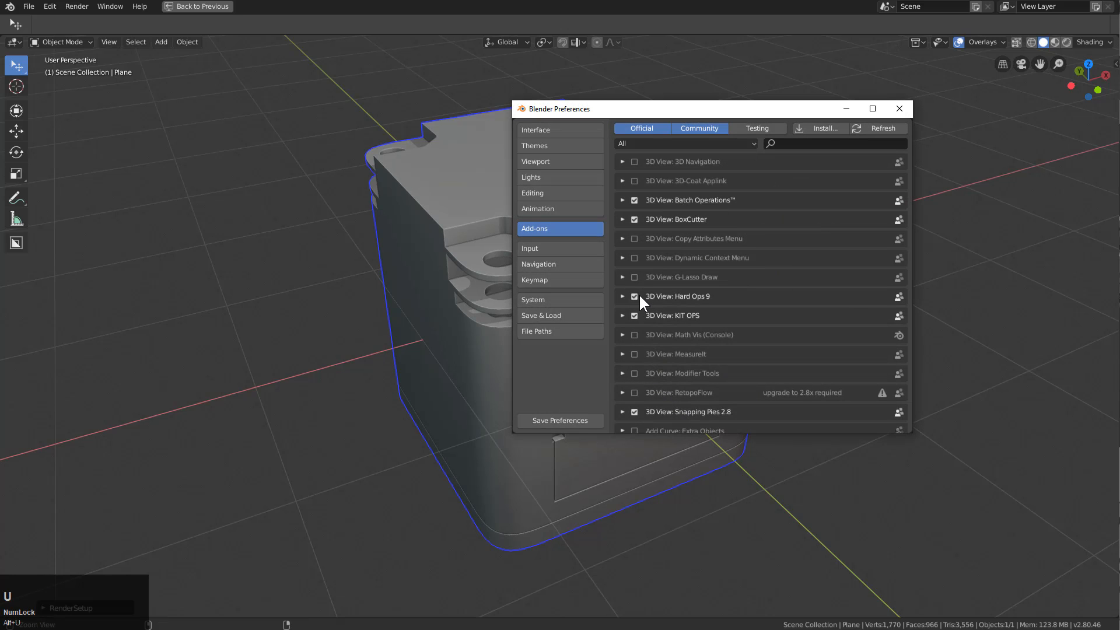
left_click(622, 296)
scroll(659, 300, "down", 5)
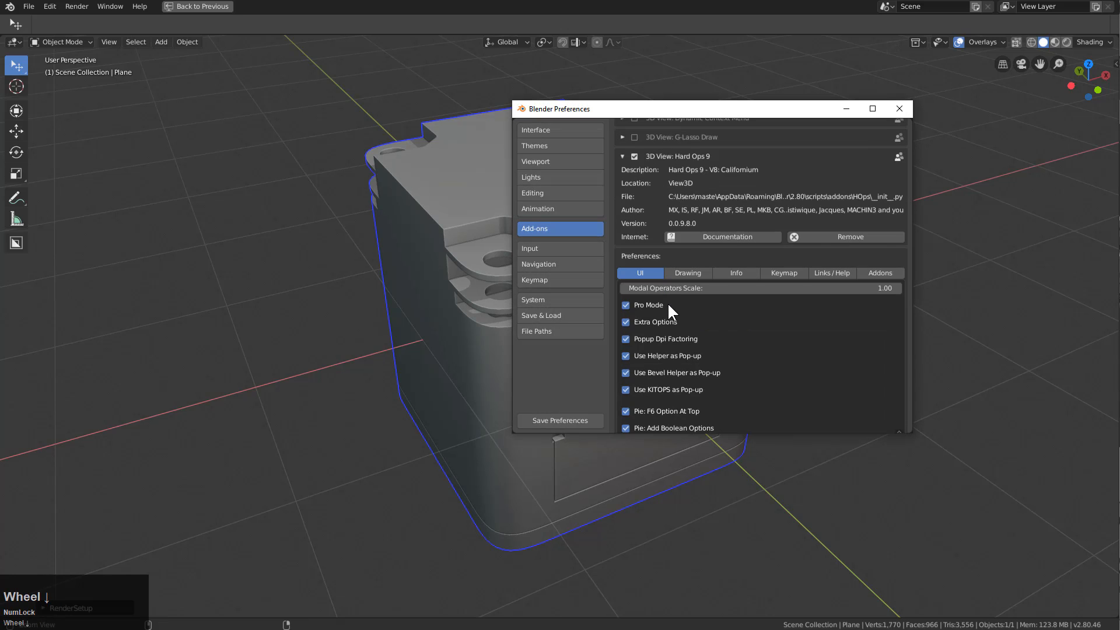
left_click(626, 372)
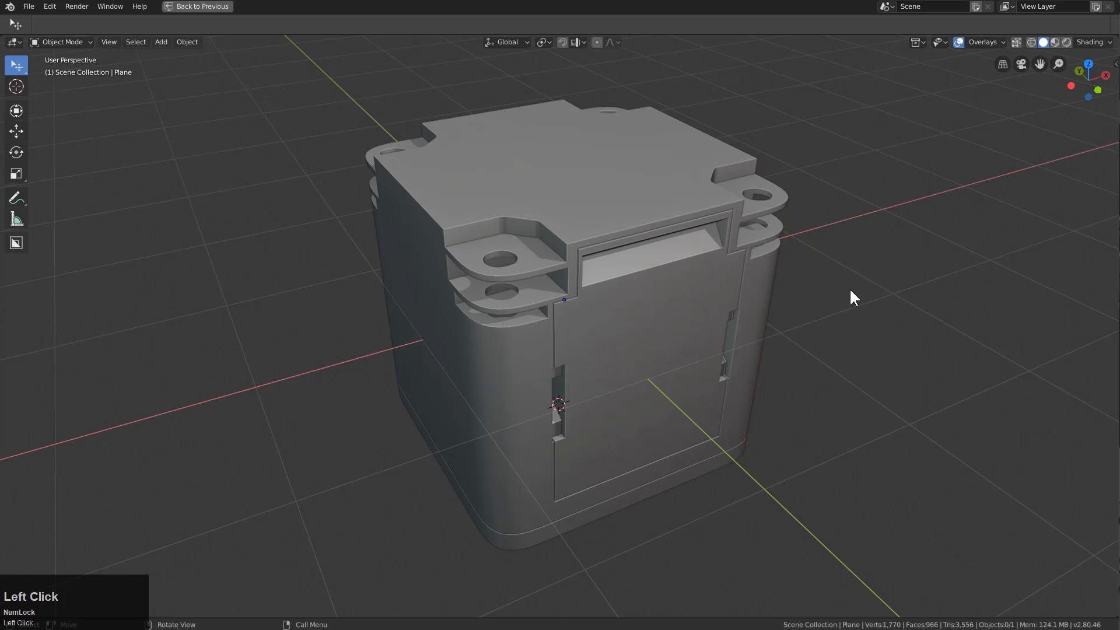
- Select the block and open the Hard Ops Bevel Helper for it, placing the dialog beside the model
scroll(729, 301, "up", 3)
left_click(786, 296)
scroll(787, 295, "down", 2)
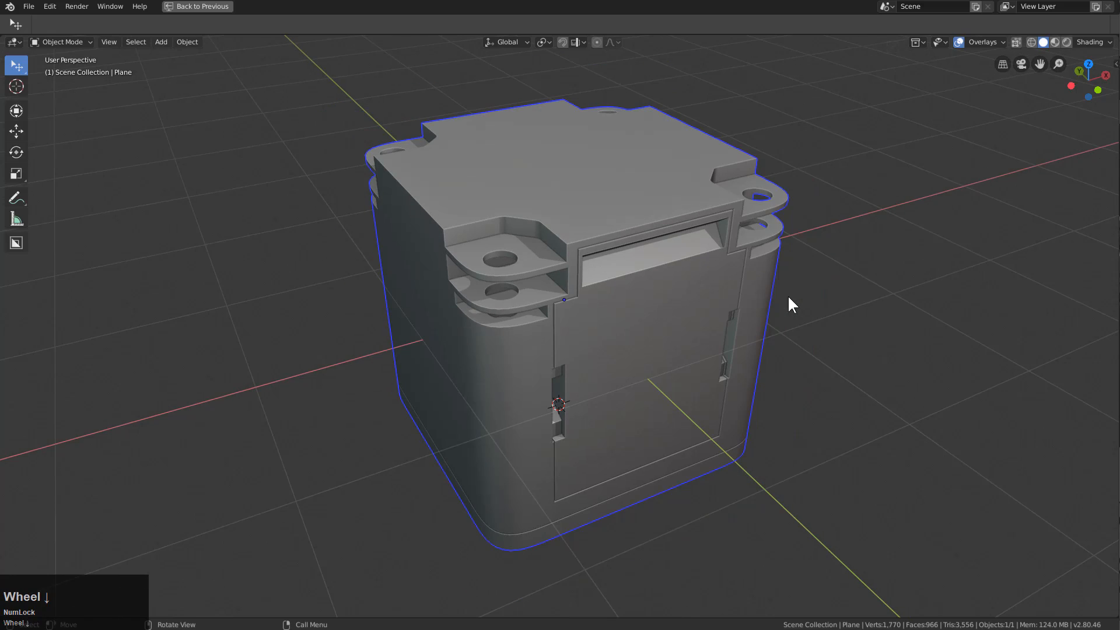
key("ctrl+shift+b")
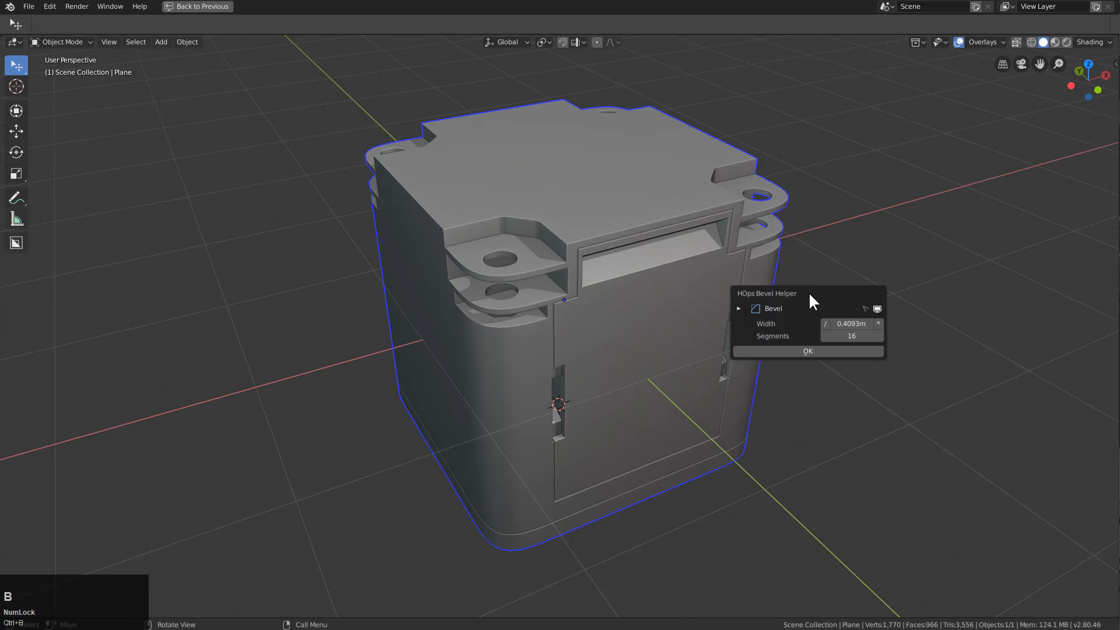
left_click_drag(808, 294, 829, 236)
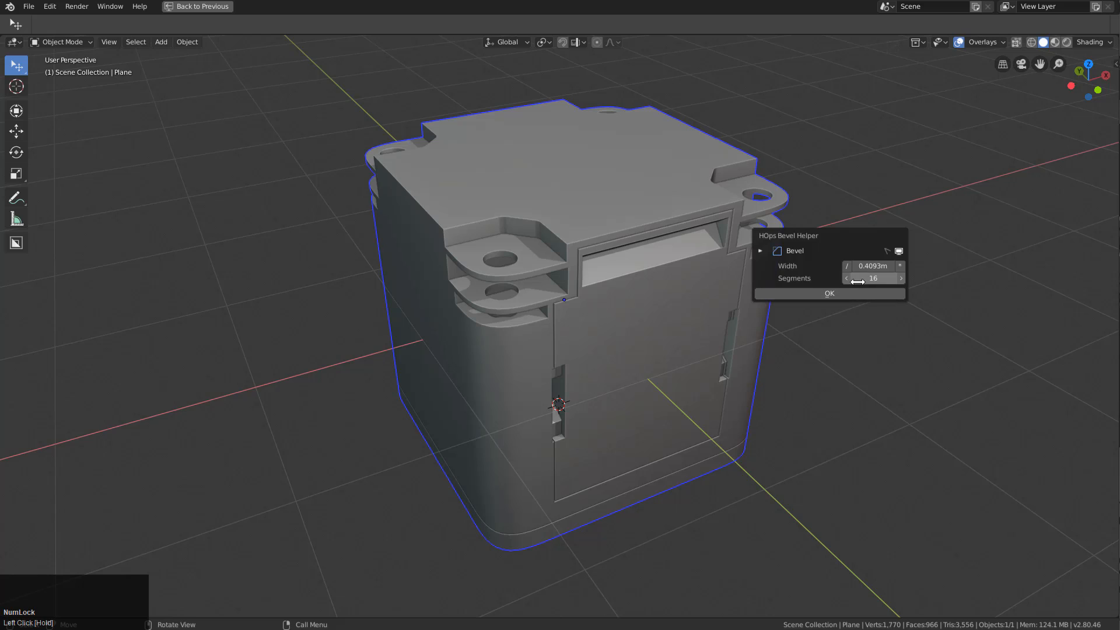
left_click_drag(786, 246, 836, 273)
- Expand the bevel modifier's full options, set its outer miter to Arc, and collapse the options again
left_click(806, 284)
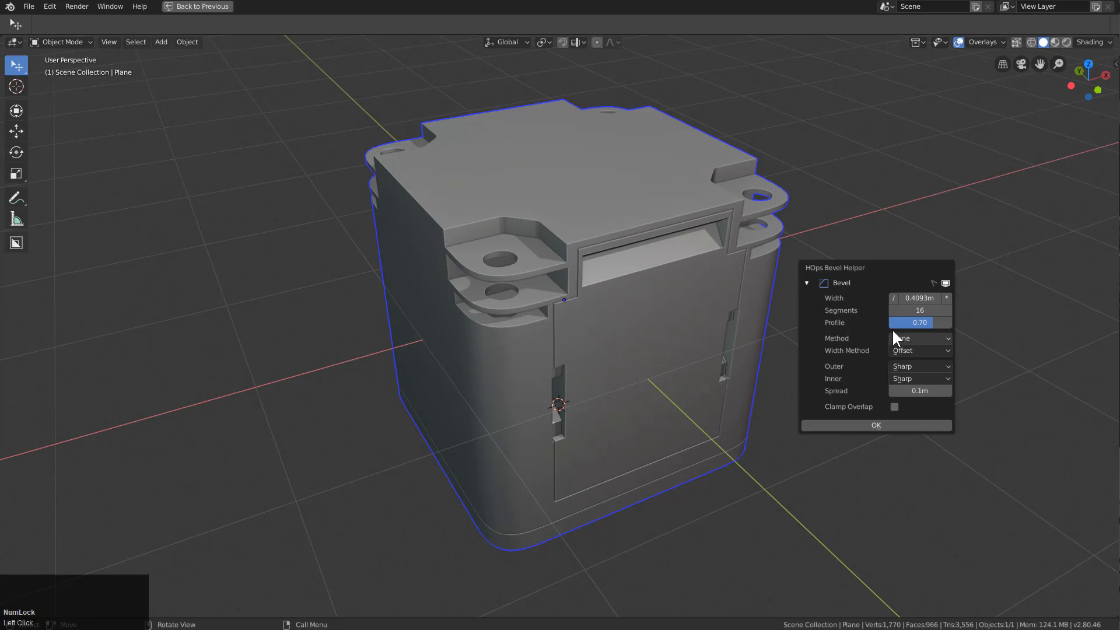
left_click(898, 363)
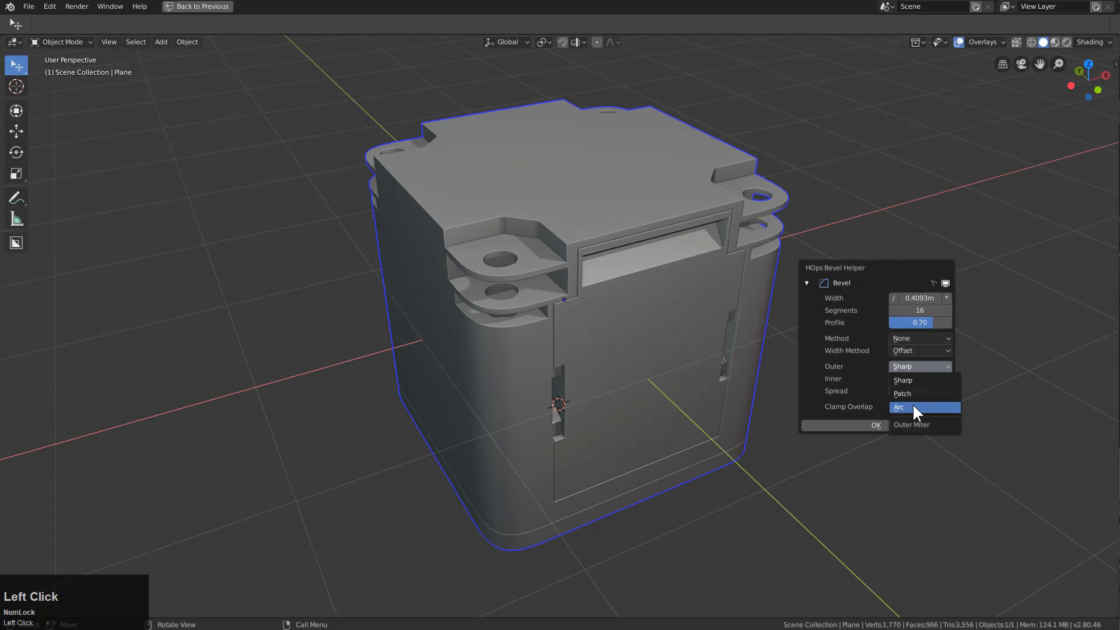
left_click(912, 406)
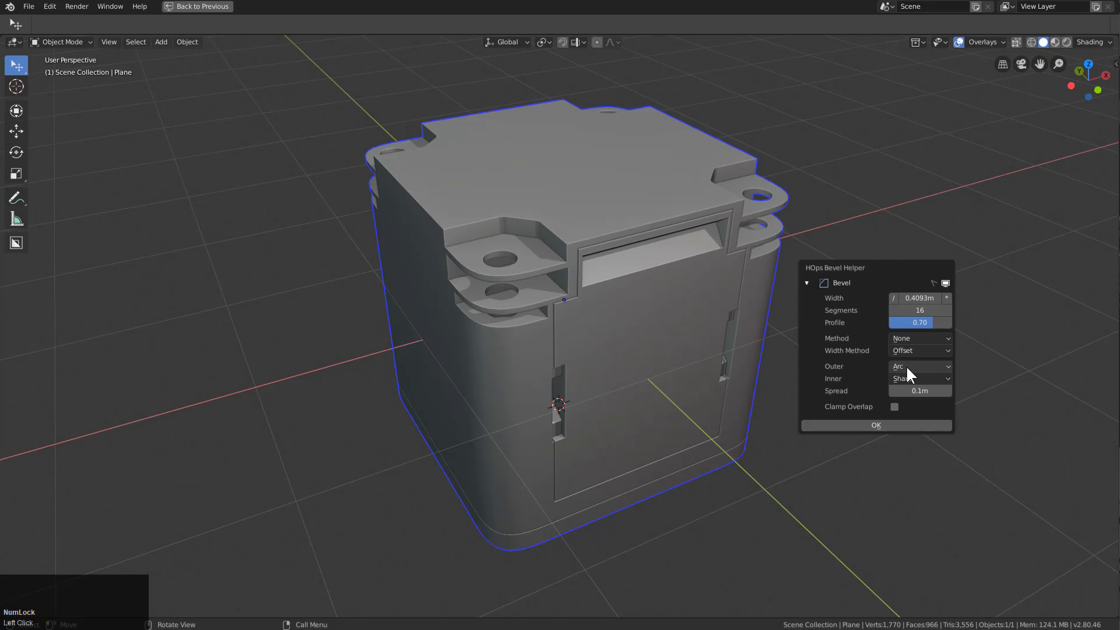
left_click(808, 282)
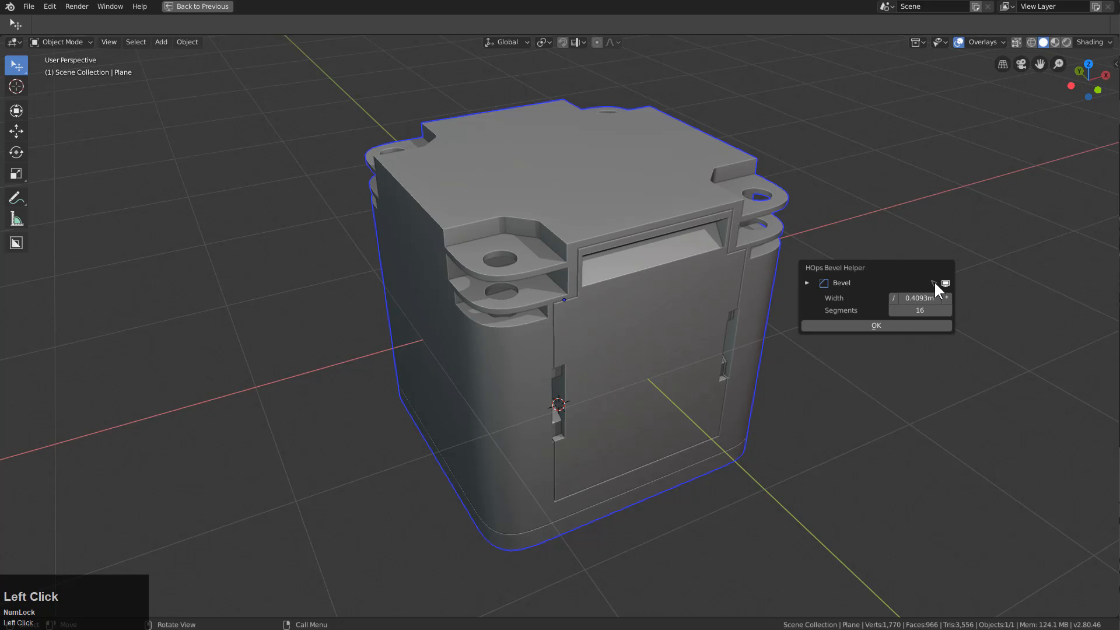
- Show the bevel's preset values and set the segments to 12 after trying 1 and 4
left_click(934, 282)
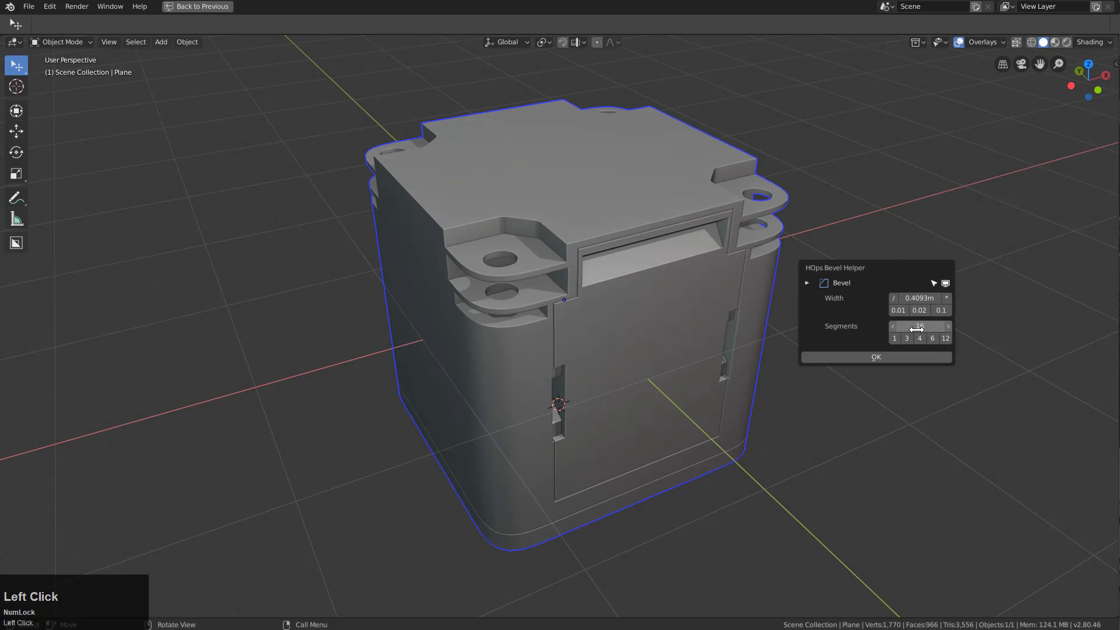
left_click(894, 338)
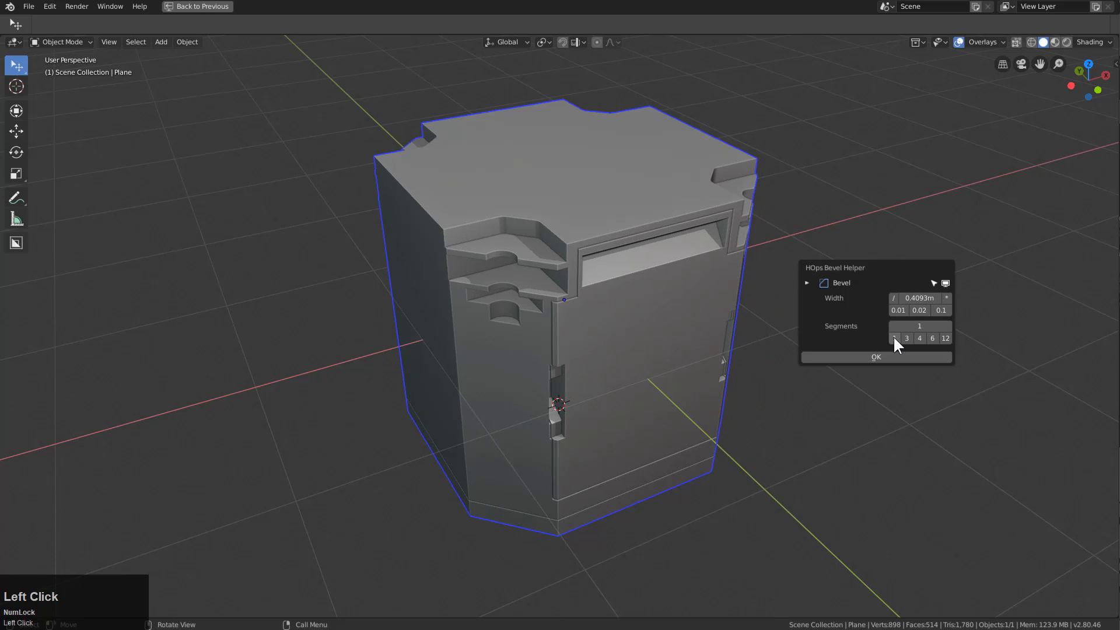
left_click(945, 338)
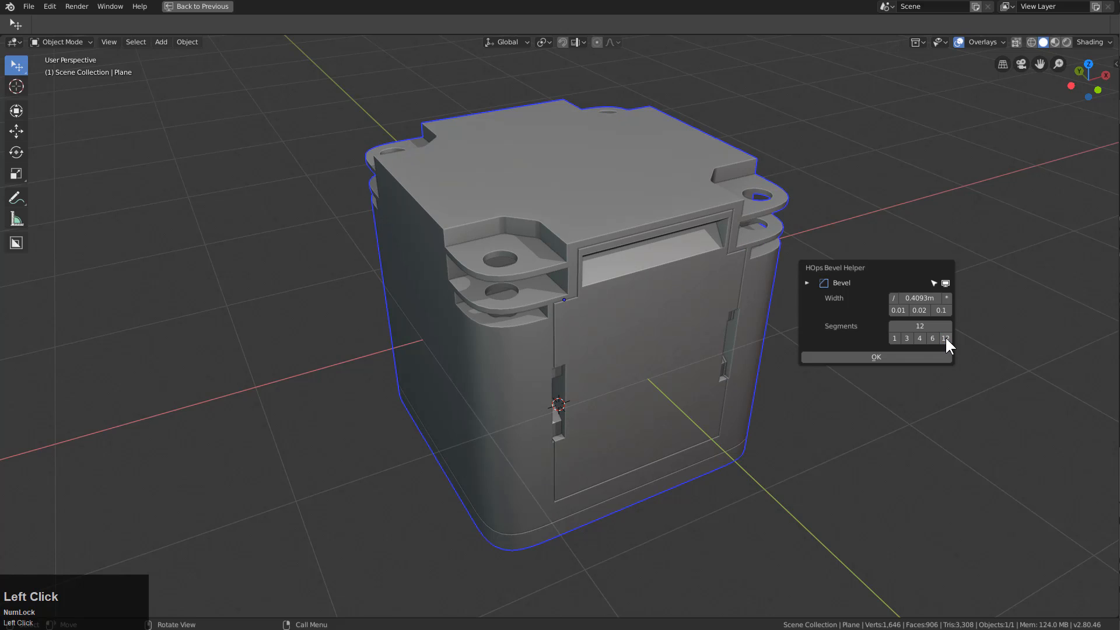
left_click(919, 339)
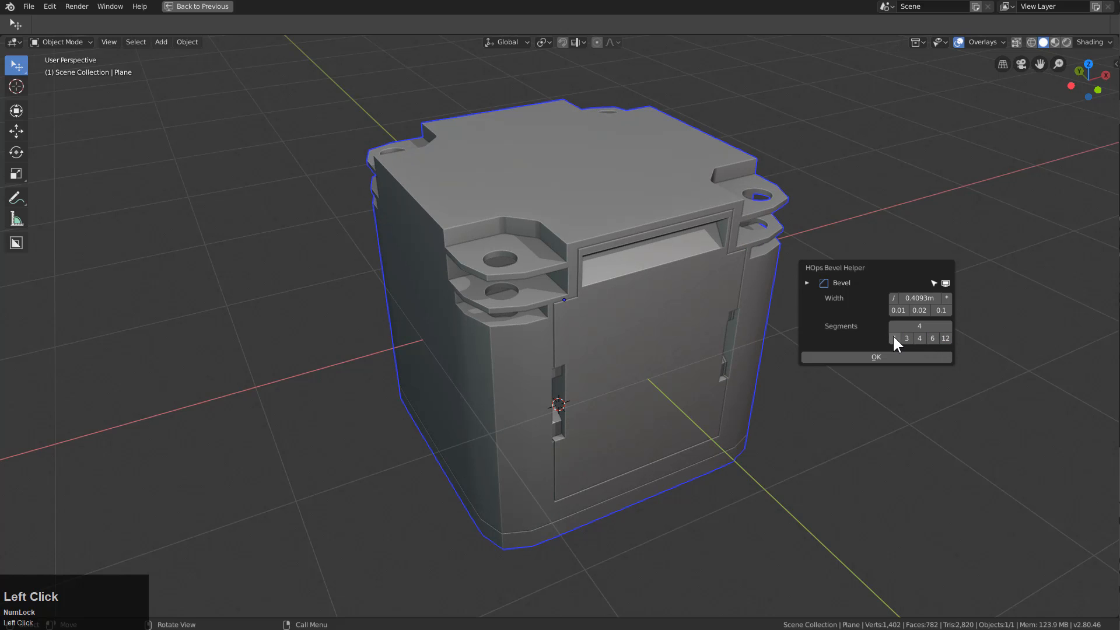
left_click(894, 338)
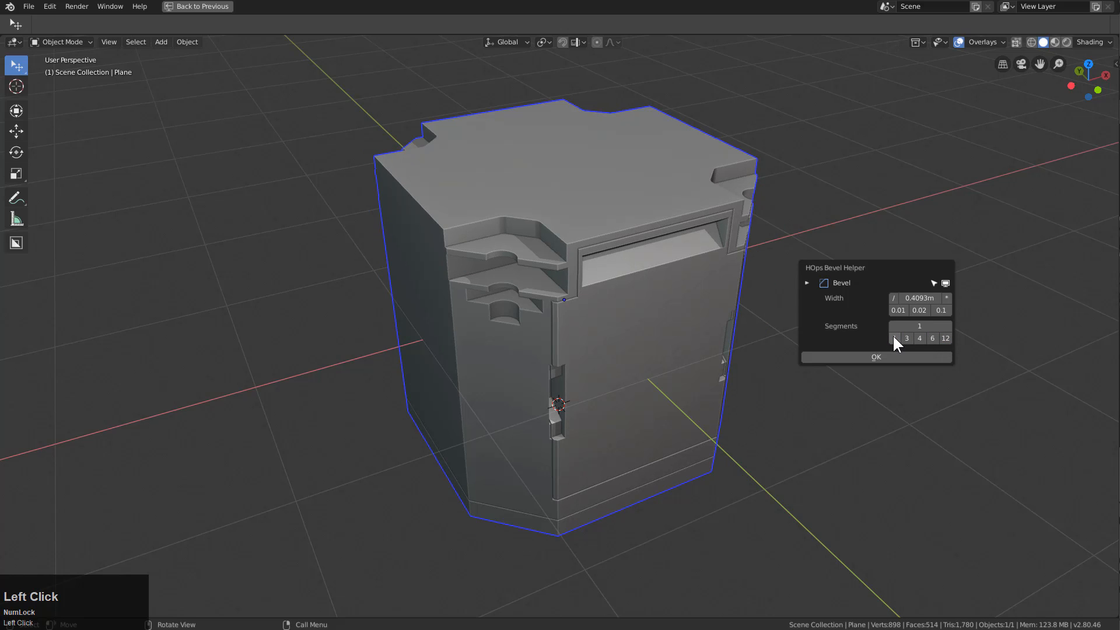
left_click(945, 338)
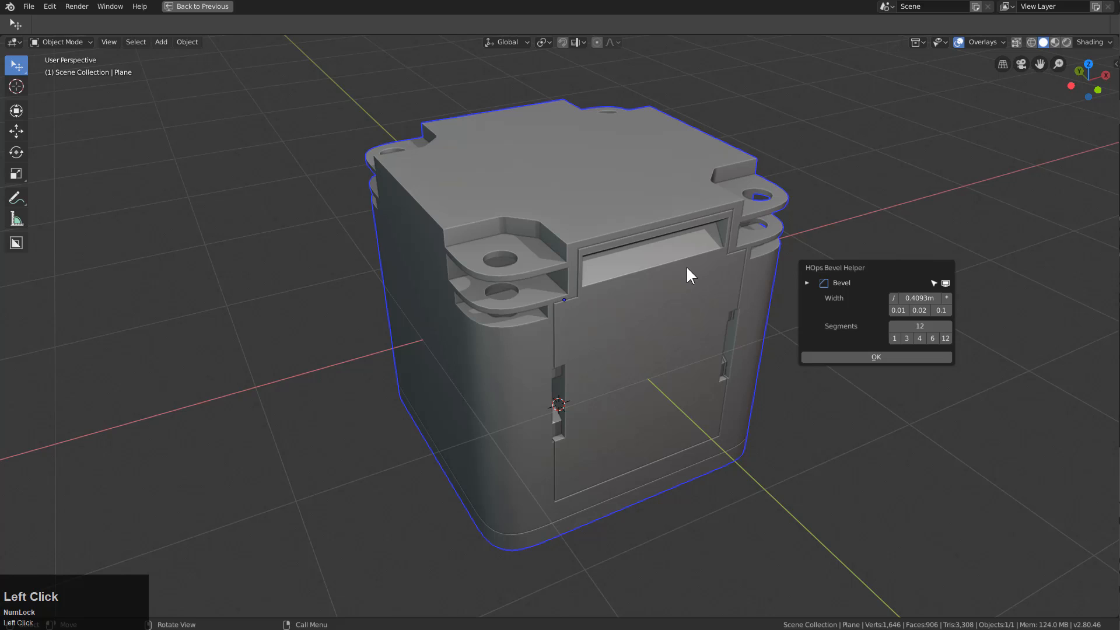
- Try bevel width presets 0.01, 0.02 and 0.1, and double the 0.1 m width repeatedly to 0.8 m
left_click(898, 310)
left_click(941, 310)
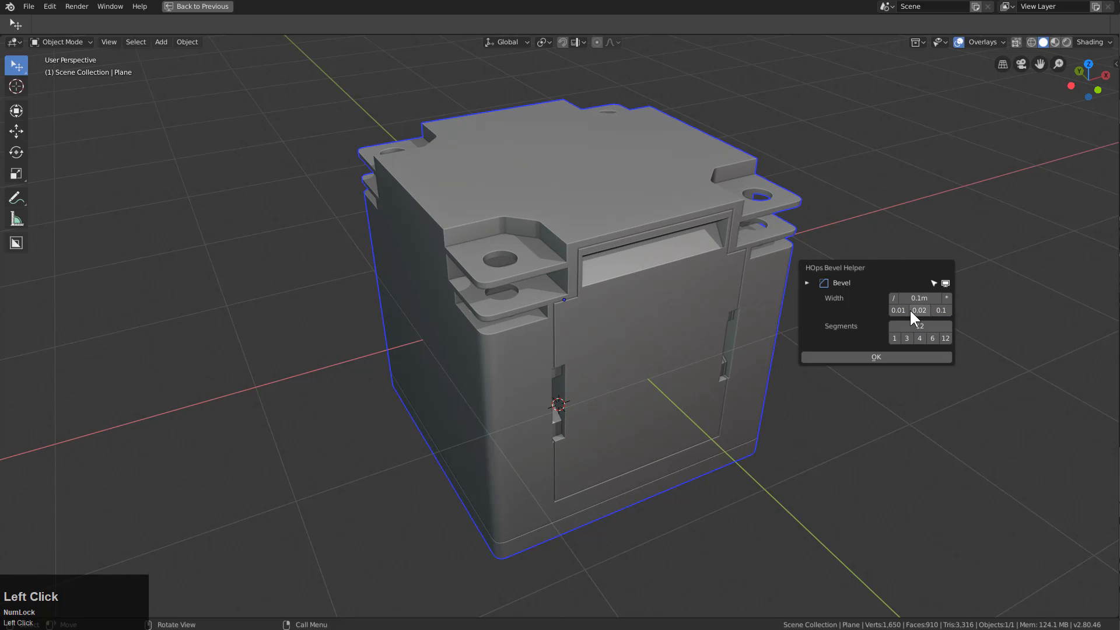
left_click(919, 310)
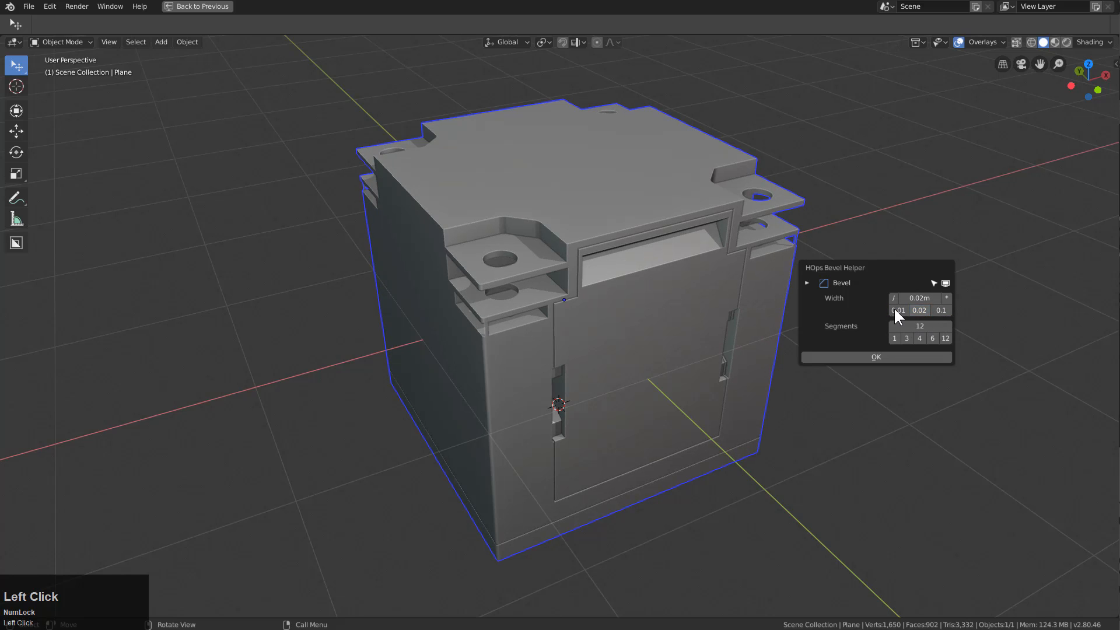
left_click(940, 310)
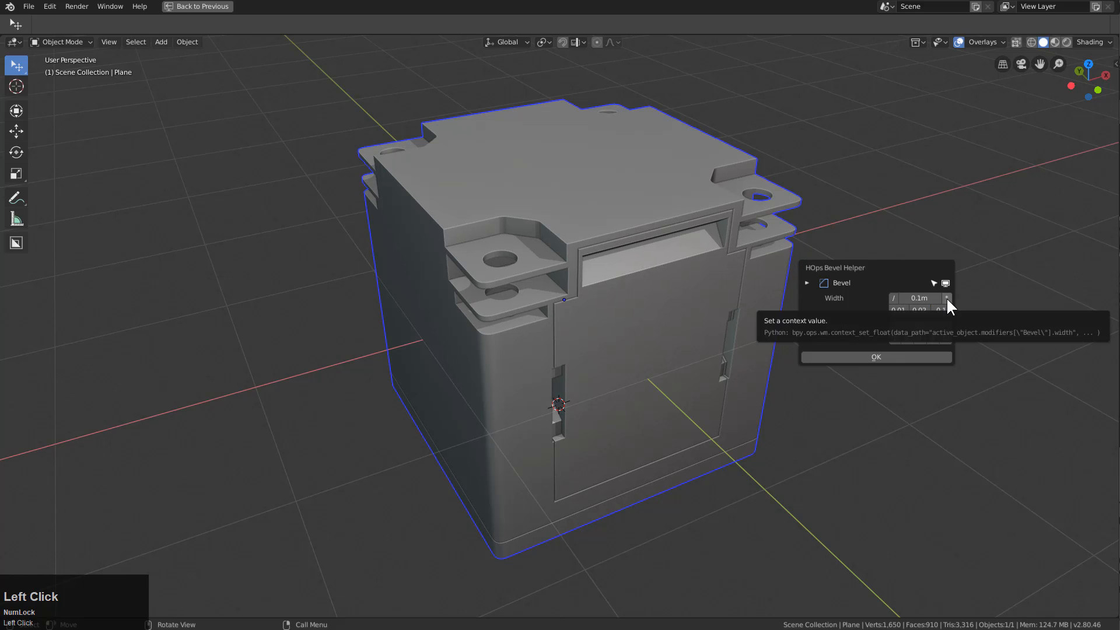
left_click(946, 299)
left_click(946, 298)
left_click(946, 299)
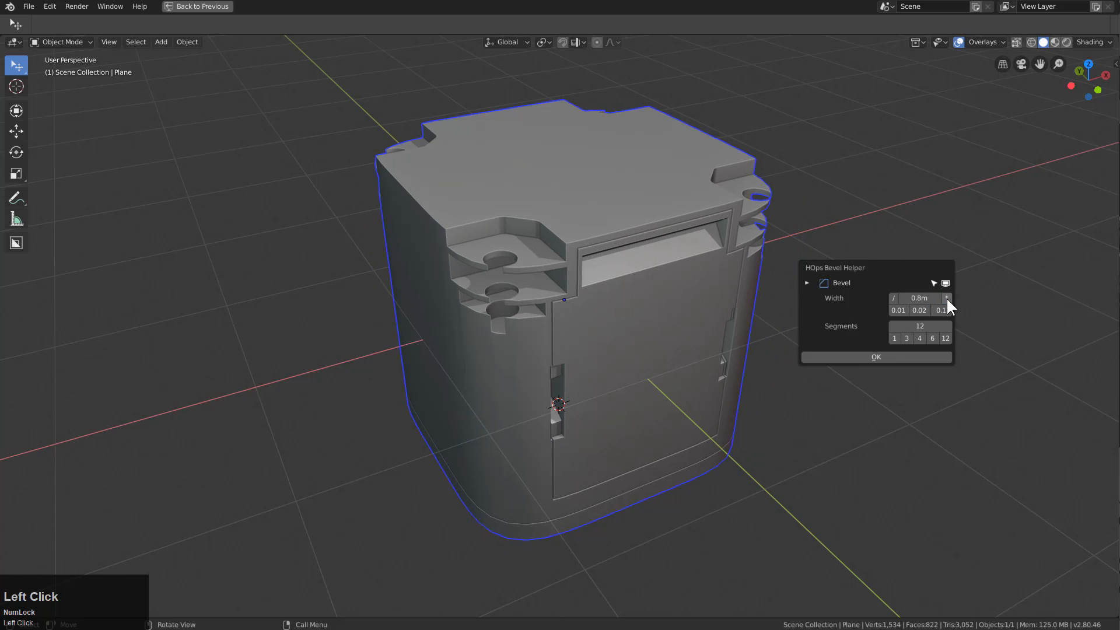
- Halve the block's bevel width repeatedly to 0.1 m and double it back up to 0.4 m
left_click(893, 298)
left_click(893, 298)
left_click(893, 298)
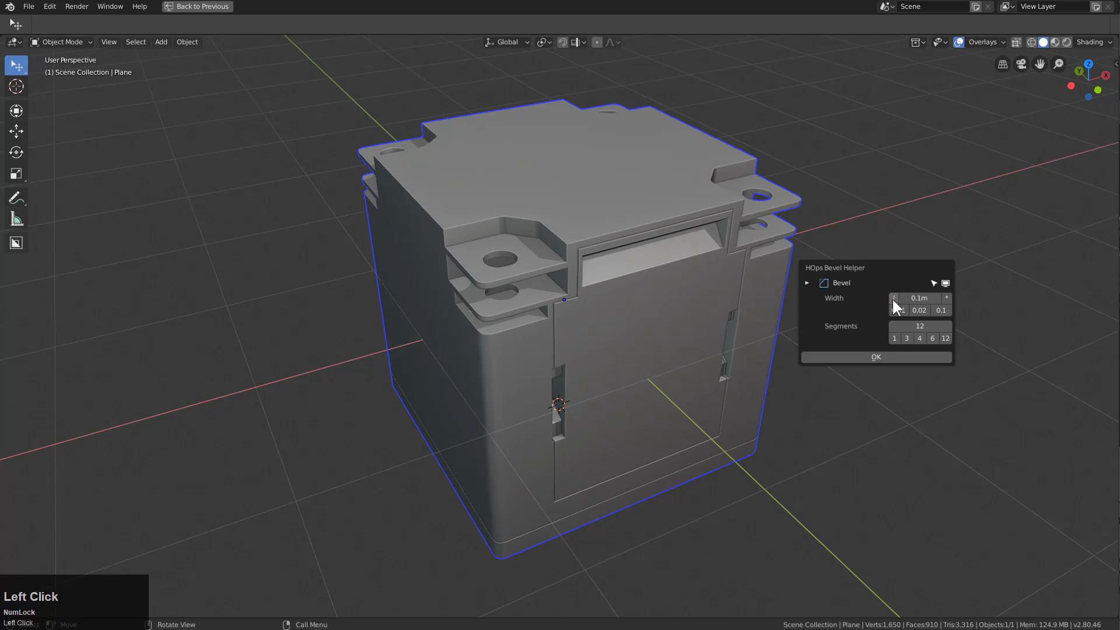
left_click(947, 297)
left_click(947, 298)
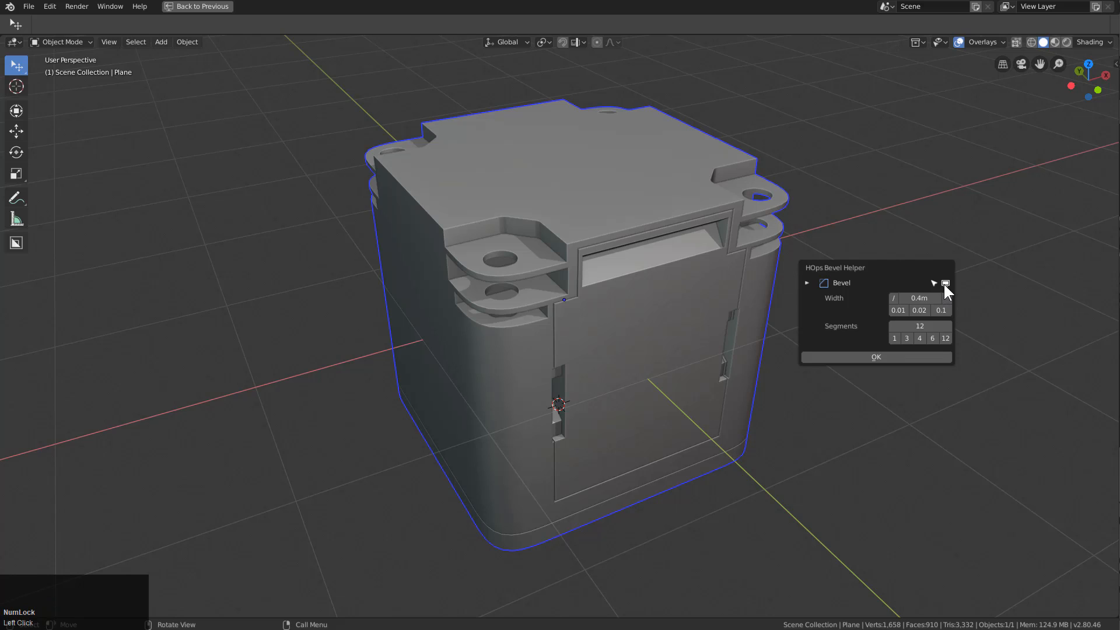
- Toggle the bevel's viewport visibility repeatedly to compare the block with and without it, and close the Bevel Helper
left_click(944, 282)
left_click(945, 283)
left_click(945, 282)
left_click(944, 283)
left_click(869, 356)
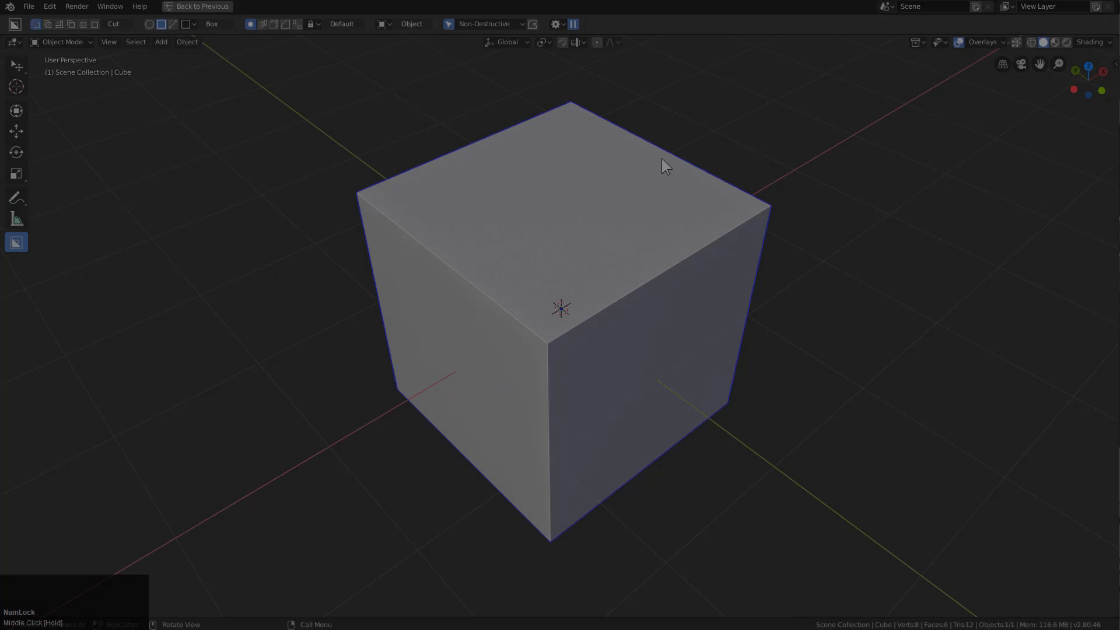
- Delete the default cube and add a mesh plane at the origin
middle_click_drag(661, 159, 665, 157)
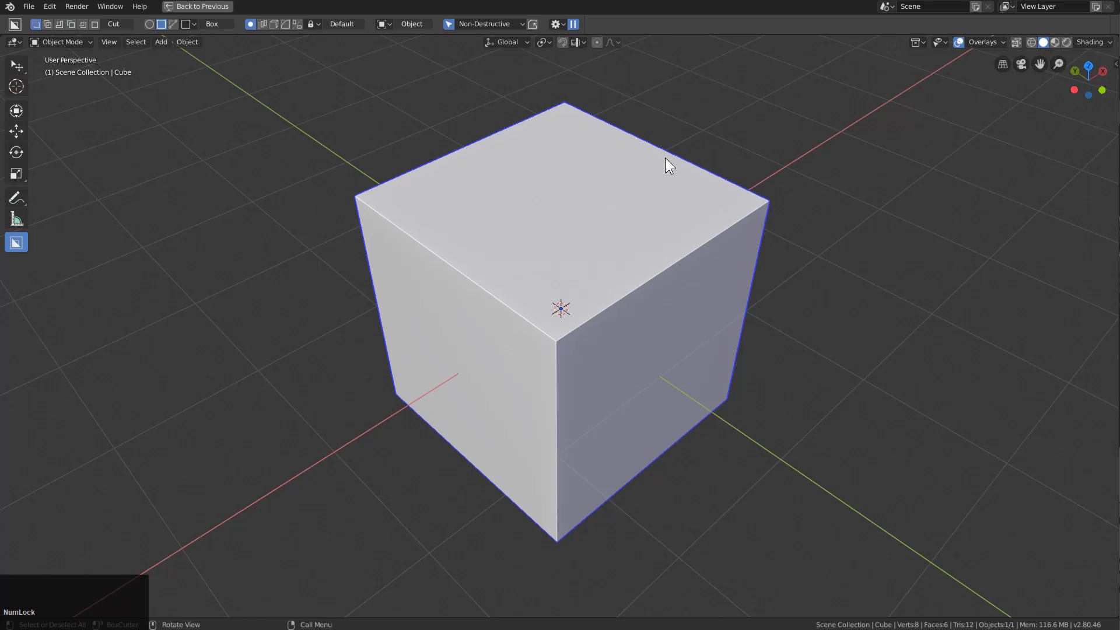
key("x")
left_click(665, 157)
key("shift+a")
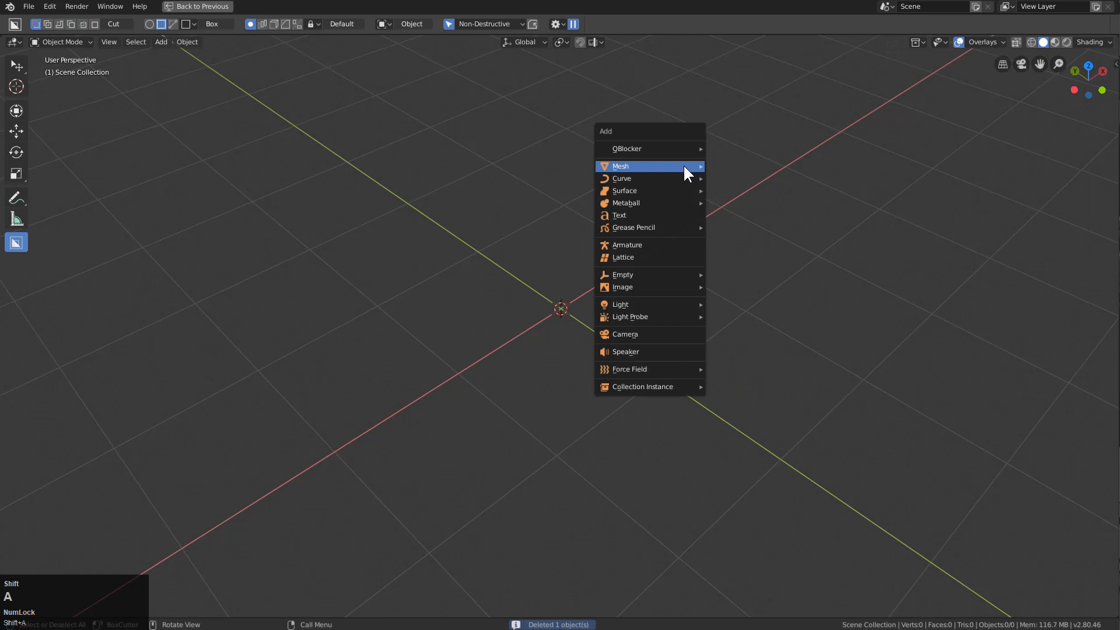
mouse_move(685, 168)
left_click(746, 166)
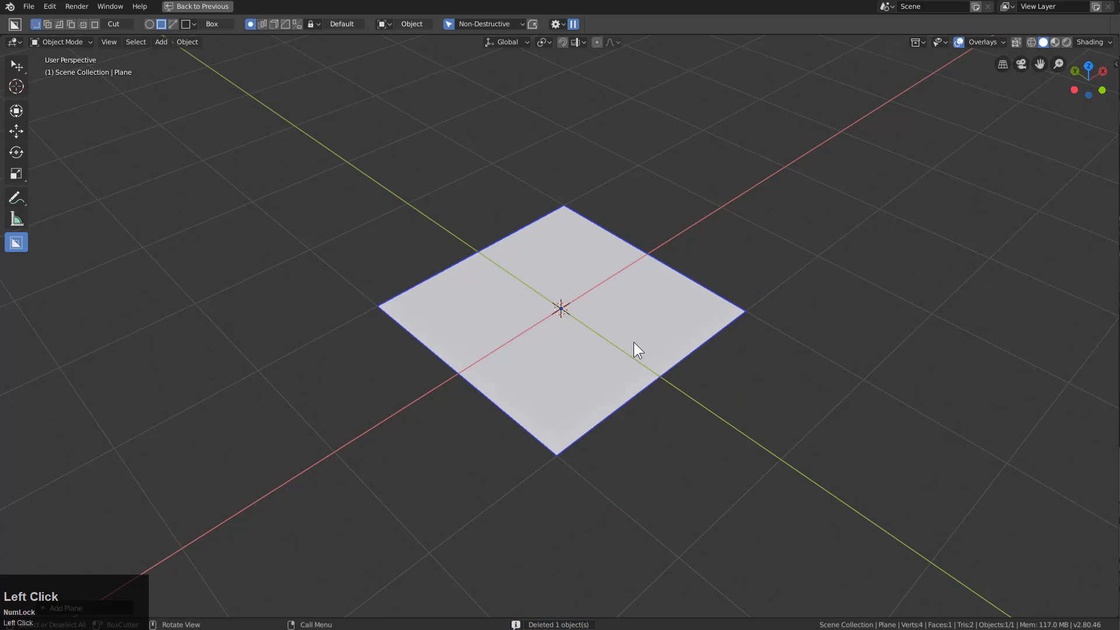
- Add a centred loop cut across the plane along the Y axis and delete the outer vertices of one half
key("Tab")
key("ctrl+r")
left_click(668, 379)
right_click(677, 274)
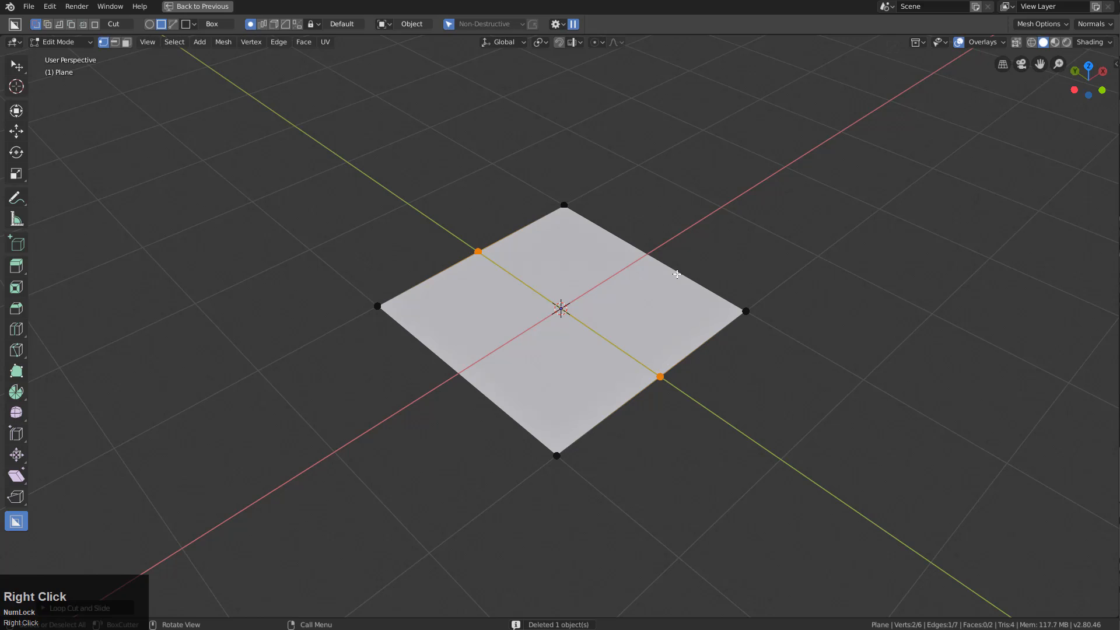
left_click(679, 268)
key("x")
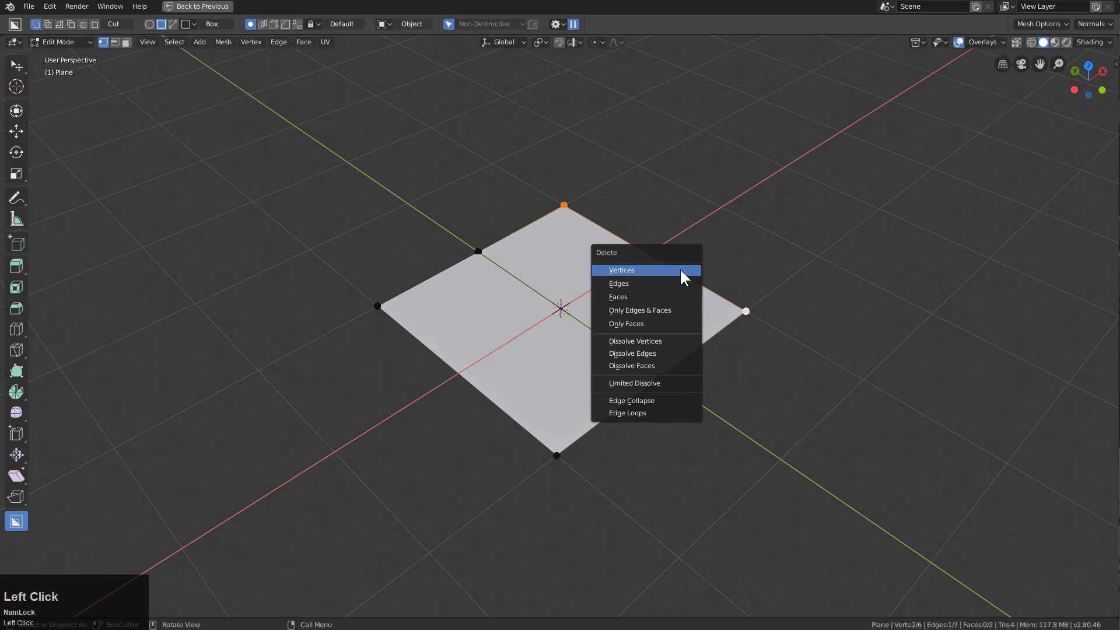
left_click(682, 270)
key("Tab")
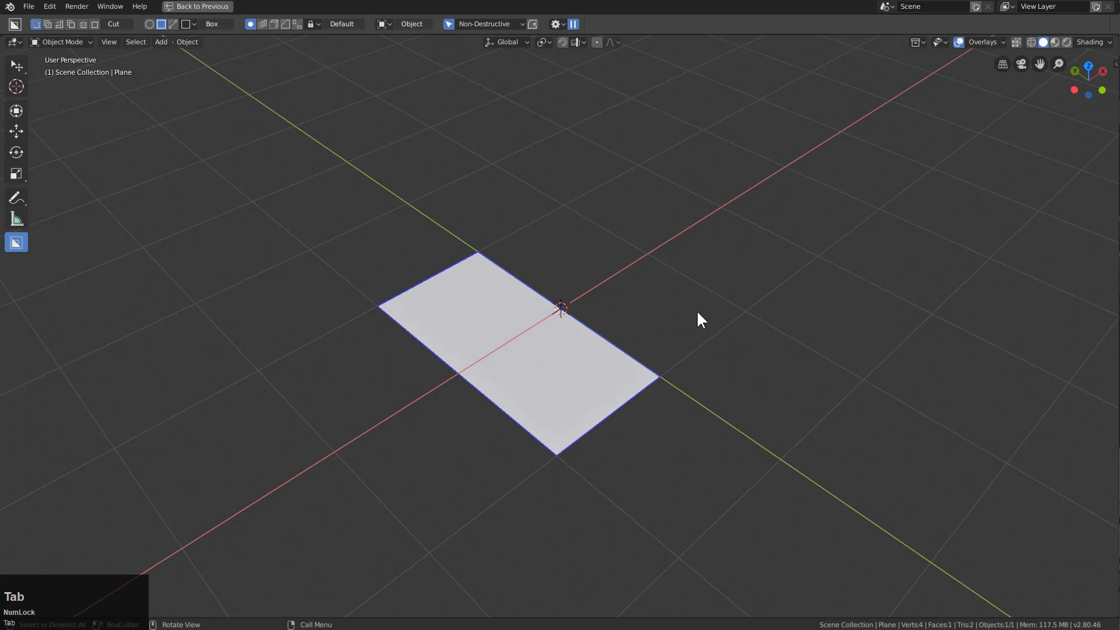
- Add a Hard Ops Screw modifier to the half plane, revolving it 360° around the Y axis with 36 steps
key("q")
mouse_move(725, 306)
mouse_move(808, 311)
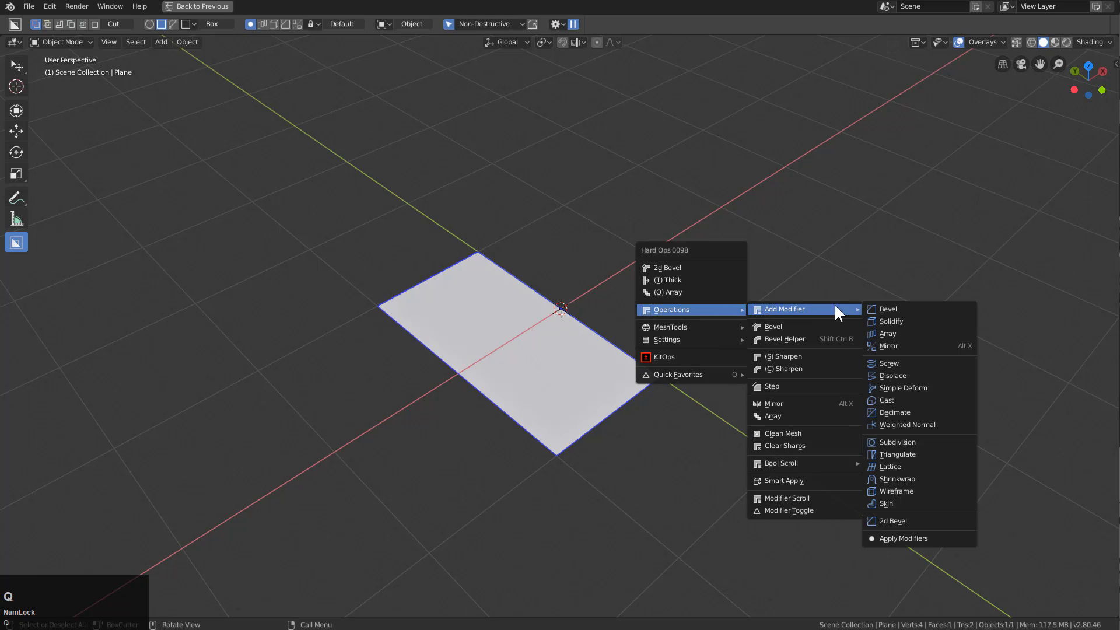
left_click(891, 361)
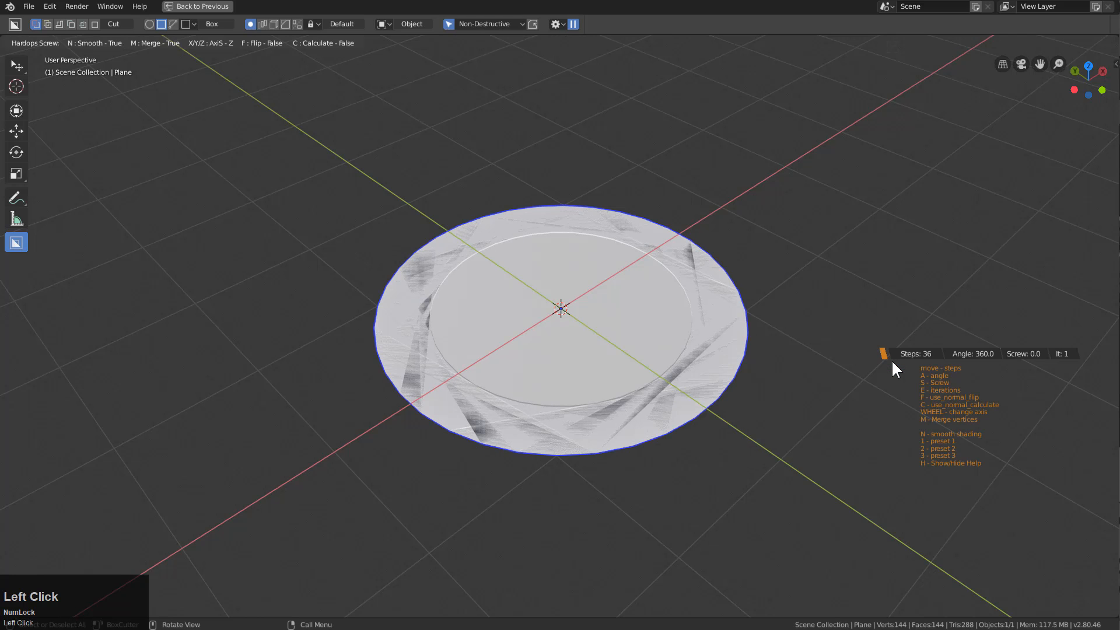
key("y")
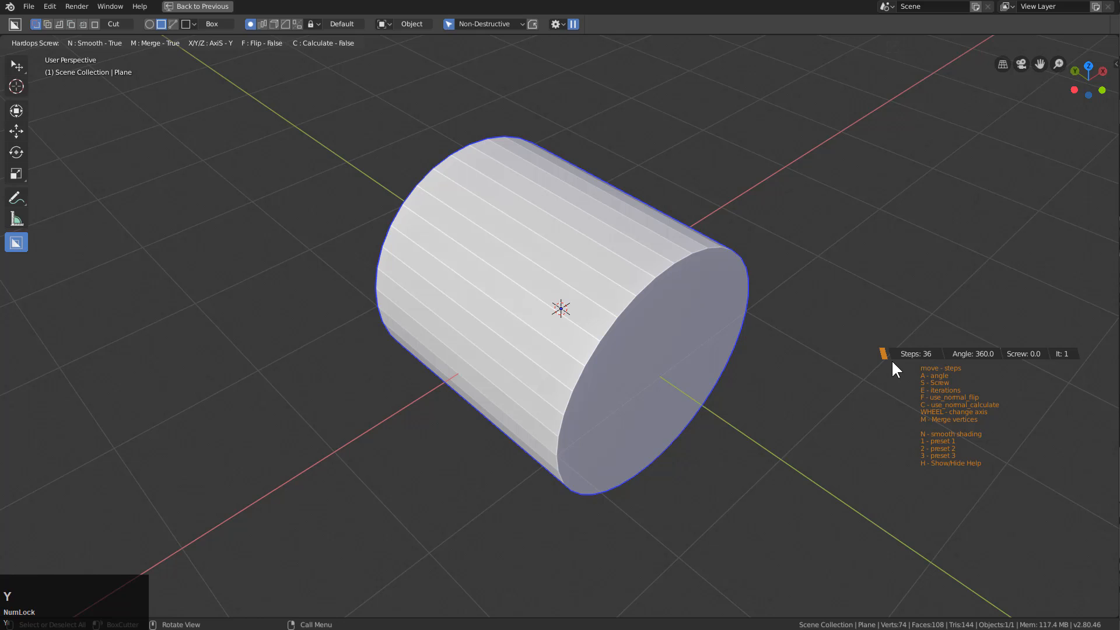
left_click(891, 359)
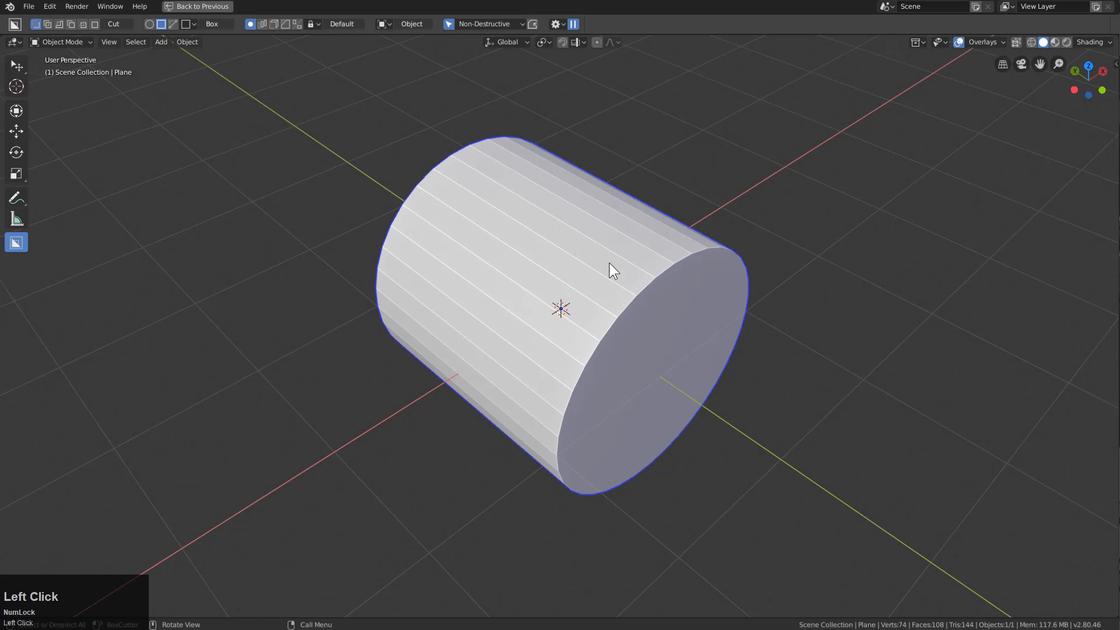
- Examine the Screw modifier's settings in the HOps Helper, placing the dialog beside the cylinder
key("ctrl+grave")
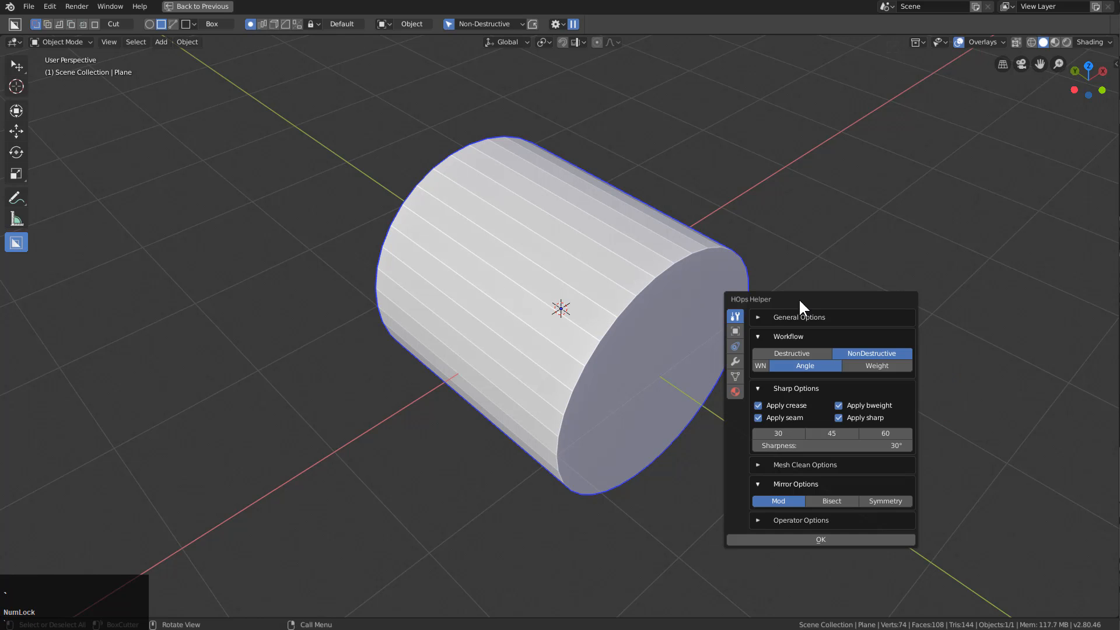
left_click(736, 360)
left_click_drag(796, 300, 848, 189)
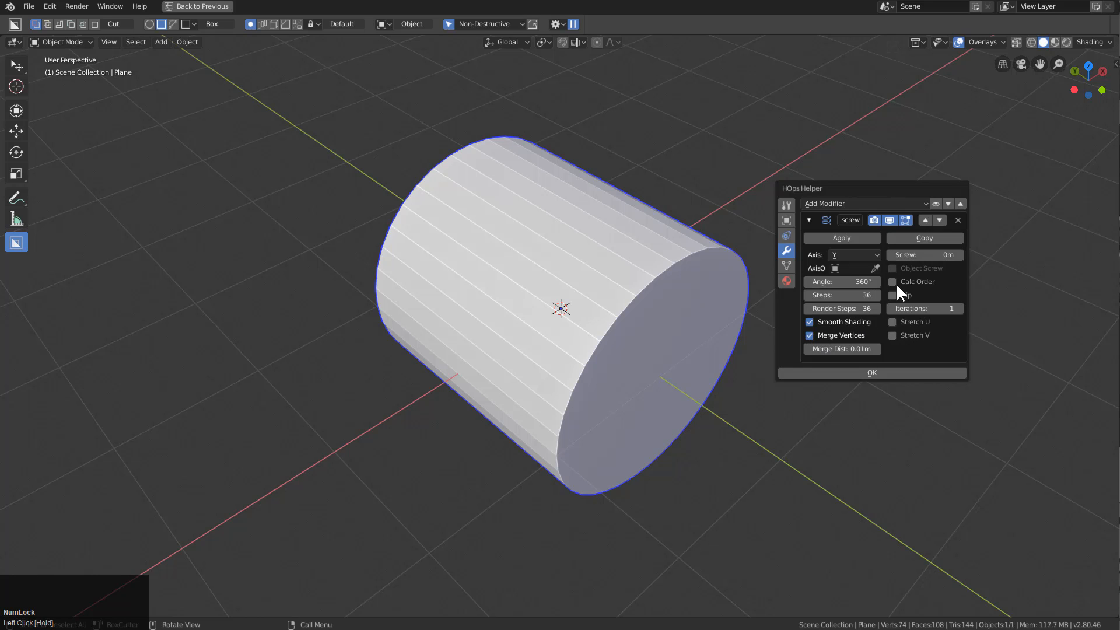
left_click(675, 384)
- Add a Hard Ops bevel to the cylinder with 1 segment, a width of about 0.265 m and autosmooth toggled
key("q")
mouse_move(742, 325)
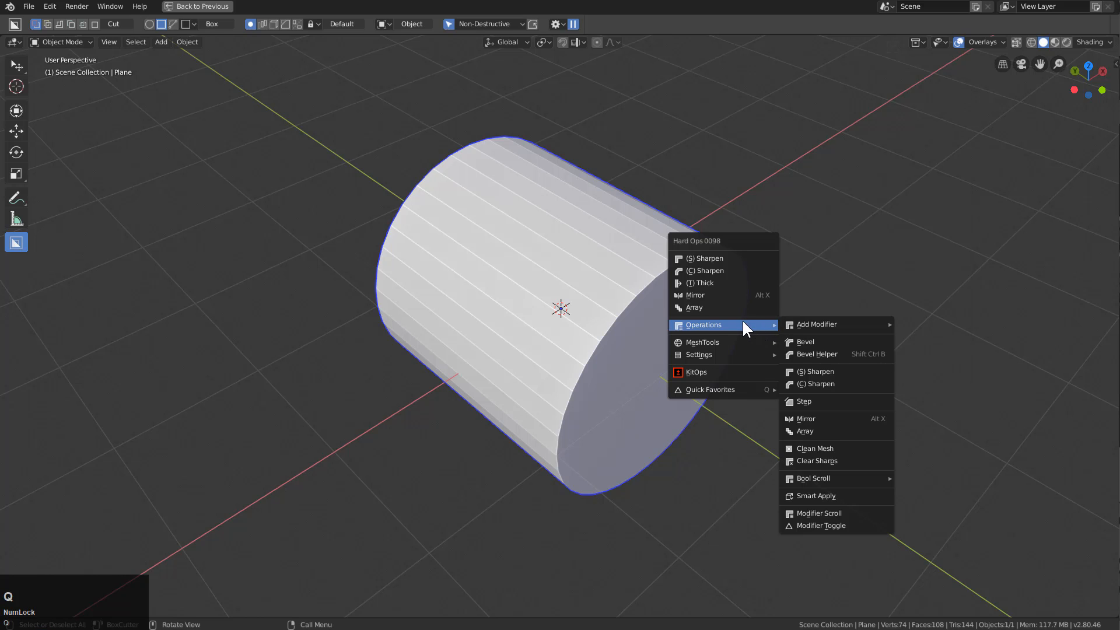
left_click(805, 342)
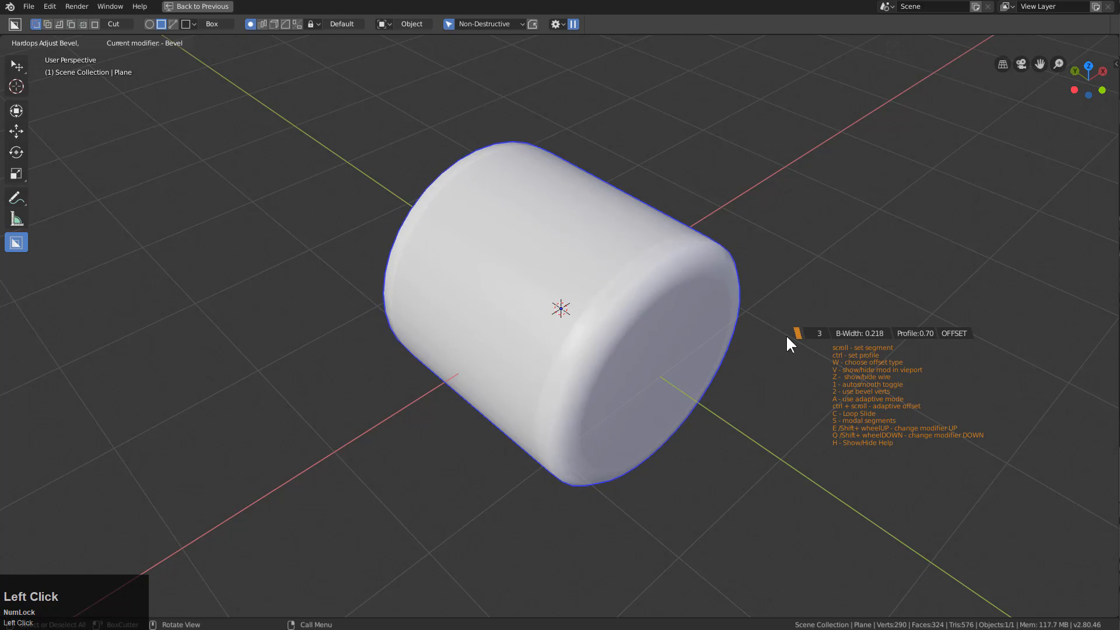
scroll(764, 333, "down", 2)
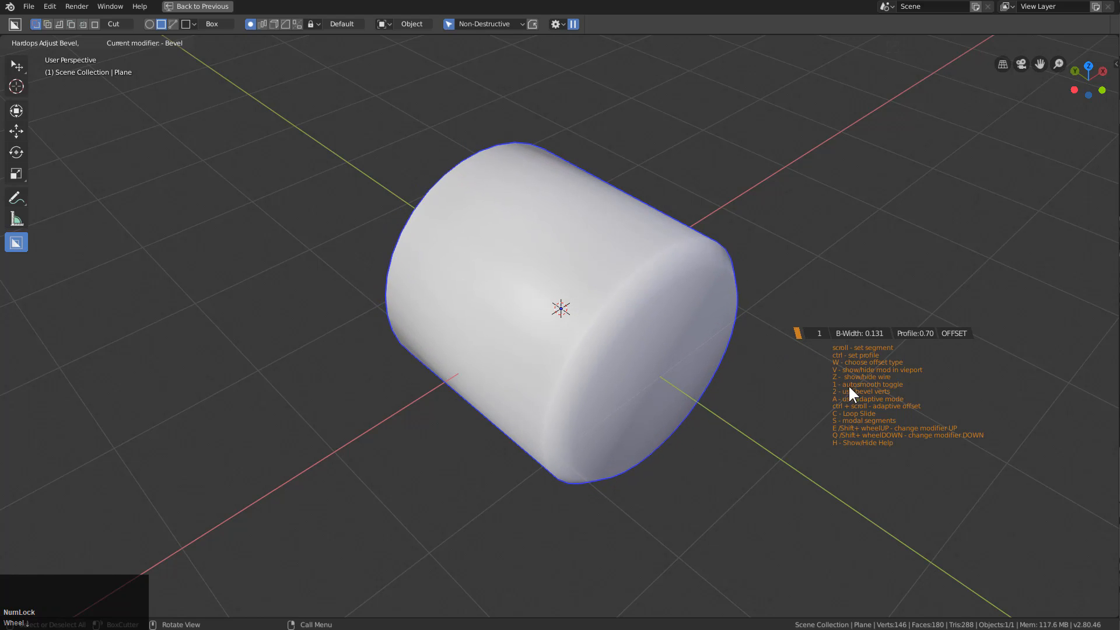
key("h")
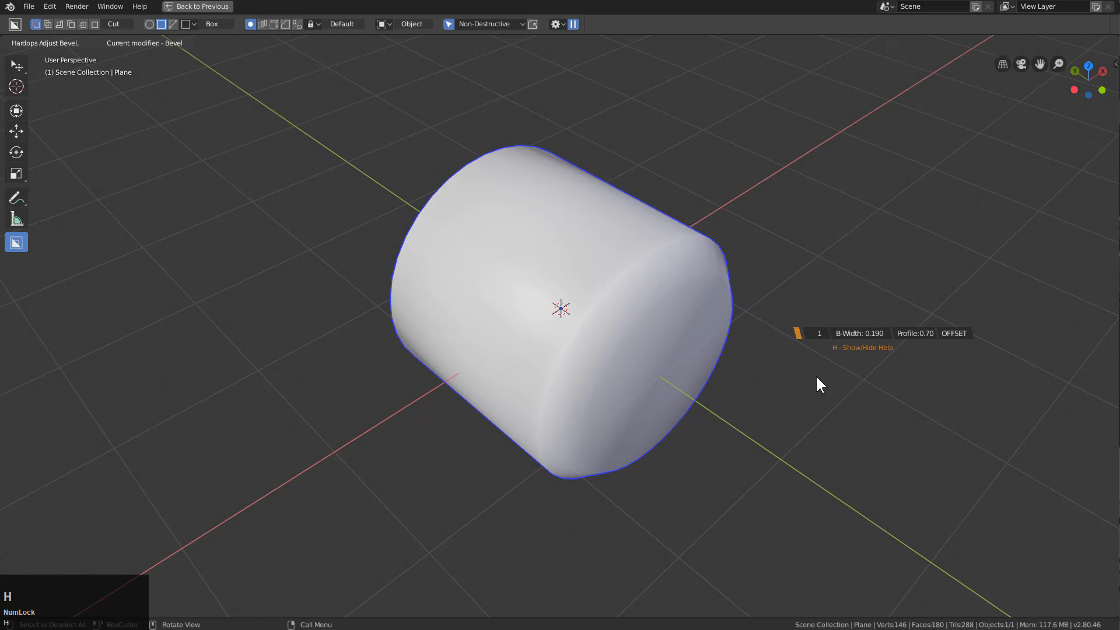
key("h")
key("h")
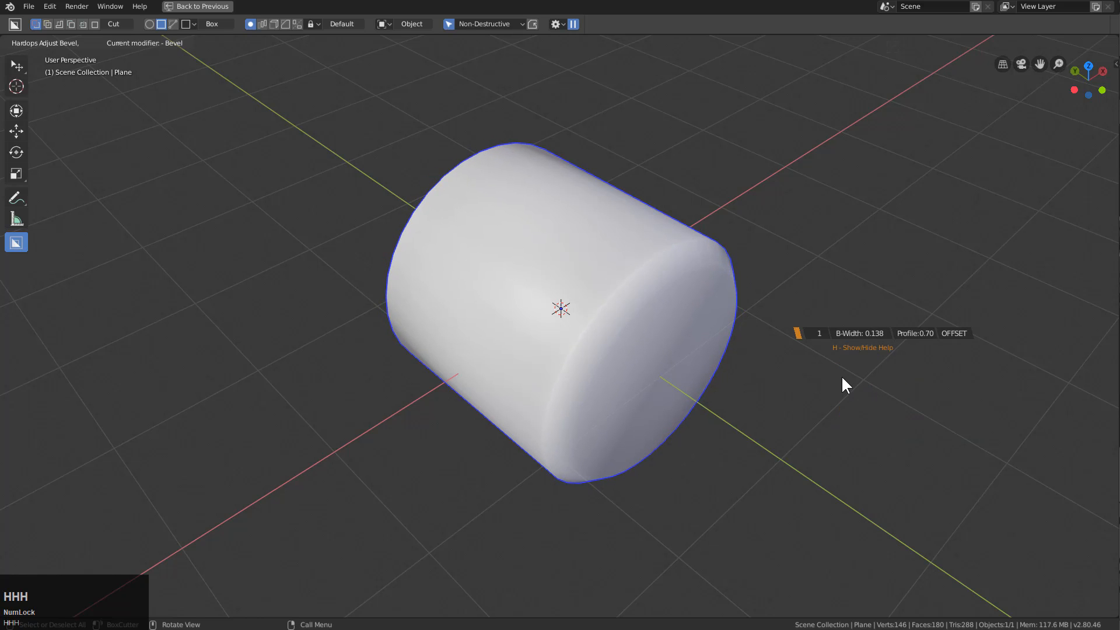
key("h")
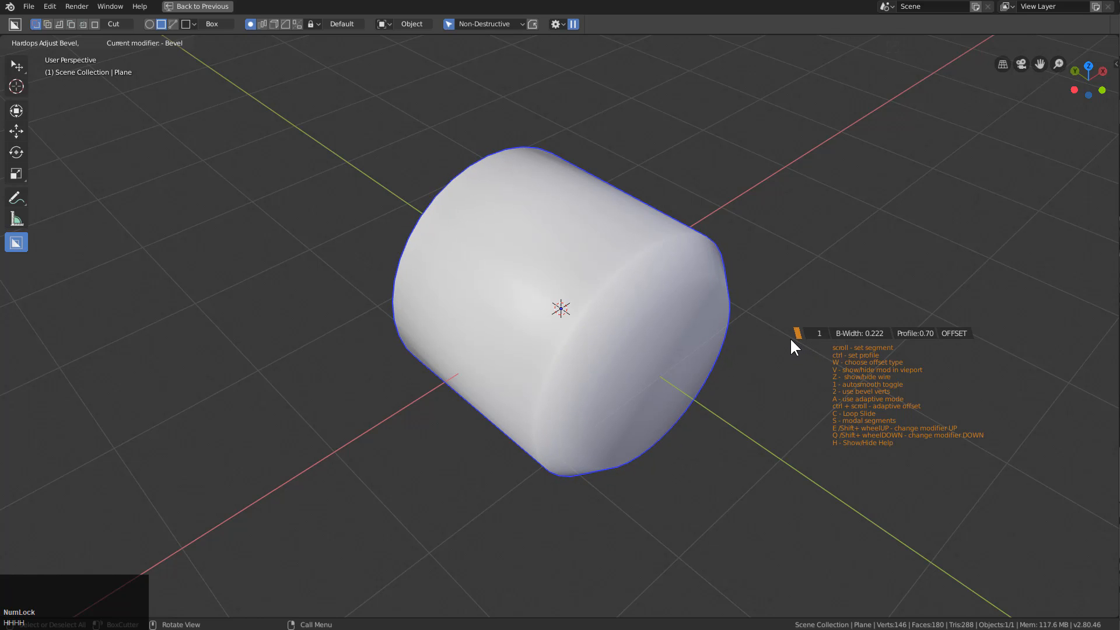
key("1")
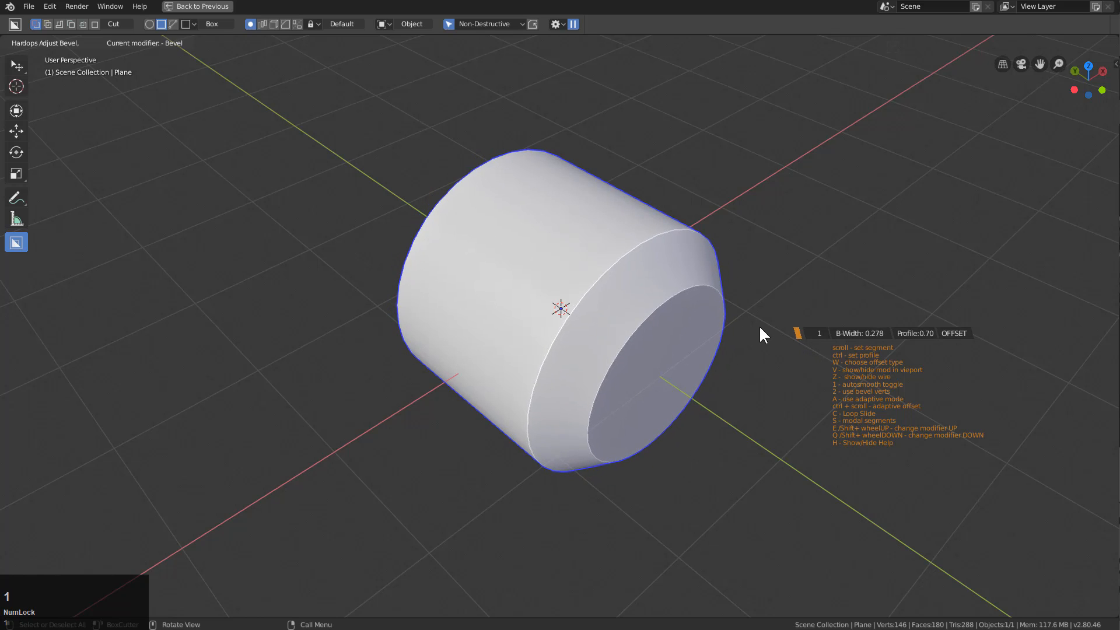
left_click(562, 265)
- Review the cylinder's screw and bevel modifiers in the HOps Helper with all entries collapsed
key("q")
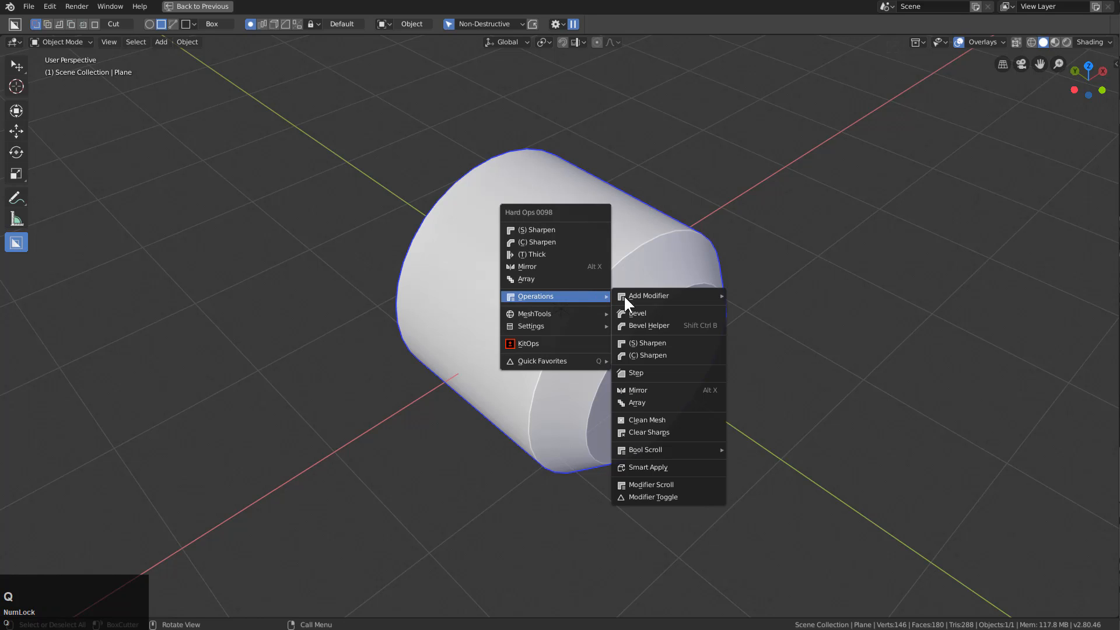
key("ctrl+grave")
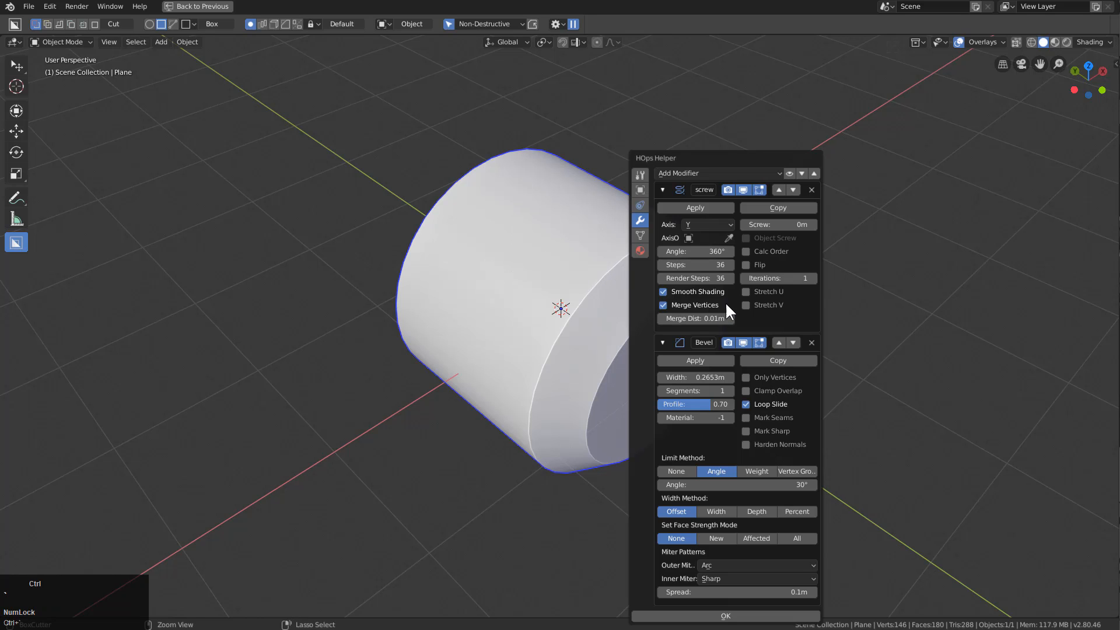
left_click(814, 173)
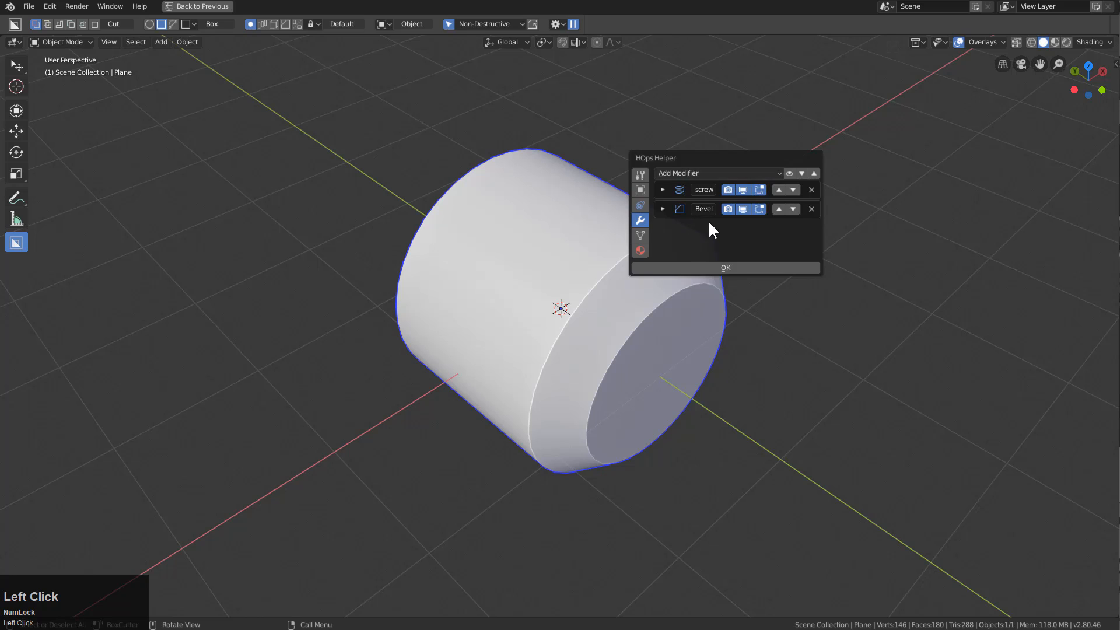
key("Escape")
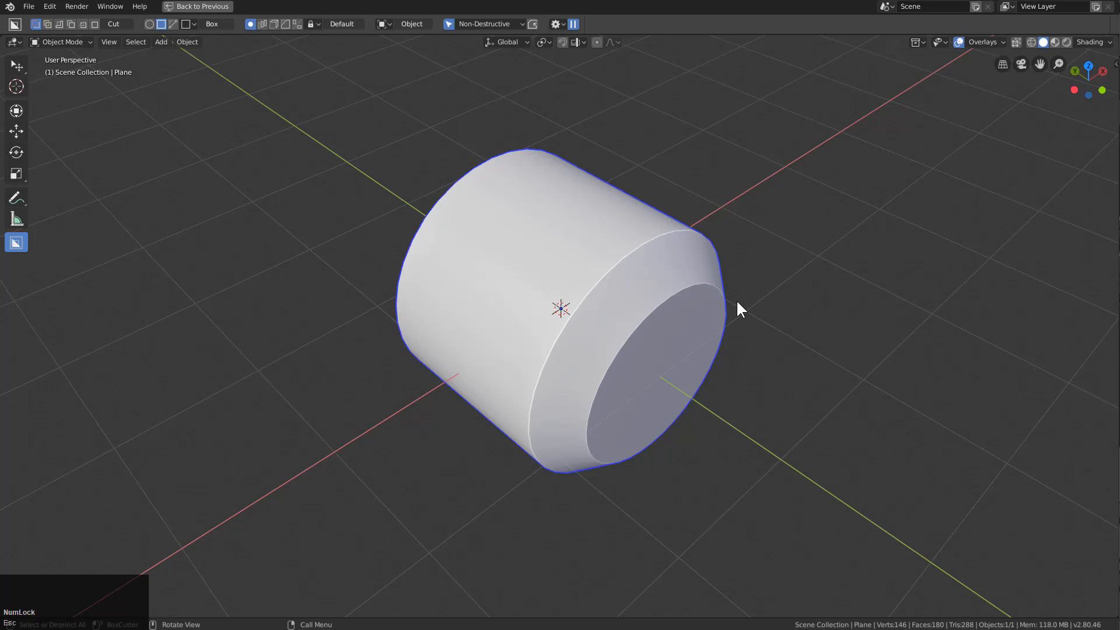
- Add a second Hard Ops bevel to the chamfered cylinder with 3 segments and a width of about 0.027 m
key("q")
mouse_move(735, 301)
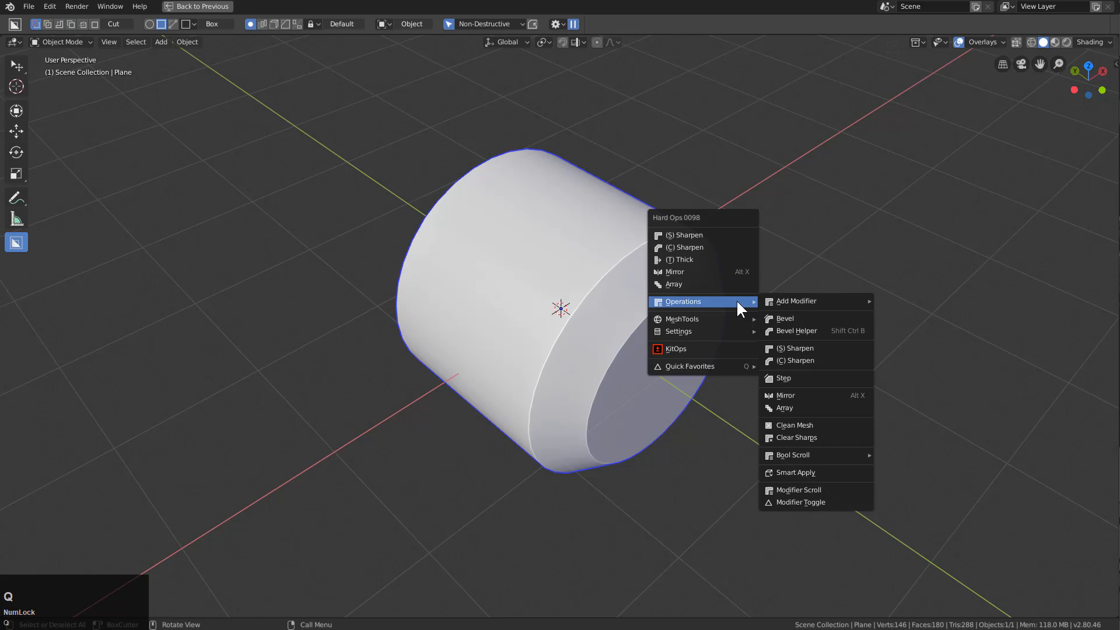
left_click(780, 318)
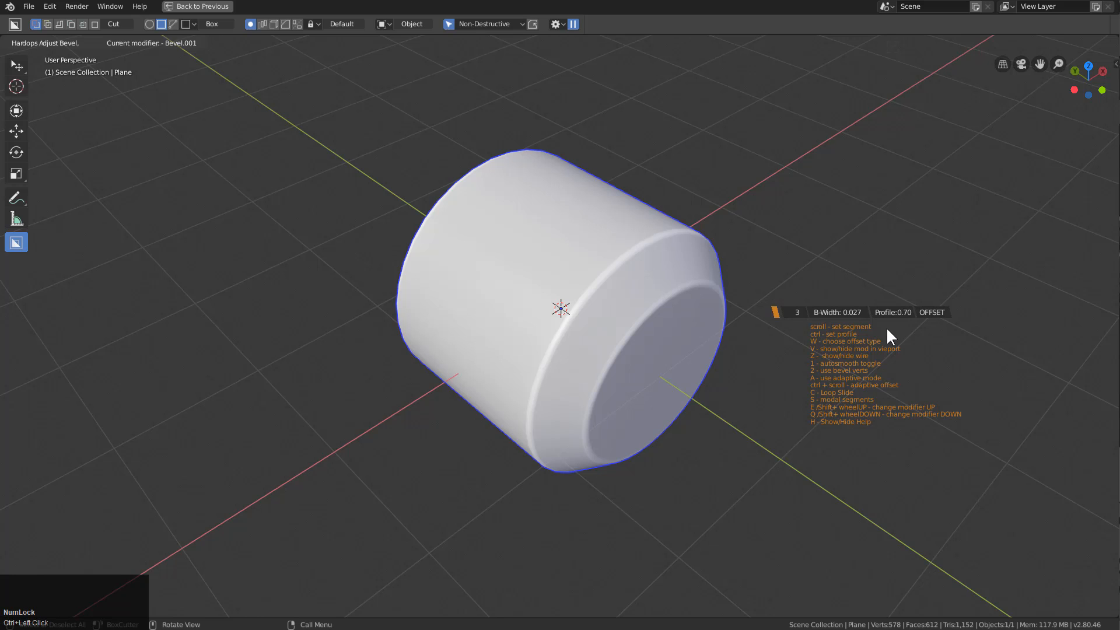
left_click(886, 327)
- Inspect the rounded chamfer edges and review the stack of one screw and two bevels in the HOps Helper
middle_click_drag(684, 315, 682, 282)
scroll(677, 272, "up", 1)
key("ctrl+grave")
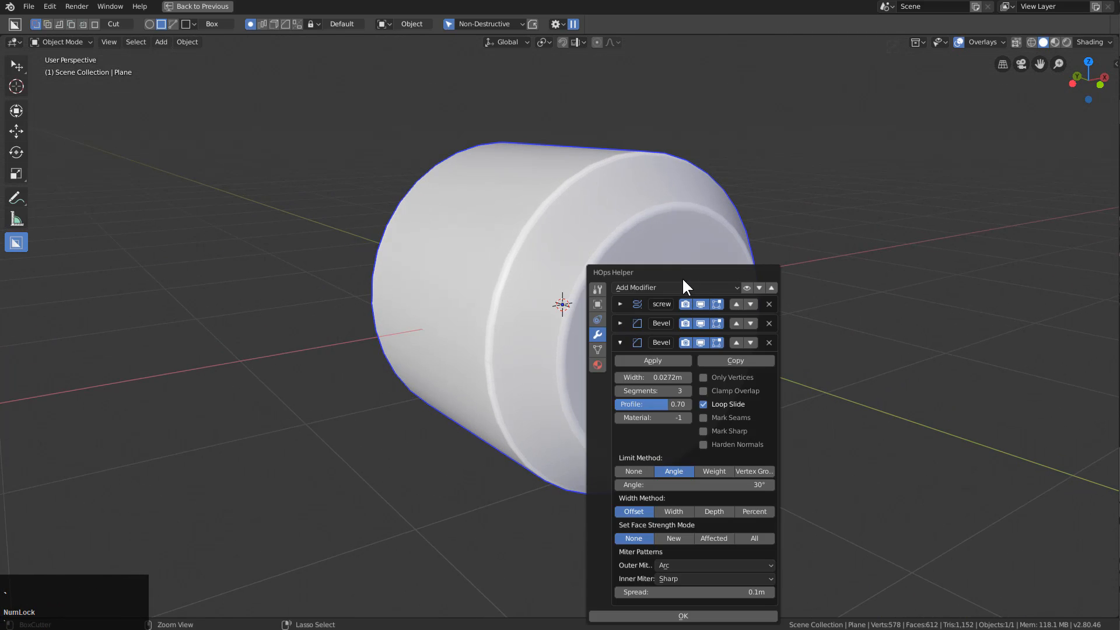
left_click(626, 343)
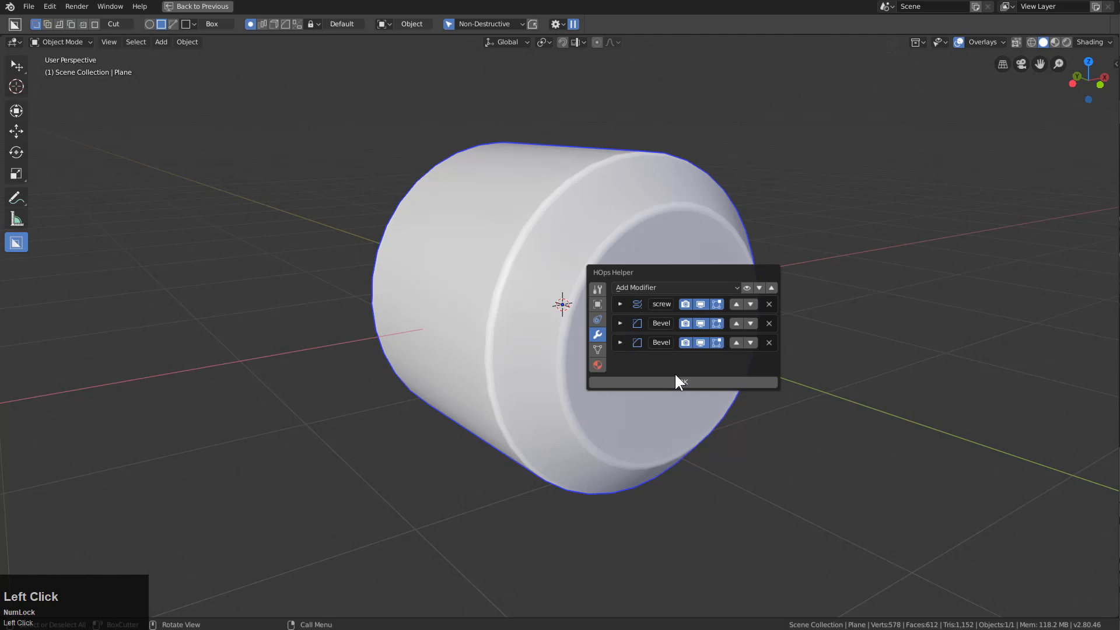
key("Escape")
- Cut a rectangular box notch with BoxCutter into the front face, running from near its centre out through the cylinder's side
middle_click_drag(659, 348, 632, 323)
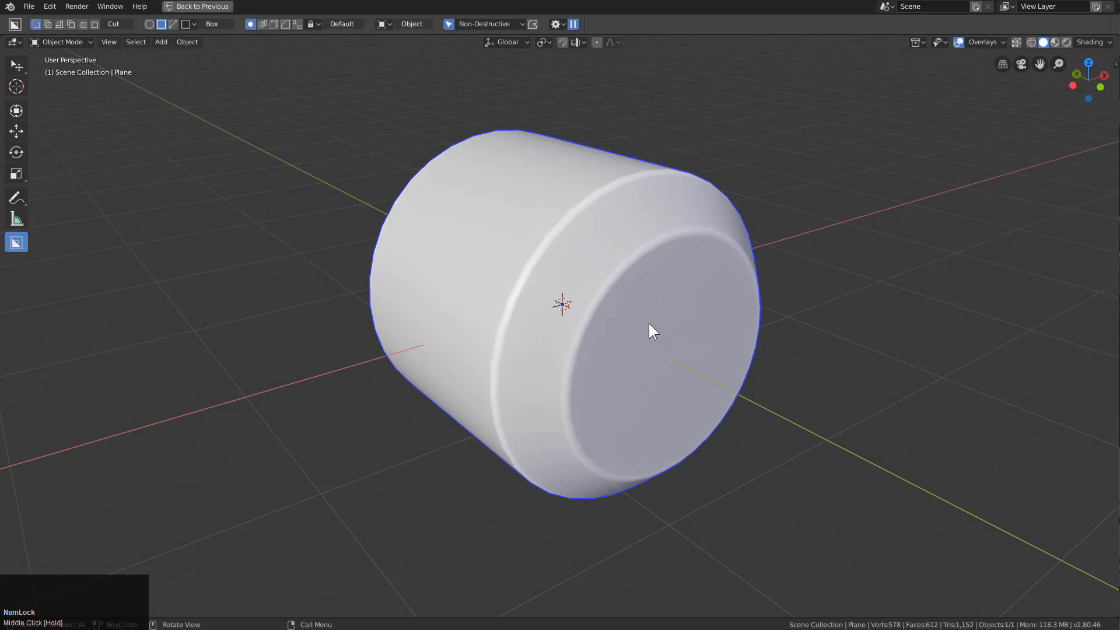
left_click_drag(639, 333, 453, 519)
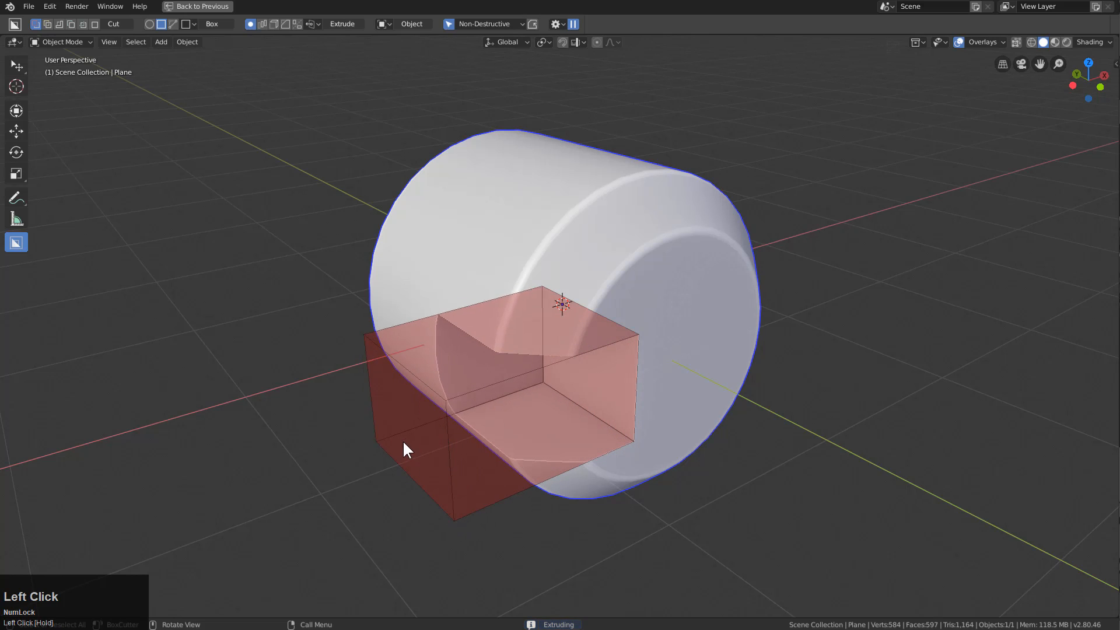
left_click(404, 440)
- Mirror the notched cylinder across the Z axis with Hard Ops Mirror and inspect the cut
middle_click_drag(545, 379, 670, 320)
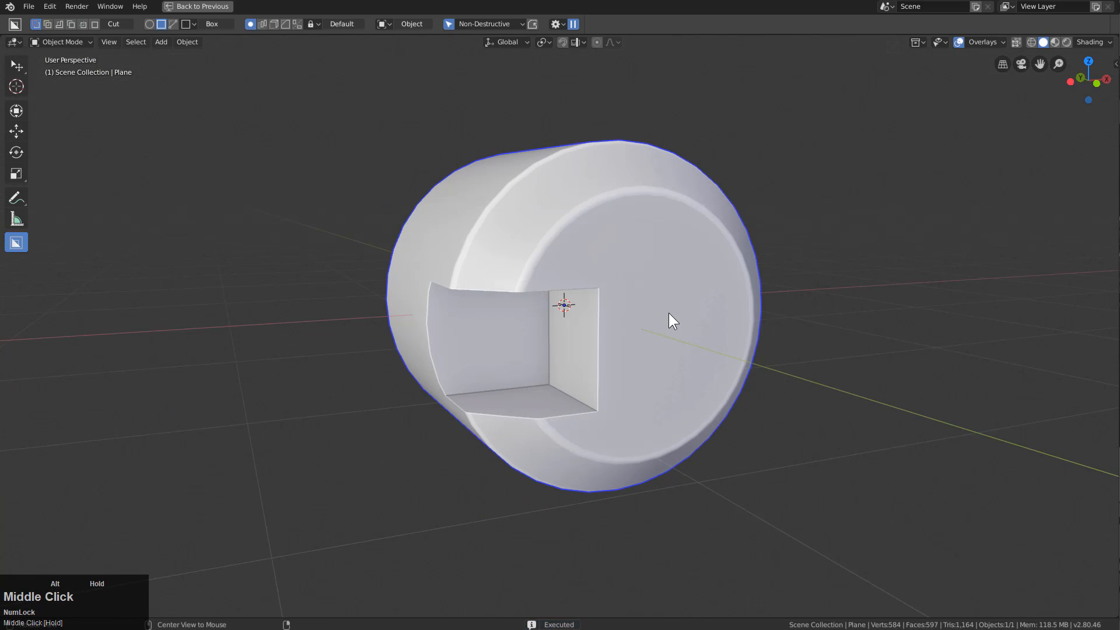
key("alt+x")
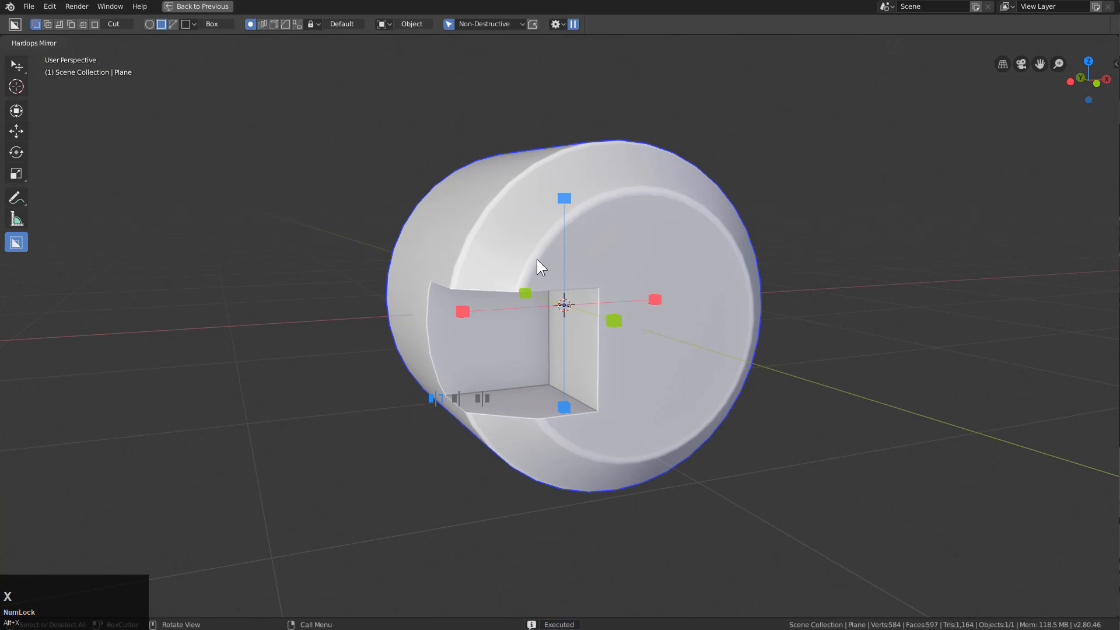
middle_click(564, 200)
mouse_move(595, 371)
middle_mouse_down()
mouse_move(650, 345)
mouse_move(683, 277)
middle_mouse_up()
scroll(500, 343, "up", 2)
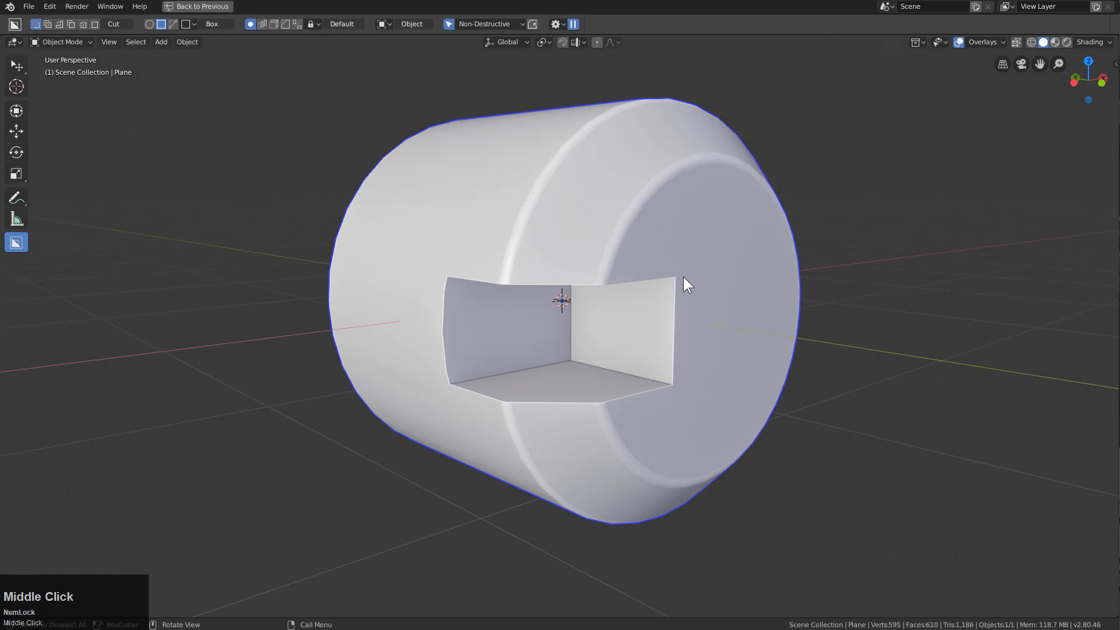
- Cut a small box into the notch's inner corner on the front face and another across its upper edge
mouse_move(679, 276)
left_mouse_down()
mouse_move(666, 303)
mouse_move(643, 311)
mouse_move(628, 299)
left_mouse_up()
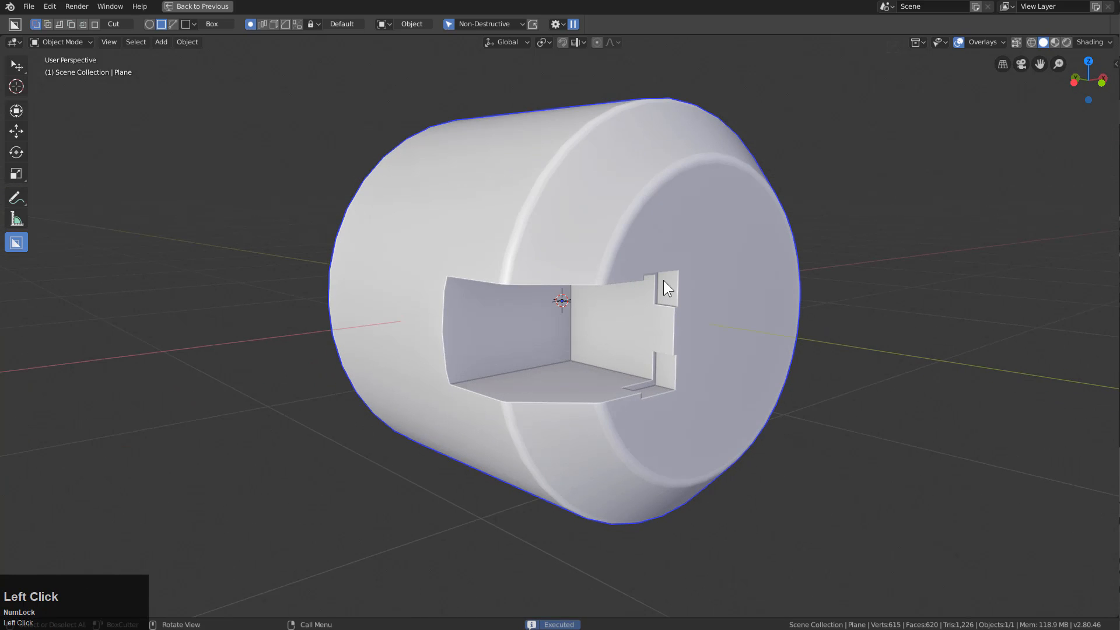
middle_click_drag(663, 280, 610, 245)
left_click_drag(589, 240, 598, 275)
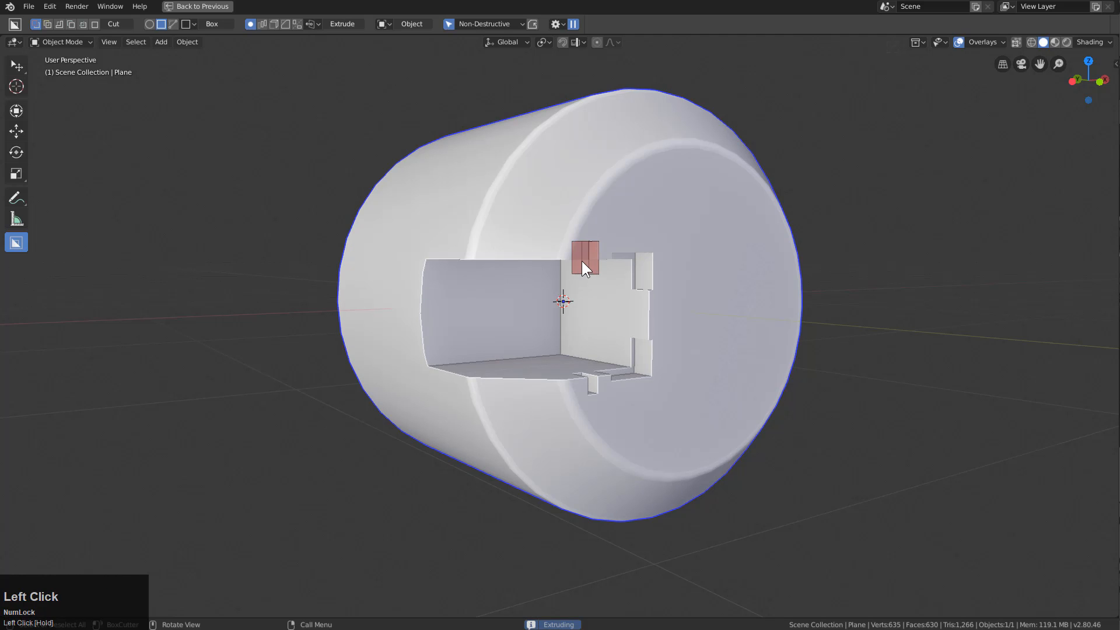
left_click(582, 260)
- Cut two small rectangular slots into the upper half of the front face, one above the notch and one beyond it
middle_click_drag(646, 242, 632, 261)
left_click_drag(617, 247, 624, 264)
left_click(611, 244)
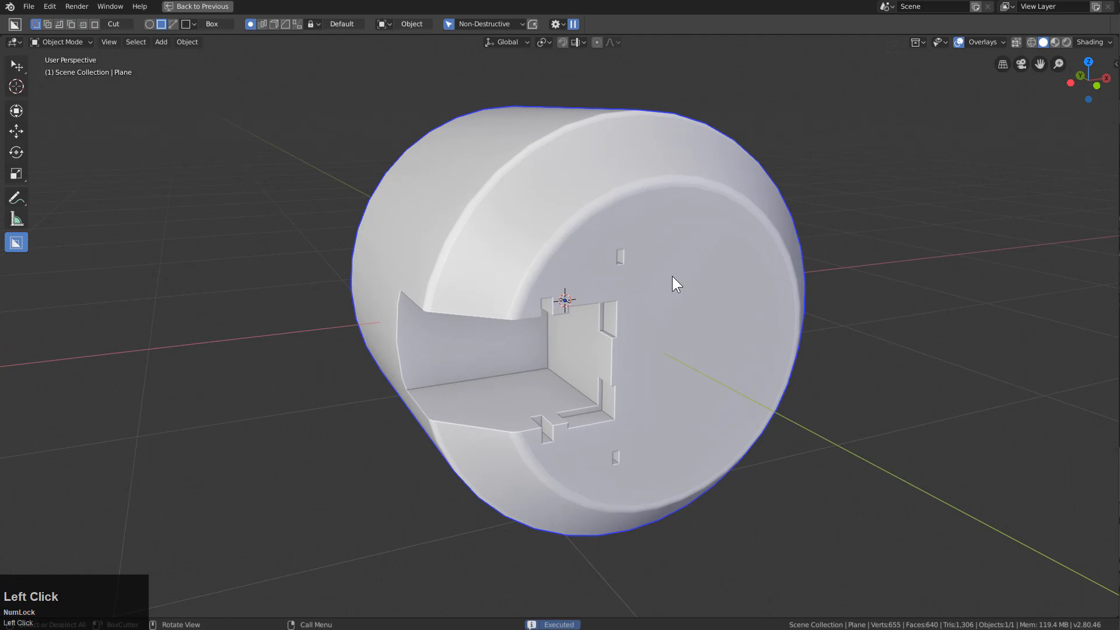
left_click_drag(692, 277, 699, 294)
left_click(686, 278)
middle_click_drag(689, 285, 683, 327)
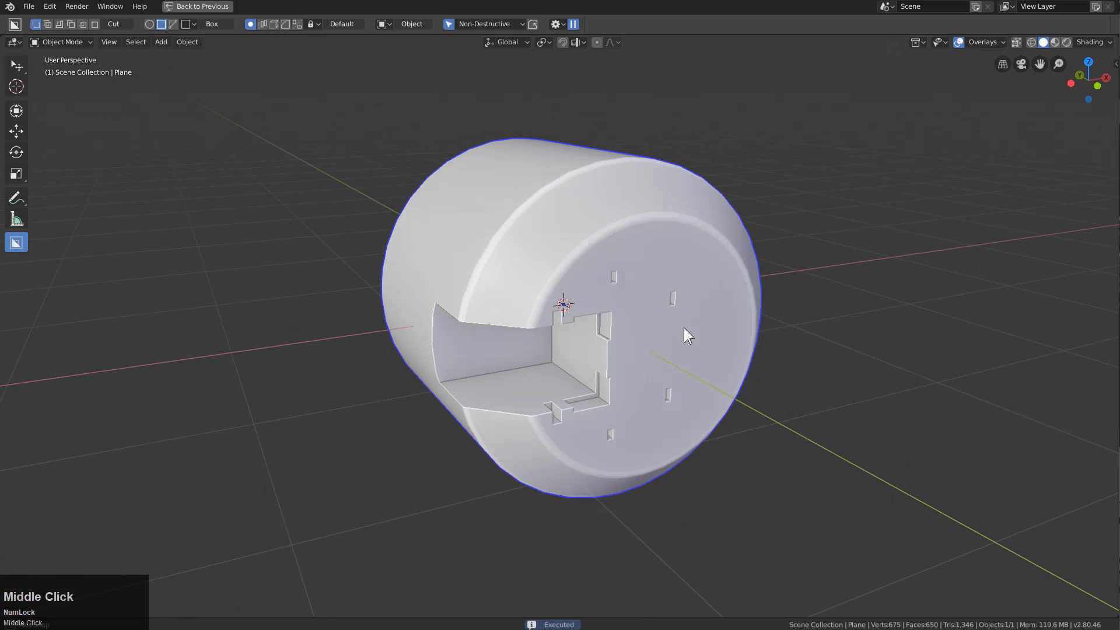
- Switch BoxCutter to the circle shape and cut a large round hole centred on the cylinder's front face
key("d")
left_click(600, 317)
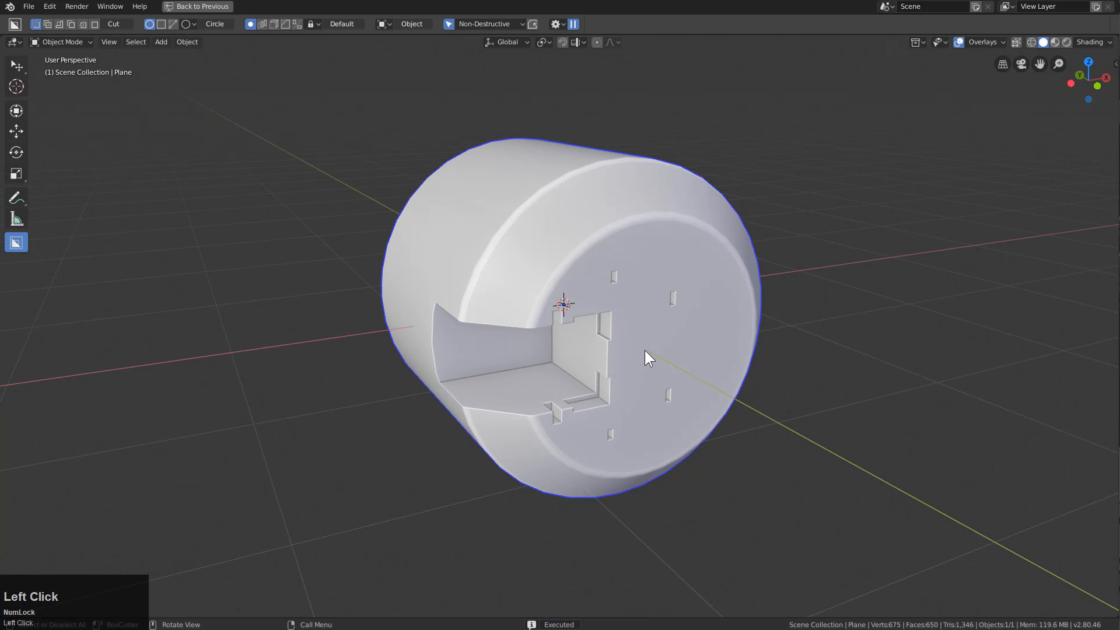
left_click_drag(642, 352, 684, 314)
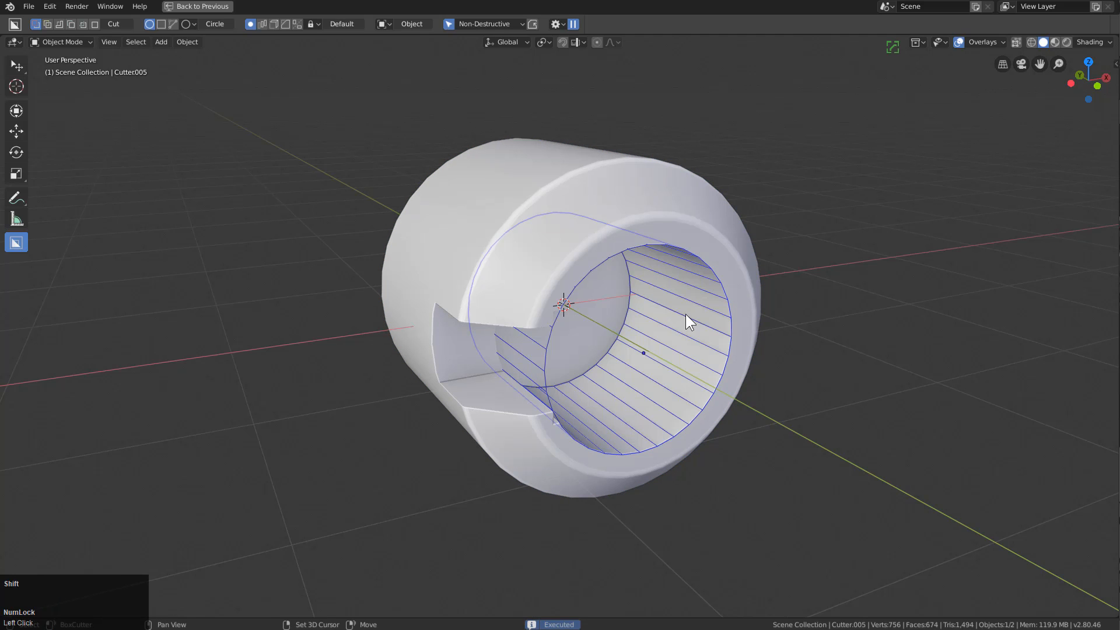
- Centre the circle cutter on the cylinder with Hard Ops Reset Axis on the X and Z axes
middle_click_drag(604, 305, 614, 331)
left_click(559, 256, "shift")
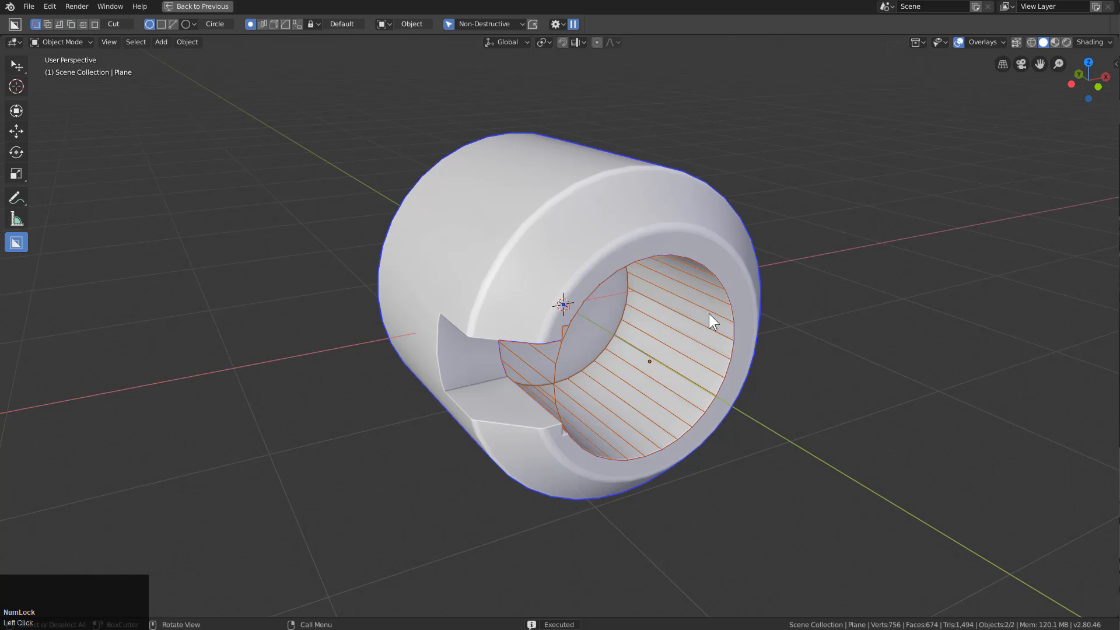
key("q")
mouse_move(677, 331)
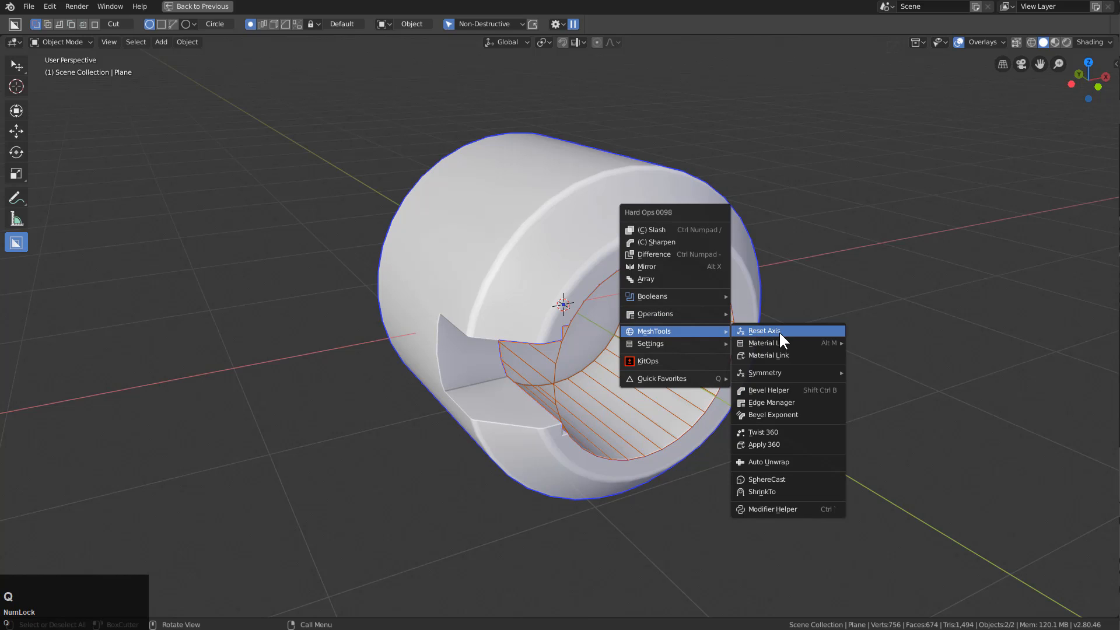
left_click(778, 331)
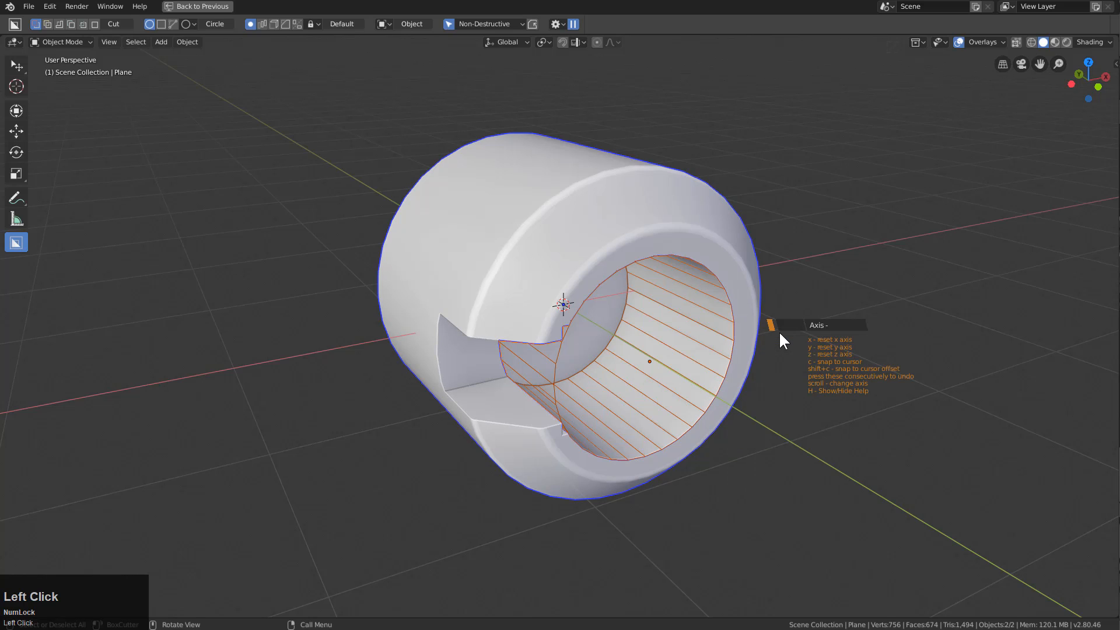
key("x")
key("z")
left_click(778, 331)
- Give the circle cutter a Hard Ops thickness of 0.012 so it cuts only a thin ring
middle_click_drag(748, 329, 687, 327)
left_click(610, 359)
key("q")
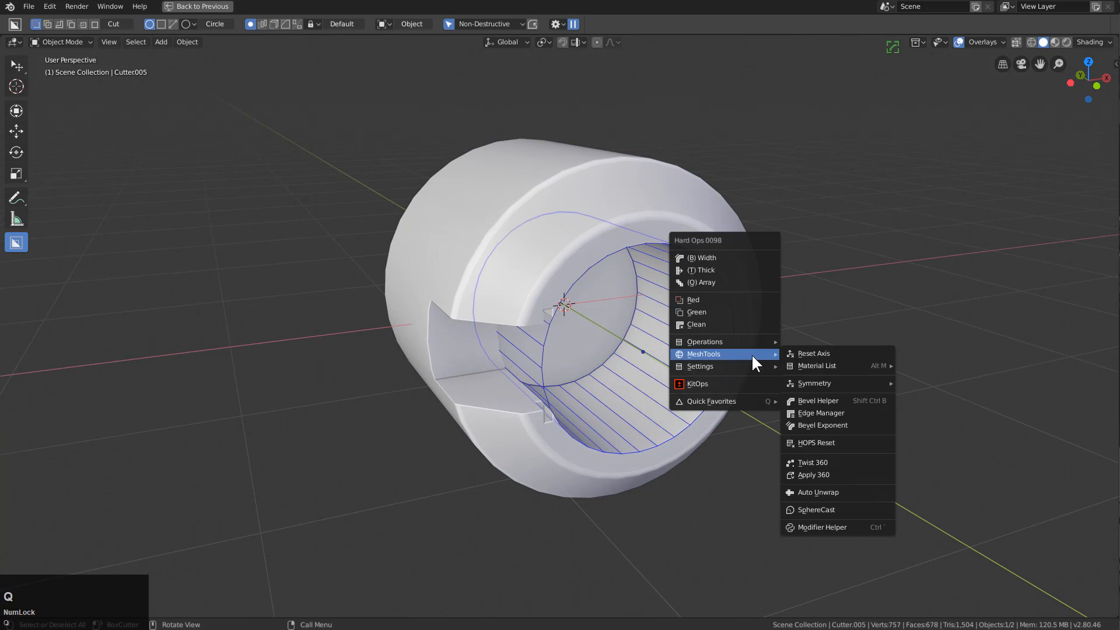
left_click(739, 269)
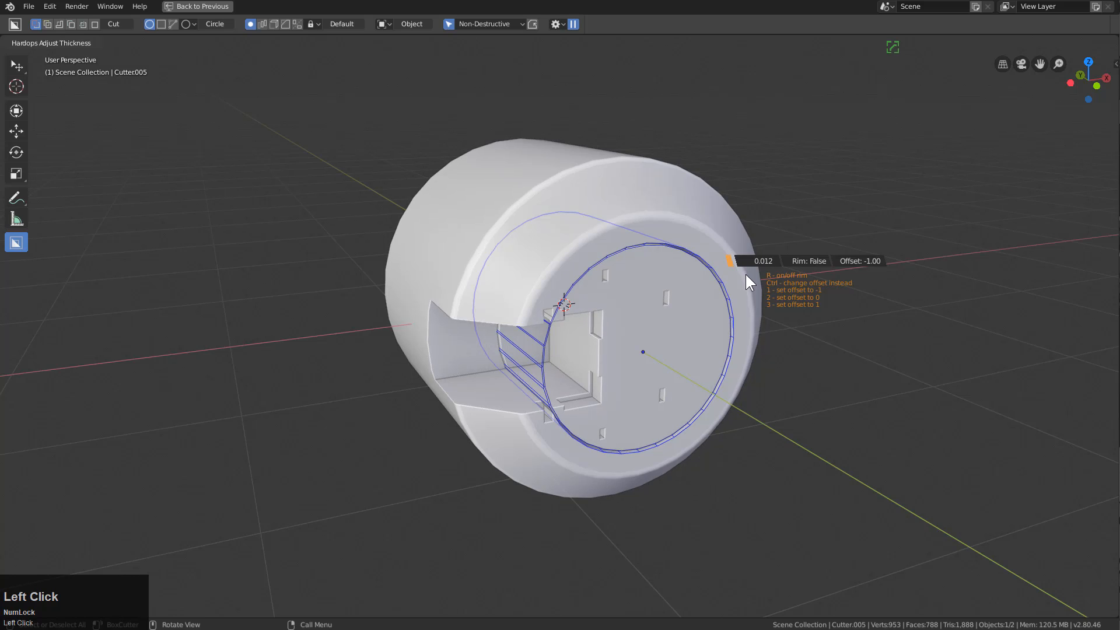
left_click(745, 274)
- Move the ring cutter about 0.2 m along global Y, partly out of the front face, to make the groove shallower
scroll(685, 315, "up", 4)
key("g")
key("y")
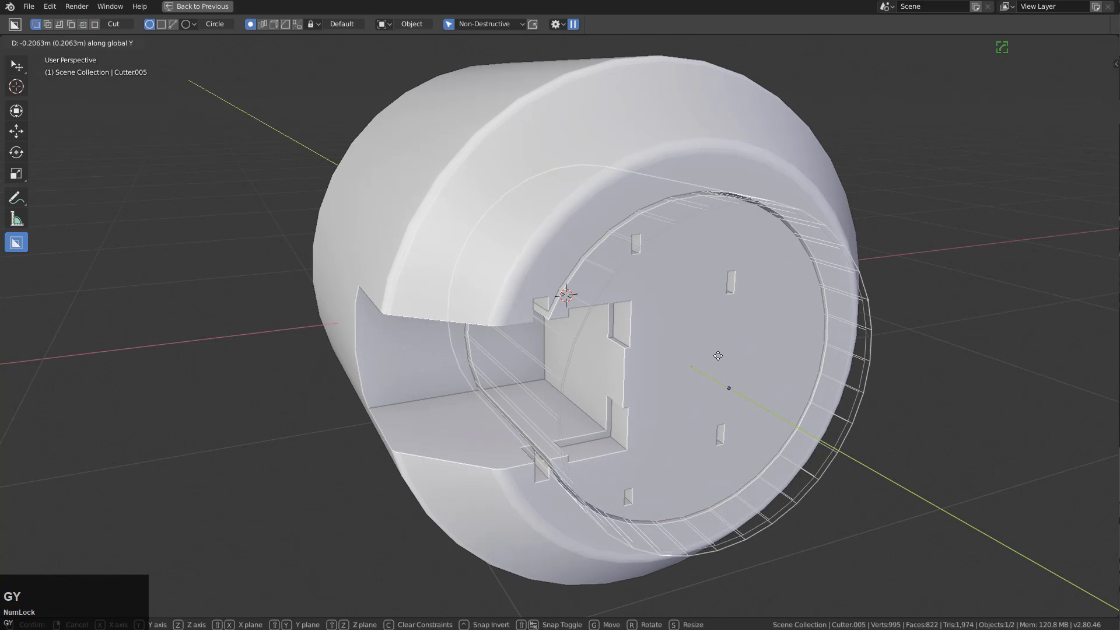
left_click(767, 265)
- Add a level 1 subdivision to the ring cutter to smooth the circular groove
key("q")
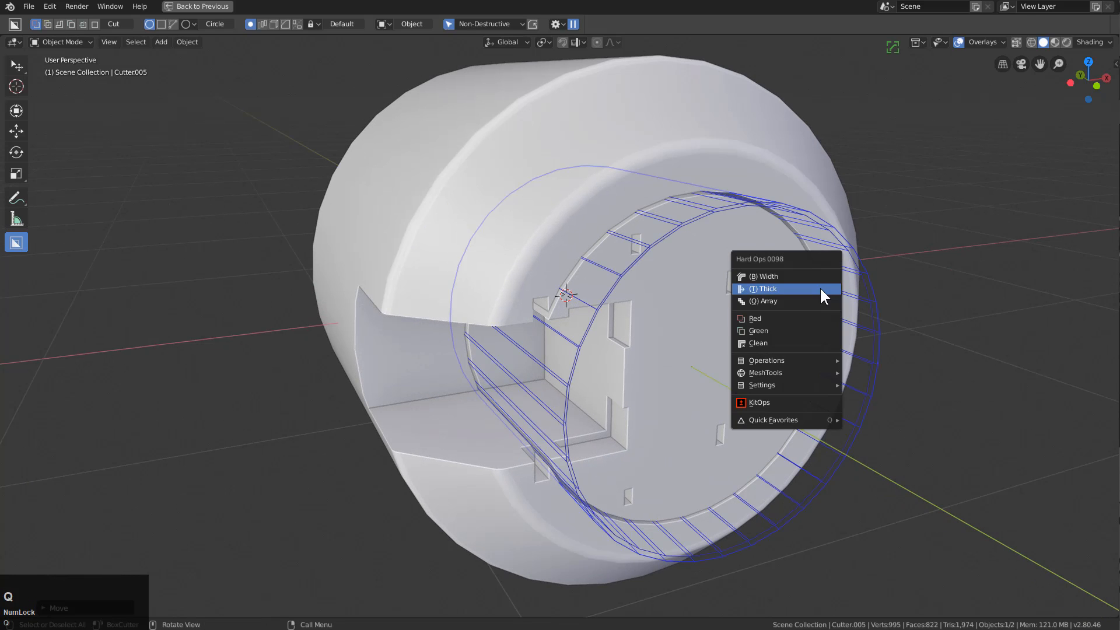
left_click(795, 361)
left_click(897, 360)
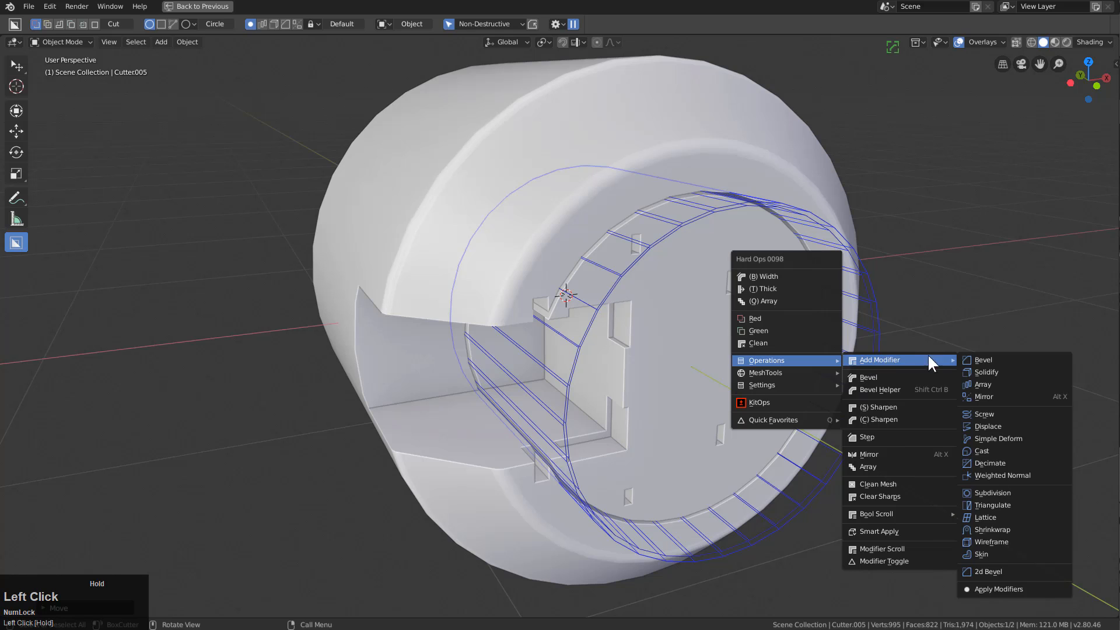
left_click(874, 406)
key("ctrl+1")
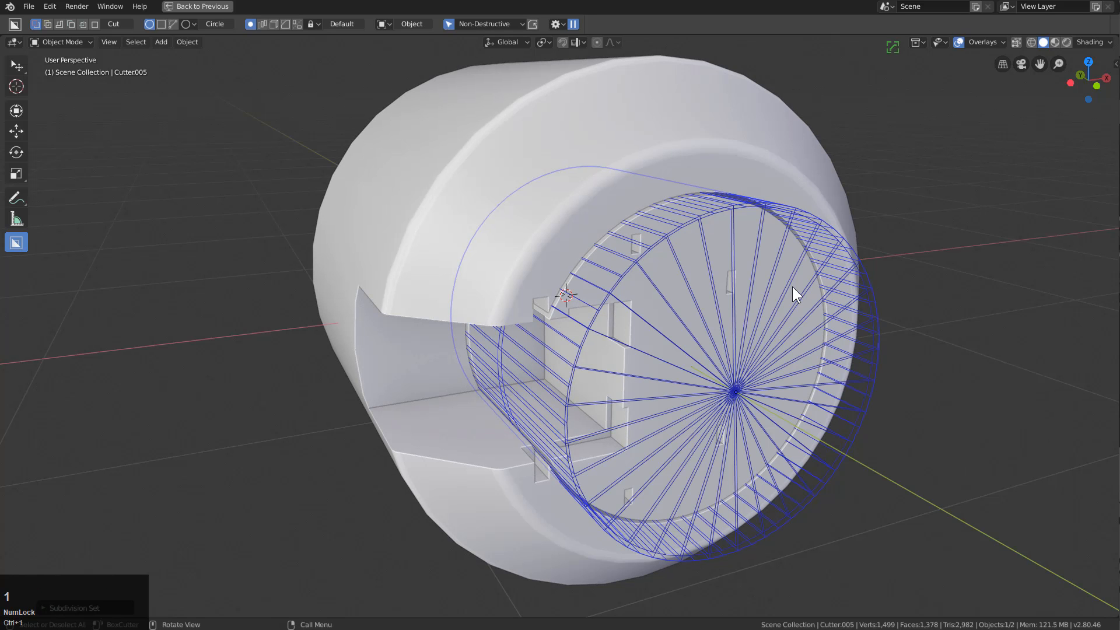
- Scale the ring cutter up by about 1.01, hide it and inspect the groove around the front face
key("s")
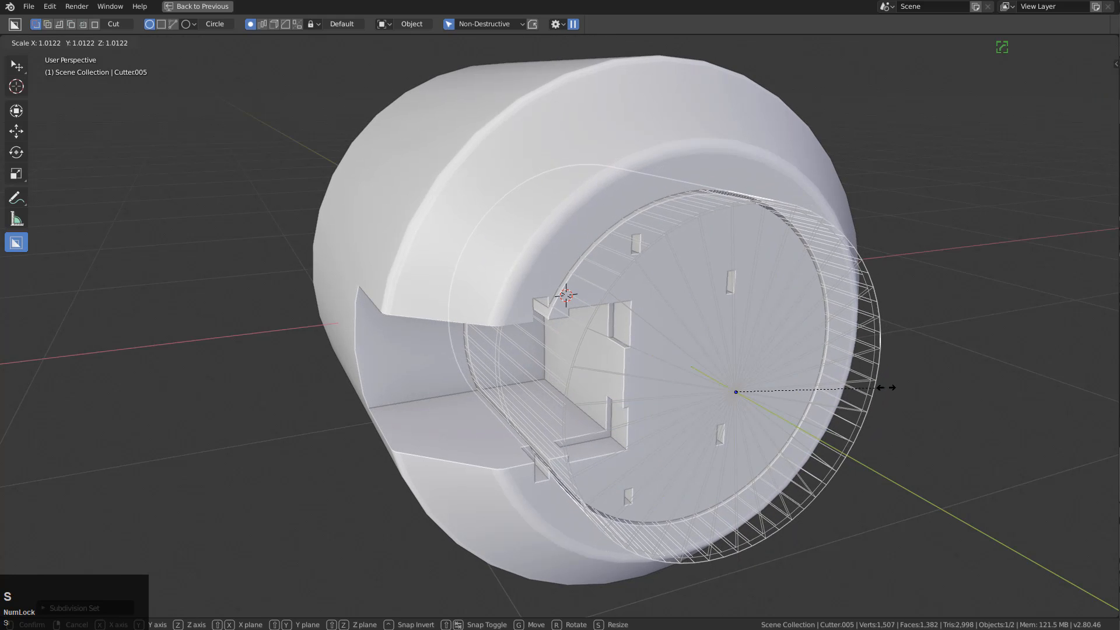
left_click(880, 377)
middle_click_drag(729, 314, 585, 197)
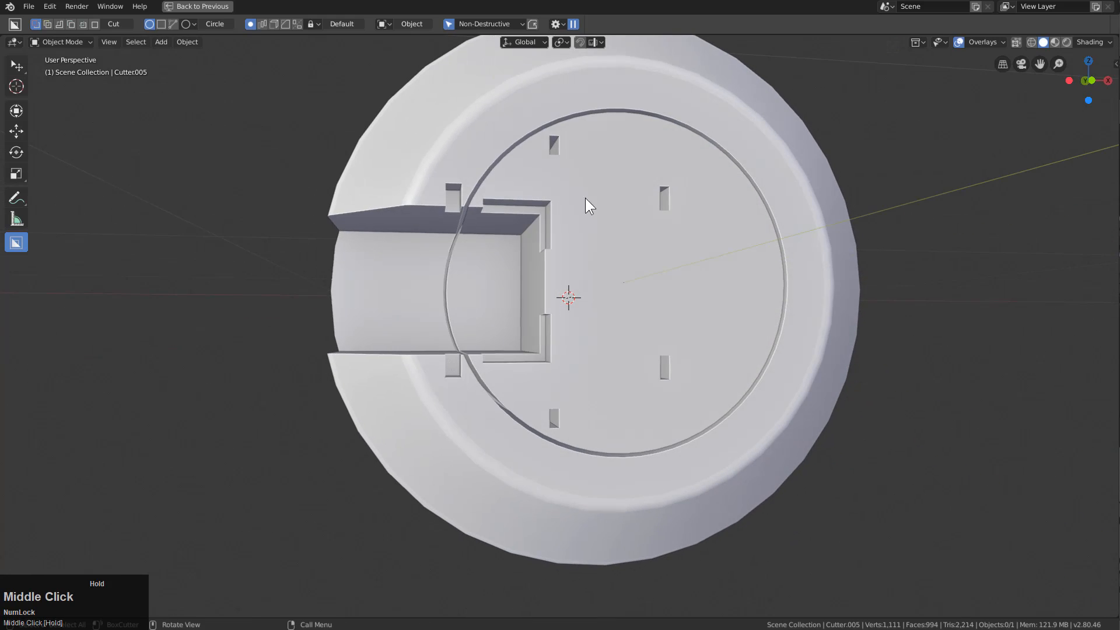
middle_click_drag(535, 268, 711, 300)
scroll(648, 300, "down", 1)
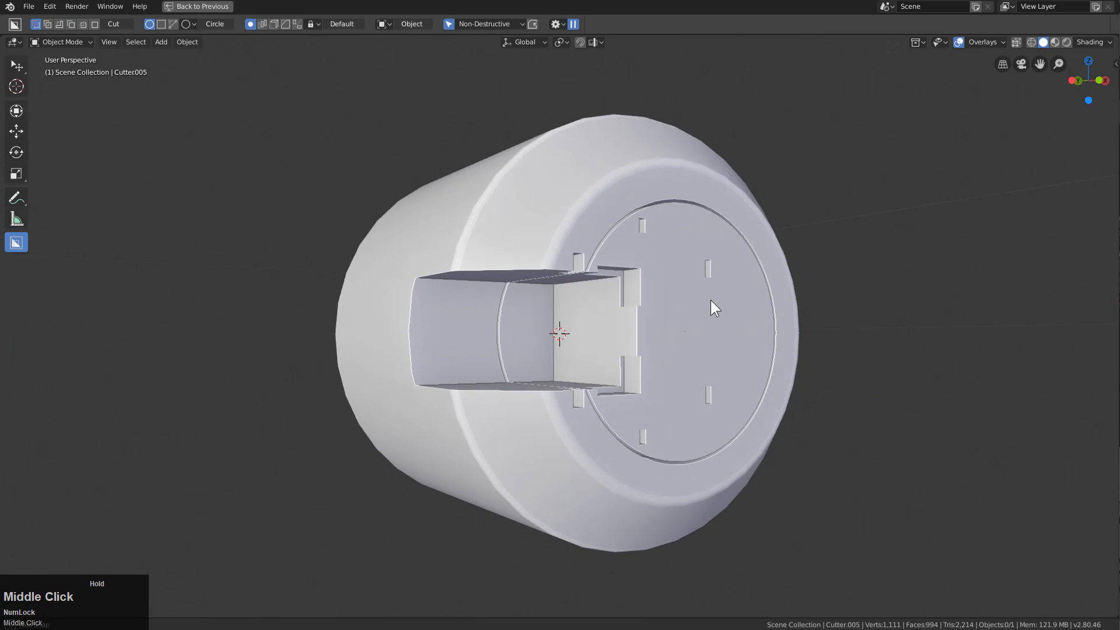
- Add a new Hard Ops bevel over the cylinder's cuts with 3 segments and a width of 0.010, and inspect the edges
left_click(740, 278)
key("q")
mouse_move(740, 277)
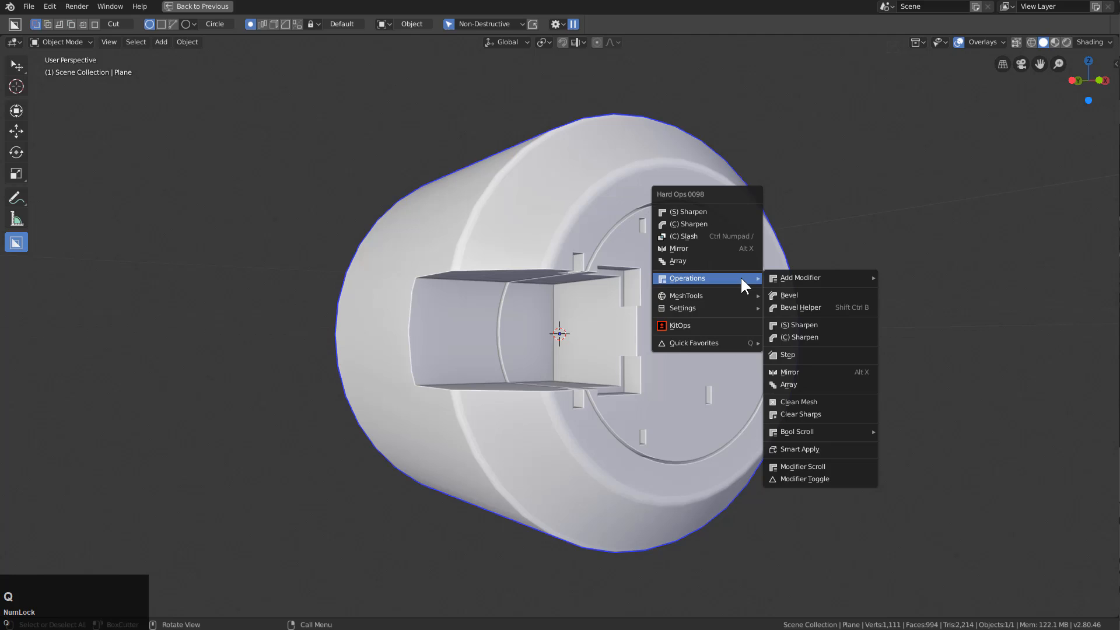
left_click(786, 295, "ctrl")
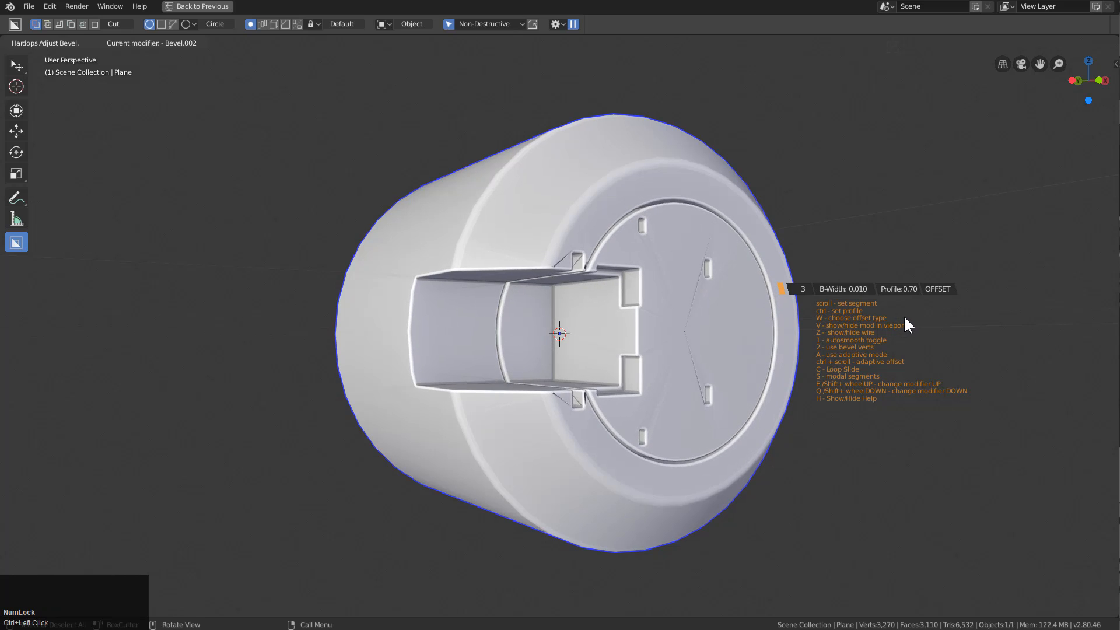
middle_click_drag(906, 315, 601, 265)
scroll(695, 303, "up", 3)
middle_click_drag(600, 265, 712, 289)
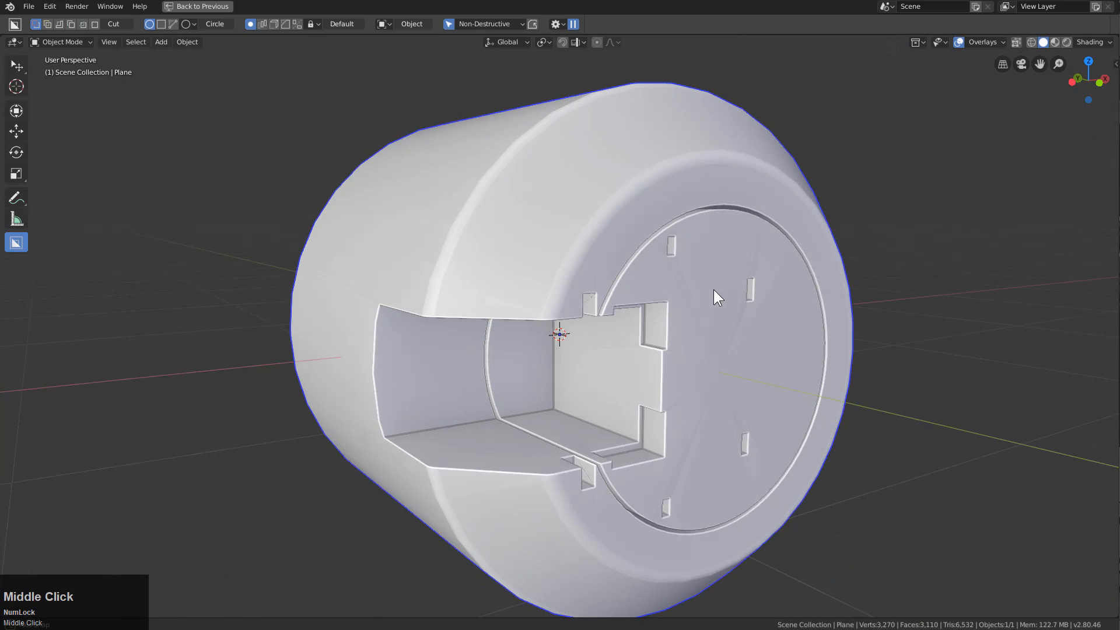
middle_click_drag(845, 306, 774, 281)
- Add a Weighted Normal modifier to the beveled cylinder with Hard Ops
key("q")
mouse_move(775, 282)
mouse_move(840, 279)
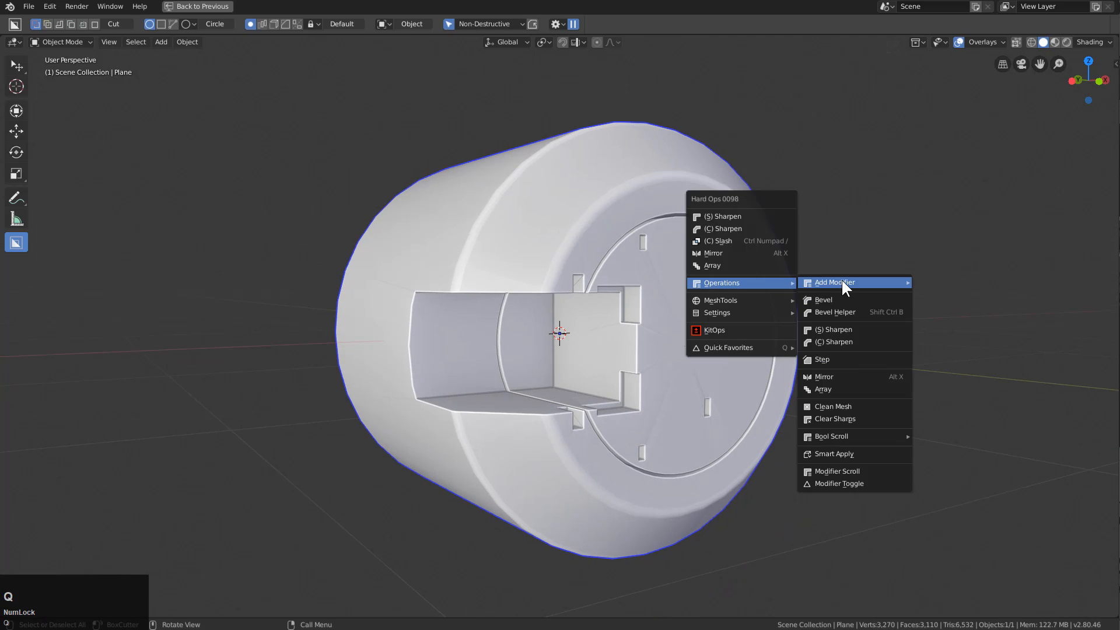
left_click(956, 393)
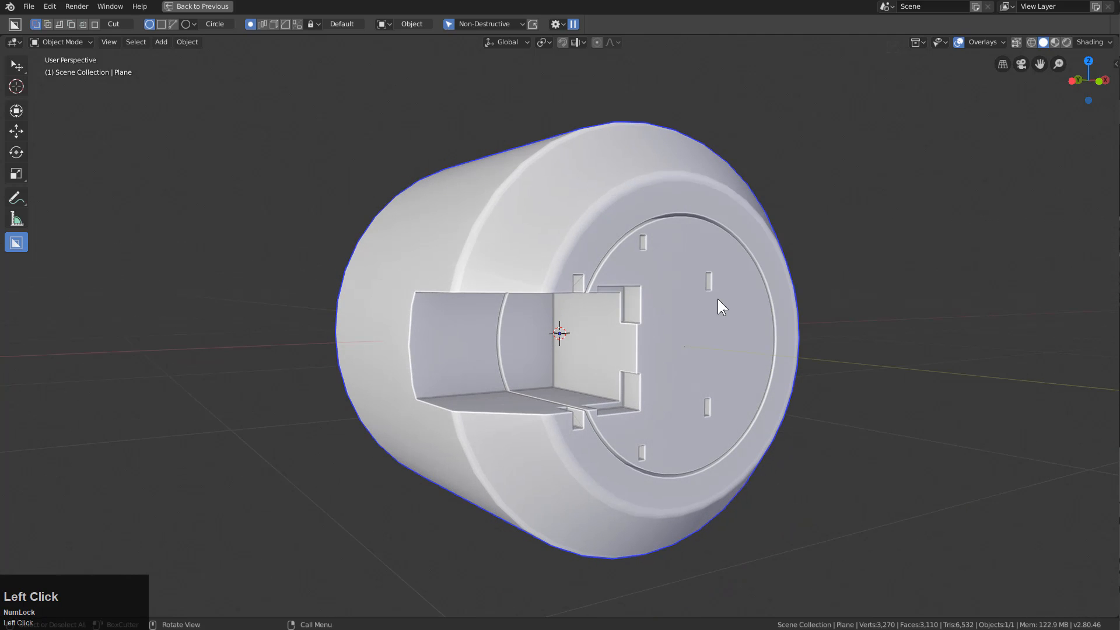
middle_click_drag(717, 299, 839, 347)
- Move the mirror modifier to the end of the stack, below the last bevel and the Weighted Normal modifier
key("grave")
left_click(927, 27)
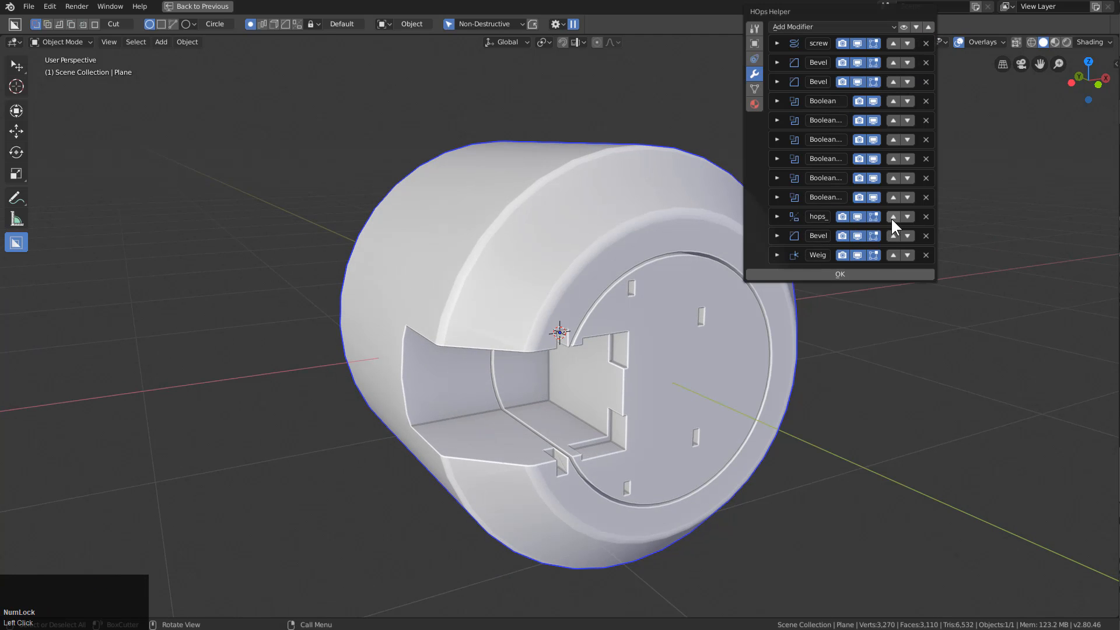
left_click(912, 213)
left_click(591, 407)
middle_click_drag(565, 391, 525, 275)
scroll(524, 275, "up", 2)
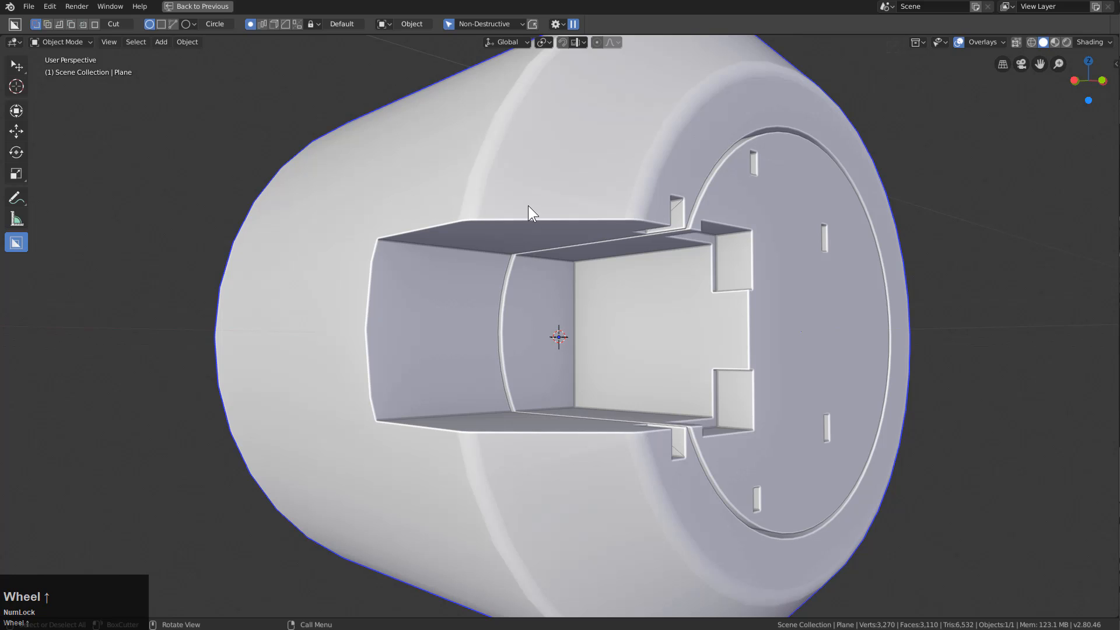
- Switch BoxCutter back to the box shape and cut a rectangular recess across the notch's upper edge
left_click_drag(528, 213, 606, 229)
right_click(599, 226)
key("d")
left_click(532, 254)
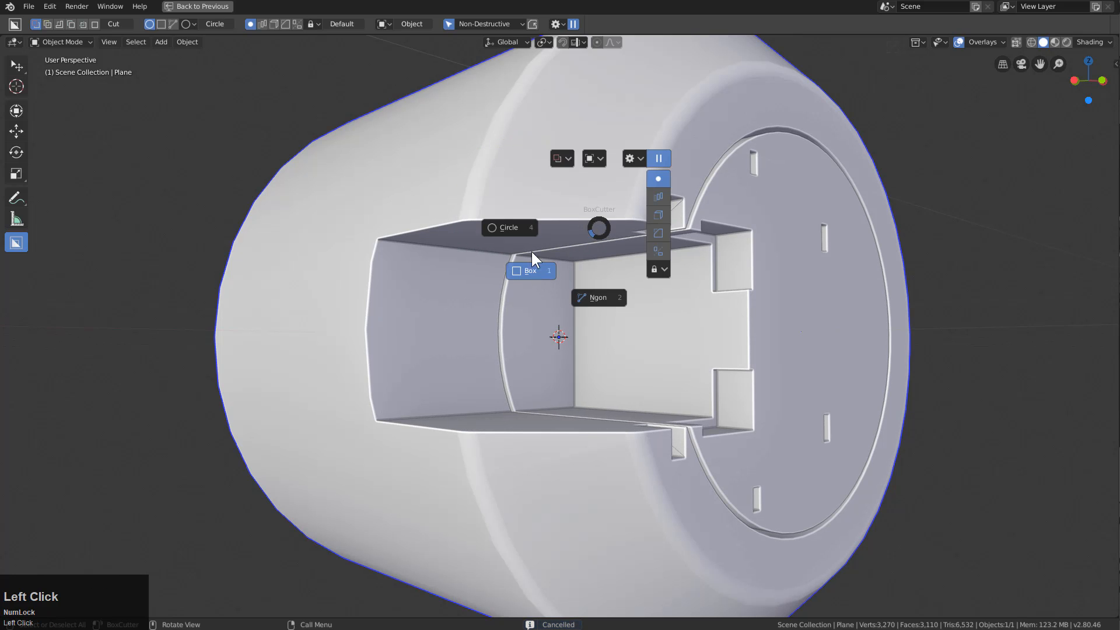
left_click_drag(512, 205, 600, 261)
- Cut small box recesses along the notch's outer rear edge and slots and square holes into its inner walls
mouse_move(600, 260)
middle_mouse_down()
mouse_move(568, 253)
mouse_move(579, 329)
mouse_move(523, 296)
middle_mouse_up()
mouse_move(523, 297)
left_mouse_down()
mouse_move(540, 327)
mouse_move(564, 325)
mouse_move(555, 324)
left_mouse_up()
middle_click_drag(555, 323, 509, 312)
left_click_drag(490, 312, 540, 324)
left_click_drag(553, 303, 578, 302)
left_click_drag(642, 327, 752, 332)
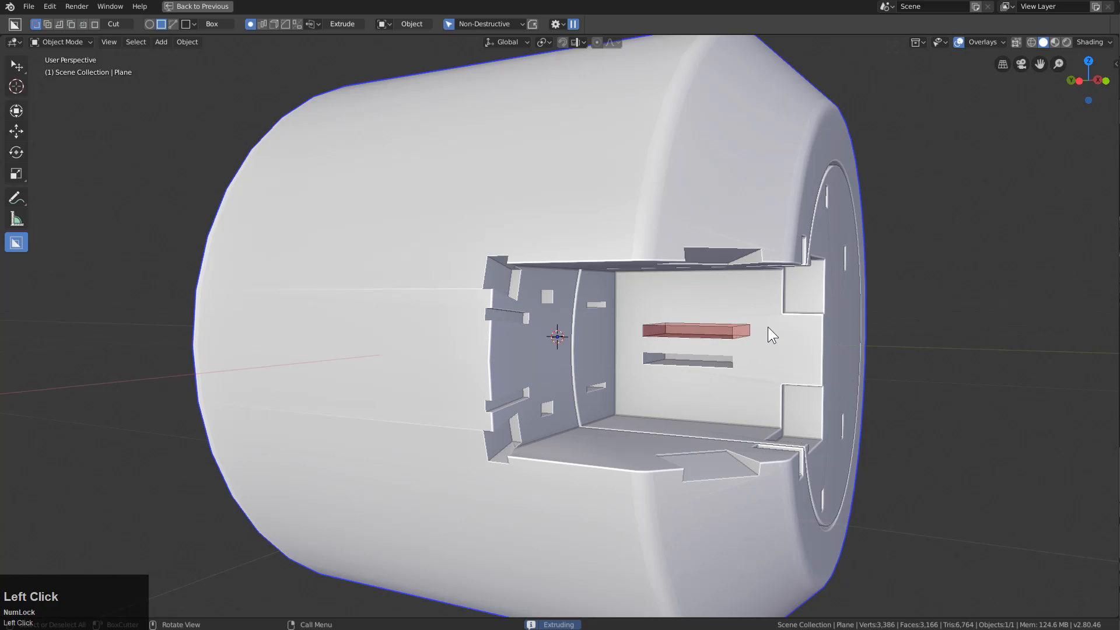
left_click_drag(757, 281, 772, 293)
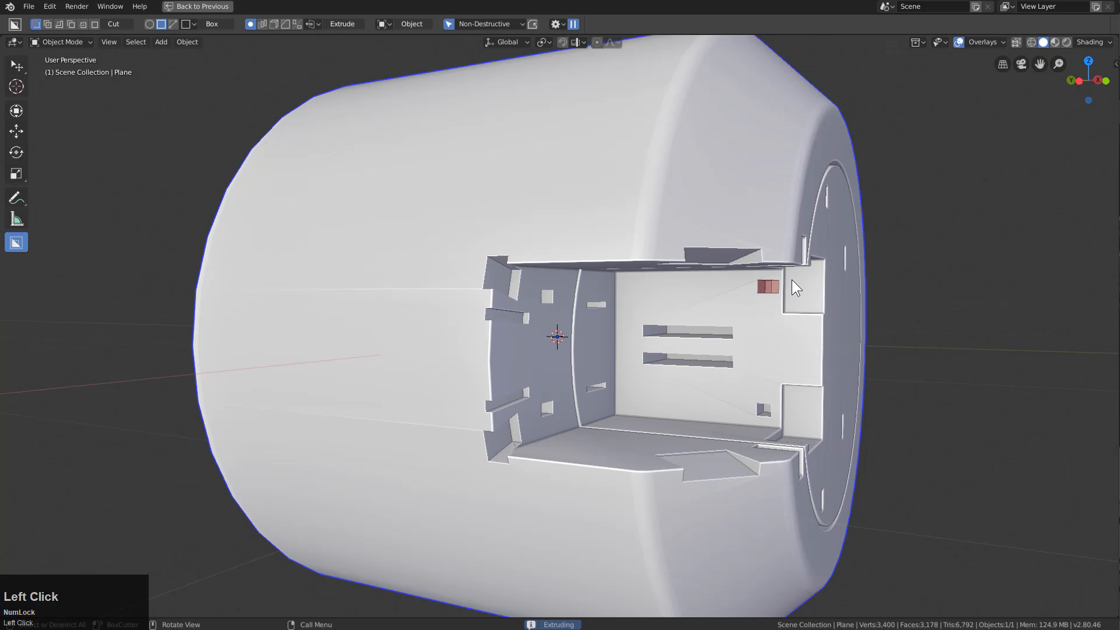
- Move the Weighted Normal modifier below all the newer booleans in the HOps Helper and check the shading
scroll(674, 284, "down", 3)
key("ctrl+grave")
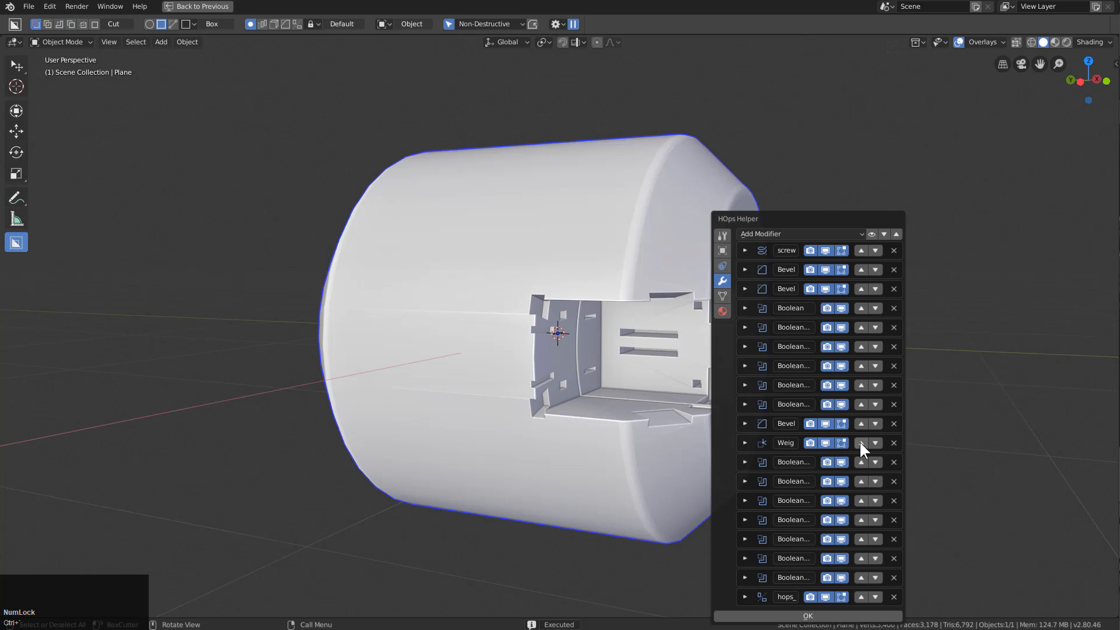
left_click(875, 442)
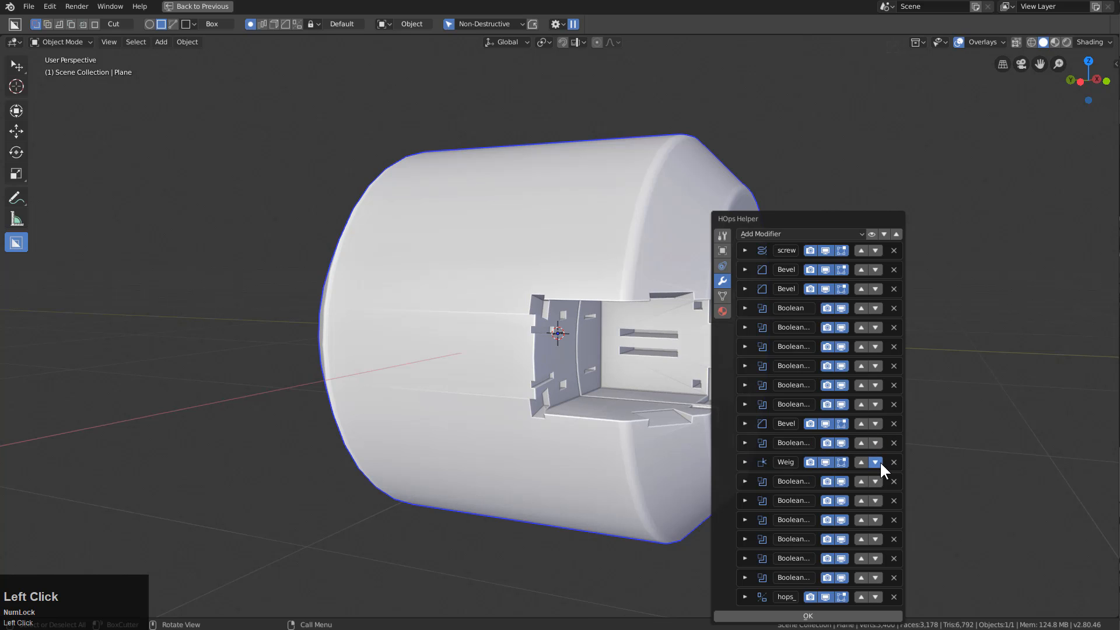
left_click(875, 462)
left_click(875, 481)
left_click(874, 500)
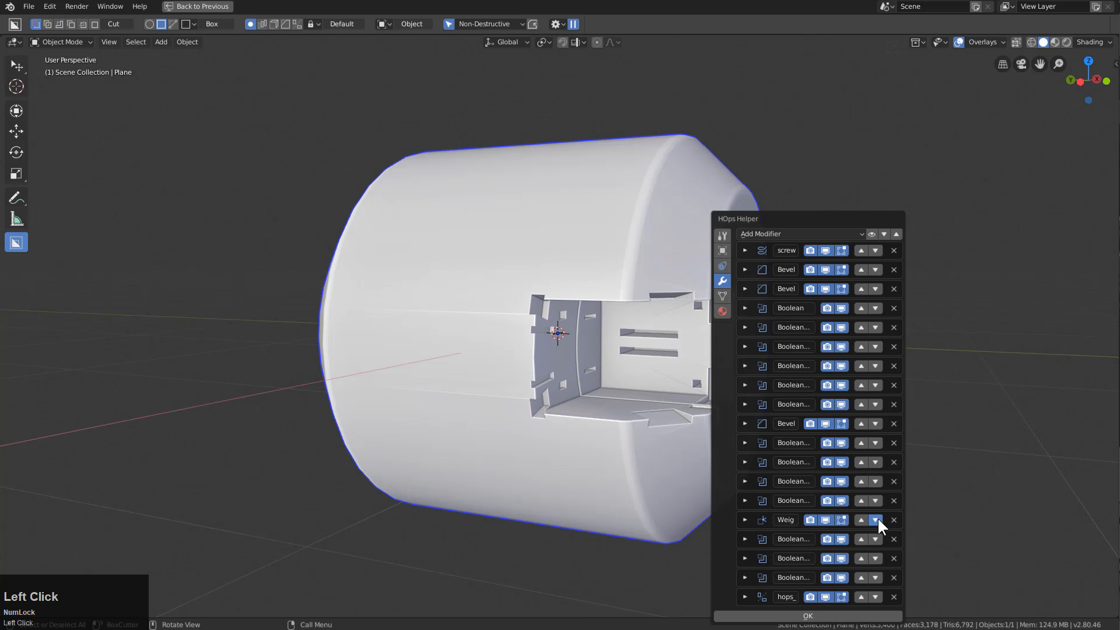
left_click(876, 518)
left_click(876, 538)
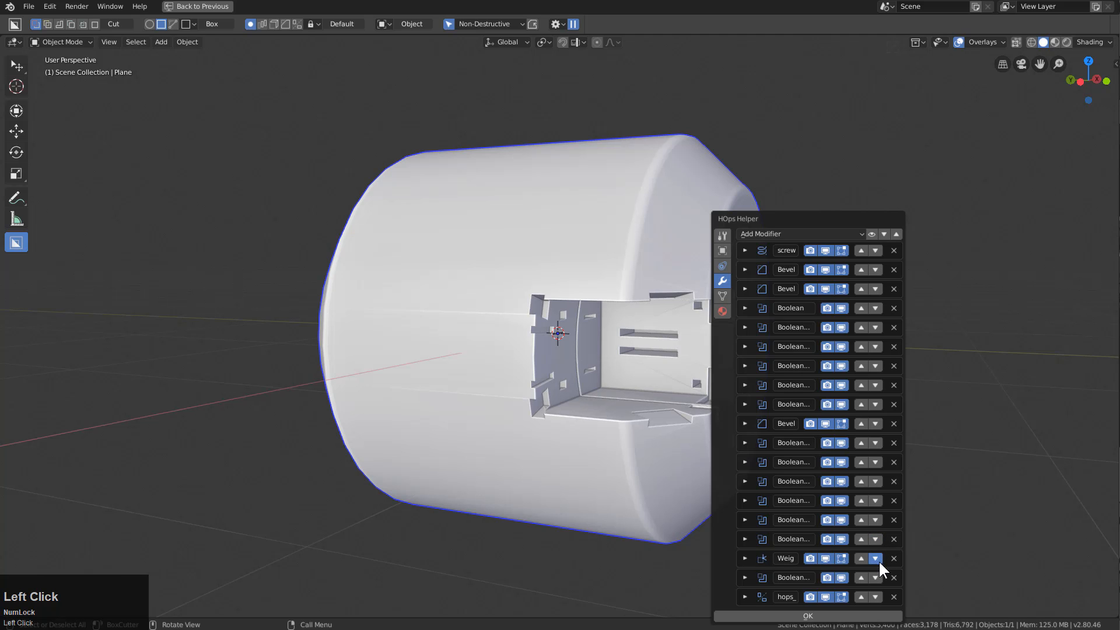
left_click(875, 558)
left_click(875, 577)
middle_click_drag(648, 361, 544, 456)
left_click(556, 25)
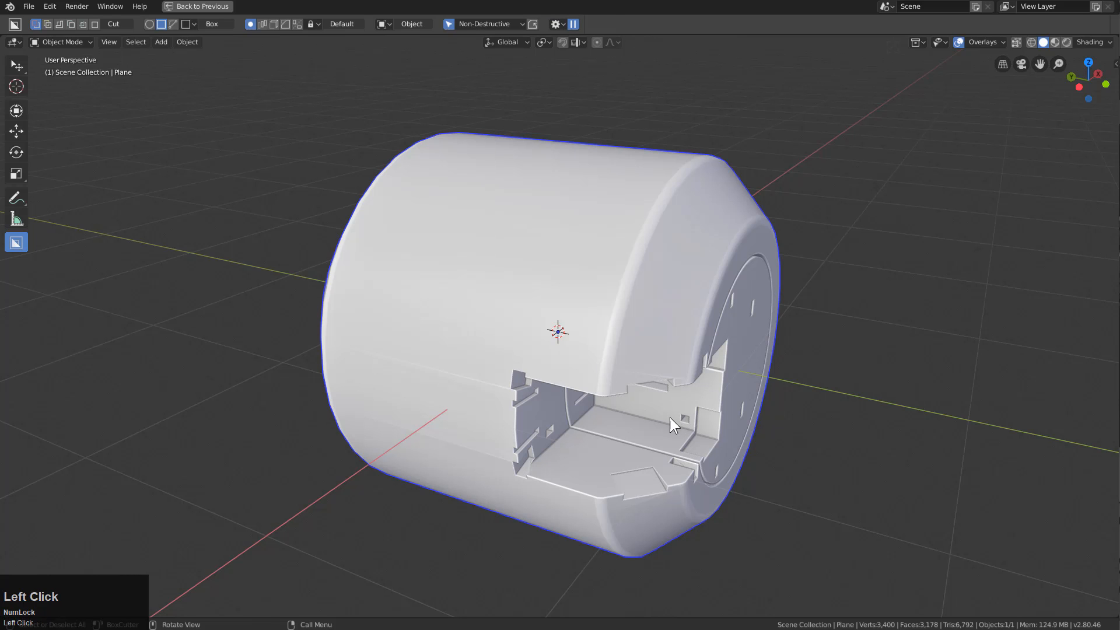
- Cut two small rectangular holes, one above the other, into the upper corner recess beside the front face
scroll(661, 411, "up", 3)
mouse_move(654, 404)
middle_mouse_down("shift")
mouse_move(643, 293)
mouse_move(662, 259)
mouse_move(663, 353)
middle_mouse_up("shift")
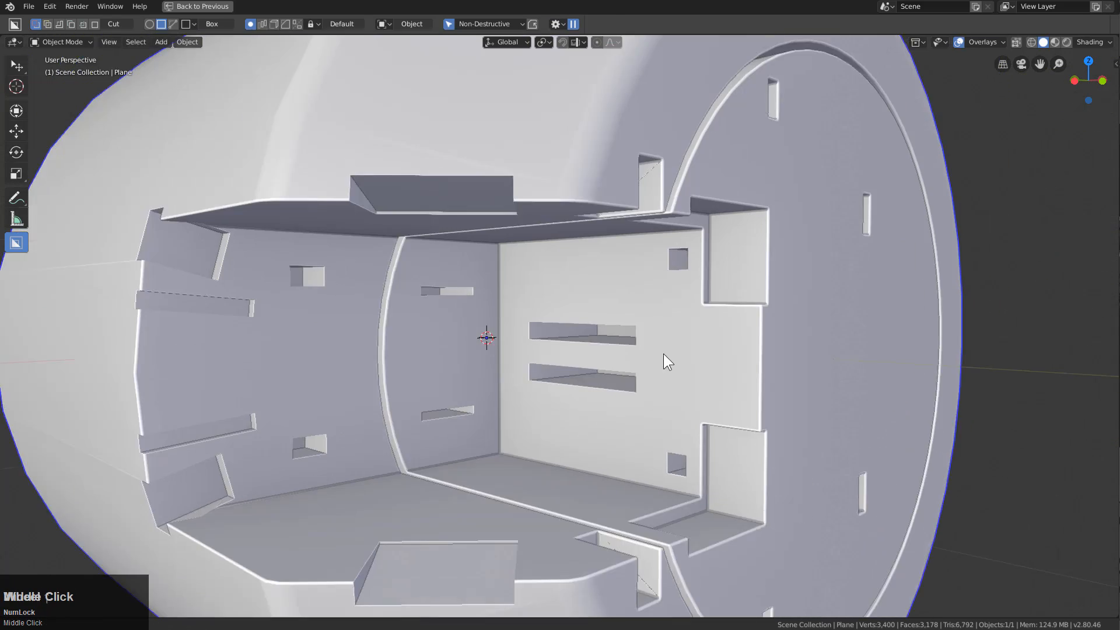
scroll(663, 354, "up", 3)
mouse_move(776, 202)
left_mouse_down()
mouse_move(808, 228)
mouse_move(809, 277)
left_mouse_up()
left_click(830, 261)
left_click(852, 278)
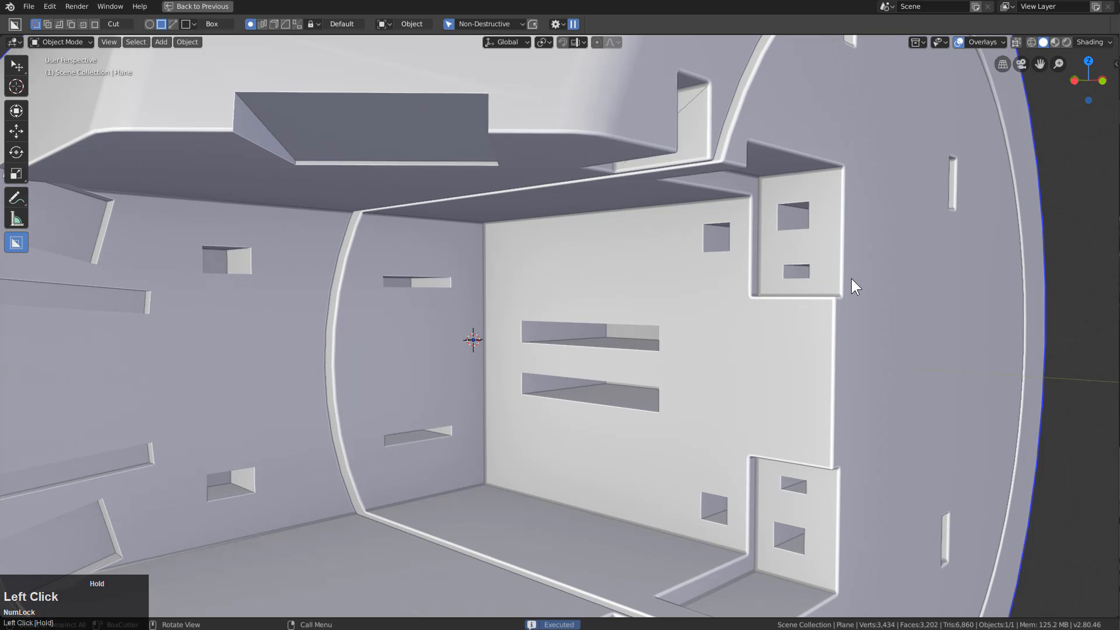
- Cut a narrow slot into the cylinder's side just behind the notch, working from the top view with X-ray on
scroll(495, 299, "down", 3)
middle_click_drag(495, 299, 293, 456)
scroll(303, 423, "down", 3)
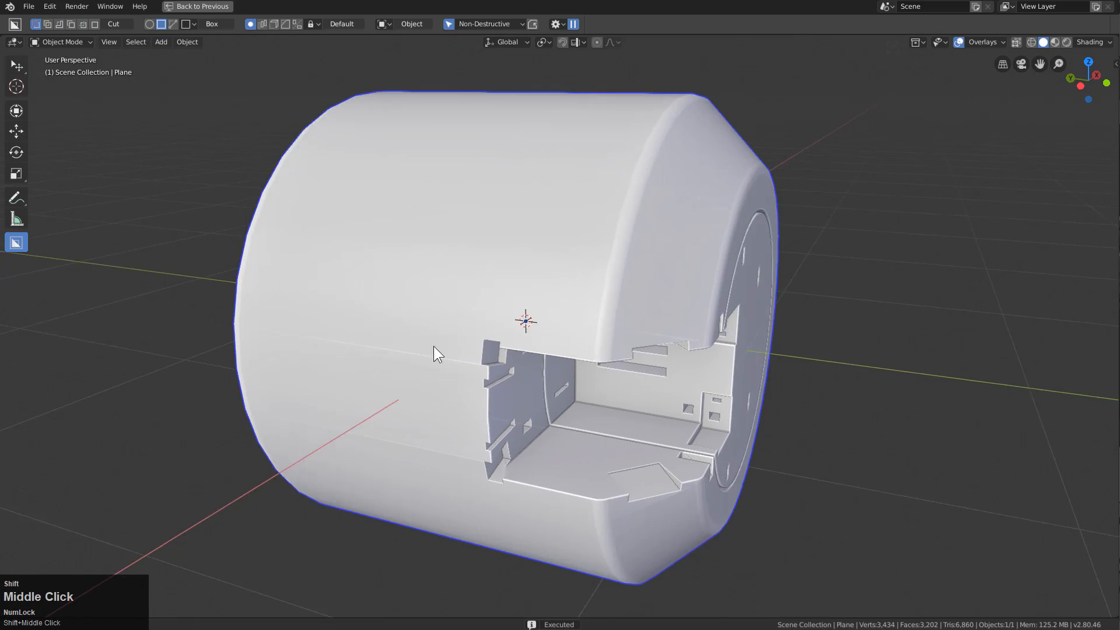
middle_click_drag(435, 349, 554, 305, "shift")
key("KP_7")
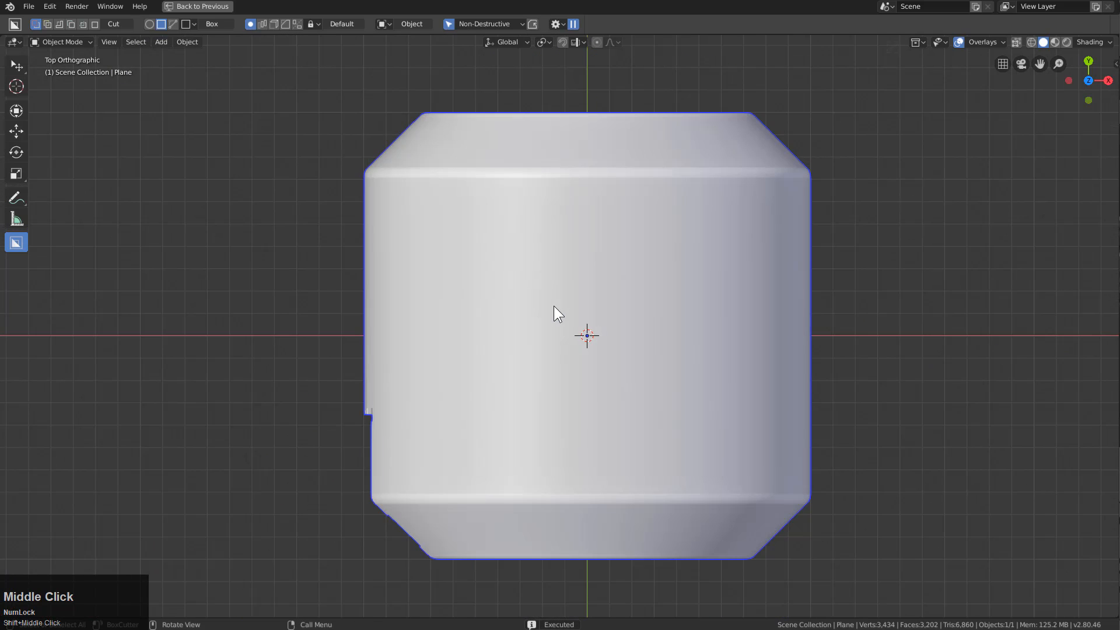
key("alt+z")
middle_click_drag(407, 401, 401, 347, "shift")
scroll(344, 345, "up", 3)
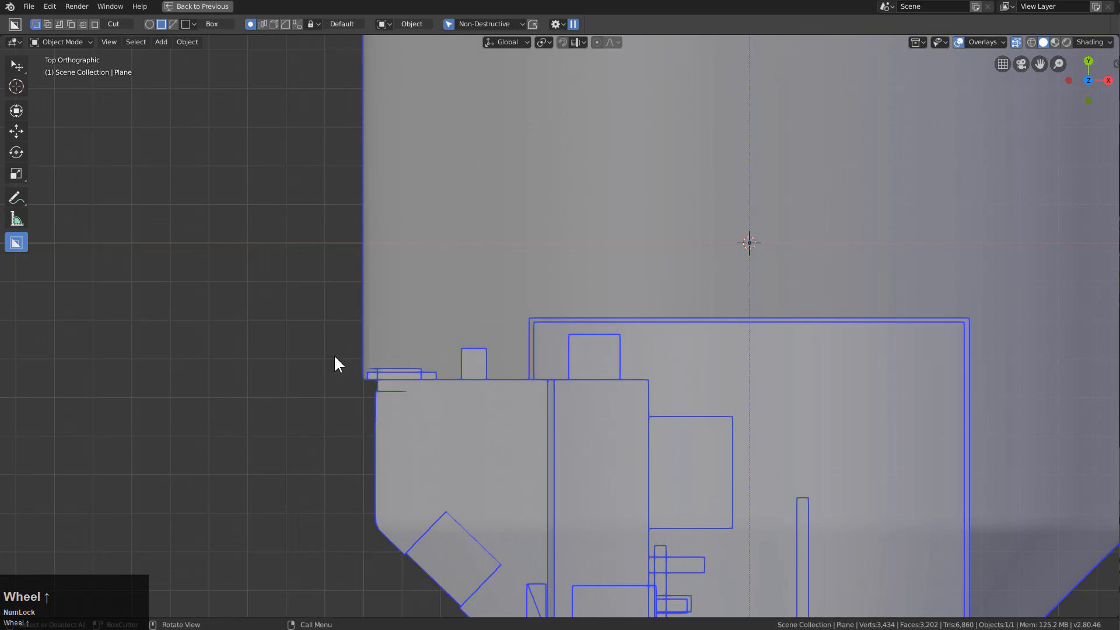
left_click_drag(349, 335, 349, 336)
left_click_drag(431, 345, 439, 352)
middle_click_drag(439, 352, 542, 313)
left_click(569, 525)
key("alt+z")
scroll(541, 360, "down", 2)
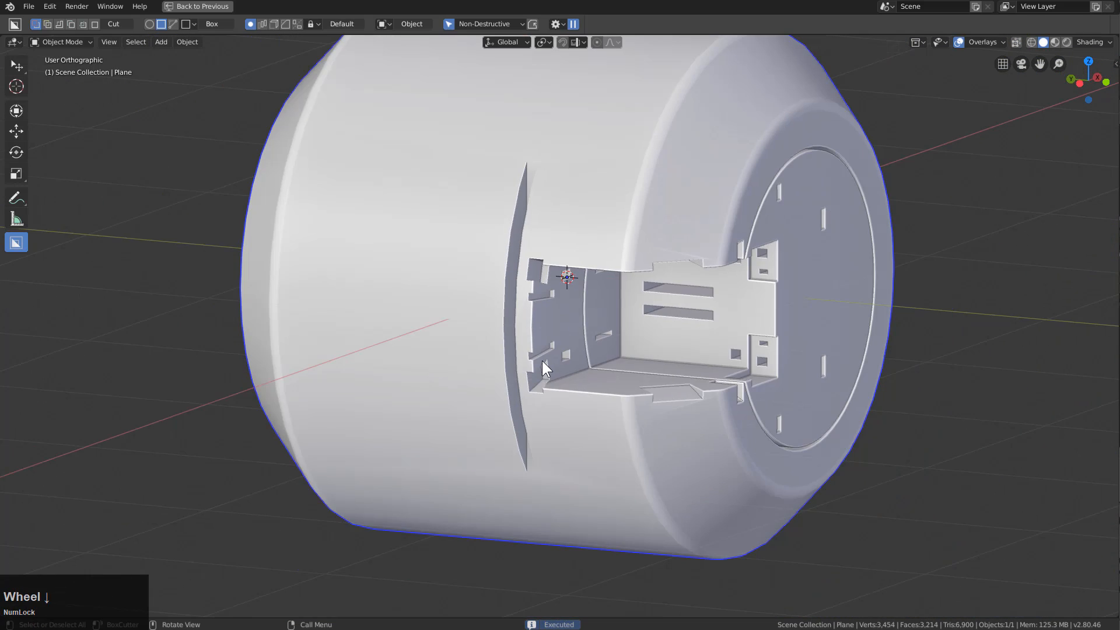
- Reveal the hidden cutters and move the cutter of the slot behind the notch along the X axis
middle_click_drag(541, 360, 586, 372)
key("alt+h")
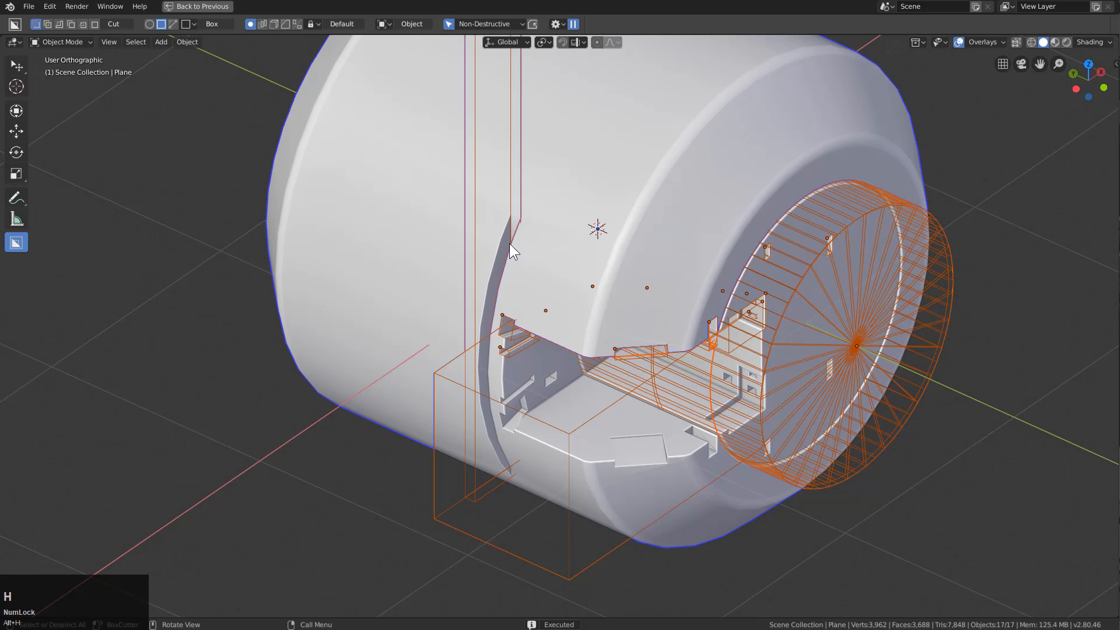
left_click(477, 201)
middle_click_drag(552, 278, 554, 379, "shift")
scroll(554, 379, "up", 1)
key("g")
key("x")
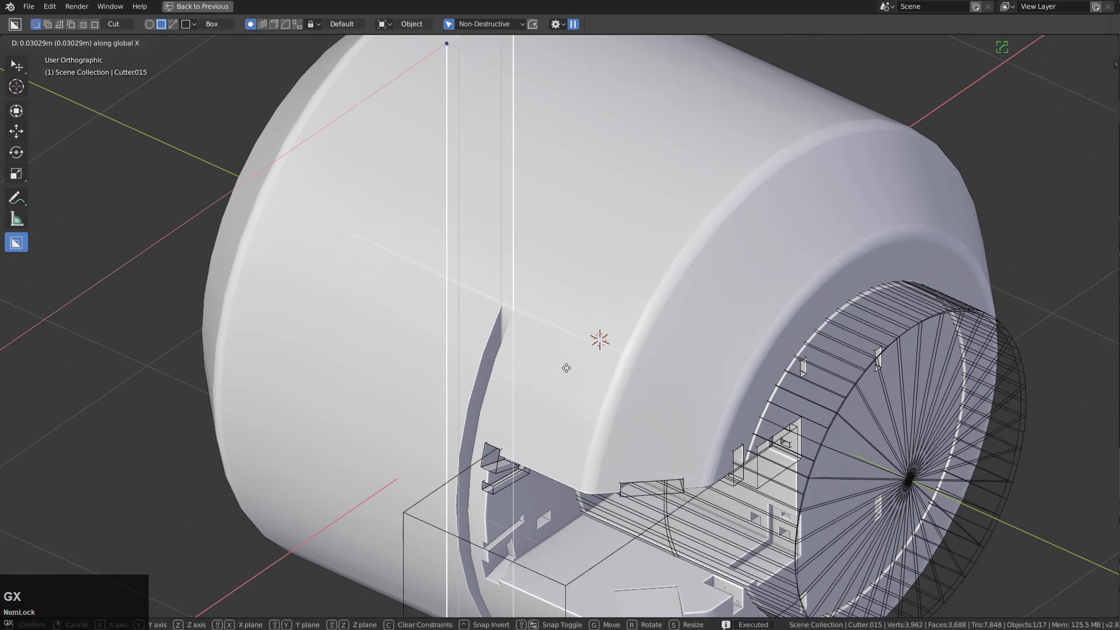
left_click(617, 454)
- Rotate the slot's cutter about the X axis and move it along Y towards the back of the notch
key("r")
key("x")
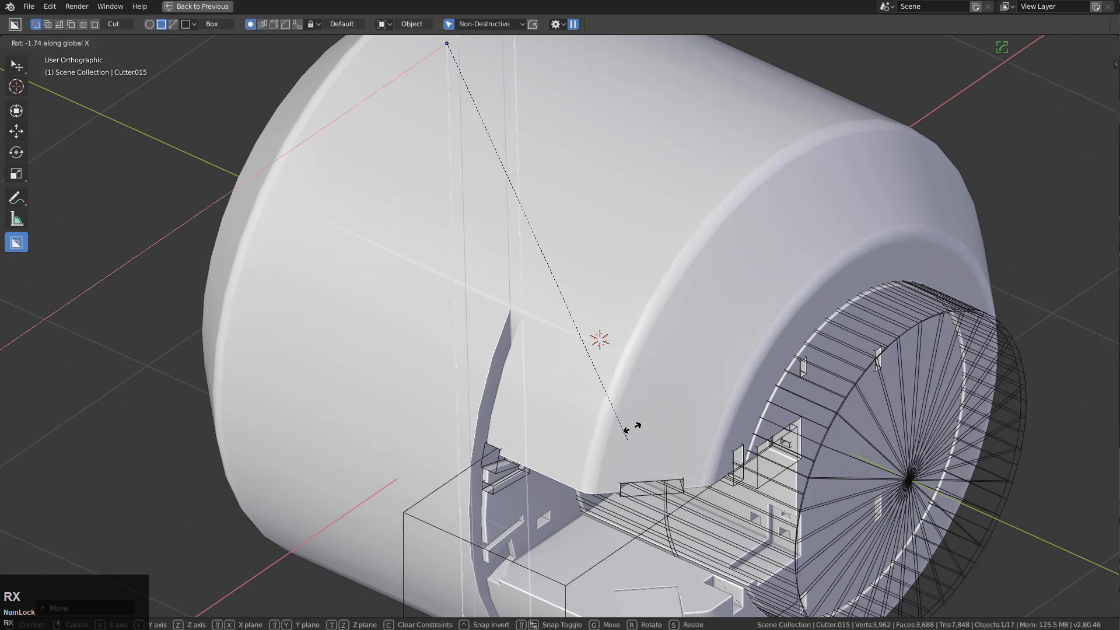
left_click(647, 329)
key("g")
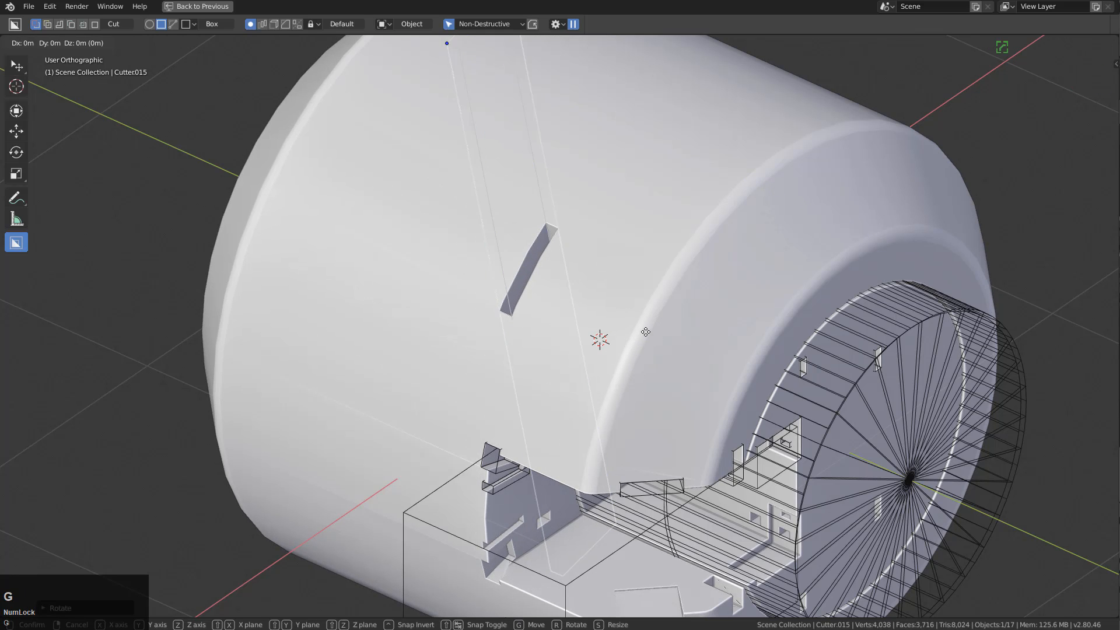
key("y")
left_click(585, 387)
- Fine-tune the slot cutter's rotation, shift it along Y so the groove sits behind the notch, and hide it
key("r")
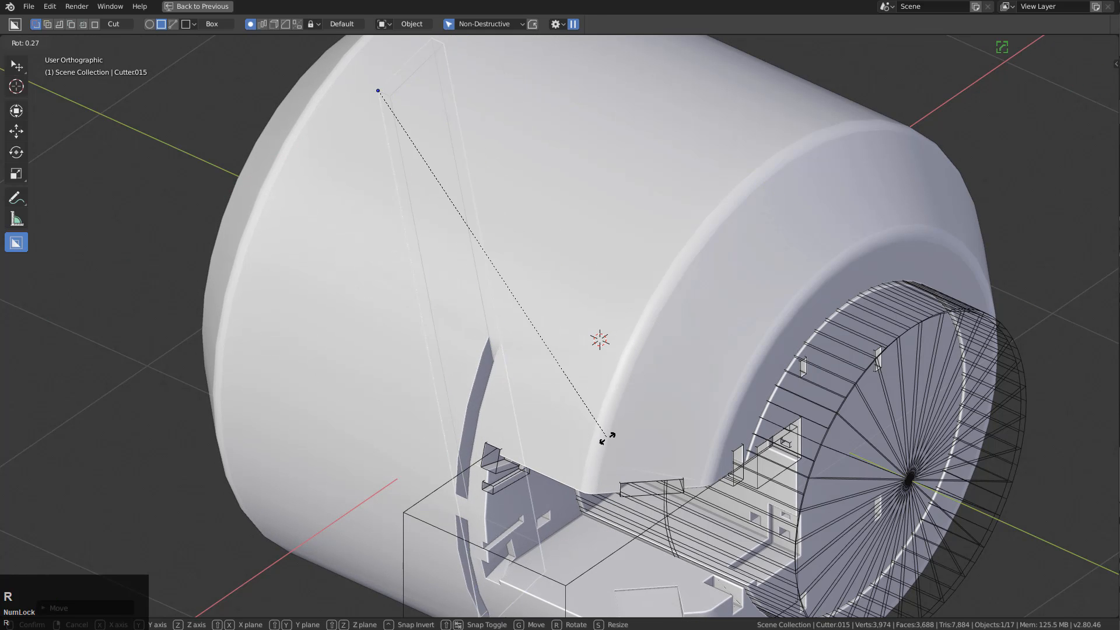
left_click(624, 394)
key("g")
key("y")
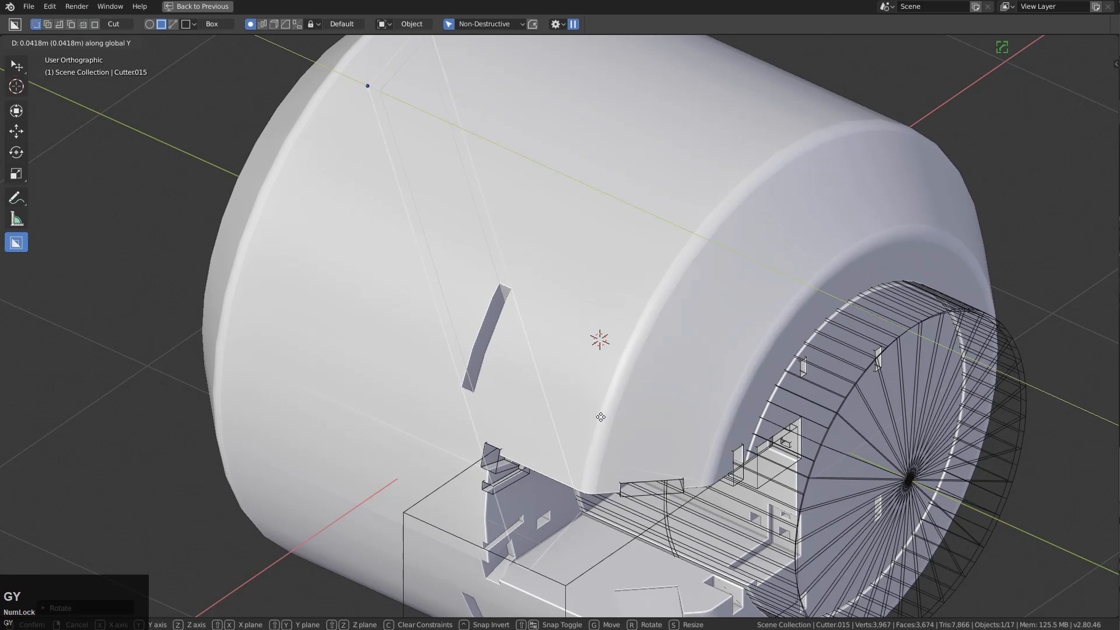
left_click(576, 423)
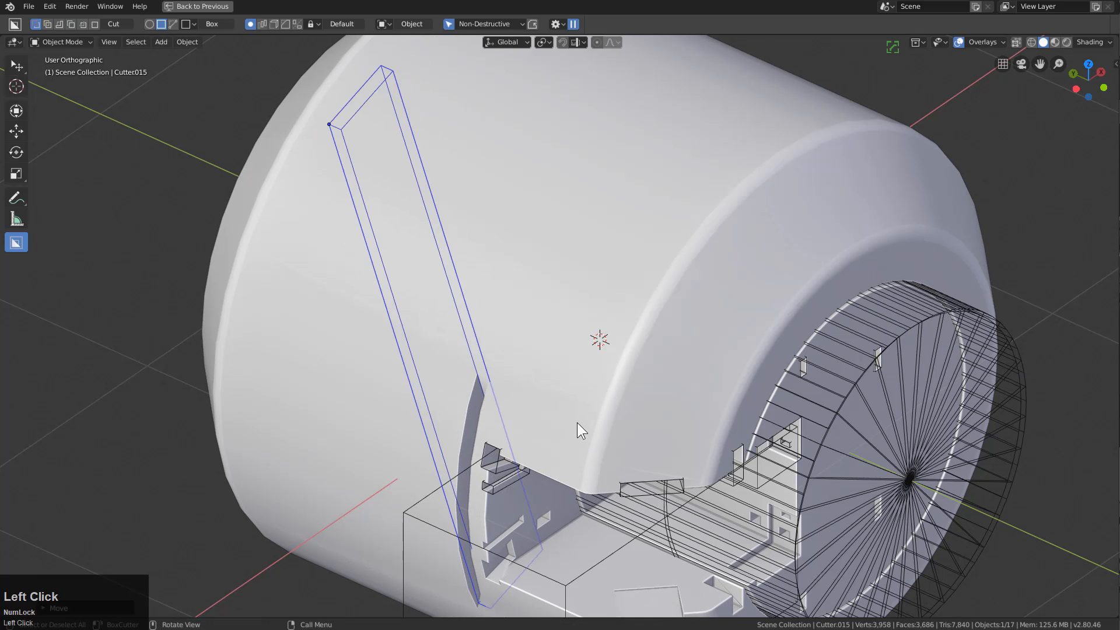
key("h")
- Select the main body and set its Auto Smooth angle to 30° in the HOps Helper's general options
left_click(625, 355)
scroll(625, 365, "down", 2)
middle_click_drag(625, 365, 646, 358)
key("grave")
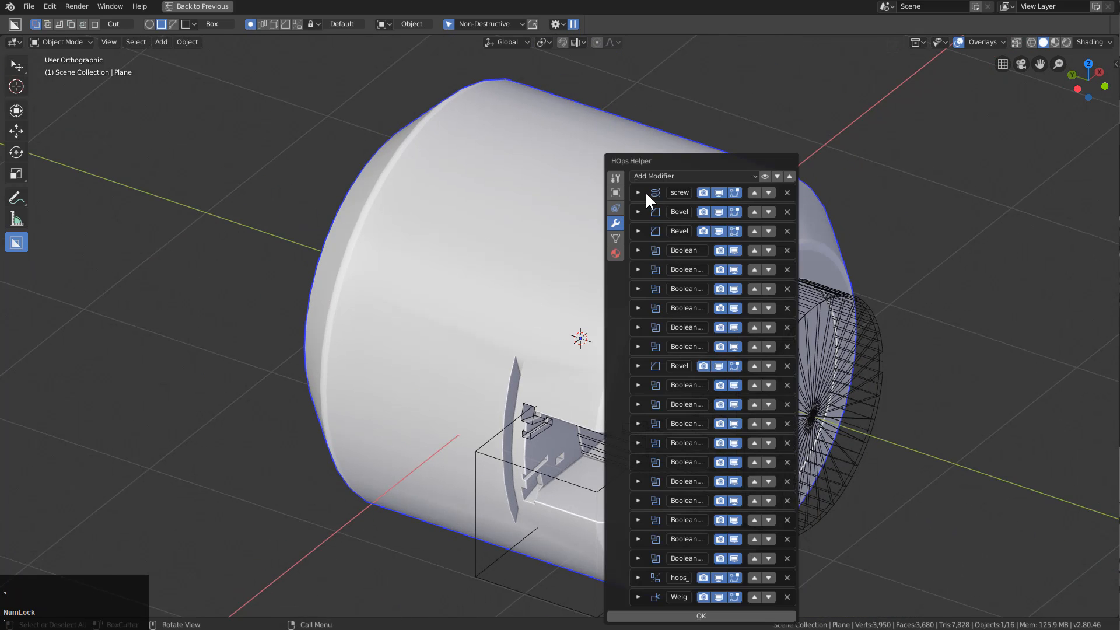
left_click(615, 177)
left_click(637, 179)
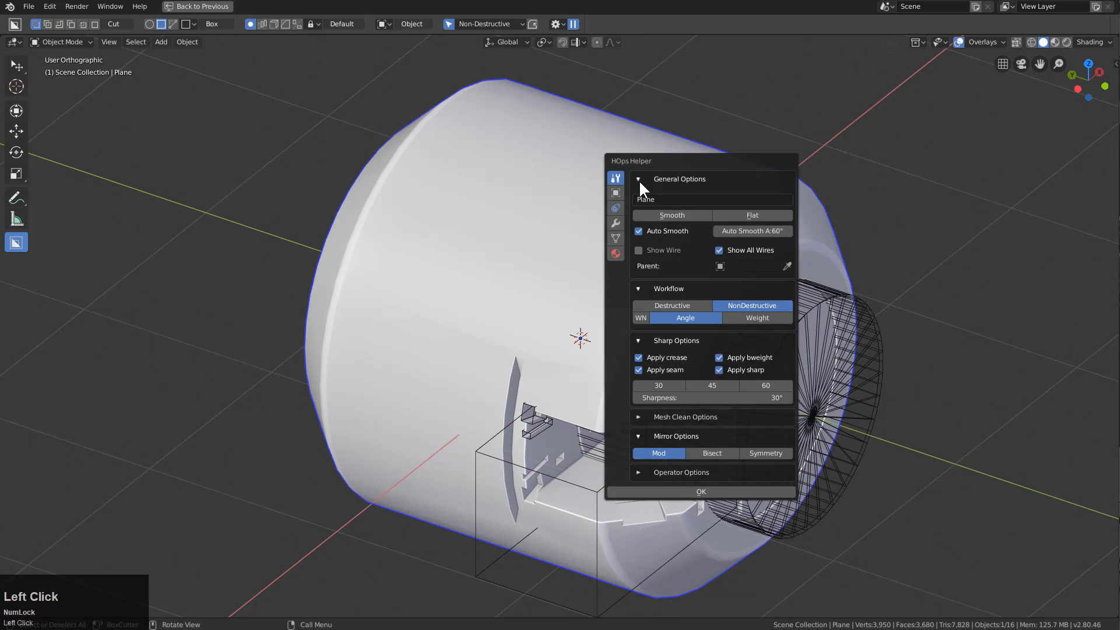
left_click(736, 231)
key("ctrl+a")
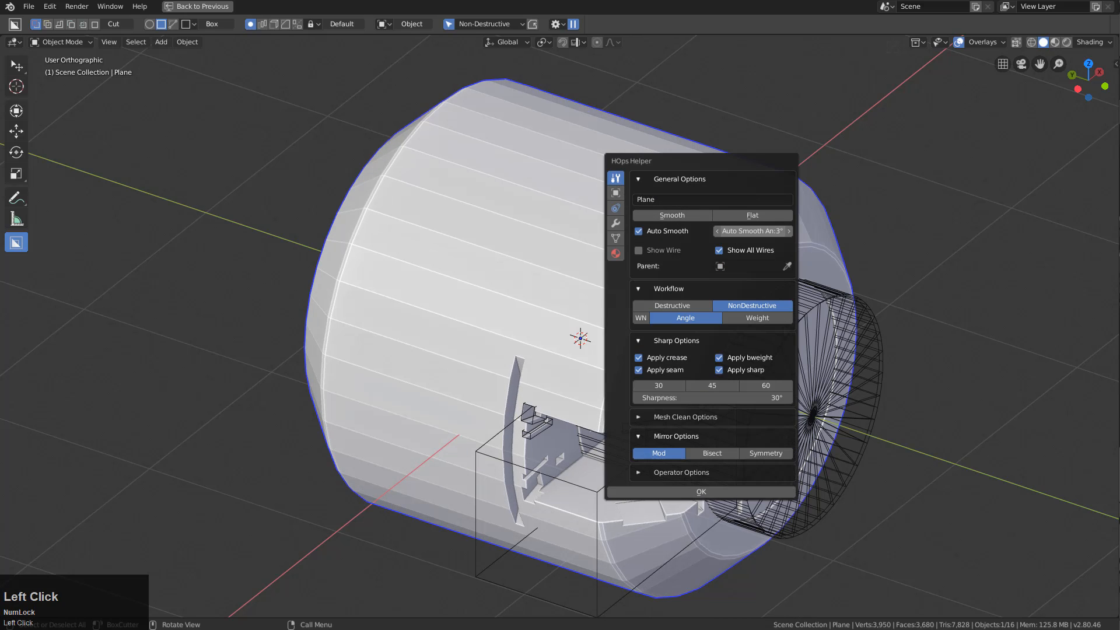
type("3d")
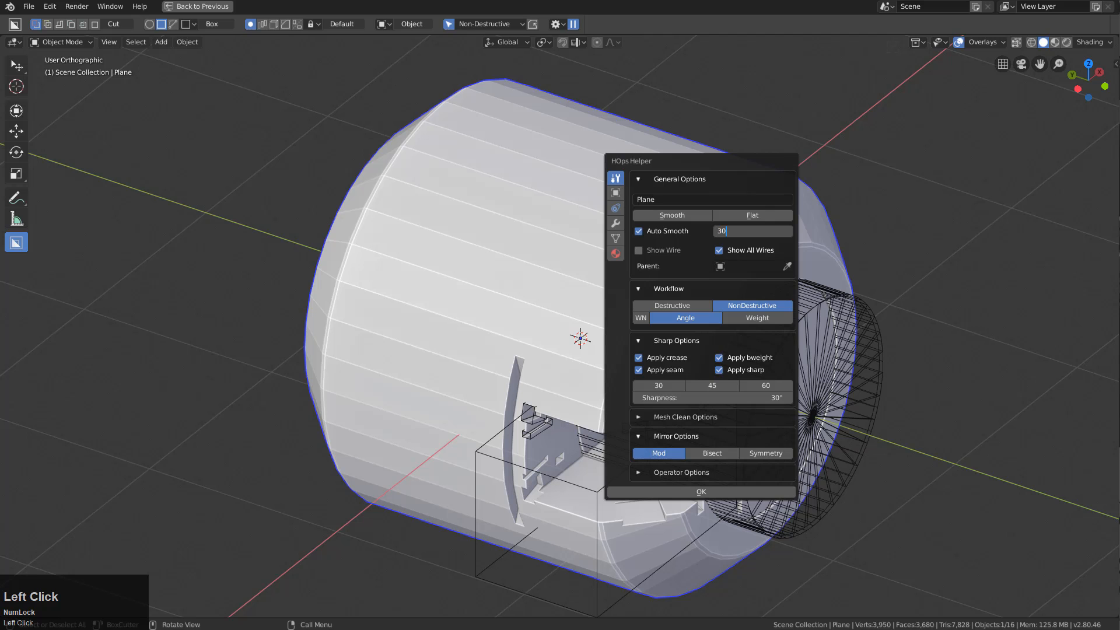
key("Return")
- Cut a small box recess into the notch's upper edge, between the rear corner and the existing rectangular recess
mouse_move(485, 327)
middle_mouse_down()
mouse_move(552, 368)
mouse_move(539, 341)
mouse_move(623, 367)
mouse_move(576, 351)
middle_mouse_up()
scroll(577, 351, "up", 4)
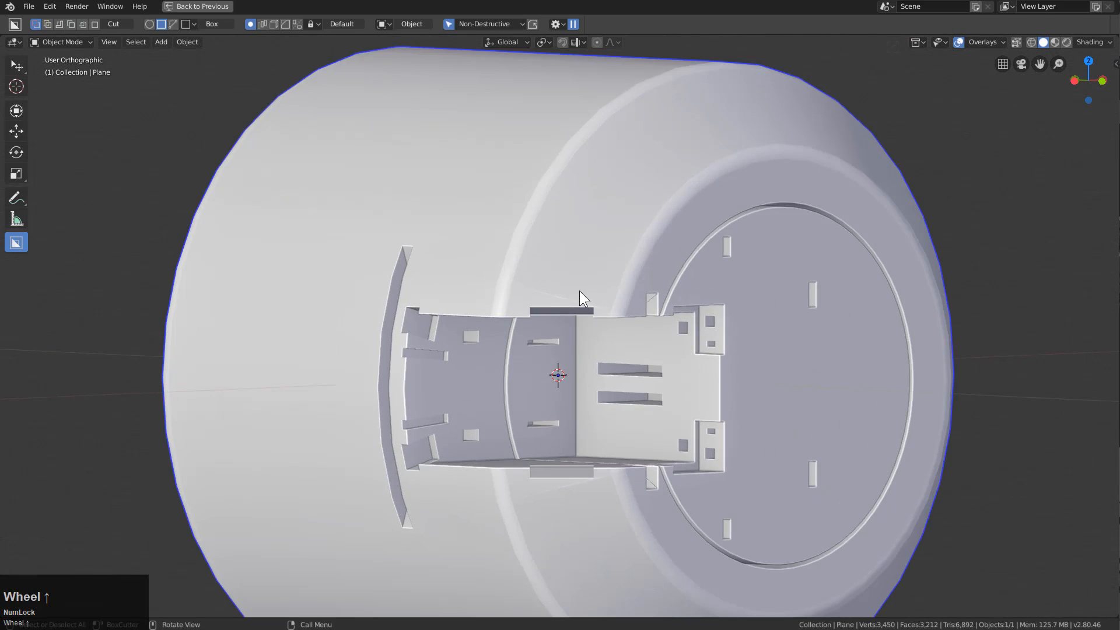
middle_click_drag(579, 290, 631, 306)
scroll(631, 306, "up", 4)
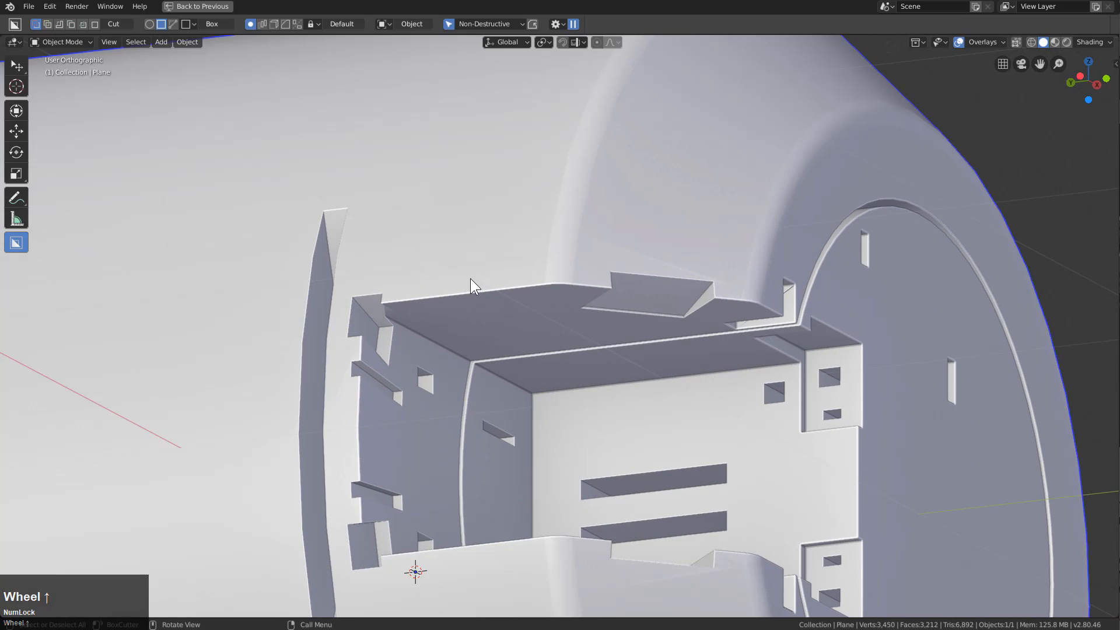
left_click_drag(470, 279, 537, 366)
- Tilt the new recess's cutter about the X axis and reposition it along X at the notch's upper edge
key("r")
key("x")
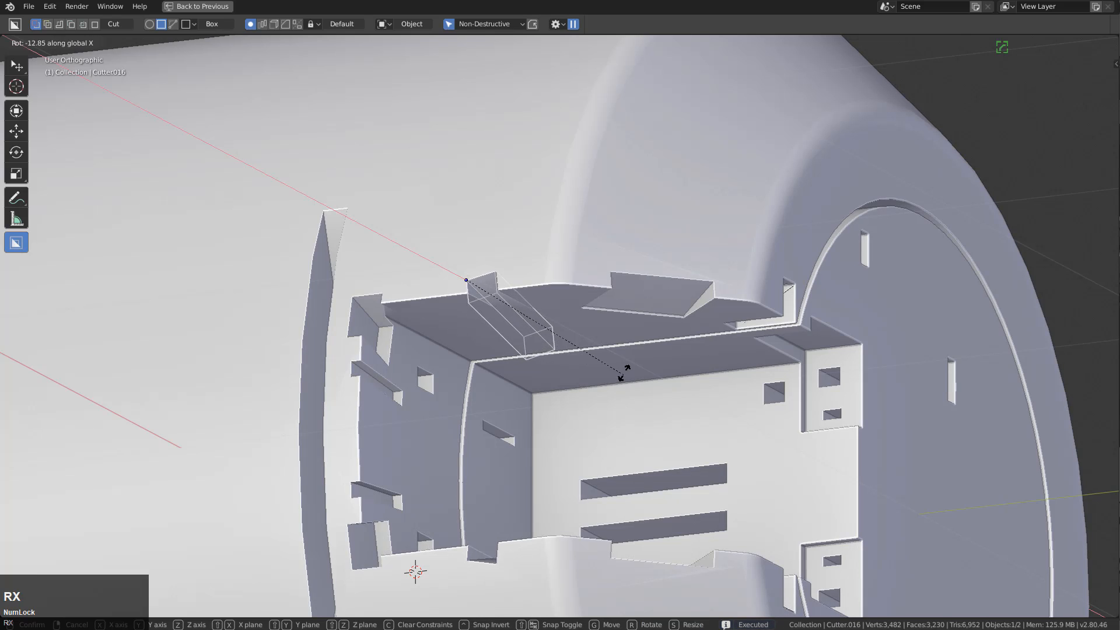
left_click(621, 363)
key("g")
key("y")
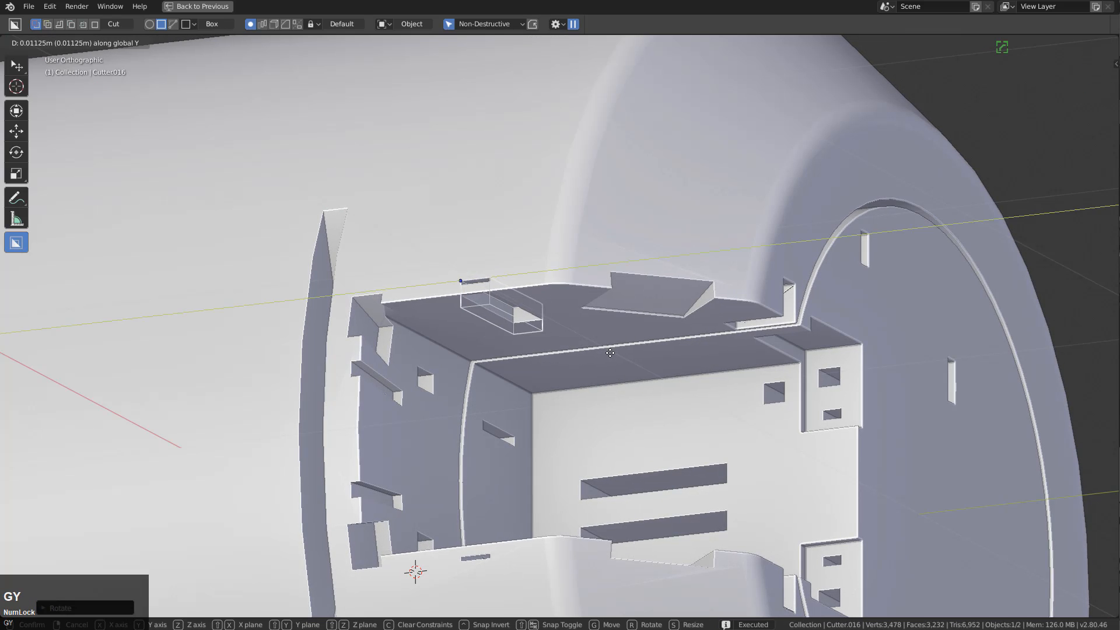
key("x")
left_click(601, 339)
- Reselect the body and cut a small rectangular slot into the outer surface just above the notch's upper recess
scroll(709, 390, "down", 5)
middle_click_drag(709, 389, 597, 384)
scroll(597, 383, "up", 3)
left_click(502, 340)
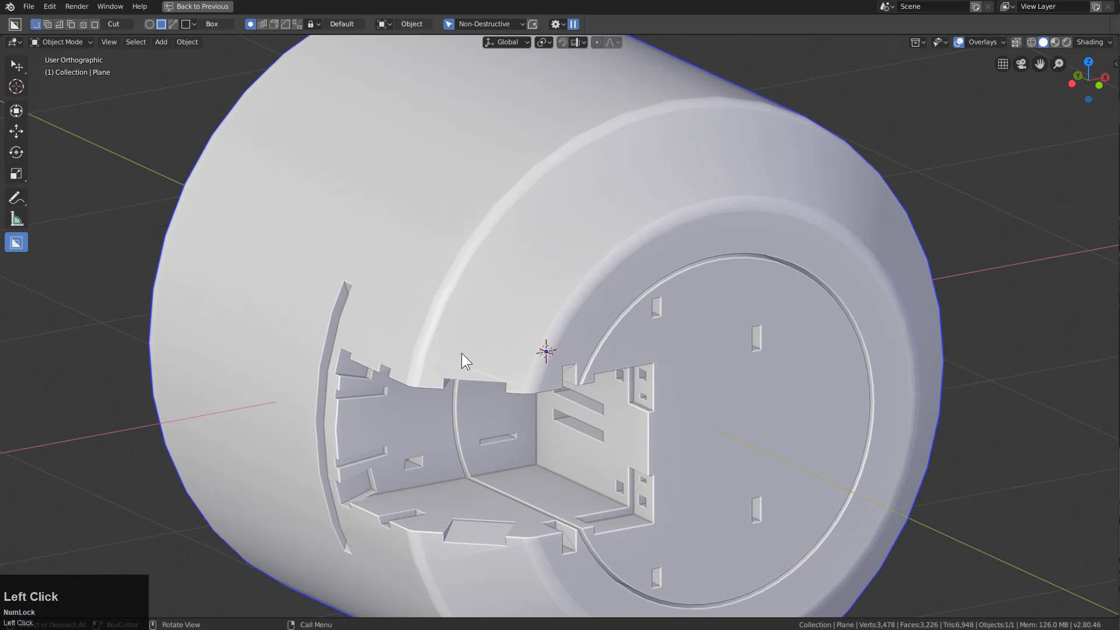
left_click_drag(460, 352, 537, 373)
- Cut two small square holes near the circular front panel's outer rim and a small recess beside the notch's corner recess
scroll(538, 374, "down", 3)
mouse_move(545, 376)
middle_mouse_down()
mouse_move(508, 379)
mouse_move(496, 365)
mouse_move(521, 349)
mouse_move(554, 378)
middle_mouse_up()
scroll(613, 333, "up", 3)
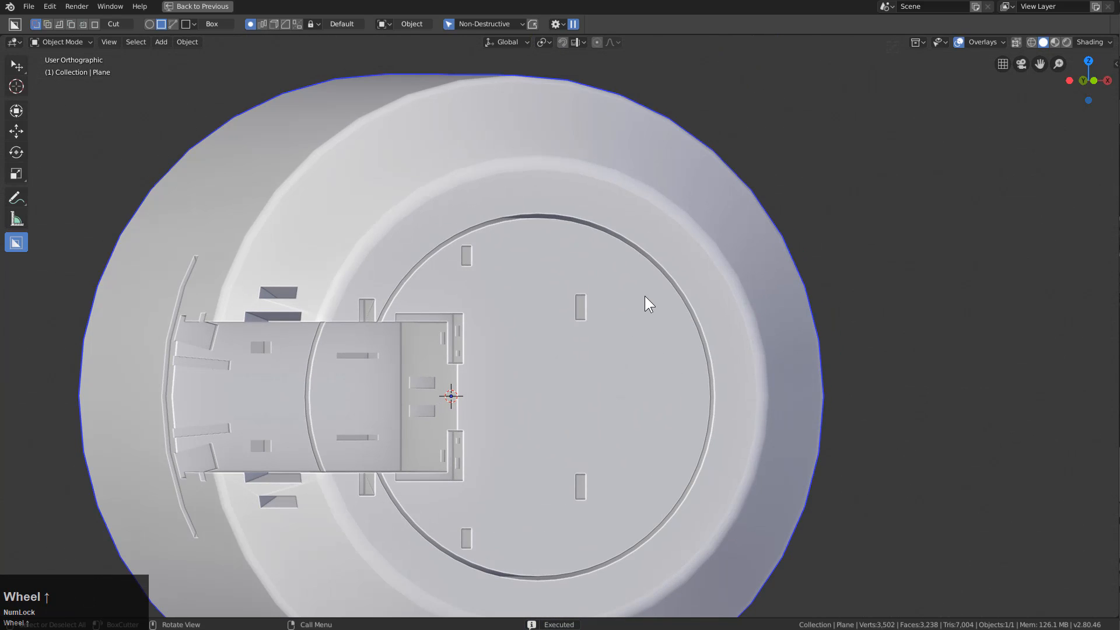
left_click_drag(645, 295, 652, 305)
left_click(628, 312)
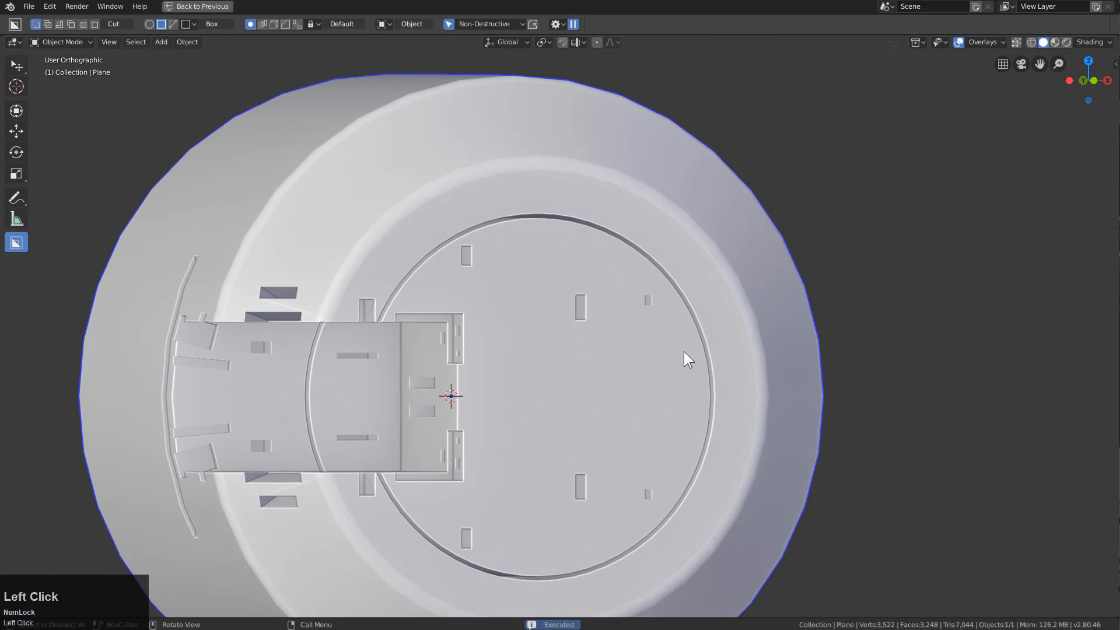
left_click_drag(686, 357, 694, 367)
left_click(647, 358)
left_click_drag(483, 335, 486, 360)
left_click(449, 351)
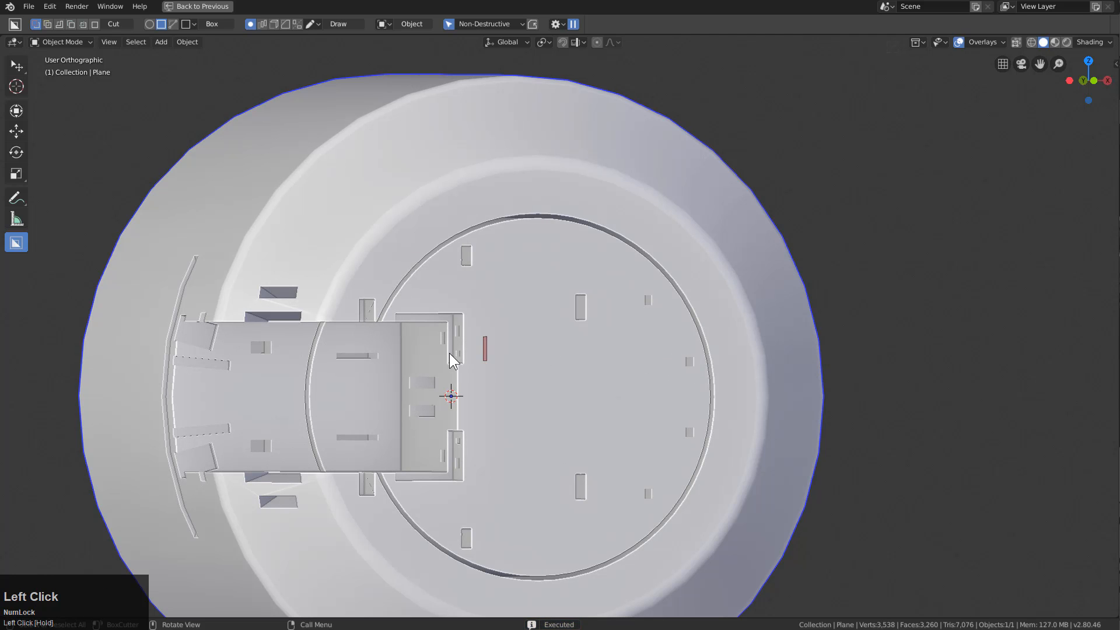
- Cut a tall narrow slot through the upper part of the front chamfer
scroll(466, 349, "down", 2)
middle_click_drag(503, 355, 520, 386)
scroll(555, 258, "up", 1)
left_click_drag(556, 259, 550, 131)
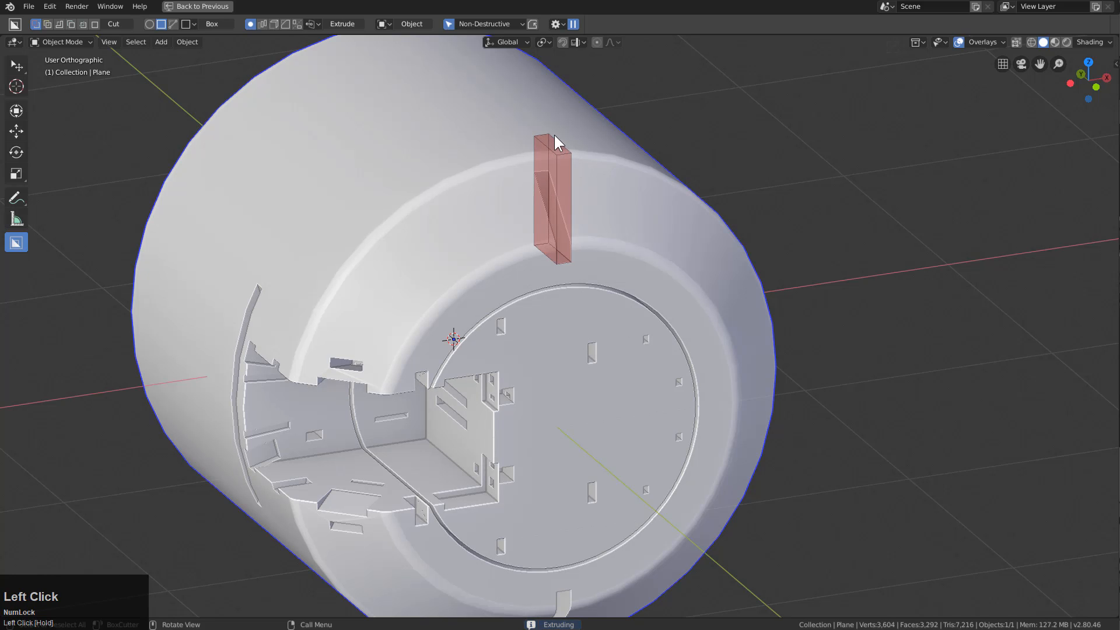
left_click(574, 159)
- Review the order of the body's modifier stack in the HOps Helper
scroll(578, 303, "down", 2)
middle_click_drag(580, 363, 662, 370)
key("ctrl+grave")
left_click(640, 348)
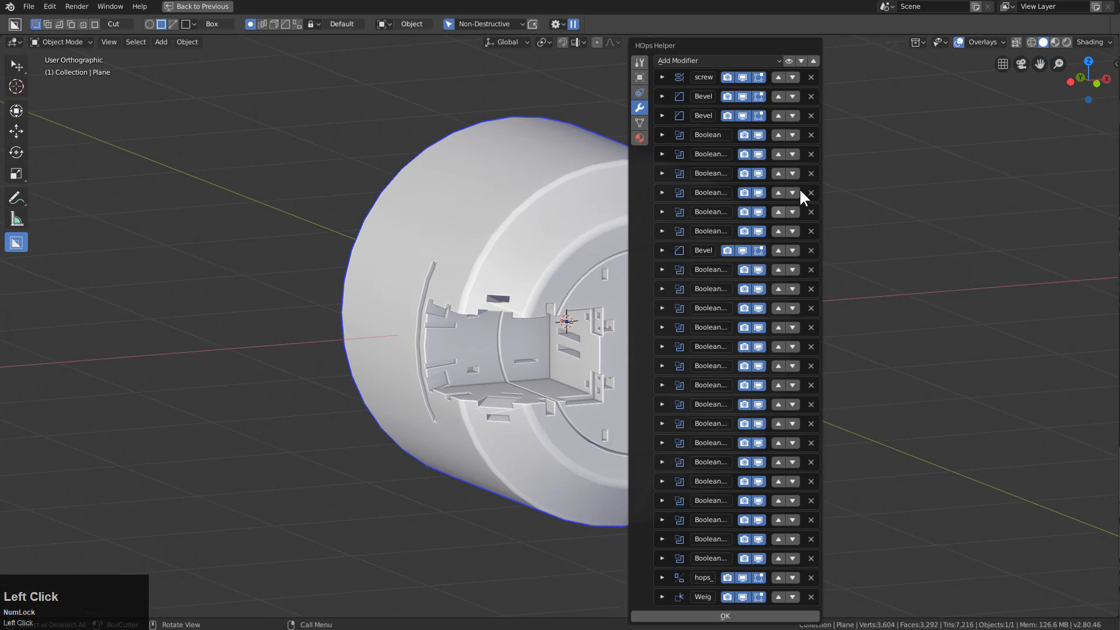
key("Escape")
middle_click_drag(718, 313, 723, 313)
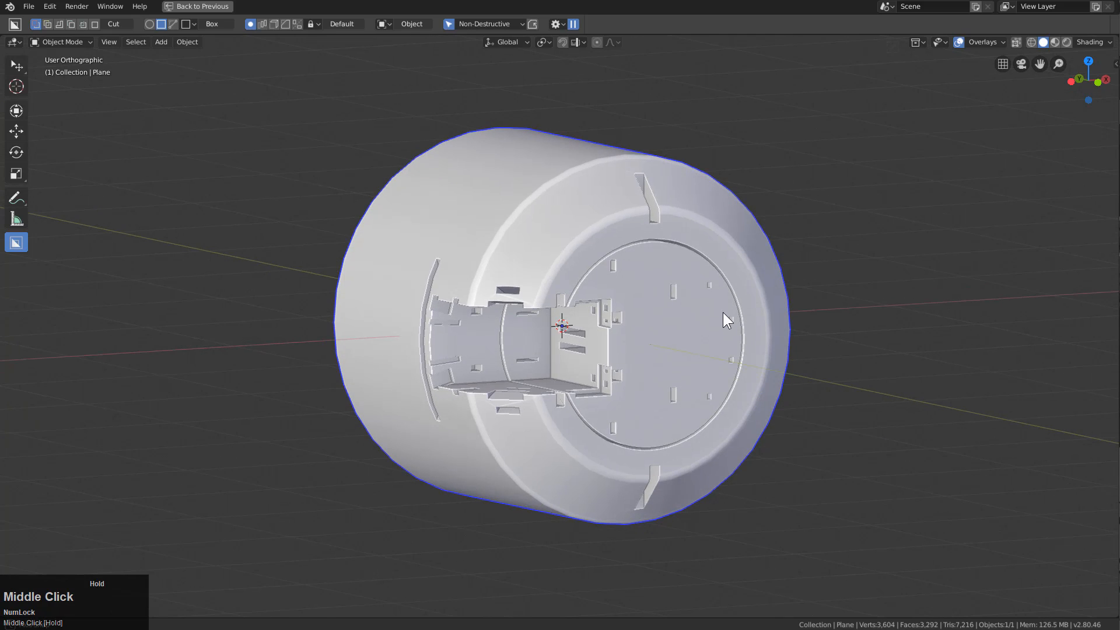
- Switch the viewport's solid shading lighting to MatCap
left_click(1090, 42)
left_click(1048, 82)
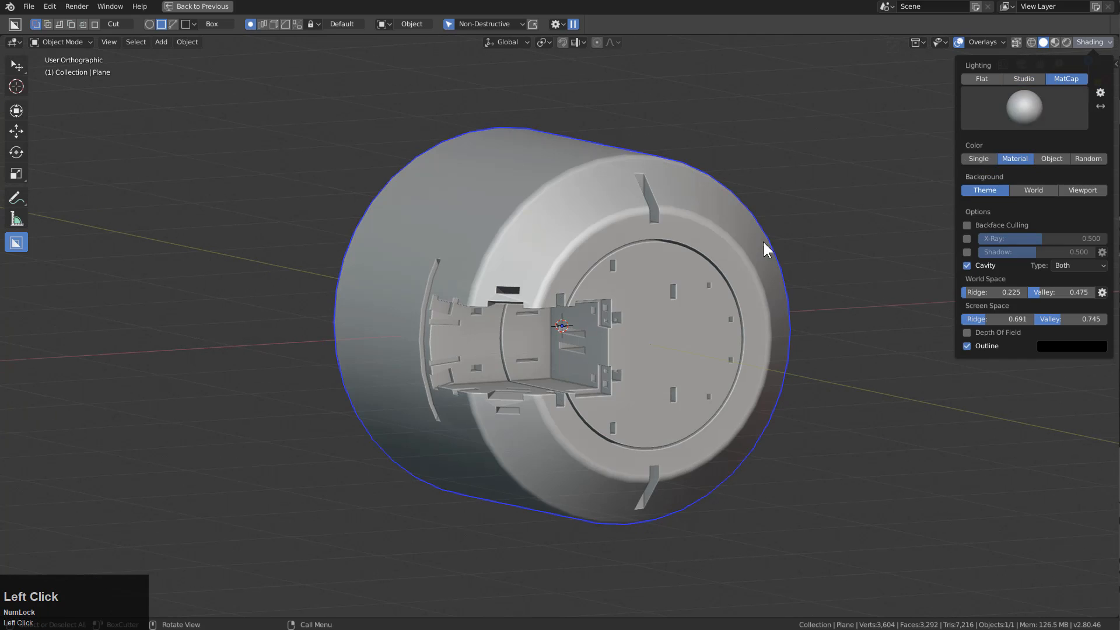
mouse_move(764, 247)
middle_mouse_down()
mouse_move(703, 285)
mouse_move(705, 310)
mouse_move(788, 300)
middle_mouse_up()
- Step through the body's whole modifier stack with Hard Ops Modifier Scroll, from the base plane to the Weighted Normal
key("q")
mouse_move(810, 295)
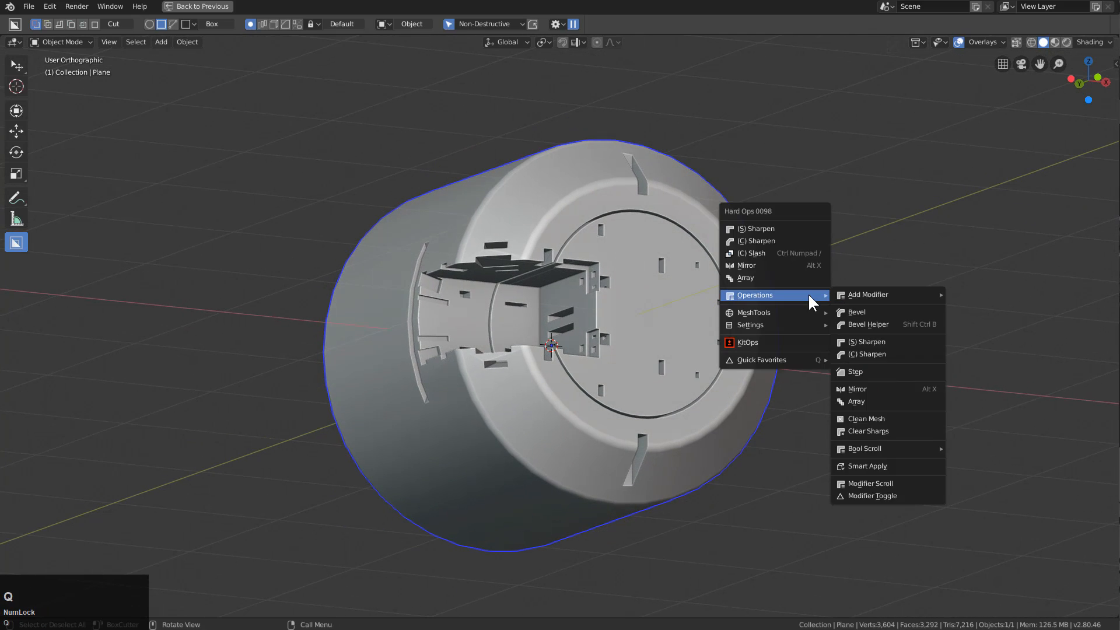
left_click(883, 485)
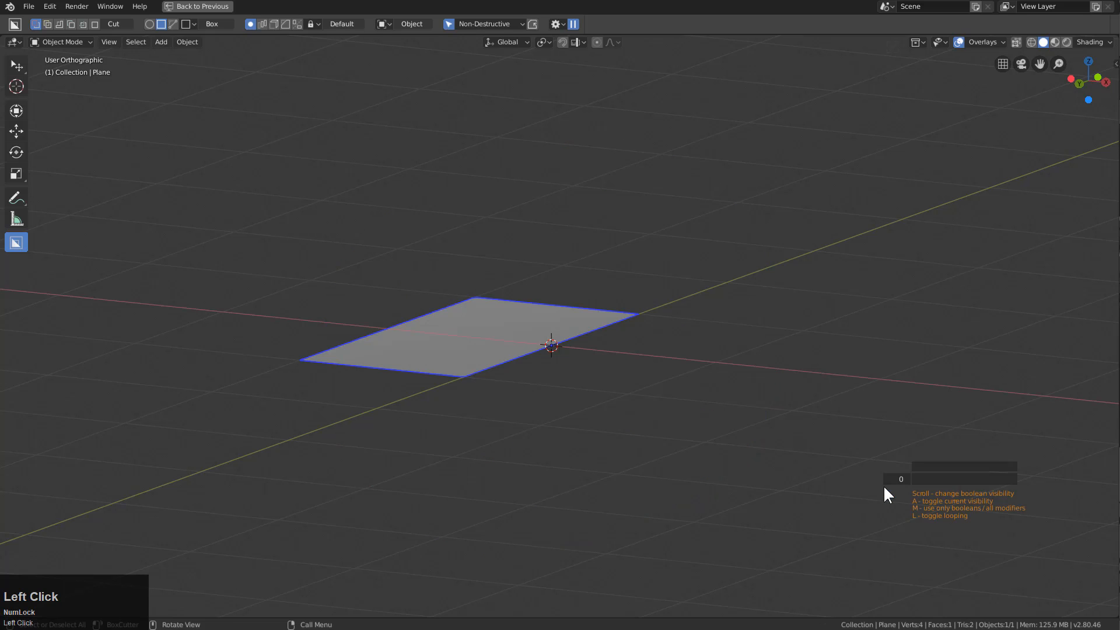
scroll(764, 316, "up", 7)
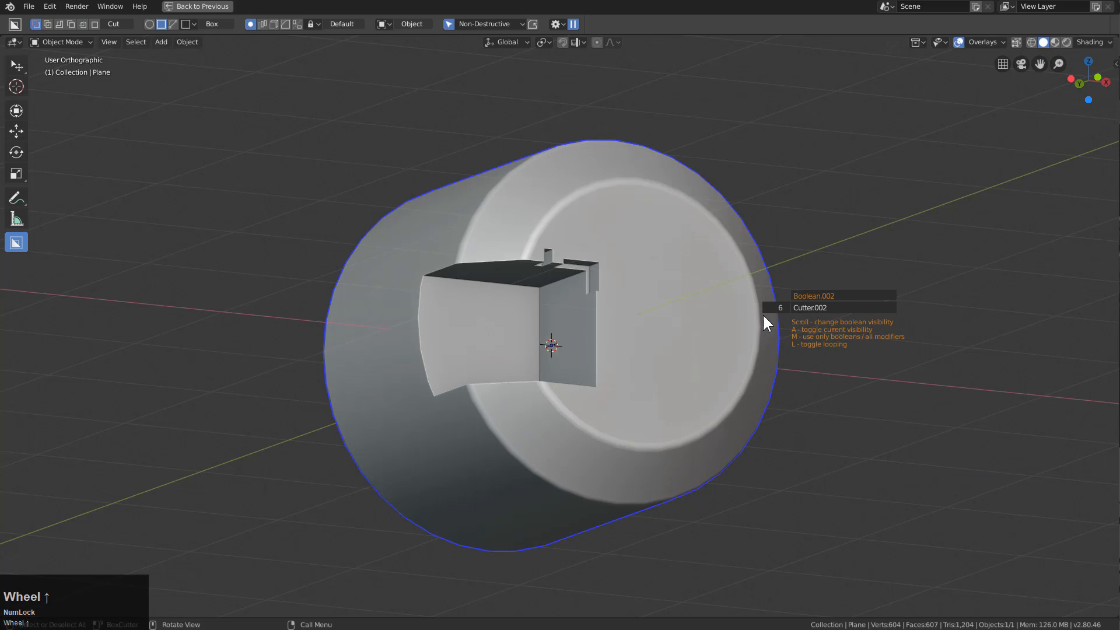
scroll(764, 317, "up", 4)
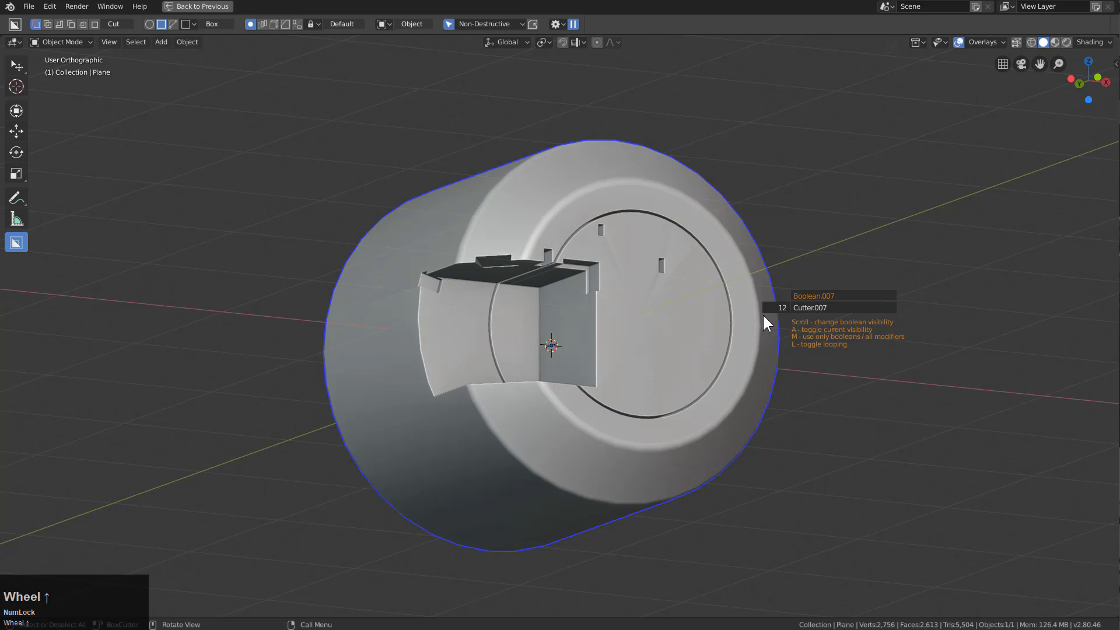
scroll(764, 322, "up", 4)
scroll(763, 317, "up", 10)
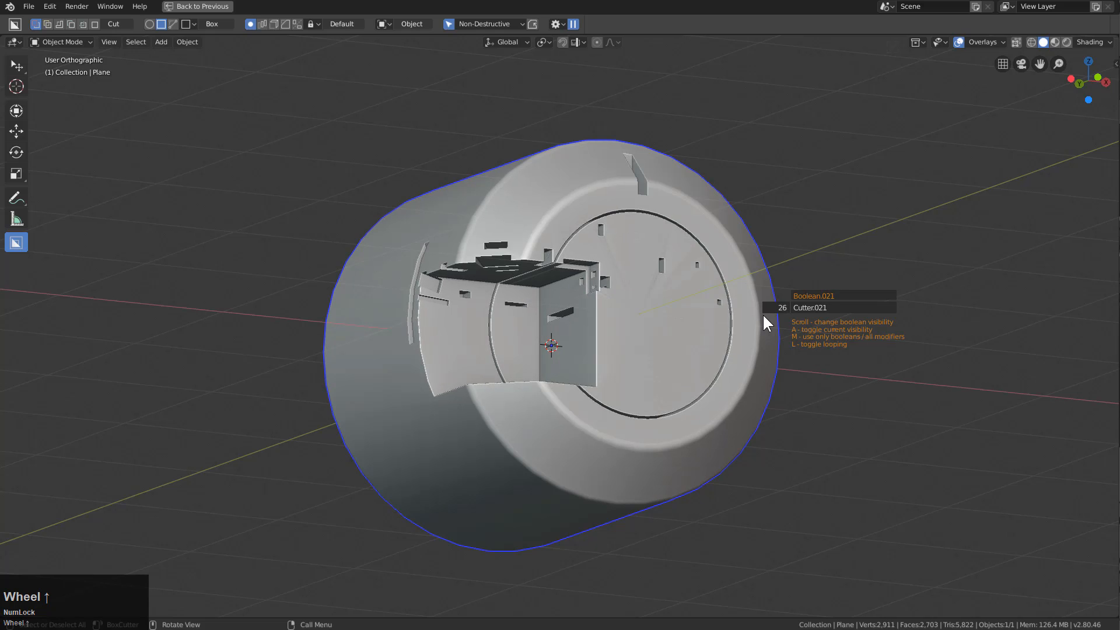
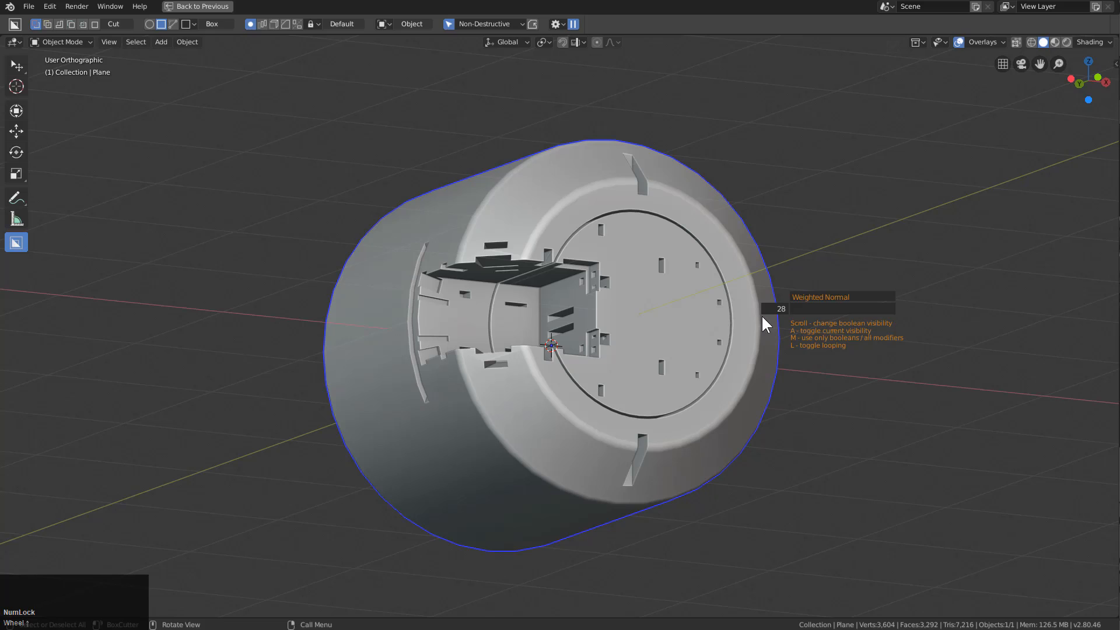
right_click(761, 314)
- Add a mesh plane through the middle of the cylinder and rotate it 90 degrees about the X axis
middle_click_drag(688, 313, 725, 352)
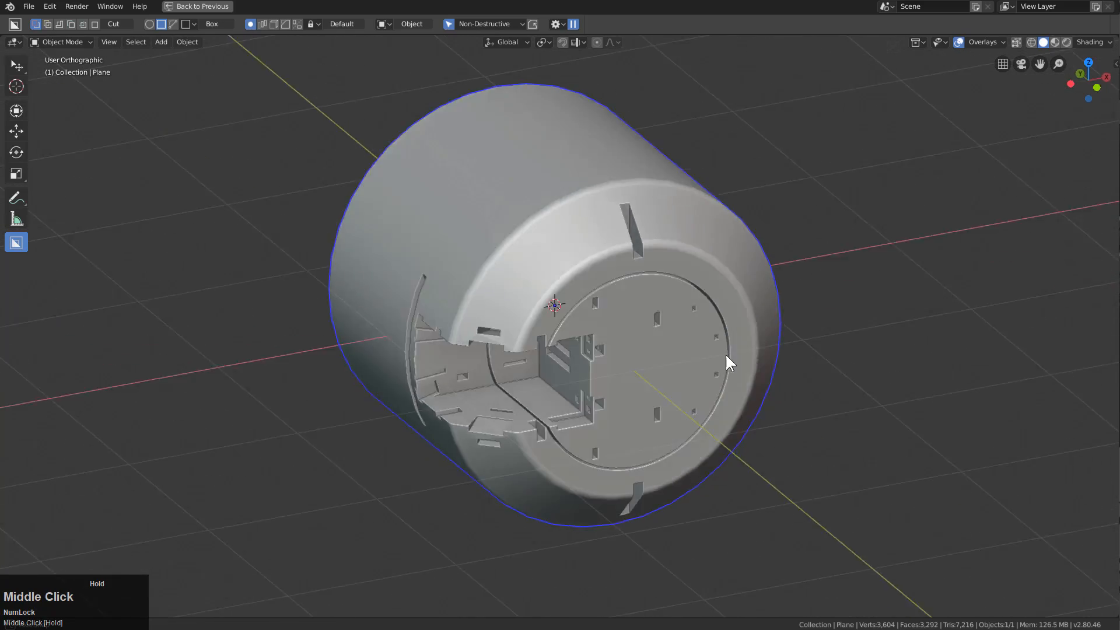
scroll(830, 349, "up", 2)
middle_click_drag(830, 349, 669, 334)
scroll(665, 325, "down", 2)
scroll(699, 333, "down", 1)
scroll(701, 334, "up", 2)
key("shift+a")
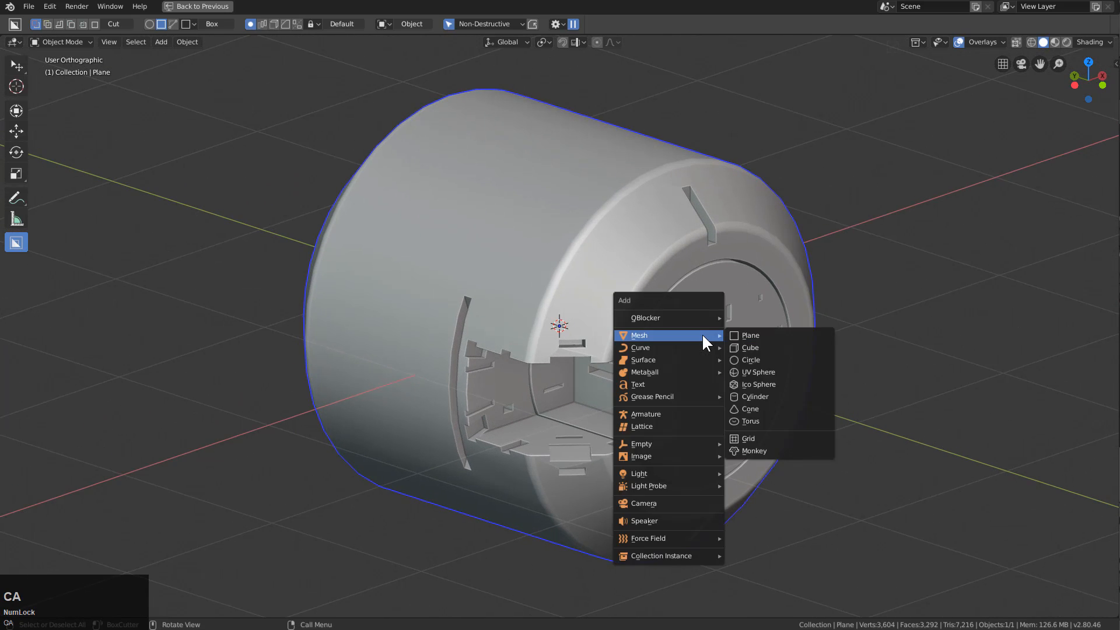
left_click(733, 335)
key("r")
key("x")
key("9")
key("0")
key("Return")
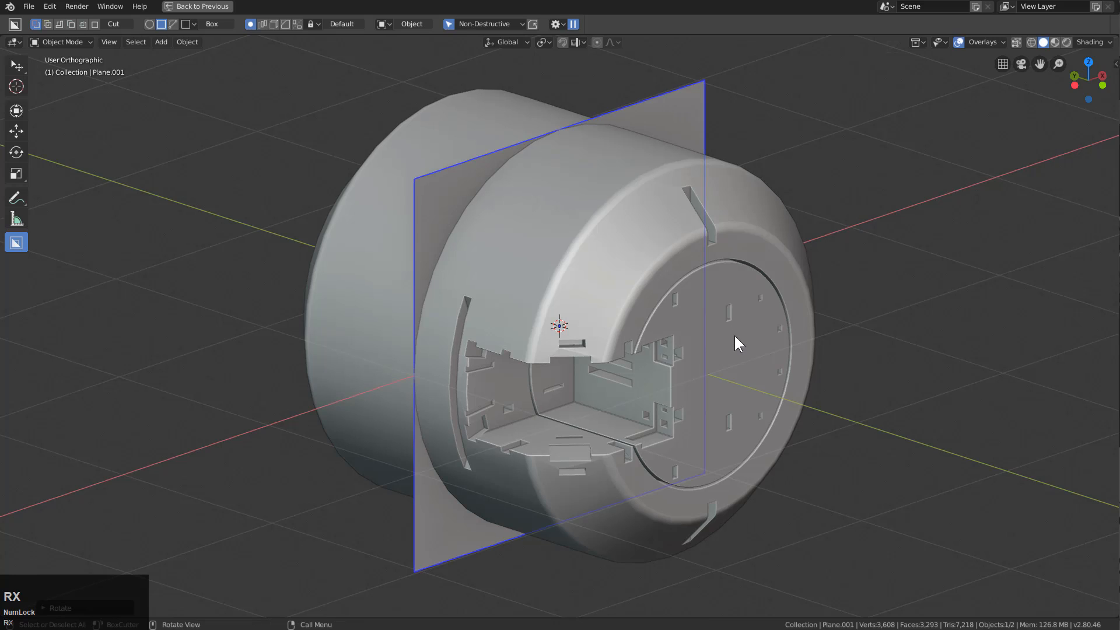
- Thicken the upright plane to about 0.022 with Hard Ops Adjust Thickness and scale it up beyond the cylinder's outline
key("q")
left_click(712, 318)
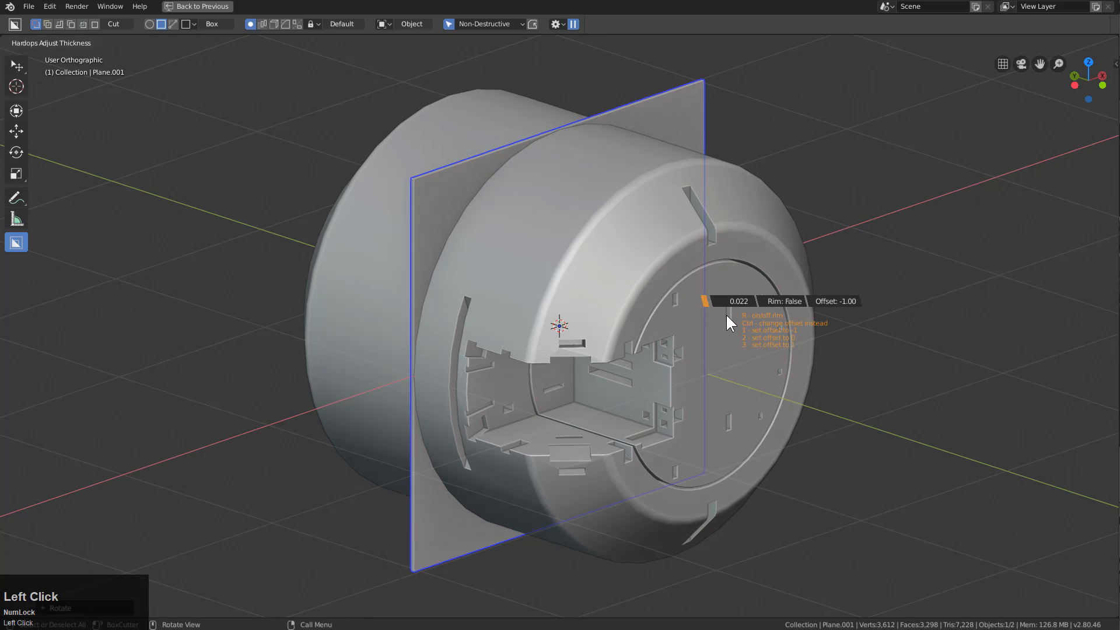
left_click(724, 313)
key("s")
left_click(742, 402)
- Shift the plate along Y just behind the side cutout and subtract it from the body as a boolean ring groove
key("g")
key("x")
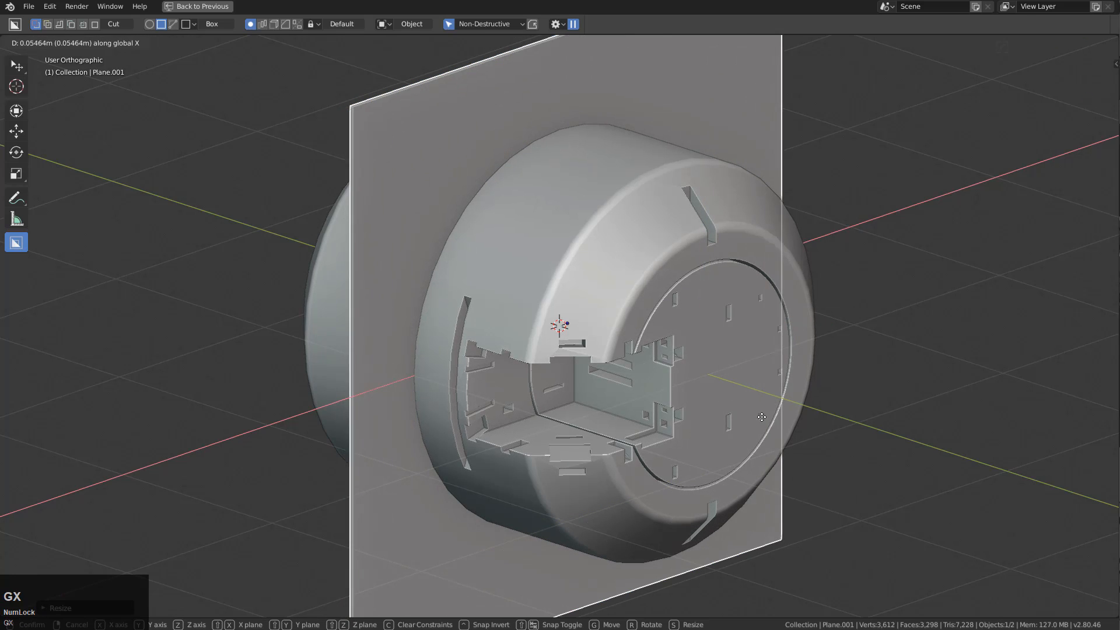
key("y")
left_click(603, 275)
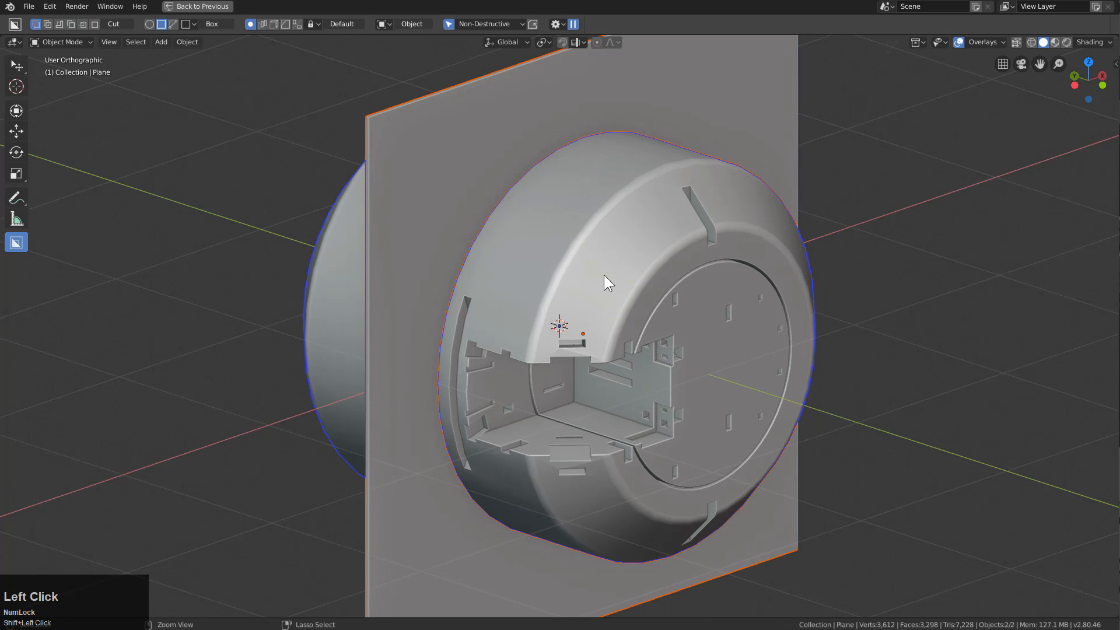
scroll(604, 275, "down", 3)
- Reduce the plate cutter's thickness to about 0.014 for a finer ring groove and adjust its position along Y
left_click(605, 128)
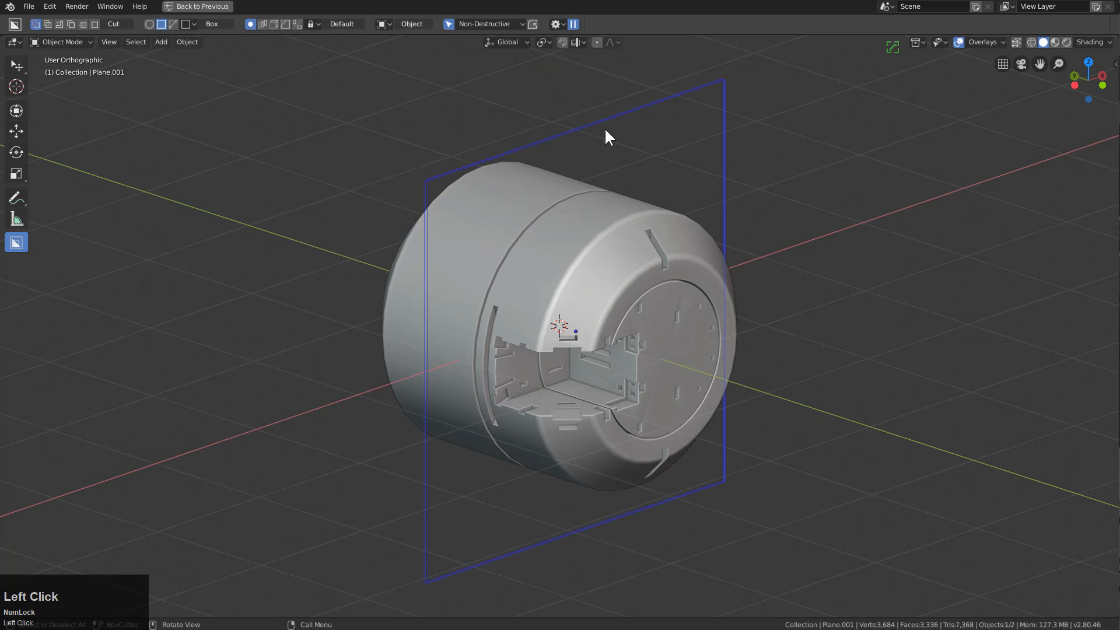
key("q")
left_click(603, 129)
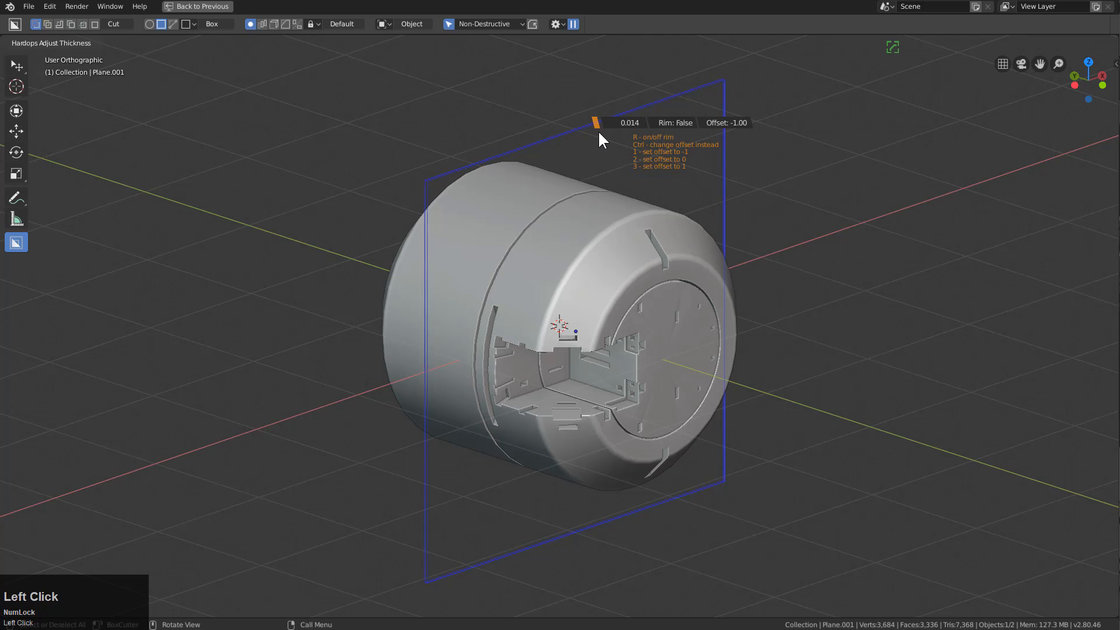
left_click(598, 134)
scroll(610, 250, "up", 2)
key("g")
key("y")
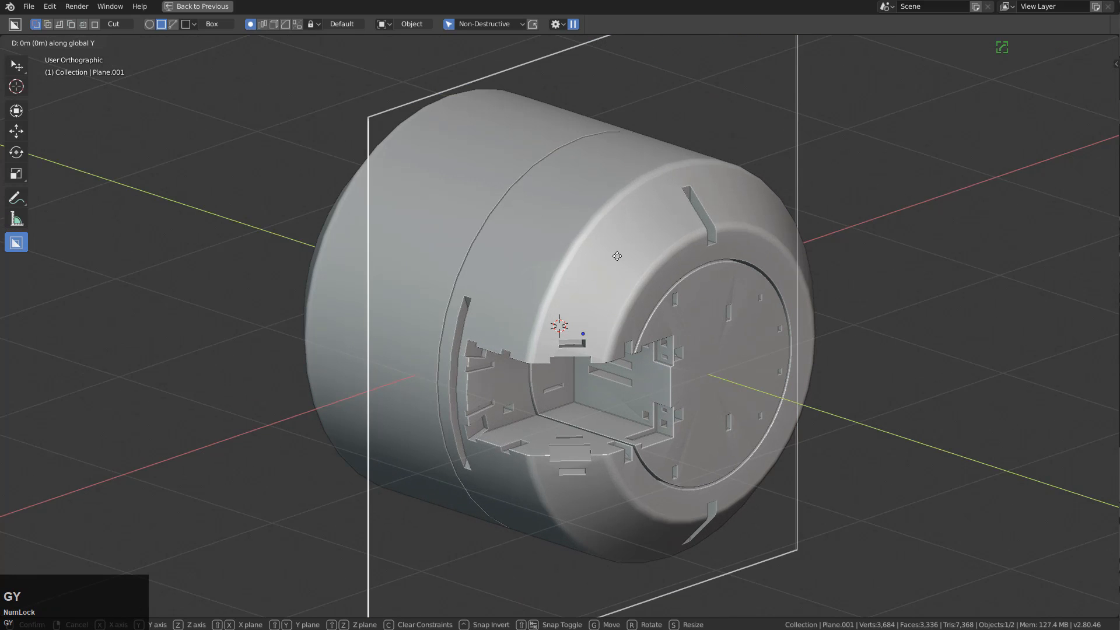
left_click(614, 253)
scroll(620, 291, "down", 2)
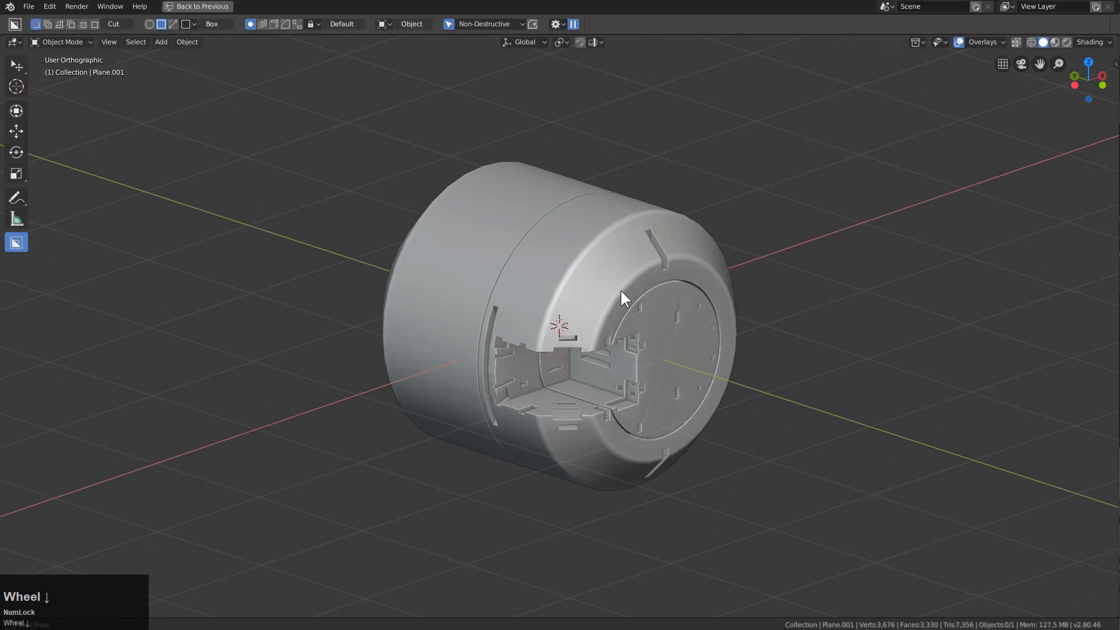
- Move the body's newest Boolean above the Weighted Normal and the hops mirror modifier in the HOps Helper
middle_click_drag(621, 290, 606, 288)
scroll(607, 288, "up", 2)
left_click(583, 279)
key("ctrl+grave")
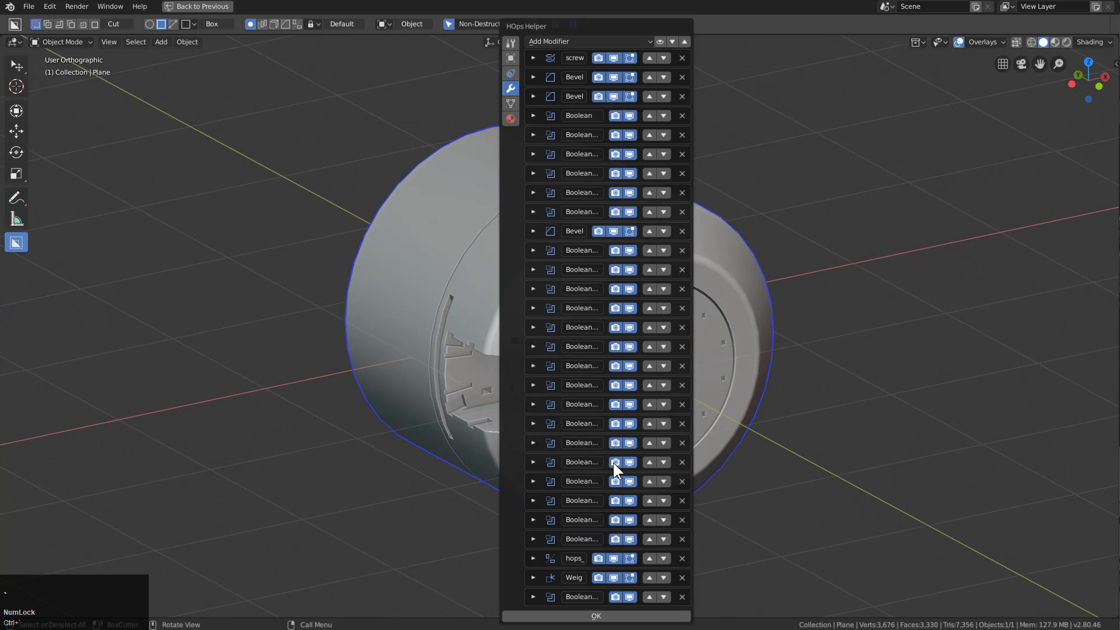
left_click(650, 594)
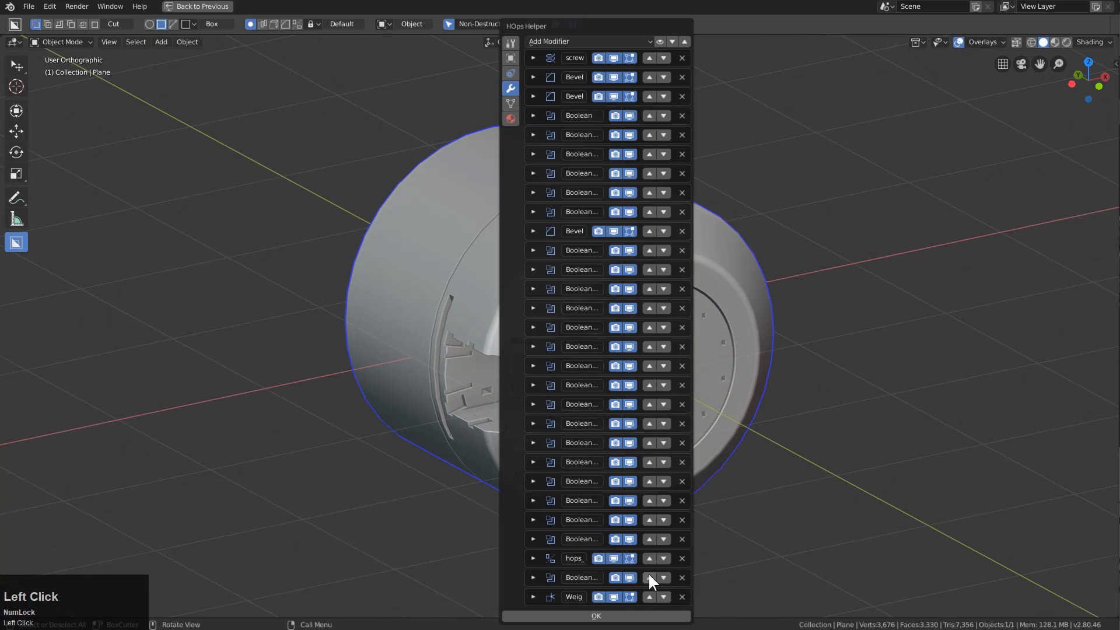
left_click(649, 575)
- In the see-through top view, draw a BoxCutter box over the cylinder's side opposite the cutout, between the ring groove and front chamfer
middle_click_drag(750, 339, 670, 320)
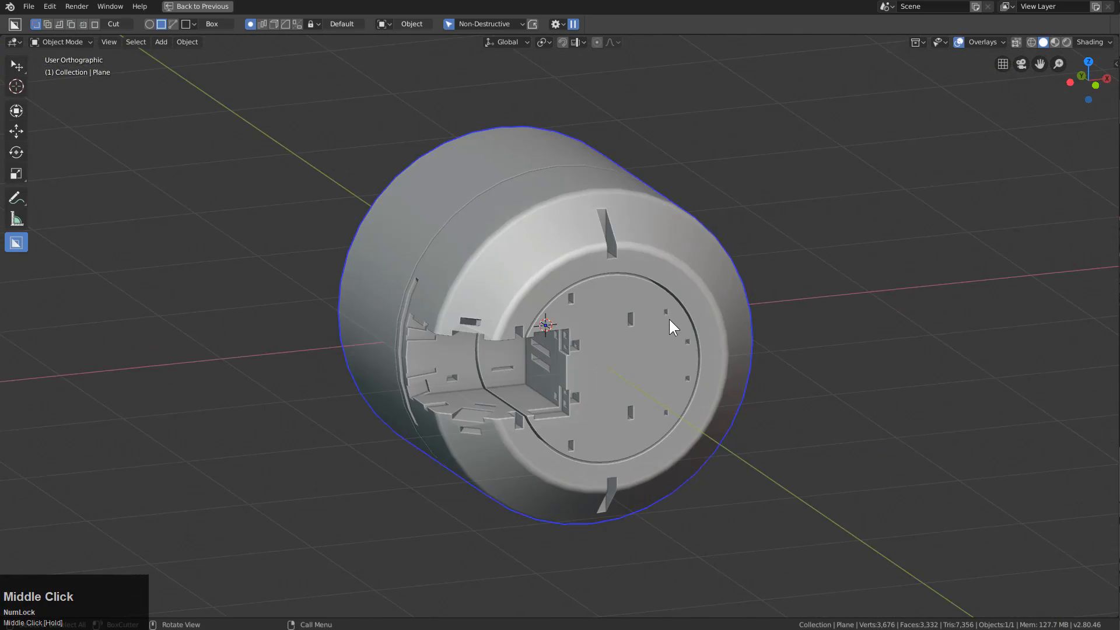
key("z")
scroll(758, 411, "up", 2)
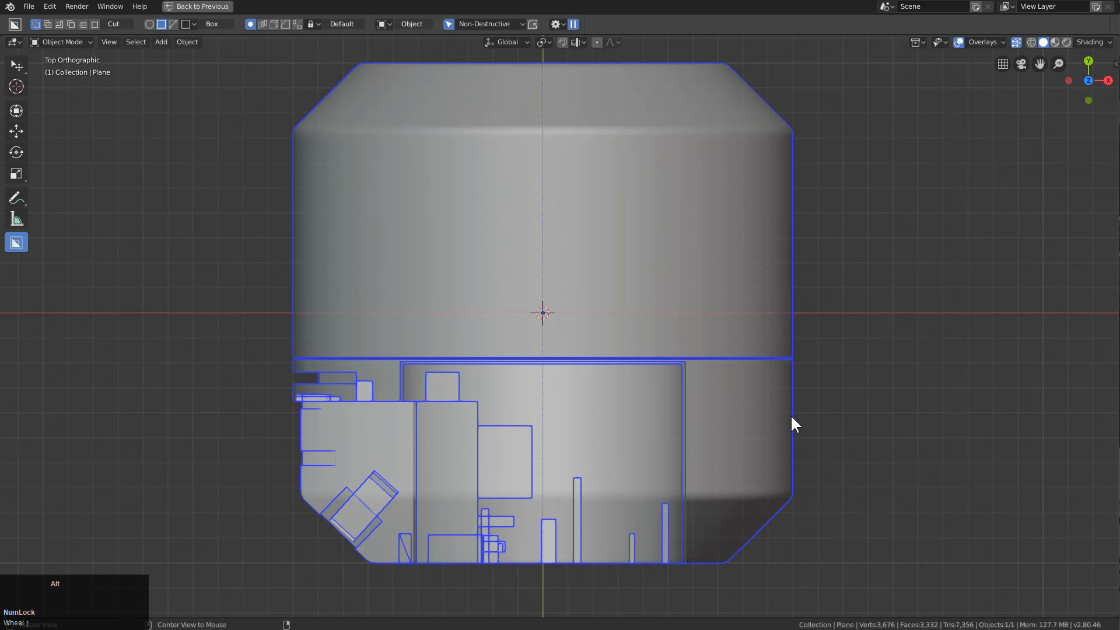
key("w")
left_click_drag(816, 382, 691, 469)
- Switch the drawn box to Inset mode, lock its shape and execute the inset cut on the body
middle_click(690, 446)
middle_click_drag(690, 446, 712, 467)
key("i")
key("Tab")
middle_click_drag(744, 434, 750, 419)
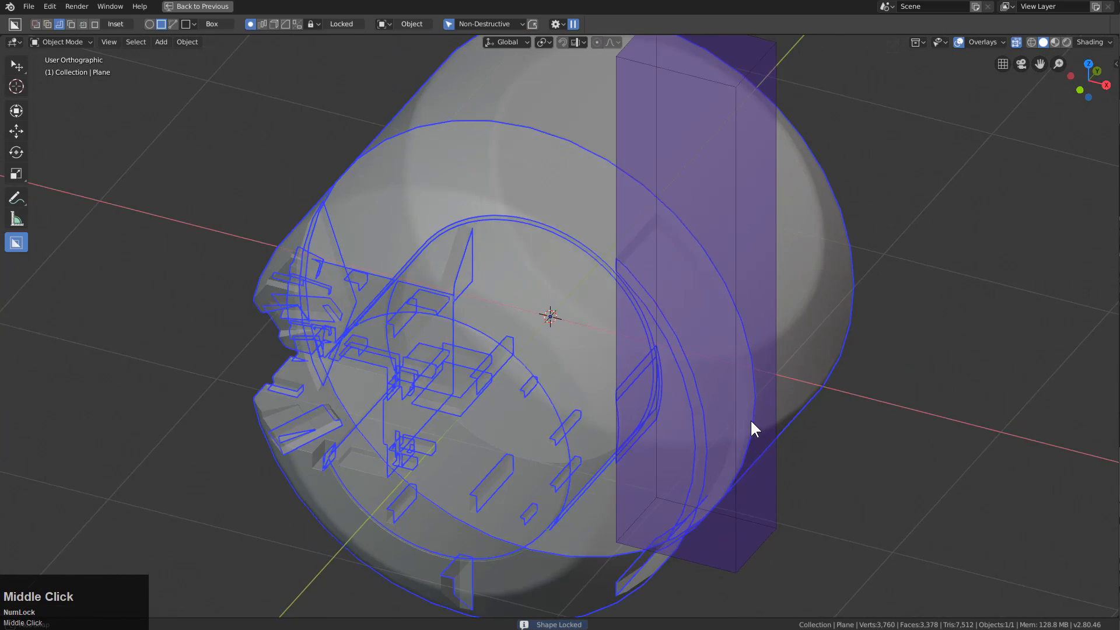
scroll(747, 396, "up", 2)
left_click(730, 379, "shift")
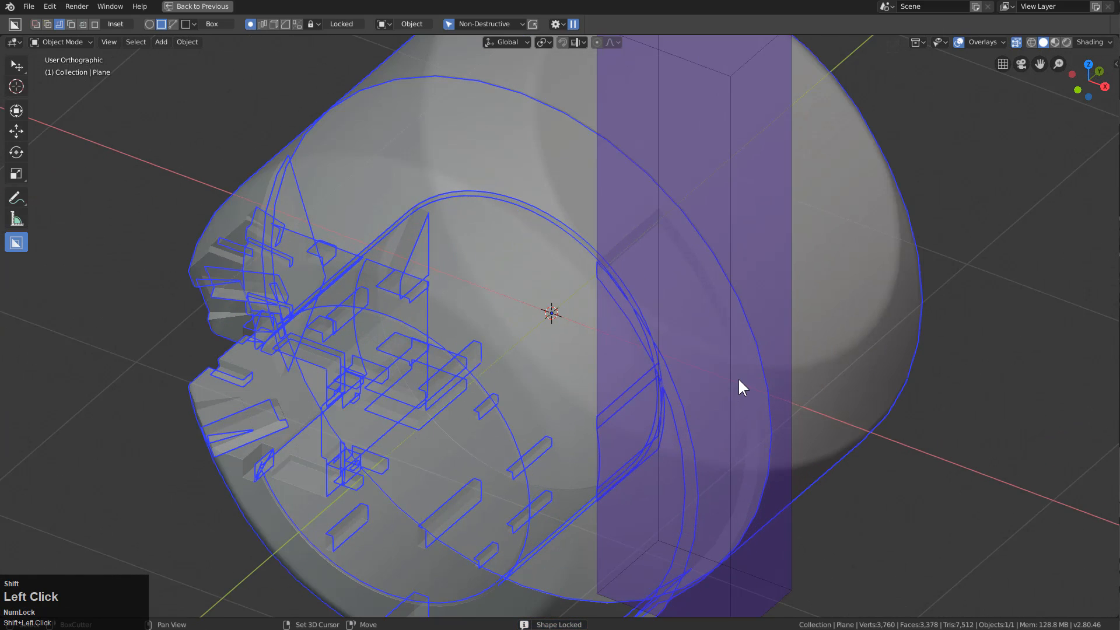
key("space")
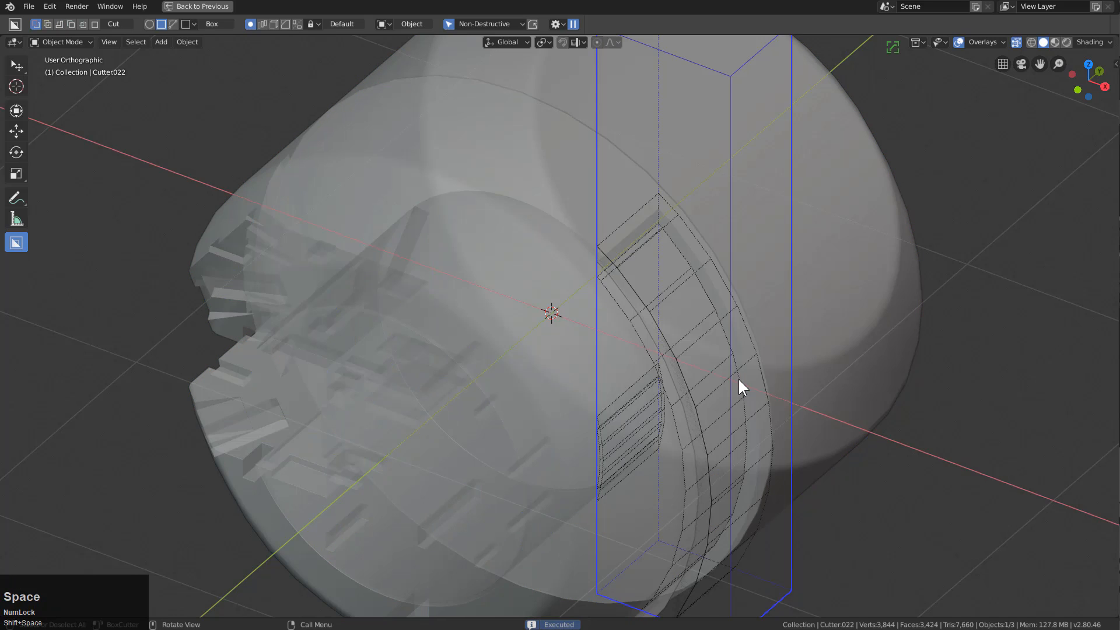
- Reduce the Inset object's thickness with Hard Ops Adjust Thickness to make the curved side recess shallower
middle_click_drag(739, 386, 428, 310)
scroll(493, 334, "up", 3)
middle_click_drag(491, 326, 403, 260)
left_click(394, 254)
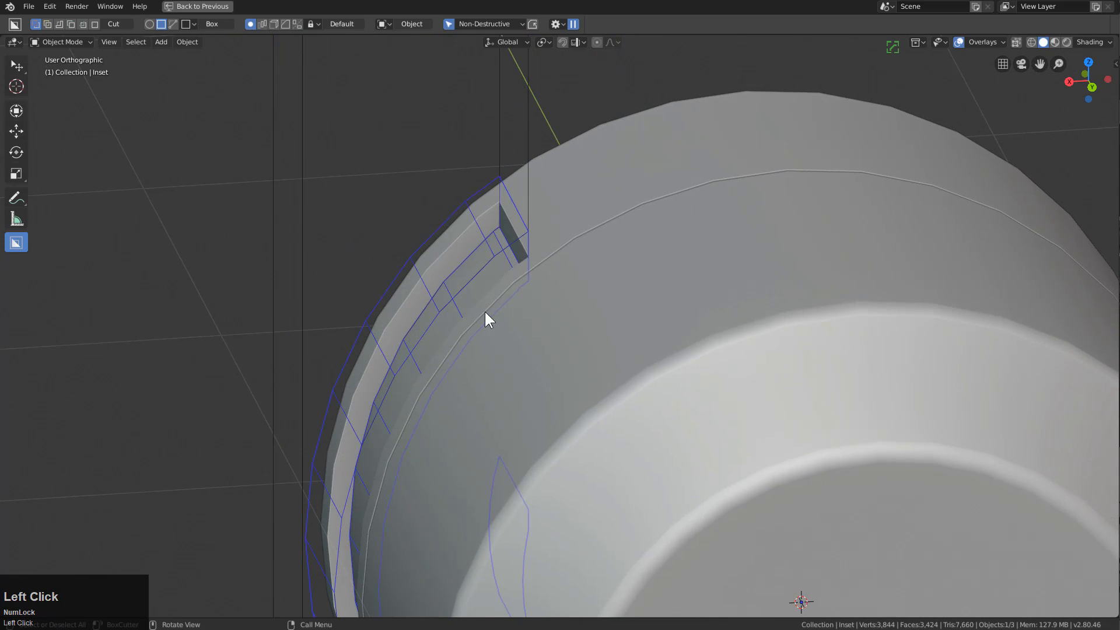
scroll(677, 330, "up", 3)
key("q")
left_click(668, 332)
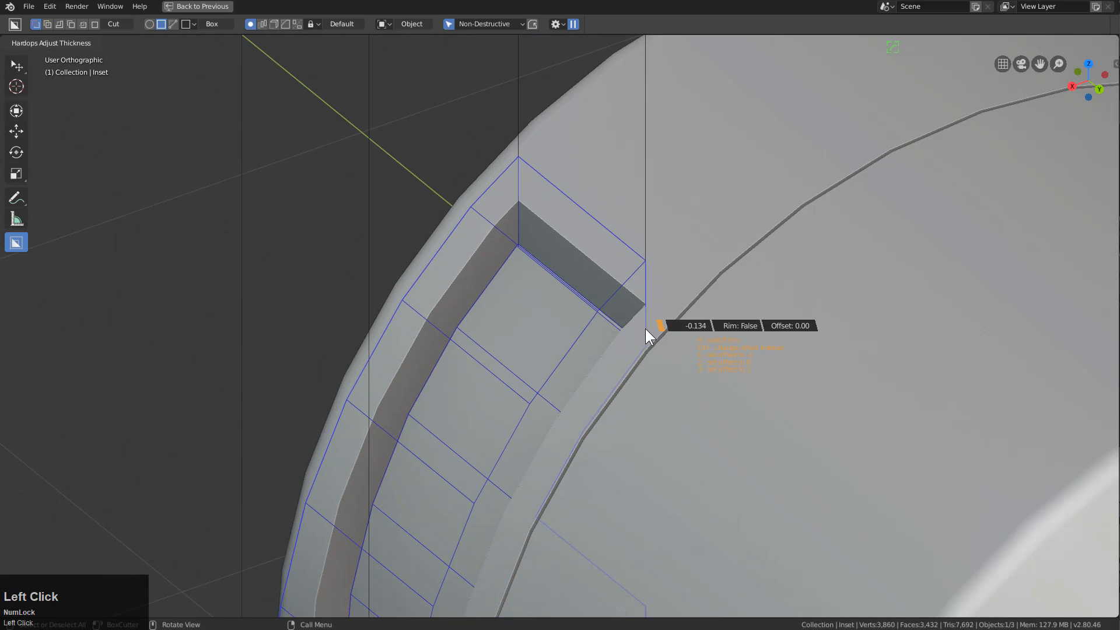
left_click(694, 345)
scroll(653, 345, "down", 5)
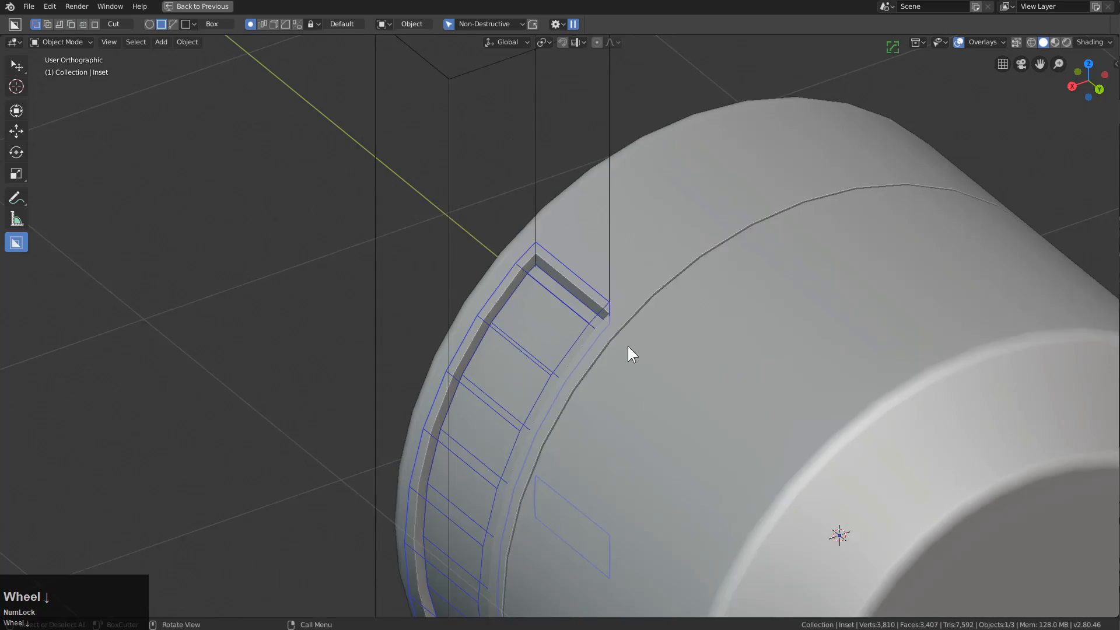
- Hide the cutters, select the body and cut a narrow rectangular slot across the upper end of the side recess
middle_click_drag(627, 346, 624, 390)
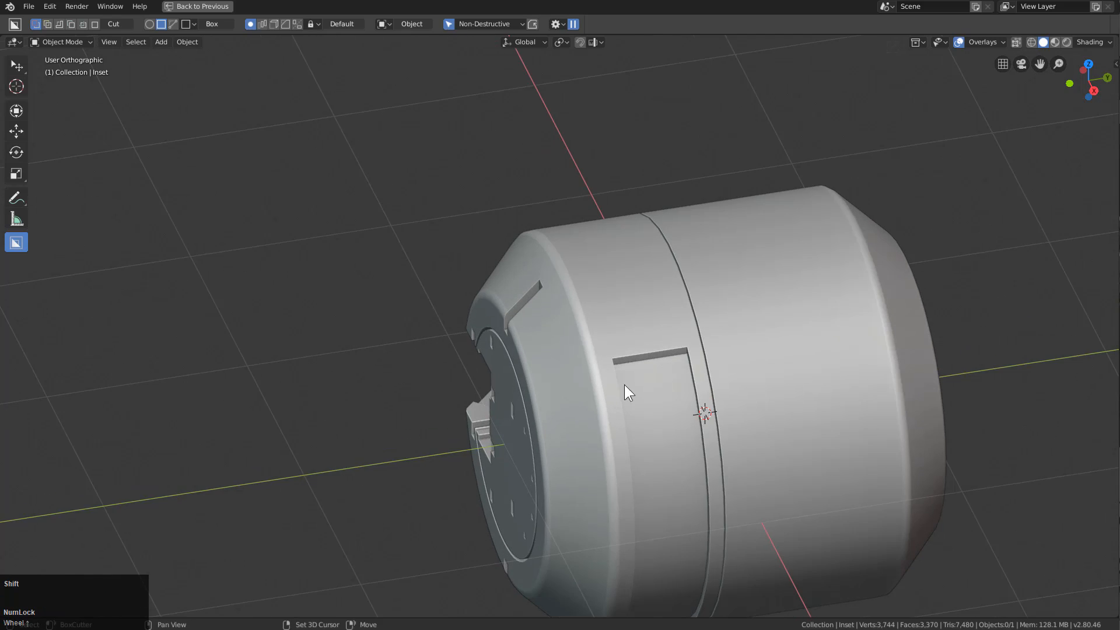
scroll(587, 357, "up", 5)
left_click(512, 354)
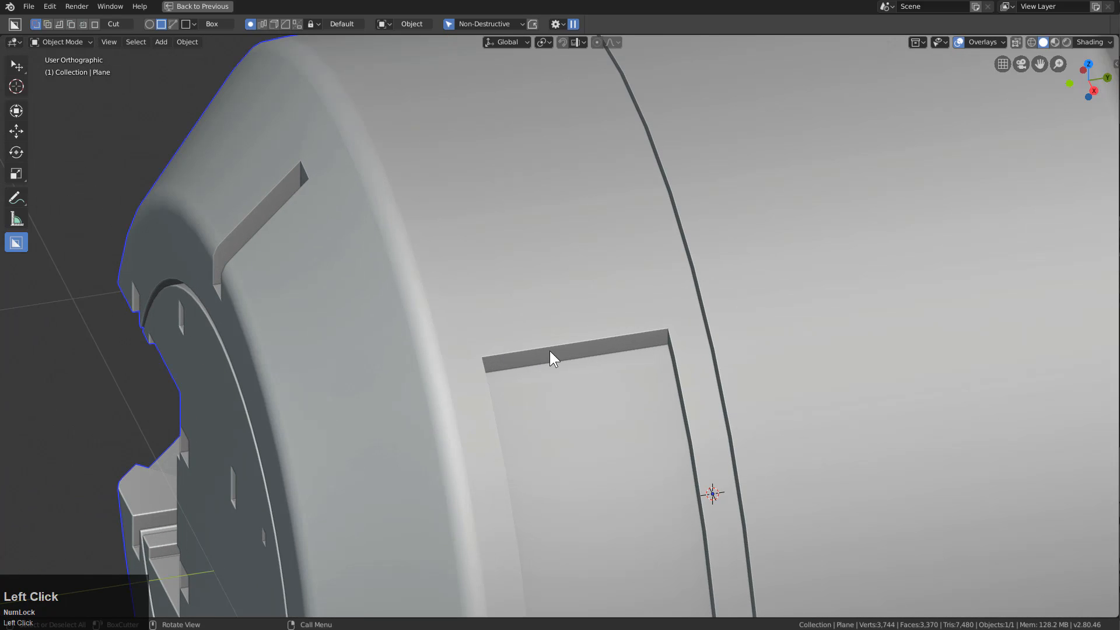
mouse_move(550, 351)
left_mouse_down()
mouse_move(667, 351)
mouse_move(597, 394)
left_mouse_up()
- Draw a box cut over the front part of the new slot and bevel its corners round with extra segments
scroll(597, 395, "down", 6)
middle_click_drag(580, 393, 607, 373)
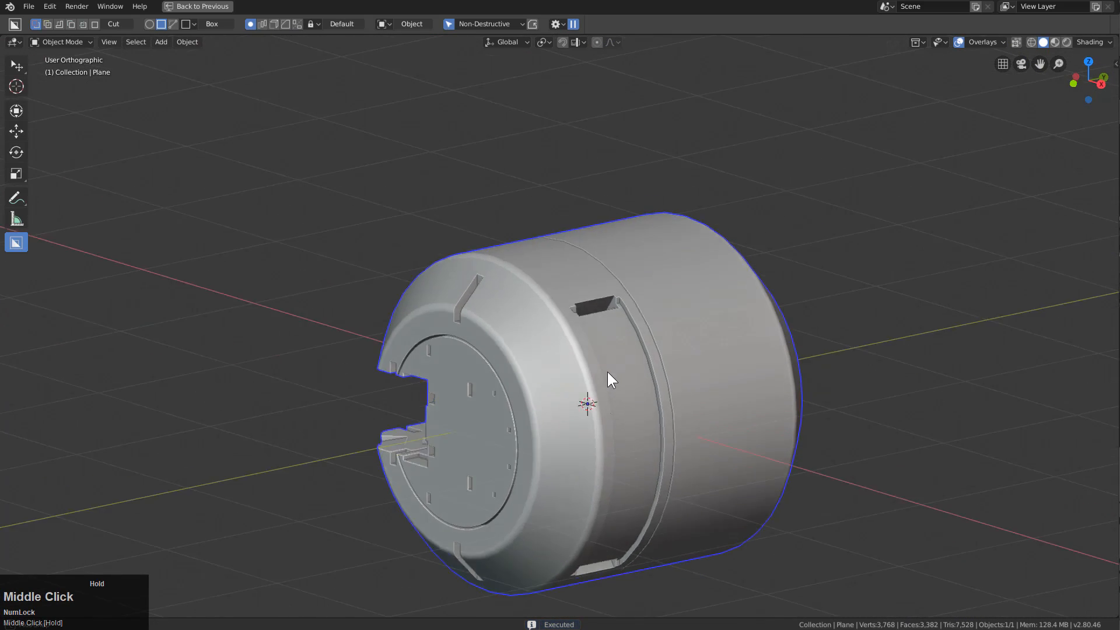
scroll(608, 373, "up", 8)
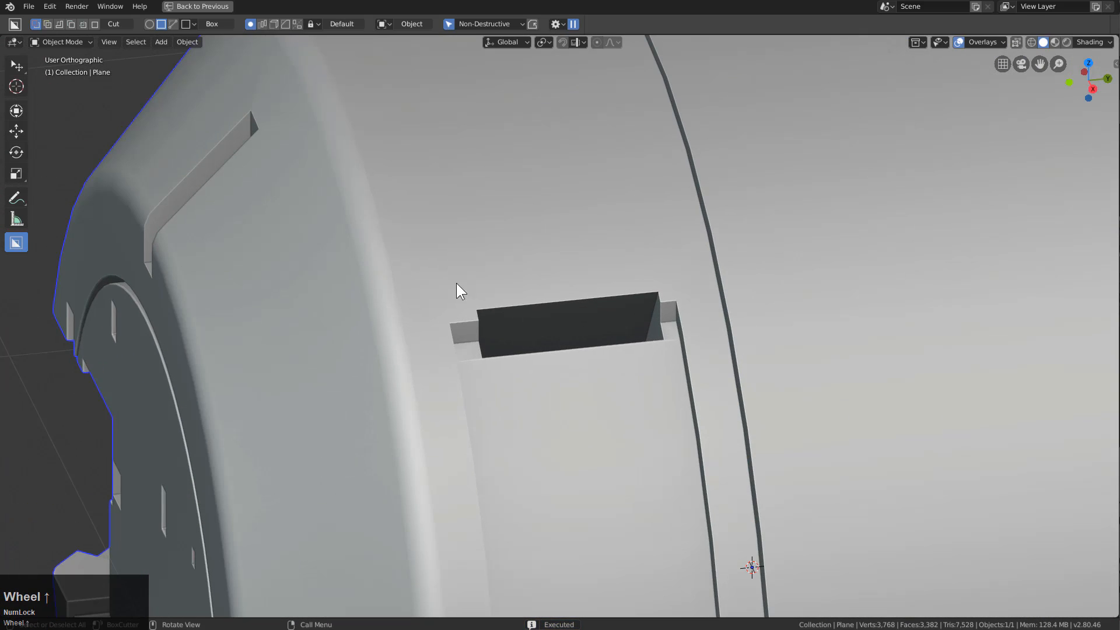
mouse_move(426, 267)
left_mouse_down()
mouse_move(482, 348)
mouse_move(540, 393)
mouse_move(566, 431)
mouse_move(558, 450)
left_mouse_up()
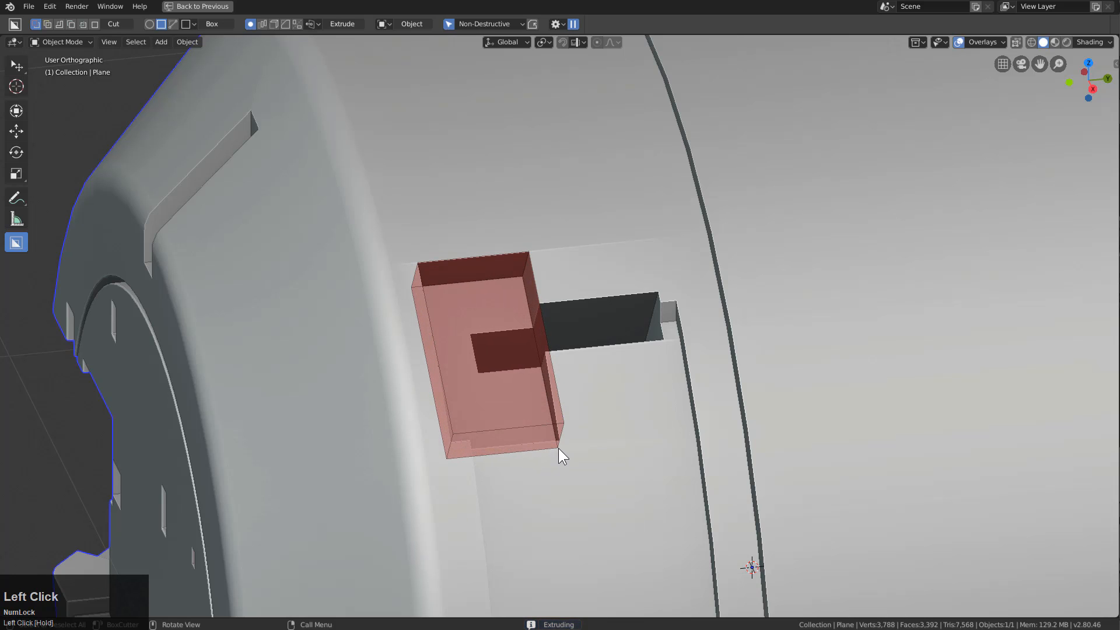
key("b")
scroll(562, 447, "up", 6)
left_click(562, 447)
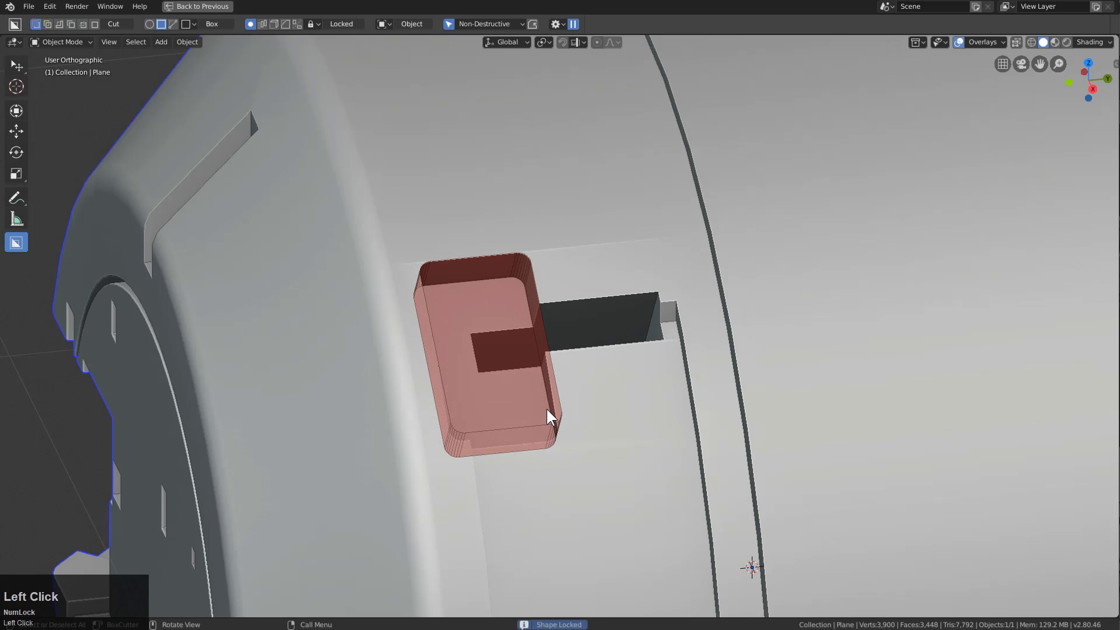
- Try 128 and 64 steps on the body's Screw modifier in the HOps Helper, and set its Steps to 32
scroll(547, 409, "down", 5)
middle_click_drag(492, 392, 561, 305)
key("ctrl+grave")
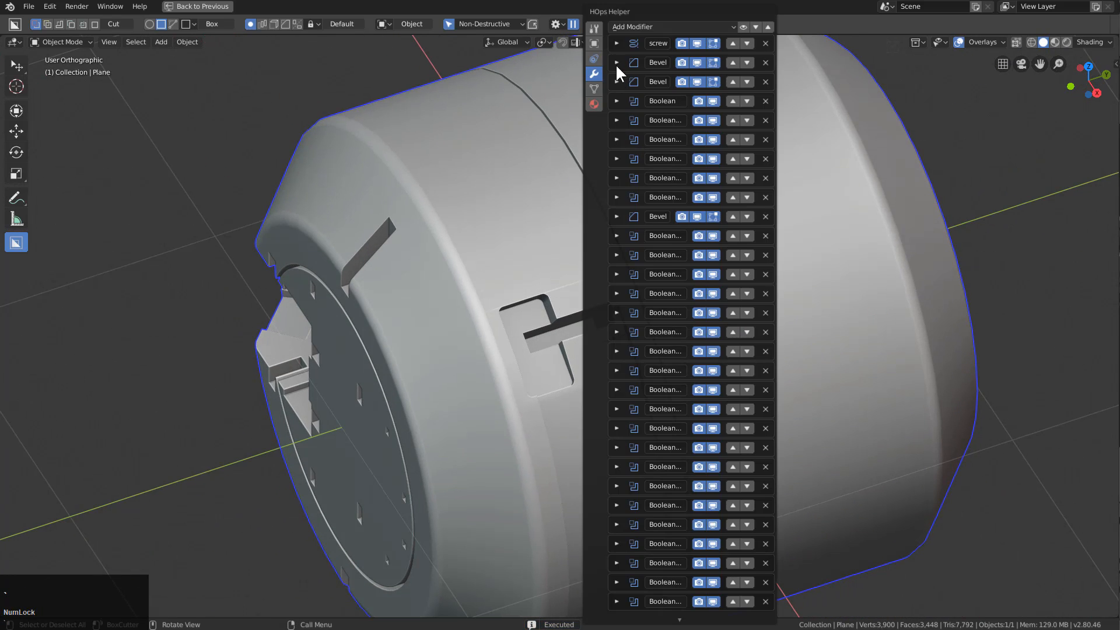
left_click(617, 44)
left_click(671, 114)
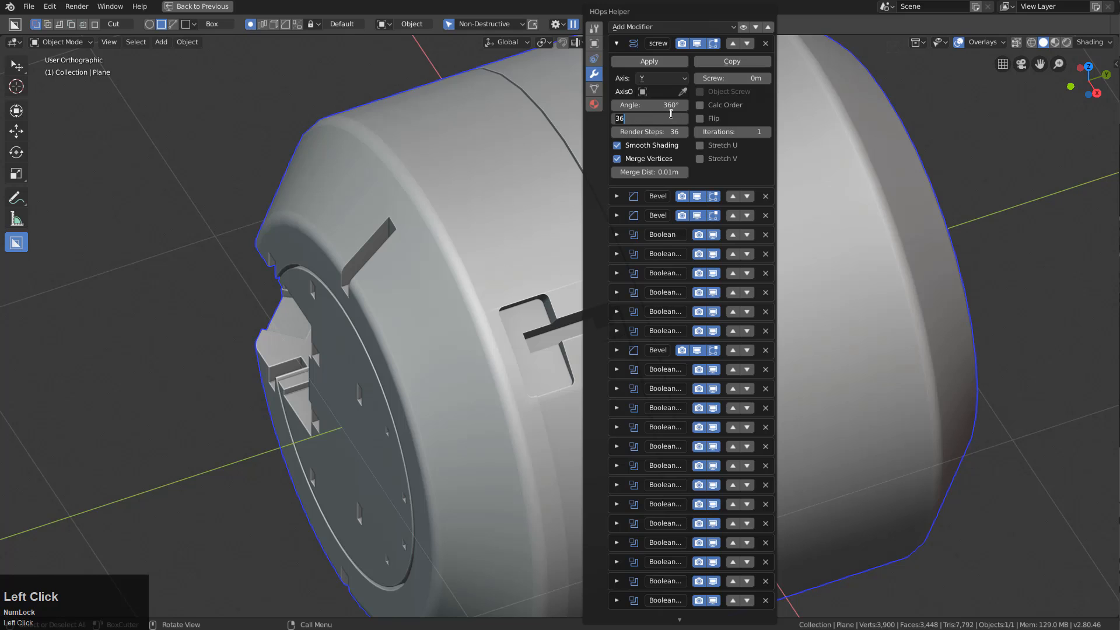
type("128")
key("Return")
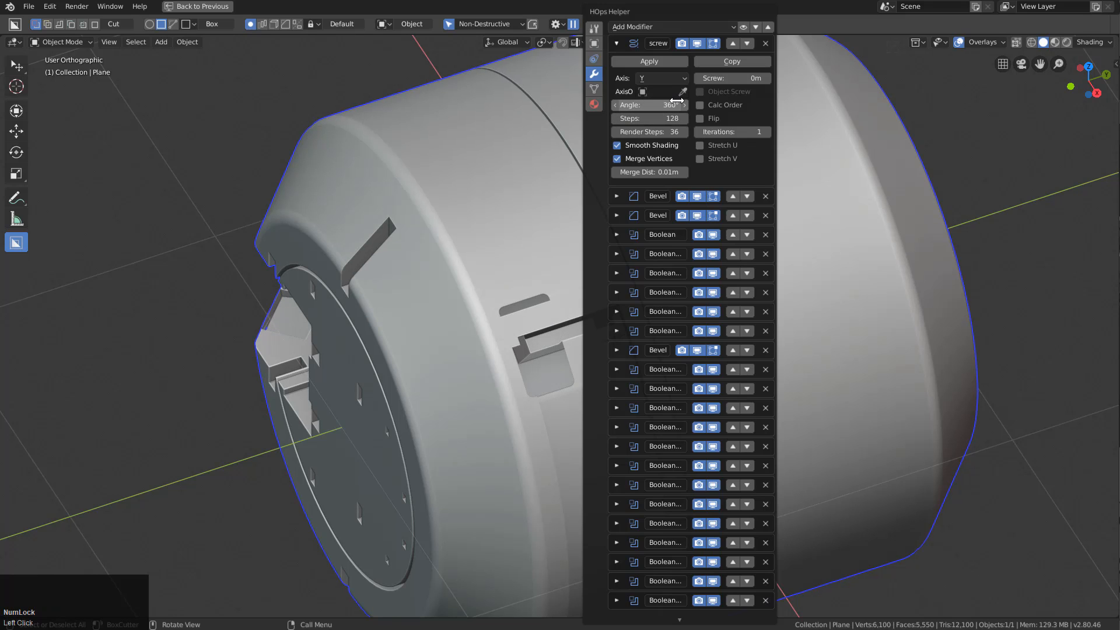
left_click(650, 118)
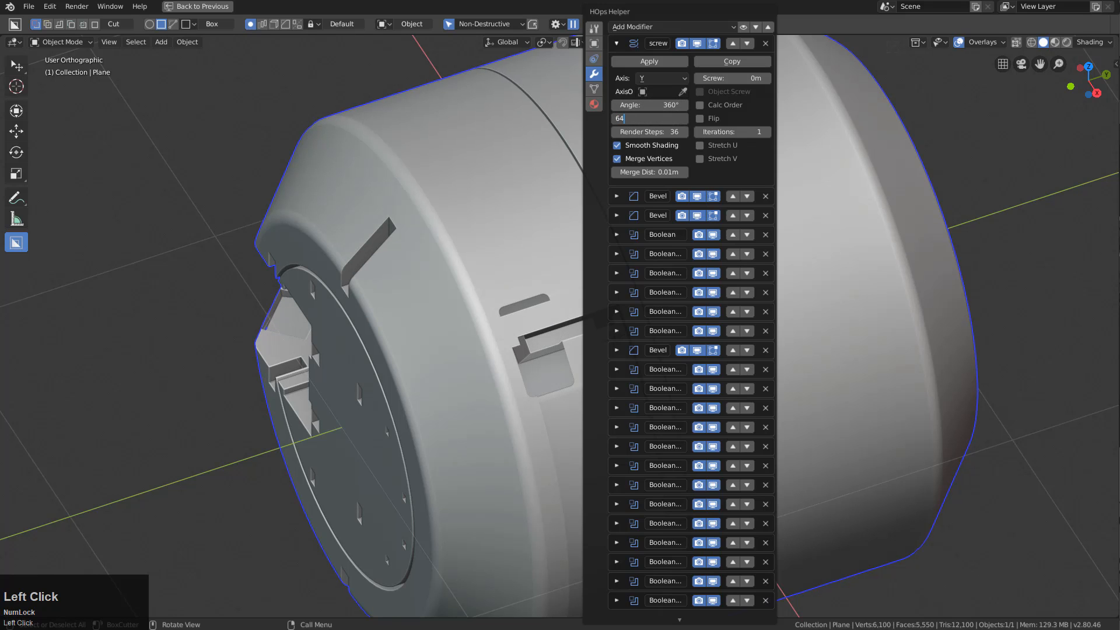
key("Return")
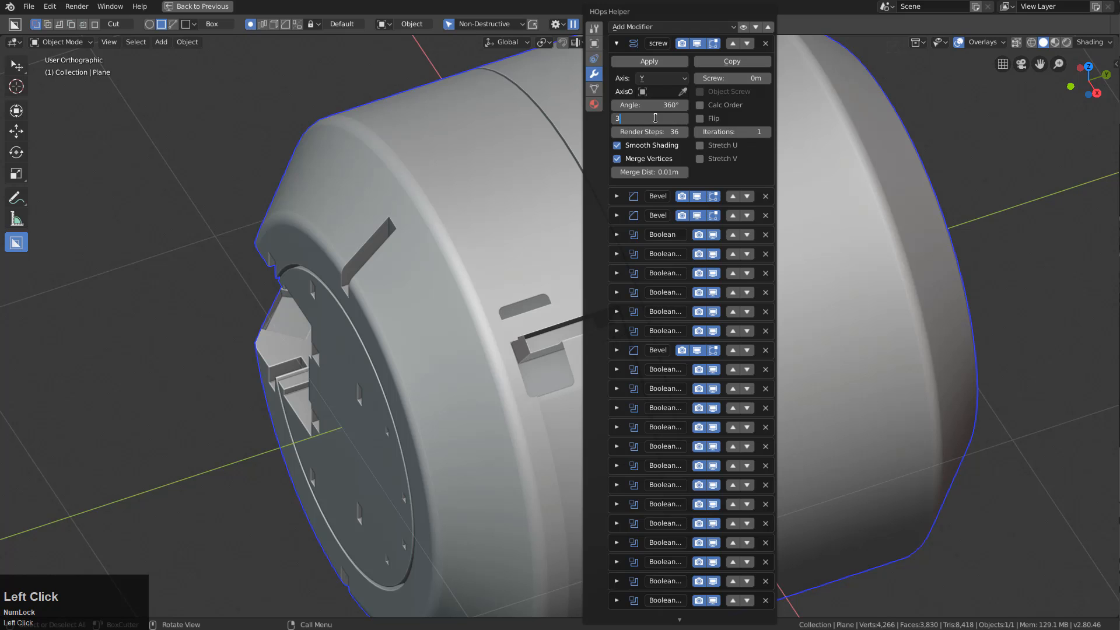
type("2")
key("Return")
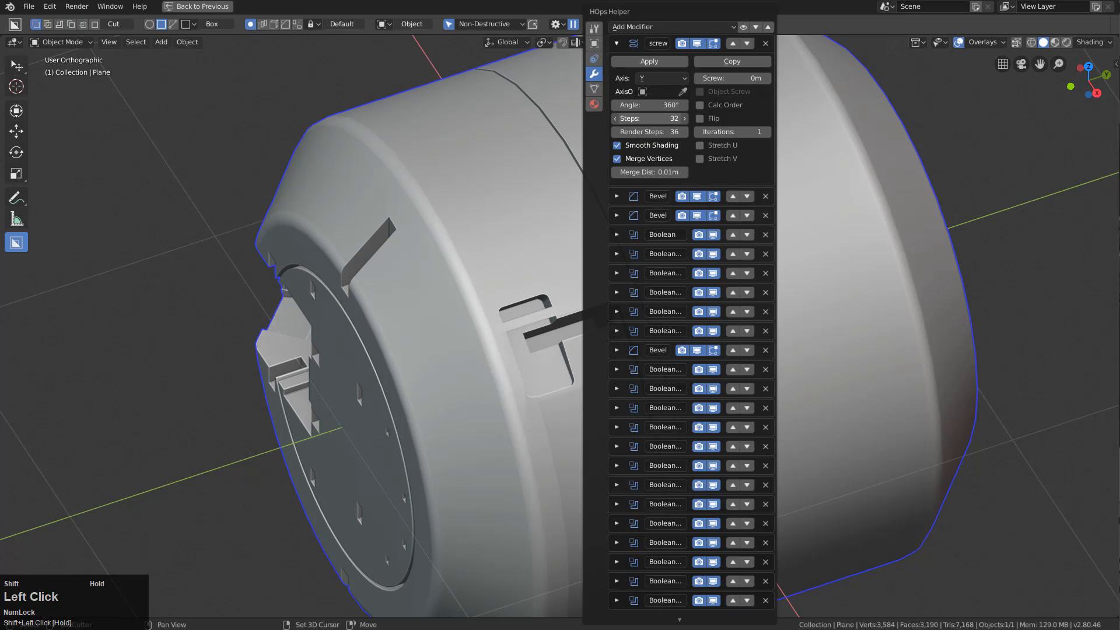
key("Escape")
- Run Object Scroll on the body and pick the rounded box cutter at the front of the side slot
middle_click_drag(544, 271, 582, 268)
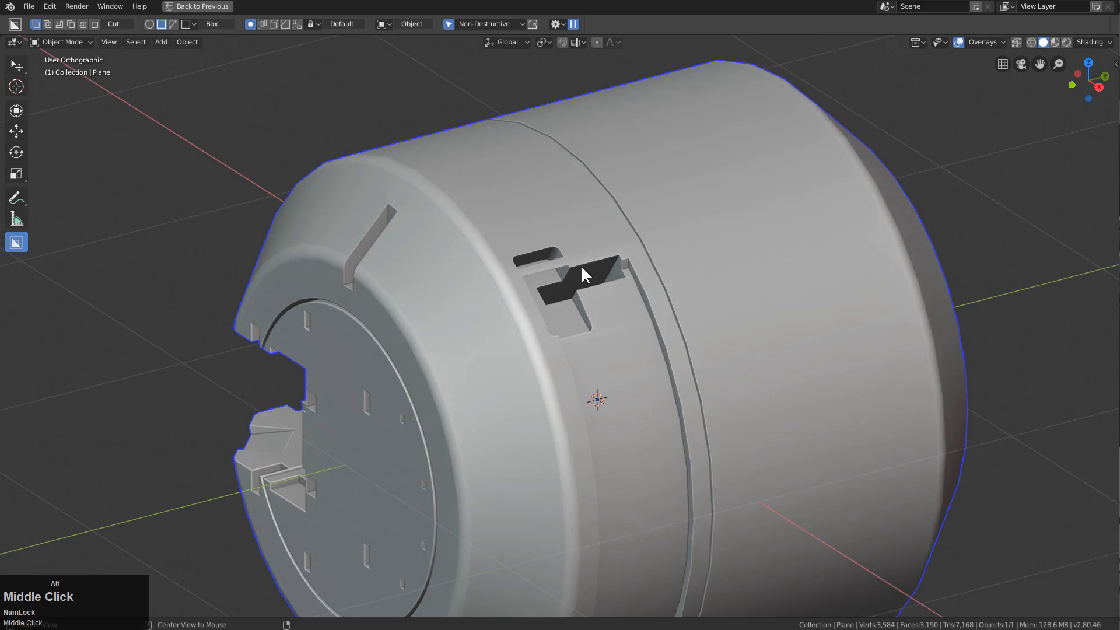
scroll(670, 312, "up", 3)
key("q")
mouse_move(666, 397)
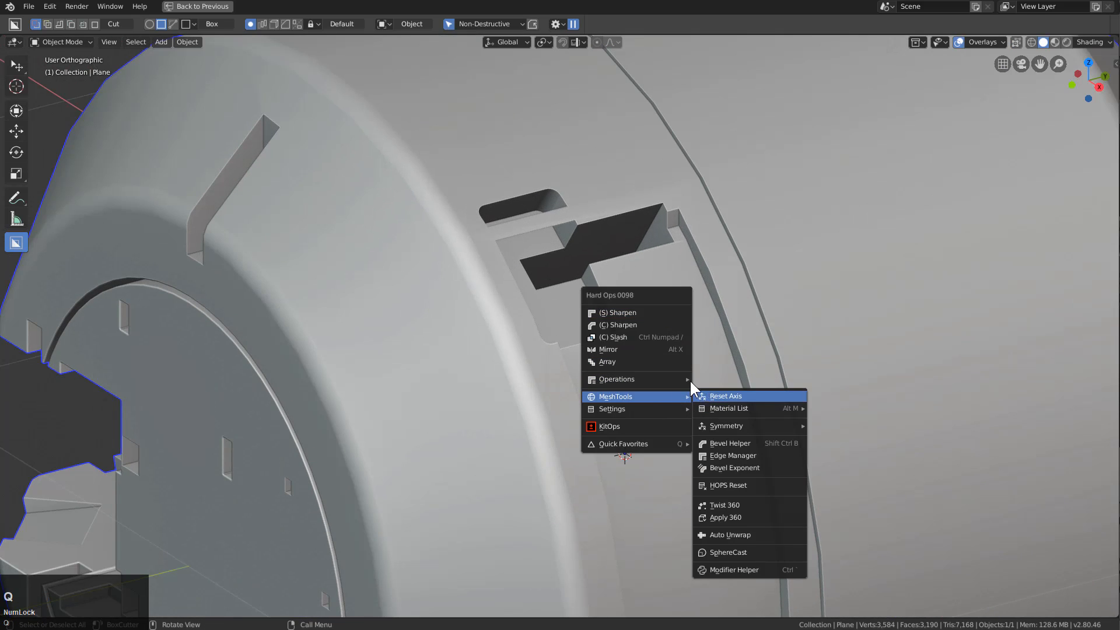
mouse_move(788, 533)
left_click(837, 531)
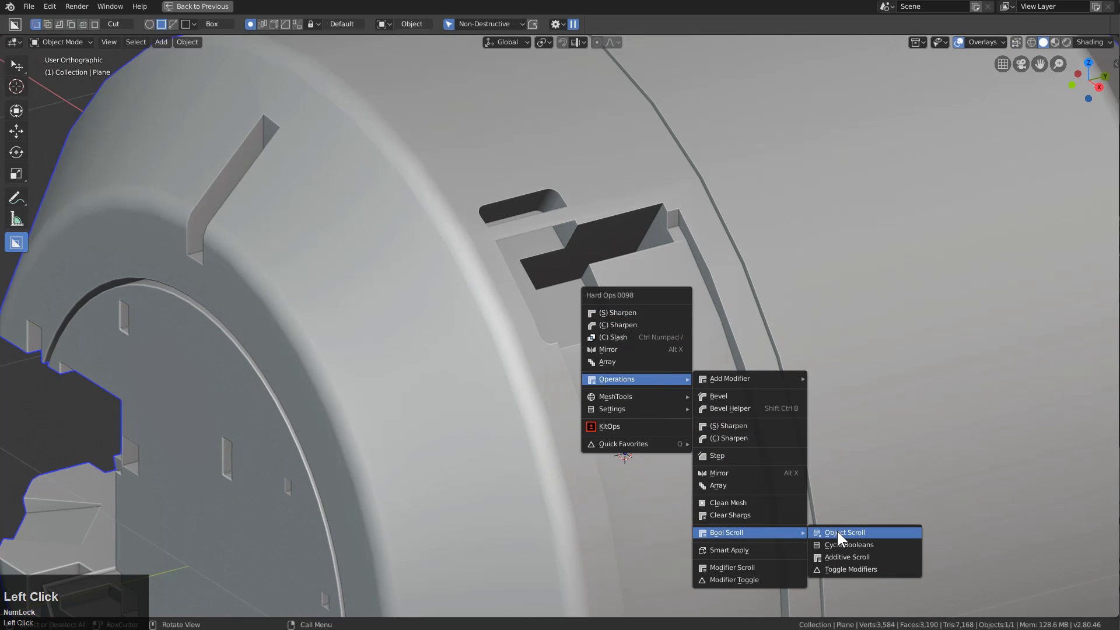
scroll(838, 531, "down", 3)
left_click(803, 491)
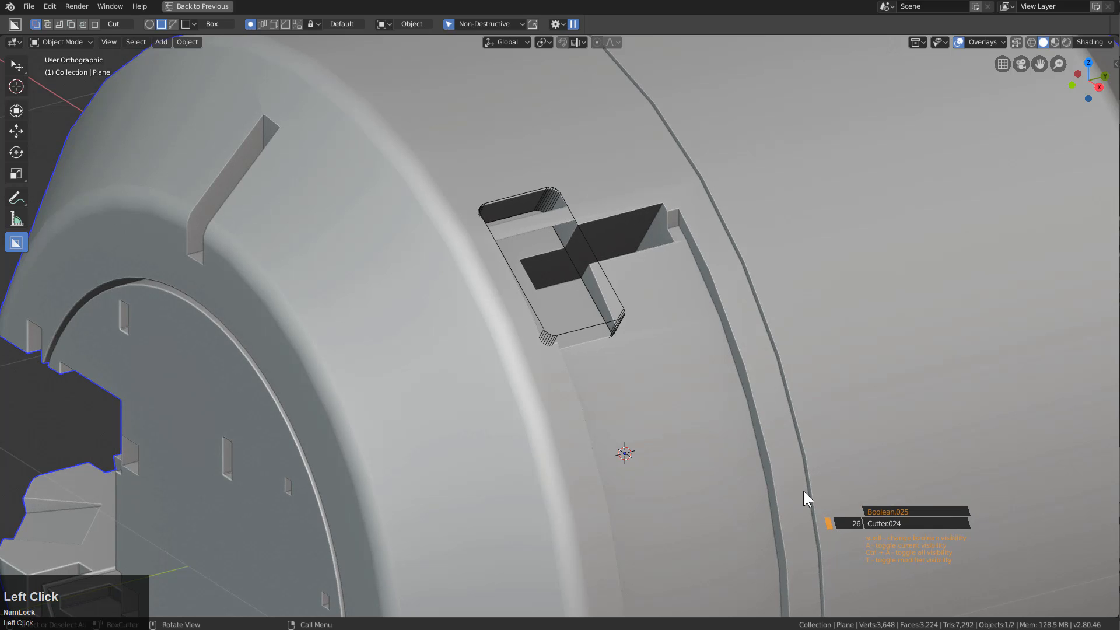
- Move the rounded box cutter about 0.02 m along its local Z axis
middle_click_drag(803, 491, 667, 355)
key("g")
key("z")
key("z")
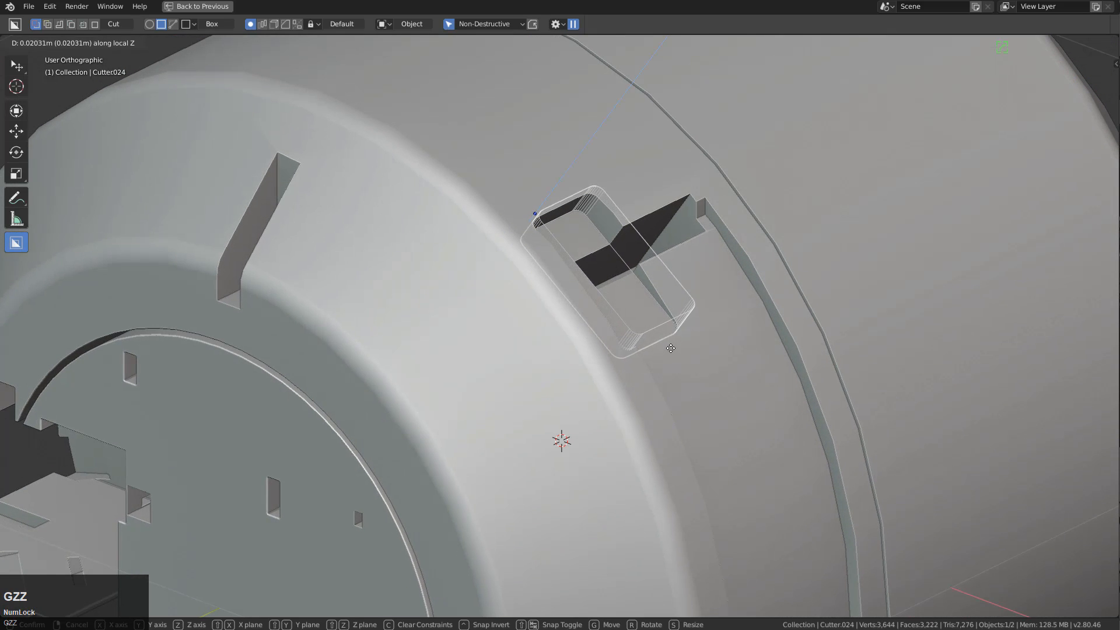
left_click(670, 348)
scroll(692, 342, "down", 4)
scroll(666, 329, "up", 3)
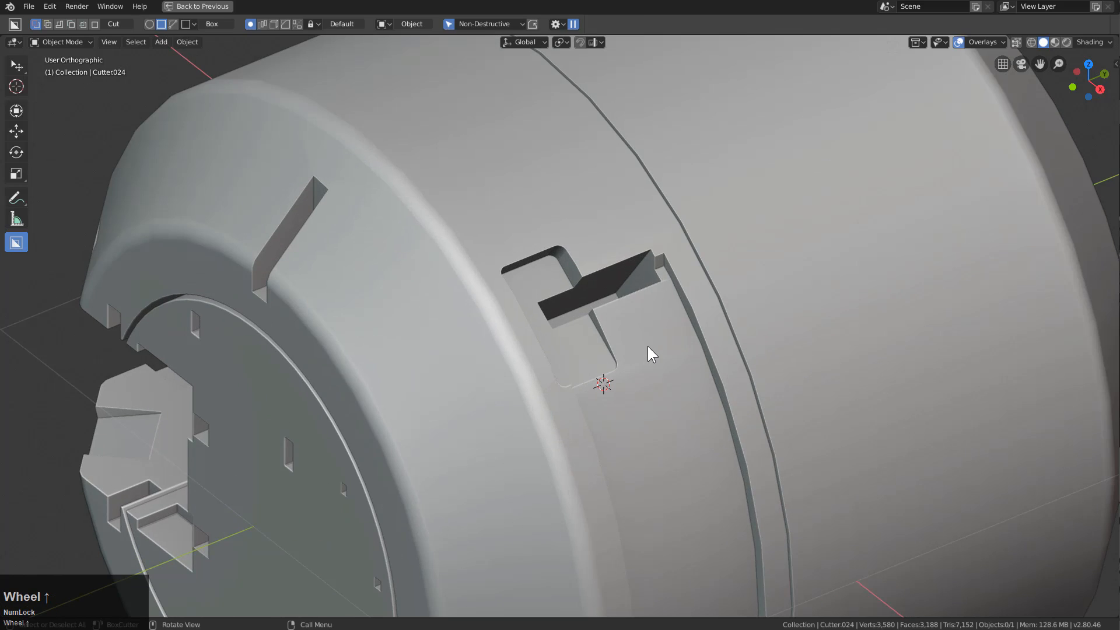
- Set the Screw modifier's Steps to 64 on the body in the HOps Helper and clear the selection
left_click(647, 345)
middle_click_drag(647, 345, 689, 366)
scroll(777, 363, "down", 2)
key("ctrl+grave")
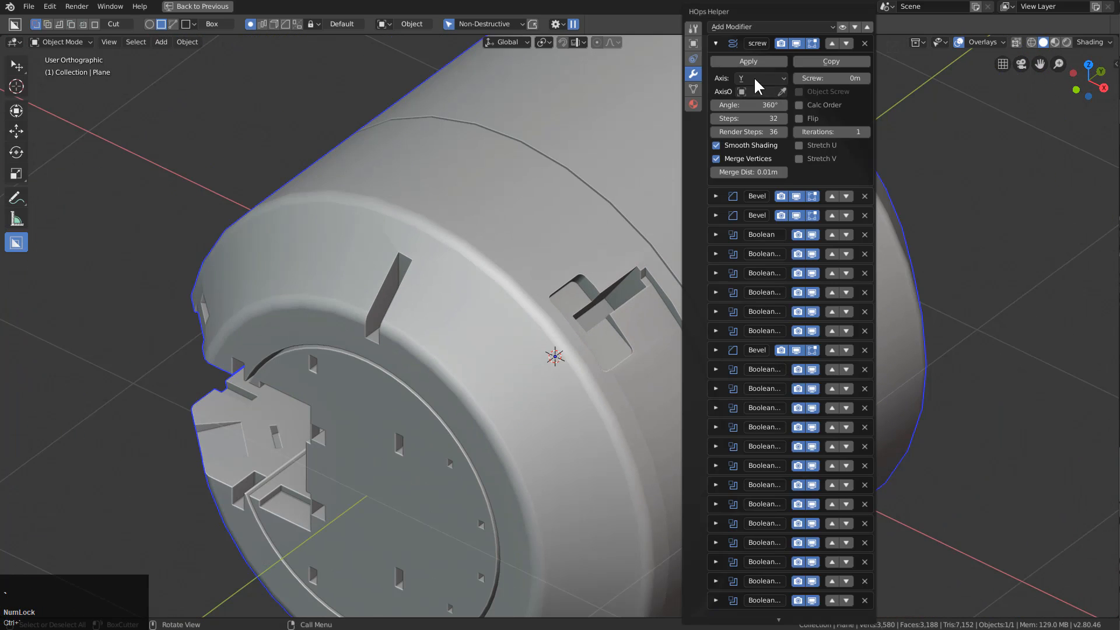
left_click(752, 118)
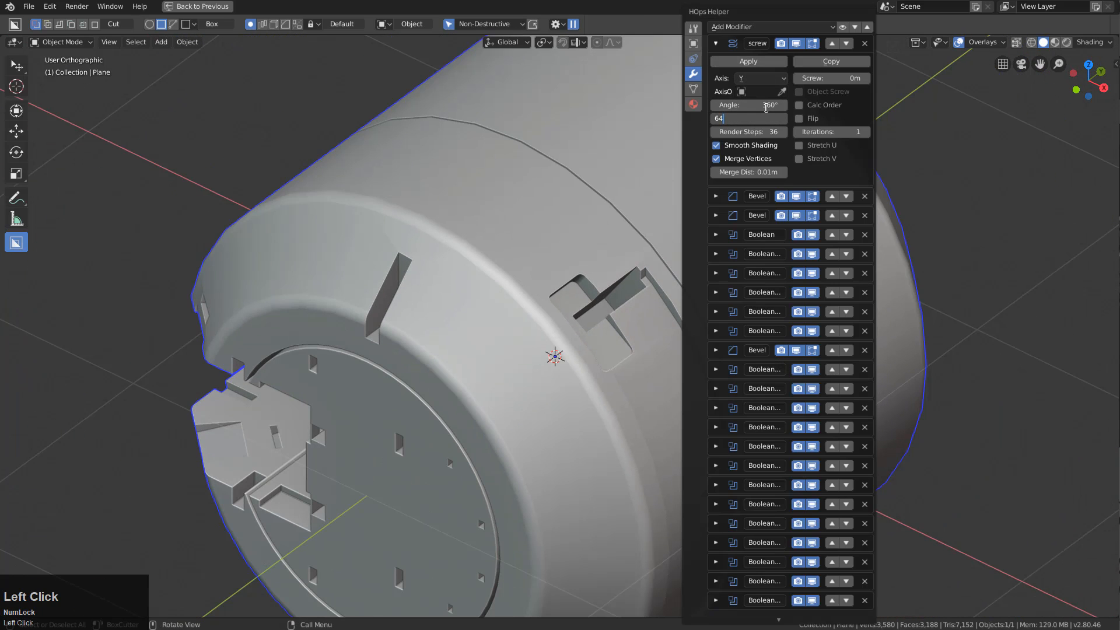
key("Return")
scroll(576, 252, "down", 2)
middle_click_drag(577, 252, 642, 323)
key("alt+a")
scroll(660, 360, "down", 2)
middle_click_drag(659, 360, 650, 332)
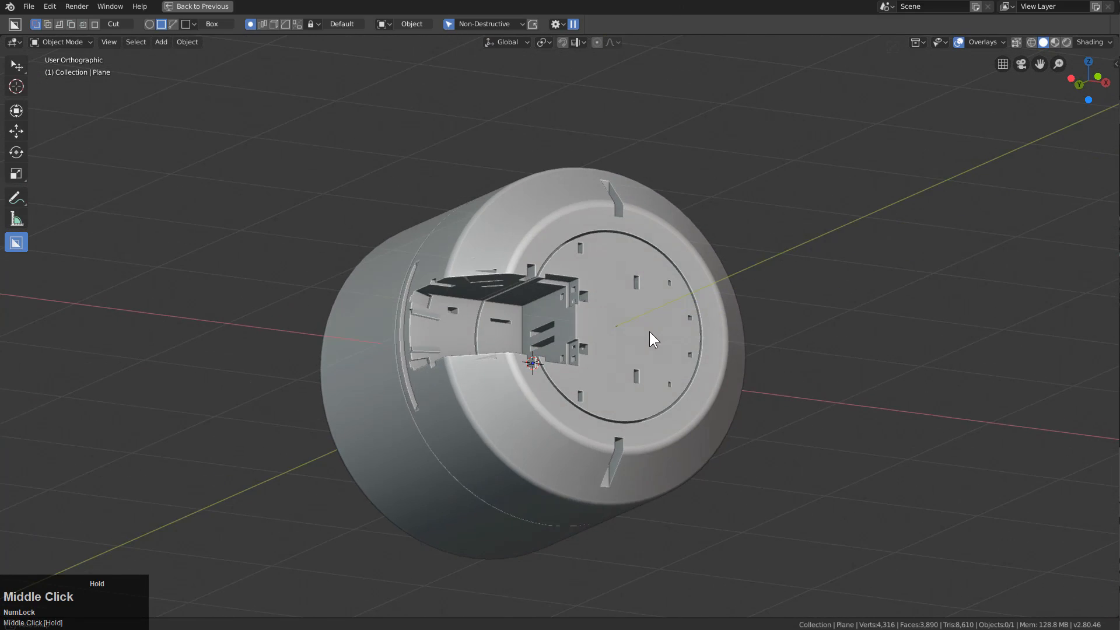
scroll(642, 332, "up", 1)
- Scroll through the body's boolean cutters with Object Scroll and pick Cutter.006 at the cavity's upper wall
left_click(666, 328)
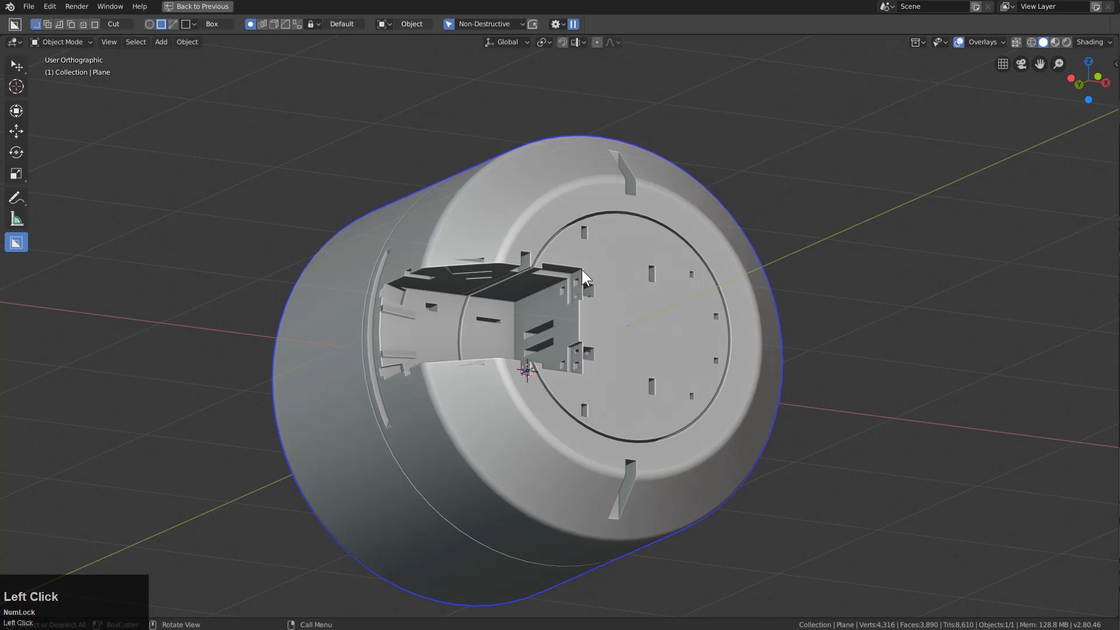
middle_click_drag(558, 281, 599, 296)
scroll(553, 284, "up", 4)
scroll(677, 309, "down", 3)
key("q")
mouse_move(685, 306)
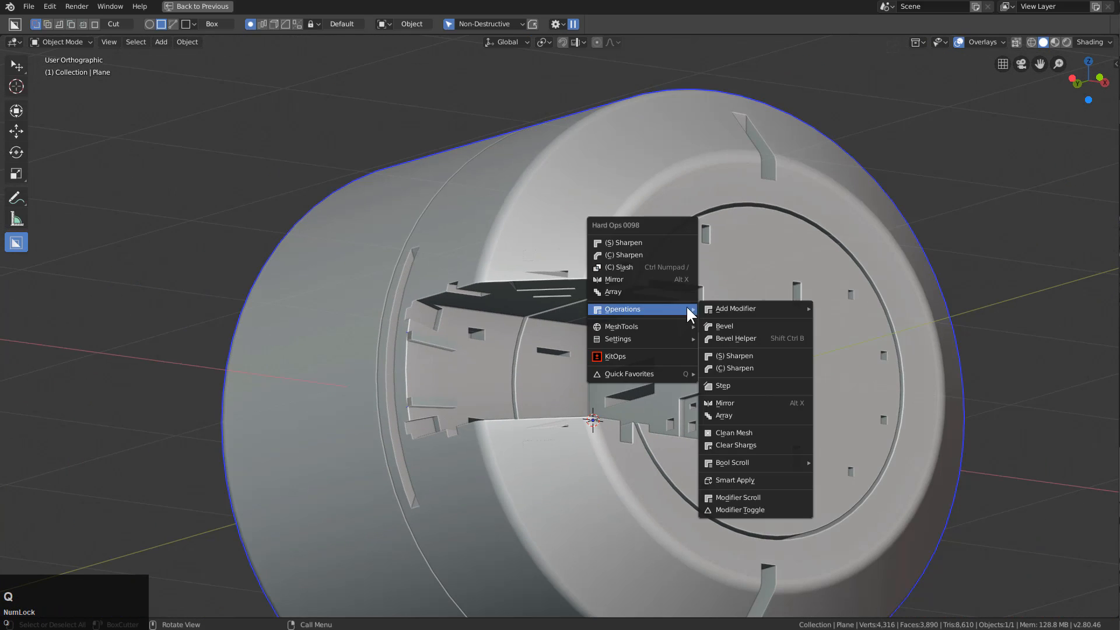
mouse_move(767, 305)
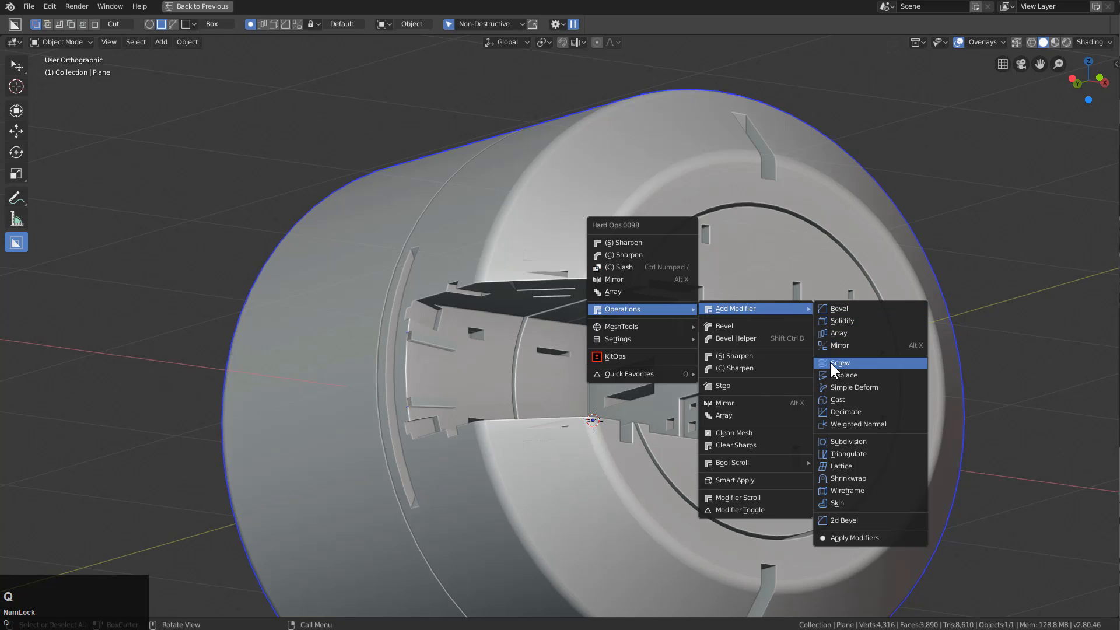
mouse_move(648, 320)
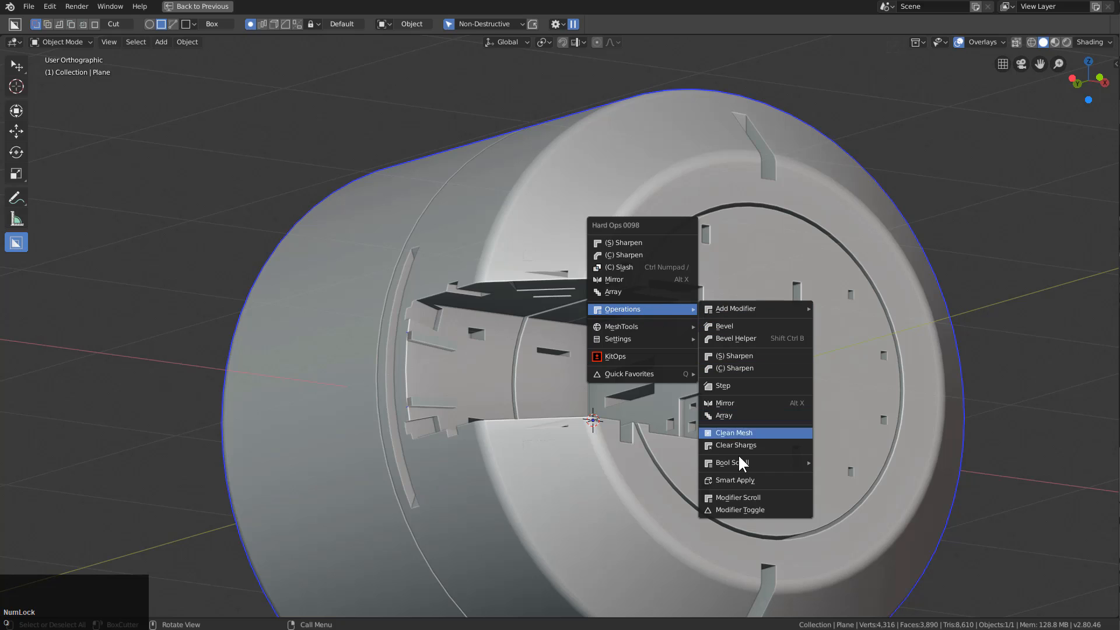
mouse_move(782, 463)
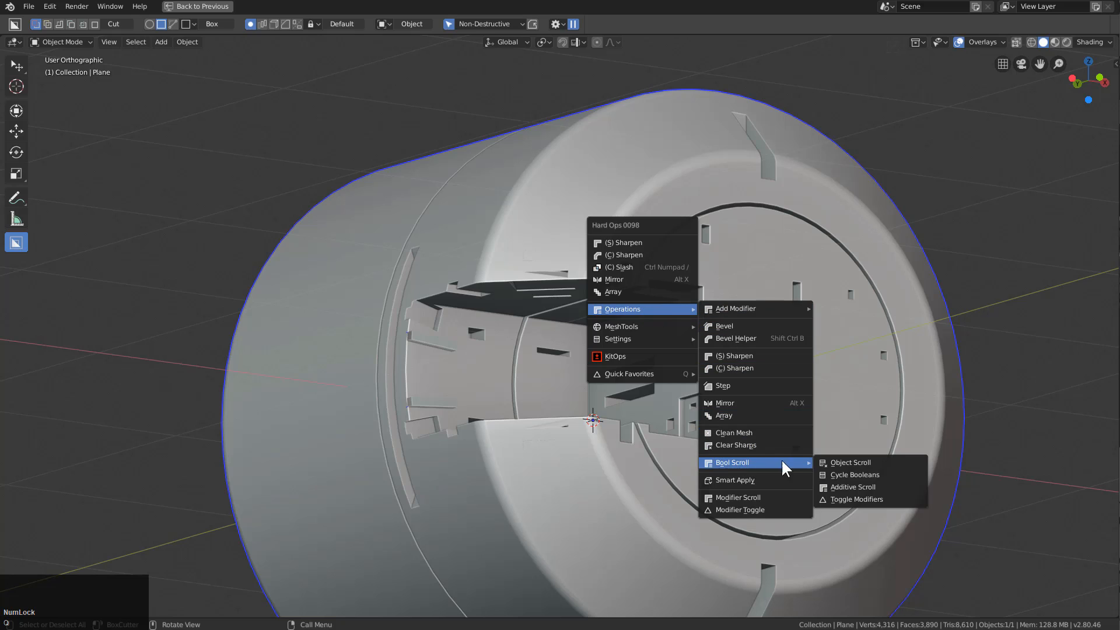
left_click(848, 463)
scroll(849, 464, "down", 1)
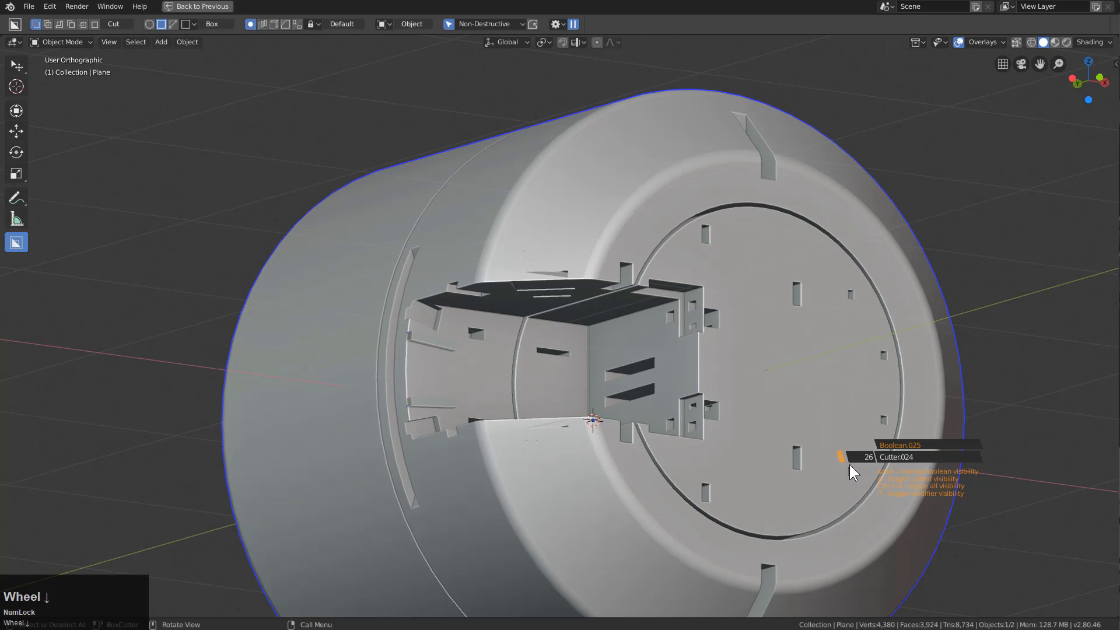
scroll(849, 464, "up", 4)
scroll(849, 464, "down", 3)
left_click(847, 463)
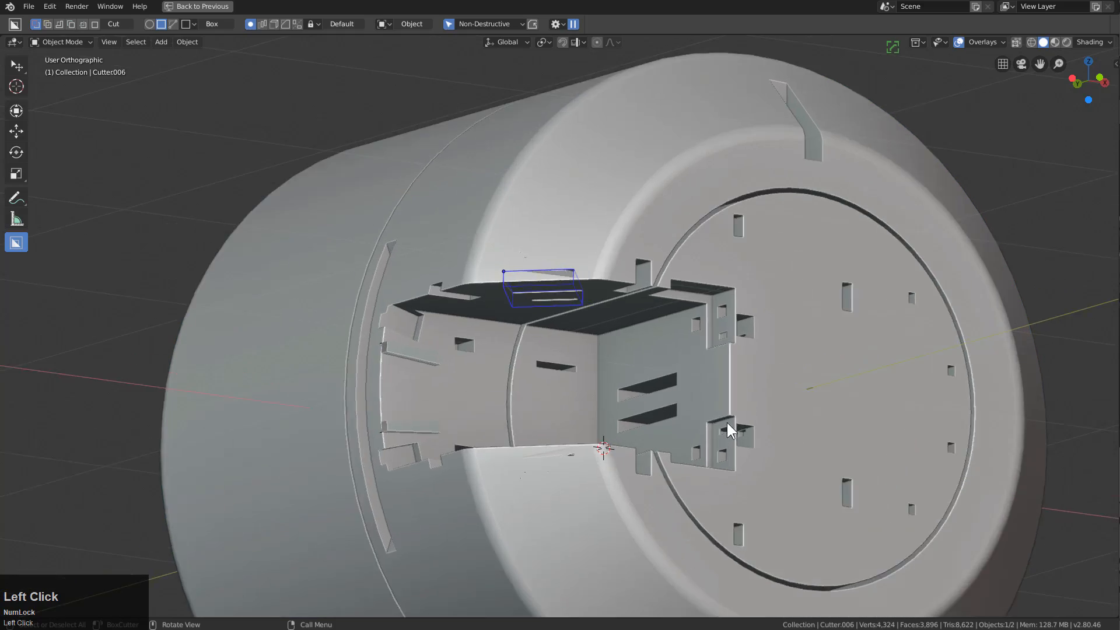
- Move Cutter.006 along its local Z axis to reshape the angled slot in the cavity's upper wall
key("KP_Decimal")
scroll(622, 383, "down", 3)
middle_click_drag(636, 348, 673, 366)
key("g")
key("z")
key("z")
left_click(727, 306)
scroll(657, 341, "down", 3)
scroll(617, 341, "up", 2)
- Try to pick the neighbouring slot's cutter by running Object Scroll on the body and checking in X-ray
left_click(656, 303)
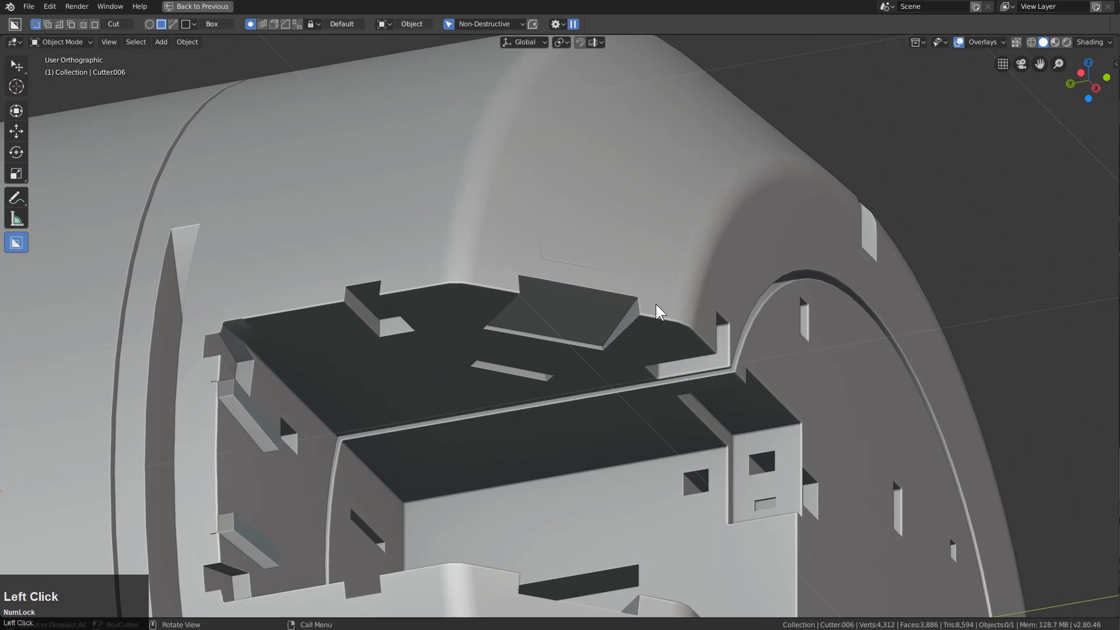
key("q")
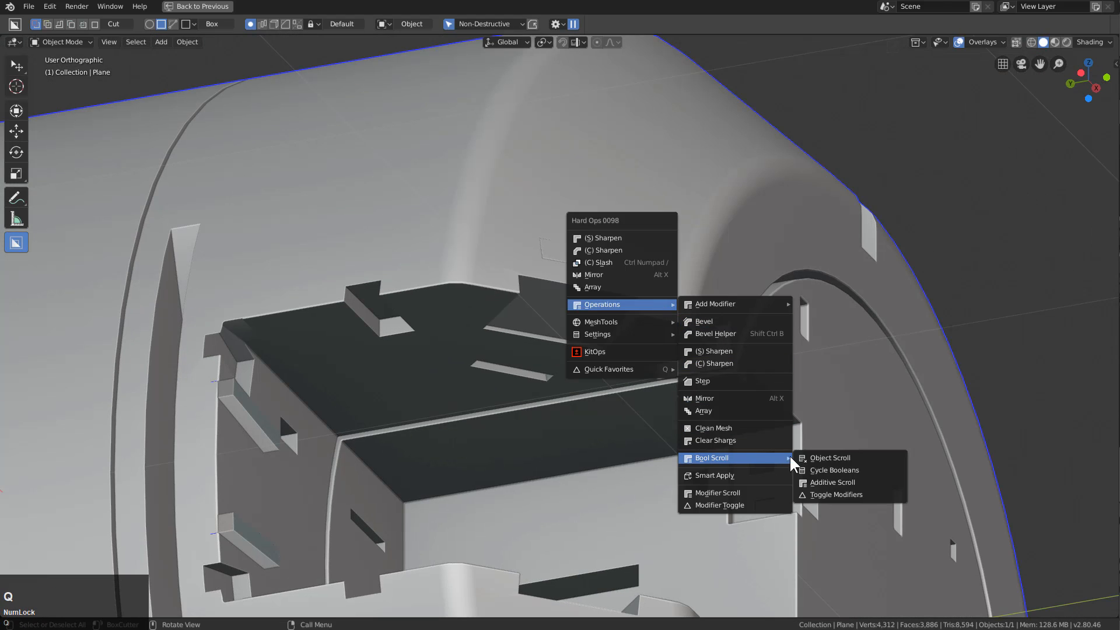
left_click(818, 457)
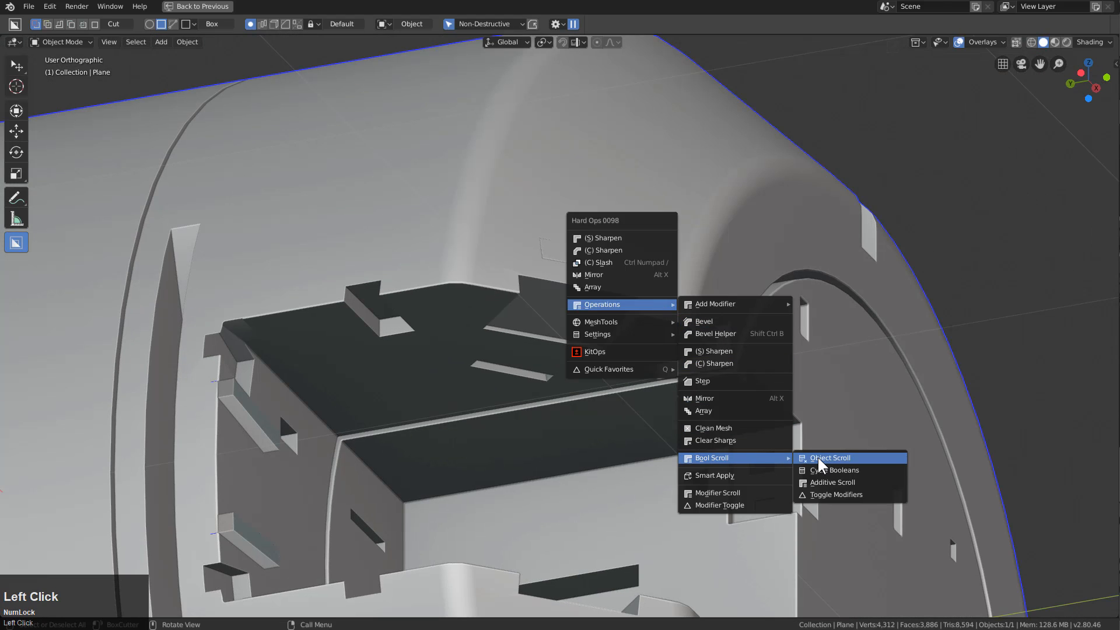
scroll(816, 456, "down", 1)
scroll(817, 456, "up", 2)
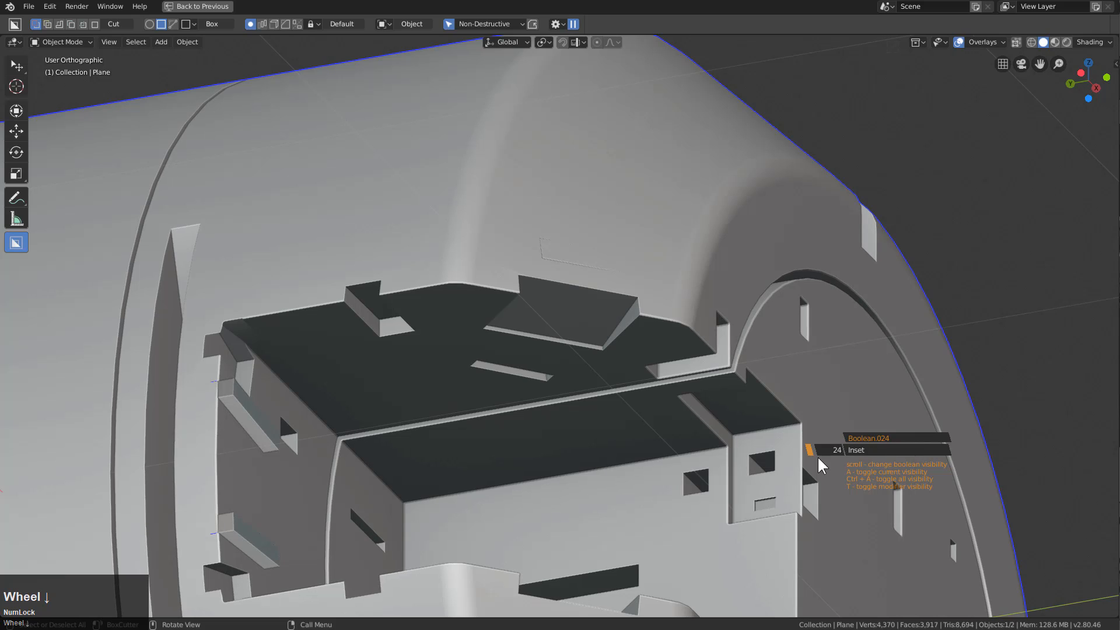
left_click(817, 456)
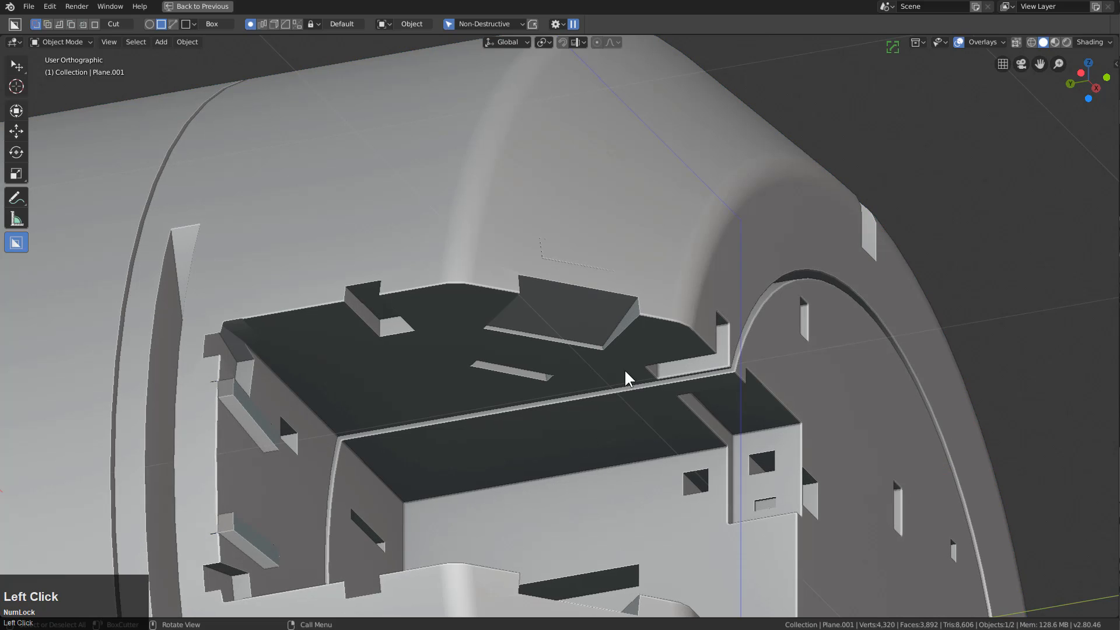
middle_click_drag(625, 375, 637, 362)
key("alt+z")
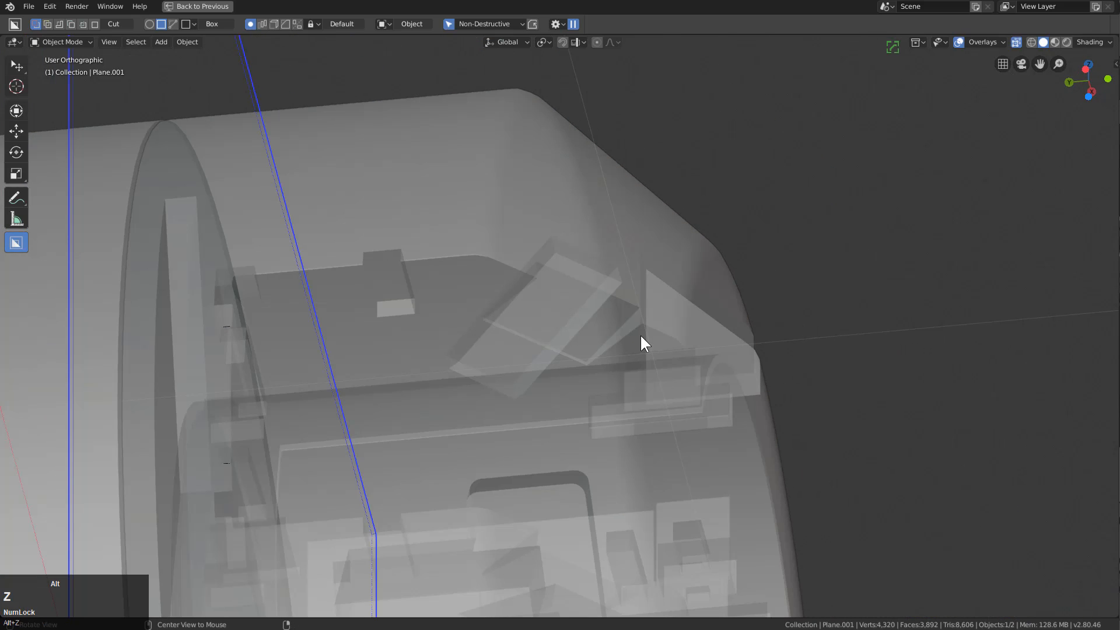
- Unhide all cutters and select Cutter.017, the thin angled slot cutter in the cavity's upper wall
key("alt+h")
key("alt+z")
middle_click_drag(545, 281, 557, 261)
left_click(547, 267)
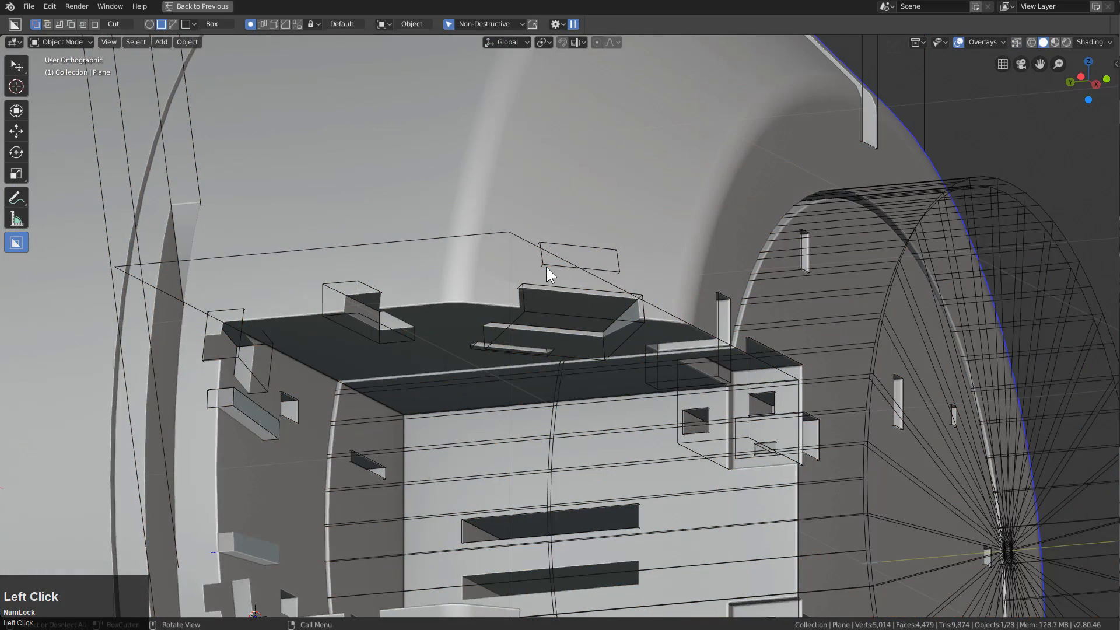
scroll(546, 265, "up", 4)
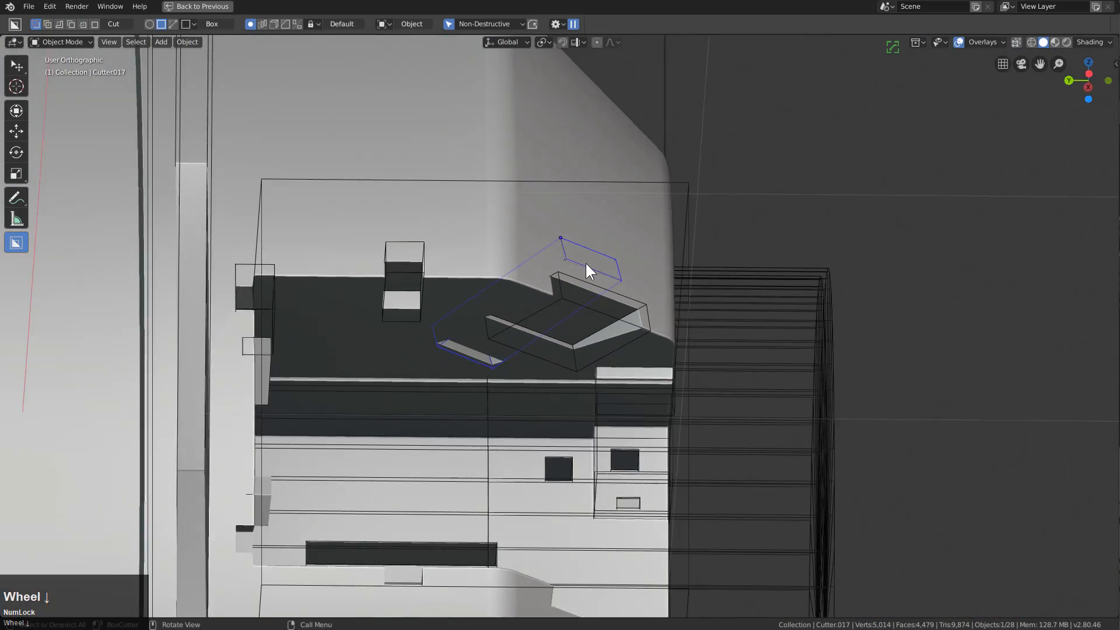
- Move Cutter.017 along its local Z axis to open its slot through the outer chamfer, and hide the cutters
key("g")
key("z")
key("z")
left_click(622, 273)
scroll(621, 273, "down", 3)
key("h")
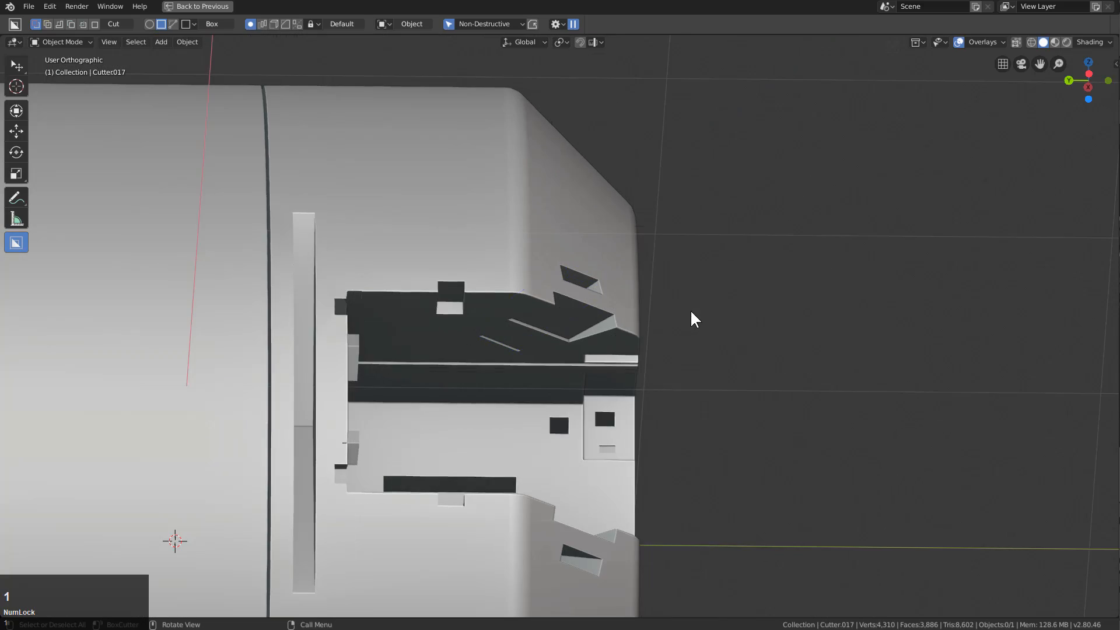
scroll(593, 353, "down", 2)
middle_click_drag(690, 309, 545, 287)
scroll(576, 318, "down", 1)
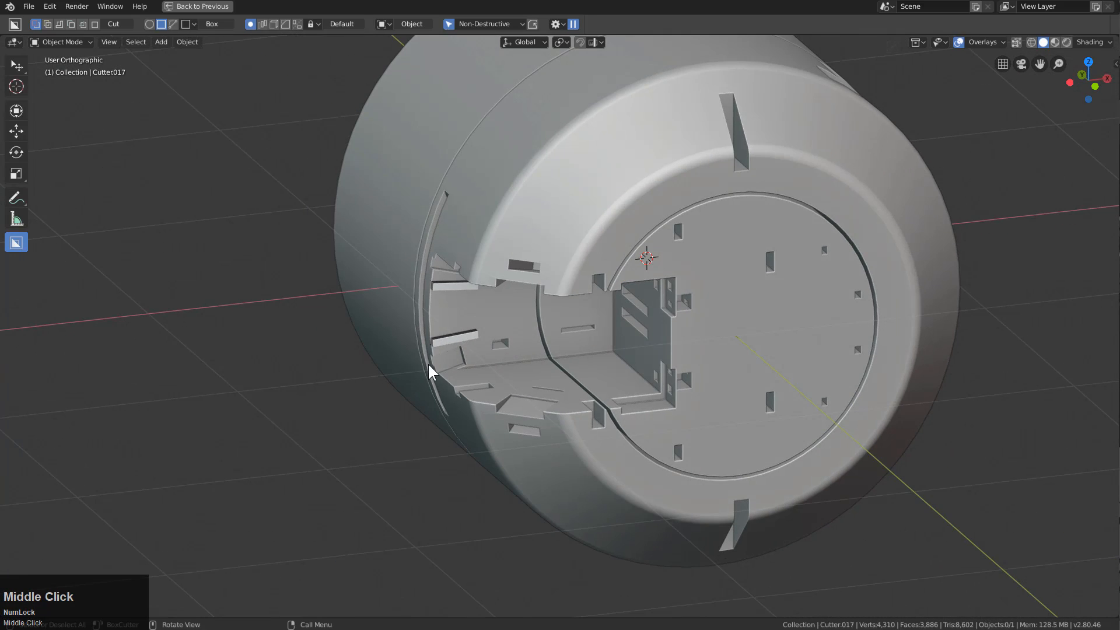
middle_click_drag(428, 362, 548, 360)
scroll(653, 355, "down", 2)
middle_click_drag(658, 356, 655, 411, "shift")
middle_click_drag(655, 411, 753, 355)
- Add a cube to the scene and scale it down uniformly
left_click(672, 337)
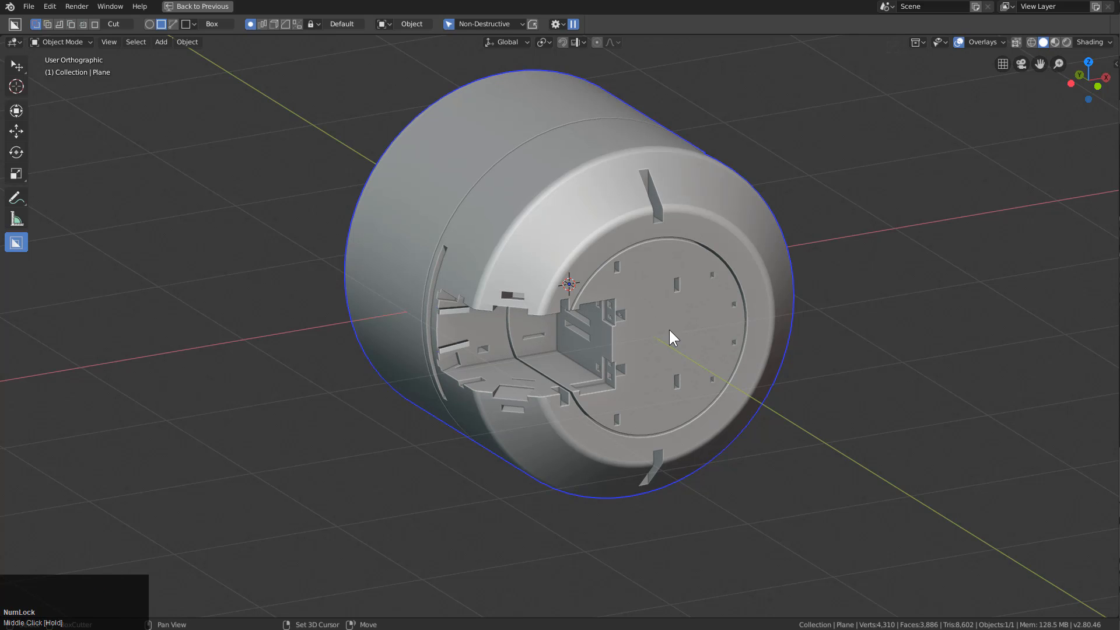
key("shift+a")
left_click(763, 343)
key("s")
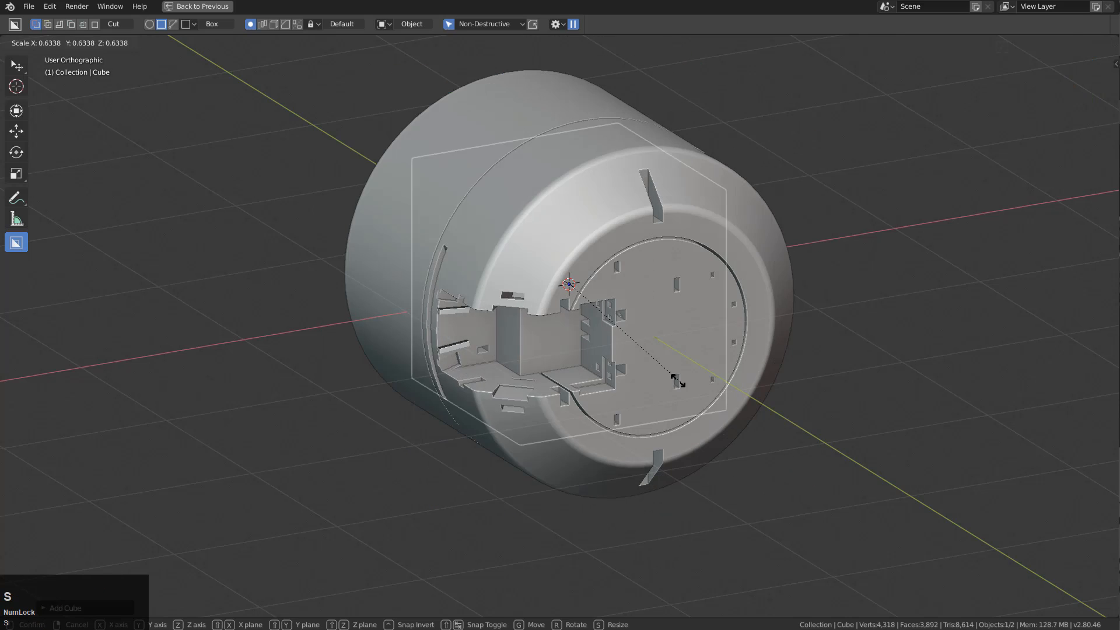
left_click(663, 367)
- Raise the cube along Z to the top of the cylinder and slide it along Y toward the rear end
key("g")
key("z")
left_click(636, 211)
middle_click_drag(609, 236, 613, 274)
key("g")
key("y")
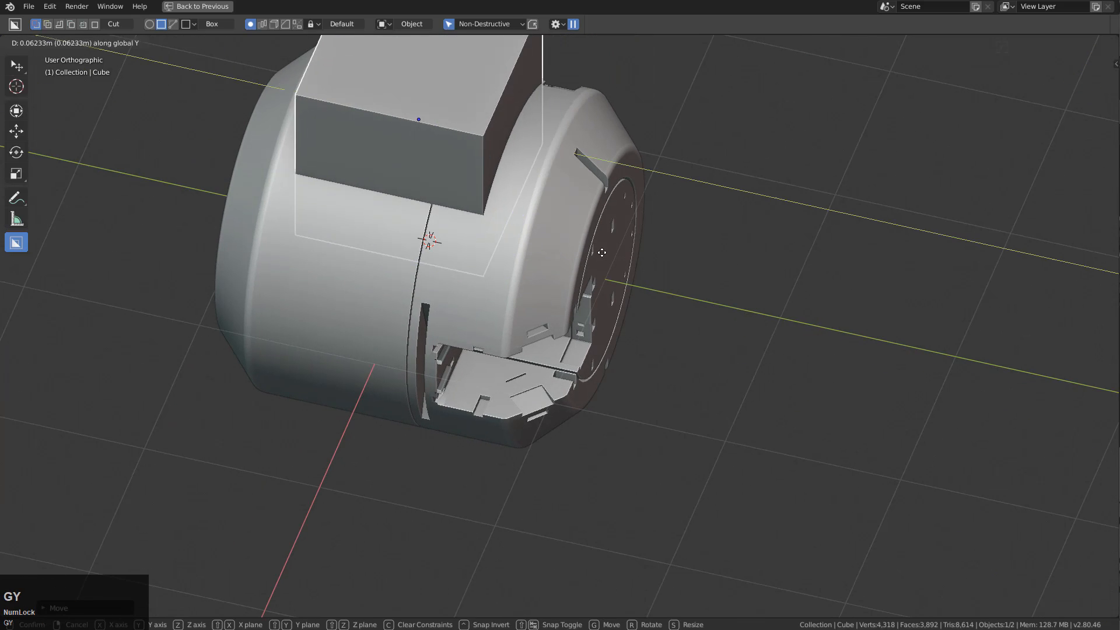
left_click(498, 236)
- Stretch the cube along the Y axis so it covers the rear upper part of the cylinder
scroll(545, 315, "up", 2)
key("s")
key("y")
left_click(638, 350)
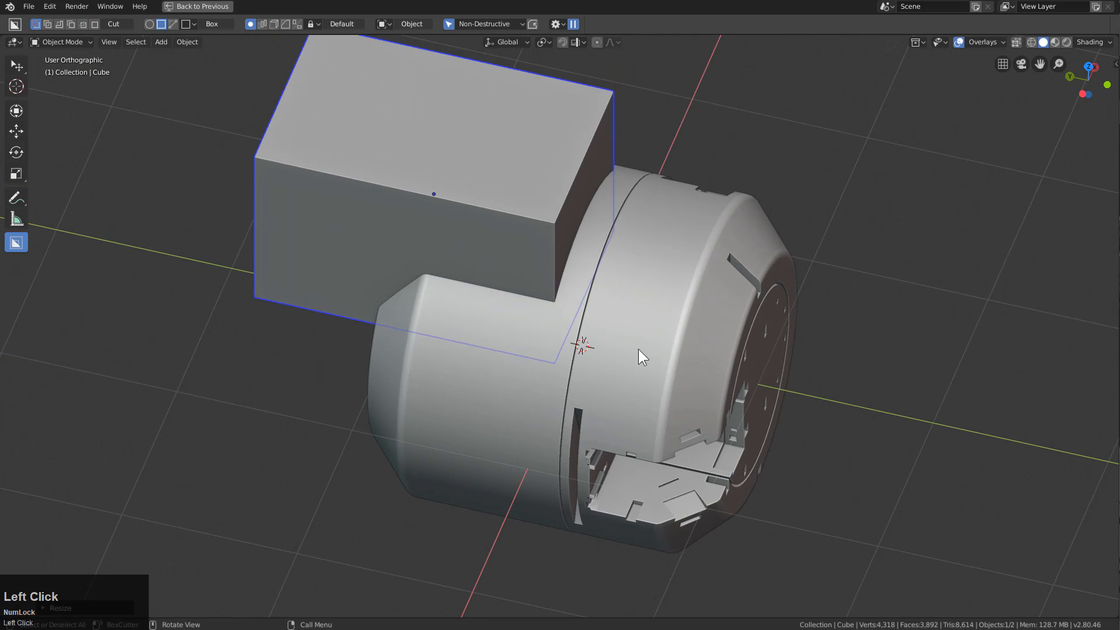
- Apply the cube's scale and open its mesh in Edit Mode with X-ray enabled
key("ctrl+a")
left_click(588, 364)
key("Tab")
key("alt+z")
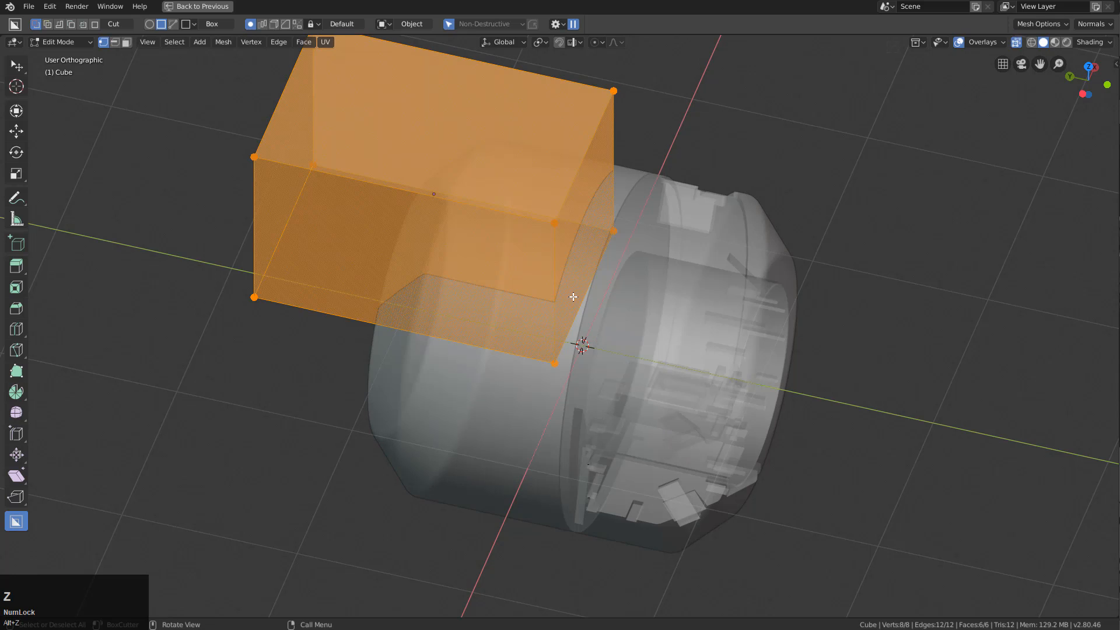
- Bevel the lower edge of the cutter box that lies inside the cylindrical body, and return to Object Mode
key("2")
left_click(580, 309)
key("ctrl+b")
left_click(629, 327)
key("Tab")
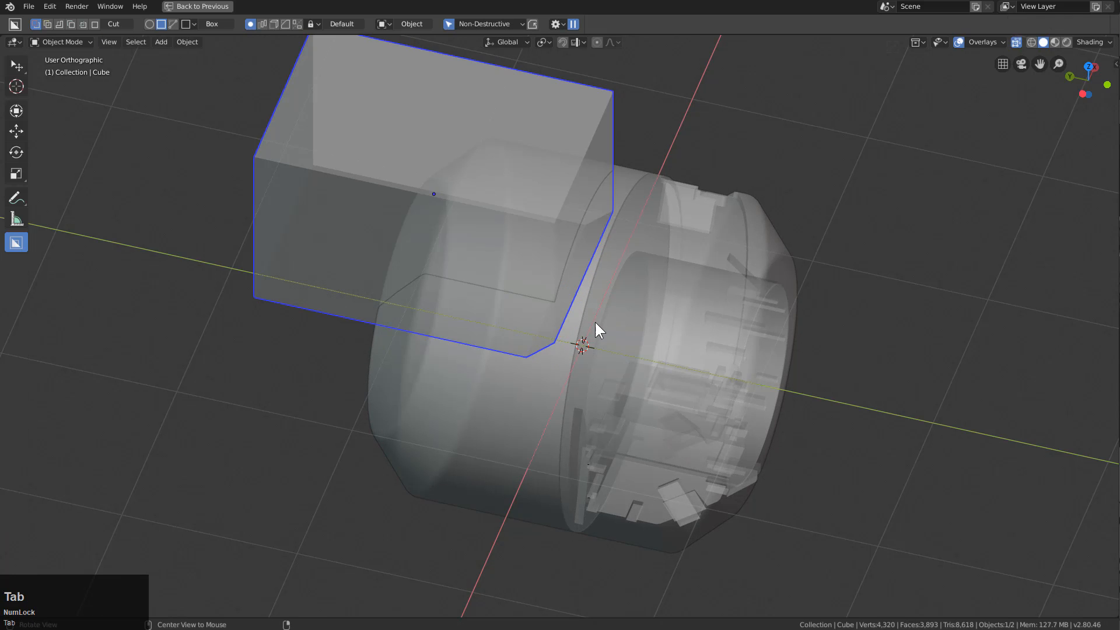
- Turn off X-ray display and lower the cutter box slightly along Z
key("alt+z")
middle_click_drag(595, 326, 665, 296)
scroll(568, 340, "up", 1)
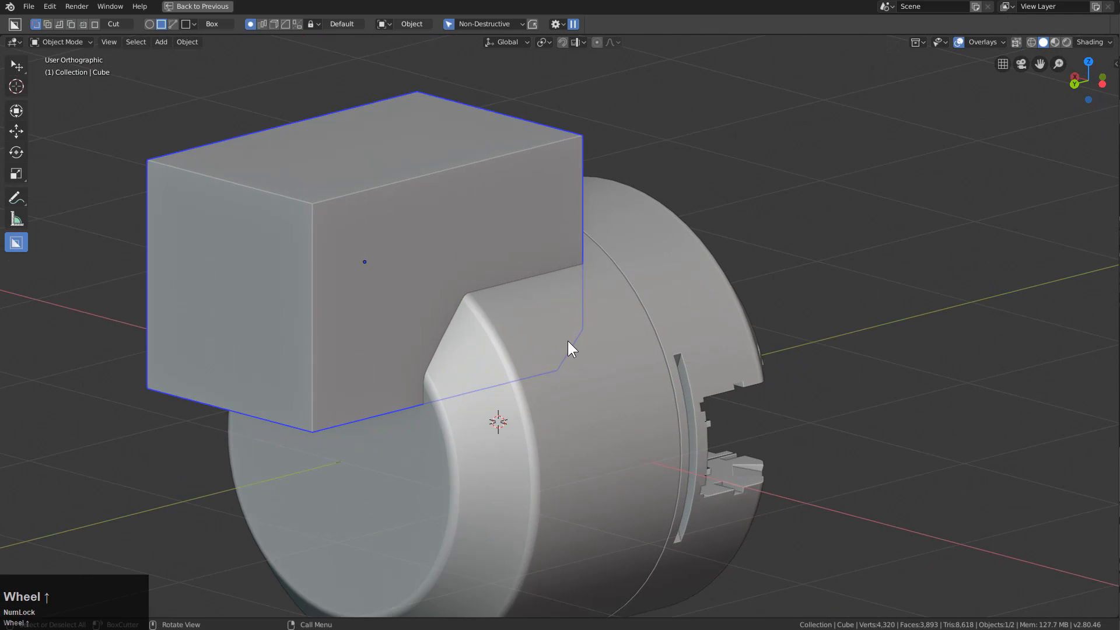
key("g")
key("z")
left_click(575, 348)
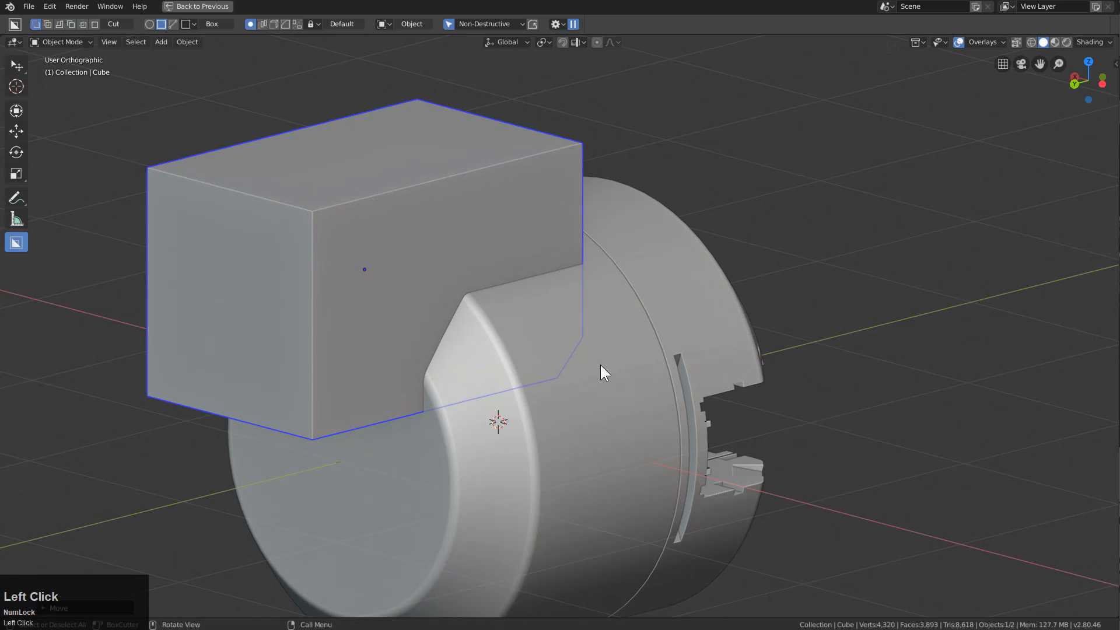
- Cut the box out of the cylindrical body with a Hard Ops Difference boolean
scroll(595, 367, "down", 2)
left_click(587, 380, "shift")
middle_click_drag(587, 380, 607, 348)
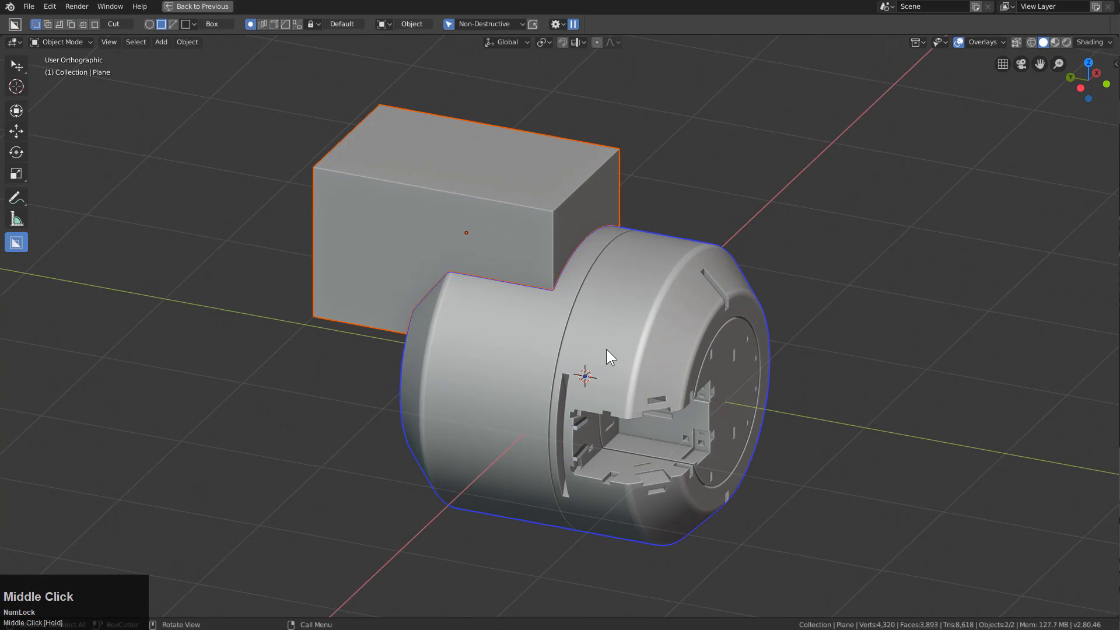
key("q")
left_click(600, 289)
- Add a cylinder at the 3D cursor and rotate it 90° about X and 90° about Z
middle_click_drag(561, 306, 621, 310)
scroll(659, 308, "up", 1)
key("shift+a")
mouse_move(632, 312)
left_click(677, 371)
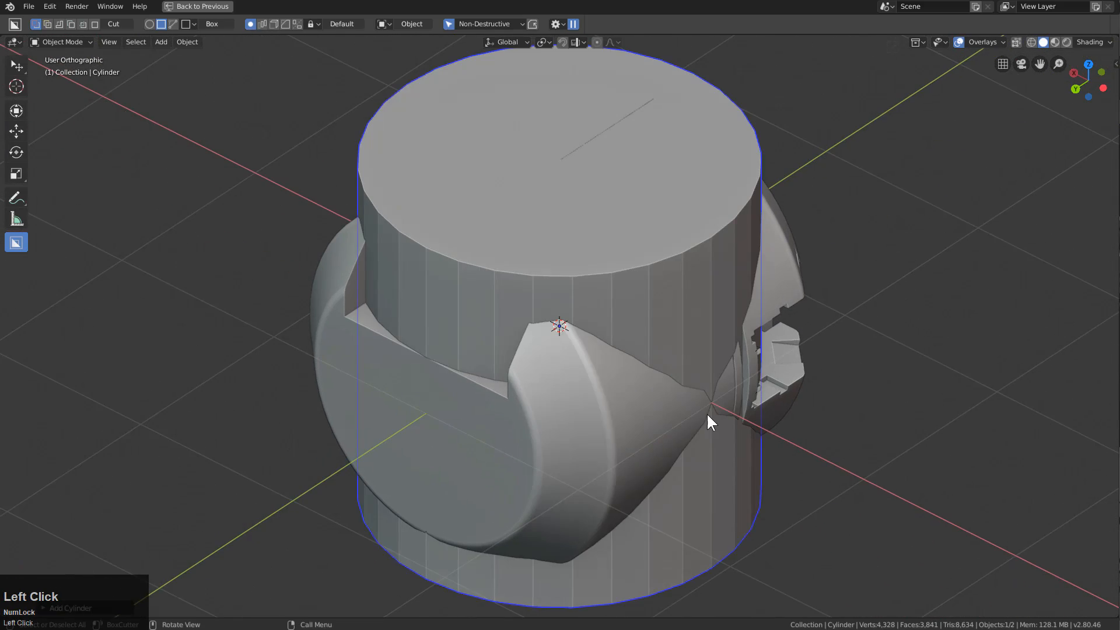
type("rx90")
key("Return")
type("r")
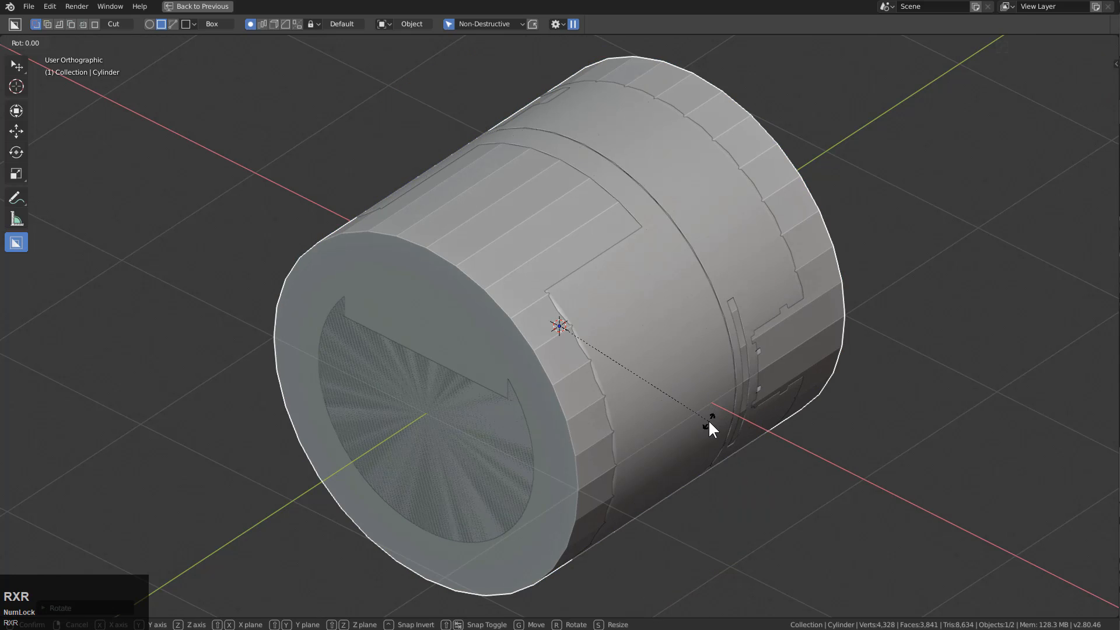
type("z90")
key("Return")
- Scale the cylinder down to a slim rod and stretch it along X
key("s")
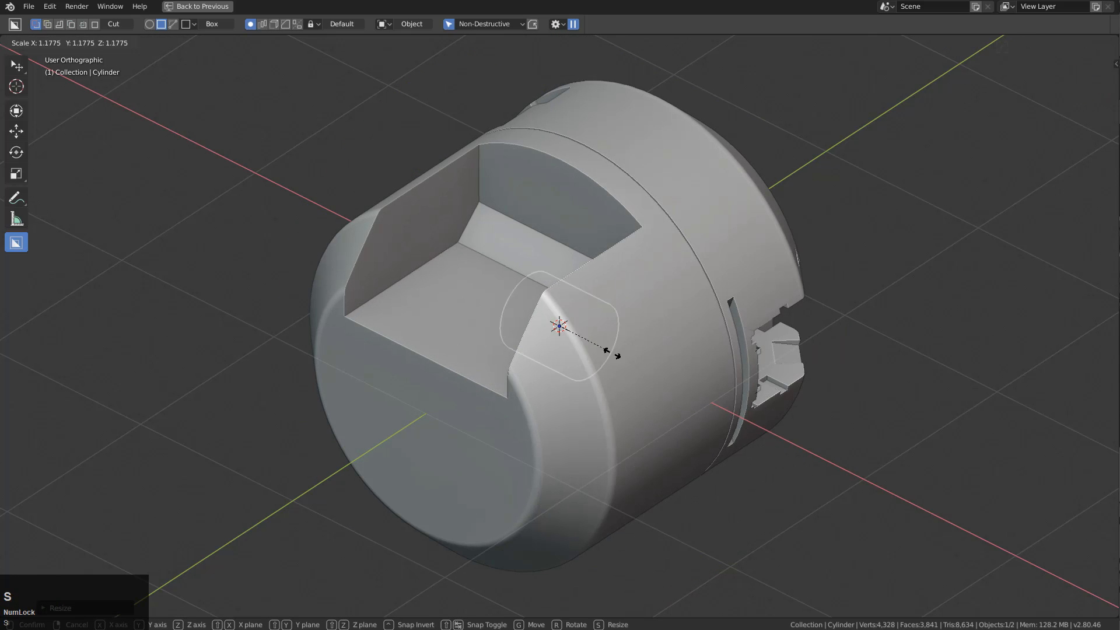
key("x")
left_click(718, 429)
- Raise the rod along Z into the notch and shift it along Y away from the notch's rear wall
key("g")
key("z")
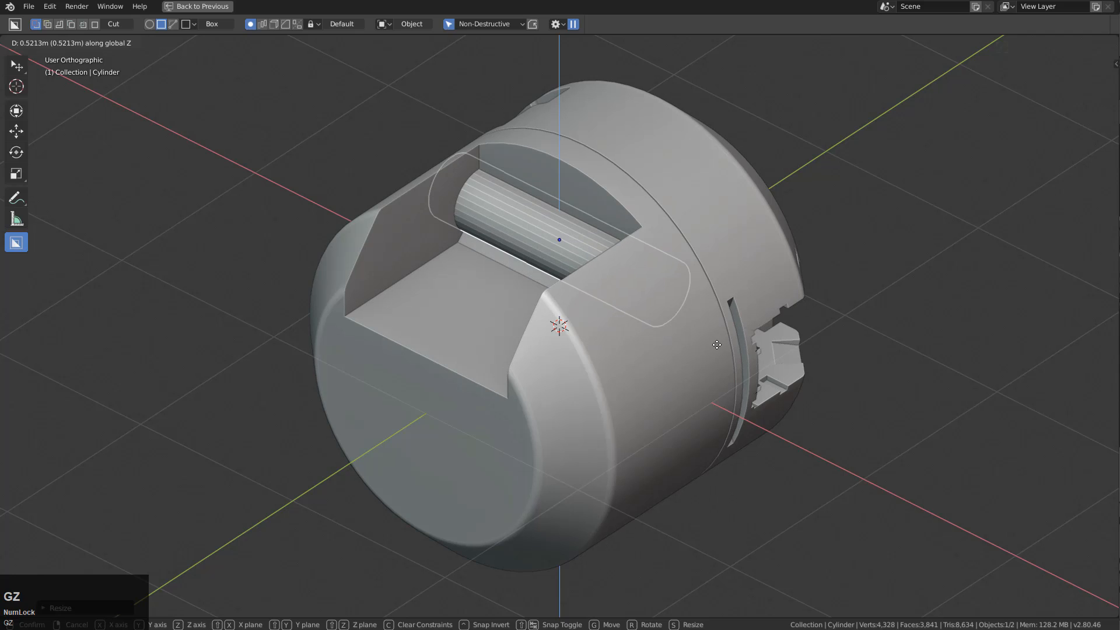
left_click(719, 339)
key("g")
key("y")
left_click(684, 374)
- Shorten the rod along X and smooth its shading with Hard Ops
key("s")
key("x")
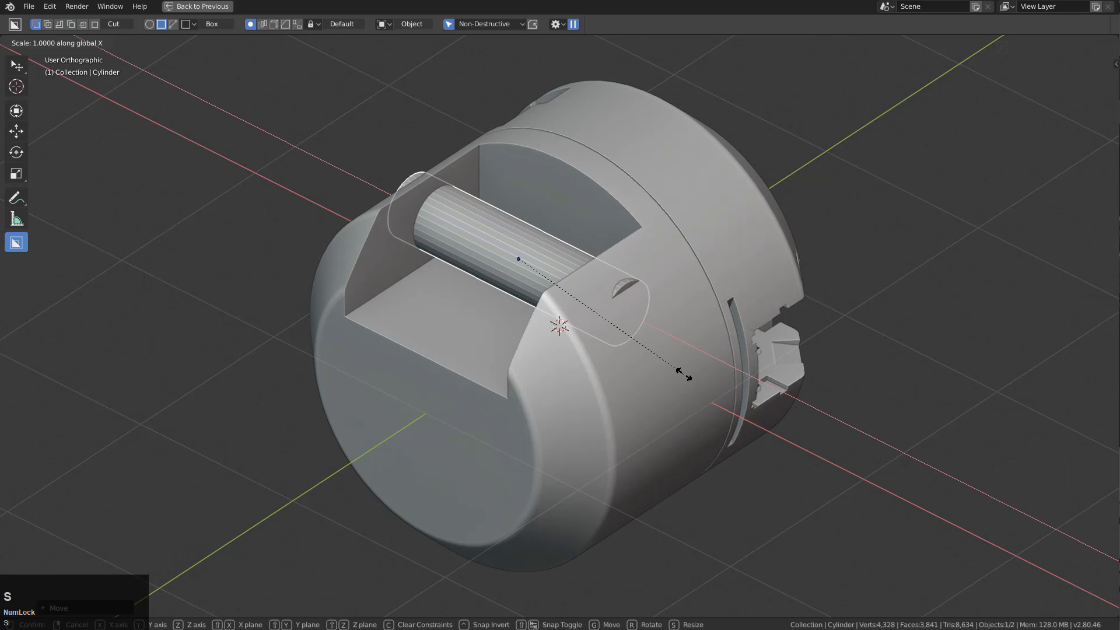
left_click(641, 351)
key("q")
left_click(592, 330)
- Slide the rod along Y toward the open outer end of the notch
mouse_move(591, 330)
middle_mouse_down()
mouse_move(632, 357)
mouse_move(743, 340)
mouse_move(585, 340)
mouse_move(607, 372)
mouse_move(512, 301)
middle_mouse_up()
key("g")
key("y")
left_click(757, 373)
scroll(585, 340, "down", 2)
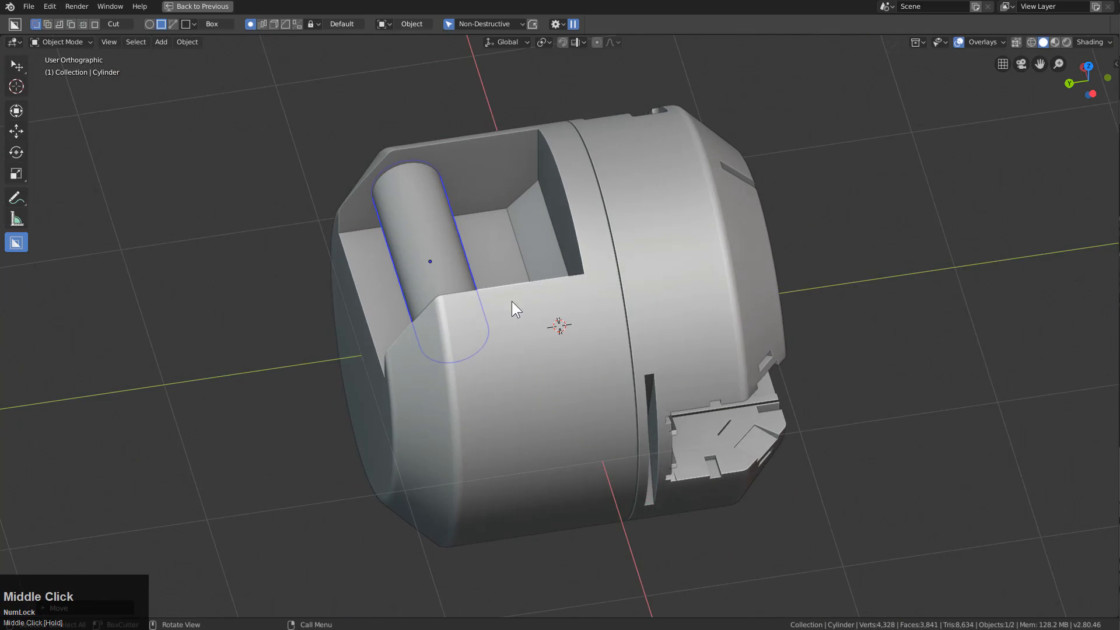
- Fine-tune the rod's position along Y and Z so that it bridges the notch's two side walls
scroll(572, 356, "up", 2)
middle_click_drag(572, 356, 718, 352)
key("g")
key("y")
left_click(547, 373)
key("g")
key("z")
left_click(543, 371)
- Join the rod to the cylindrical body with a Hard Ops Union boolean
left_click(824, 348, "shift")
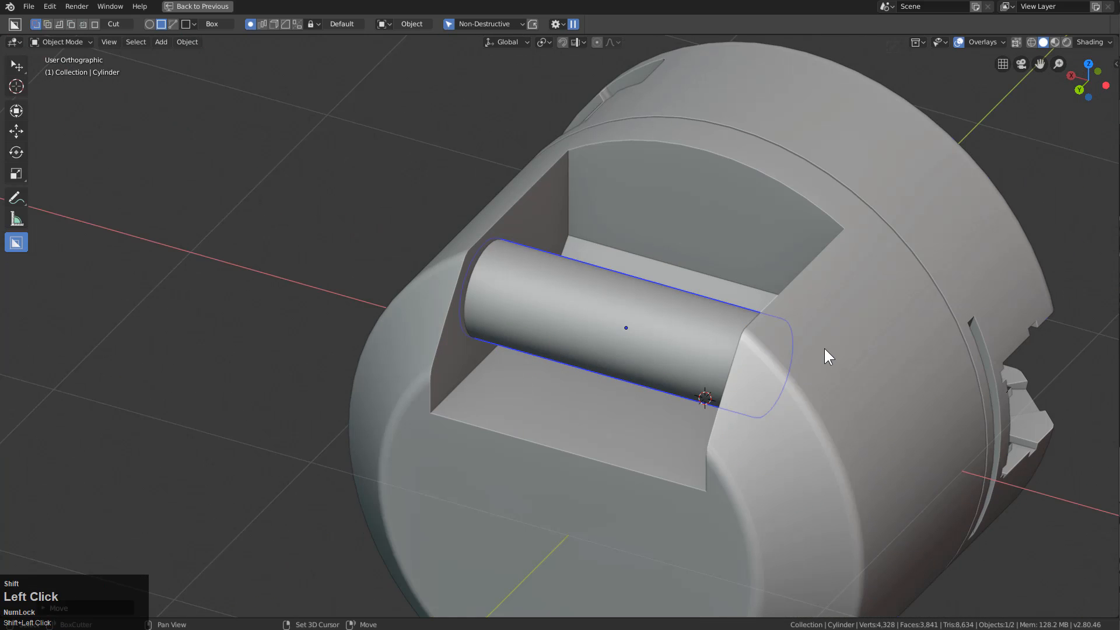
key("q")
mouse_move(822, 415)
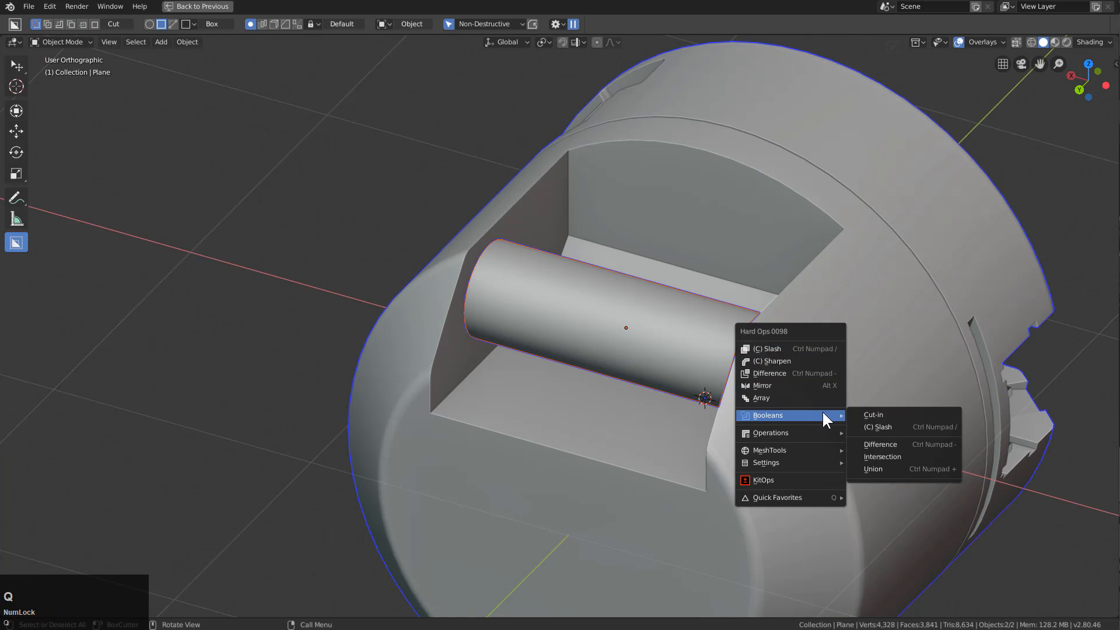
left_click(888, 466)
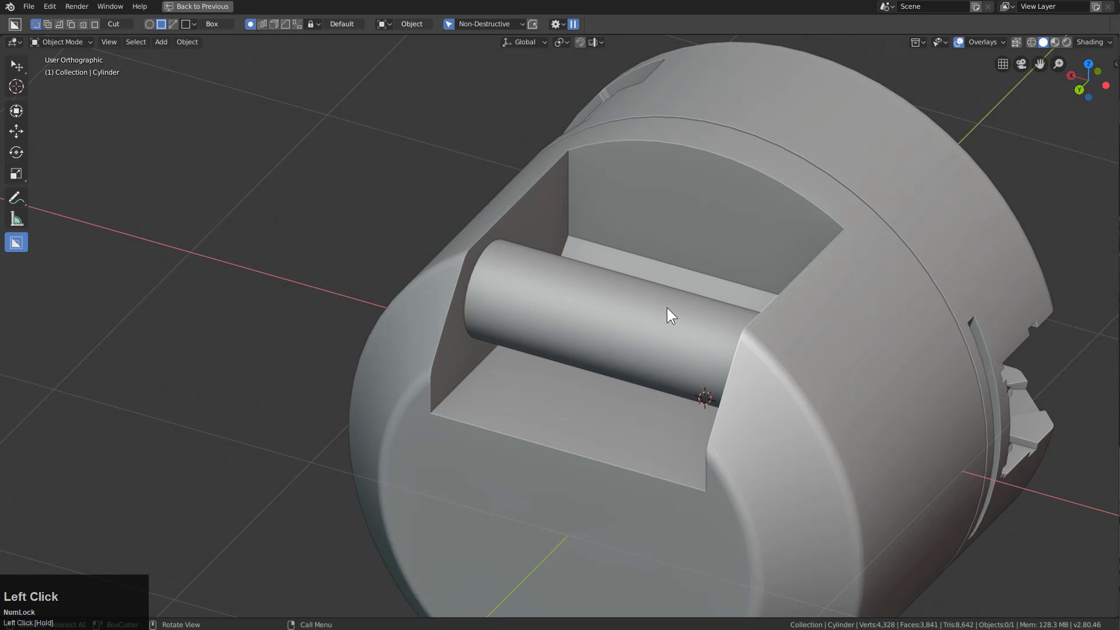
- Select the cylindrical body and mirror it across the Z axis with Hard Ops Mirror
middle_click_drag(721, 344, 665, 317)
left_click(663, 332)
scroll(641, 336, "down", 1)
key("Tab")
key("Tab")
scroll(634, 356, "down", 1)
scroll(643, 326, "up", 1)
key("alt+x")
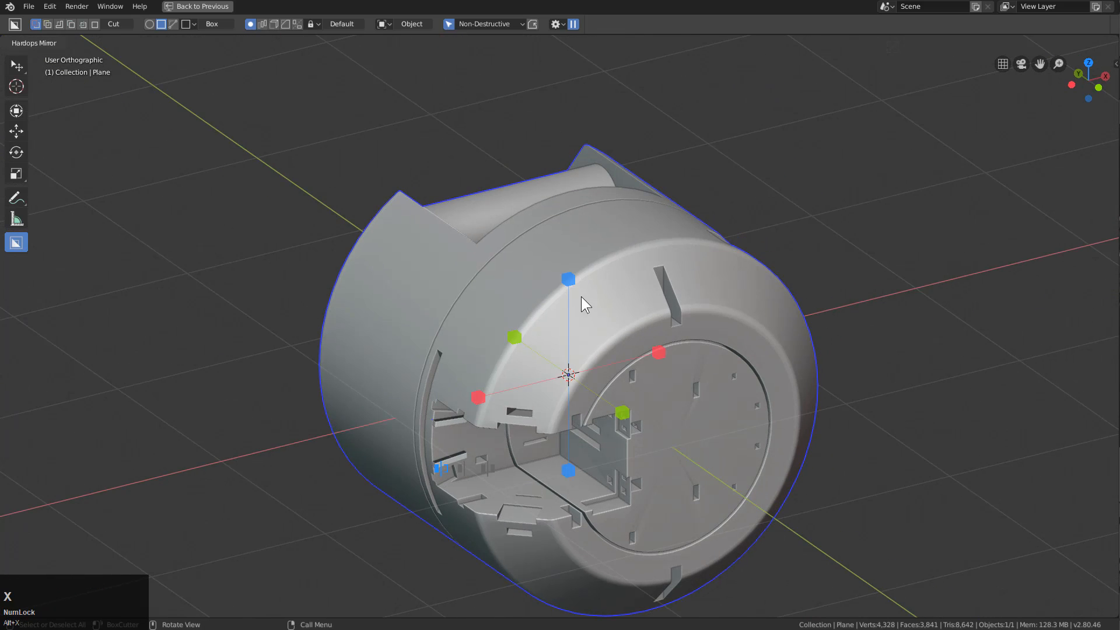
left_click(576, 293)
middle_click_drag(576, 292, 648, 283)
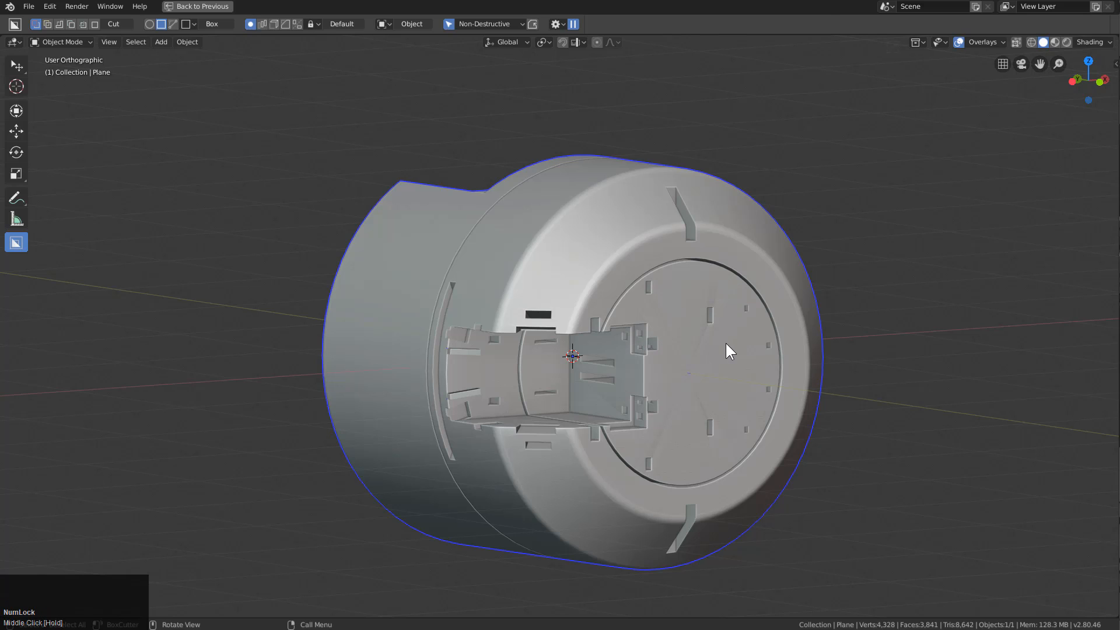
- Move the body's last two Boolean modifiers above the mirror modifier so the notch and rod are mirrored too
key("grave")
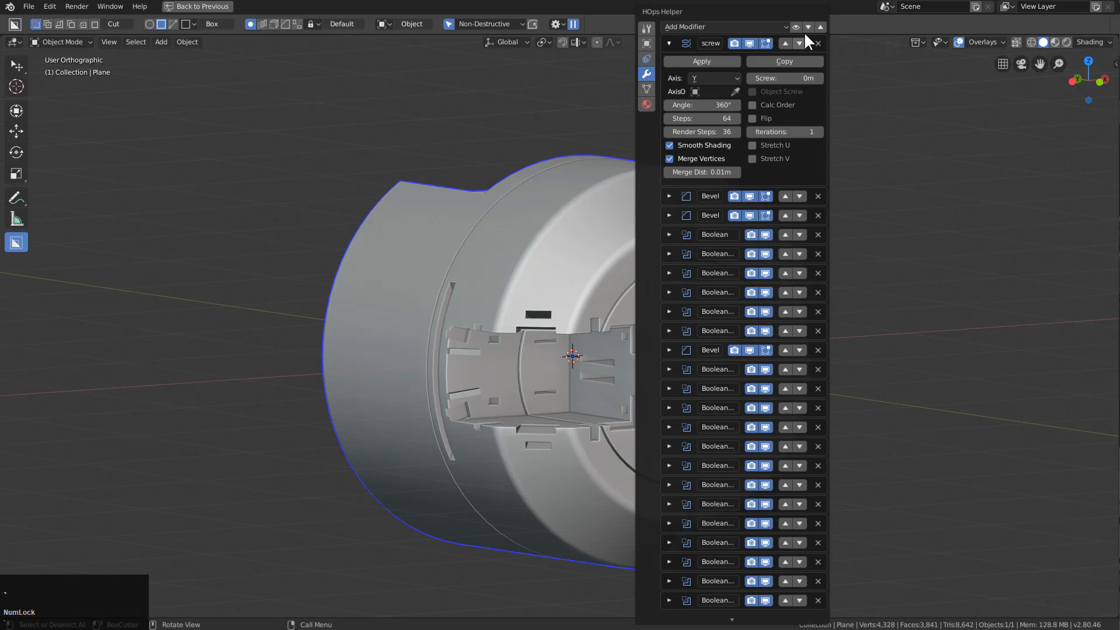
left_click(820, 27)
scroll(745, 583, "down", 5)
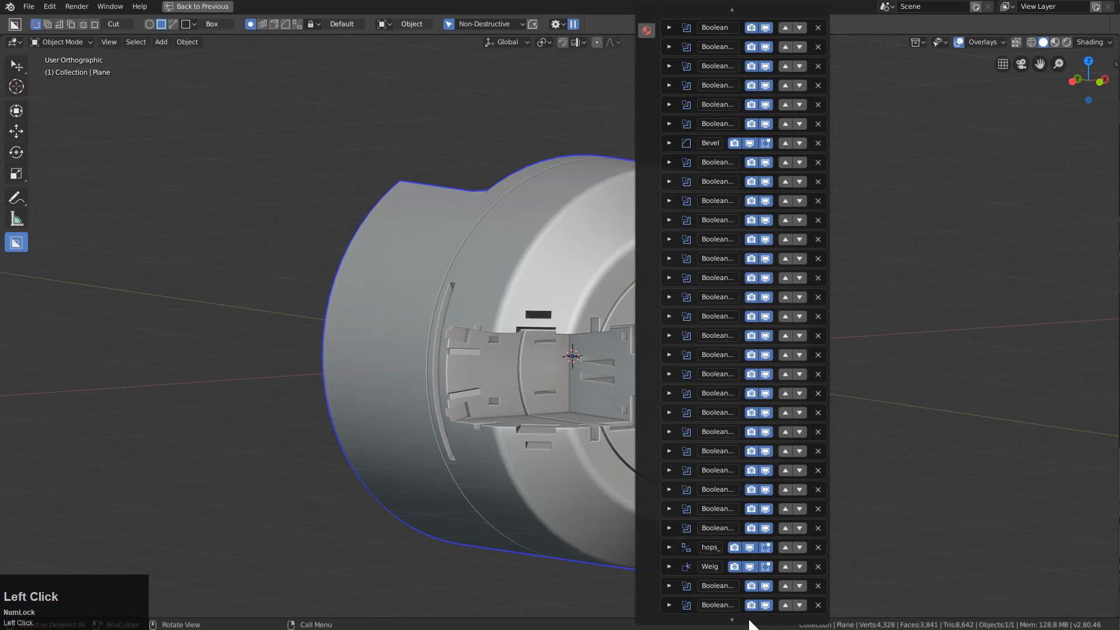
left_click(782, 577)
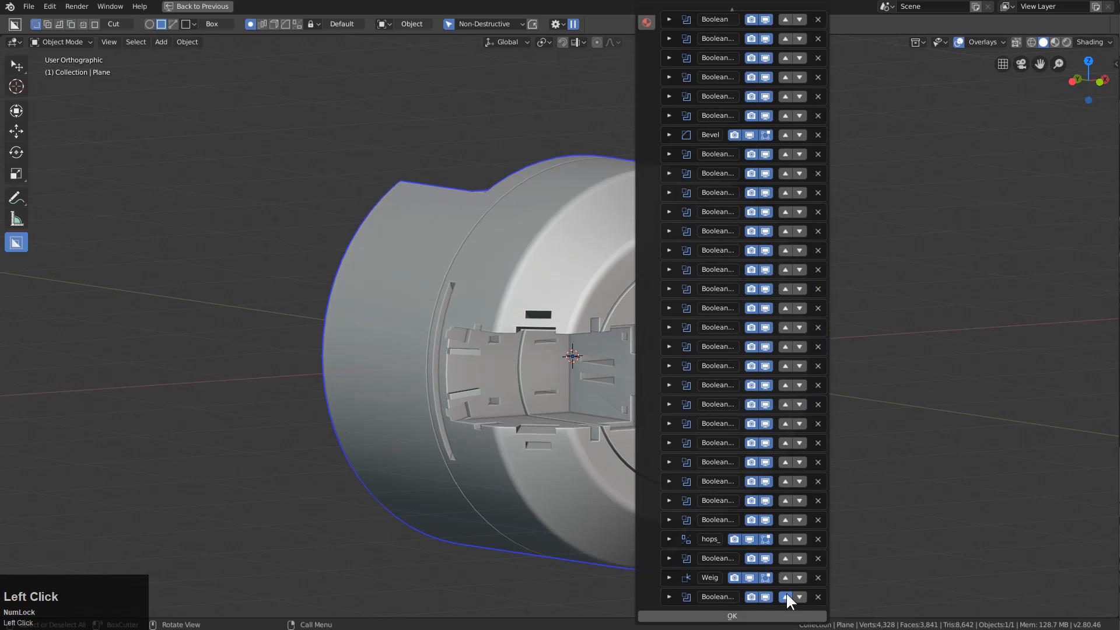
left_click(786, 593)
left_click(785, 559)
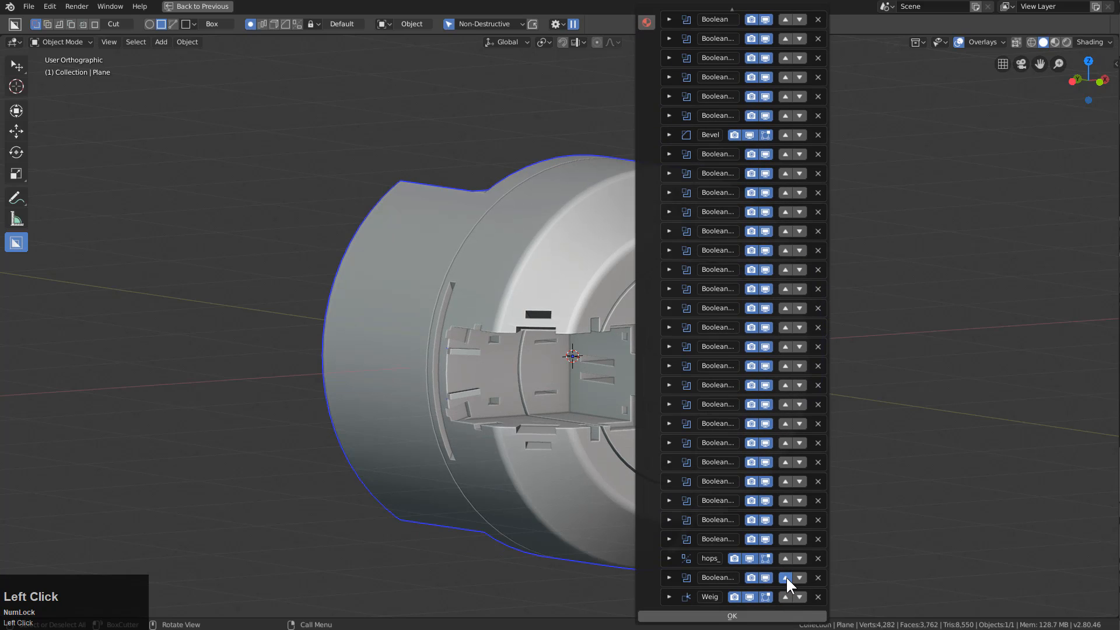
left_click(786, 576)
middle_click_drag(502, 344, 599, 351)
left_click(603, 348)
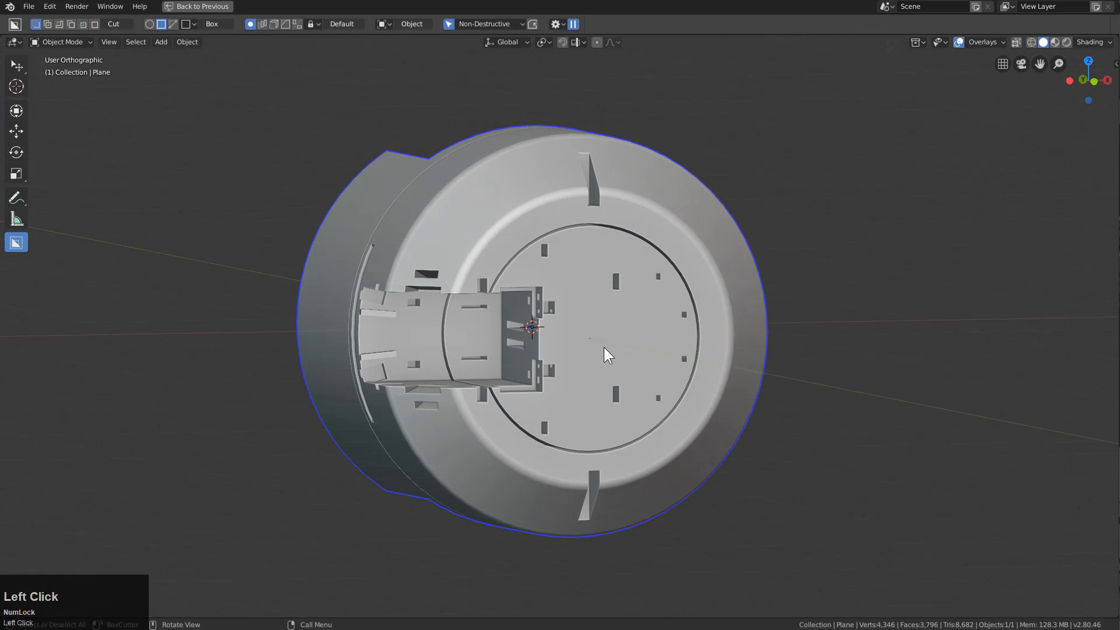
key("q")
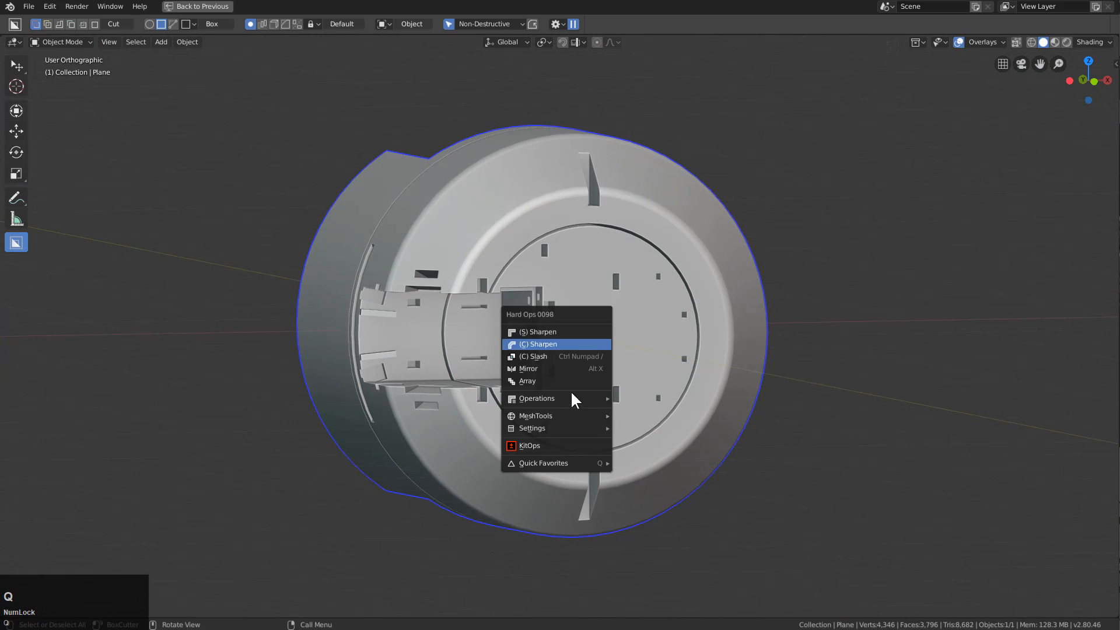
right_click(567, 447)
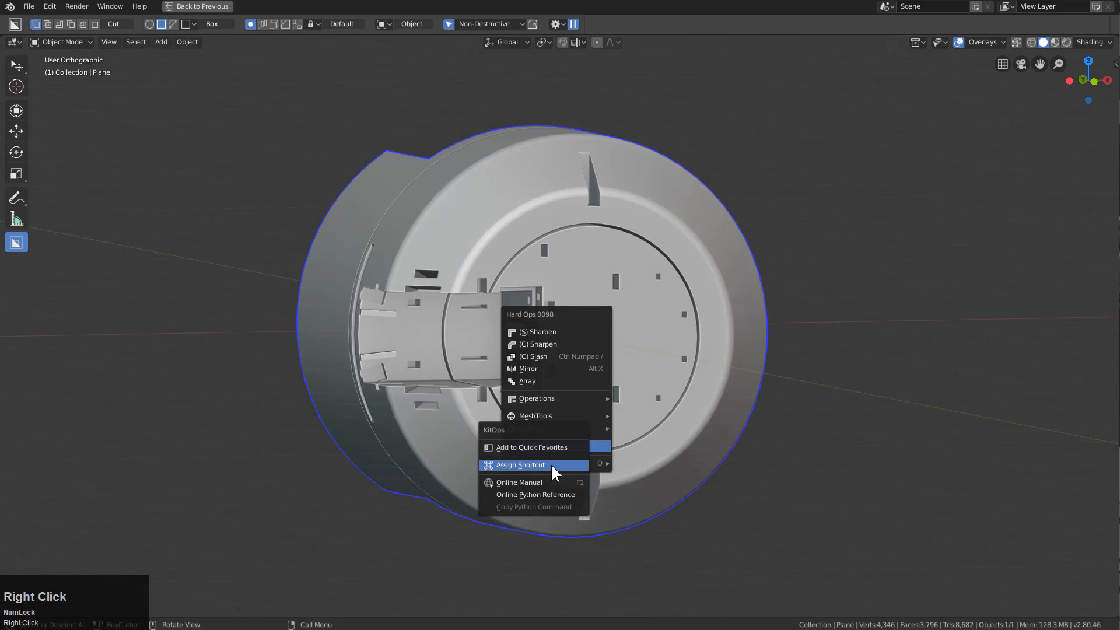
scroll(602, 351, "up", 1)
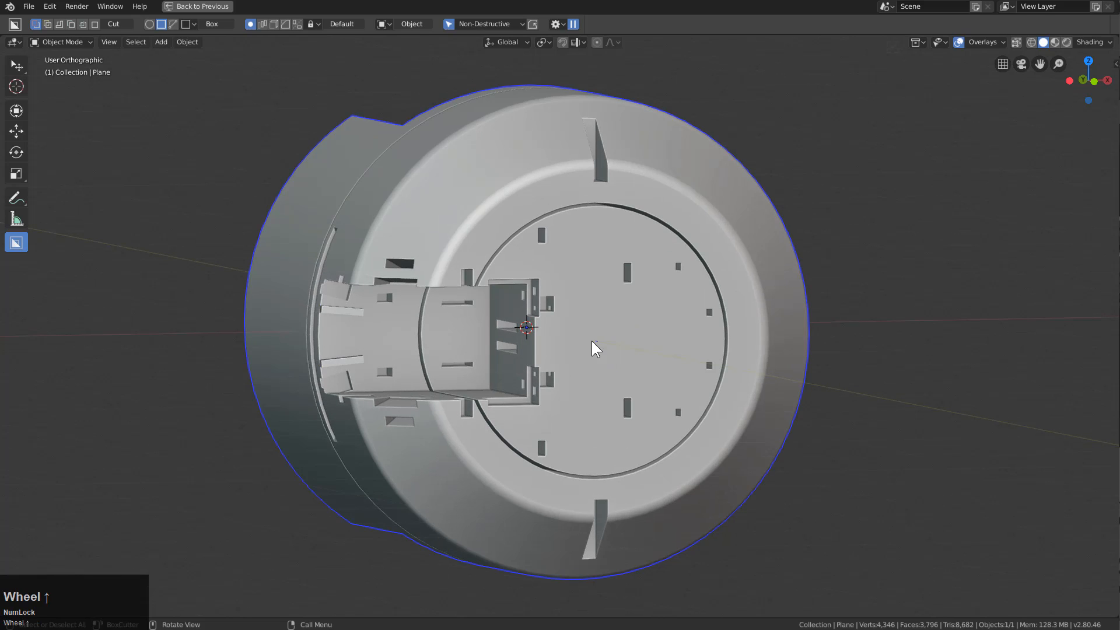
- Place the 3D cursor at the centre of the body's circular end cap
middle_click_drag(591, 340, 616, 331)
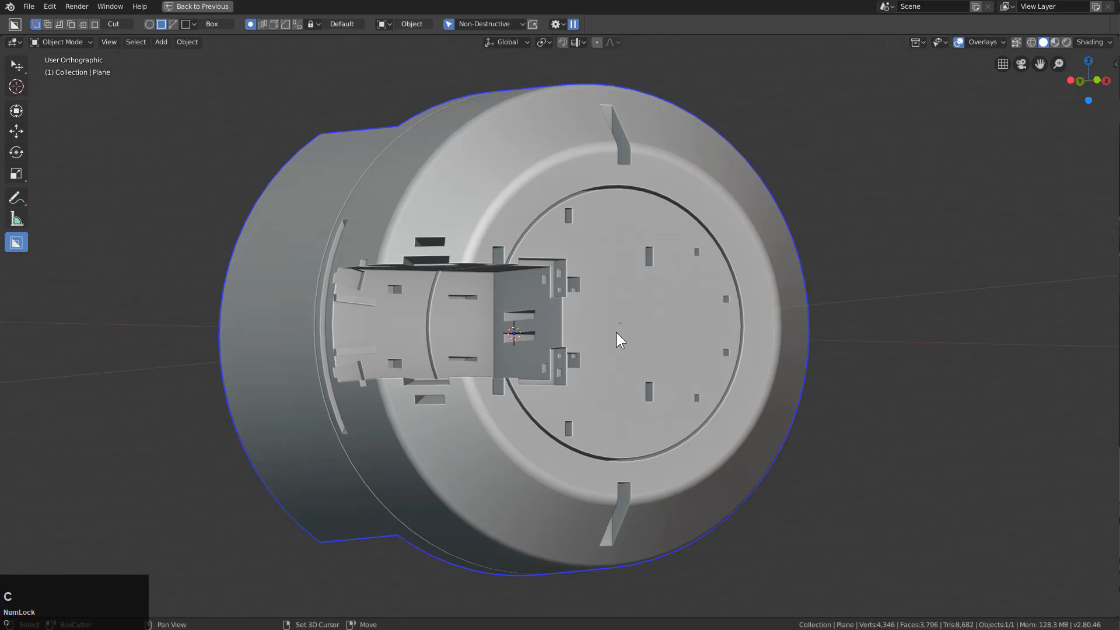
scroll(618, 331, "down", 1)
scroll(642, 326, "up", 1)
right_click(664, 317, "shift")
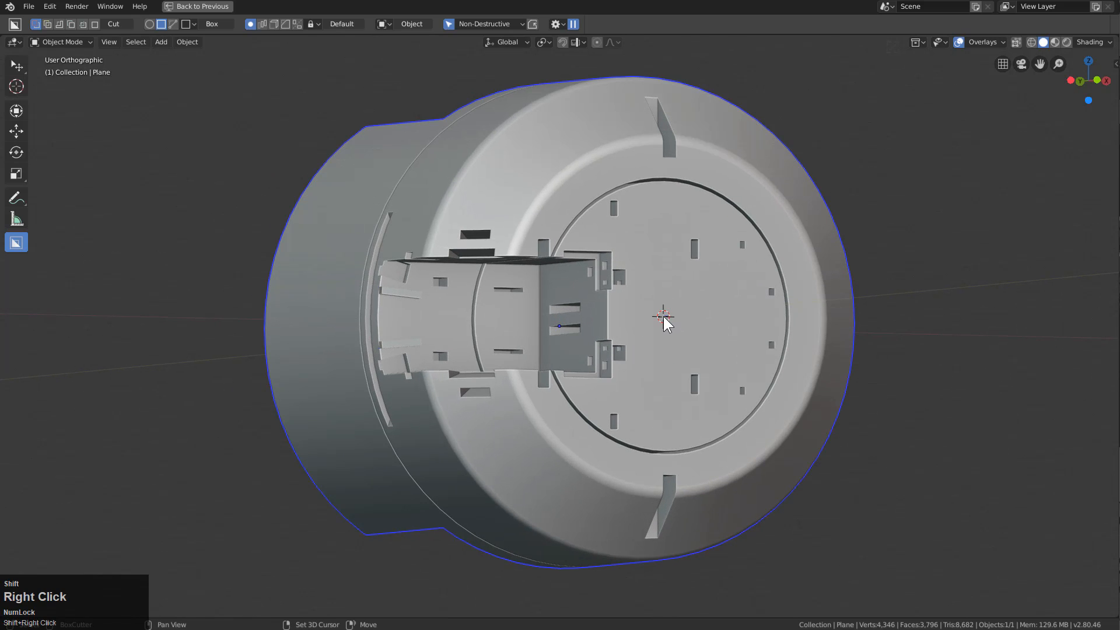
- Choose the Circ array1 insert from the Prempack 2 KPACK in KIT OPS
key("n")
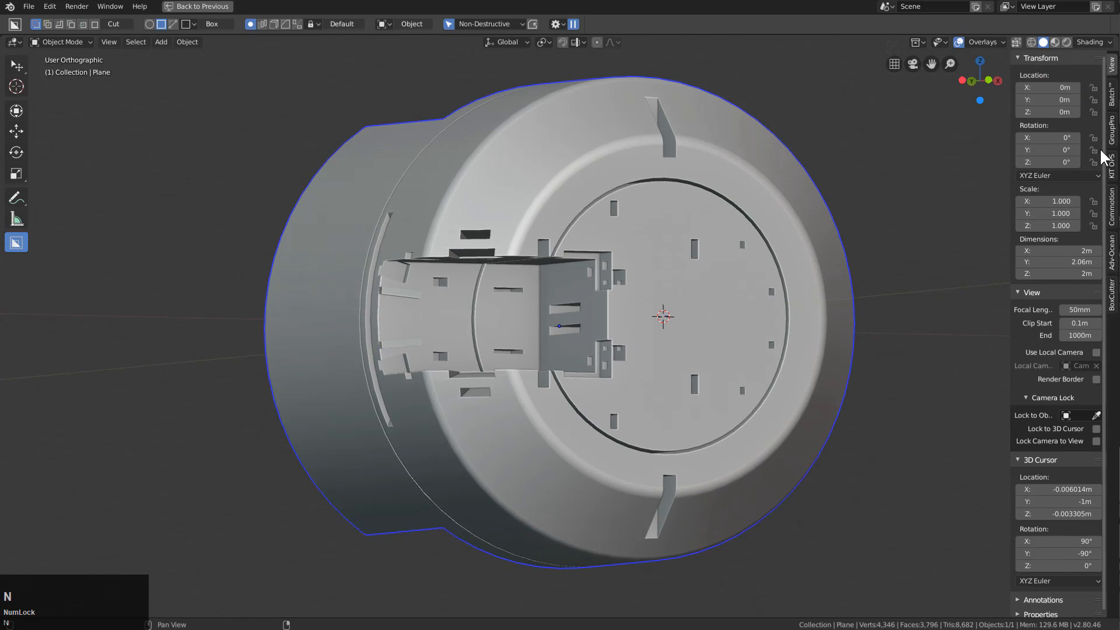
left_click(1110, 168)
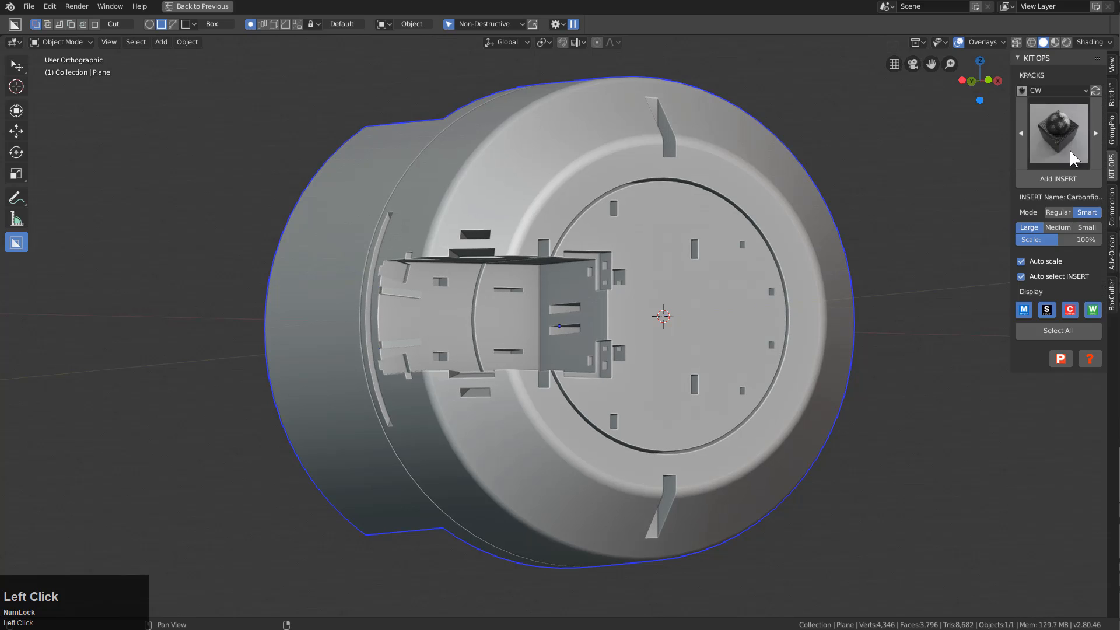
left_click(1053, 86)
left_click(1035, 182)
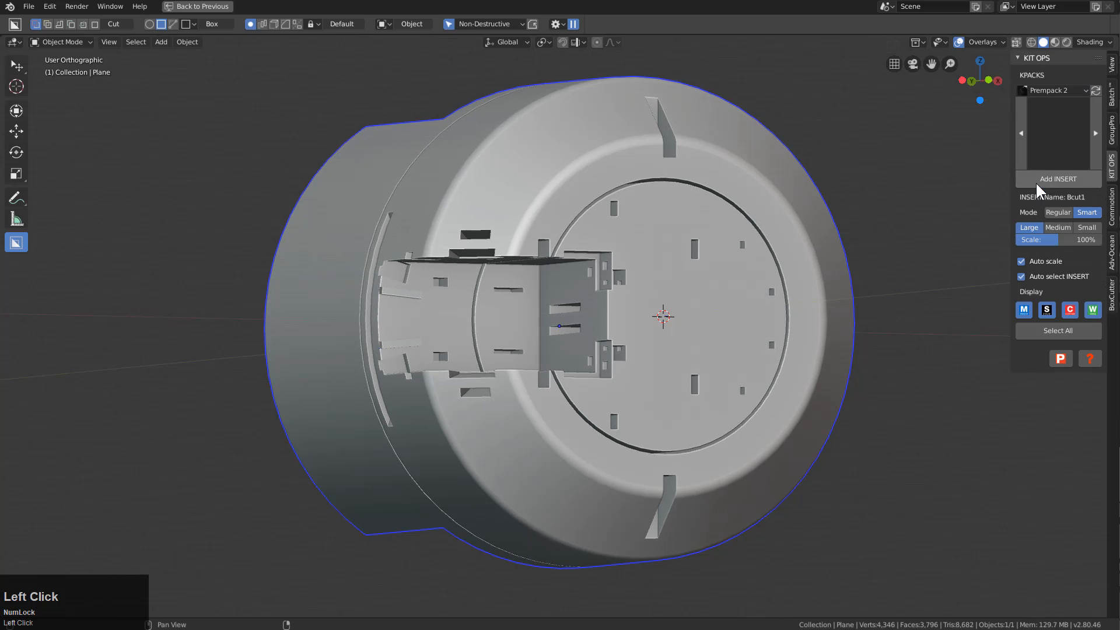
left_click(1052, 125)
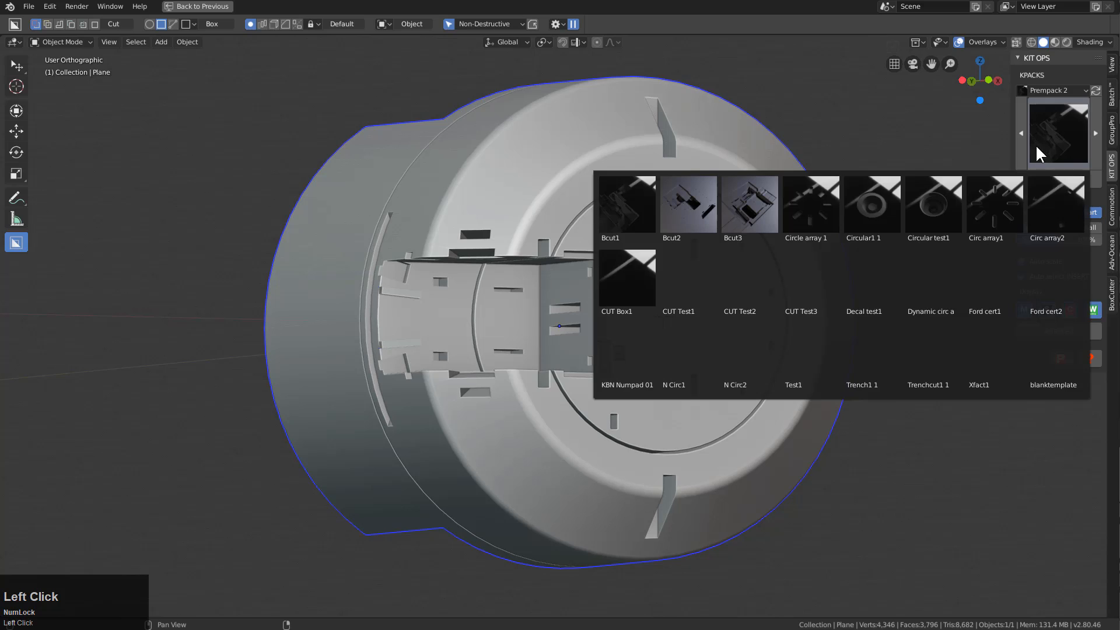
left_click(1022, 136)
left_click(1026, 137)
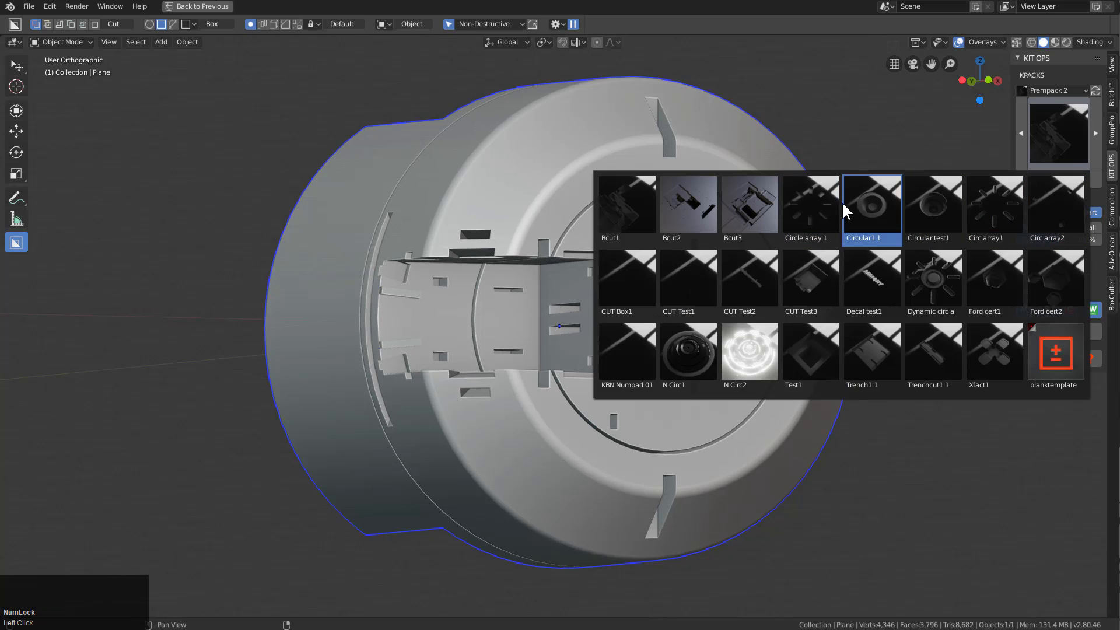
left_click(980, 201)
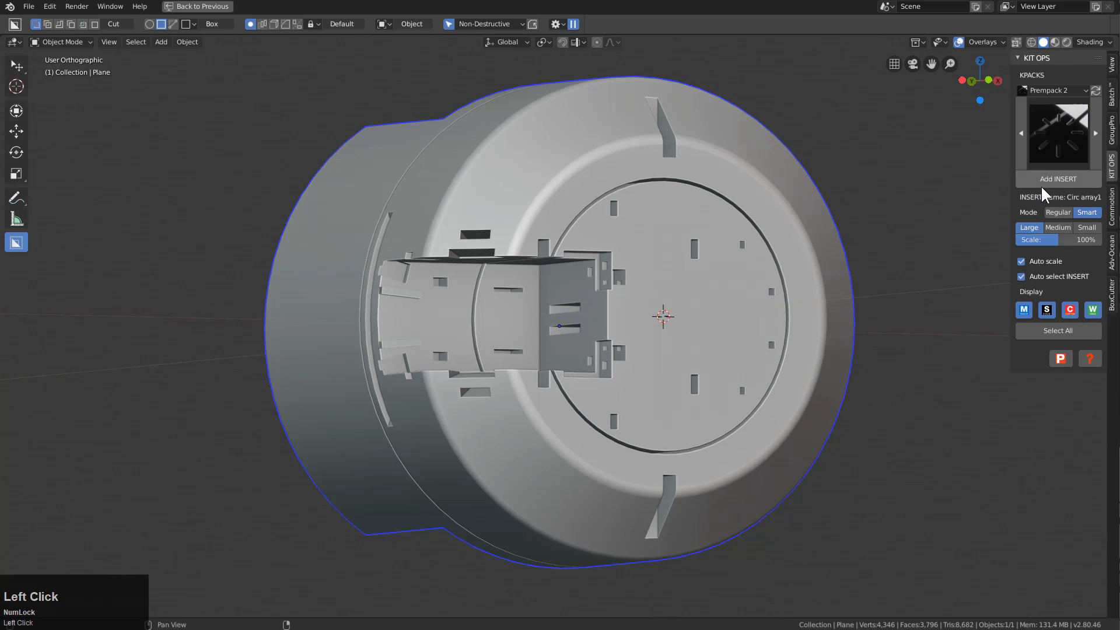
- Add the Circ array1 insert to the body and place it near the centre of the circular end cap
middle_click_drag(837, 299, 821, 291)
key("q")
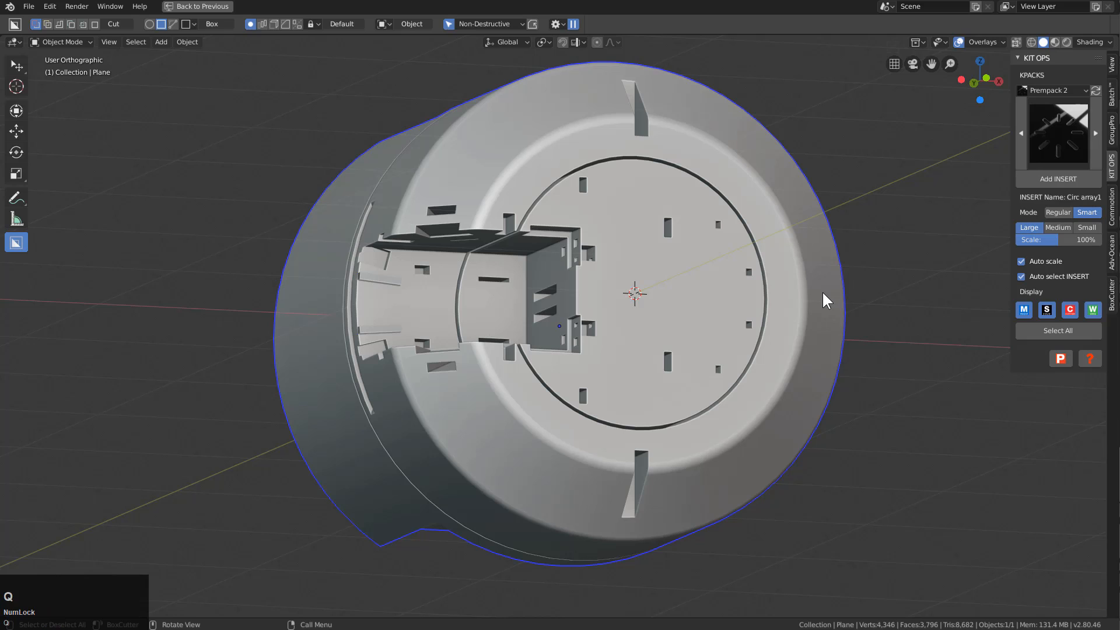
left_click(811, 407)
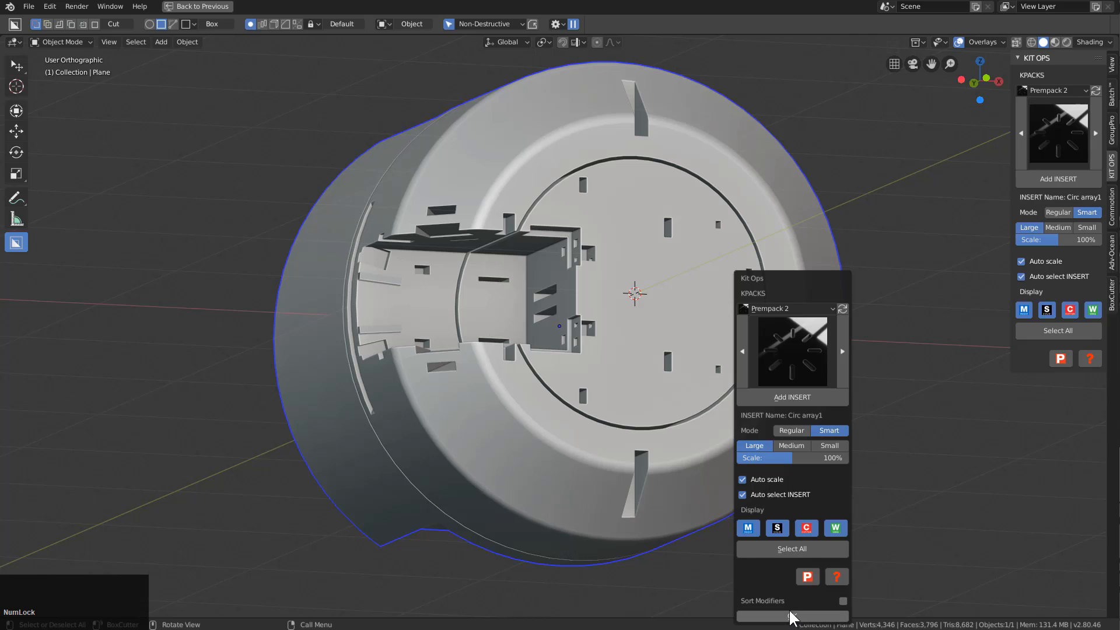
left_click(790, 397)
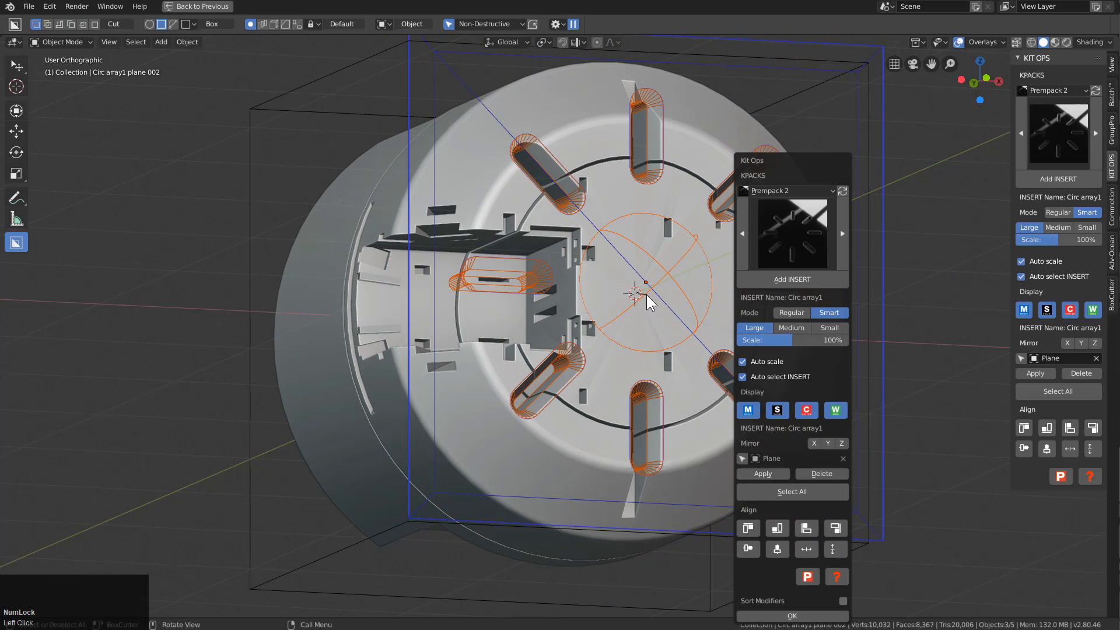
left_click(642, 296)
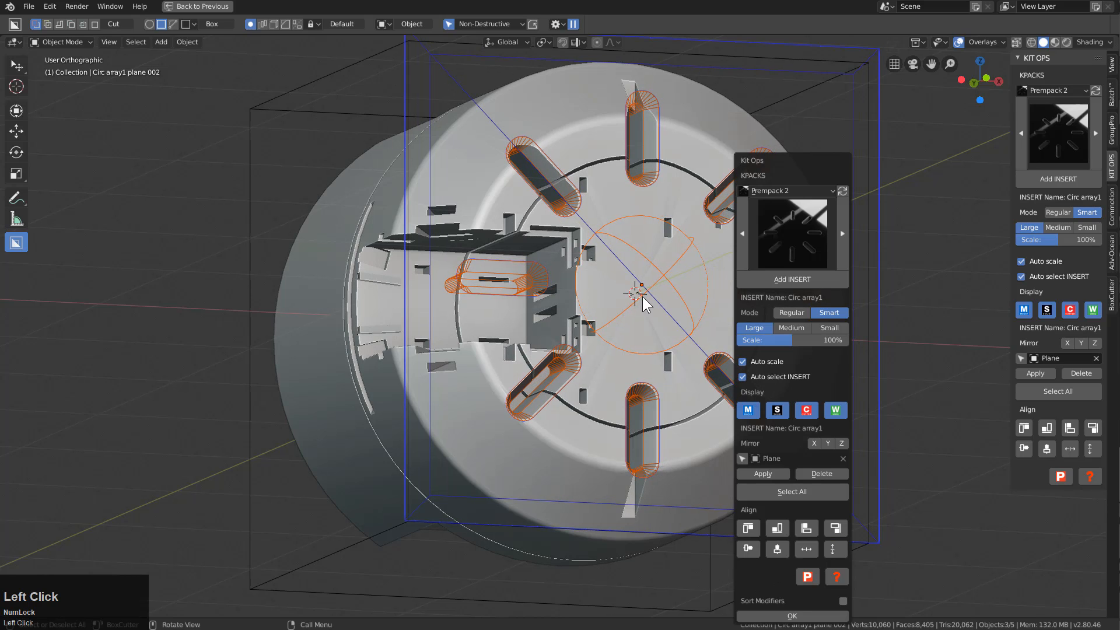
- Accept the Circ array1 insert's placement and scale it down to fit inside the end cap's circular groove
left_click(800, 614)
middle_click_drag(877, 341, 834, 402)
key("s")
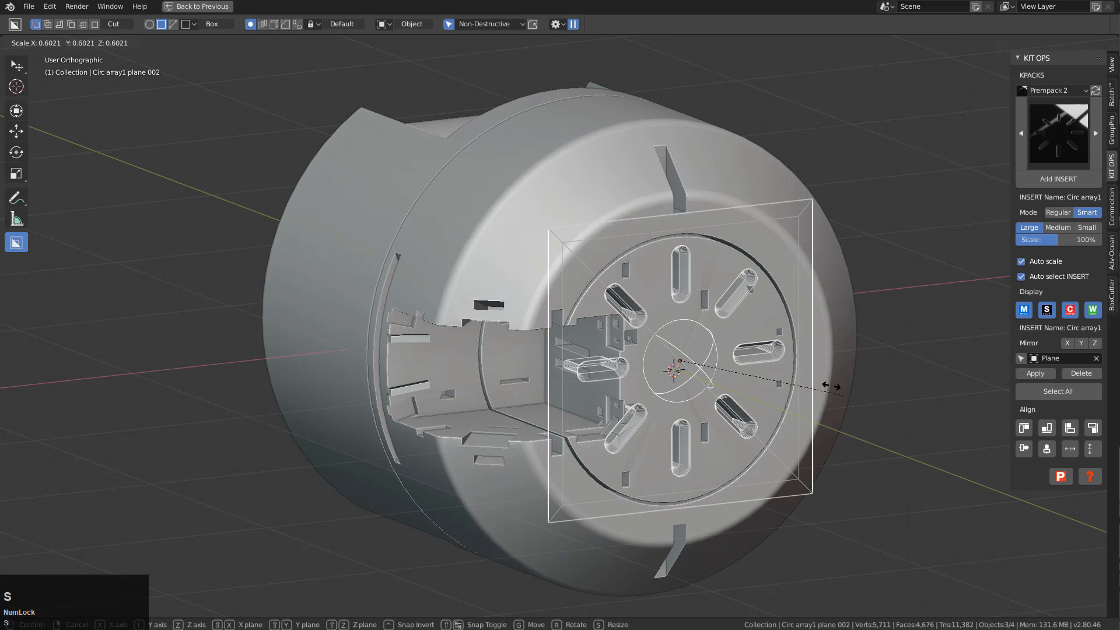
left_click(782, 327)
- Turn off Auto select INSERT and select the insert together with the body, keeping the body active
middle_click_drag(793, 249, 945, 242)
left_click(1020, 276)
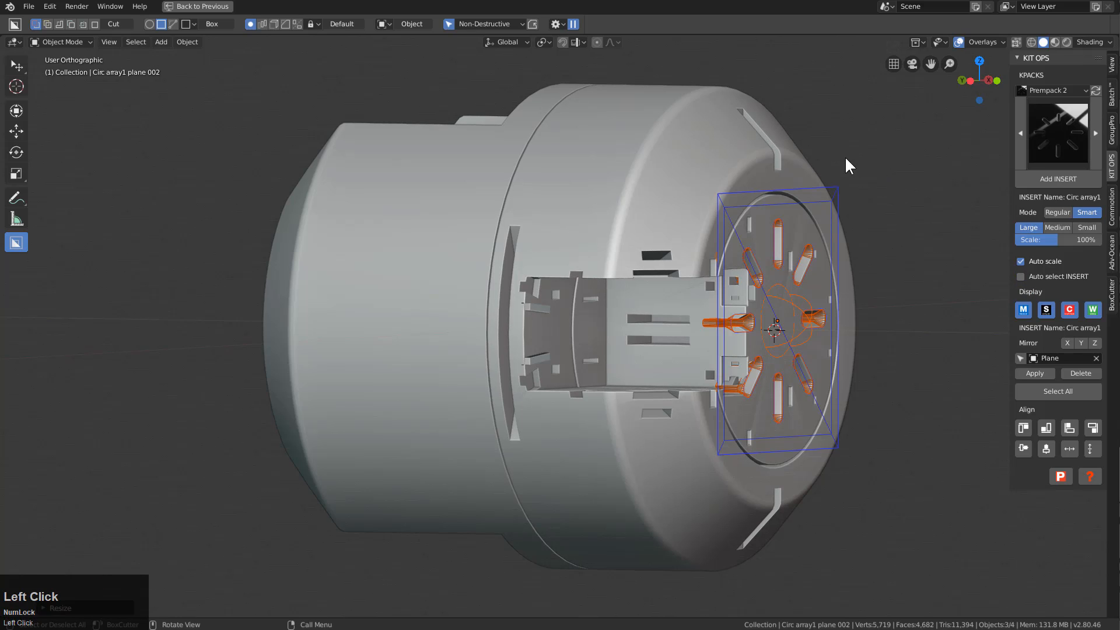
left_click(845, 179)
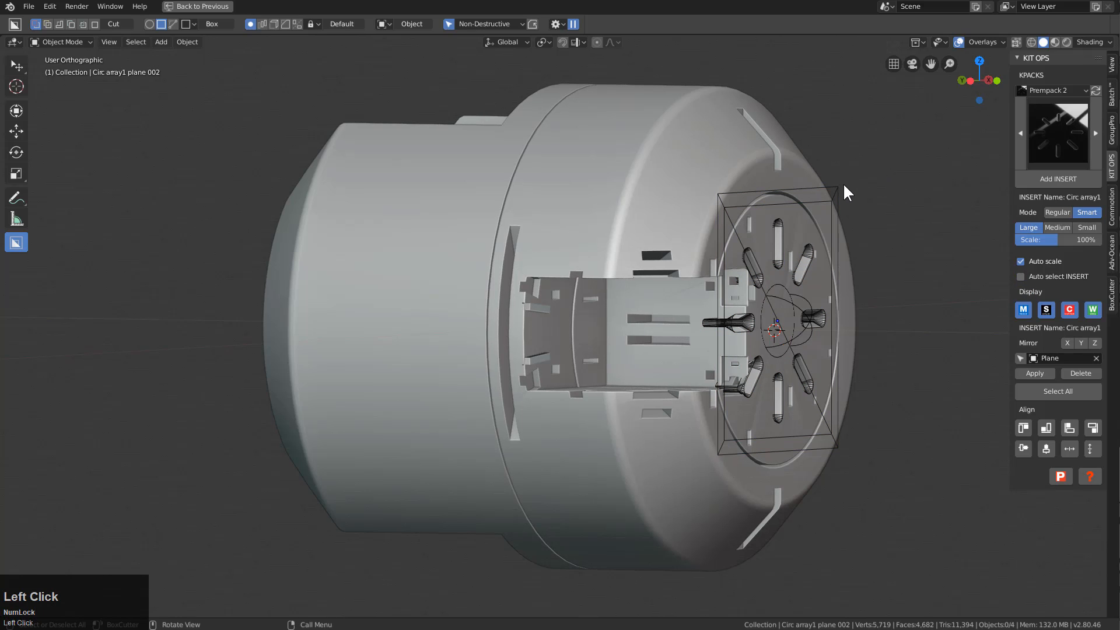
left_click(718, 143)
key("q")
mouse_move(875, 144)
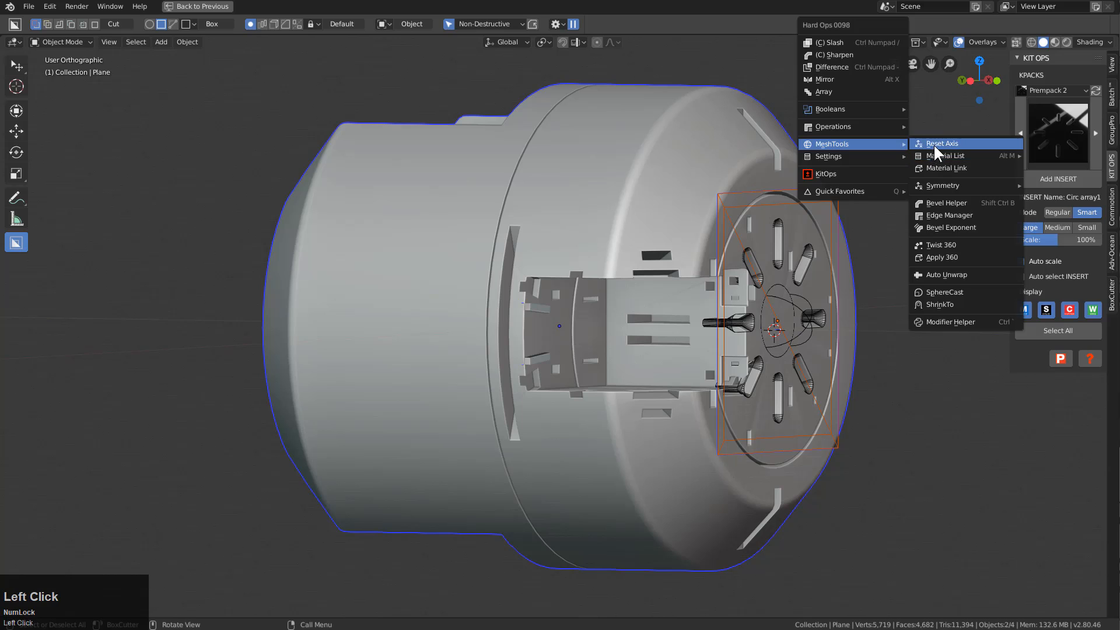
left_click(933, 143)
key("x")
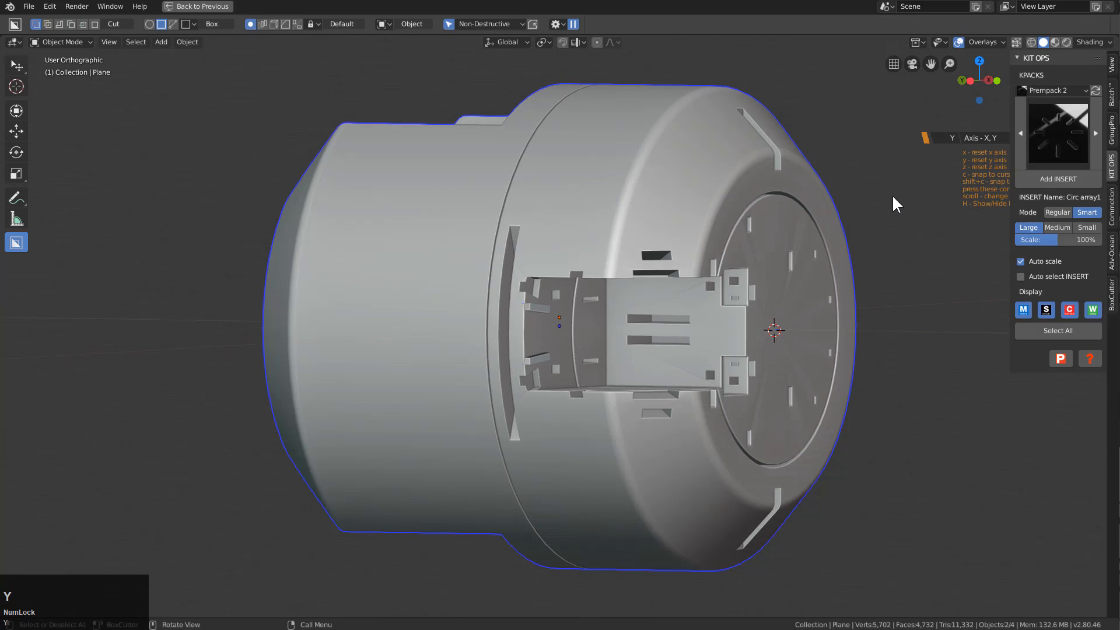
key("Escape")
- Align the insert to the body on the X and Z axes with Hard Ops Reset Axis
key("q")
left_click(923, 192)
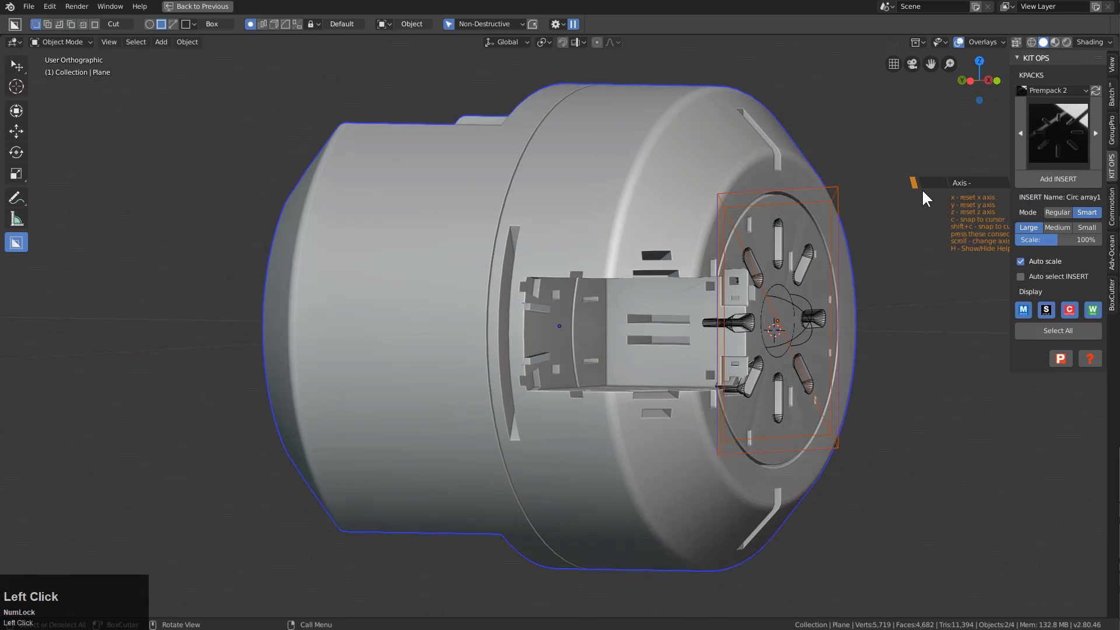
key("x")
key("z")
left_click(922, 188)
- Scale the insert up uniformly so its slots cross the end cap's circular groove
middle_click_drag(919, 200, 885, 186)
left_click(889, 176)
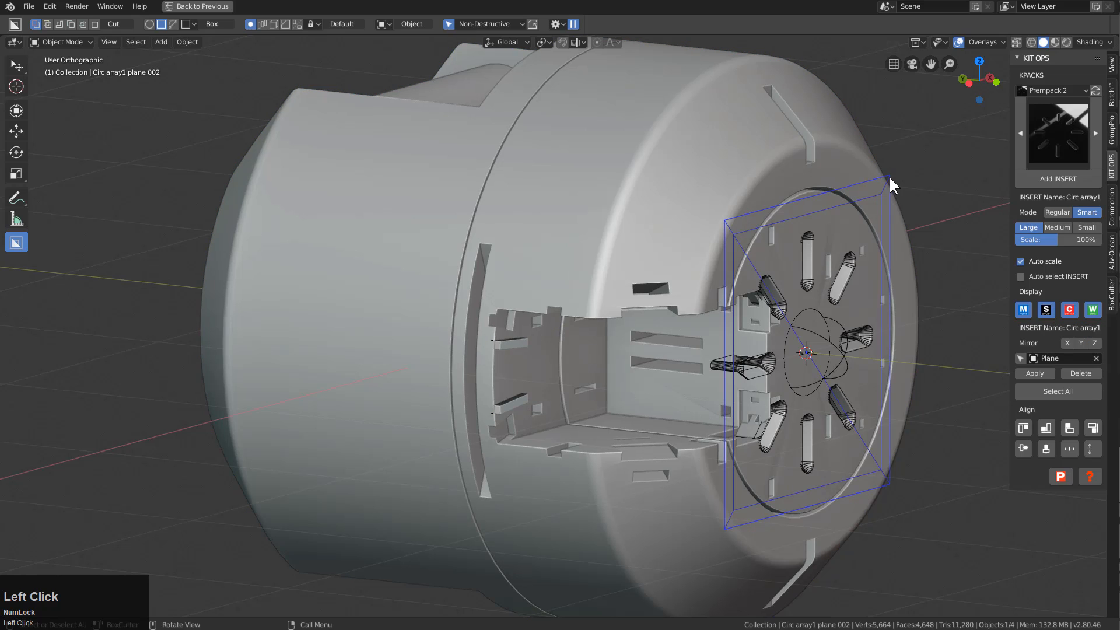
middle_click_drag(899, 357, 758, 361)
key("s")
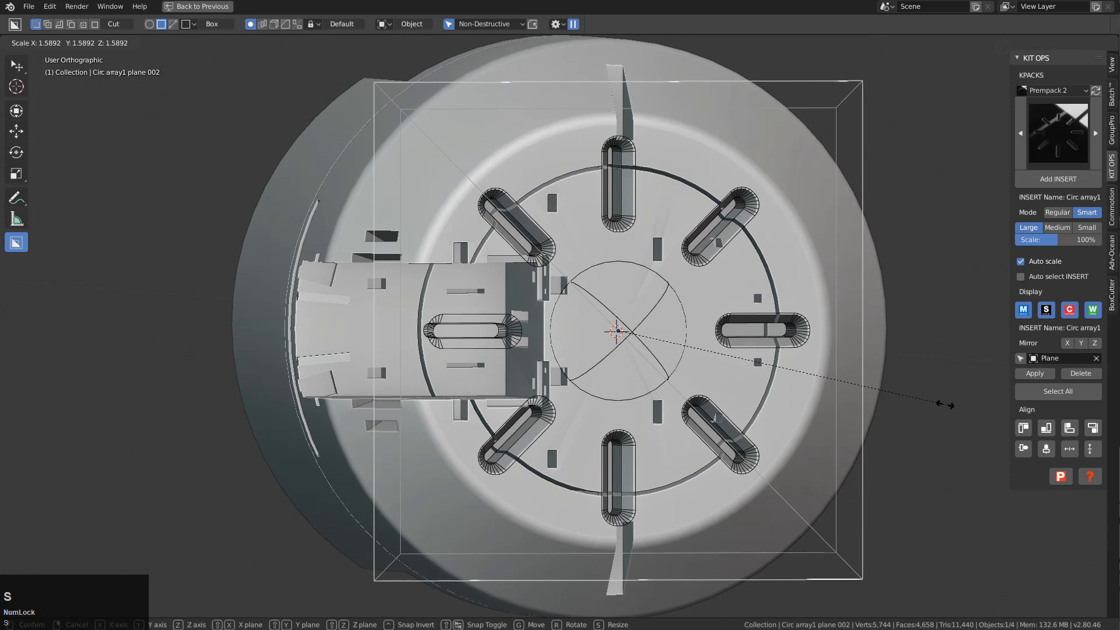
left_click(905, 370)
- Move the body's newest Difference modifier above the weighted normal and Hard Ops mirror modifiers
scroll(739, 286, "down", 2)
middle_click_drag(738, 282, 685, 287)
left_click(680, 294)
scroll(680, 294, "up", 4)
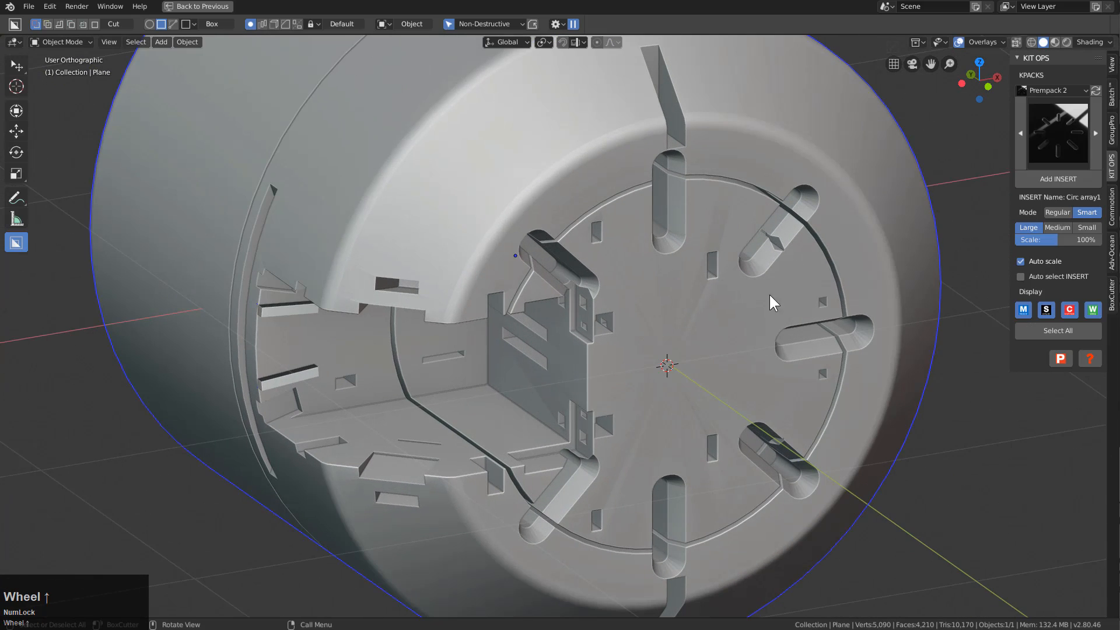
key("ctrl+grave")
scroll(954, 571, "down", 5)
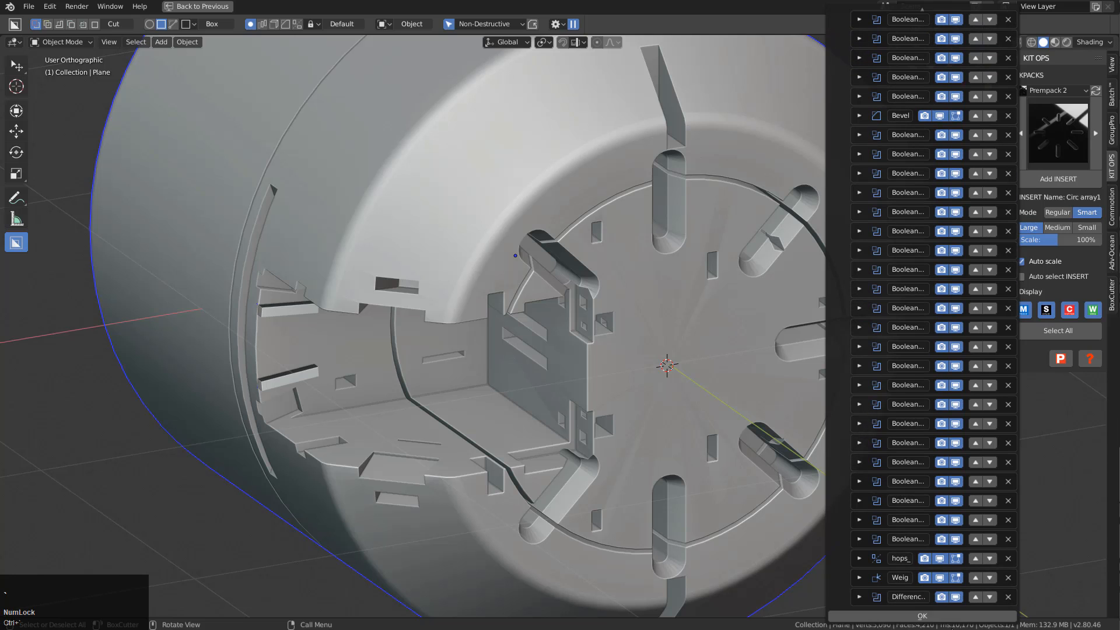
left_click(973, 595)
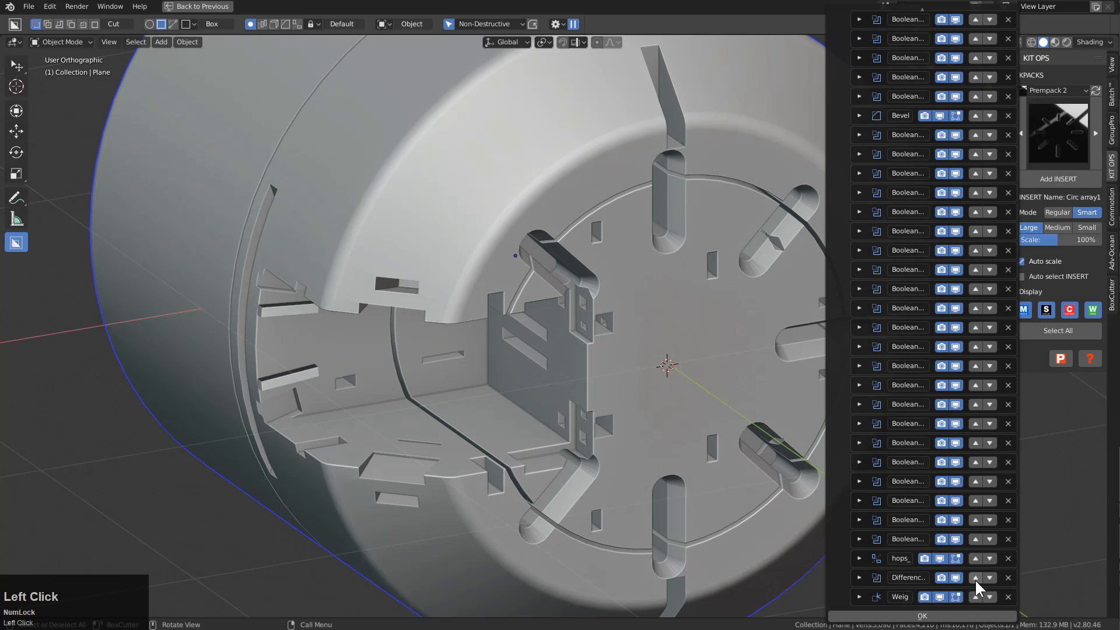
left_click(974, 579)
scroll(695, 396, "down", 2)
- Inspect the body from several angles and look through its full modifier stack
middle_click_drag(695, 396, 640, 320)
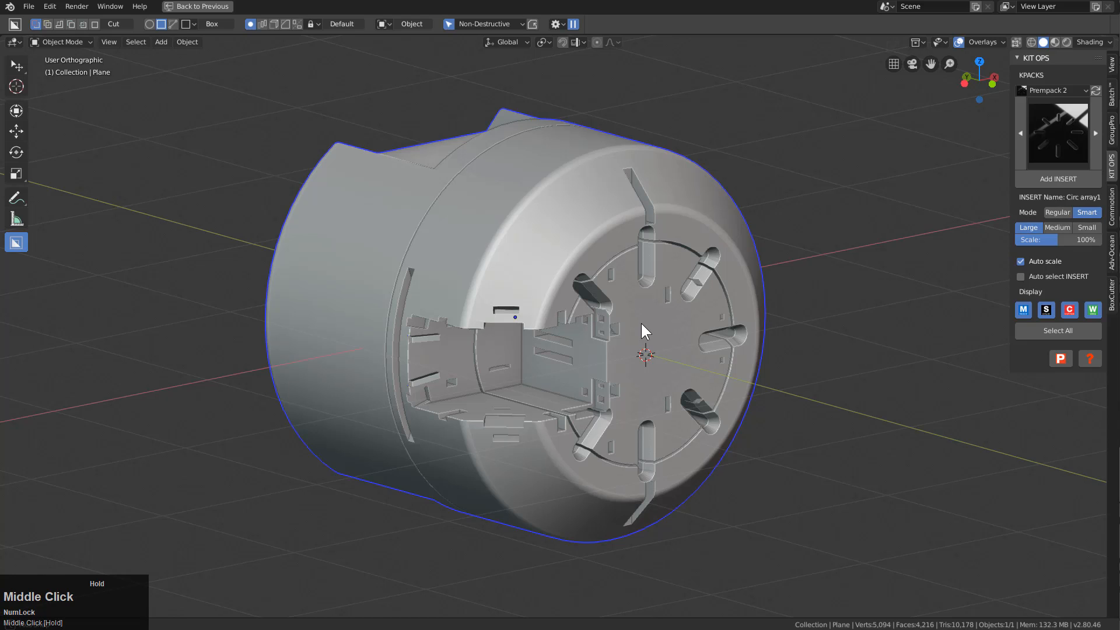
middle_click_drag(640, 321, 639, 321)
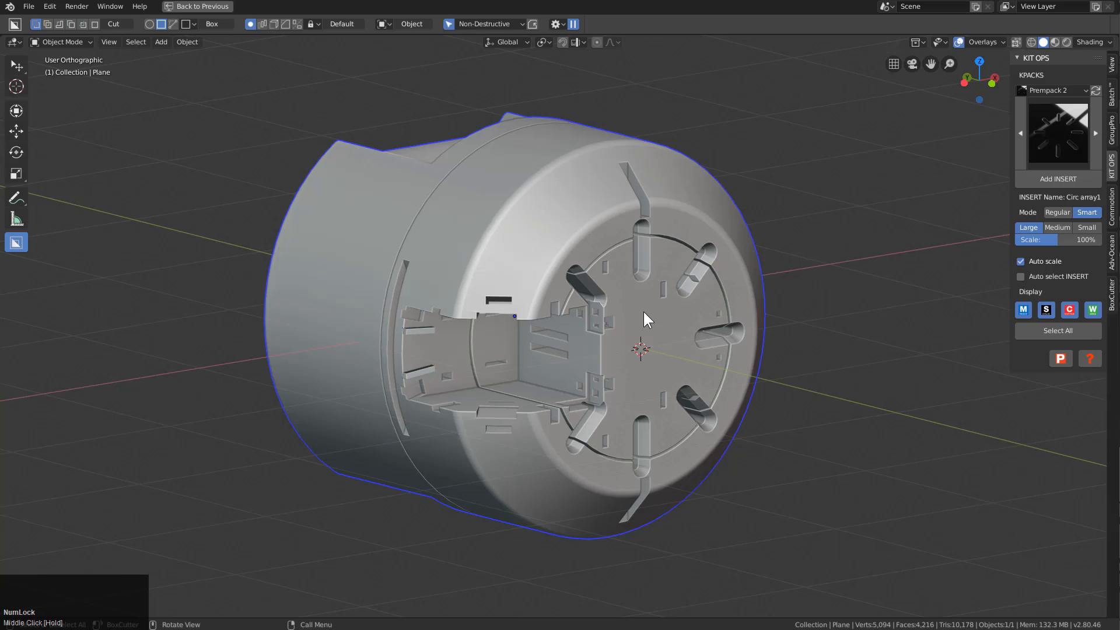
middle_click_drag(643, 312, 563, 303)
scroll(659, 309, "up", 2)
scroll(608, 341, "down", 1)
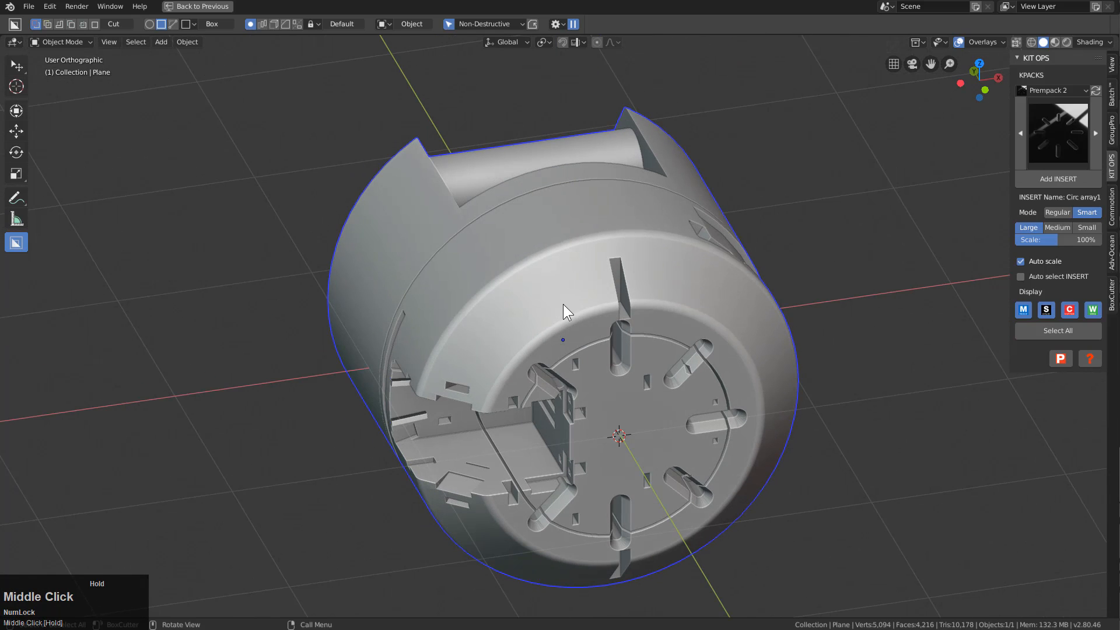
key("ctrl+grave")
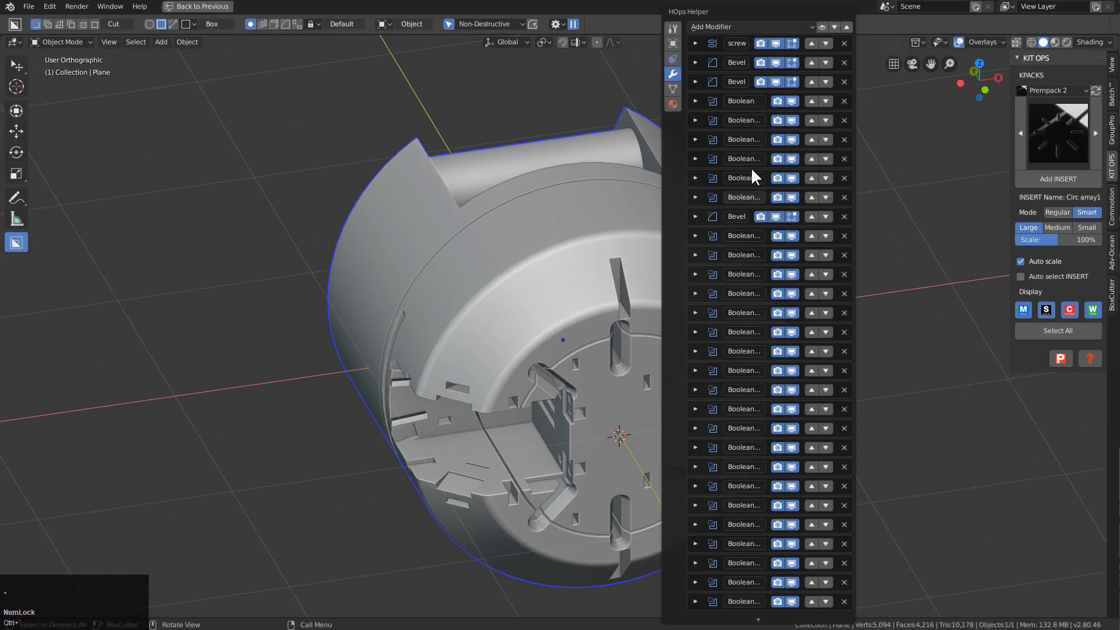
scroll(765, 615, "down", 5)
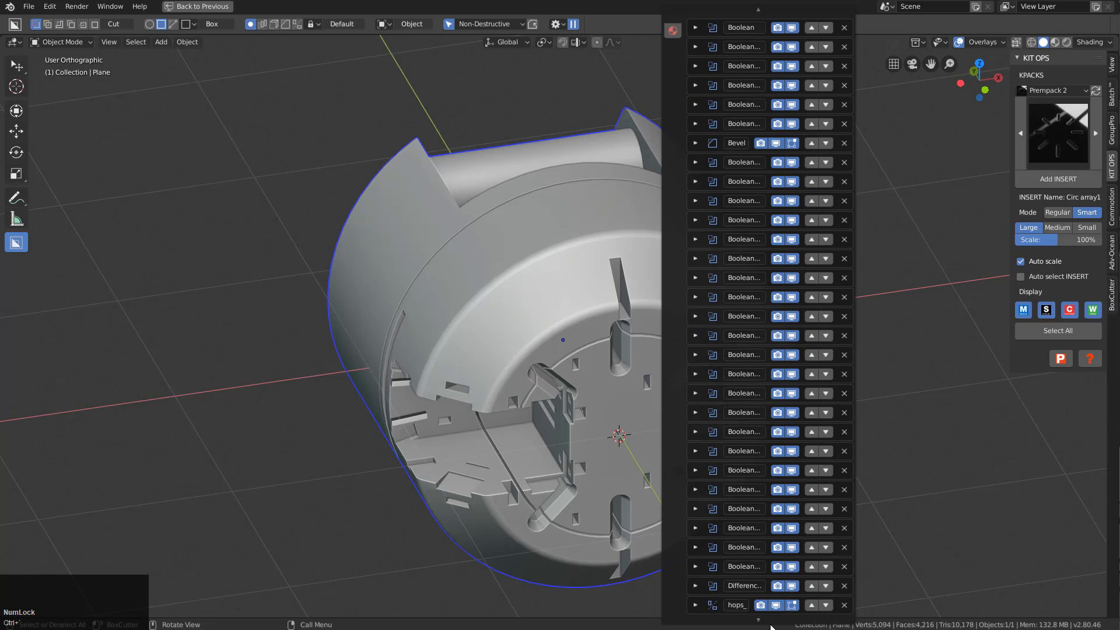
mouse_move(764, 1)
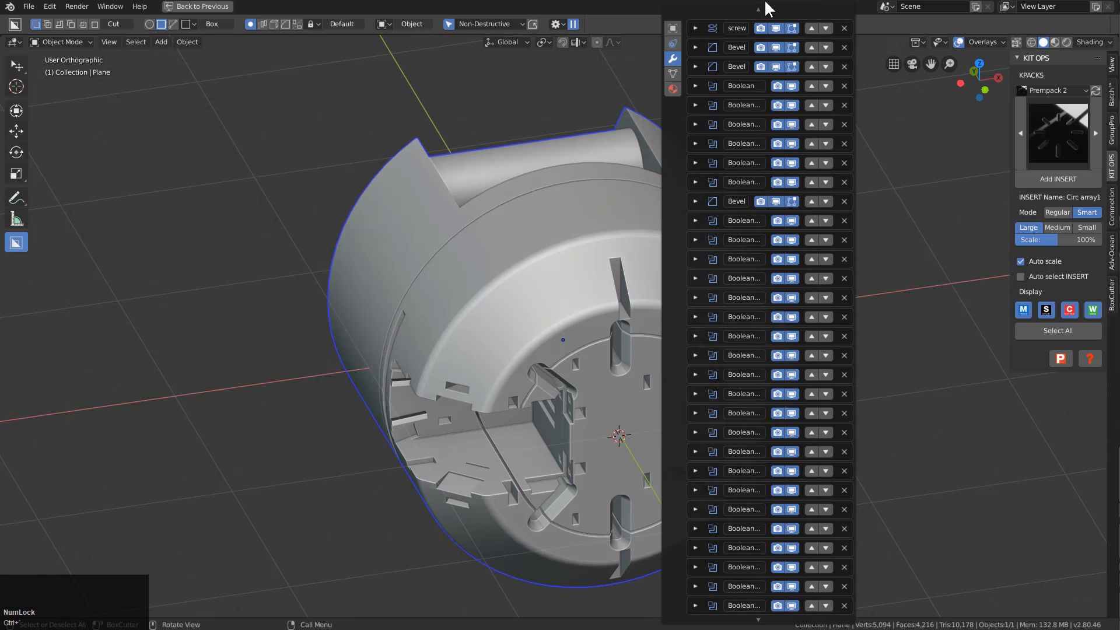
key("Escape")
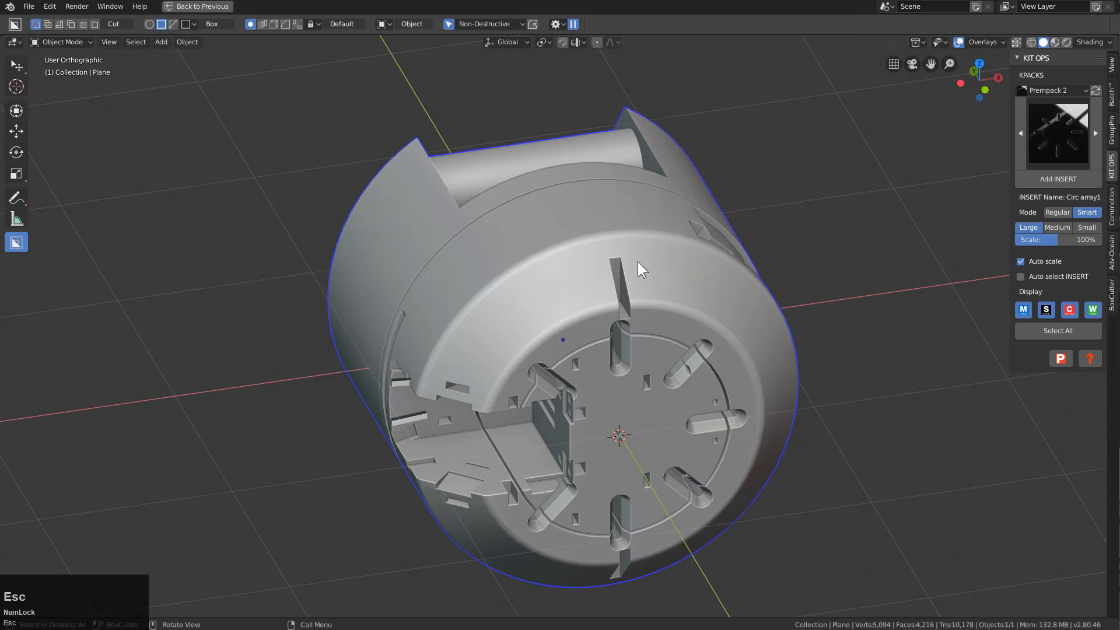
- Add an irradiance volume light probe, clear its location and scale it up well beyond the body
middle_click_drag(638, 261, 658, 289)
key("shift+a")
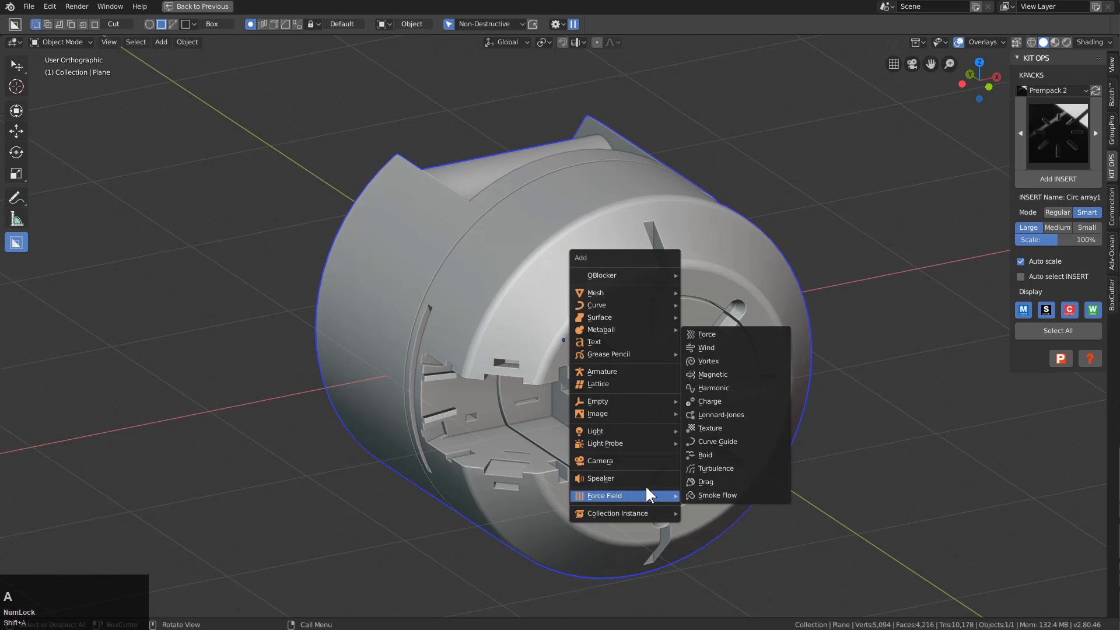
left_click_drag(645, 442, 714, 470)
scroll(716, 386, "down", 2)
key("alt+g")
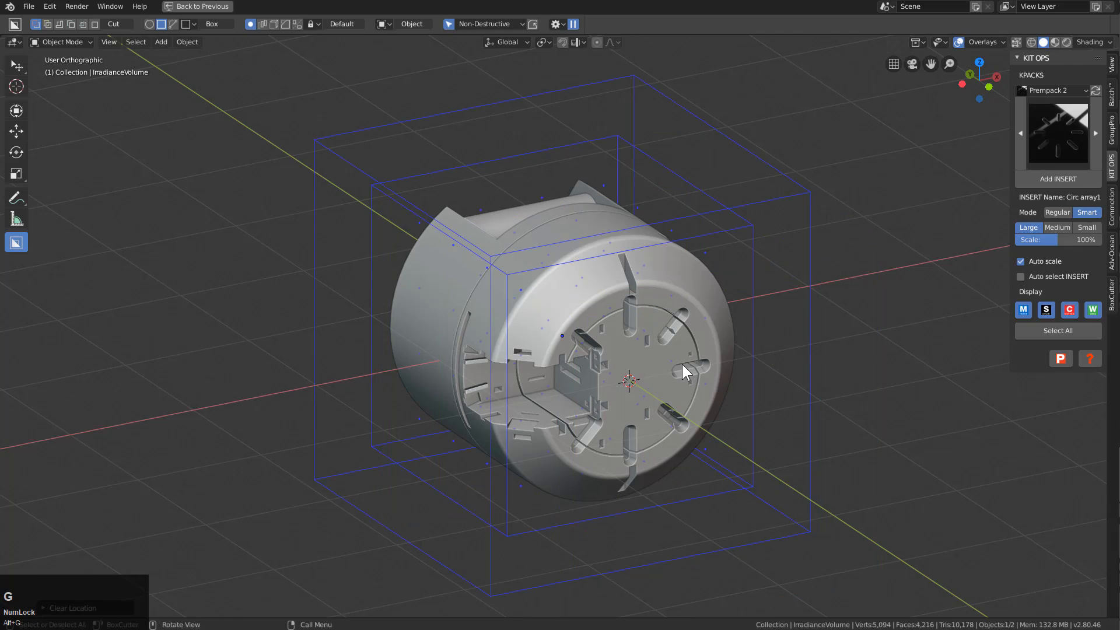
key("s")
left_click(715, 367)
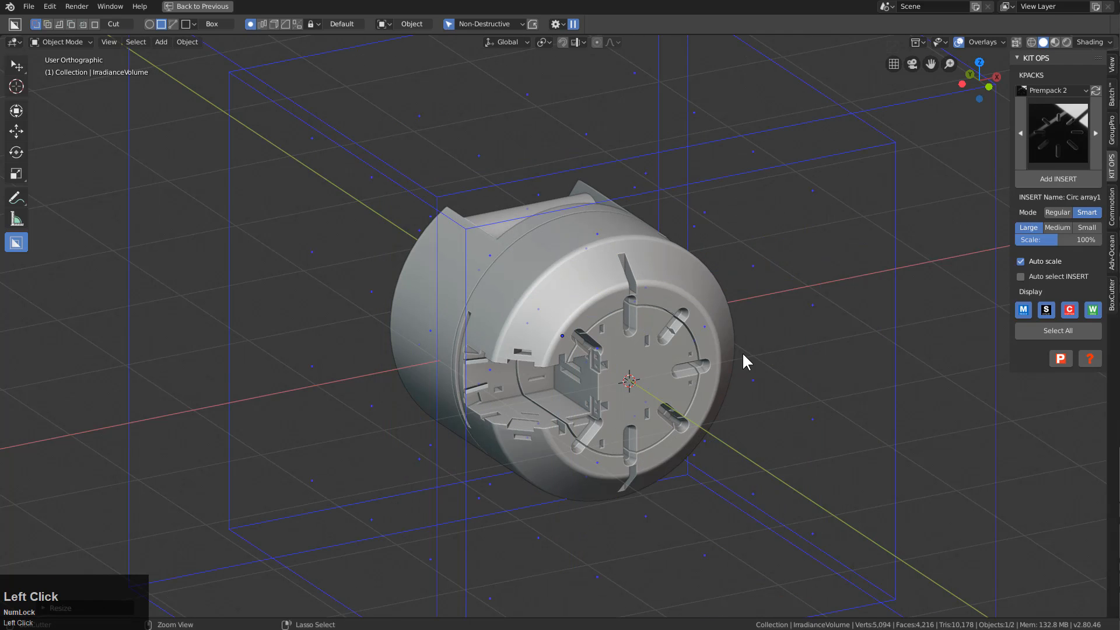
- Examine the irradiance volume's probe, visibility and viewport display settings in the HOps Helper
key("ctrl+grave")
left_click_drag(694, 297, 765, 112)
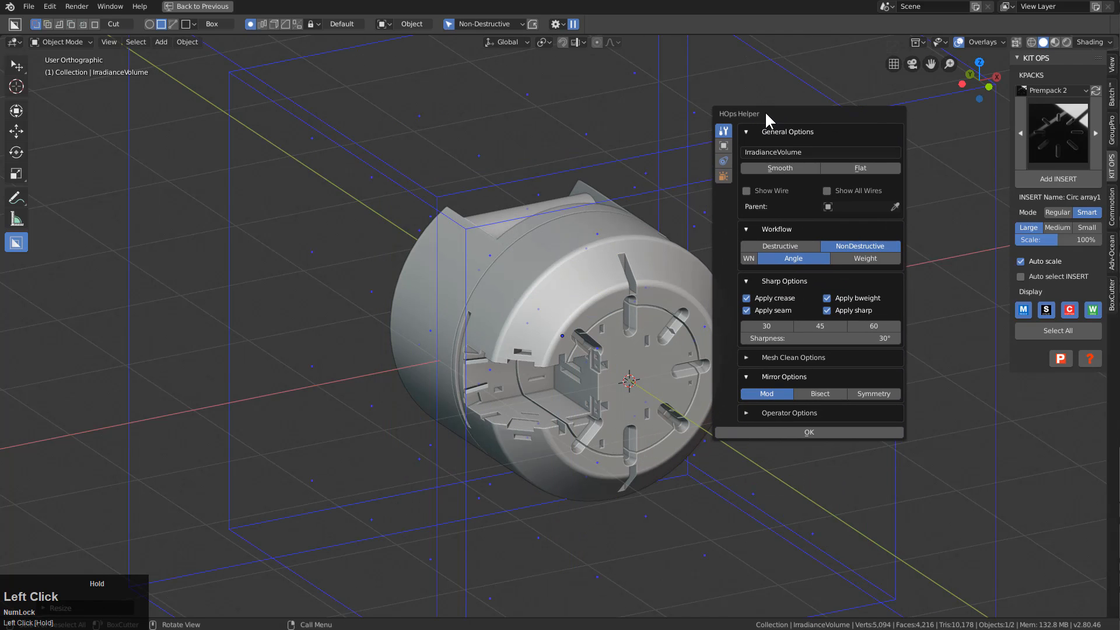
left_click(720, 175)
left_click(756, 279)
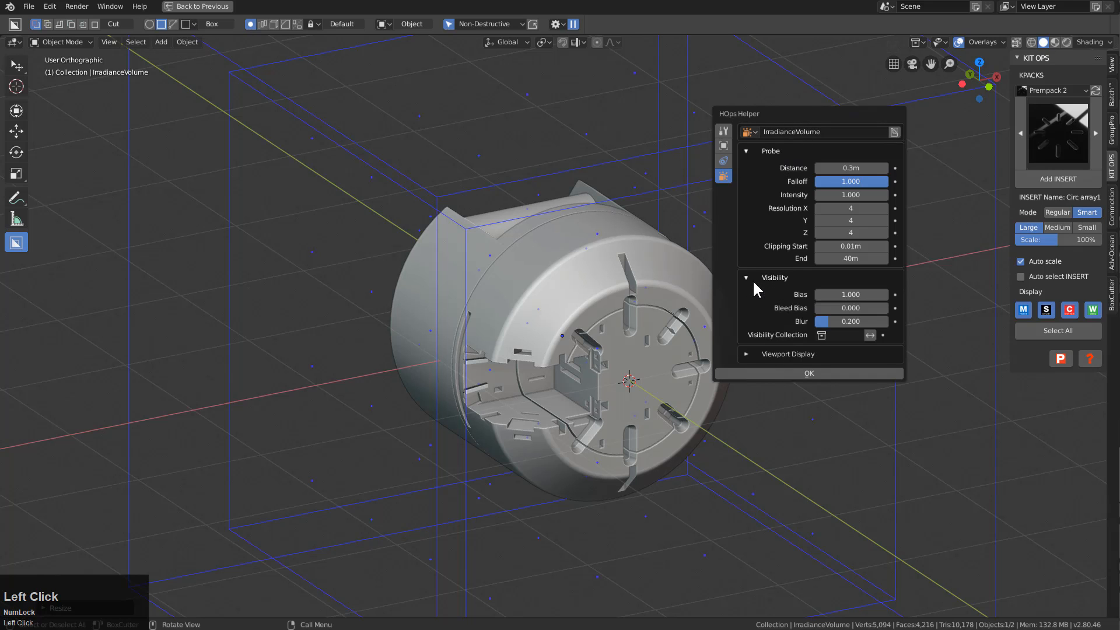
left_click(746, 353)
left_click(747, 353)
left_click(618, 26)
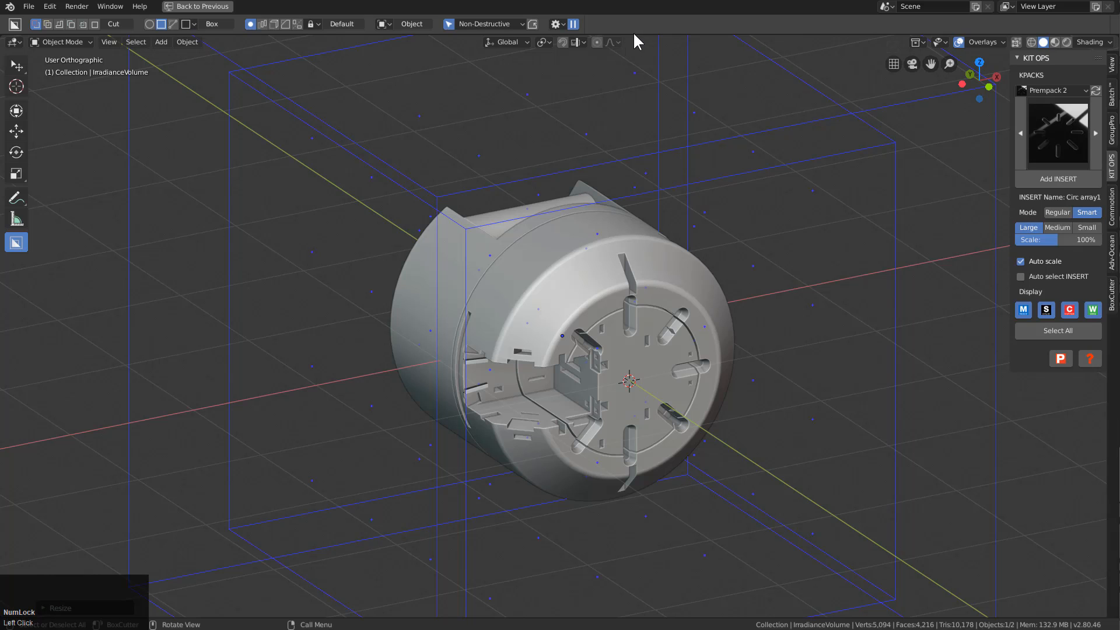
mouse_move(632, 31)
left_mouse_down()
mouse_move(632, 3)
mouse_move(628, 49)
left_mouse_up()
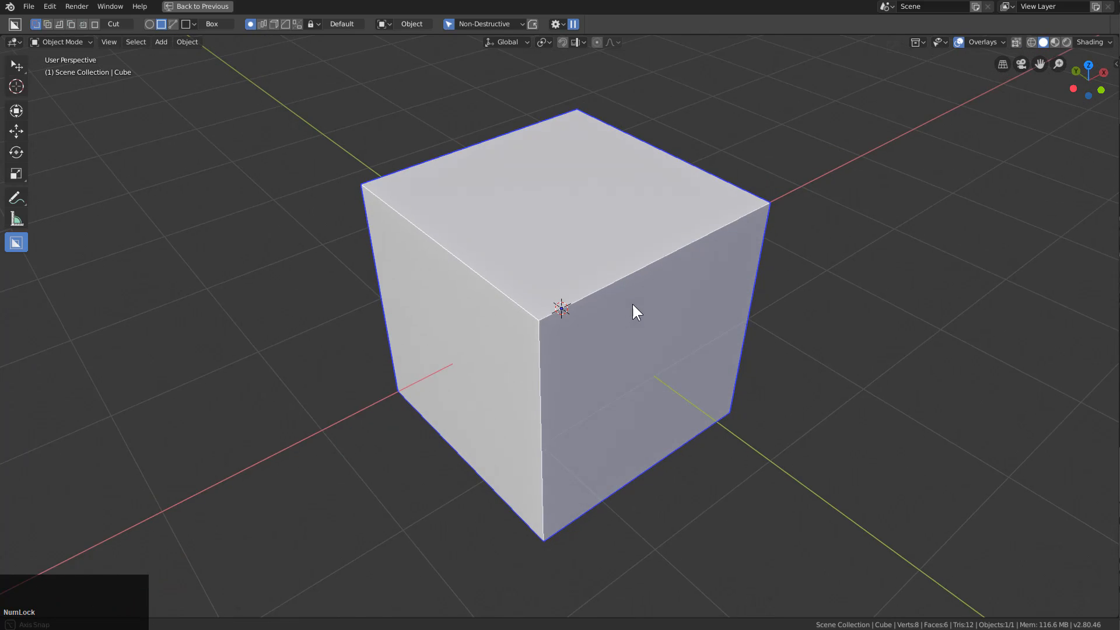
- Bevel the cube's edges with Hard Ops Bevel, using 6 segments and a width of about 0.355
middle_click_drag(633, 305, 643, 303)
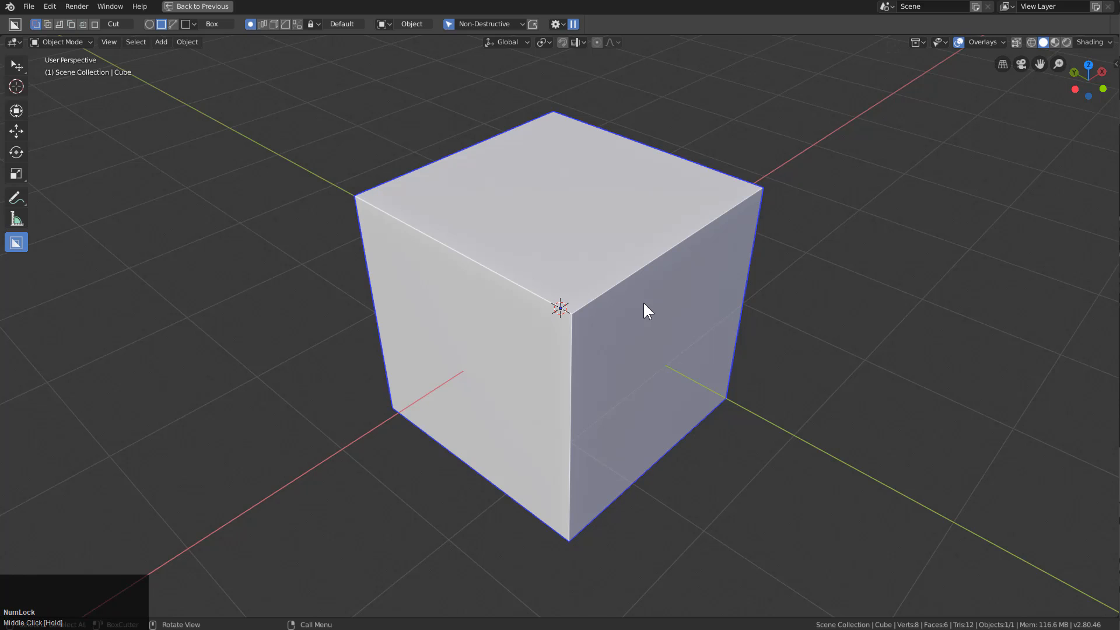
middle_click_drag(655, 295, 644, 289)
key("q")
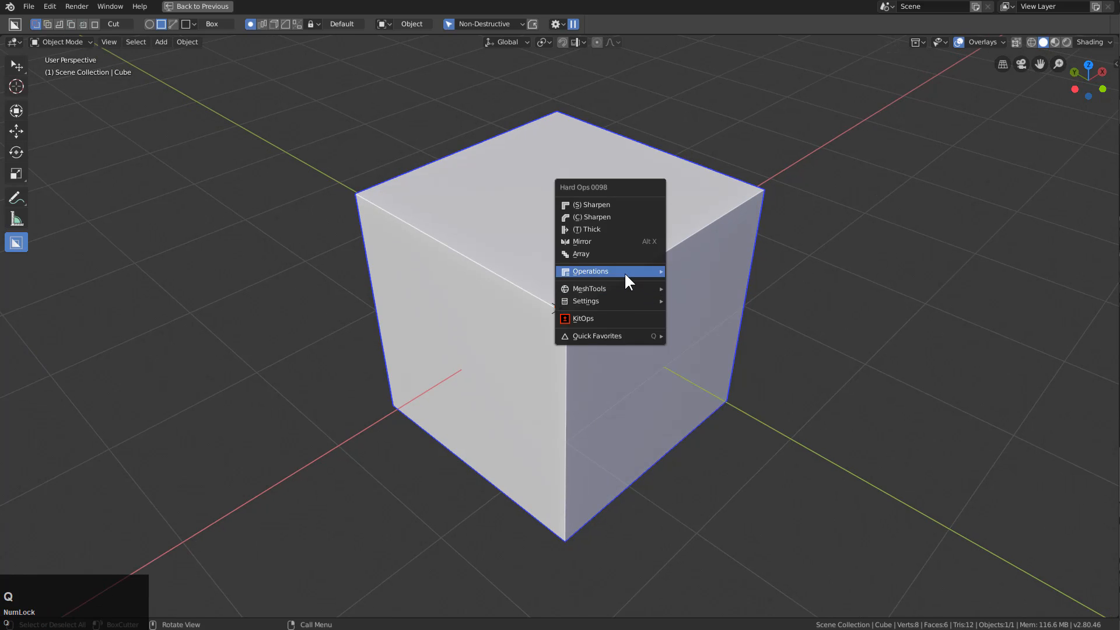
mouse_move(624, 272)
mouse_move(673, 274)
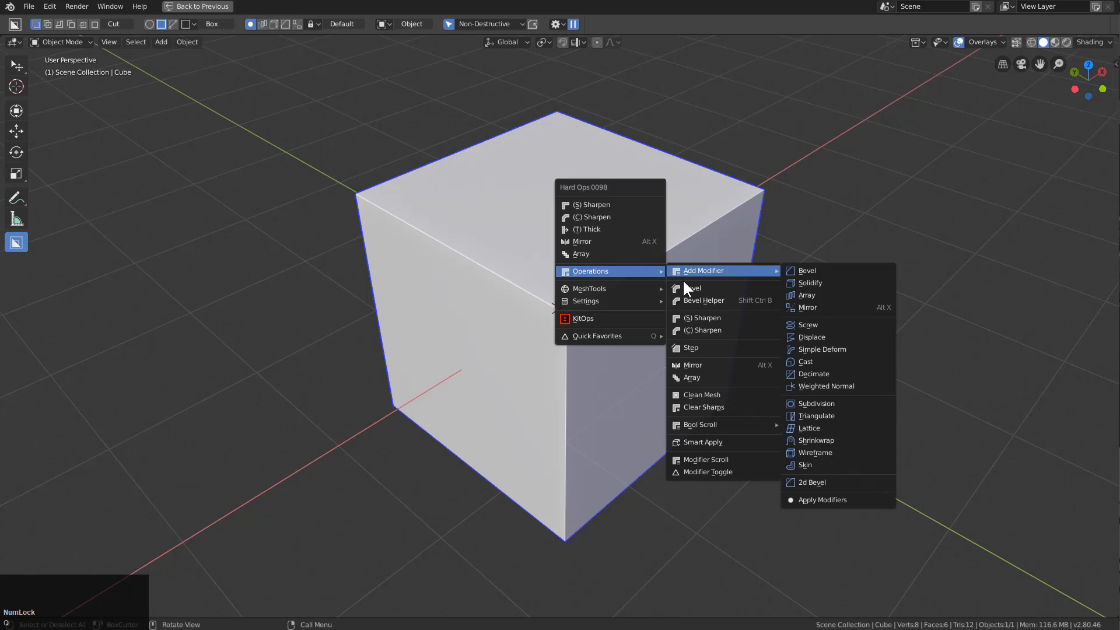
left_click(695, 287)
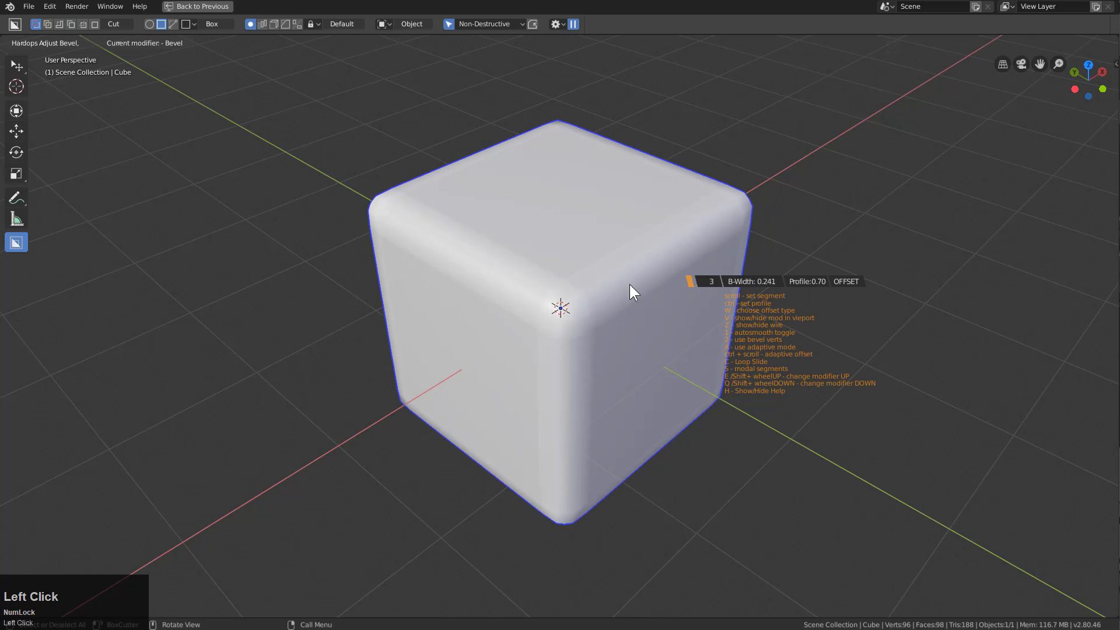
scroll(607, 291, "down", 3)
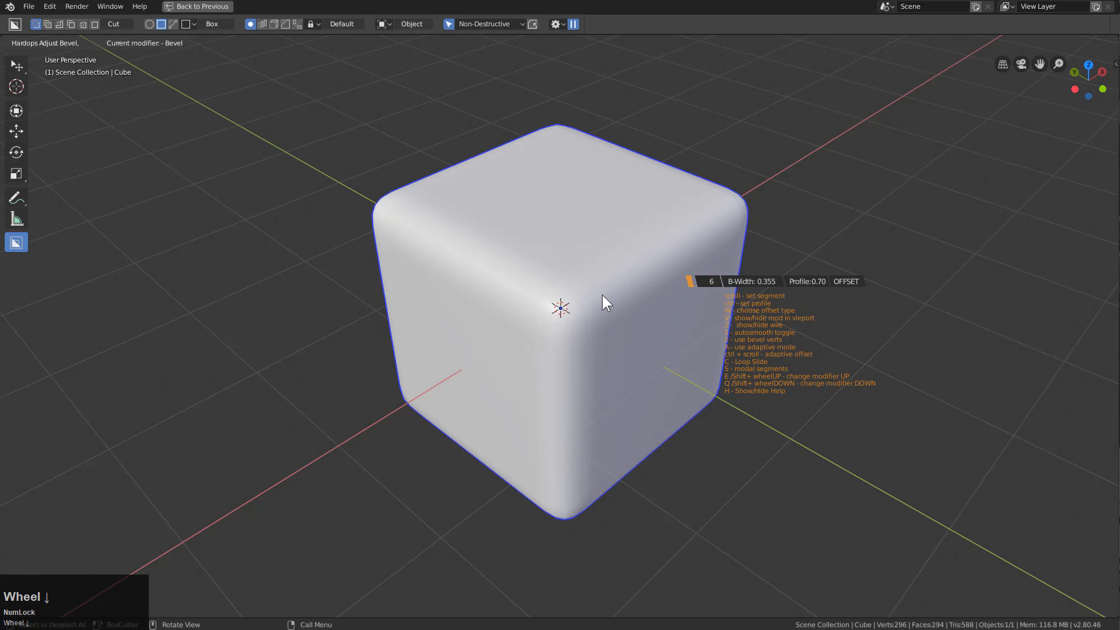
left_click(603, 295)
- Add a second cube and move it along Z and Y until it overlaps the bevelled cube's upper edge
key("shift+a")
mouse_move(581, 142)
left_click_drag(582, 141, 653, 157)
key("g")
key("z")
left_click(652, 237)
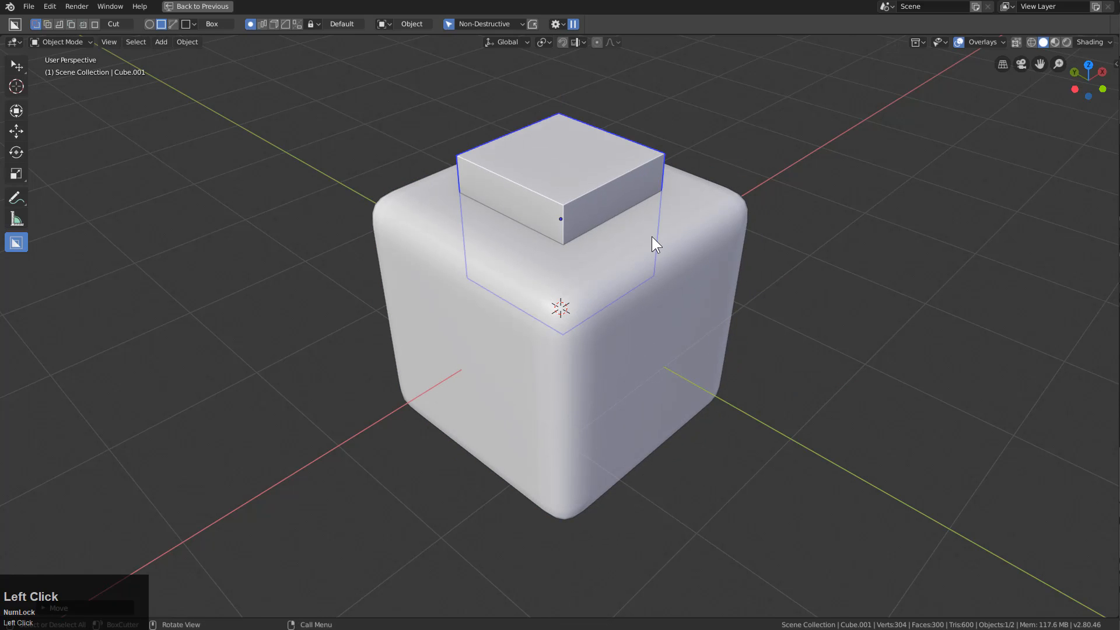
key("g")
key("y")
- Cut the smaller cube out of the bevelled cube with a Hard Ops Difference Boolean
left_click(543, 323)
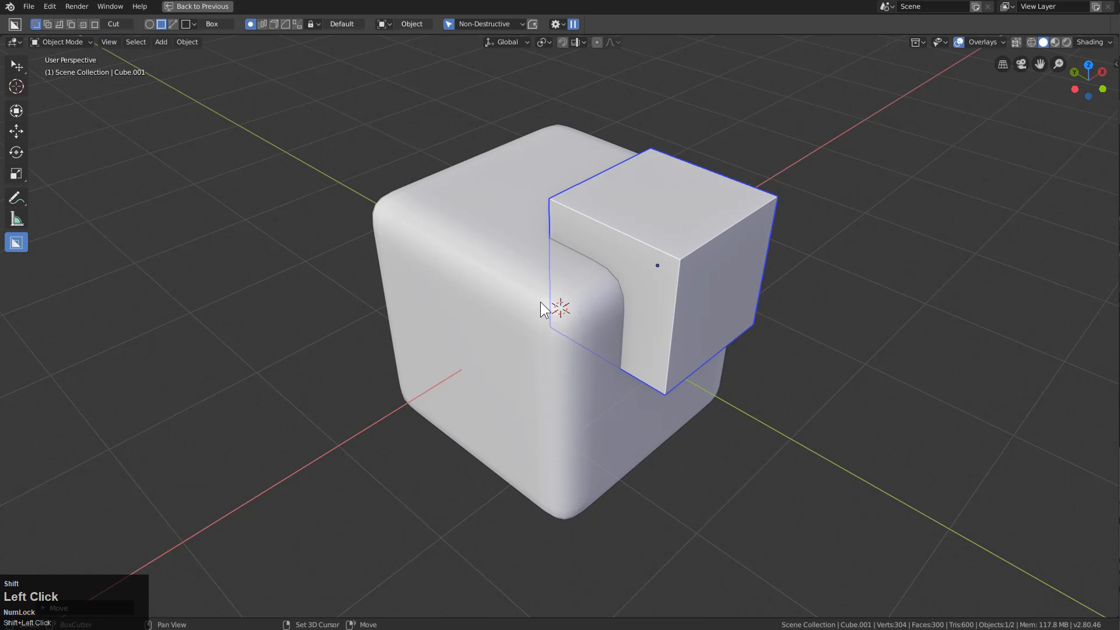
key("q")
left_click(572, 220)
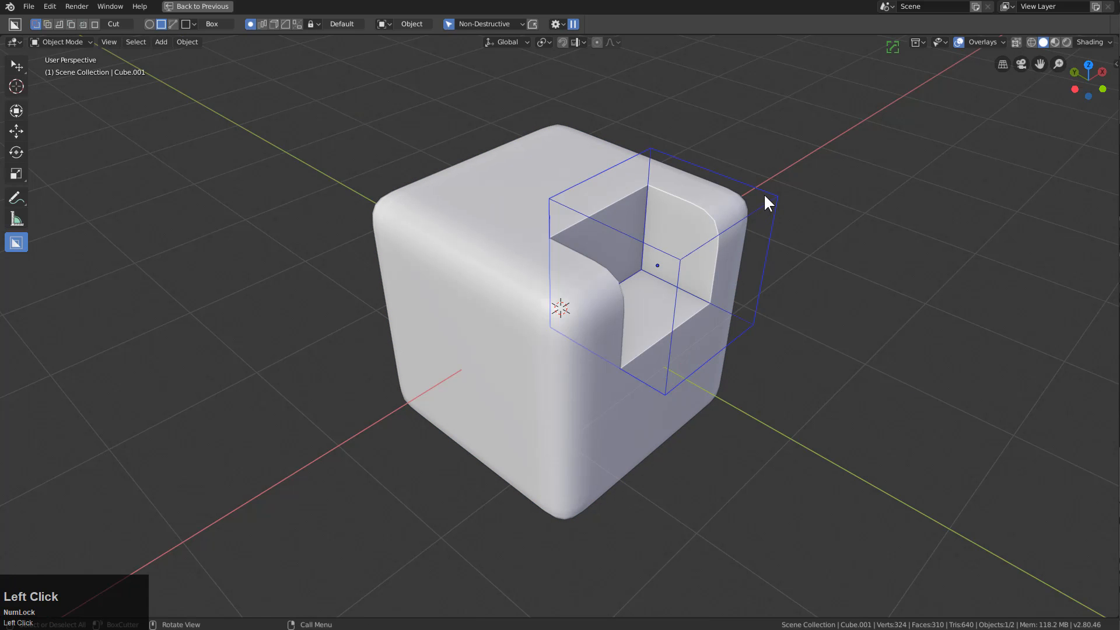
- Select the bevelled cube and step through its Bevel and Boolean modifiers with Hard Ops Modifier Scroll
middle_click_drag(785, 218, 704, 268)
scroll(533, 223, "up", 3)
left_click(541, 225)
key("q")
mouse_move(724, 384)
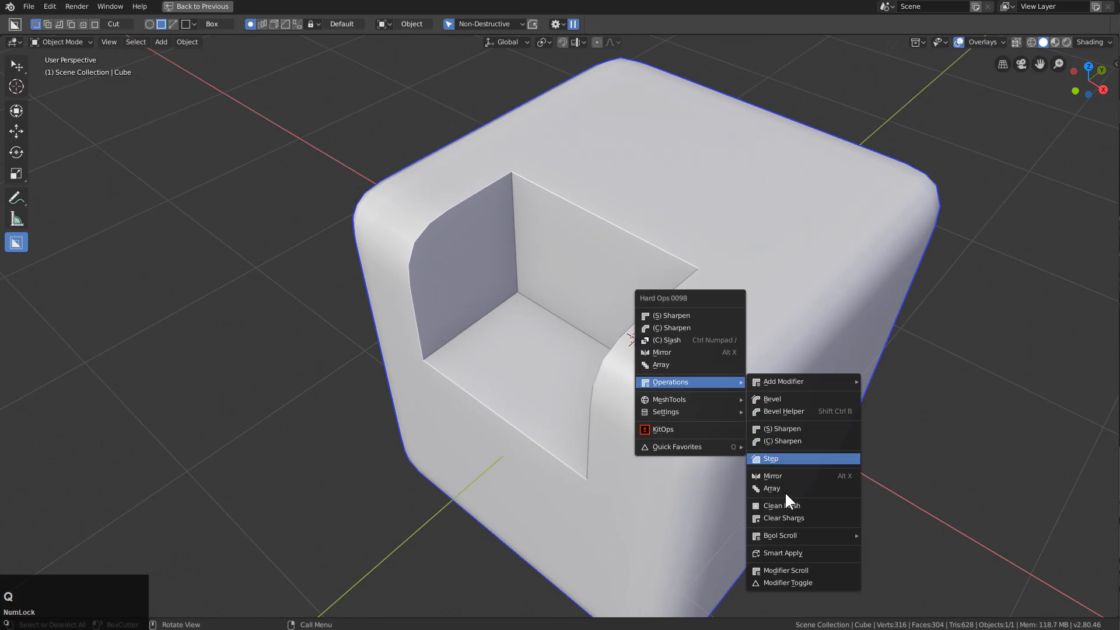
left_click(789, 565)
scroll(791, 562, "up", 4)
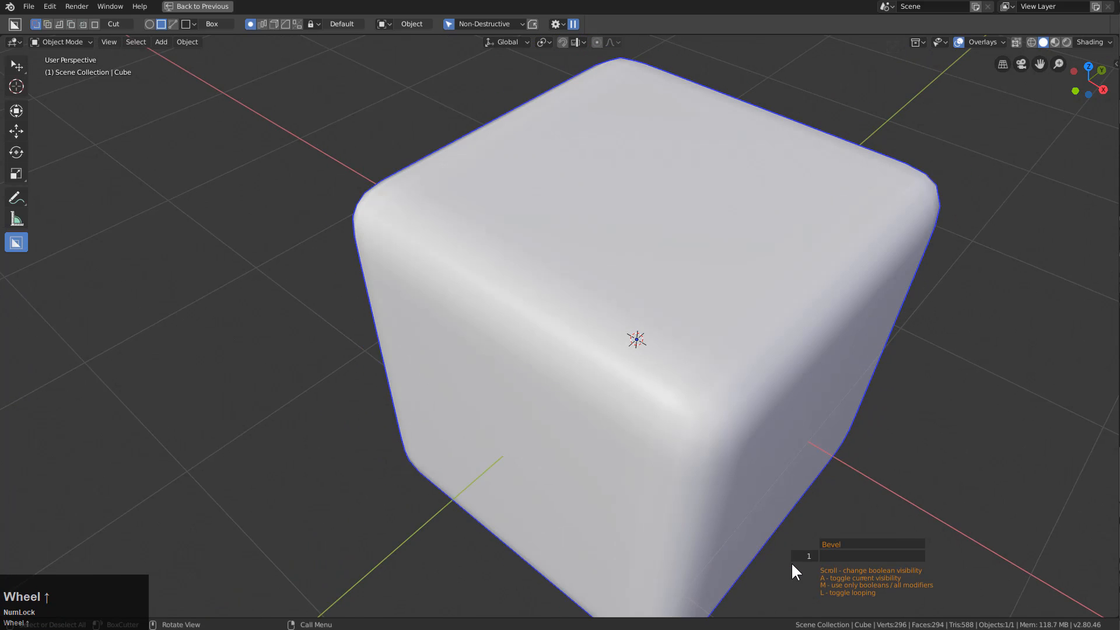
scroll(791, 562, "up", 1)
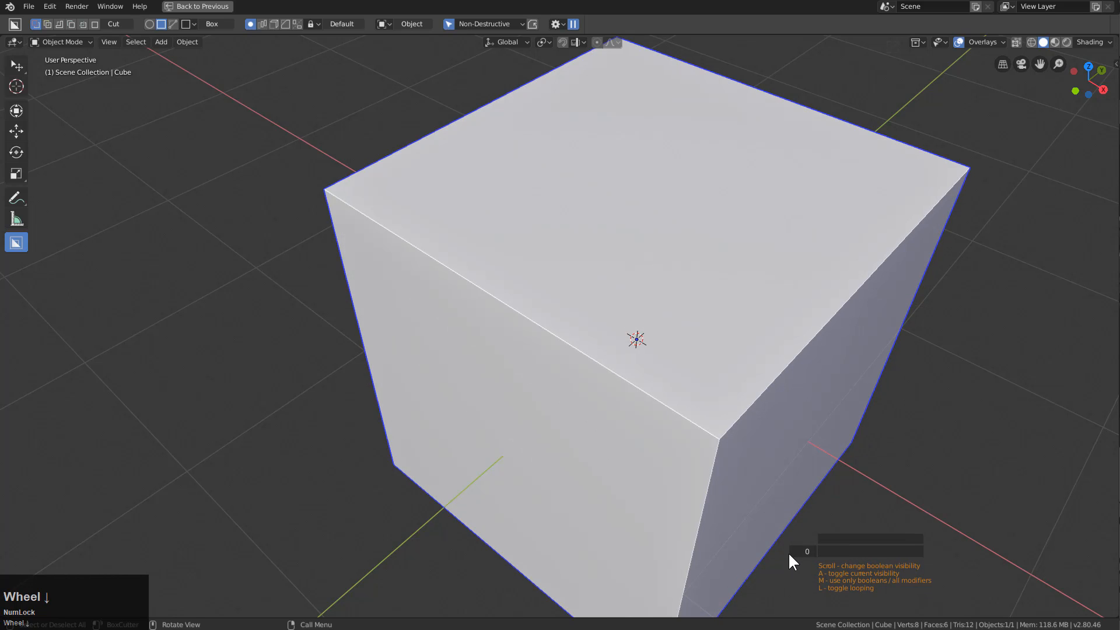
scroll(789, 552, "up", 1)
right_click(666, 384)
middle_click_drag(666, 383, 808, 293)
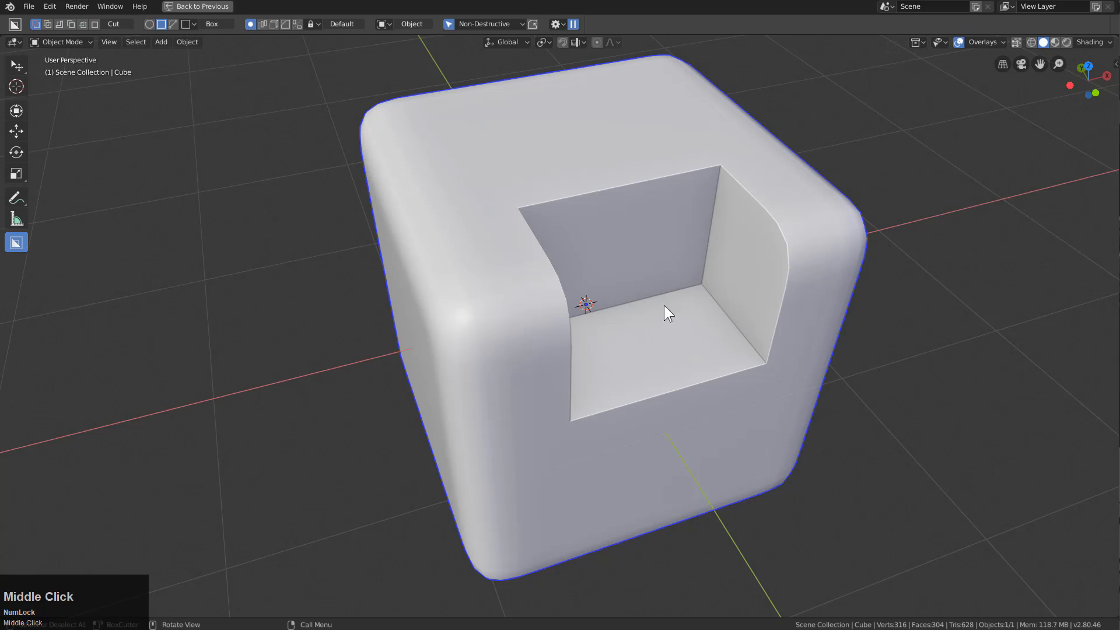
middle_click_drag(768, 320, 740, 323)
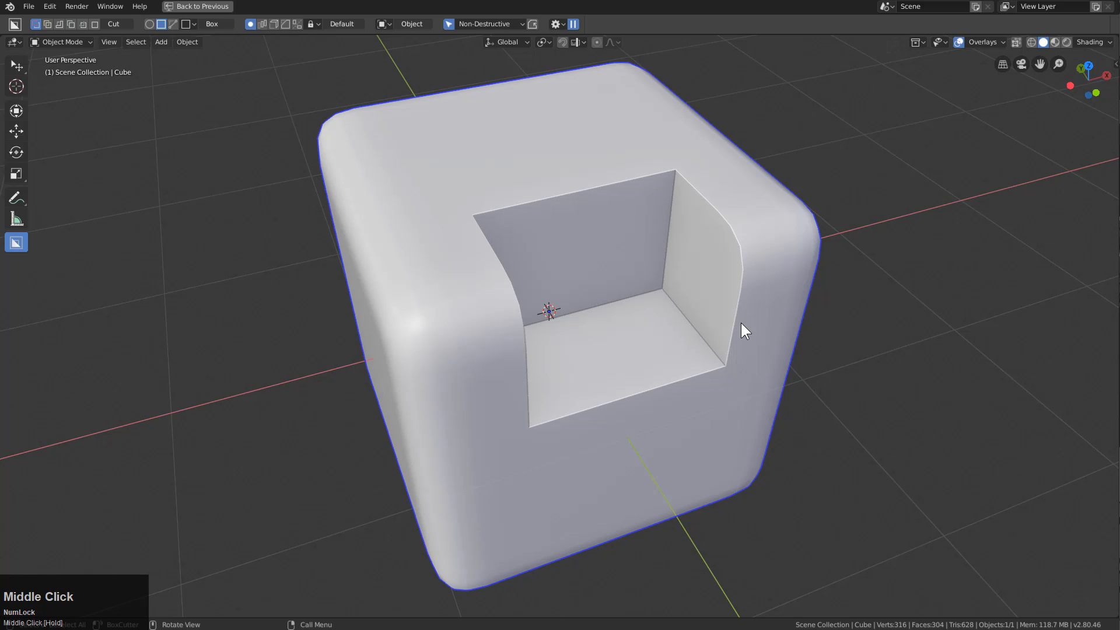
key("q")
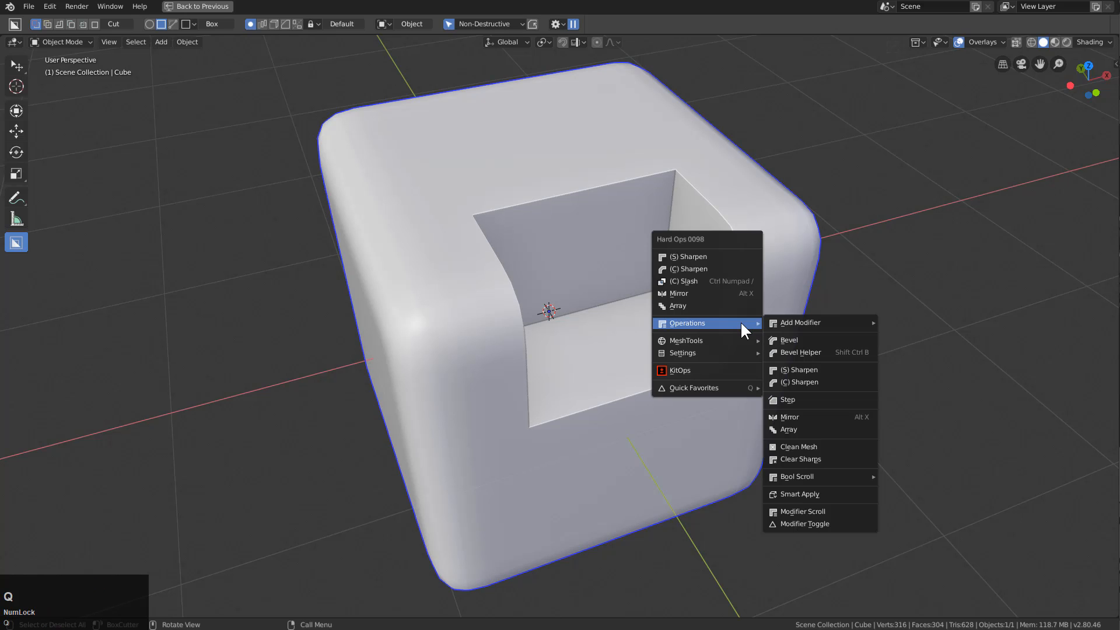
left_click(798, 340)
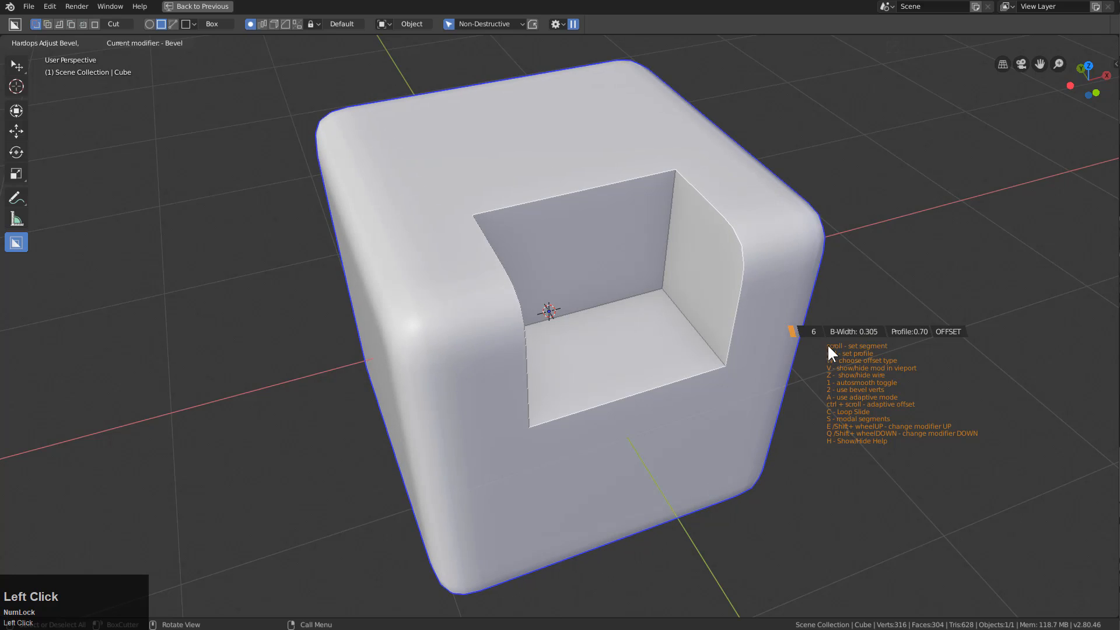
key("q")
mouse_move(811, 340)
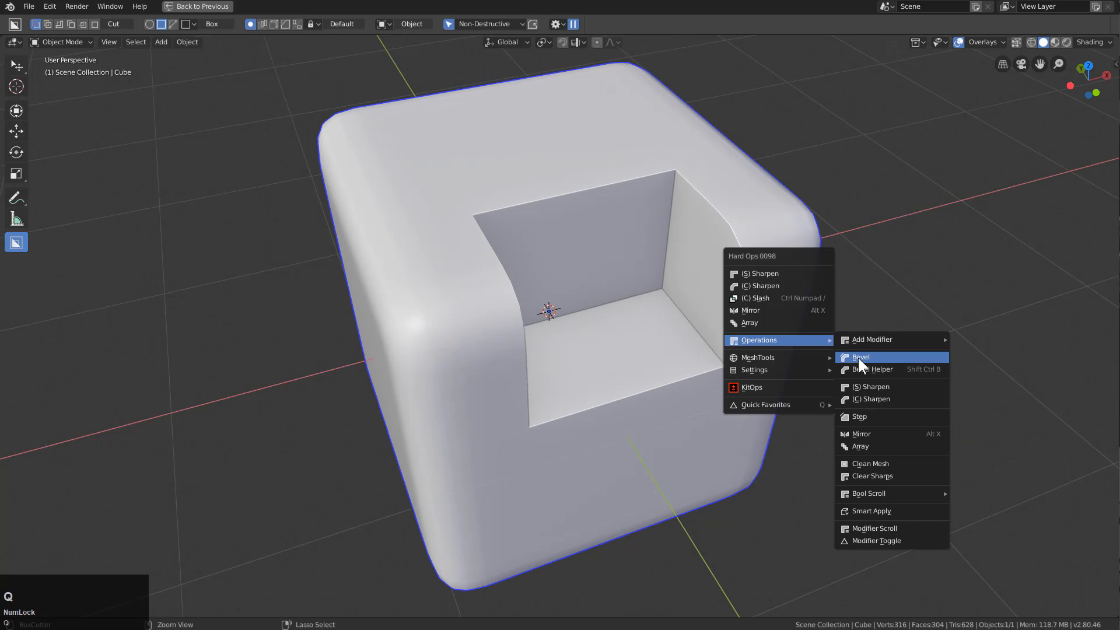
left_click(857, 355)
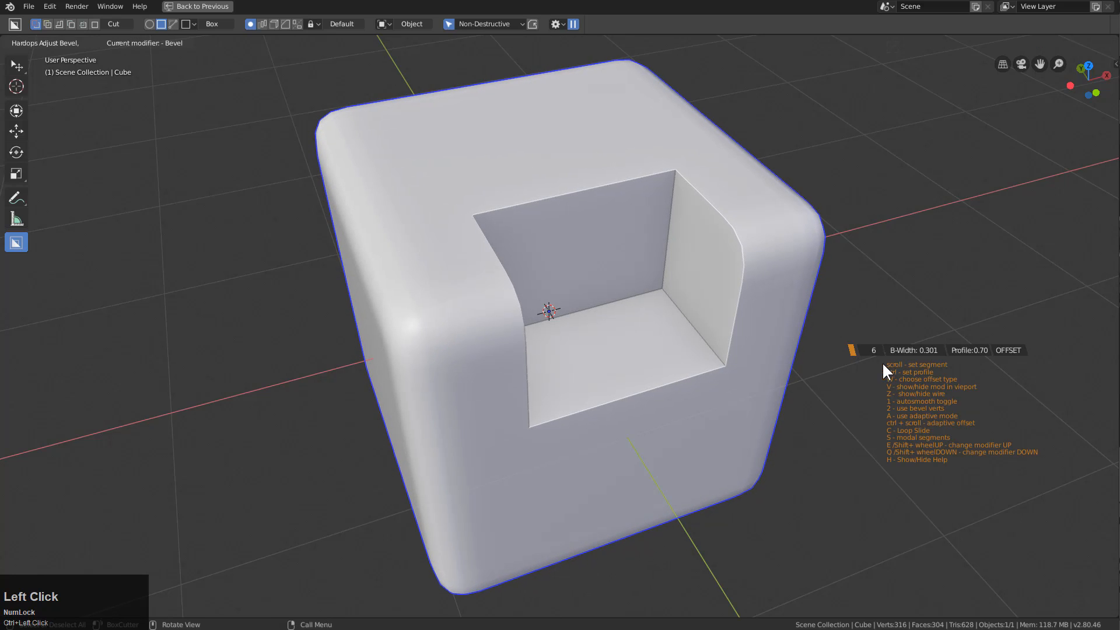
right_click(795, 368)
- Add a second Hard Ops bevel to the cube with 3 segments and a width of about 0.019
key("q")
mouse_move(866, 360)
left_click(912, 378)
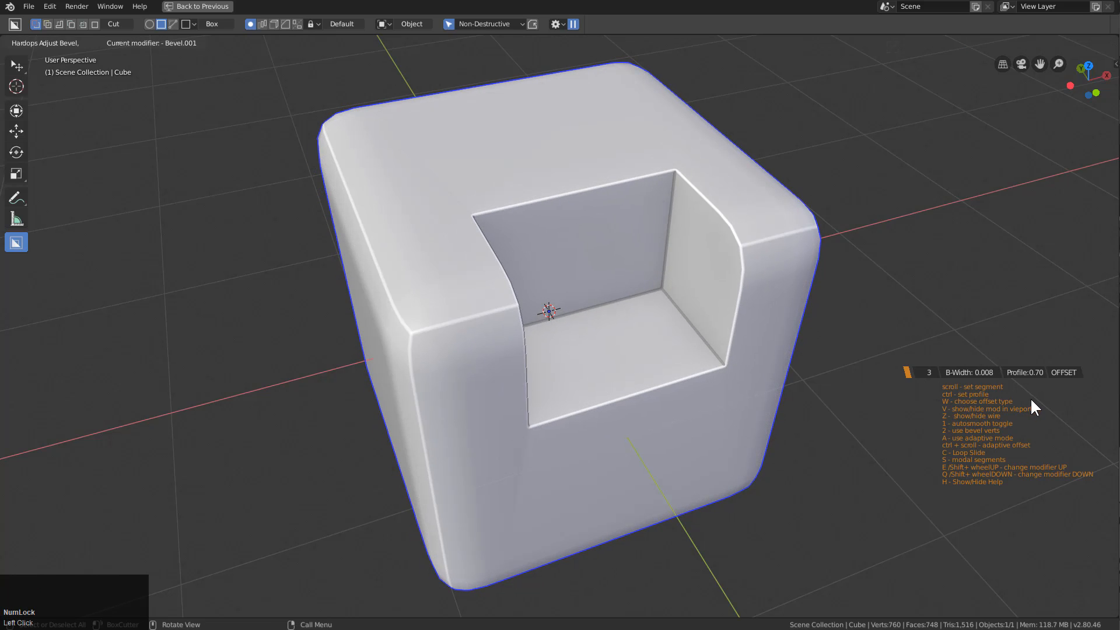
left_click(1024, 401)
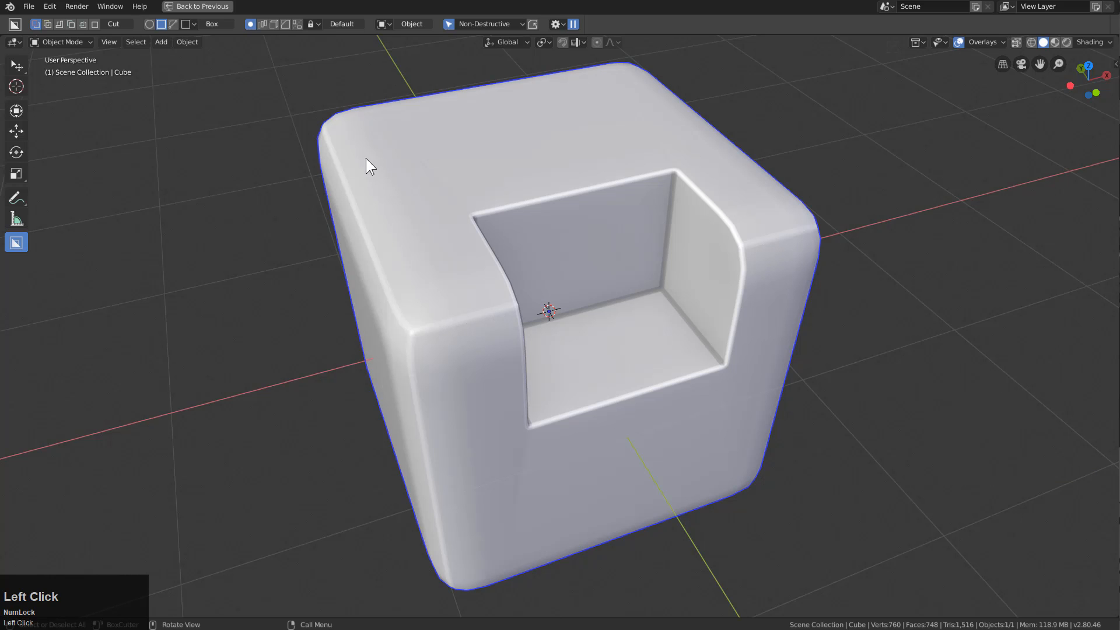
- Try to set the second bevel's angle limit with the 60 and 45 presets in the HOps Bevel Helper
scroll(440, 327, "up", 1)
middle_click_drag(440, 327, 504, 335)
key("ctrl+grave")
key("Escape")
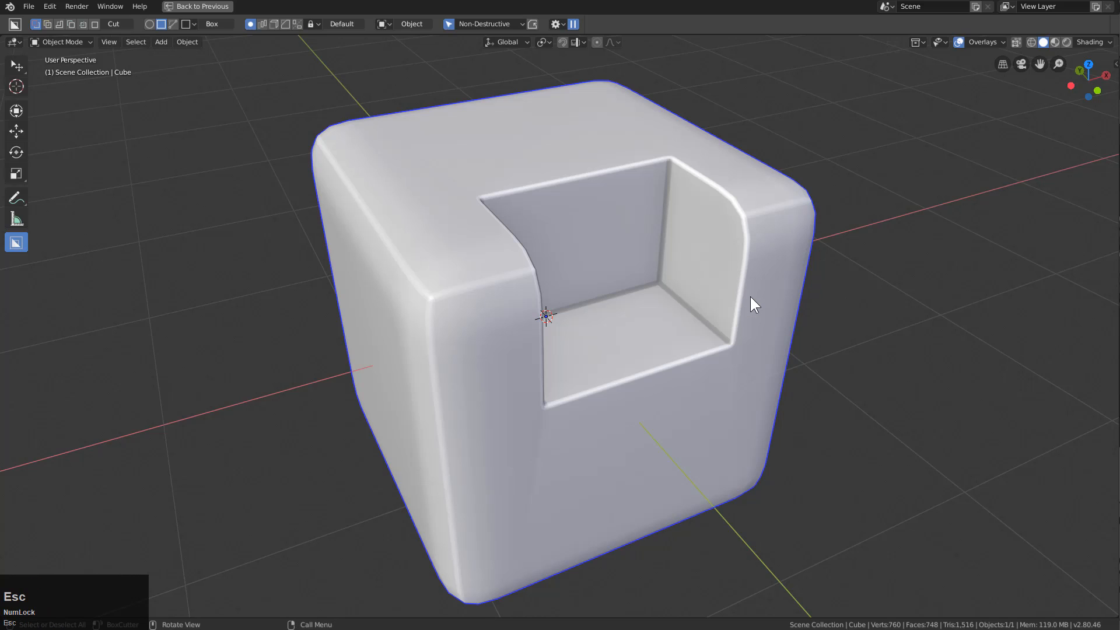
key("ctrl+shift+b")
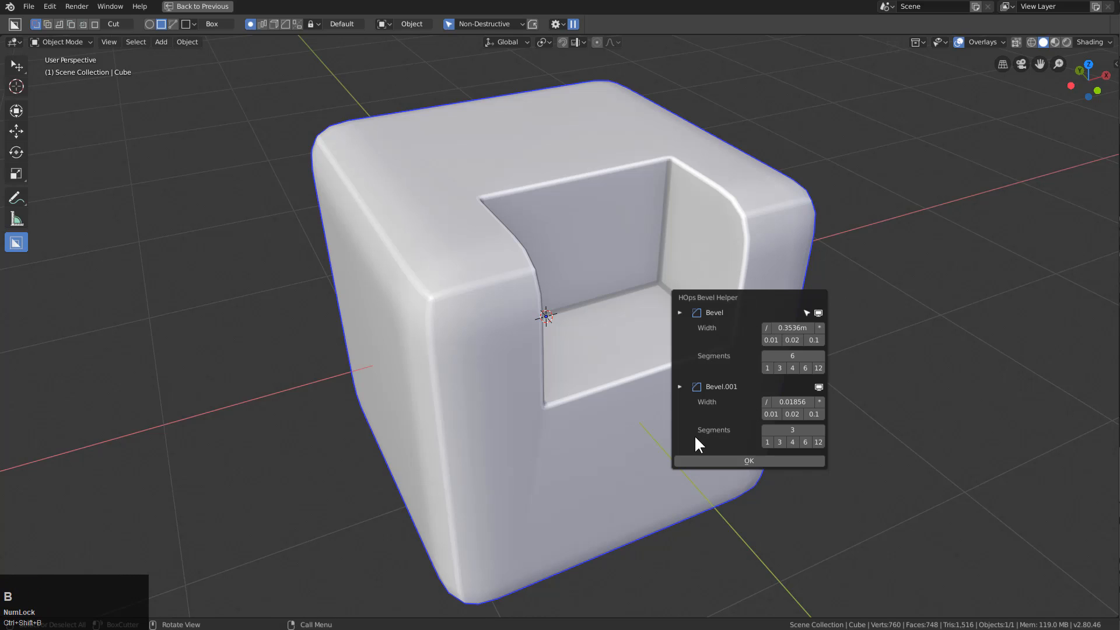
left_click(679, 386)
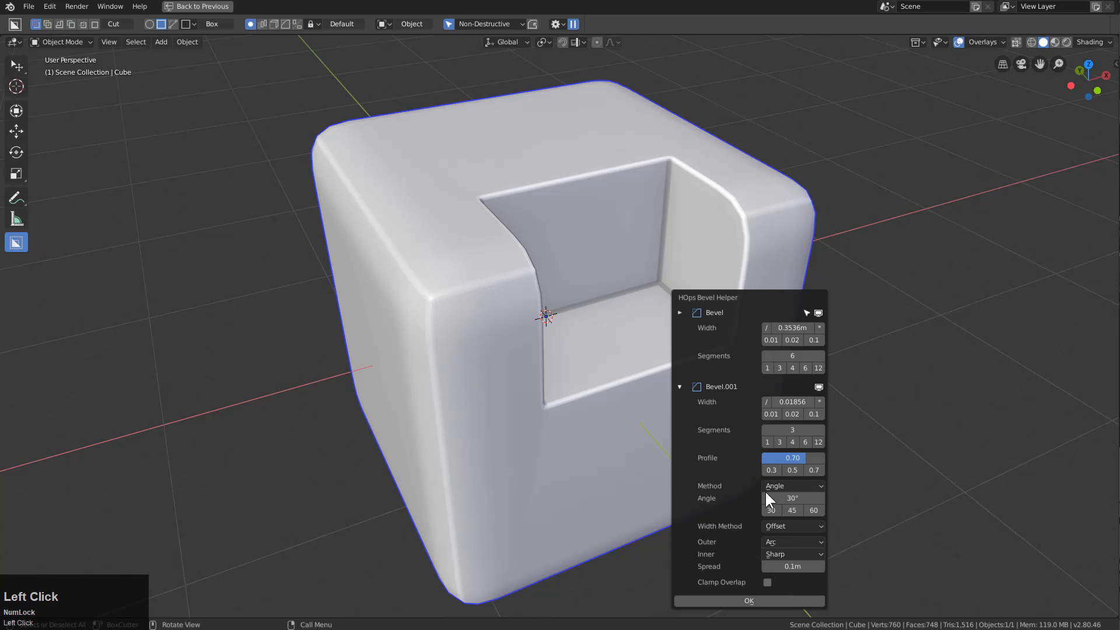
left_click(811, 509)
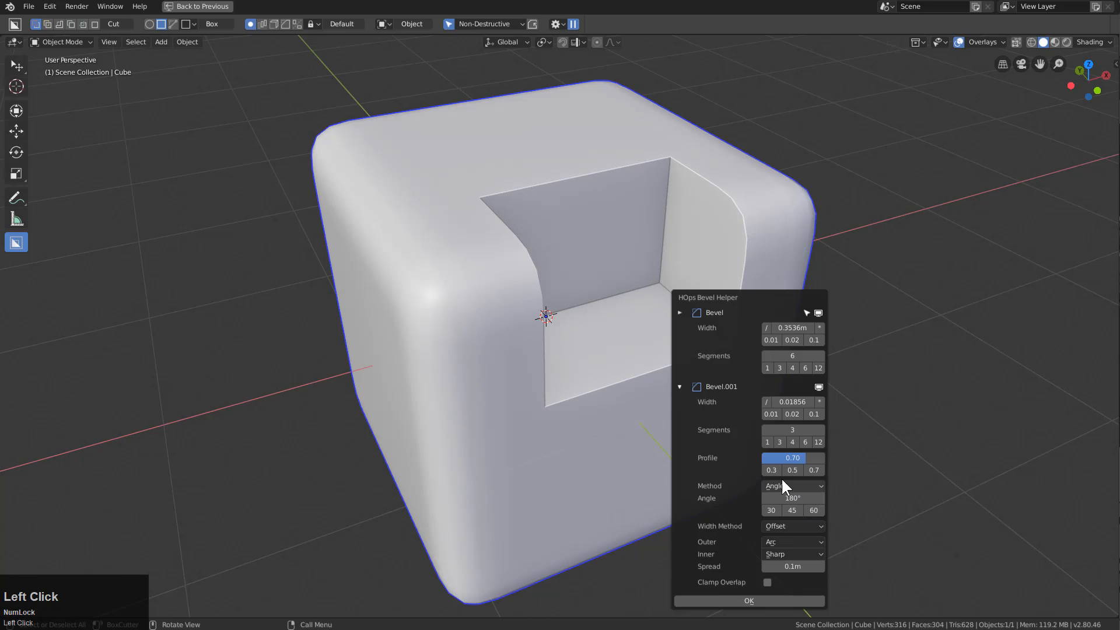
mouse_move(792, 402)
left_mouse_down()
mouse_move(805, 401)
mouse_move(779, 402)
mouse_move(793, 402)
left_mouse_up()
right_click(793, 402)
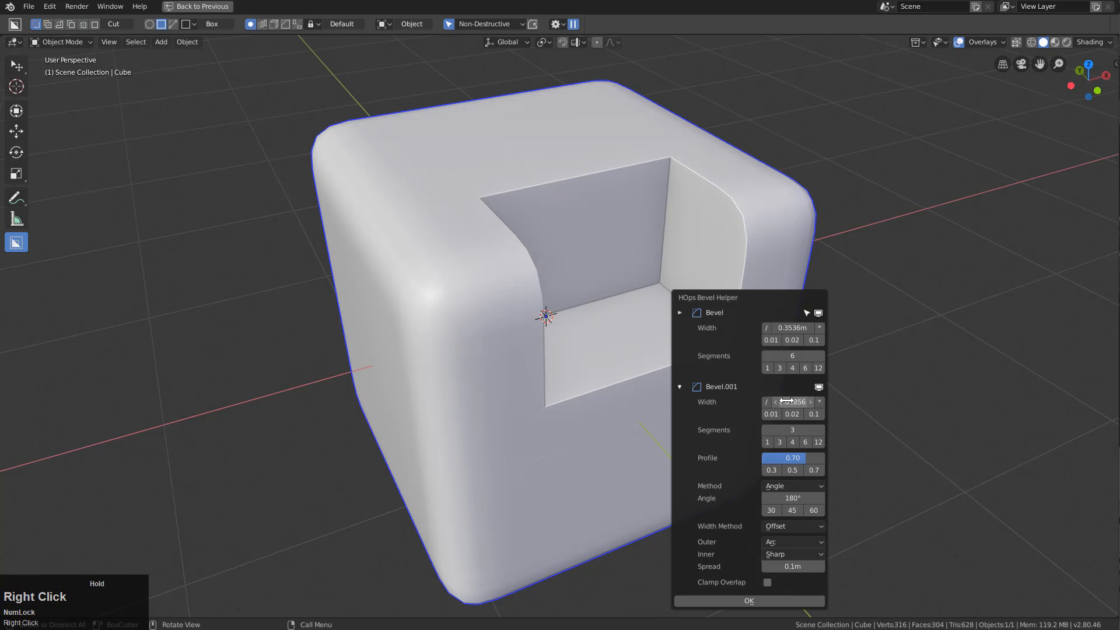
left_click(796, 510)
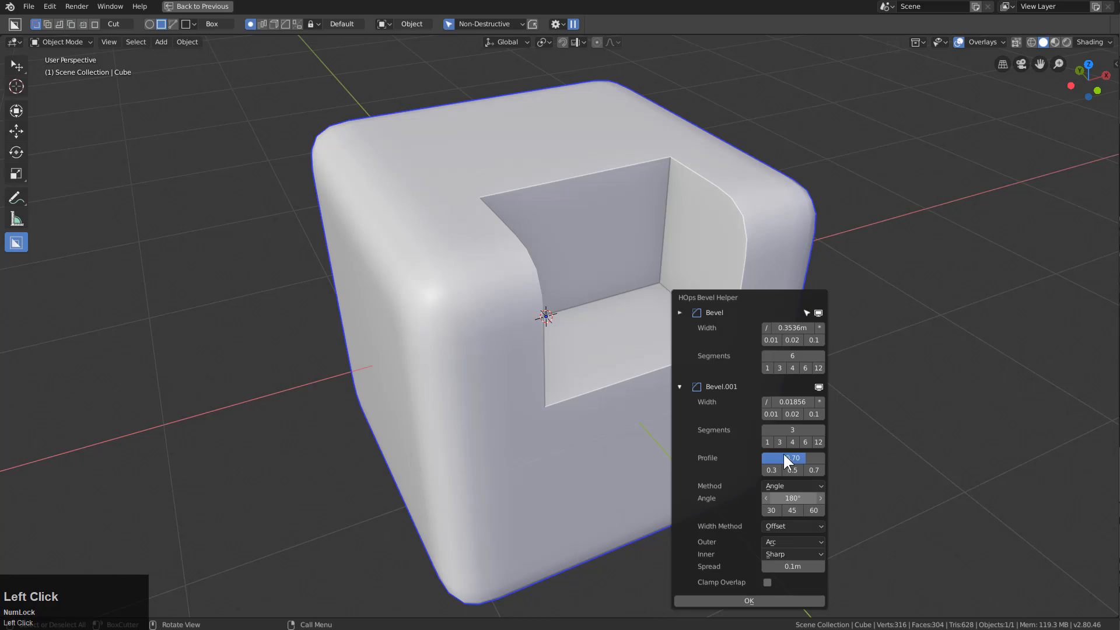
left_click(831, 208)
- Set the second bevel modifier's limit angle to 60° in the HOps Helper's modifier settings
key("ctrl+grave")
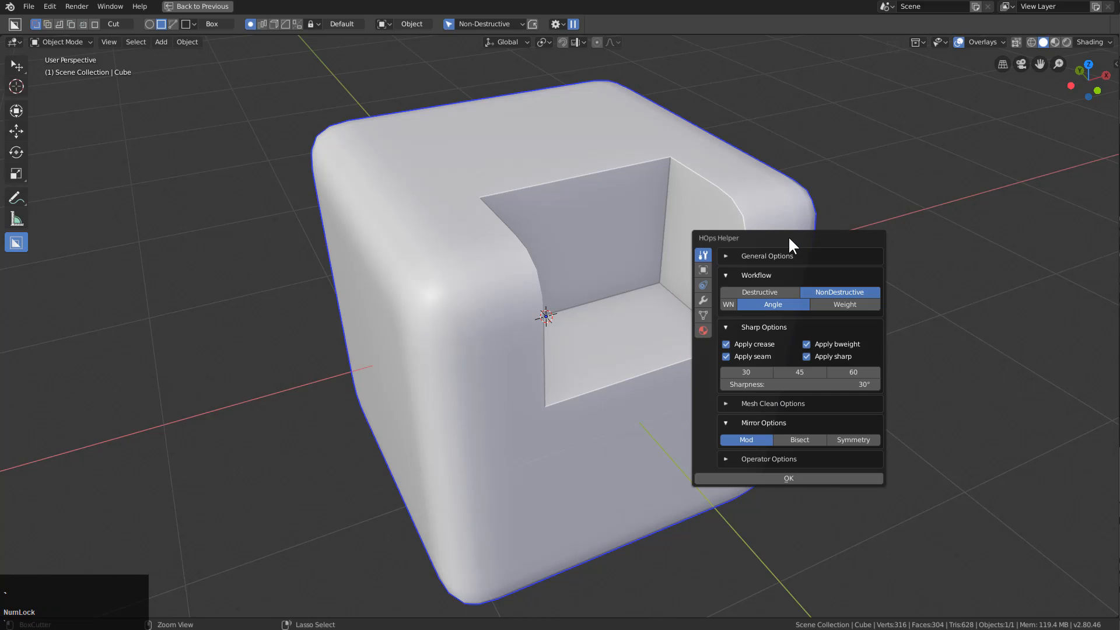
left_click(702, 299)
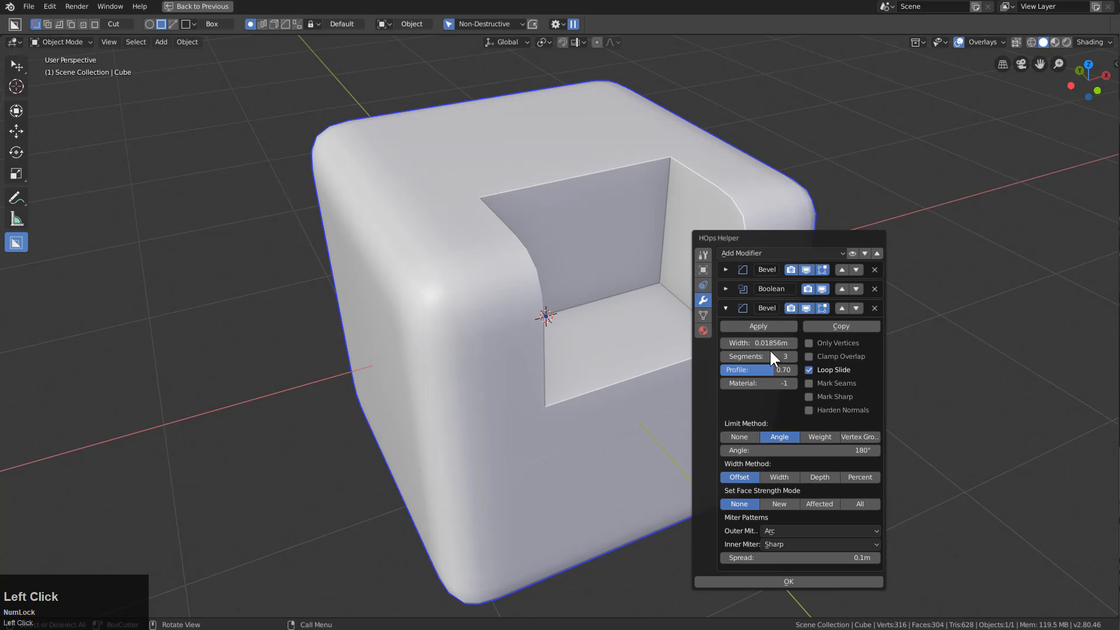
left_click(814, 448)
type("360")
key("Return")
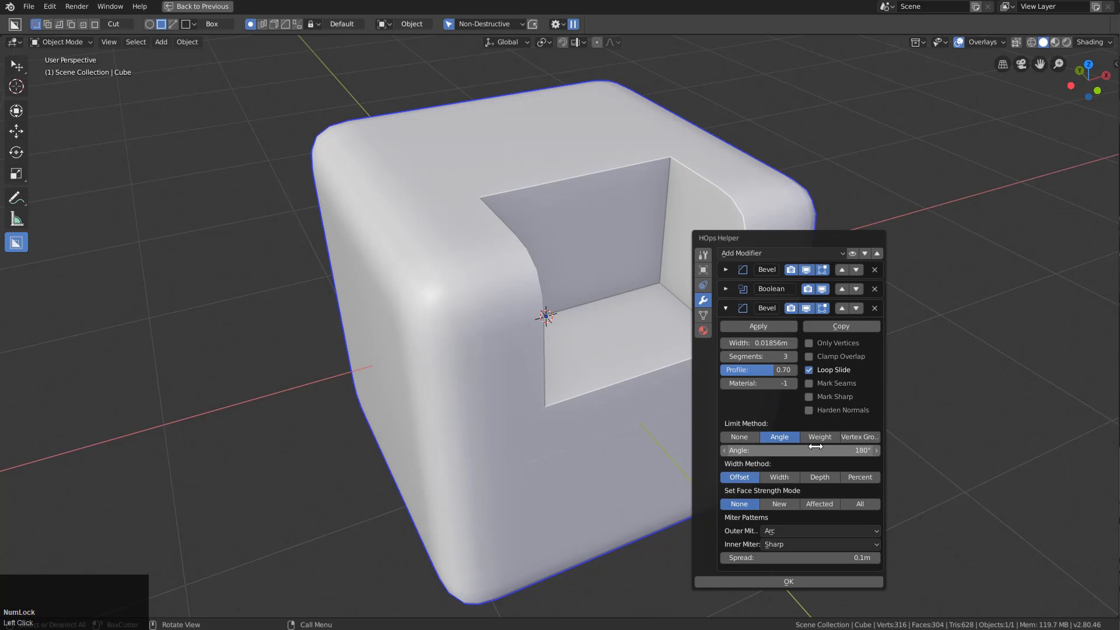
left_click(815, 447)
key("ctrl+a")
type("60")
key("Return")
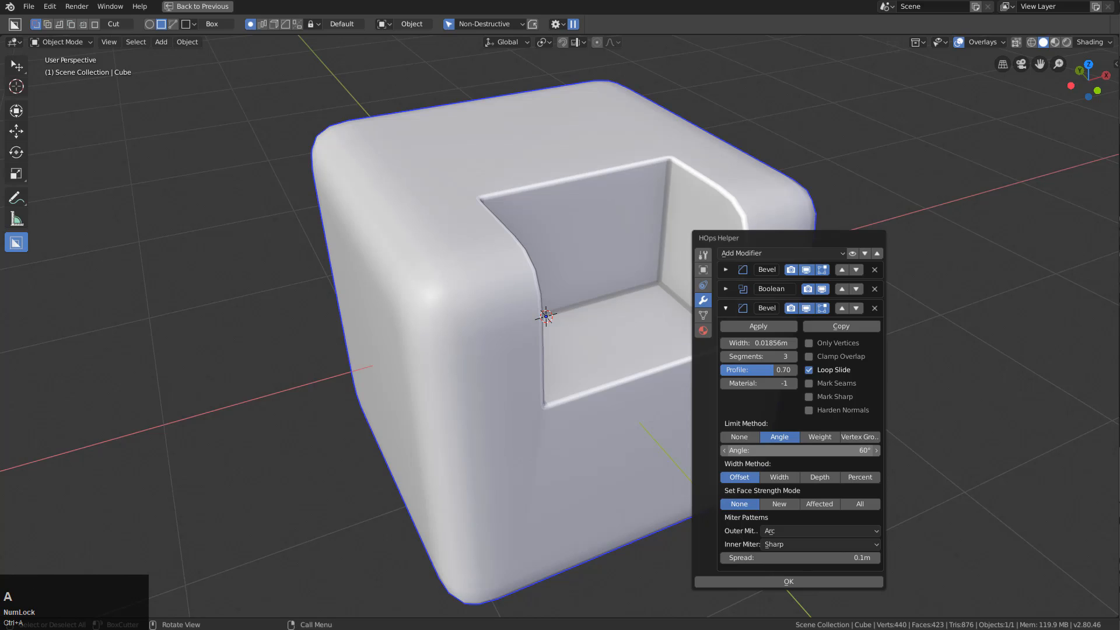
key("Escape")
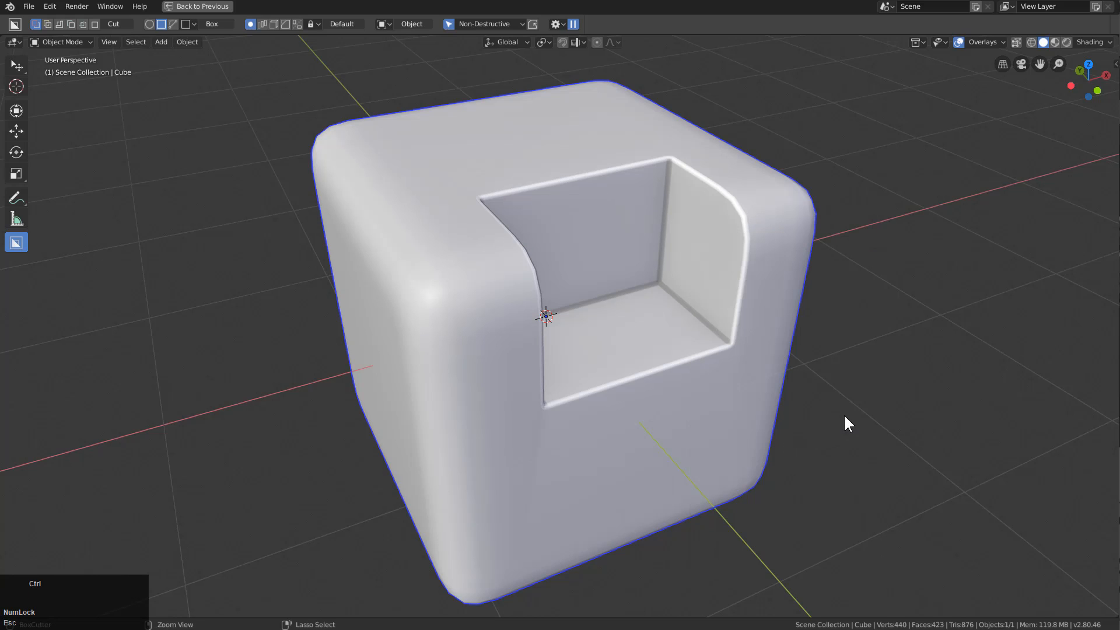
- Expand the second bevel's settings in the HOps Bevel Helper to review its angle limit
key("b")
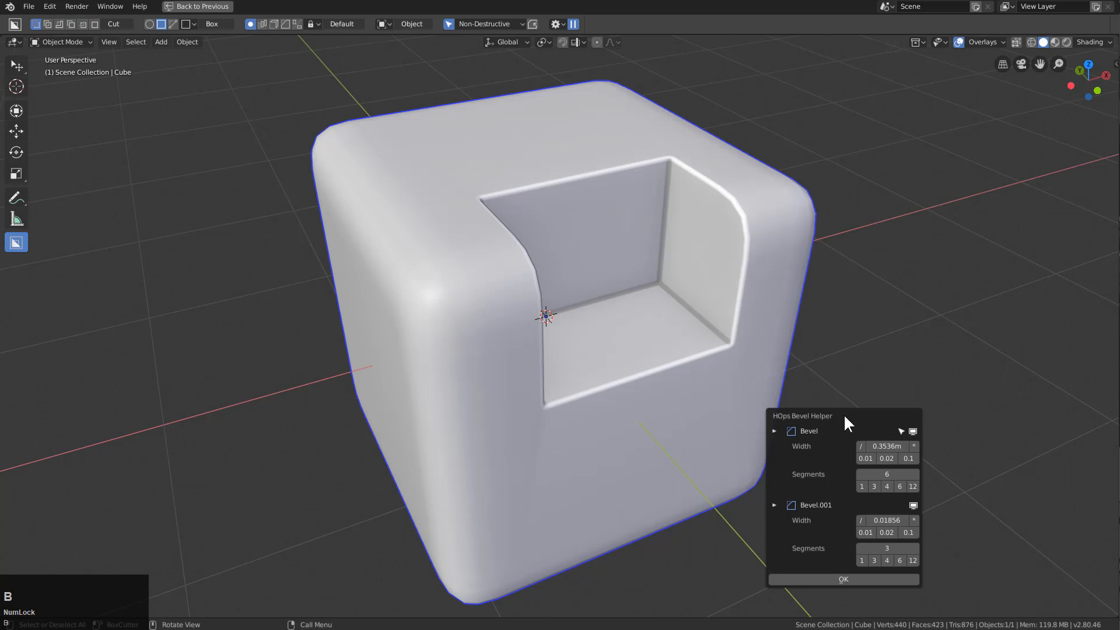
left_click(773, 505)
left_click(883, 513)
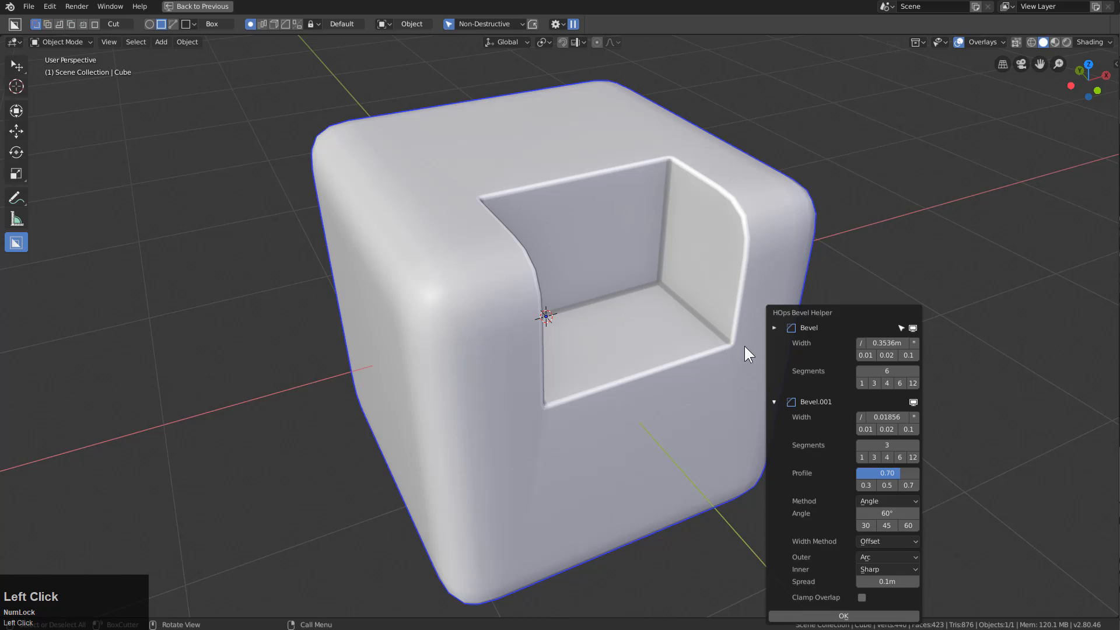
- Try different widths on both bevels with the Hard Ops Bevel adjustment, switching between the two modifiers
key("q")
mouse_move(742, 236)
left_click(795, 253)
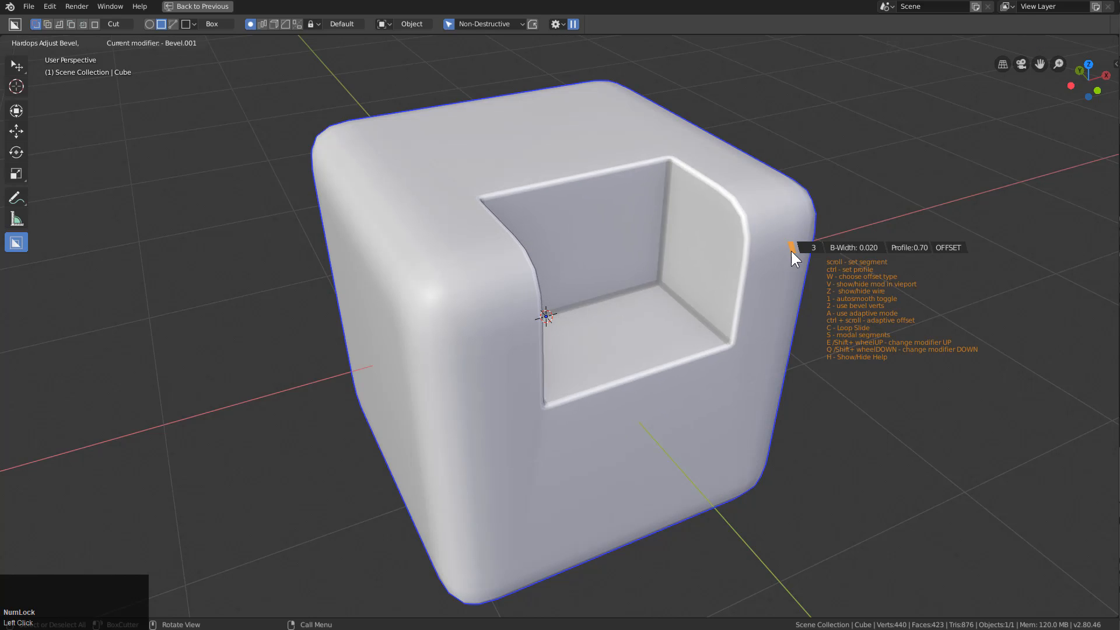
left_click(786, 251)
middle_click_drag(709, 272, 717, 285, "shift")
key("q")
mouse_move(729, 279)
left_click(790, 298)
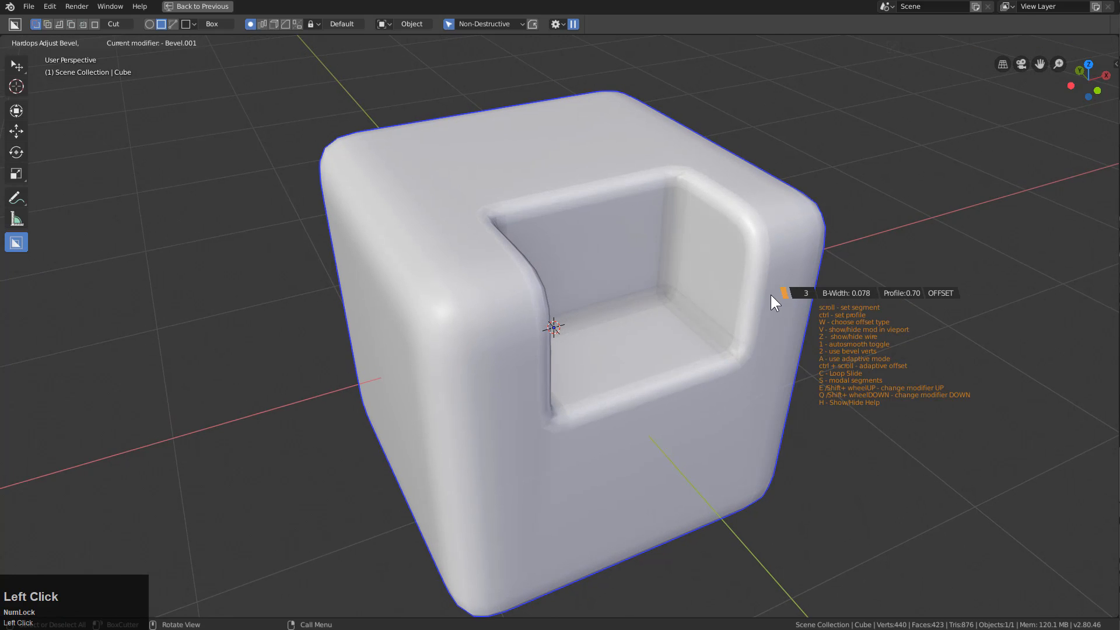
scroll(775, 295, "down", 1, "shift")
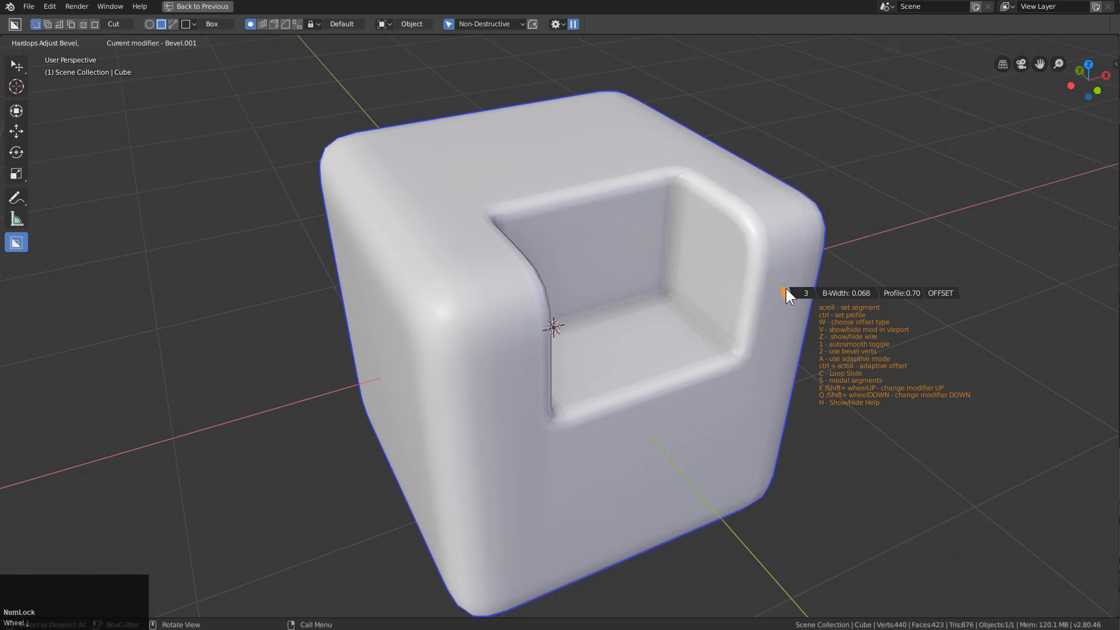
scroll(766, 287, "up", 1, "shift")
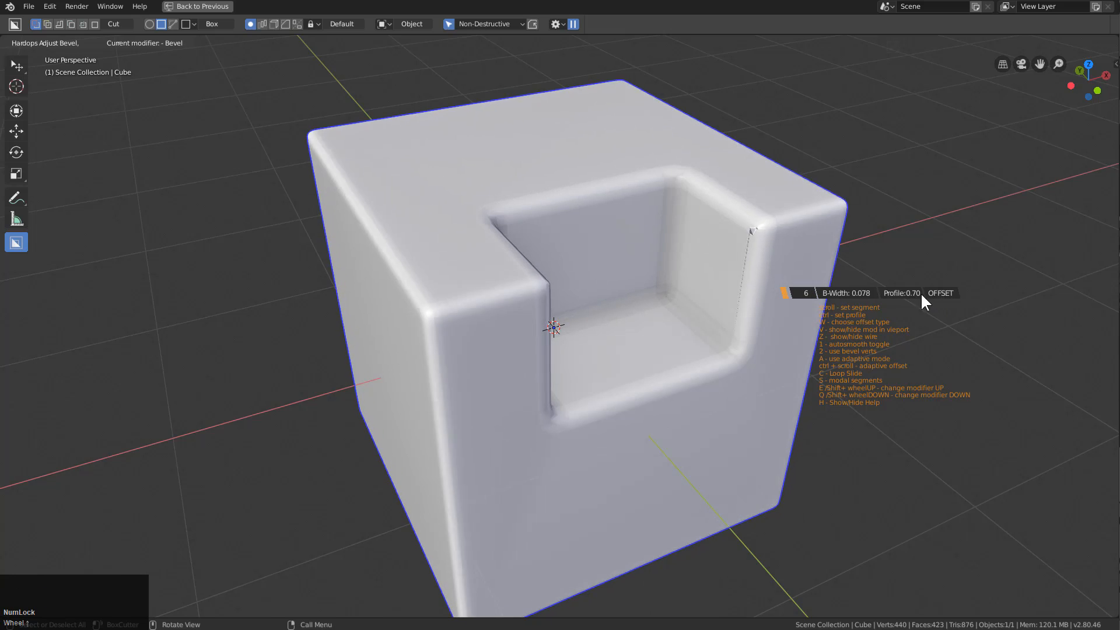
scroll(767, 275, "down", 1, "shift")
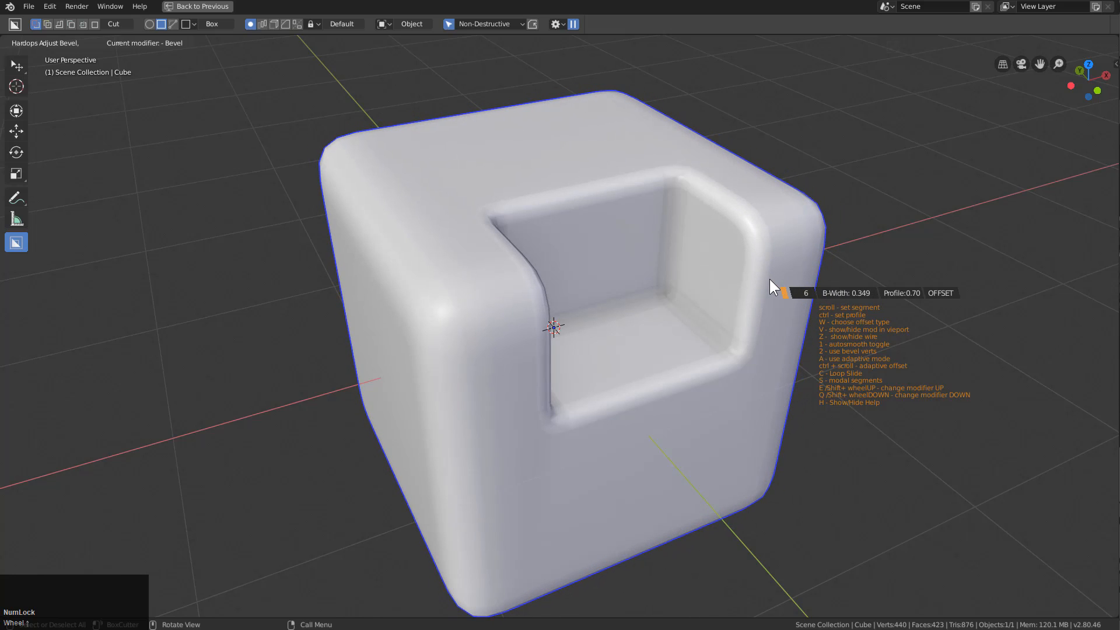
left_click(833, 282)
- Place the 3D cursor at the cutout's upper back edge, then add a cube there and scale it down
middle_click_drag(711, 268, 593, 270)
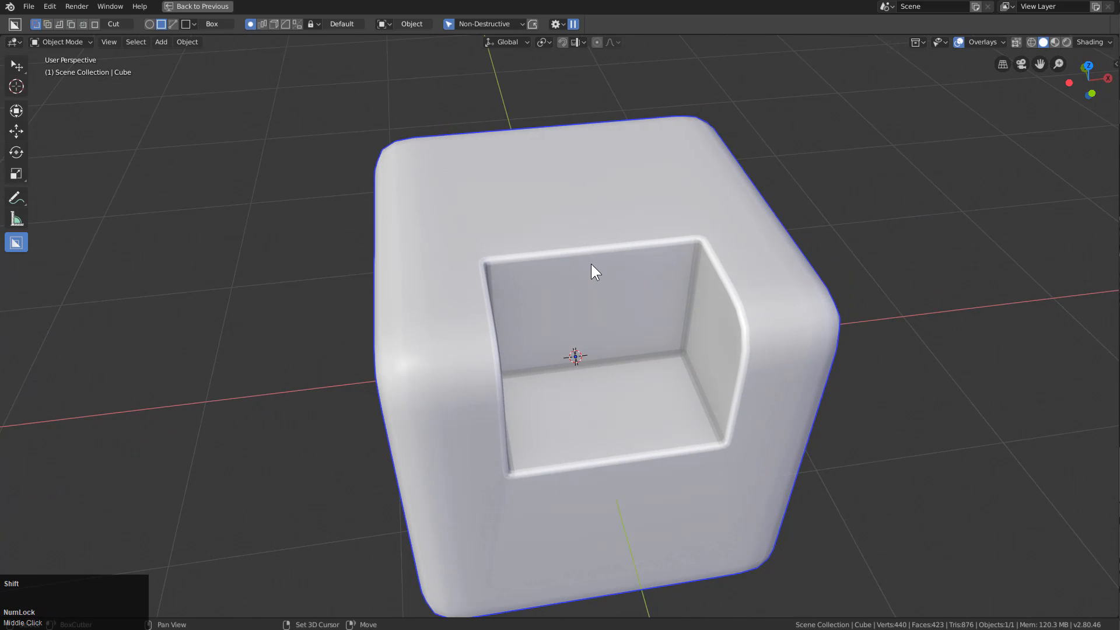
right_click(592, 265, "shift")
key("shift+a")
left_click(637, 273)
key("s")
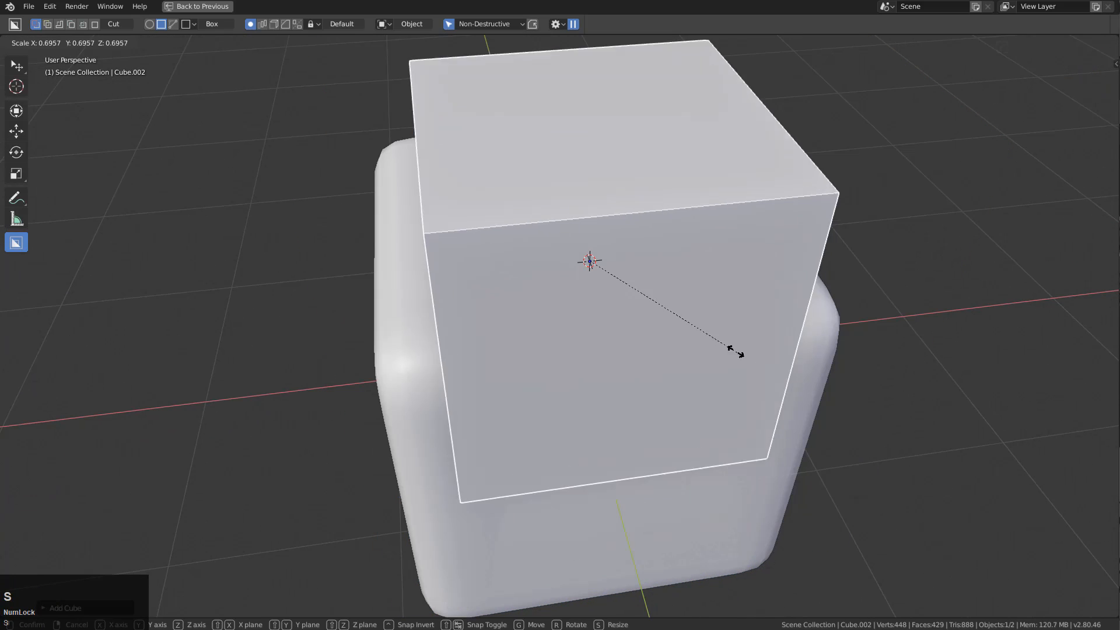
left_click(626, 291)
- Cut the small cube out of the main cube with a Hard Ops Difference Boolean and hide the cutter
middle_click_drag(627, 292, 779, 291)
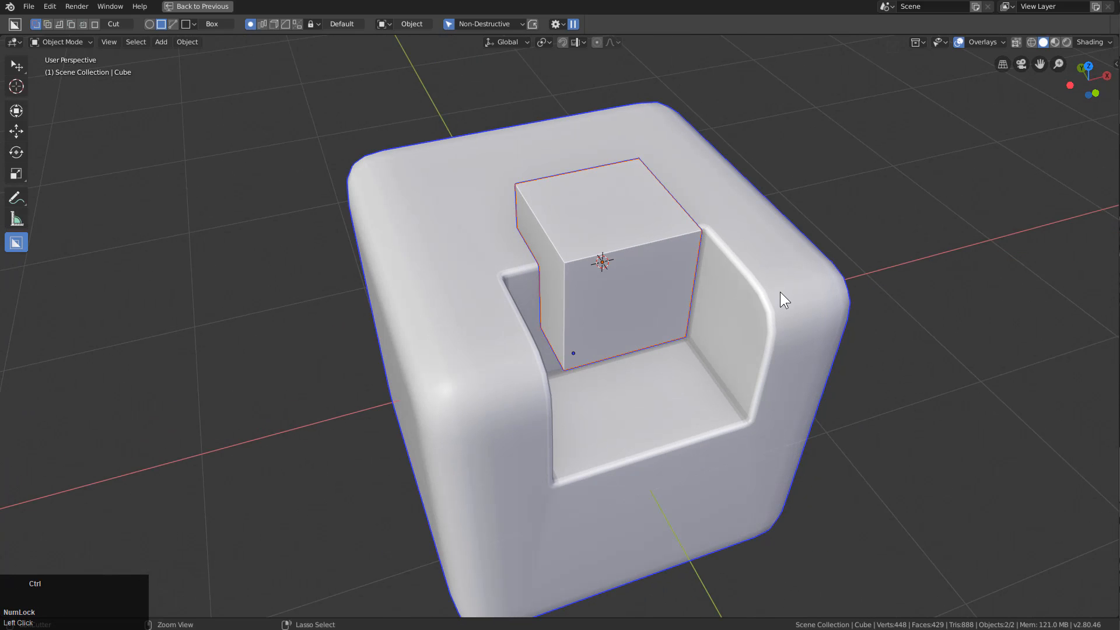
left_click(779, 291)
left_click(666, 235)
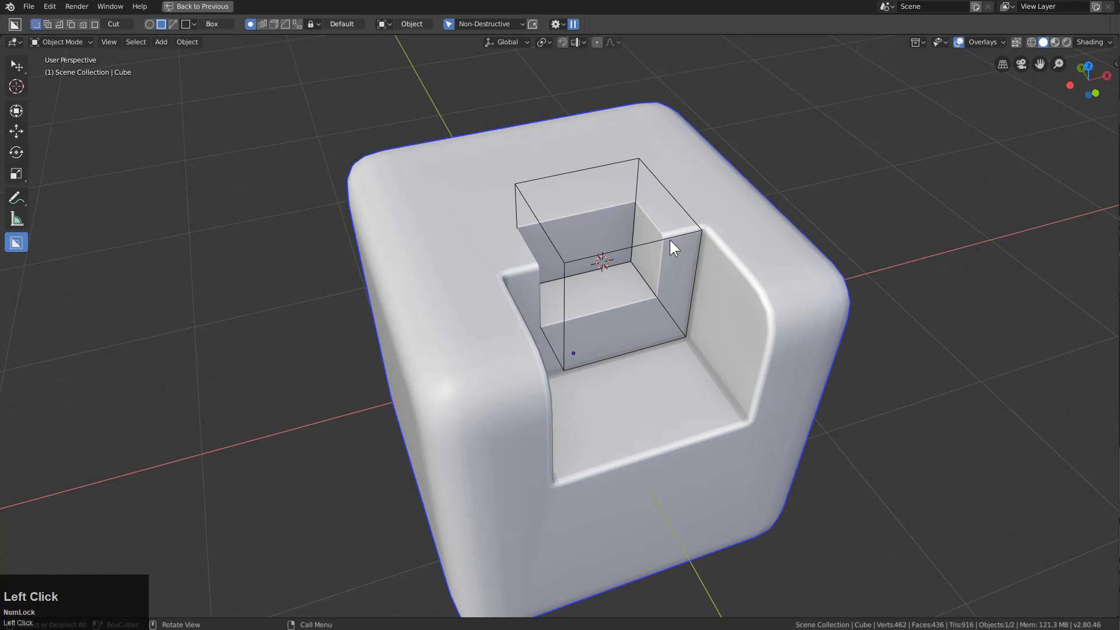
left_click(666, 234)
key("h")
- Select the main cube and add a third bevel with the Hard Ops Bevel operation, about 0.008 m wide
middle_click_drag(666, 235, 521, 207)
scroll(521, 207, "up", 2)
scroll(590, 283, "up", 2)
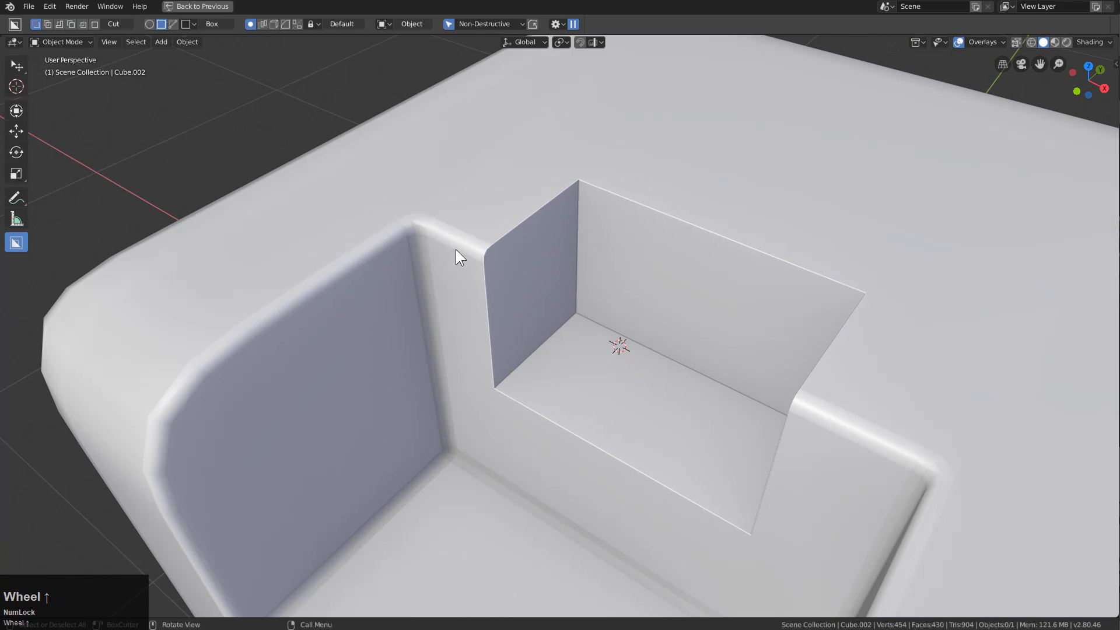
middle_click_drag(584, 336, 505, 210)
left_click(505, 209)
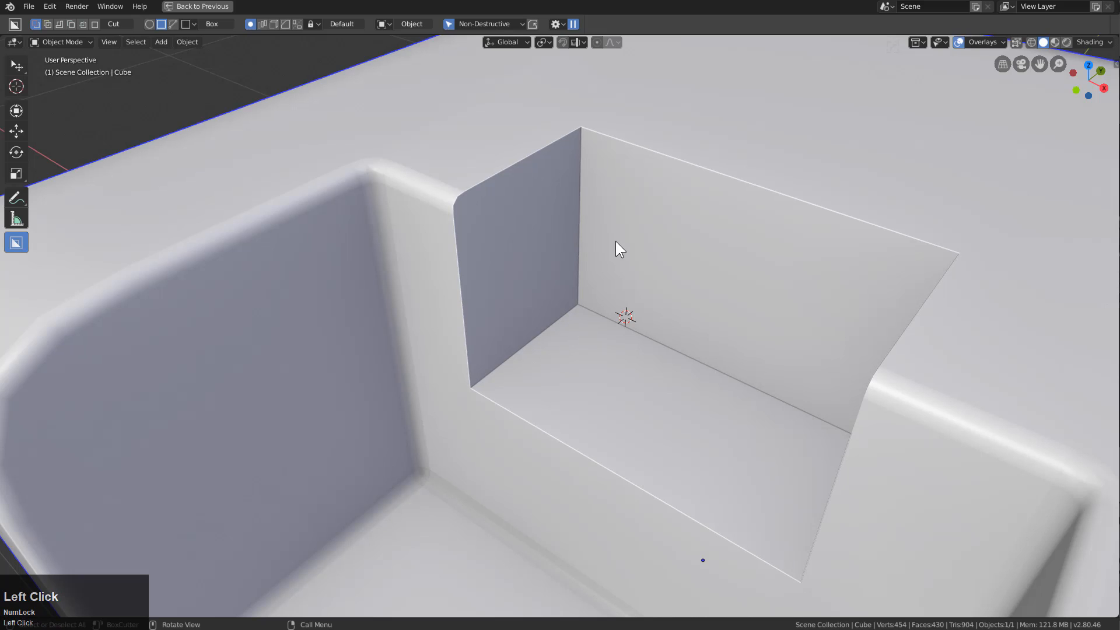
scroll(542, 252, "down", 3)
scroll(578, 144, "up", 3)
key("q")
mouse_move(571, 270)
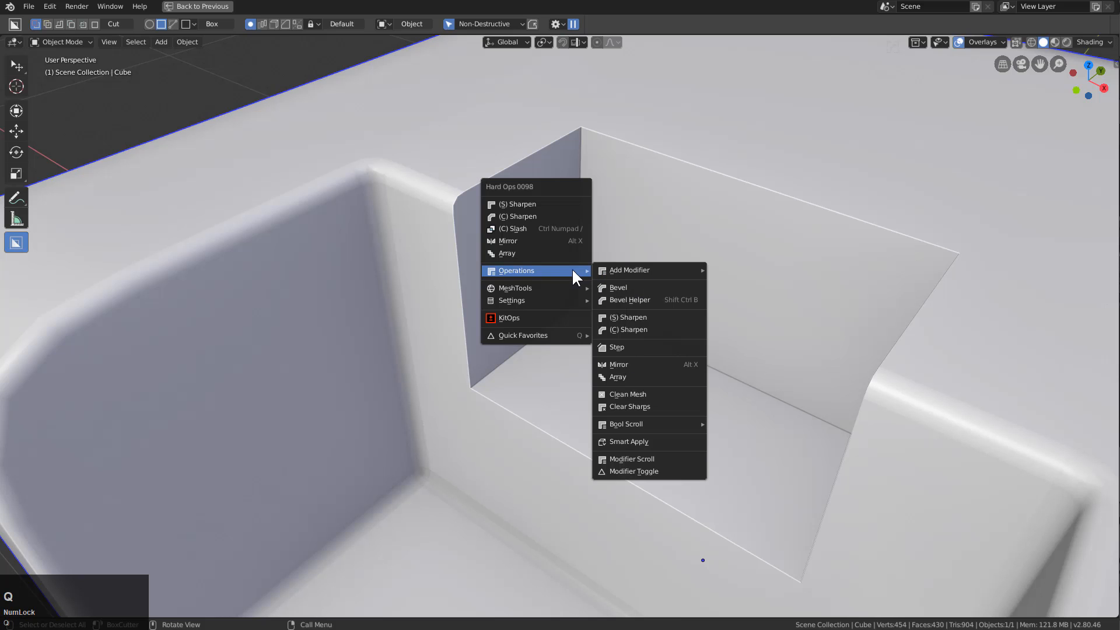
left_click(630, 288)
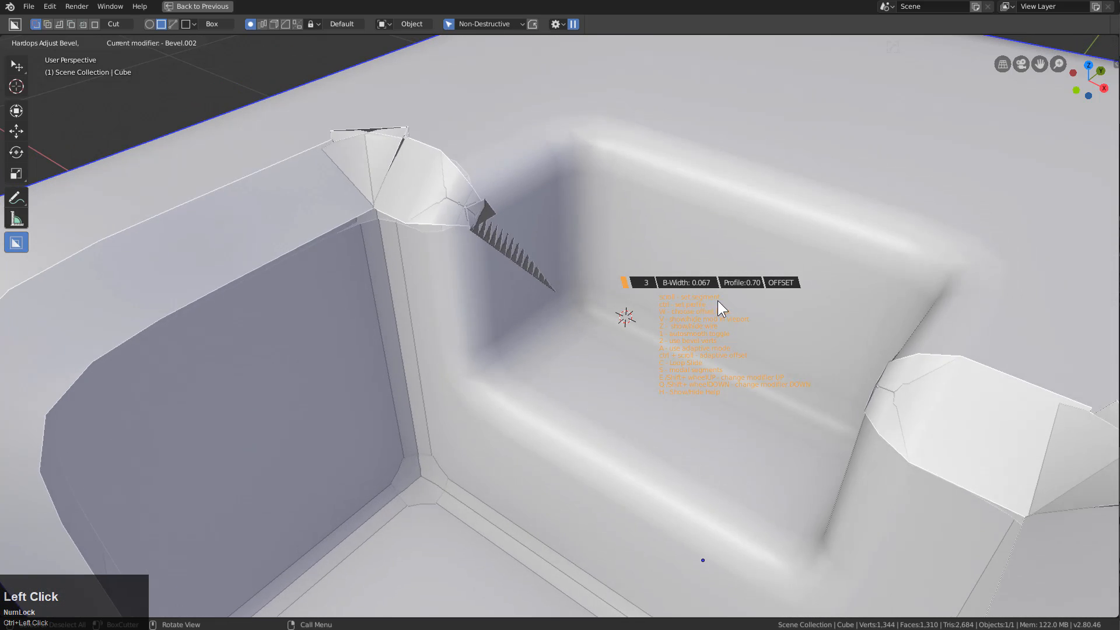
left_click(748, 307)
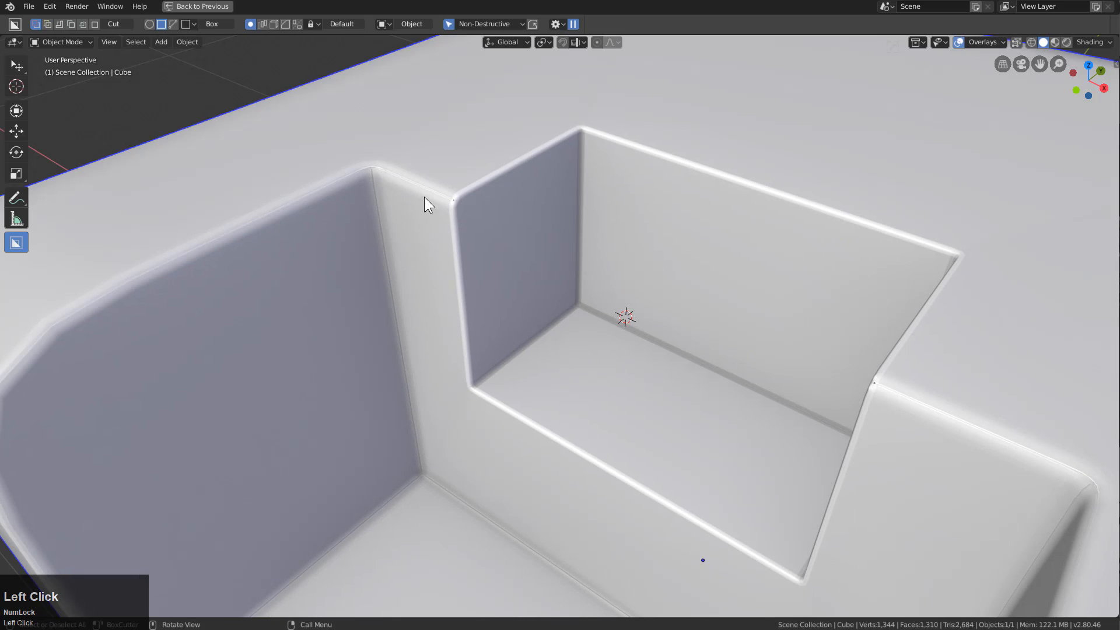
- Set the last bevel modifier's angle limit to 60° in the HOps Helper
key("grave")
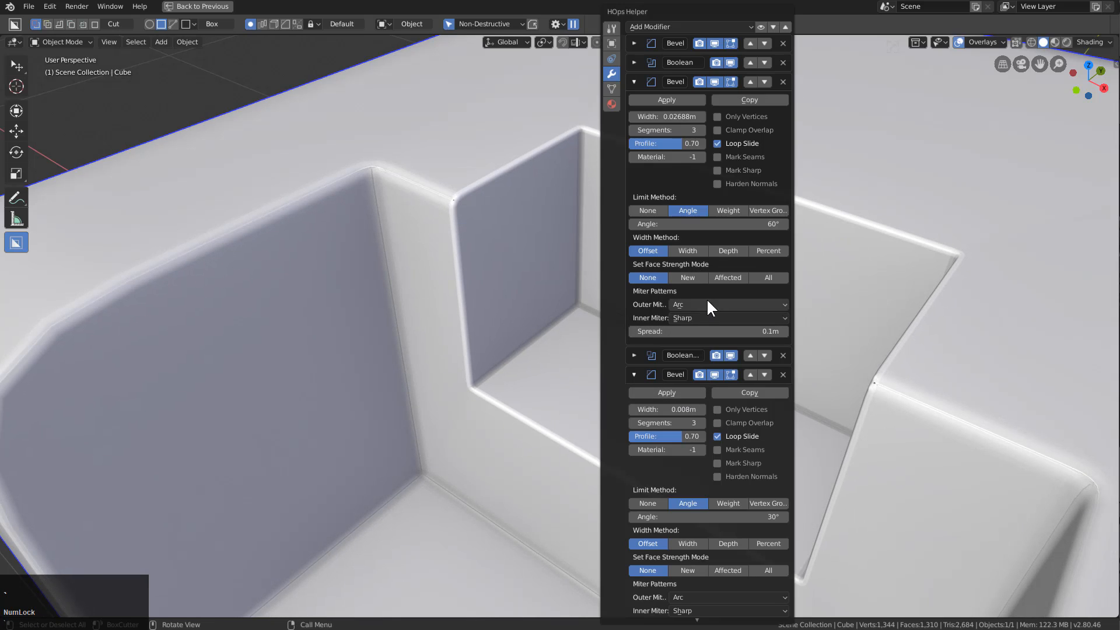
left_click(724, 516)
key("Escape")
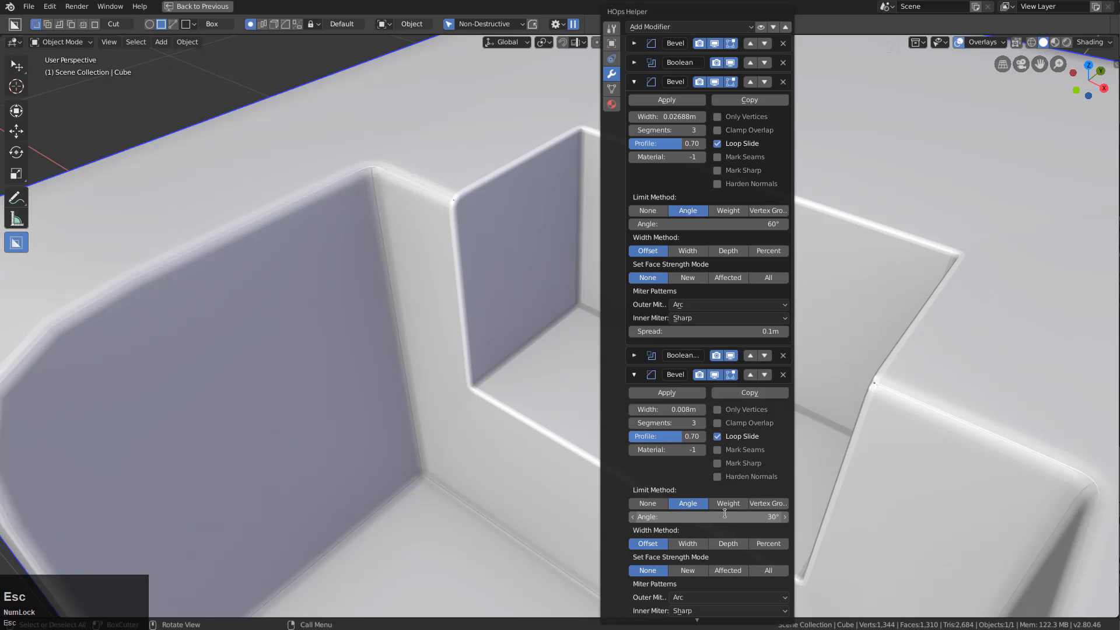
left_click(785, 28)
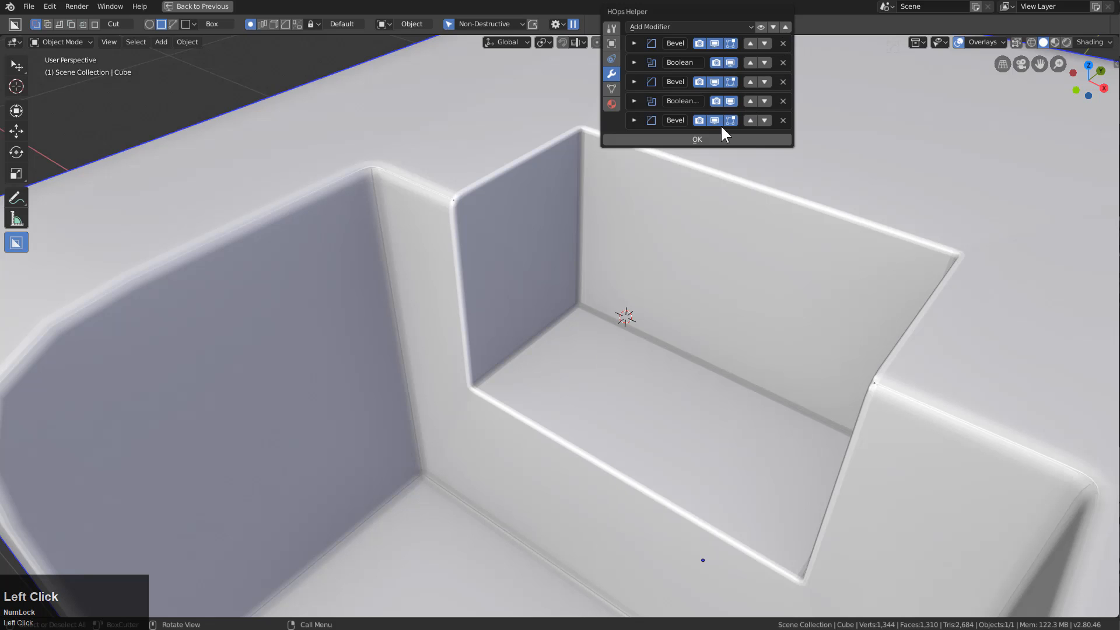
left_click(632, 121)
left_click(745, 262)
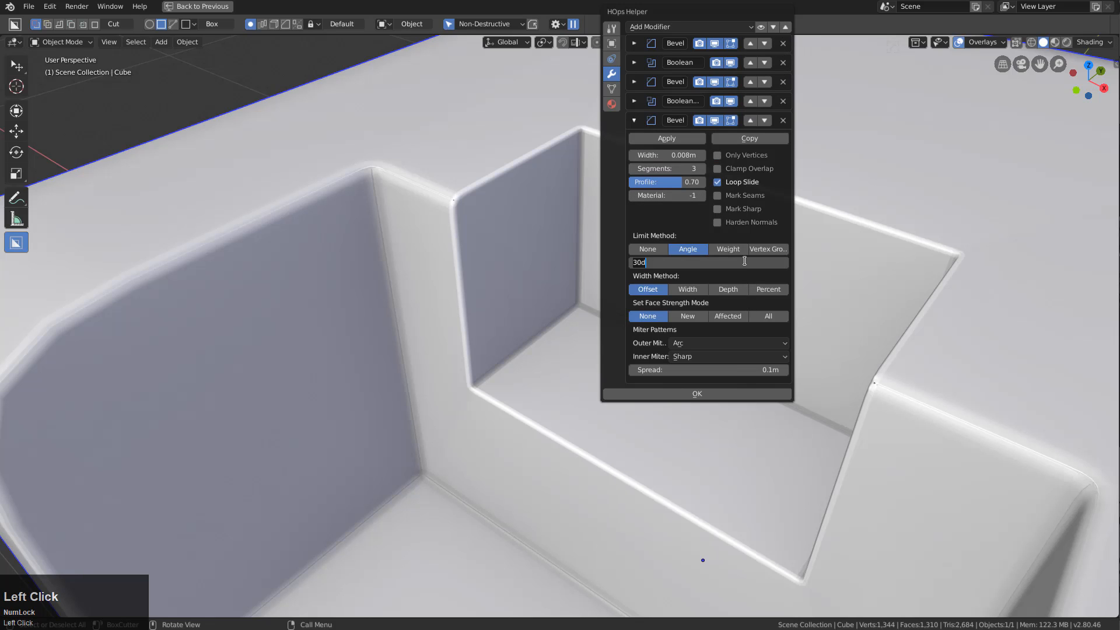
type("60")
key("Return")
scroll(663, 284, "up", 1)
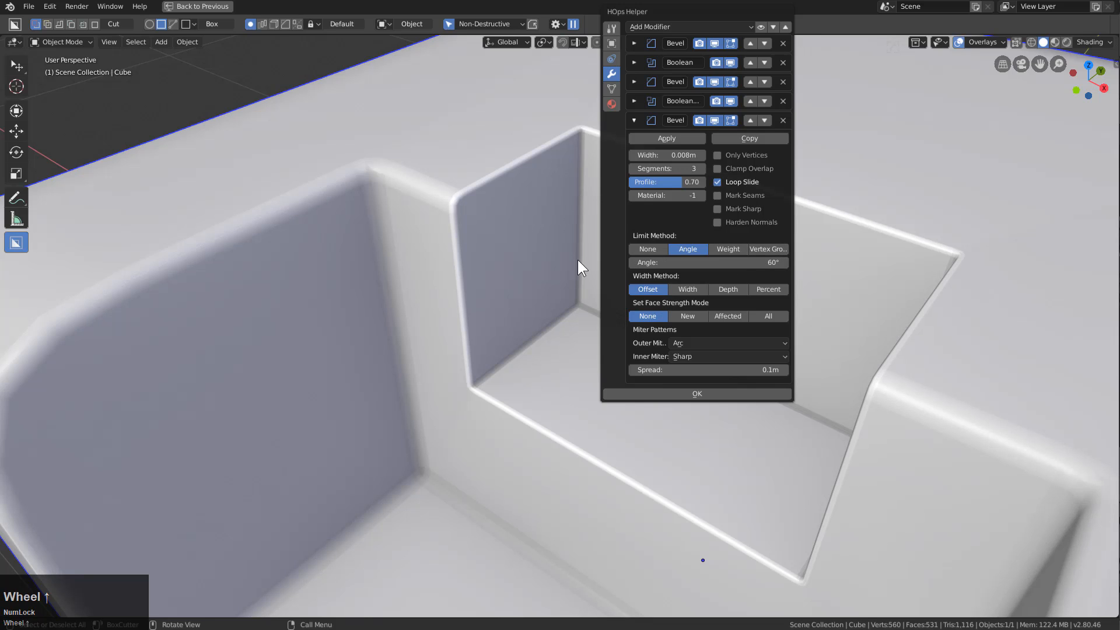
- Review the whole modifier stack in the HOps Helper, expanding and collapsing all modifiers
left_click(633, 119)
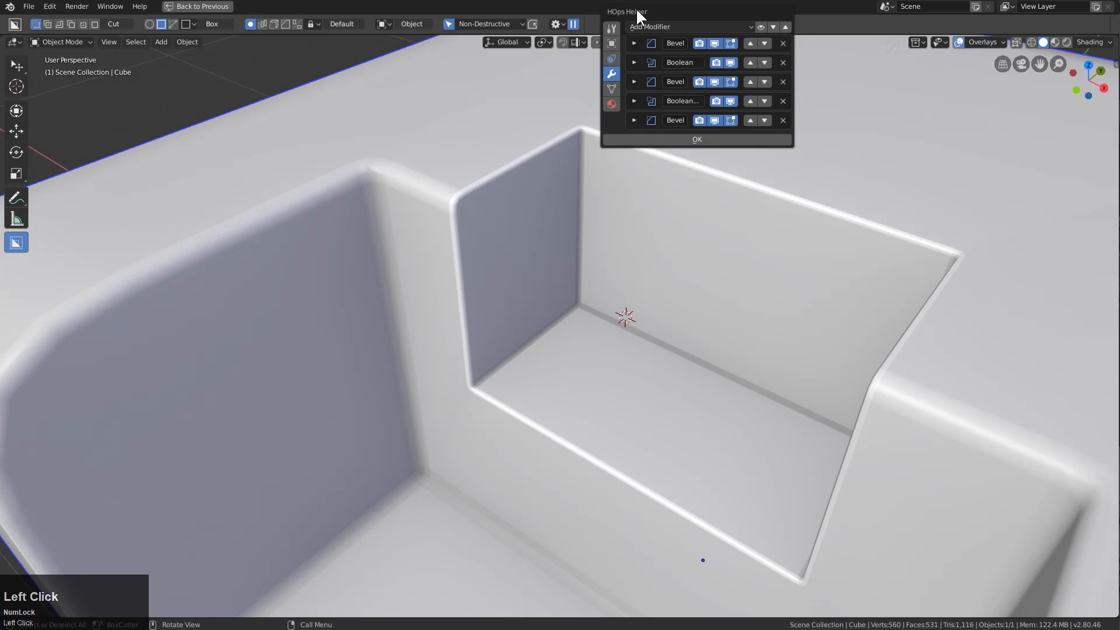
left_click_drag(636, 12, 692, 230)
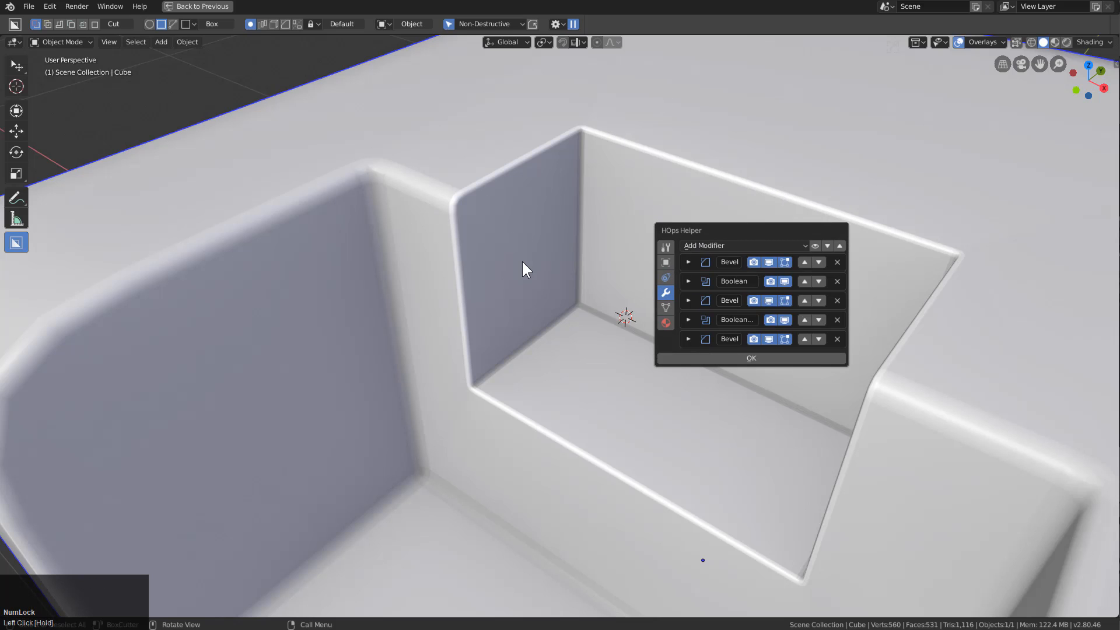
left_click(840, 246)
left_click(833, 245)
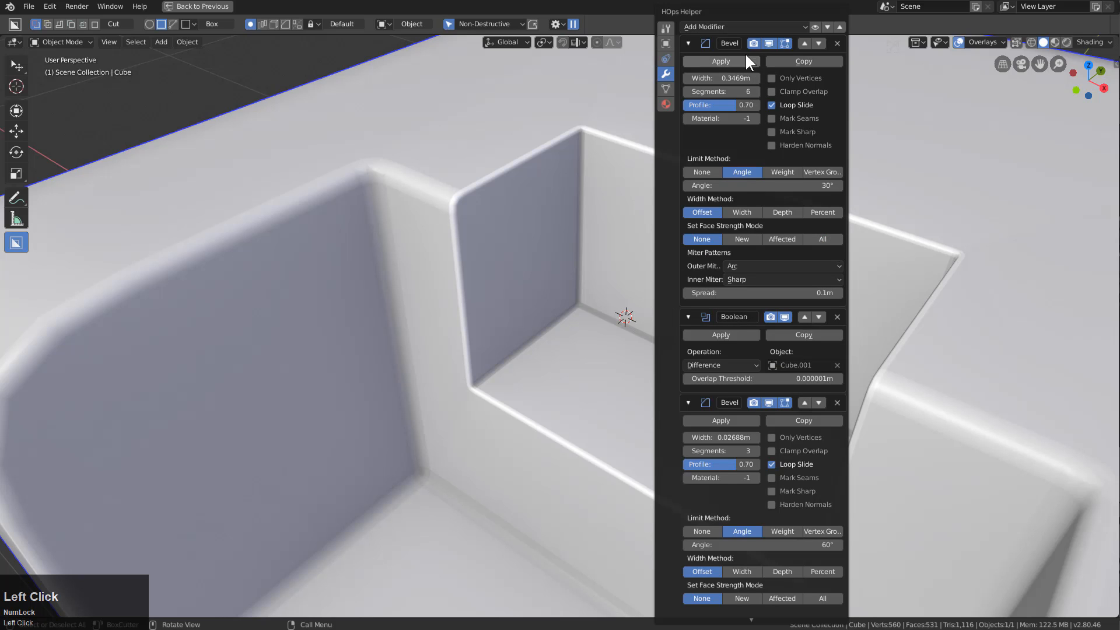
left_click(839, 28)
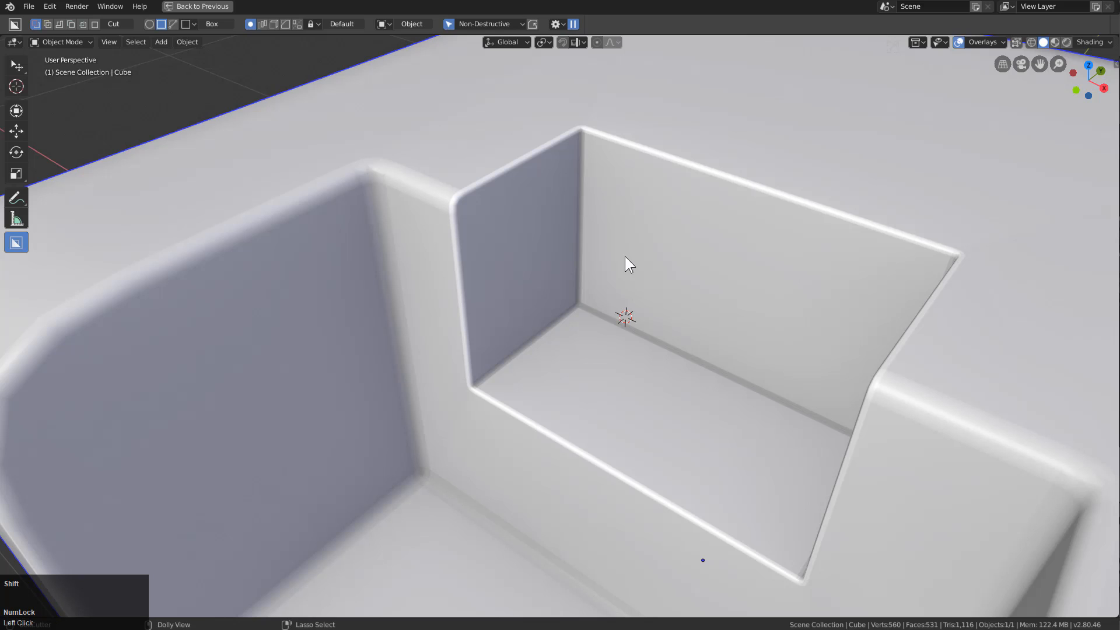
- Try halving and doubling the width of Bevel.002 in the HOps Bevel Helper
key("ctrl+shift+b")
left_click_drag(624, 254, 749, 197)
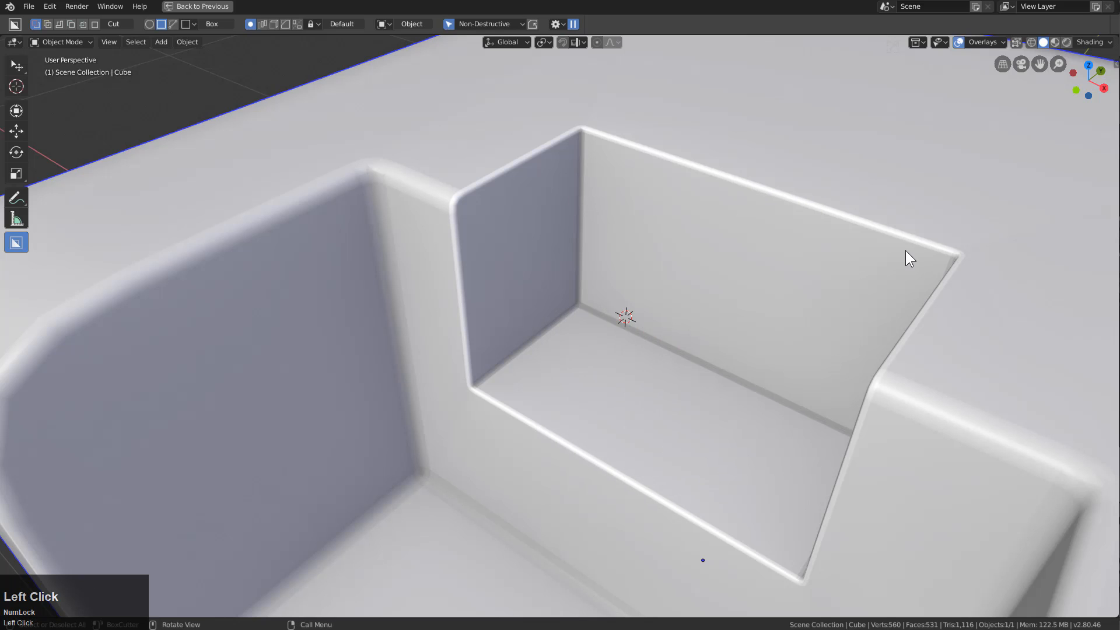
key("ctrl+shift+b")
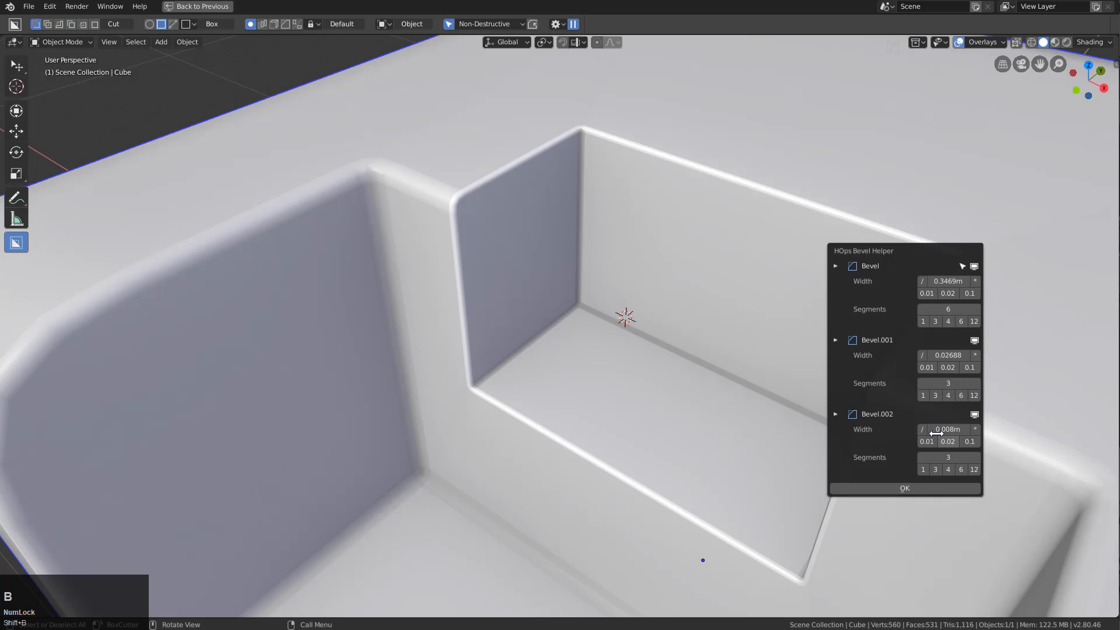
left_click(922, 426)
left_click(922, 427)
left_click(922, 426)
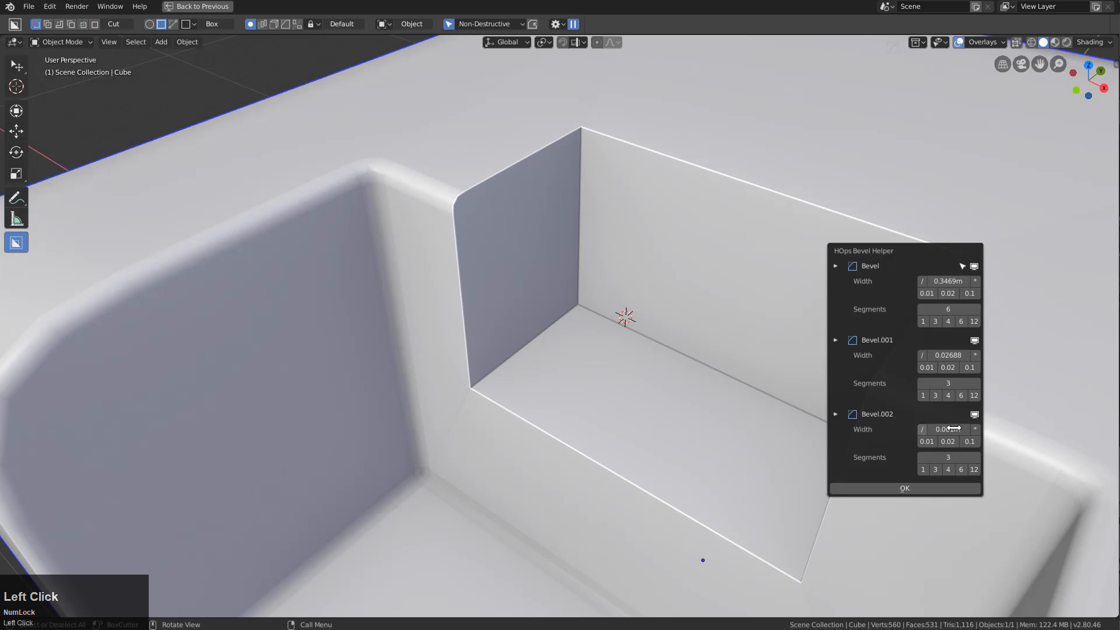
left_click(975, 428)
left_click(975, 429)
left_click(975, 428)
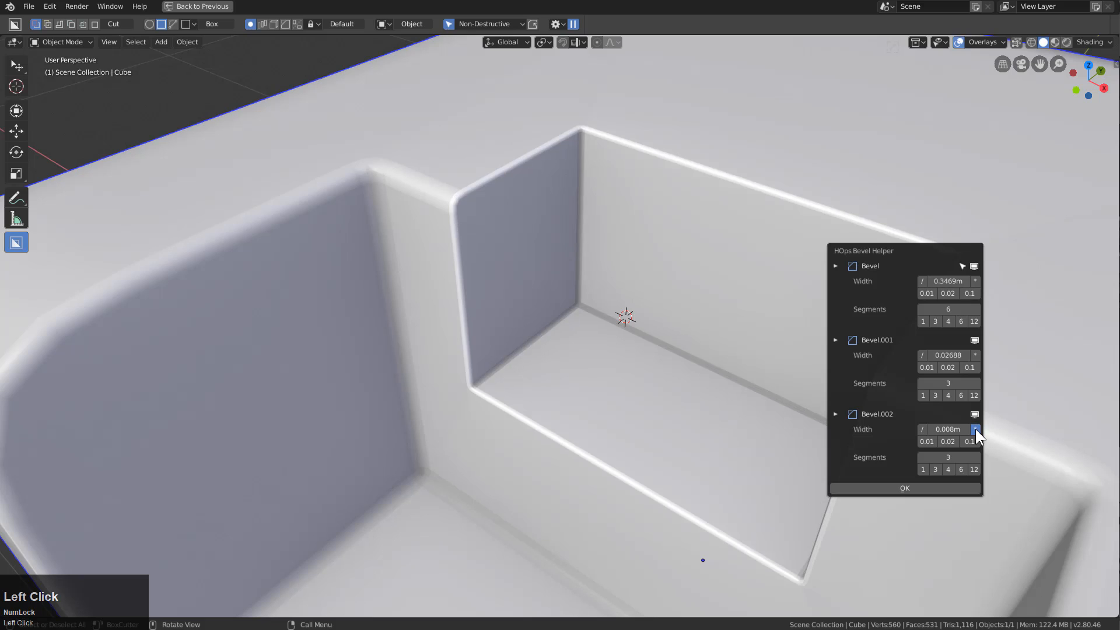
left_click(975, 428)
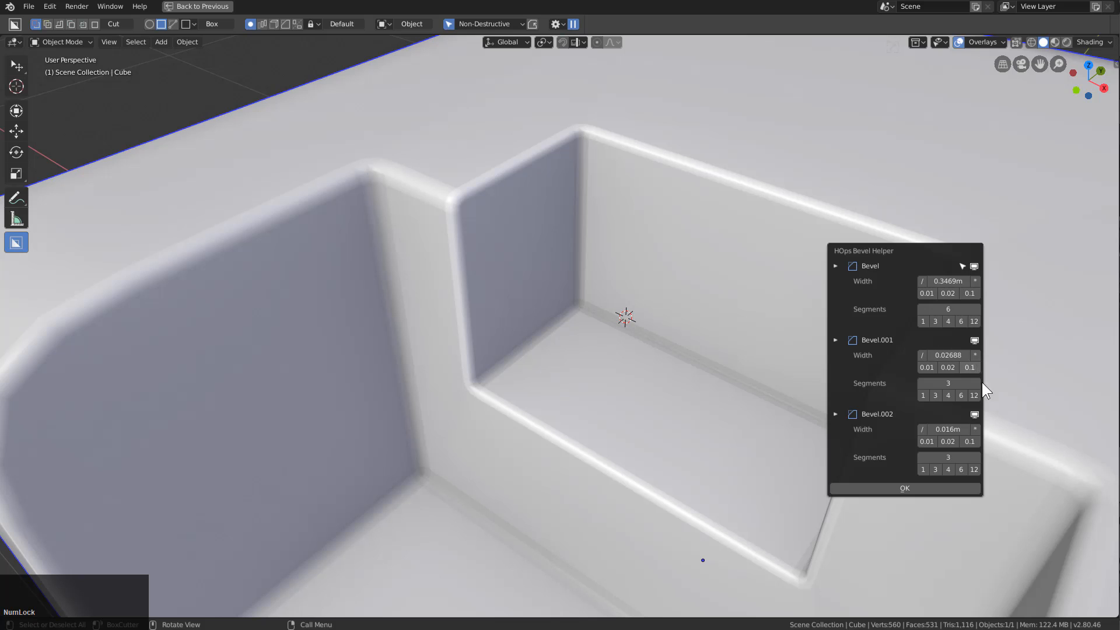
left_click(922, 429)
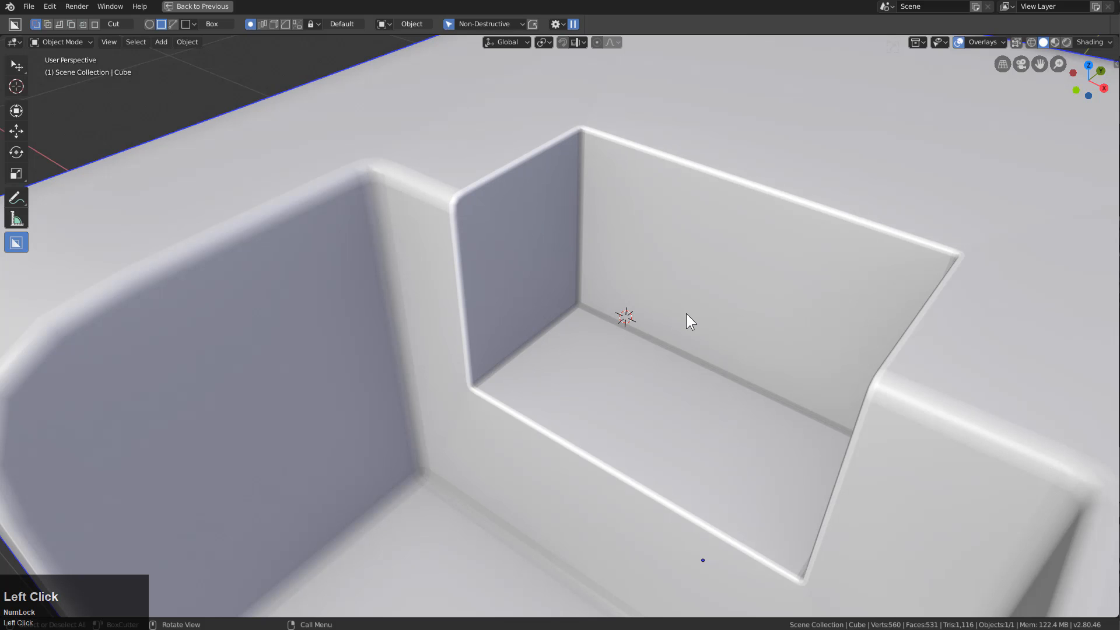
- Place the 3D cursor on the small notch's upper back edge, then add a cube there and scale it down
scroll(625, 302, "down", 4)
middle_click_drag(622, 302, 670, 232)
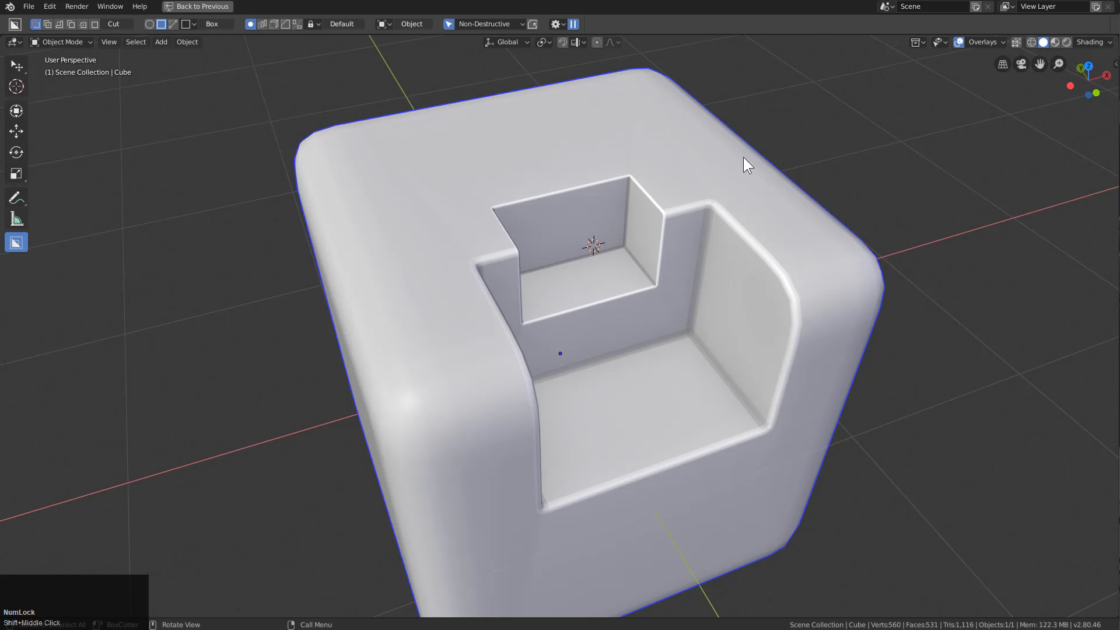
middle_click_drag(742, 157, 533, 223)
scroll(570, 233, "up", 3)
right_click(602, 246, "shift")
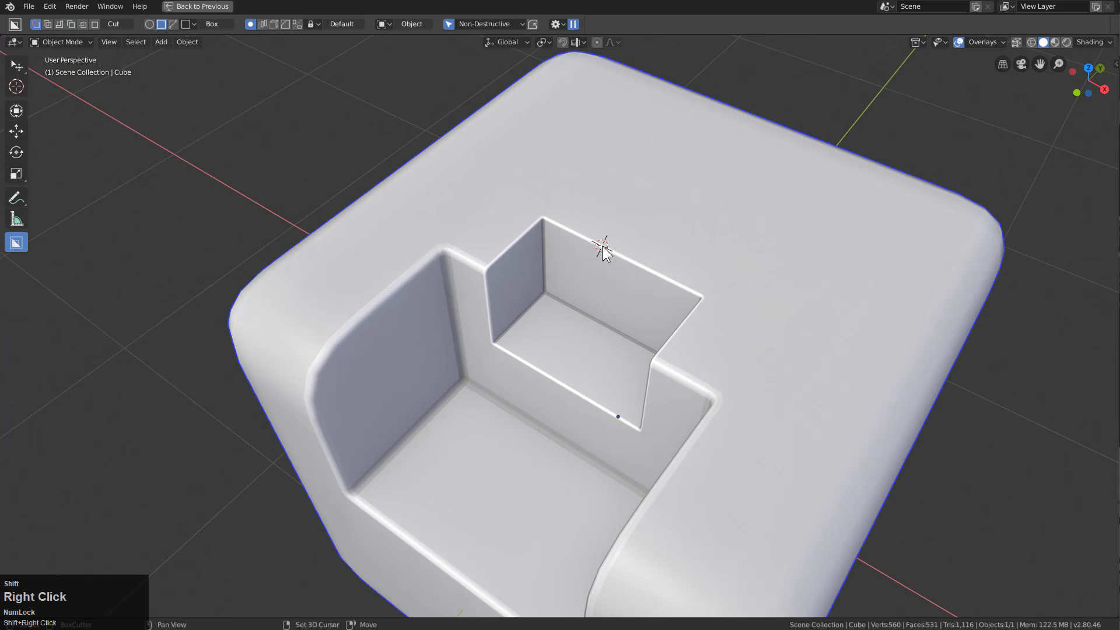
key("shift+a")
mouse_move(602, 245)
left_click(649, 260)
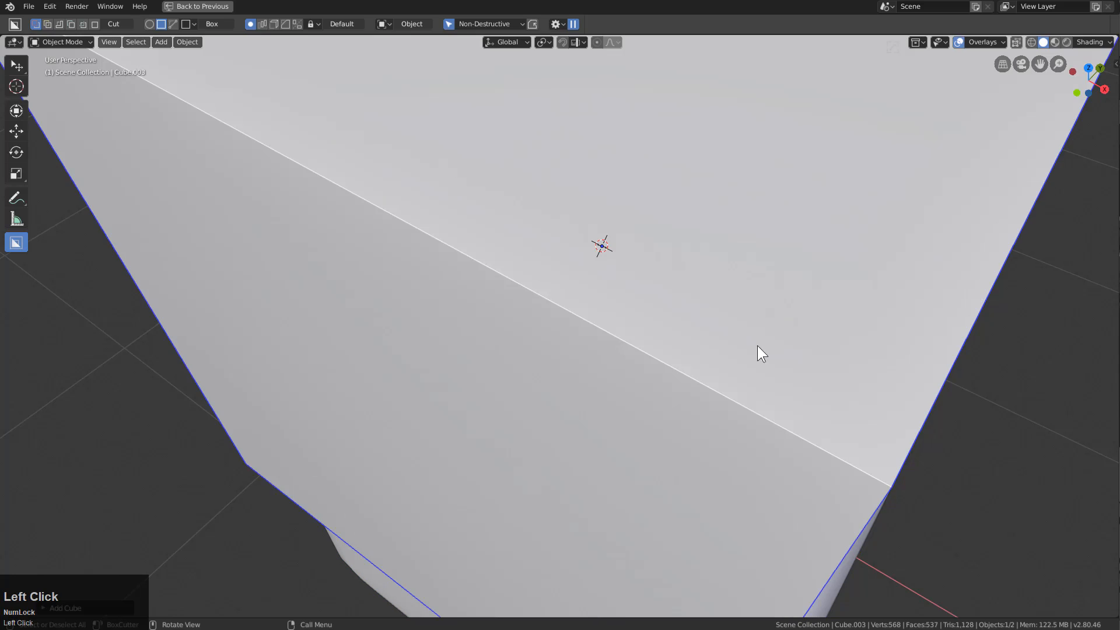
scroll(756, 345, "down", 5)
key("s")
left_click(625, 253)
- Reposition the new cube at the notch's back edge, enlarge it and stretch it along X beyond both notch sides
middle_click_drag(624, 253, 712, 204)
scroll(649, 258, "up", 2)
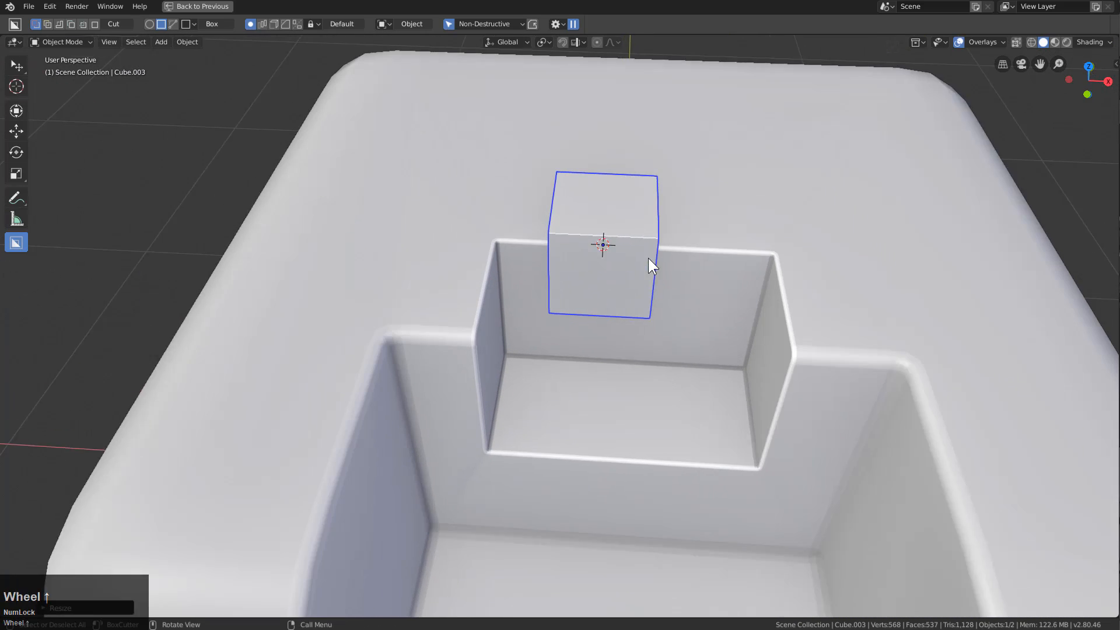
scroll(648, 258, "up", 1)
key("g")
left_click(699, 275)
key("s")
left_click(733, 300)
key("s")
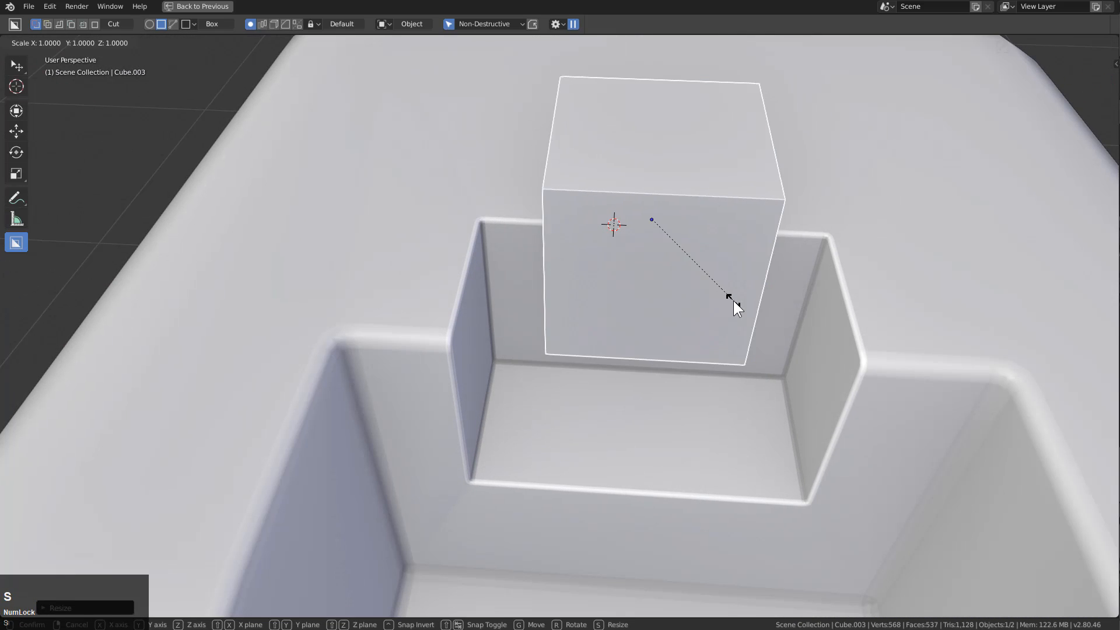
key("x")
left_click(875, 354)
key("r")
key("z")
- Cut the stretched cube out of the main cube with a Hard Ops Difference Boolean and hide the cutter
middle_click_drag(792, 295, 670, 274)
left_click(386, 291, "shift")
key("q")
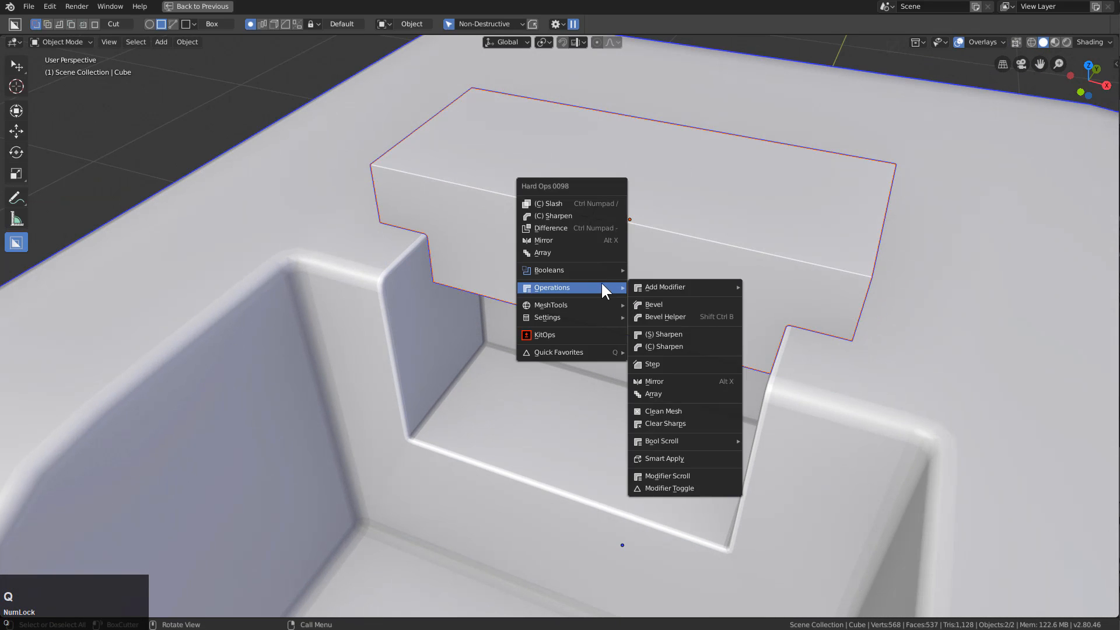
left_click(582, 229)
middle_click_drag(492, 146, 455, 141)
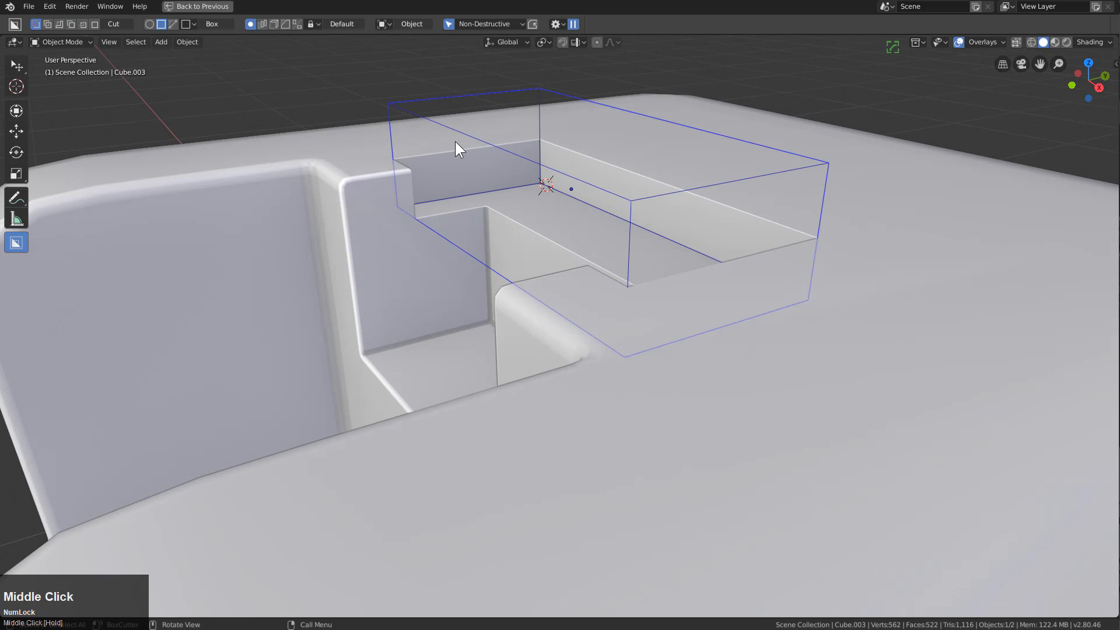
key("h")
- Select the main cube and add a fourth bevel with the Hard Ops Bevel operation, about 0.00192 m wide
middle_click_drag(484, 181, 546, 171)
scroll(546, 171, "up", 2)
scroll(559, 199, "down", 4)
middle_click_drag(579, 229, 657, 323)
left_click(495, 284)
scroll(517, 241, "up", 2)
scroll(419, 257, "up", 2)
scroll(629, 341, "up", 5)
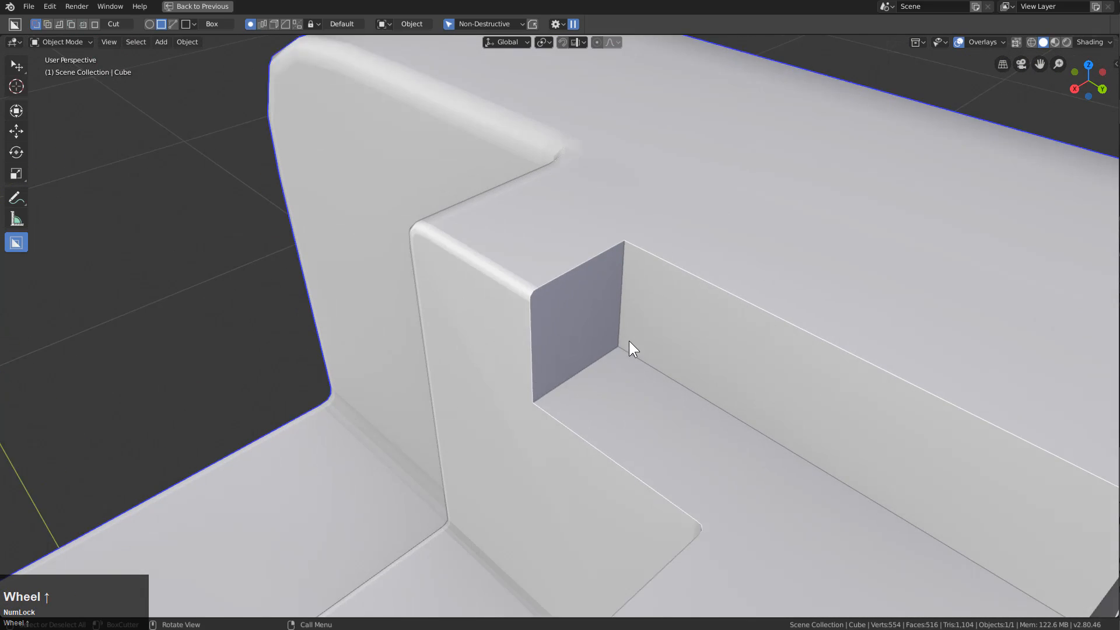
scroll(652, 250, "down", 2)
scroll(674, 279, "down", 1)
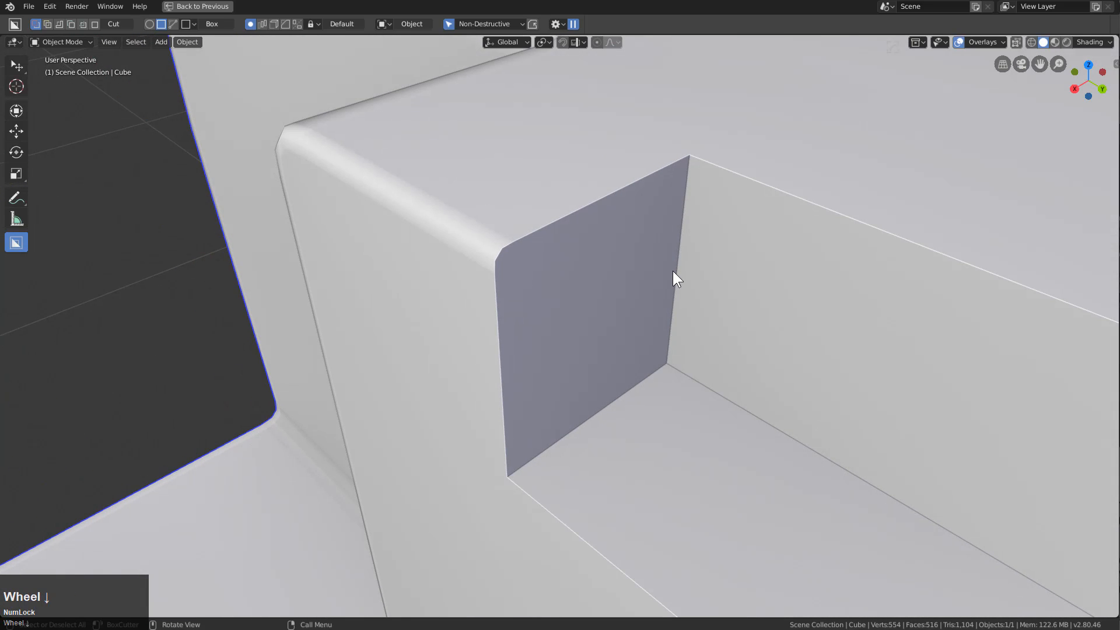
key("q")
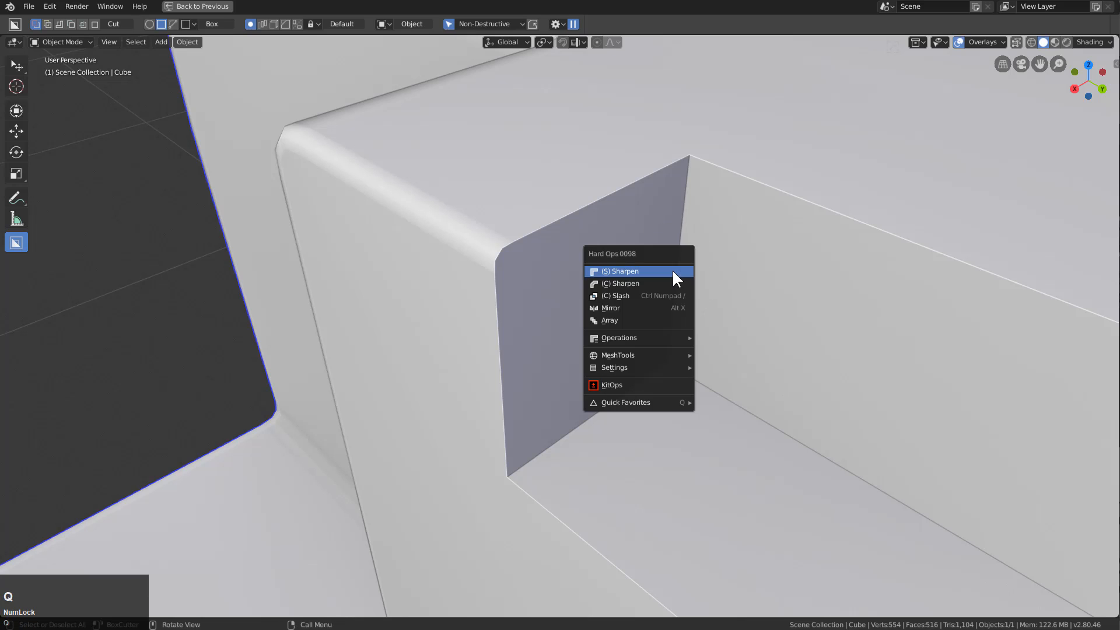
mouse_move(665, 338)
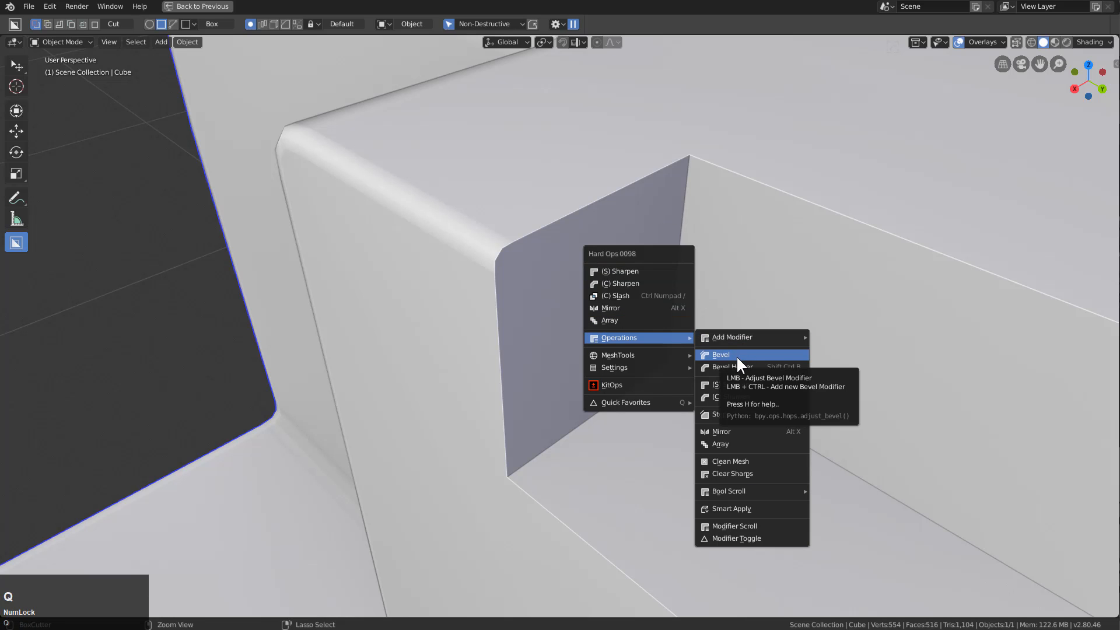
left_click(736, 355)
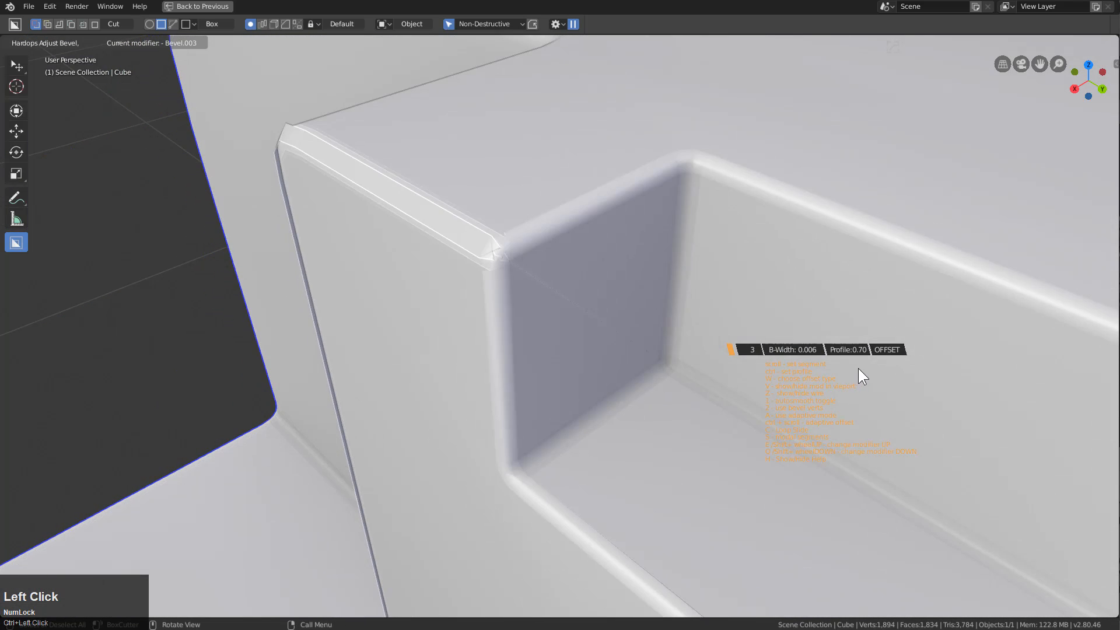
left_click(859, 369)
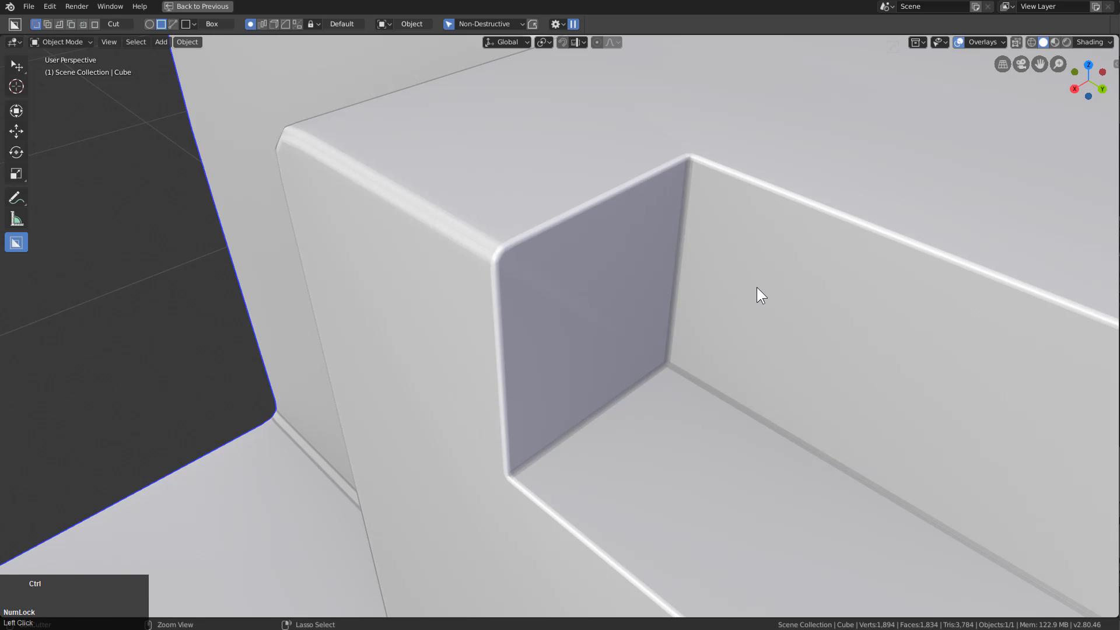
- Set the fourth bevel's angle limit to 60° in the Bevel Helper and fine-tune its width
key("ctrl+shift+b")
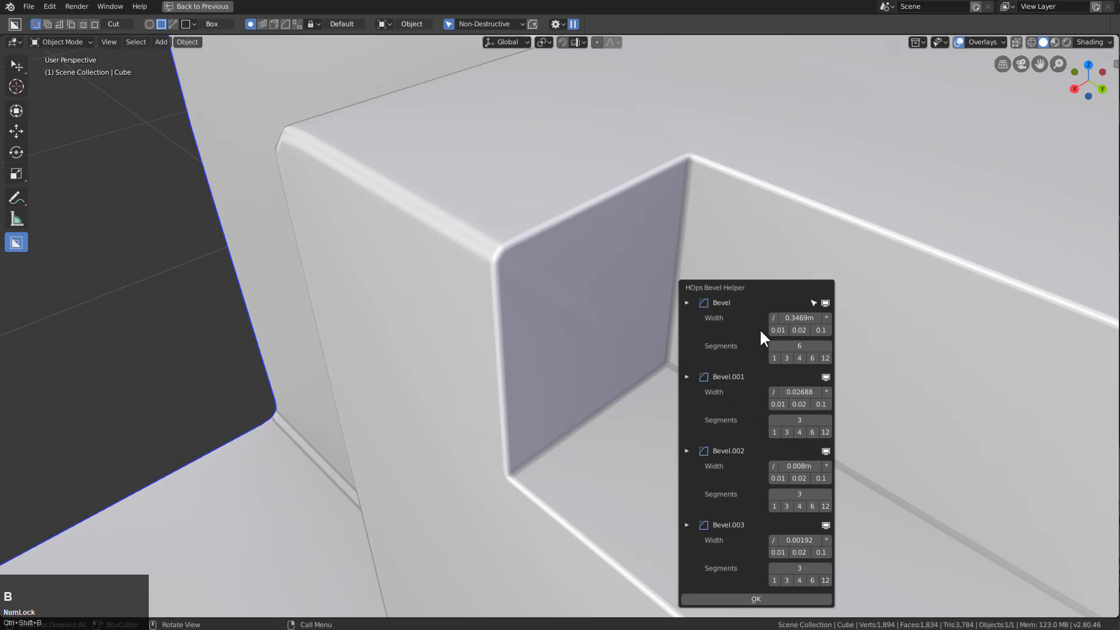
left_click(686, 524)
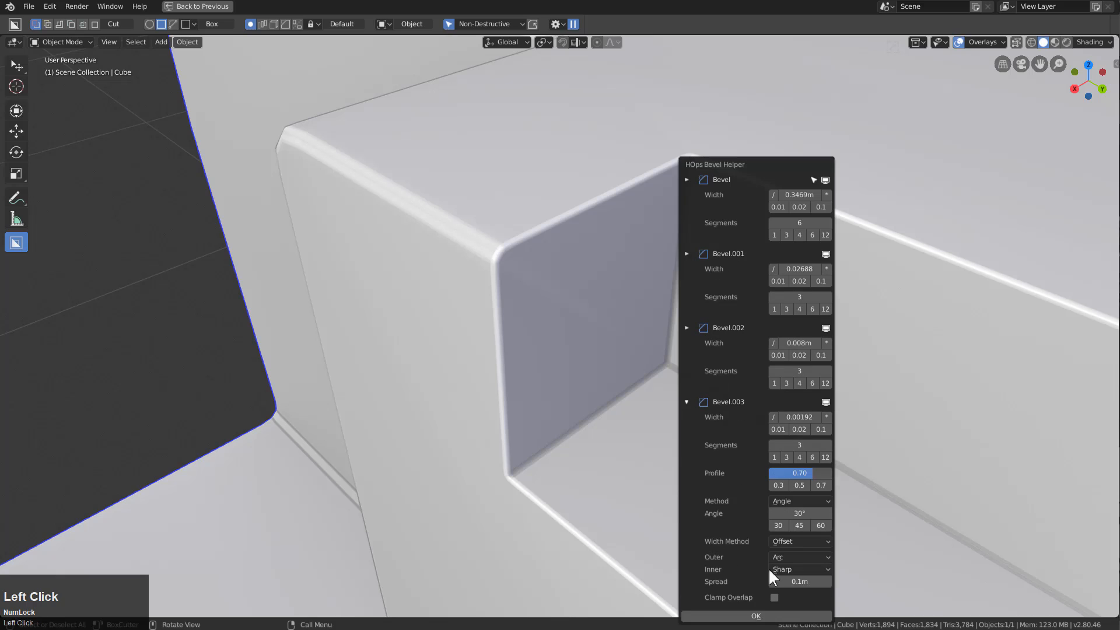
left_click_drag(793, 513, 839, 514)
left_click(816, 525)
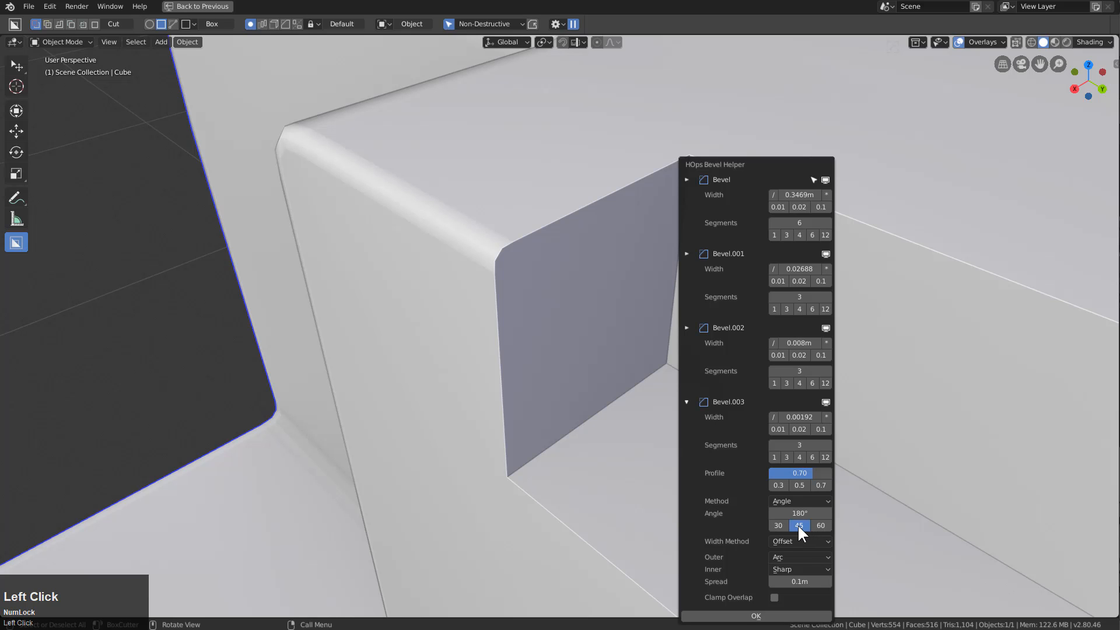
left_click(796, 516)
type("60")
key("Return")
key("shift")
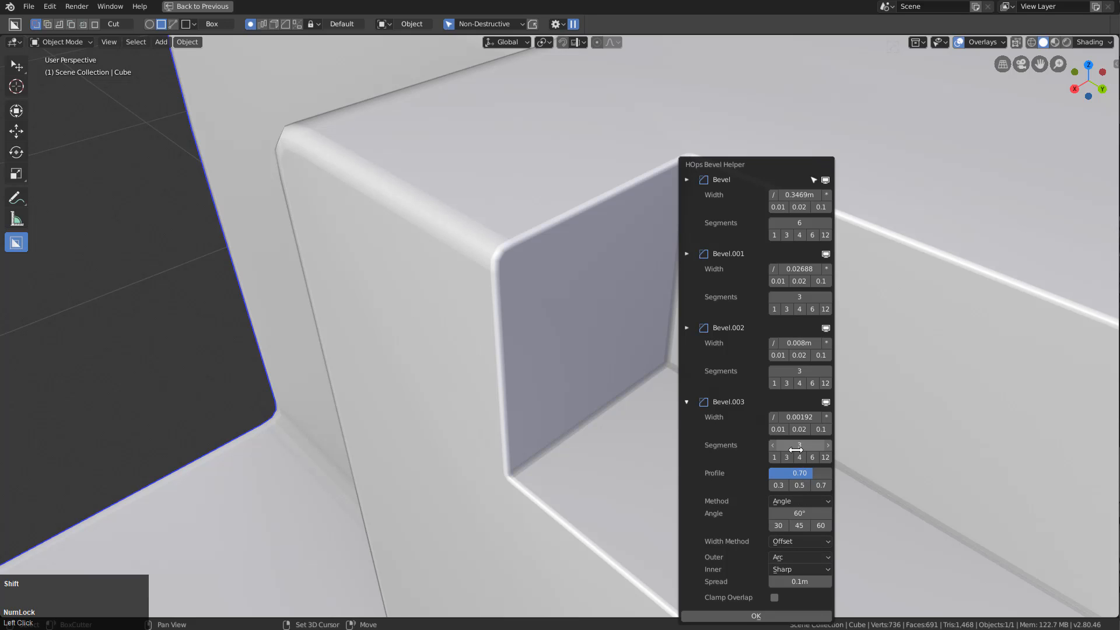
left_click_drag(792, 418, 795, 418, "shift")
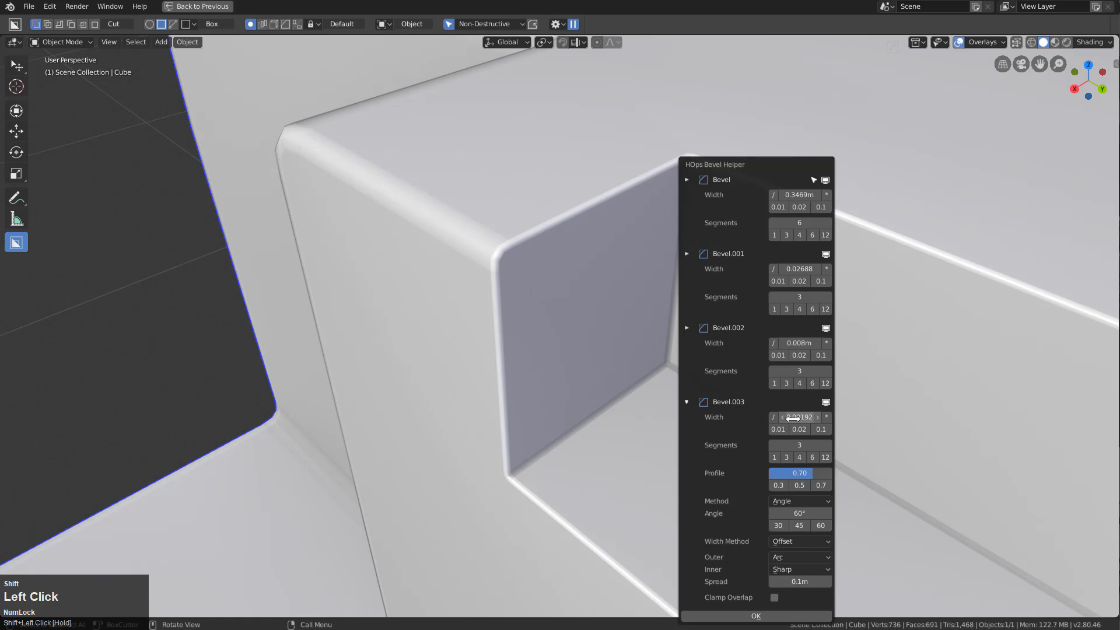
- Add a Weighted Normal modifier to the main cube through the Hard Ops operations
middle_click_drag(638, 412, 607, 298)
key("q")
mouse_move(606, 296)
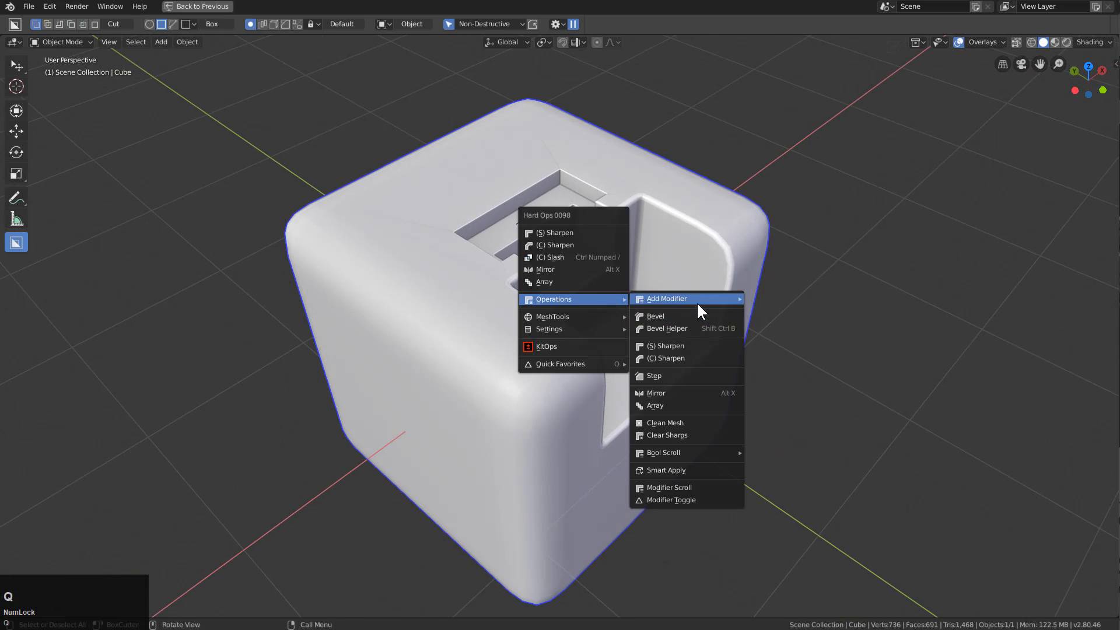
mouse_move(721, 298)
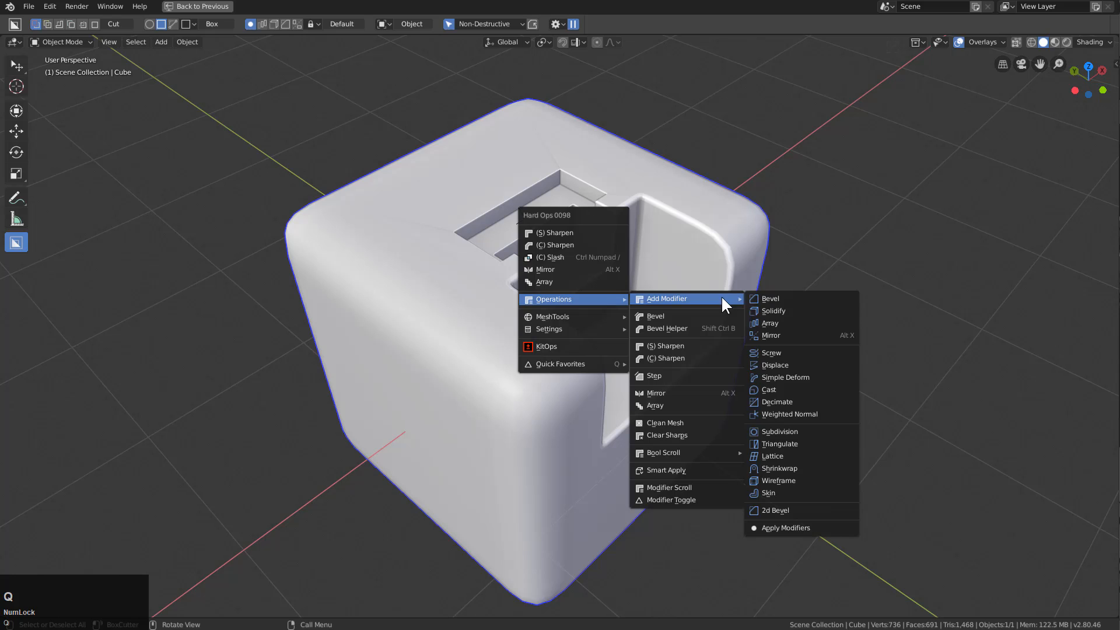
left_click(782, 409)
mouse_move(648, 335)
middle_mouse_down()
mouse_move(537, 306)
mouse_move(530, 323)
mouse_move(416, 232)
middle_mouse_up()
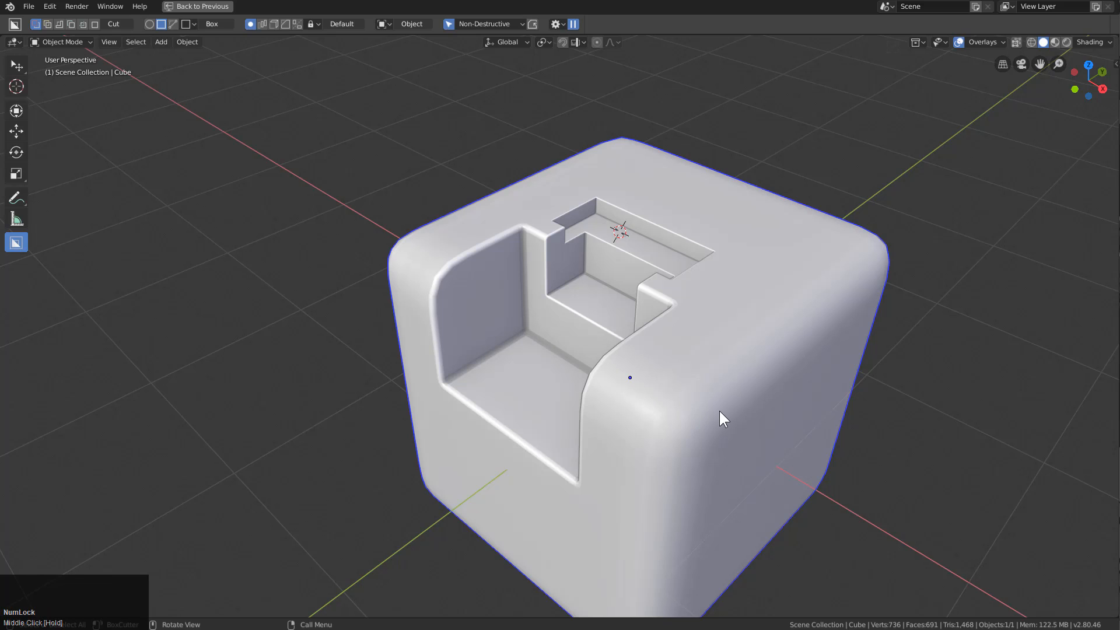
- Start the Hard Ops Bevel adjustment, cycle through the cube's stacked bevel modifiers and confirm
key("q")
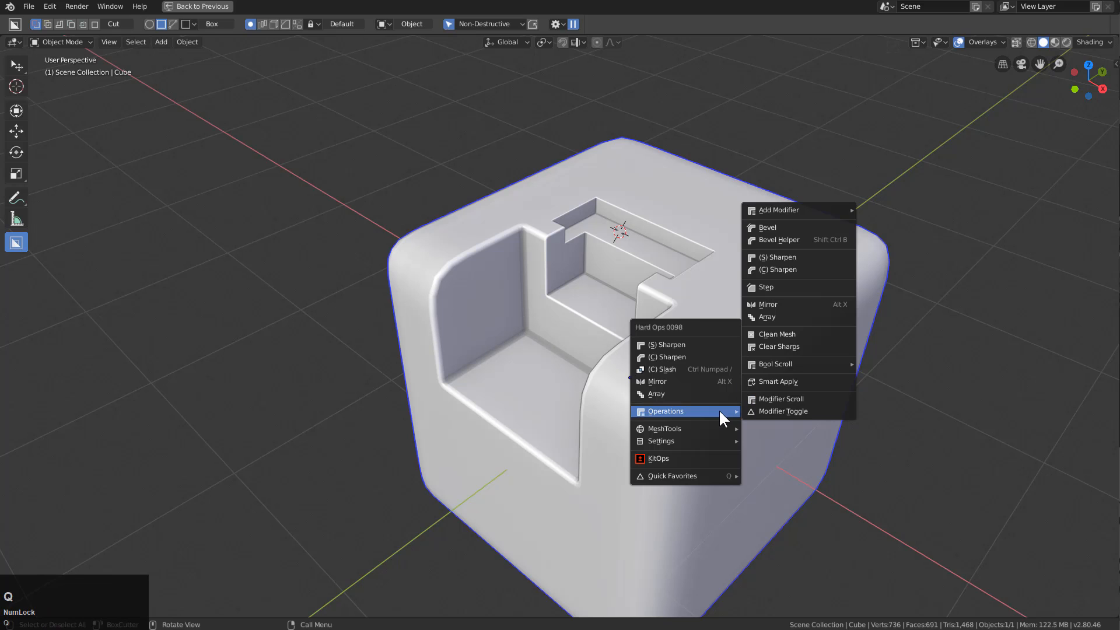
left_click(806, 237)
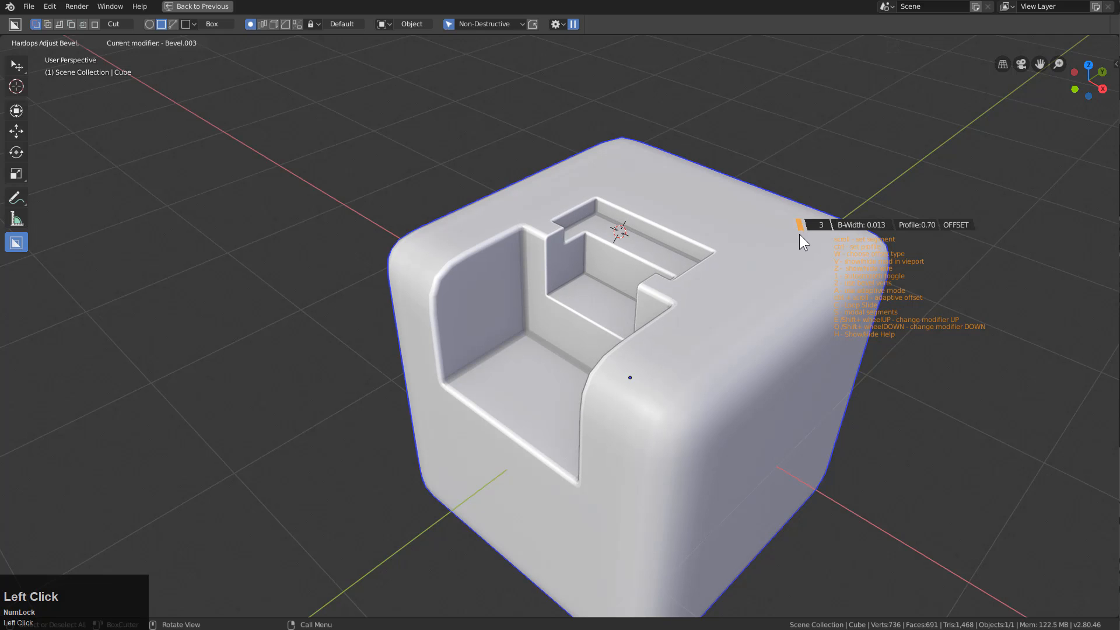
scroll(803, 236, "up", 3, "shift")
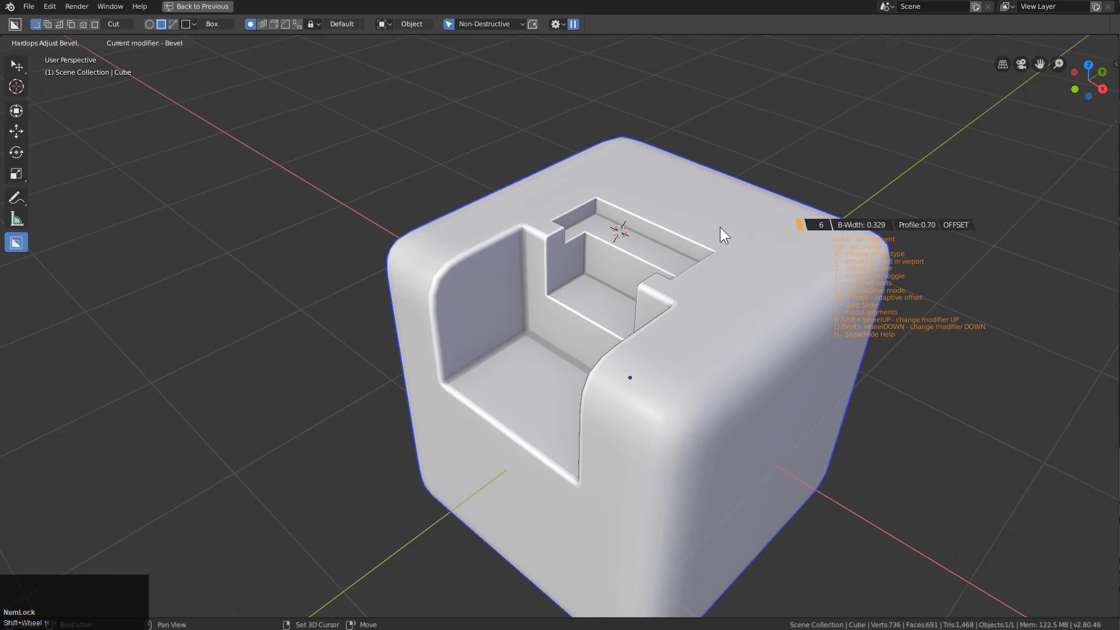
scroll(719, 226, "up", 1, "shift")
scroll(719, 233, "up", 1, "shift")
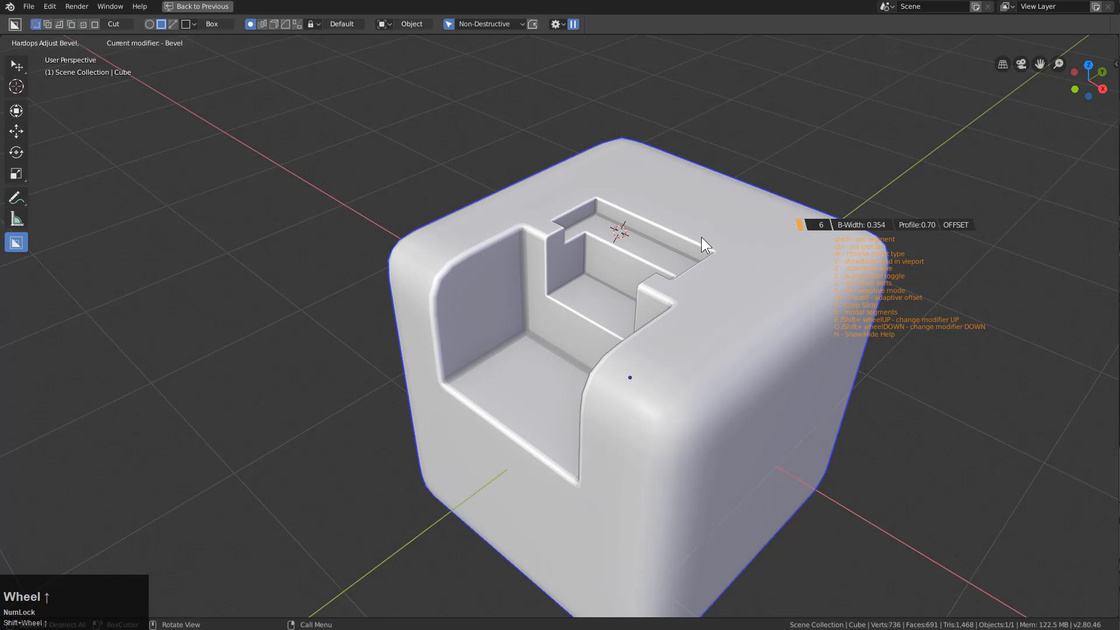
scroll(714, 236, "up", 1, "shift")
scroll(716, 235, "up", 1, "shift")
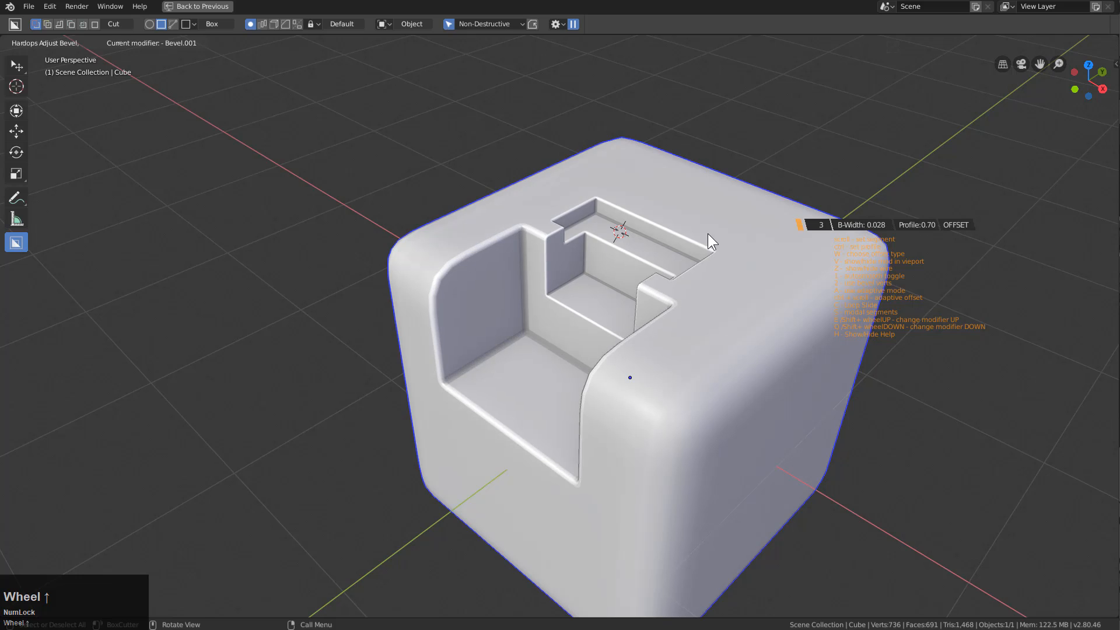
scroll(708, 233, "up", 1, "shift")
left_click(709, 235)
- Review the cube's modifier stack in the HOps Helper, collapsing the Weighted Normal and fourth bevel settings
middle_click_drag(709, 234, 643, 199)
scroll(506, 259, "up", 2)
scroll(618, 207, "down", 2)
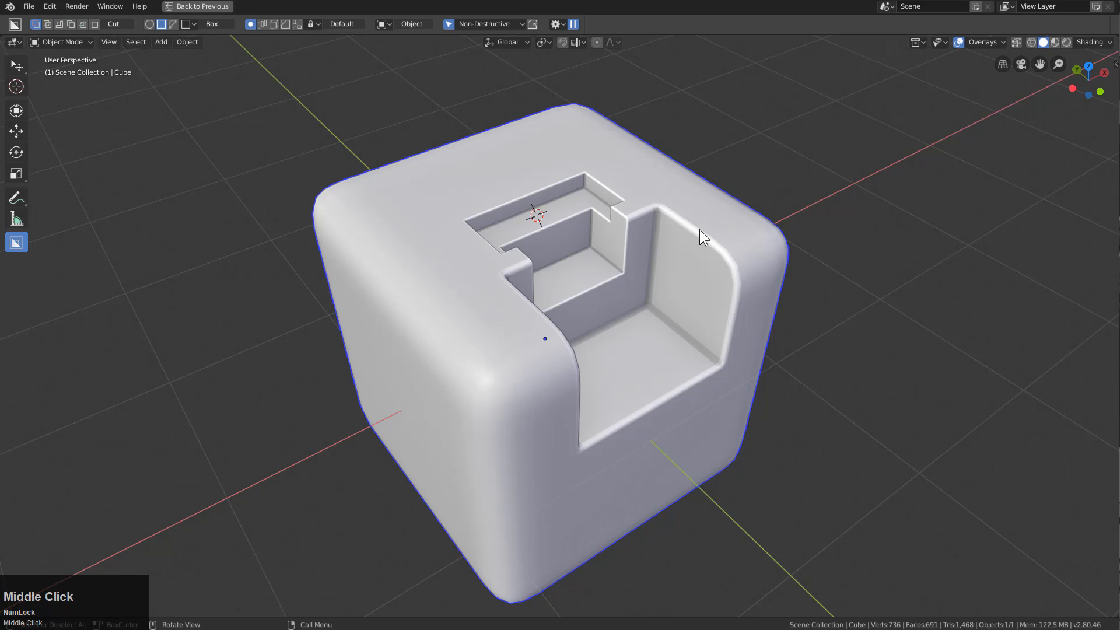
middle_click_drag(784, 233, 699, 283)
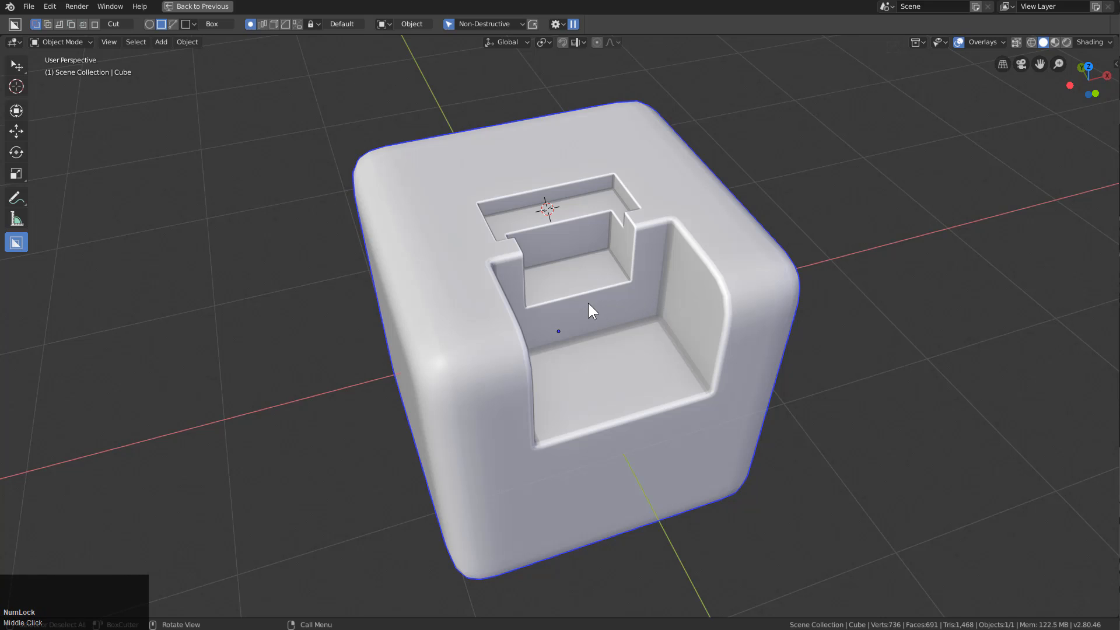
scroll(471, 228, "up", 4)
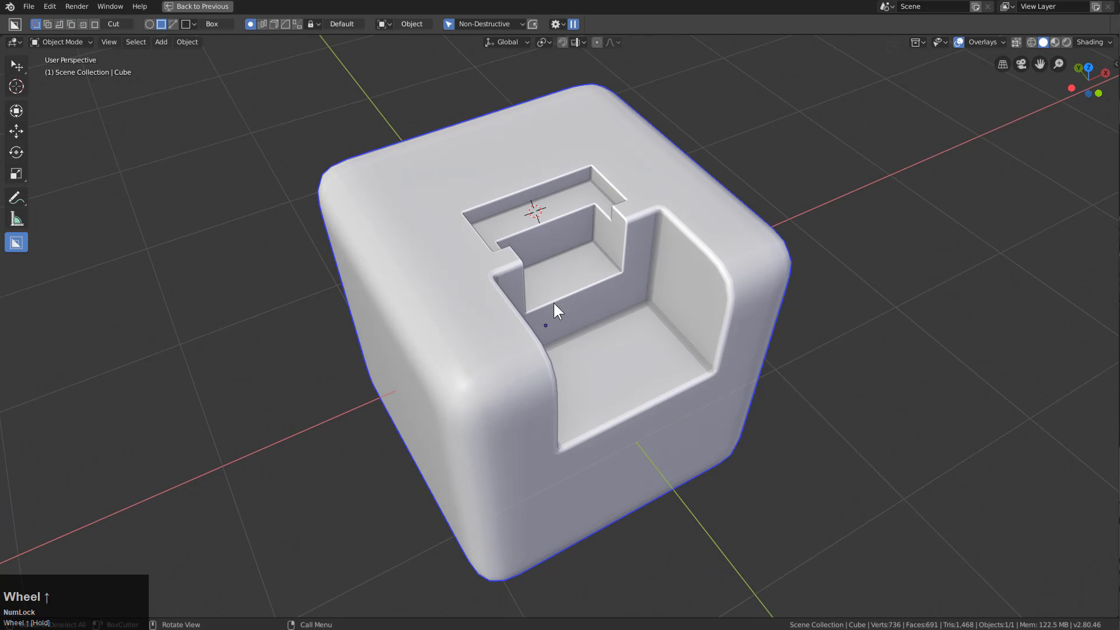
middle_click_drag(554, 306, 597, 278)
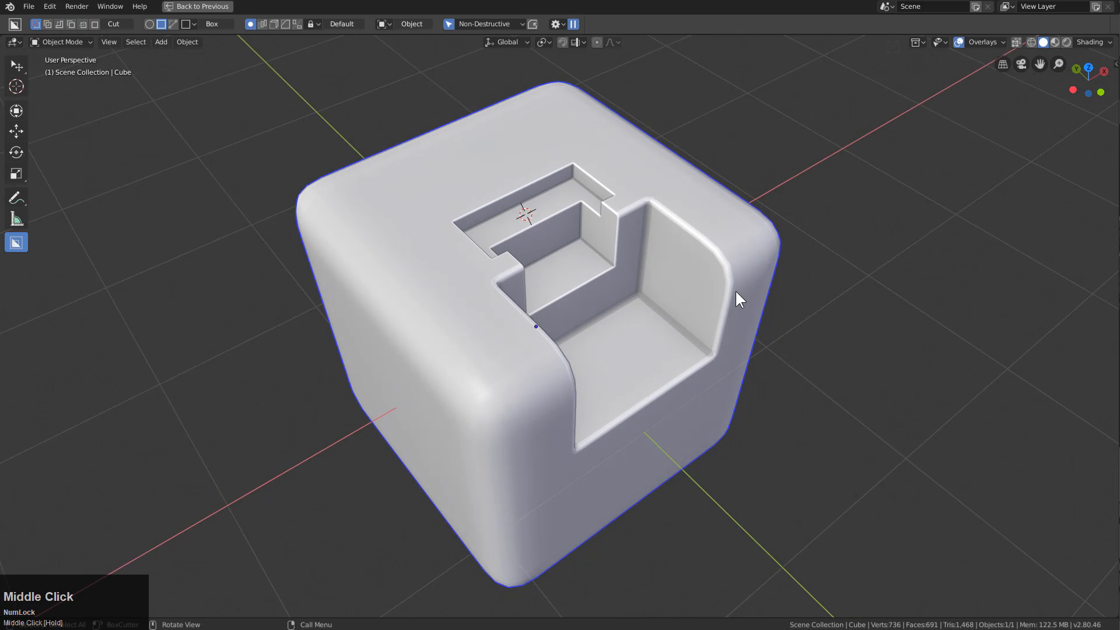
key("ctrl+grave")
left_click_drag(704, 100, 894, 78)
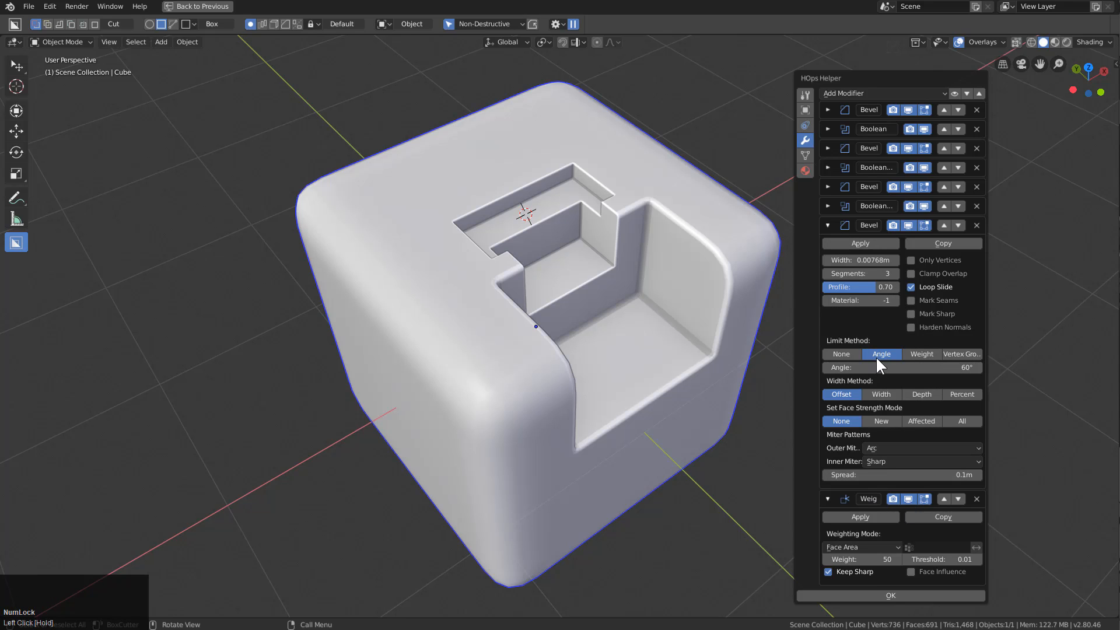
left_click(827, 498)
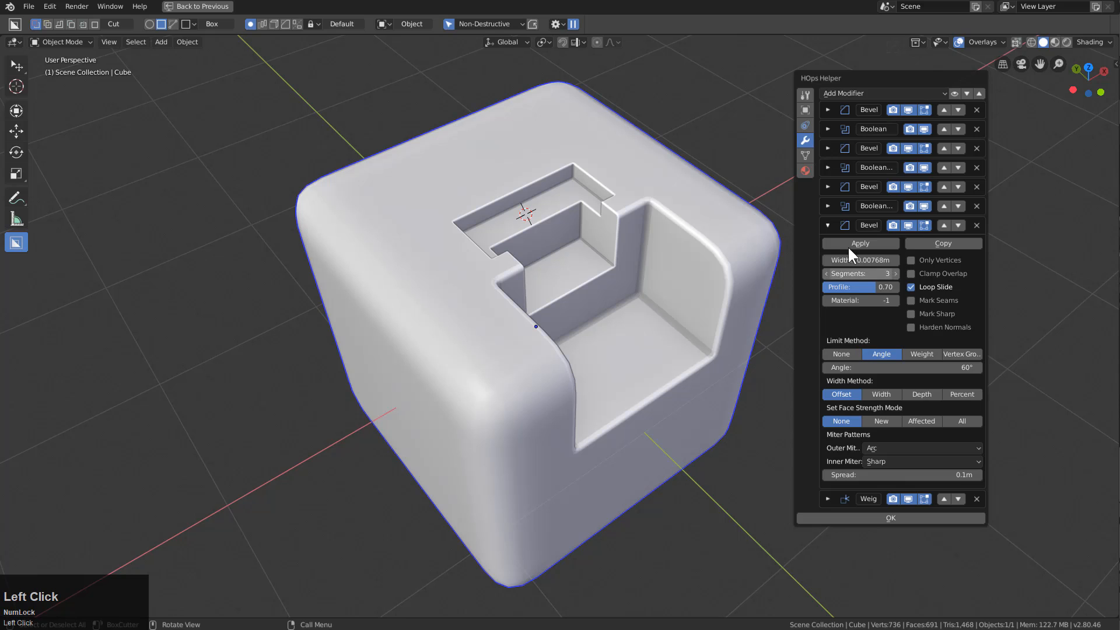
left_click(828, 225)
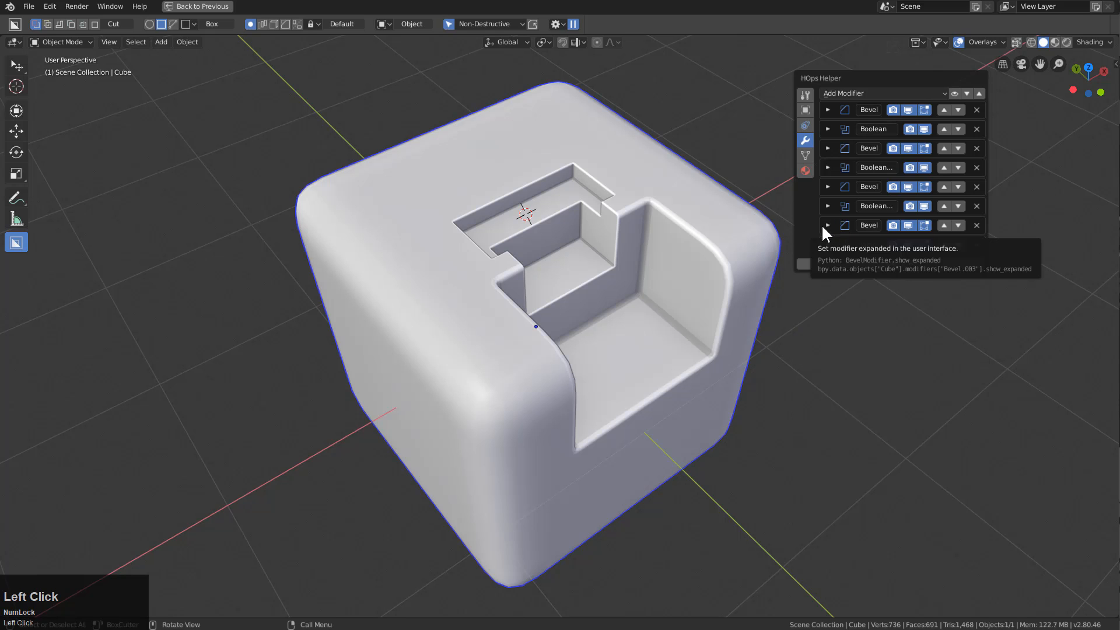
- Switch the viewport's solid shading lighting to MatCap
middle_click_drag(677, 236, 687, 254)
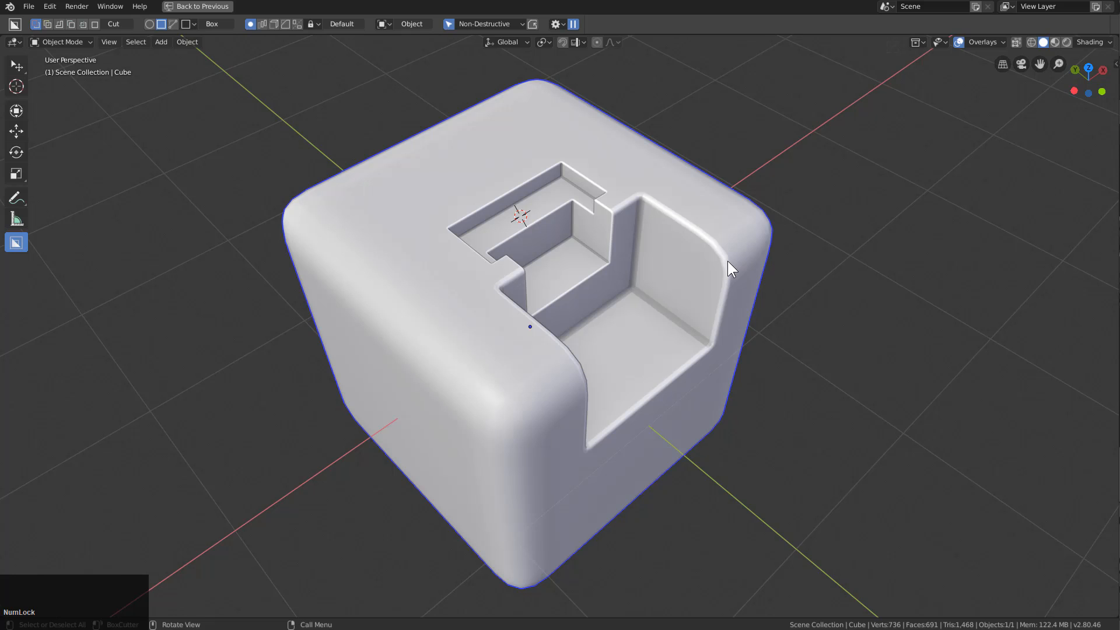
left_click(1076, 42)
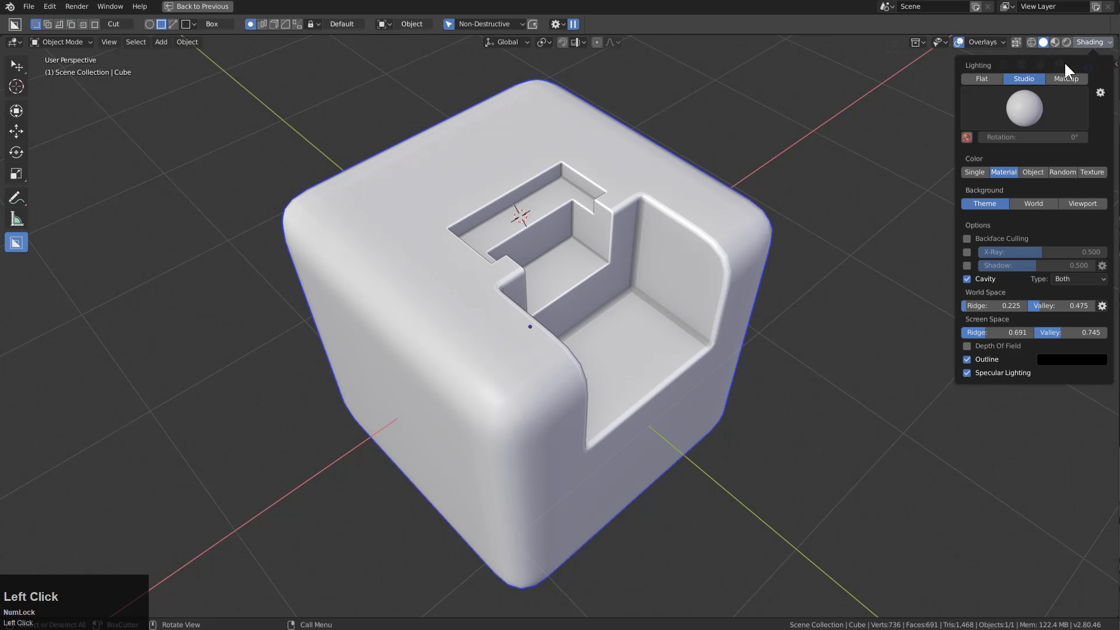
left_click(1063, 76)
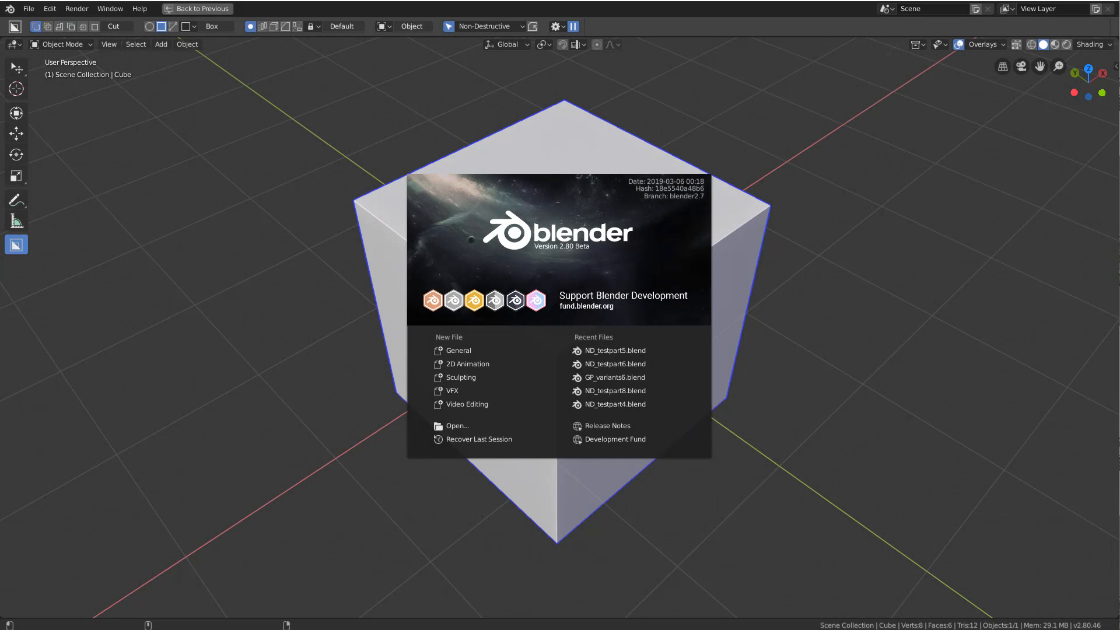
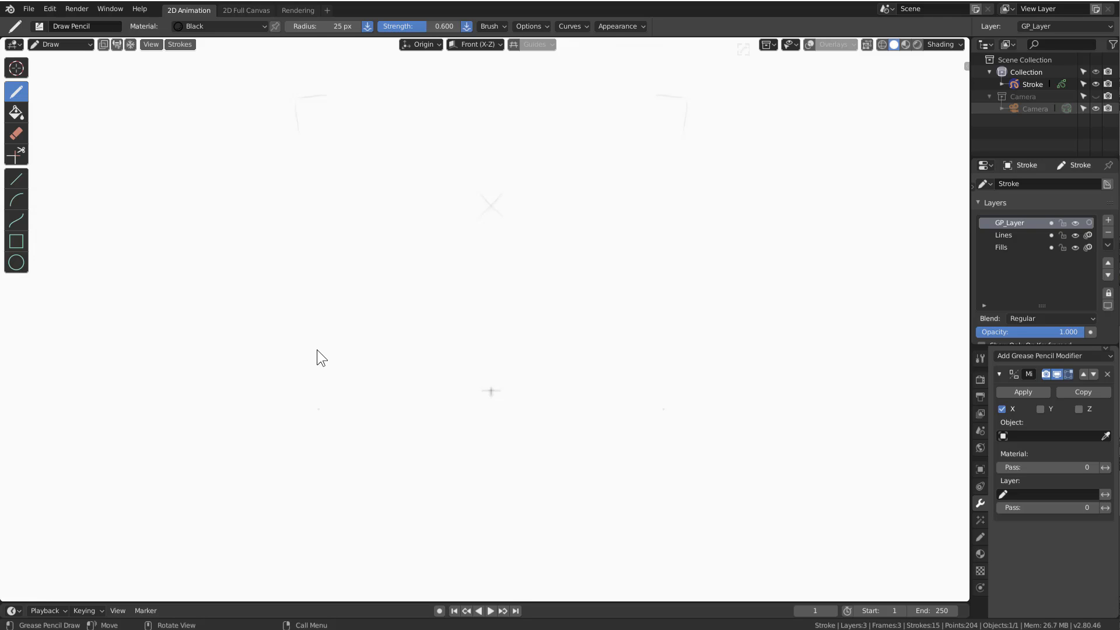
- Draw the rounded top of a helmet as a mirrored grease pencil arc
left_click_drag(480, 110, 371, 216)
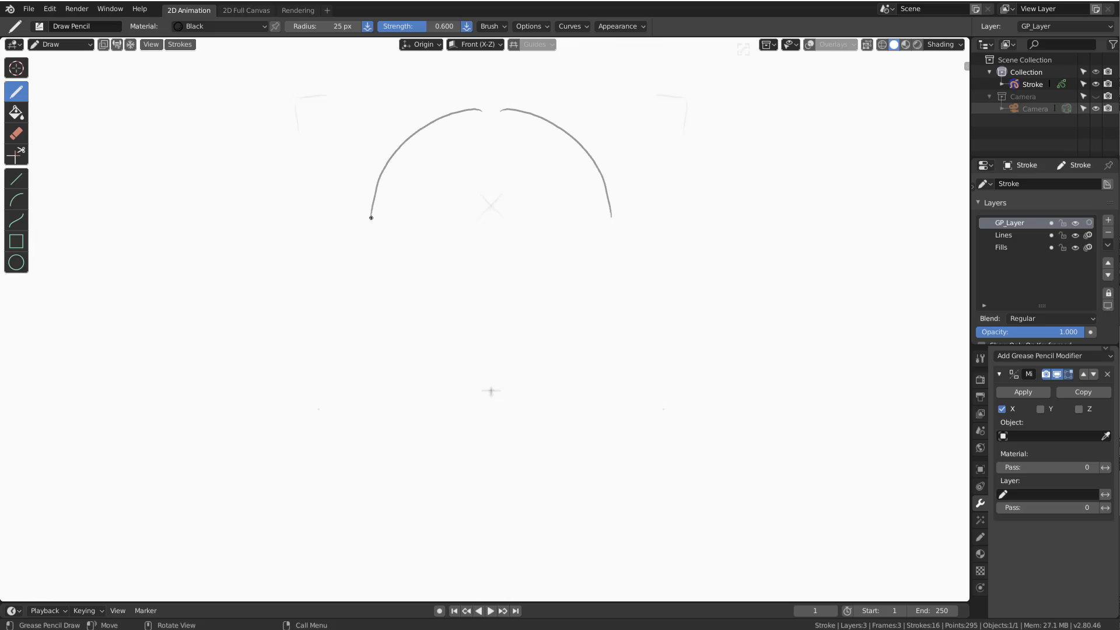
left_click_drag(375, 265, 155, 262)
left_click_drag(371, 228, 373, 309)
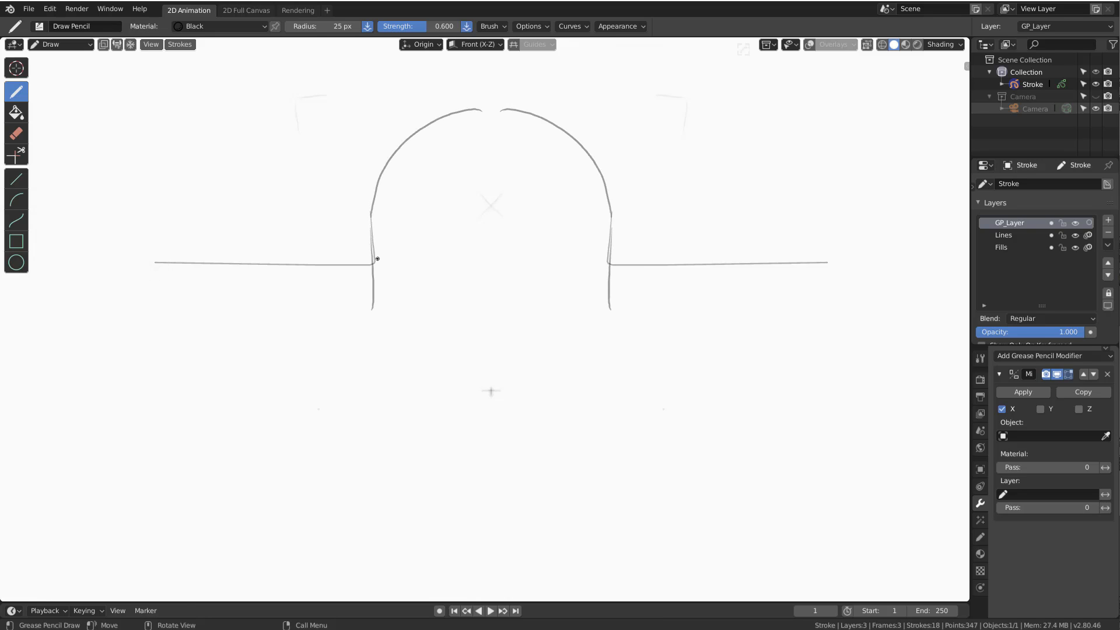
key("KP_3")
key("KP_1")
key("ctrl+z")
key("ctrl+z")
- Sketch the helmet's sides tapering to a pointed chin, with the visor opening and forehead panel inside
left_click_drag(370, 217, 377, 296)
left_click_drag(377, 284, 391, 353)
left_click_drag(387, 318, 395, 379)
left_click_drag(393, 357, 417, 389)
mouse_move(430, 402)
left_mouse_down()
mouse_move(484, 459)
mouse_move(420, 393)
left_mouse_up()
mouse_move(496, 408)
left_mouse_down()
mouse_move(474, 405)
mouse_move(444, 352)
mouse_move(397, 307)
mouse_move(395, 233)
mouse_move(450, 207)
mouse_move(458, 222)
mouse_move(491, 224)
left_mouse_up()
mouse_move(410, 138)
left_mouse_down()
mouse_move(434, 152)
mouse_move(452, 207)
left_mouse_up()
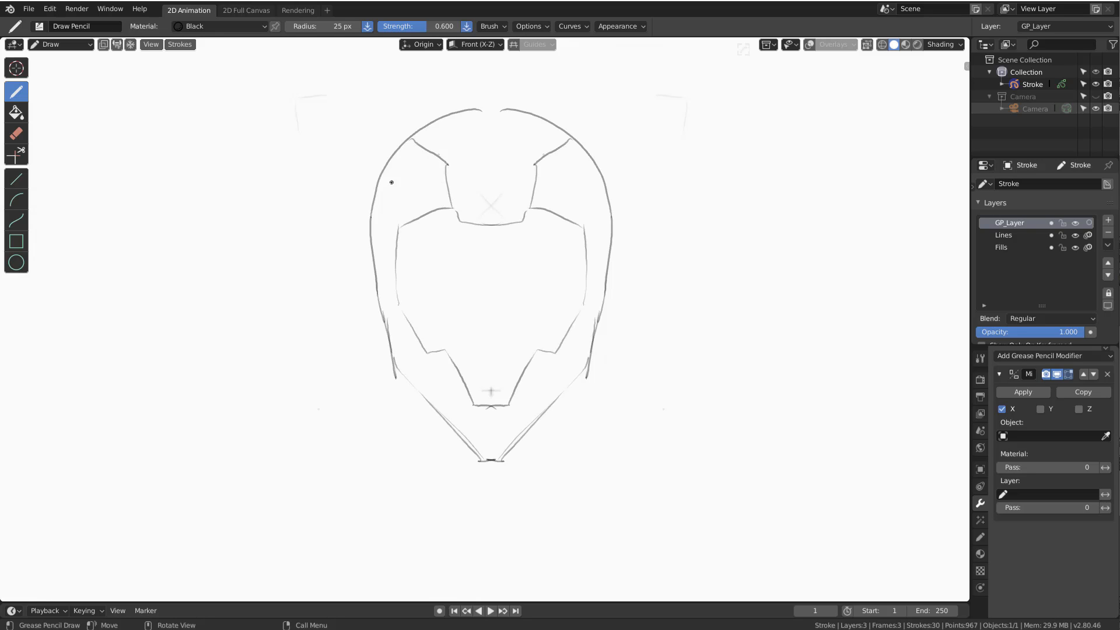
- Add side panel lines, cheek guards and striped vents around the helmet's lower visor and mouth area
mouse_move(376, 255)
left_mouse_down()
mouse_move(395, 274)
mouse_move(399, 309)
left_mouse_up()
mouse_move(426, 351)
left_mouse_down()
mouse_move(418, 368)
mouse_move(434, 393)
mouse_move(473, 408)
mouse_move(467, 390)
left_mouse_up()
mouse_move(445, 351)
left_mouse_down()
mouse_move(464, 392)
mouse_move(472, 348)
left_mouse_up()
mouse_move(474, 346)
left_mouse_down()
mouse_move(491, 342)
mouse_move(466, 344)
left_mouse_up()
left_click_drag(466, 343, 433, 353)
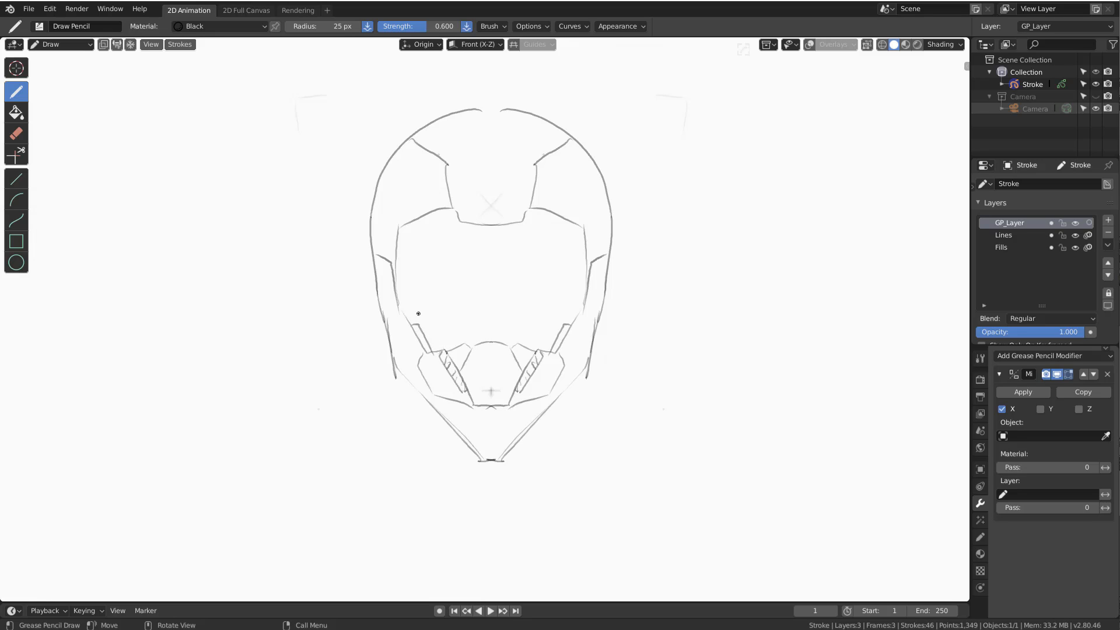
- Draw the visor's inner diagonal edges with small tabs, then detail the mouthpiece and chin
left_click_drag(398, 246, 451, 335)
left_click_drag(419, 286, 431, 310)
left_click_drag(472, 349, 478, 335)
mouse_move(477, 334)
left_mouse_down()
mouse_move(491, 334)
mouse_move(470, 343)
mouse_move(478, 358)
left_mouse_up()
mouse_move(468, 409)
left_mouse_down()
mouse_move(476, 431)
mouse_move(458, 442)
left_mouse_up()
- Draw the neck, shoulder and collarbone lines below the helmet to complete the bust
mouse_move(406, 385)
left_mouse_down()
mouse_move(457, 542)
mouse_move(416, 430)
left_mouse_up()
left_click_drag(416, 431, 440, 508)
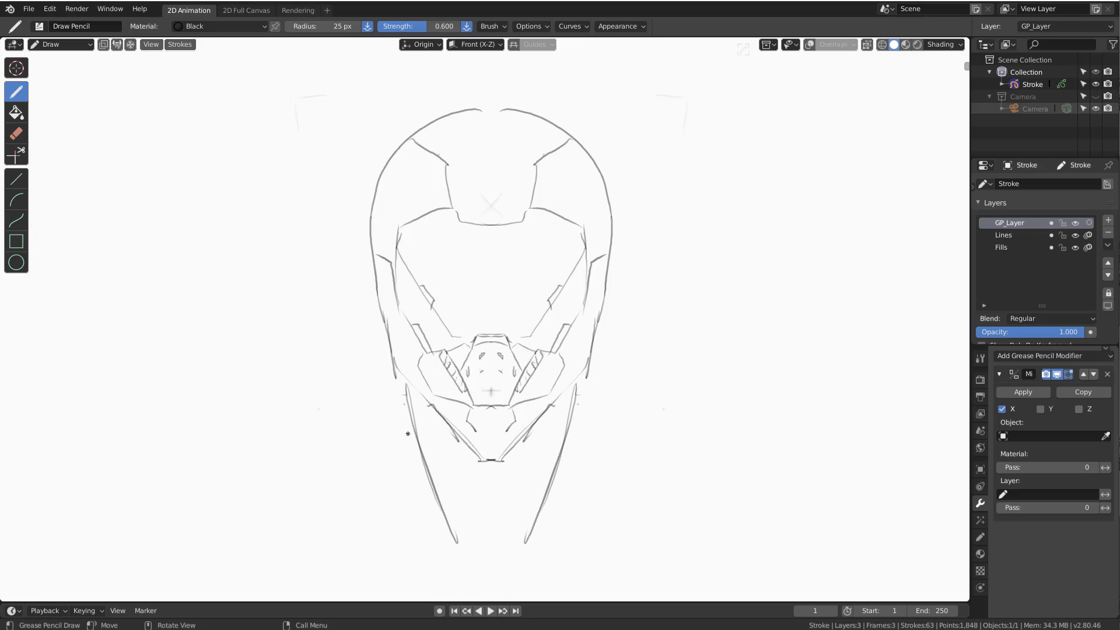
left_click_drag(405, 408, 396, 419)
left_click_drag(397, 418, 351, 493)
left_click_drag(388, 448, 376, 464)
mouse_move(376, 462)
left_mouse_down()
mouse_move(266, 551)
mouse_move(340, 594)
left_mouse_up()
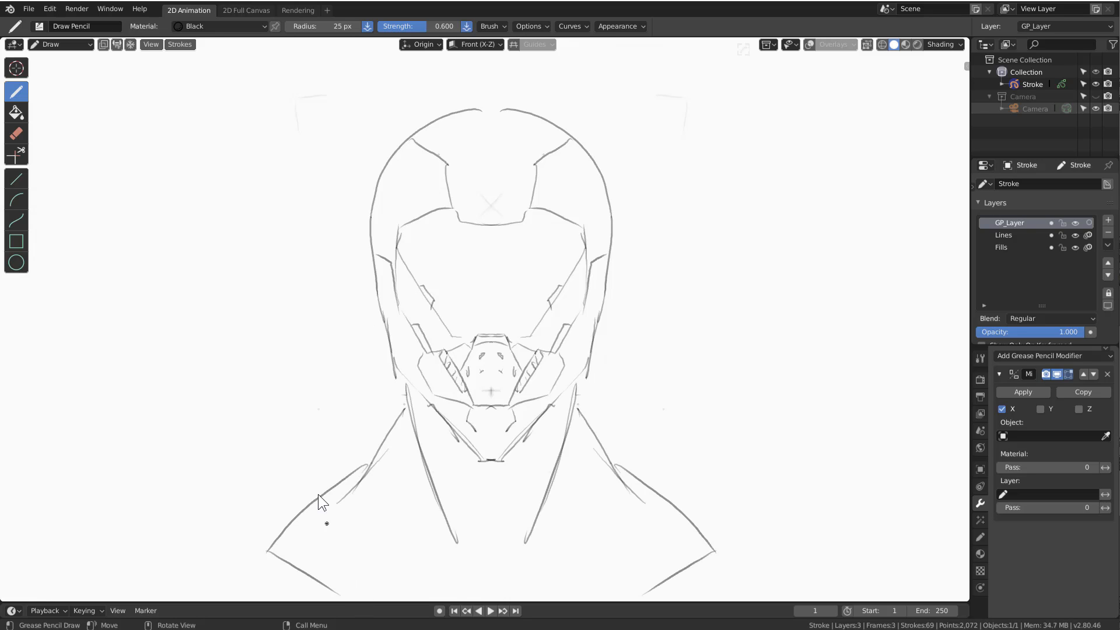
middle_click_drag(319, 386, 347, 364, "shift")
left_click_drag(491, 555, 386, 541)
mouse_move(343, 525)
middle_mouse_down("shift")
mouse_move(252, 520)
mouse_move(270, 475)
middle_mouse_up("shift")
- Apply Hard Ops Surface OffSet to the grease pencil drawing and duplicate it with Copy / Move
right_click(217, 348)
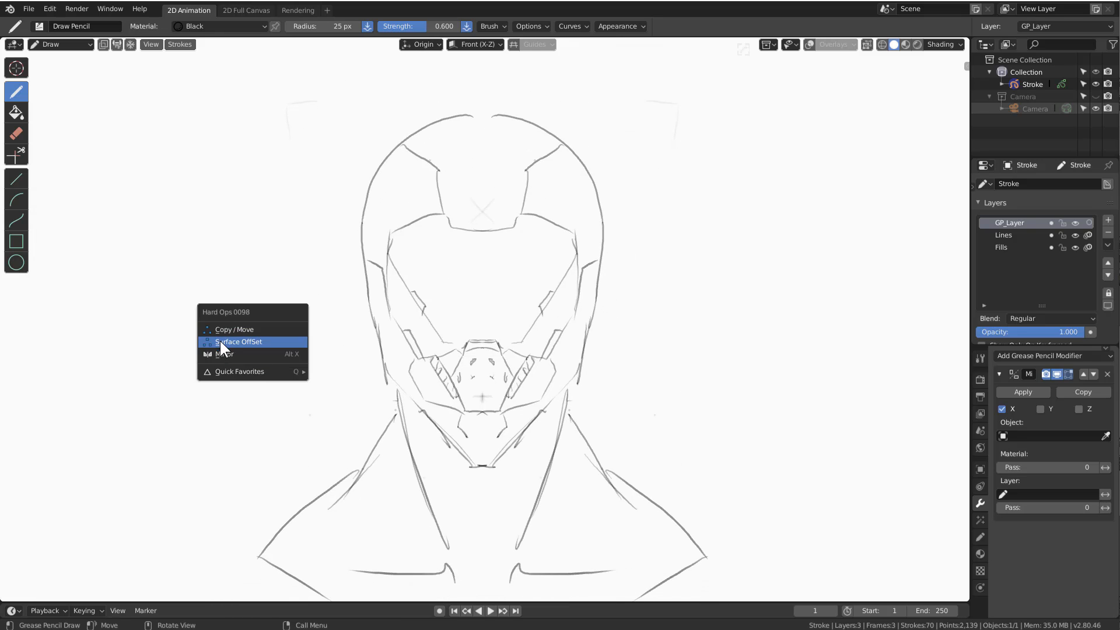
left_click(219, 340)
right_click(198, 390)
left_click(159, 377)
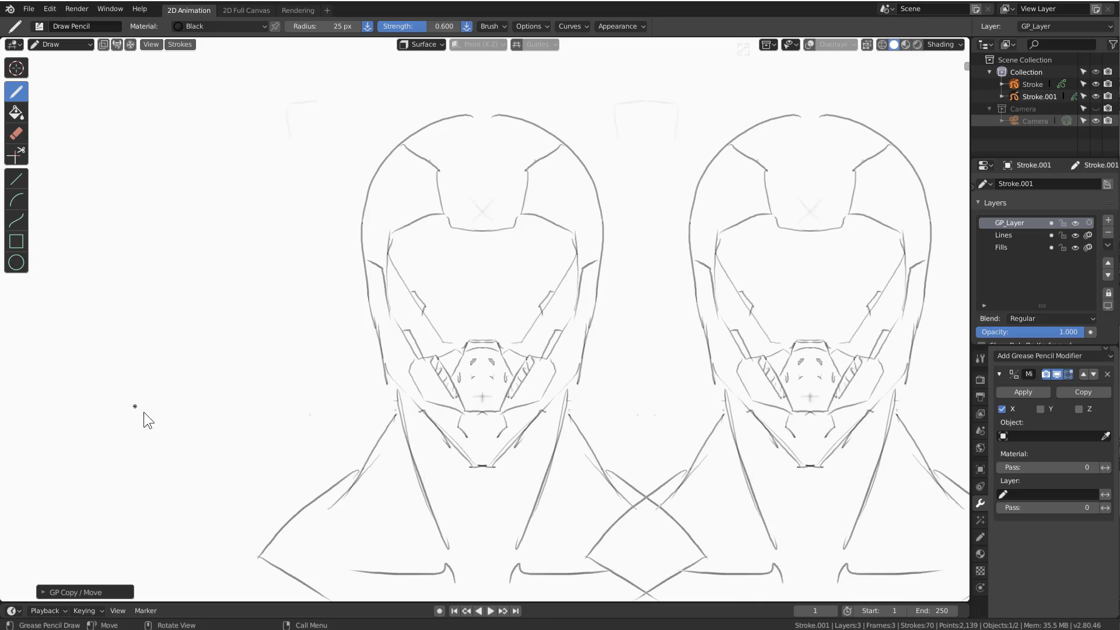
- Raise the GP Copy / Move X Value past 4.11 to space the copied bust clear of the original
middle_click_drag(189, 544, 82, 509, "shift")
left_click(44, 592)
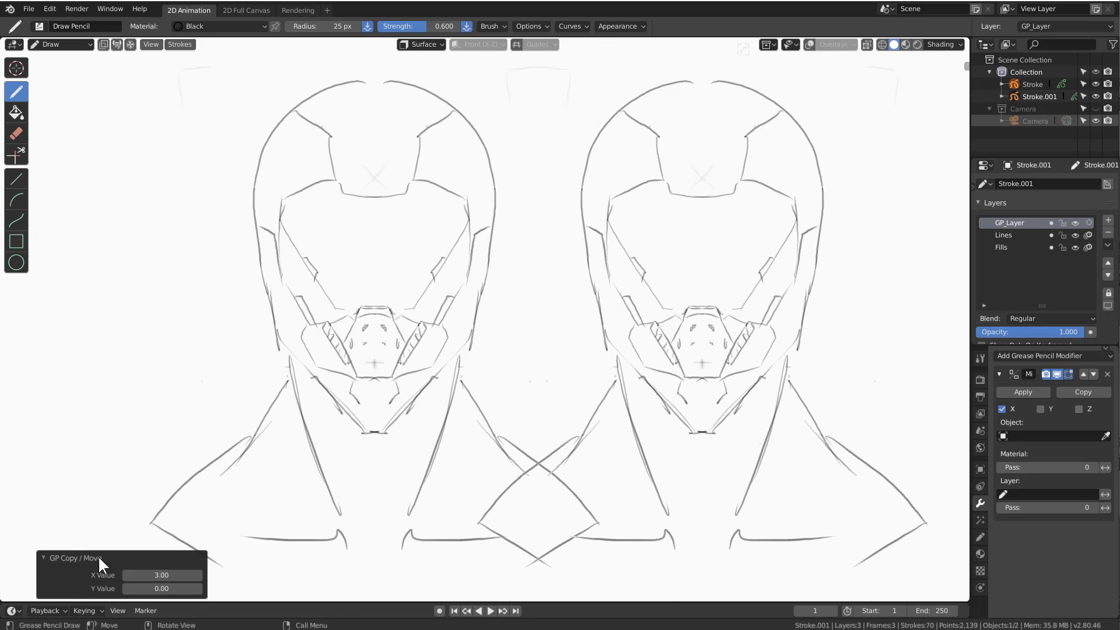
left_click_drag(163, 574, 177, 575)
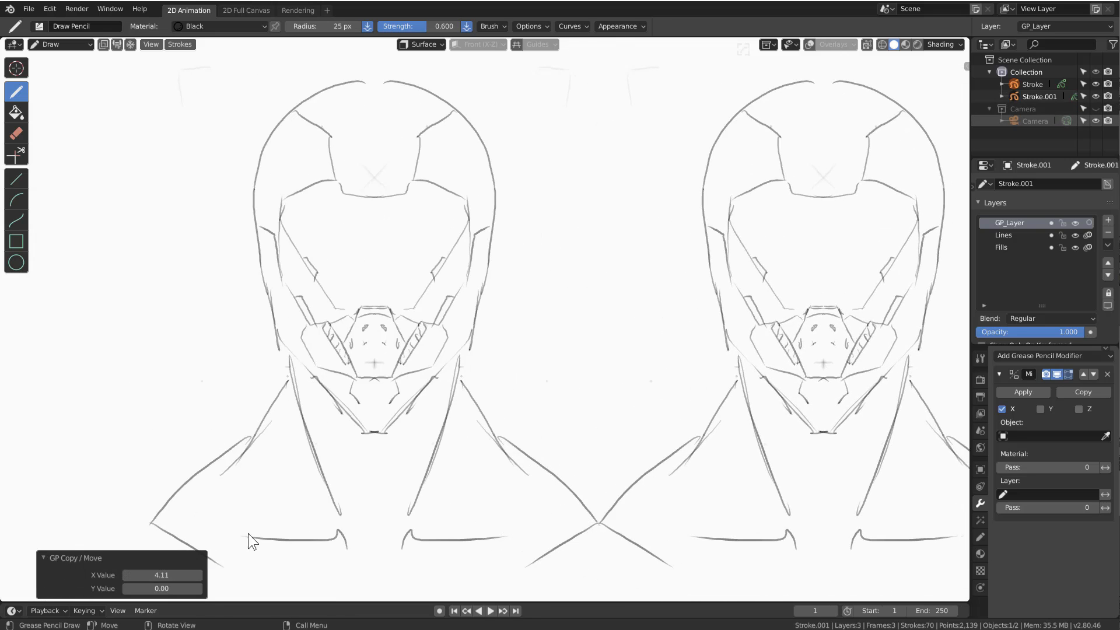
middle_click_drag(530, 438, 312, 445, "shift")
left_click_drag(160, 576, 187, 576)
- Draw tall pointed ears on both sides of the copied helmet
mouse_move(521, 228)
left_mouse_down()
mouse_move(492, 186)
mouse_move(537, 314)
left_mouse_up()
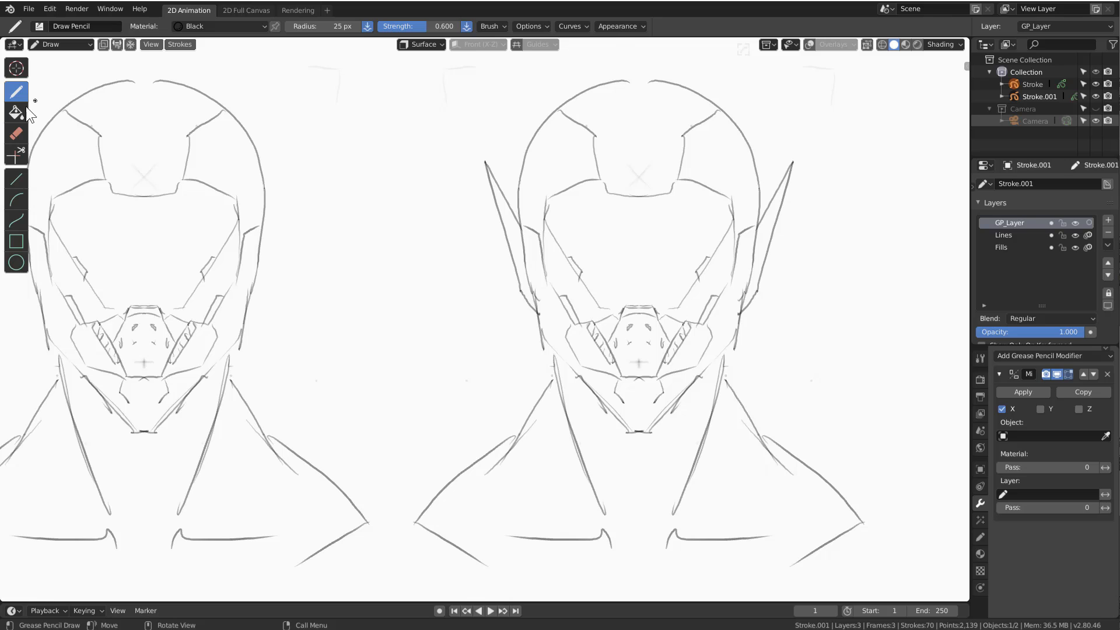
- Erase the respirator mask and inner cheek details from the second helmet, leaving its outer jaw outline
left_click(16, 133)
mouse_move(574, 257)
left_mouse_down()
mouse_move(605, 326)
mouse_move(638, 312)
mouse_move(617, 380)
mouse_move(598, 337)
left_mouse_up()
left_click(16, 92)
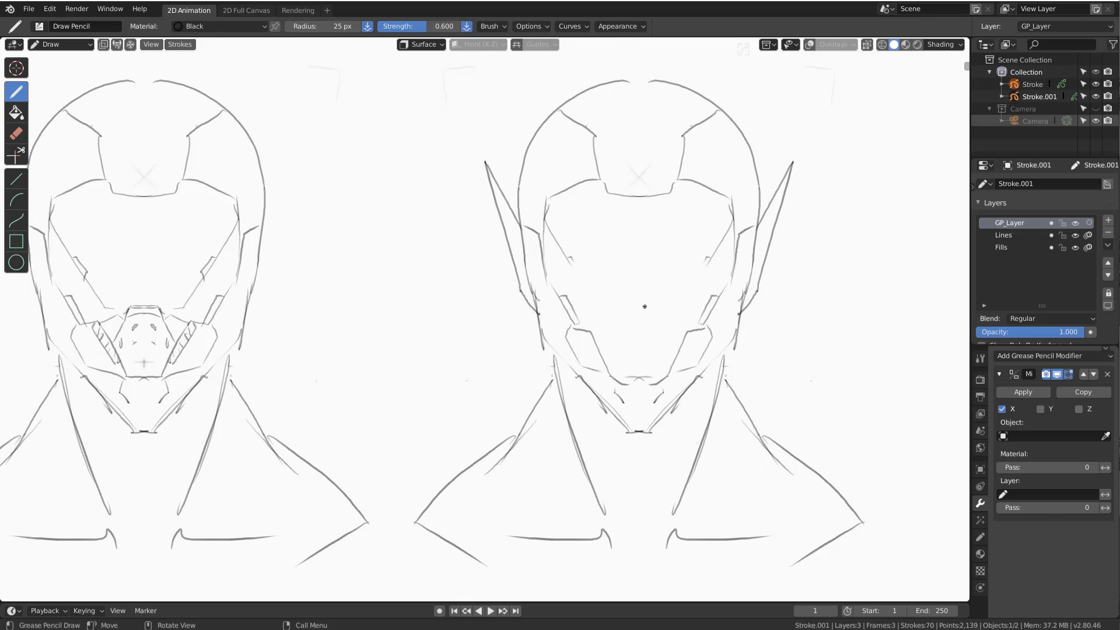
- Draw a new central mouthpiece, curved lower visor edges and side panel lines on the second helmet
mouse_move(640, 281)
left_mouse_down()
mouse_move(619, 282)
mouse_move(597, 321)
mouse_move(603, 366)
left_mouse_up()
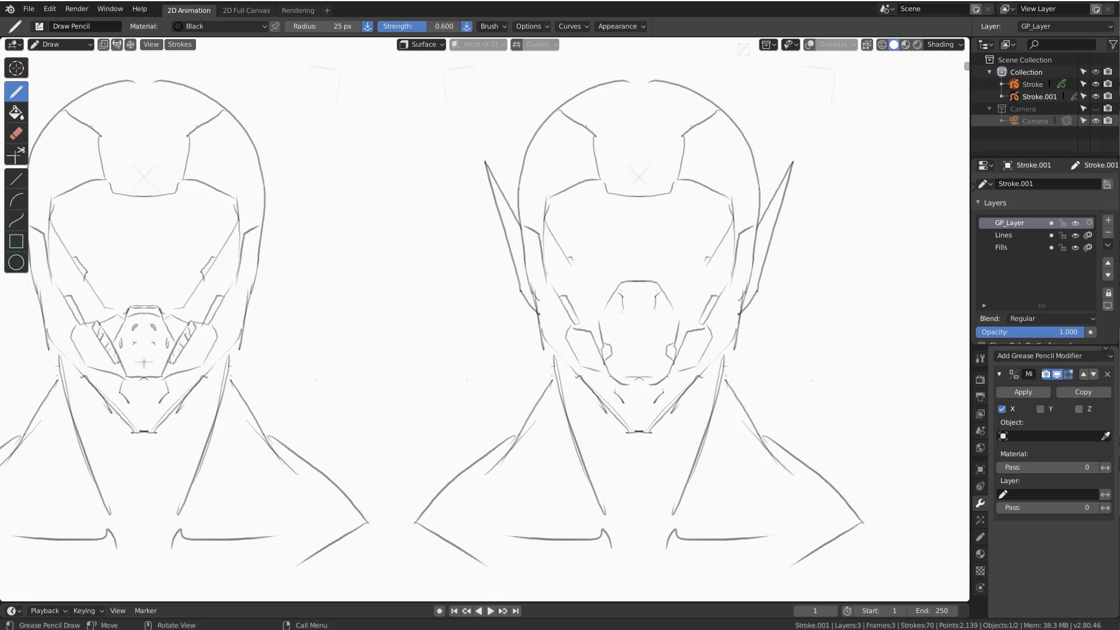
left_click_drag(620, 312, 608, 361)
mouse_move(613, 304)
left_mouse_down()
mouse_move(573, 226)
mouse_move(570, 251)
left_mouse_up()
left_click_drag(535, 171, 547, 202)
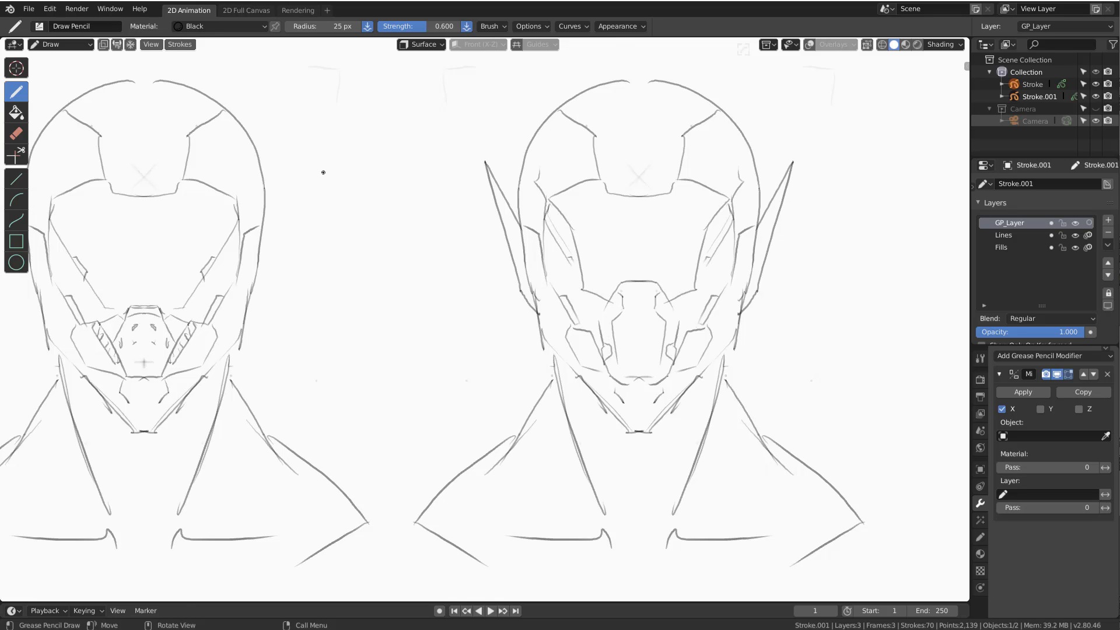
- Apply Hard Ops Surface OffSet and duplicate the second bust with Copy / Move at an X Value of 4.53
key("q")
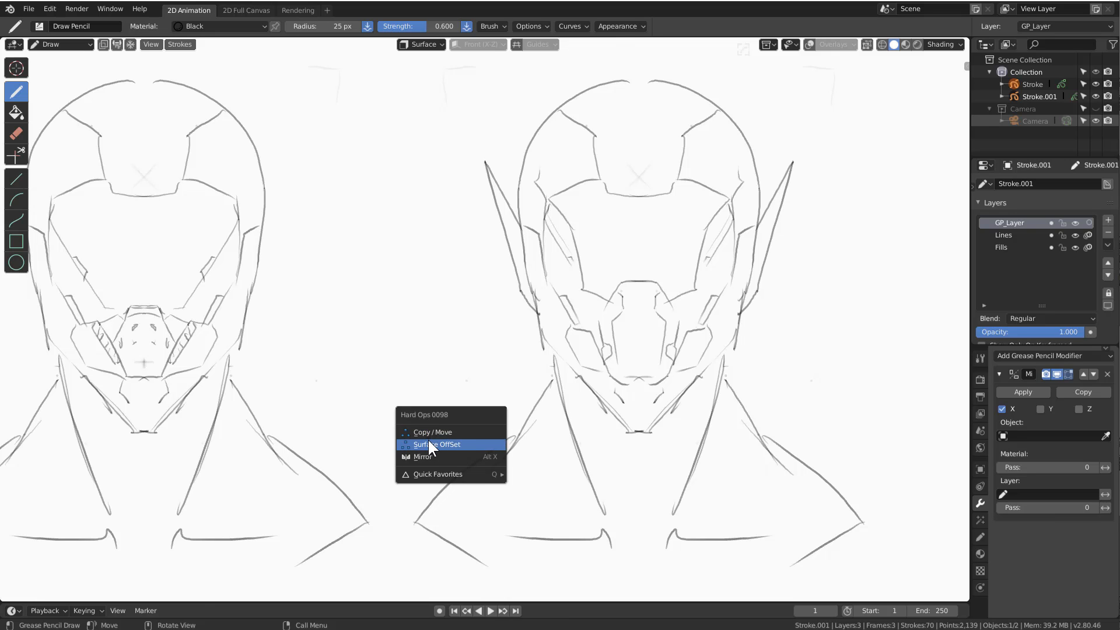
left_click(427, 443)
key("q")
left_click(404, 421)
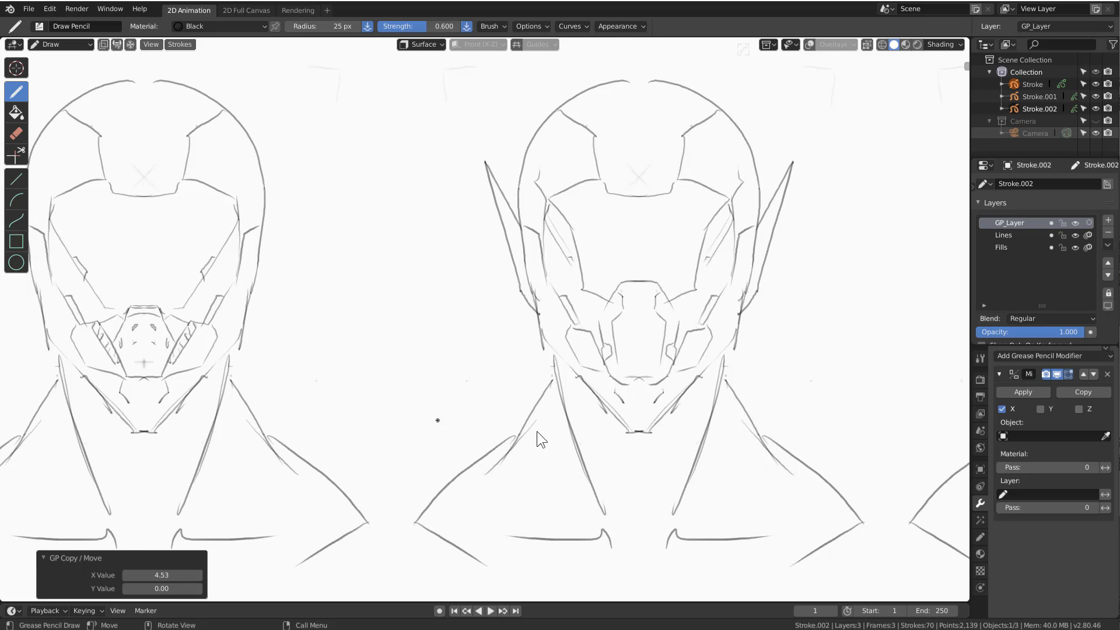
mouse_move(624, 439)
middle_mouse_down("shift")
mouse_move(470, 425)
mouse_move(212, 440)
mouse_move(230, 432)
middle_mouse_up("shift")
middle_click_drag(459, 415, 349, 431, "shift")
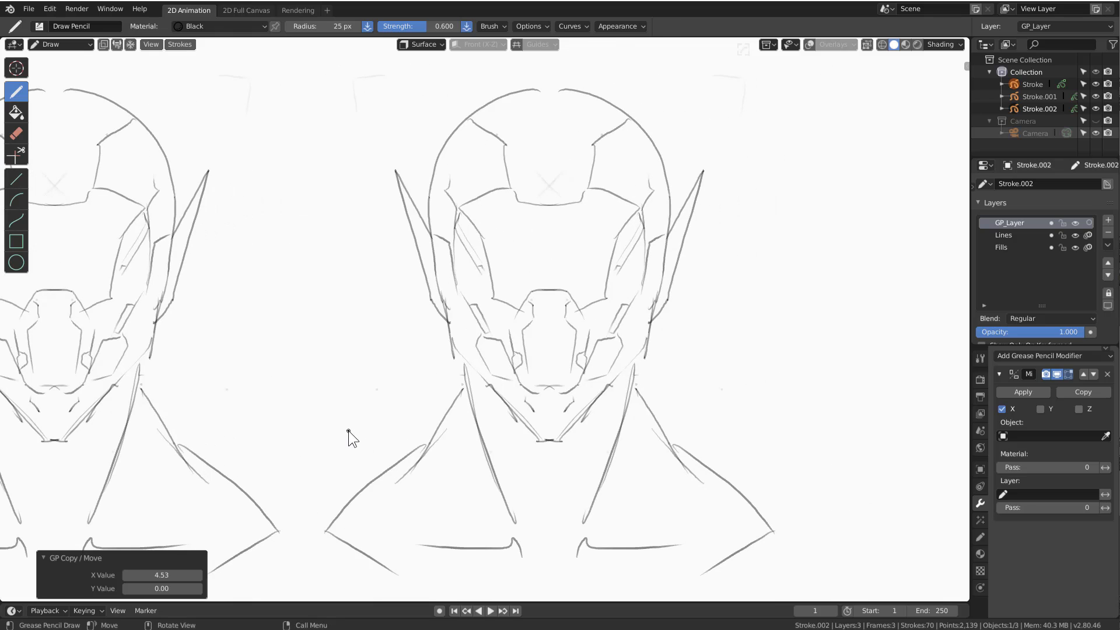
- Erase the visor sides, mouthpiece and inner jaw lines from the third helmet
left_click(13, 135)
key("q")
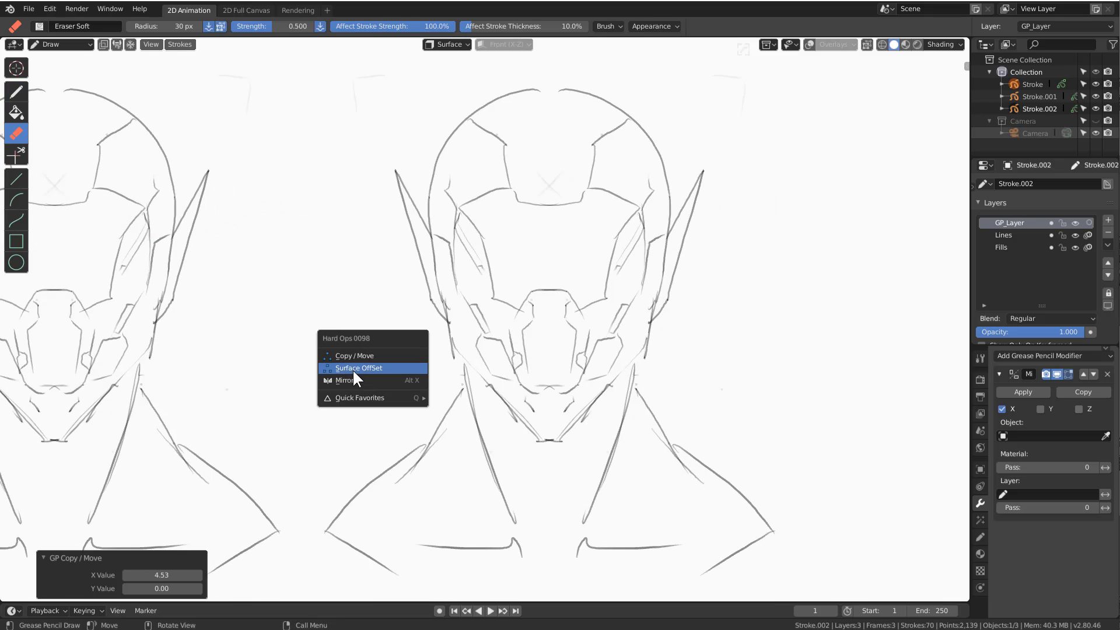
mouse_move(507, 286)
left_mouse_down()
mouse_move(527, 318)
mouse_move(474, 280)
mouse_move(467, 230)
left_mouse_up()
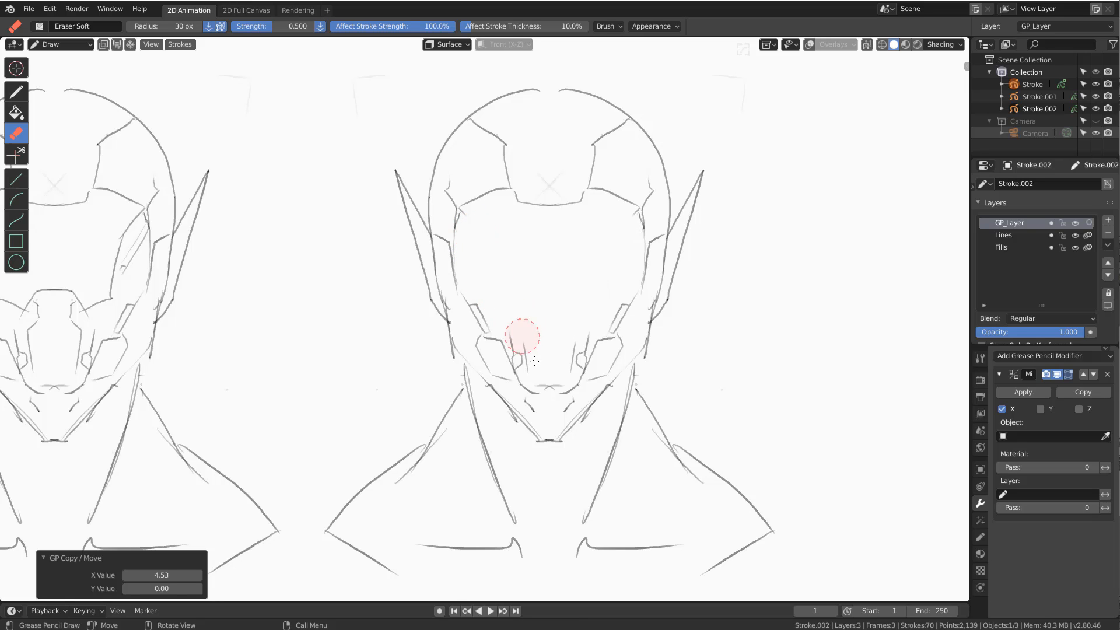
mouse_move(534, 361)
left_mouse_down()
mouse_move(500, 317)
mouse_move(537, 380)
mouse_move(497, 336)
left_mouse_up()
- Draw a notched chin, a brow emblem with an angular faceplate, and throat and shoulder panel details on the third bust
left_click(17, 93)
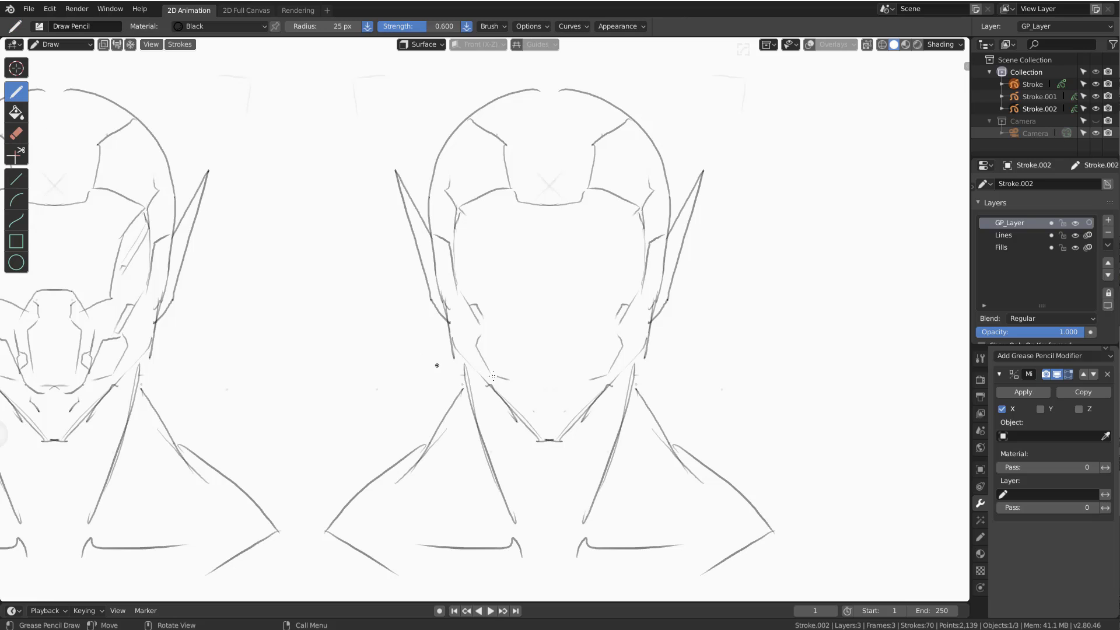
left_click_drag(492, 377, 536, 417)
mouse_move(460, 213)
left_mouse_down()
mouse_move(486, 250)
mouse_move(552, 232)
mouse_move(532, 241)
mouse_move(551, 244)
left_mouse_up()
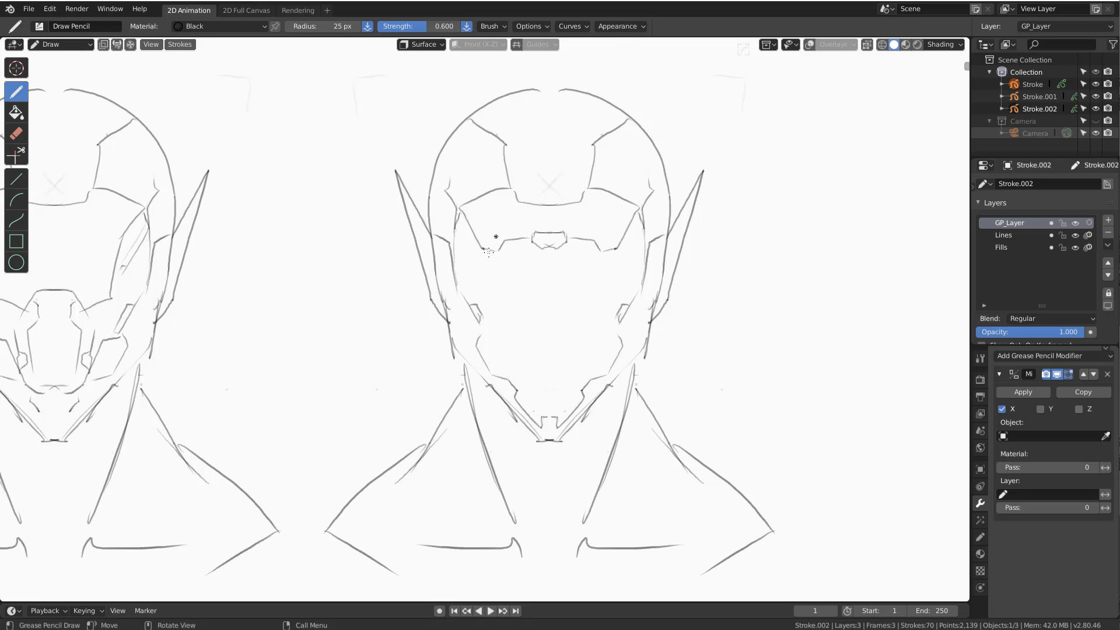
mouse_move(484, 250)
left_mouse_down()
mouse_move(474, 264)
mouse_move(505, 347)
left_mouse_up()
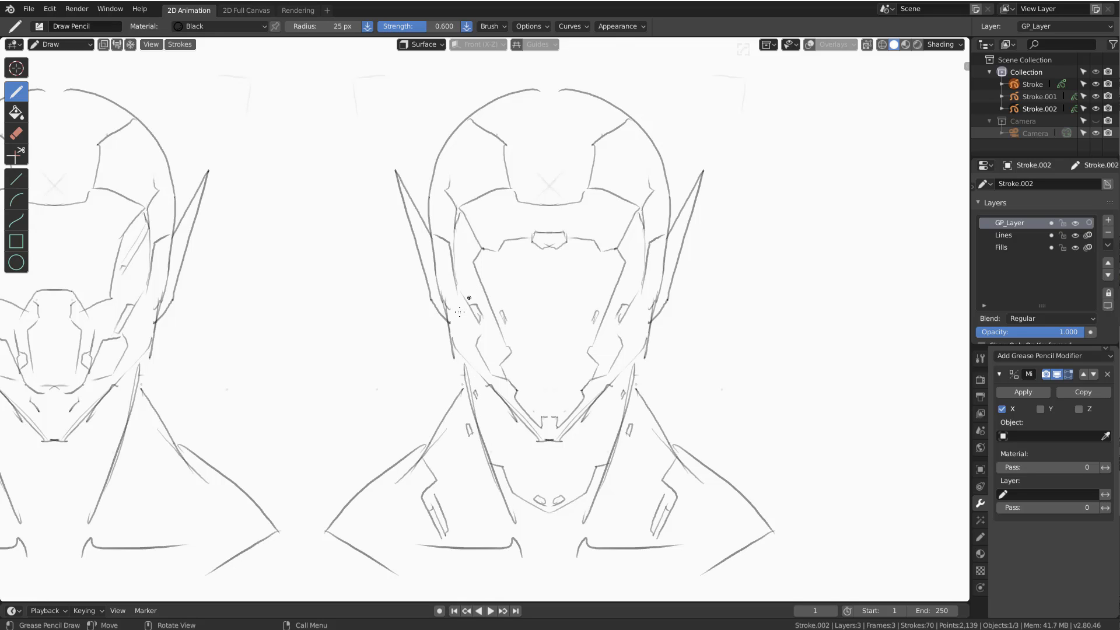
- Duplicate the third bust with Hard Ops Copy / Move at an X Value of 4.53
key("q")
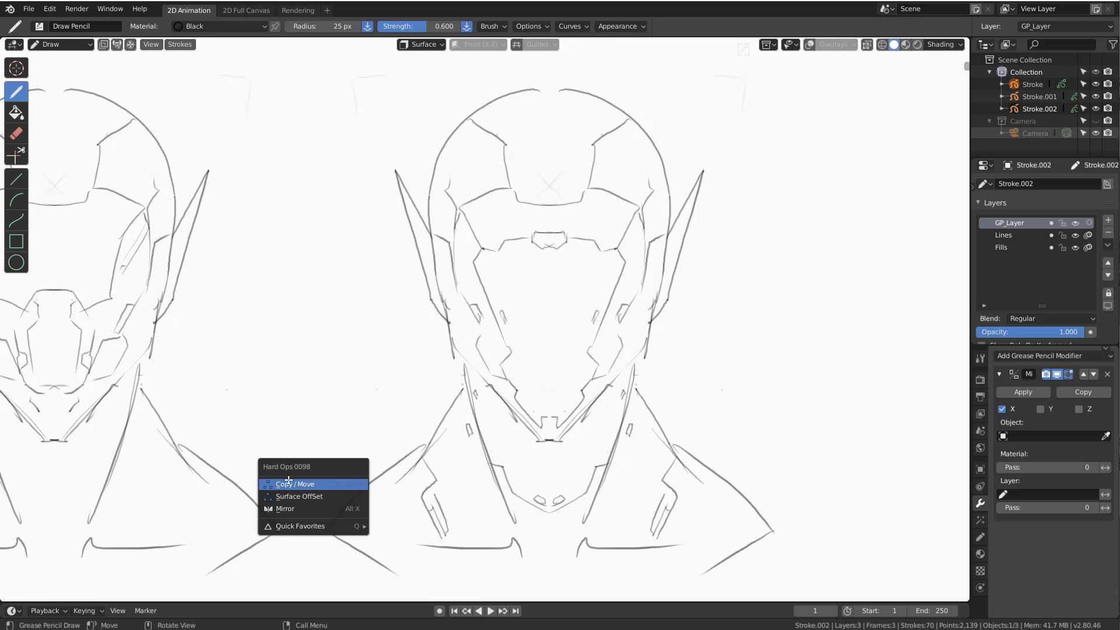
left_click(289, 484)
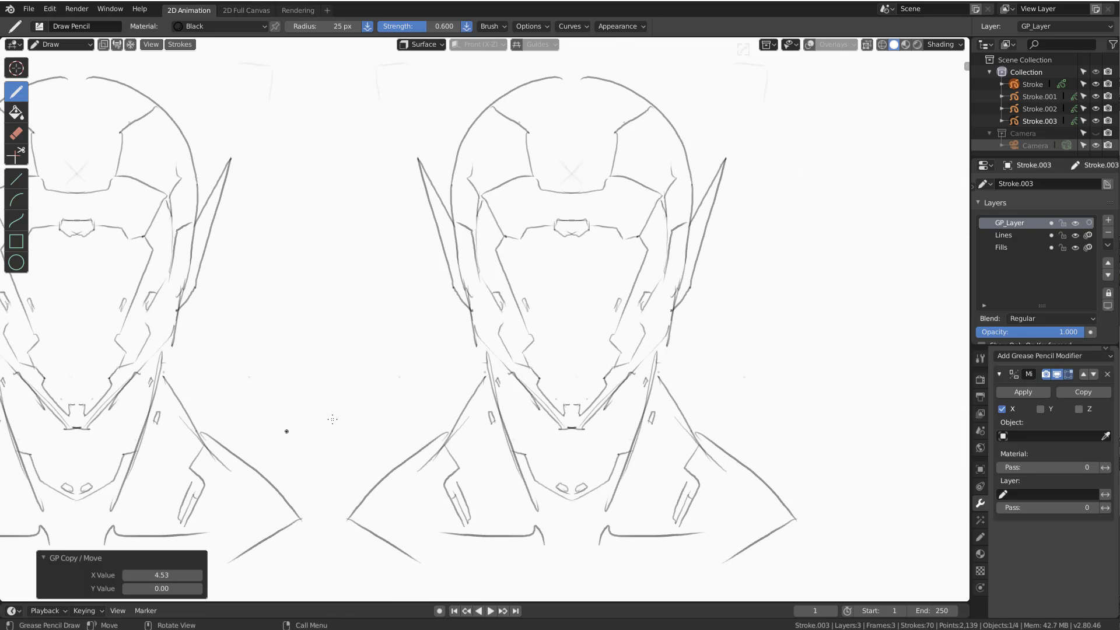
- Erase the faceplate from the fourth helmet and draw a V-shaped visor with jagged cheek plates and small triangular marks
key("e")
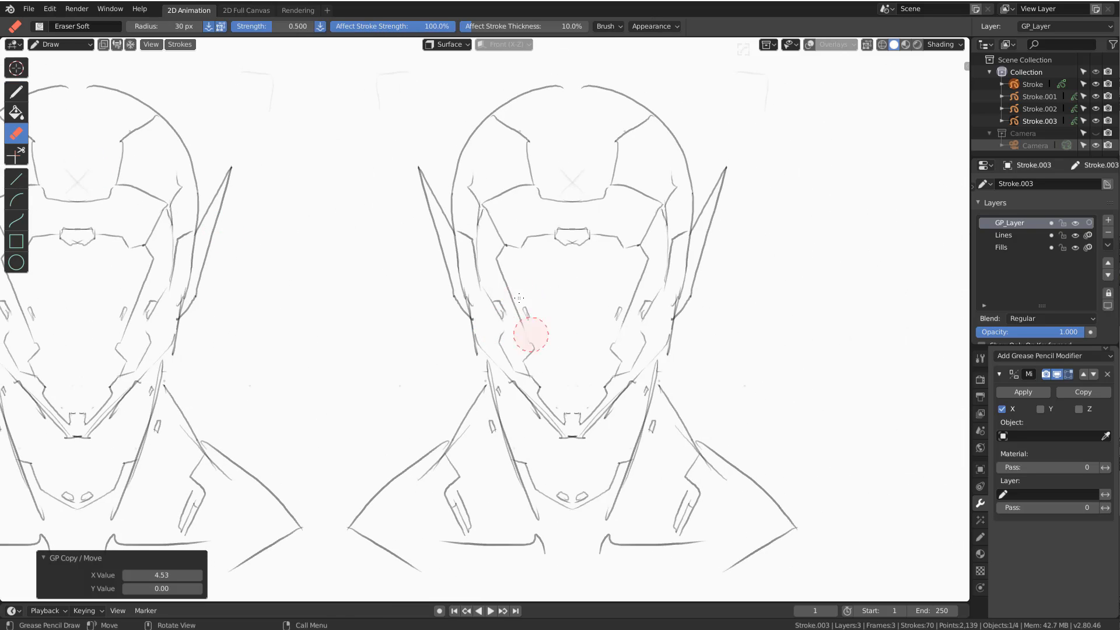
left_click_drag(508, 264, 577, 237)
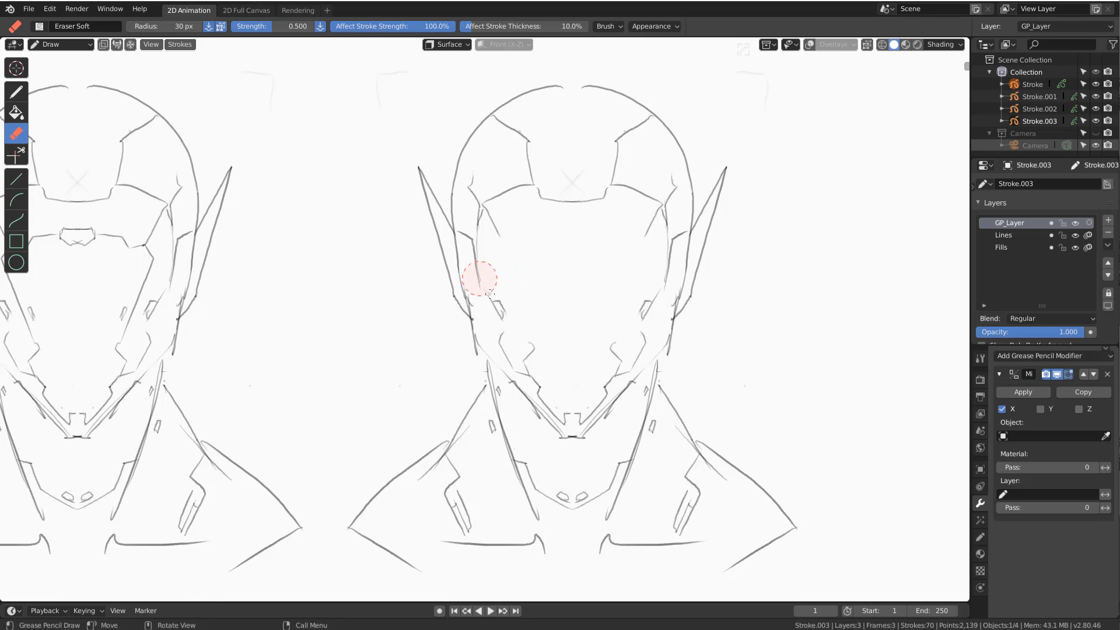
left_click(16, 91)
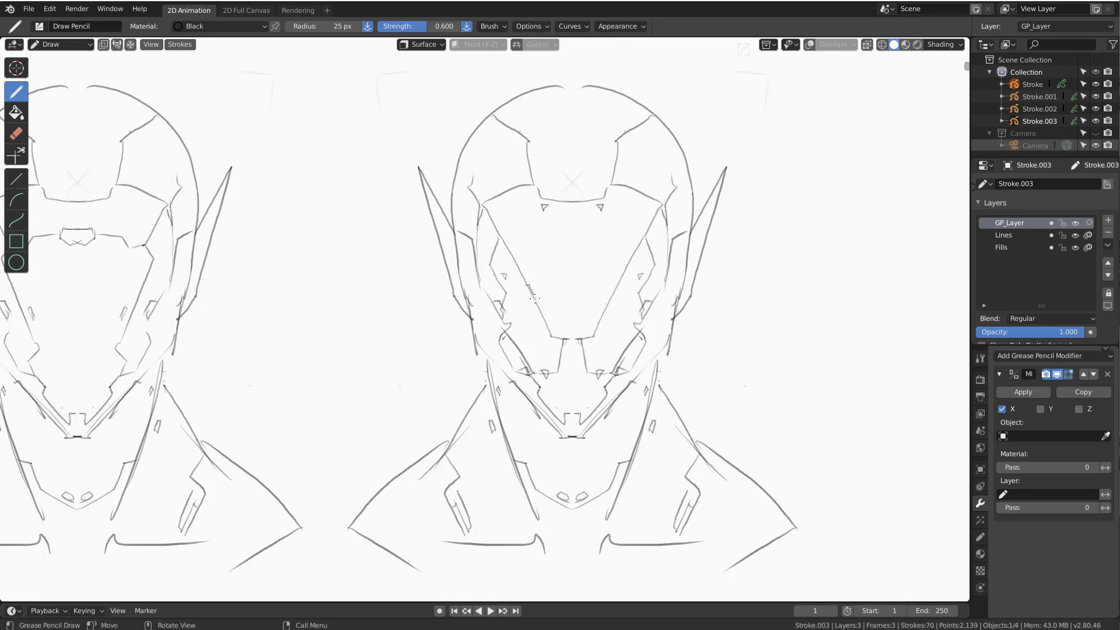
- Erase the fourth helmet's pointed ears and draw long curved tendrils hanging from both sides in their place
middle_click_drag(254, 441, 336, 461, "shift")
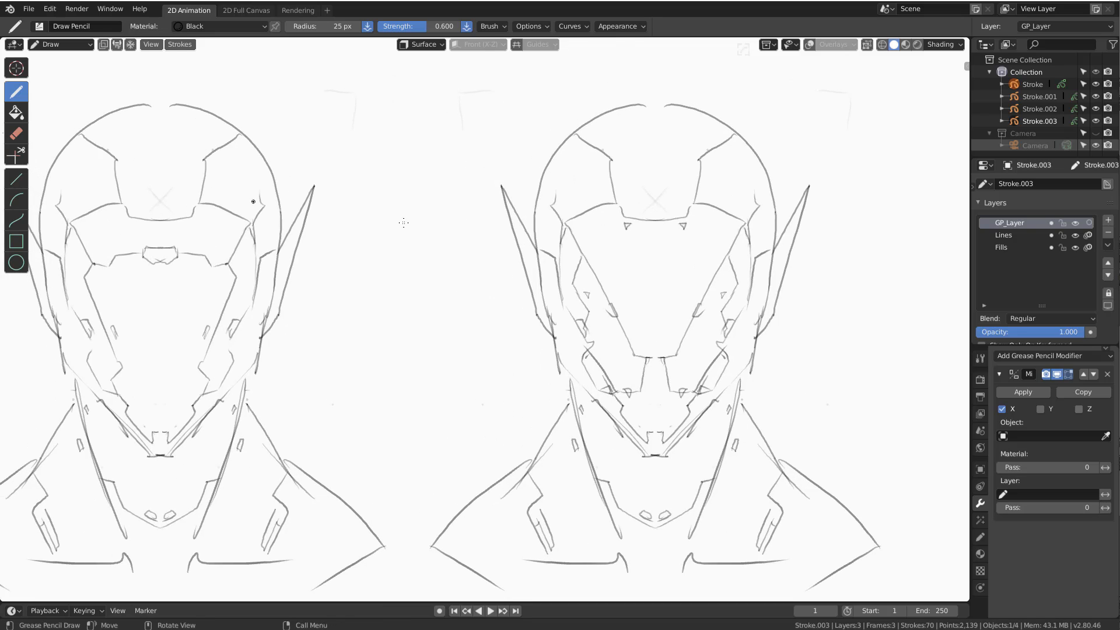
left_click(15, 133)
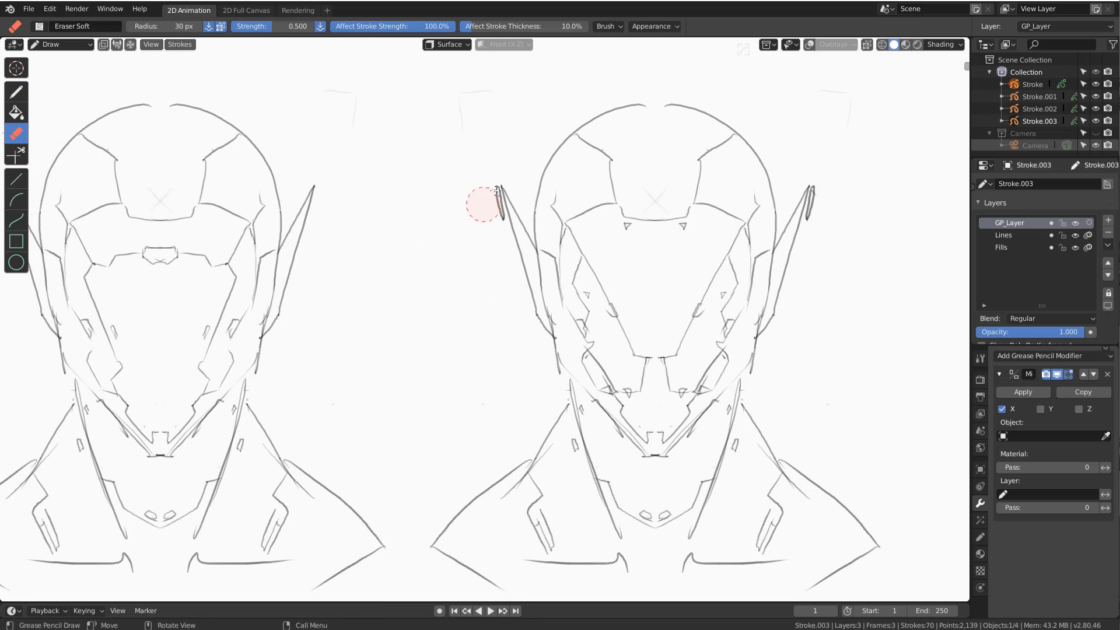
mouse_move(482, 205)
left_mouse_down()
mouse_move(502, 194)
mouse_move(532, 280)
mouse_move(493, 233)
mouse_move(533, 250)
mouse_move(517, 277)
left_mouse_up()
left_click(16, 92)
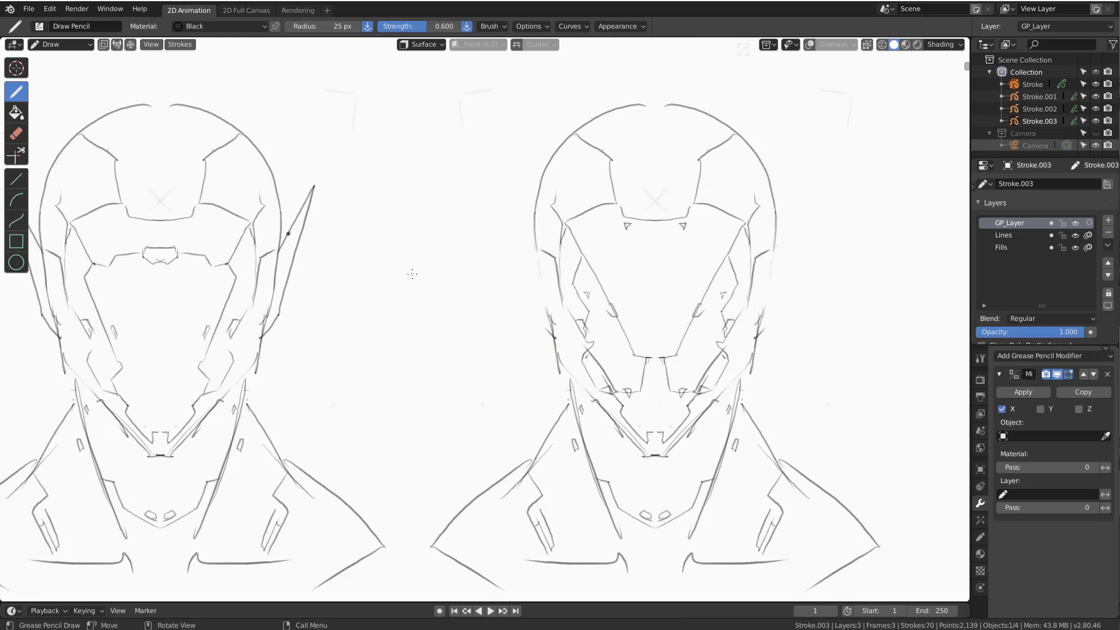
key("ctrl+grave")
left_click_drag(534, 253, 547, 335)
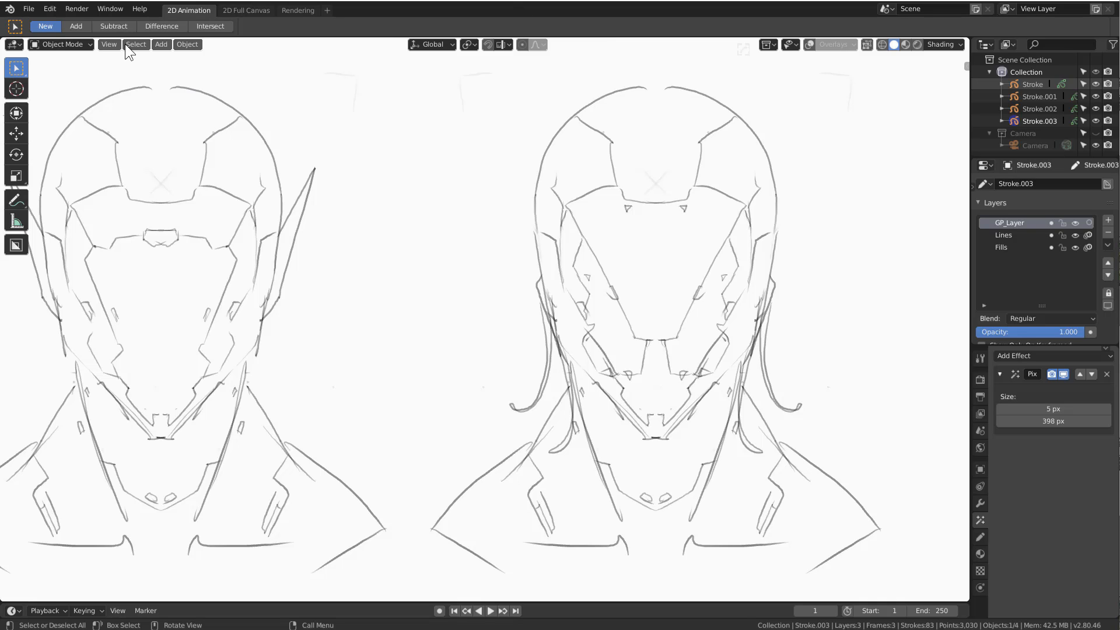
- Switch the fourth drawing to Sculpt Mode, resize the brush and push the strokes along the helmet's side
left_click(58, 44)
left_click(63, 96)
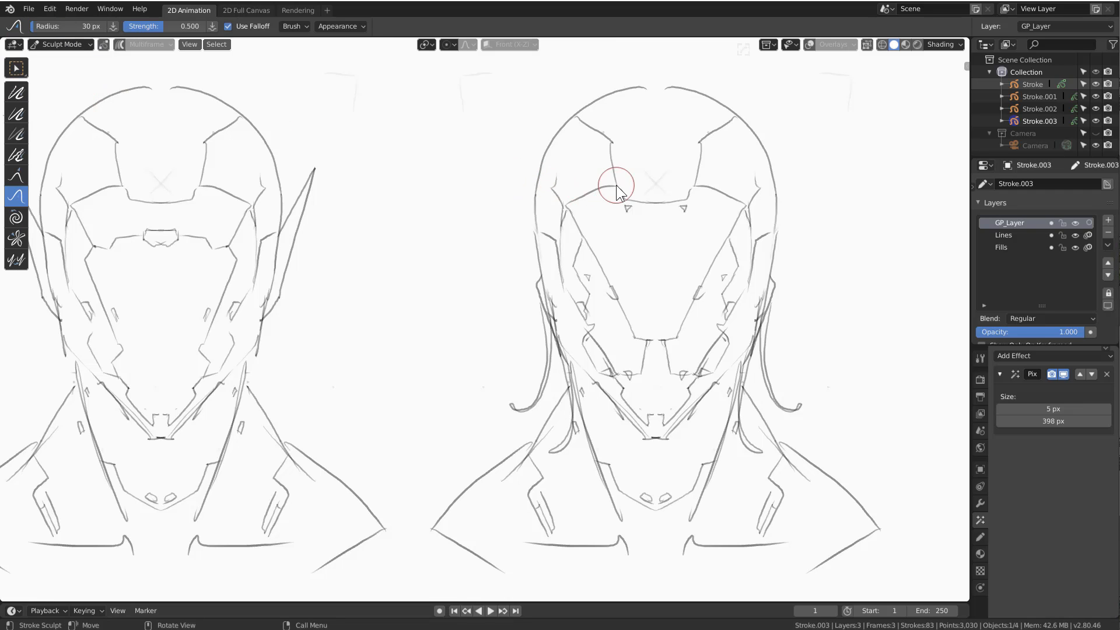
key("f")
left_click(702, 197)
mouse_move(564, 339)
left_mouse_down()
mouse_move(590, 313)
mouse_move(571, 327)
mouse_move(547, 236)
mouse_move(561, 225)
mouse_move(578, 325)
mouse_move(528, 436)
mouse_move(484, 479)
mouse_move(454, 463)
mouse_move(471, 488)
mouse_move(576, 385)
mouse_move(575, 275)
mouse_move(562, 188)
mouse_move(548, 168)
mouse_move(537, 256)
mouse_move(551, 253)
left_mouse_up()
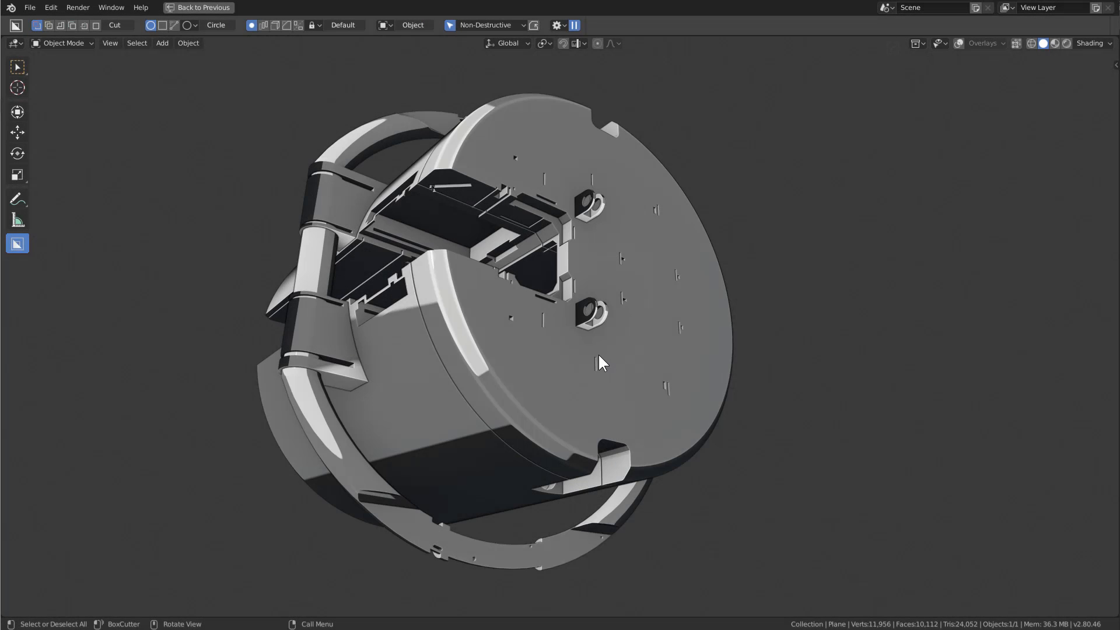
- Raise the width of the mechanical model's first Bevel modifier to at least 0.2 m with the HOps Bevel Helper
mouse_move(597, 353)
middle_mouse_down()
mouse_move(583, 363)
mouse_move(637, 323)
middle_mouse_up()
key("ctrl+b")
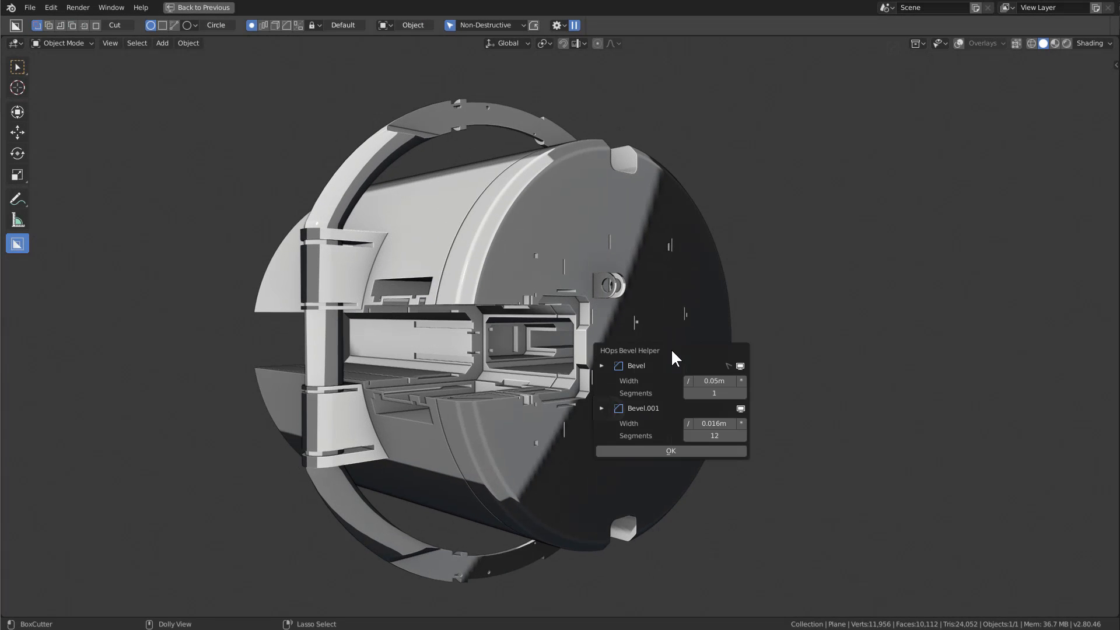
left_click(741, 381)
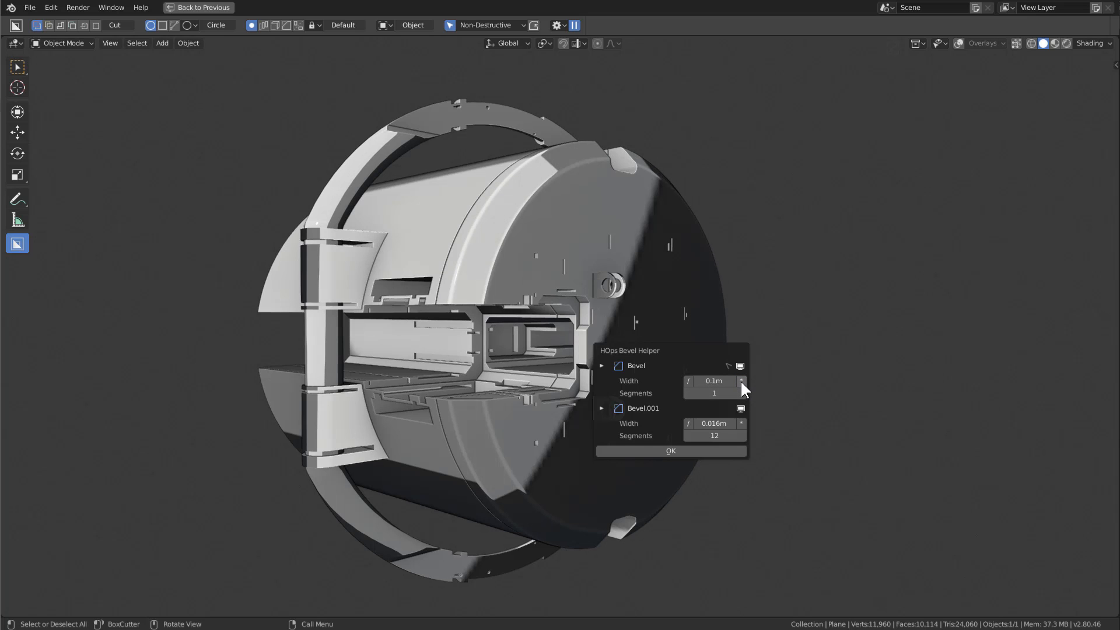
left_click(741, 381)
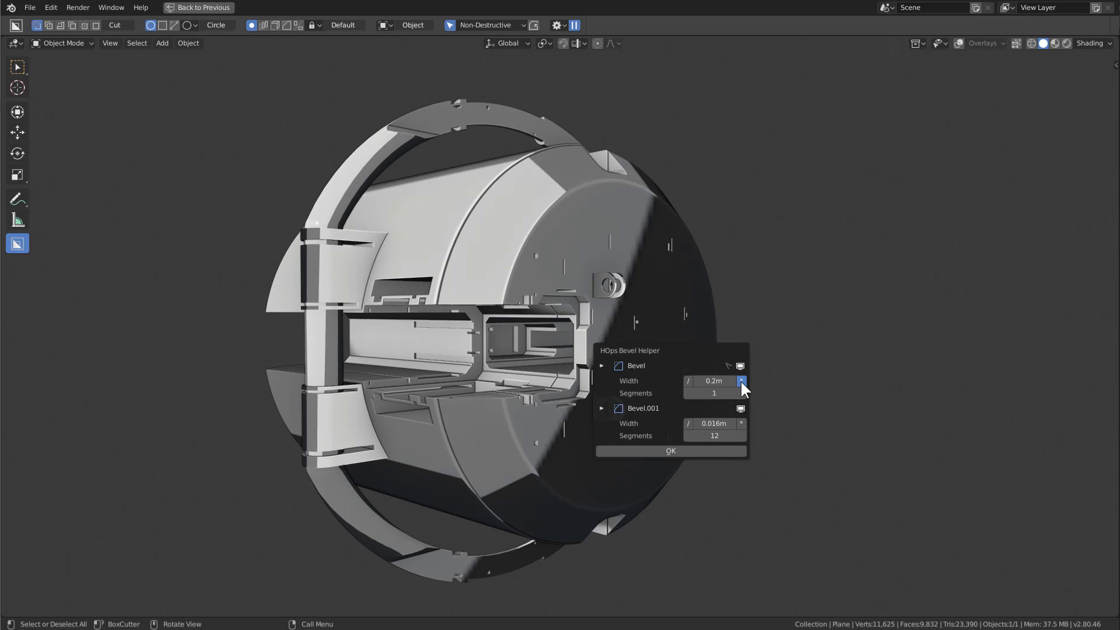
left_click(741, 380)
middle_click_drag(740, 288, 602, 386)
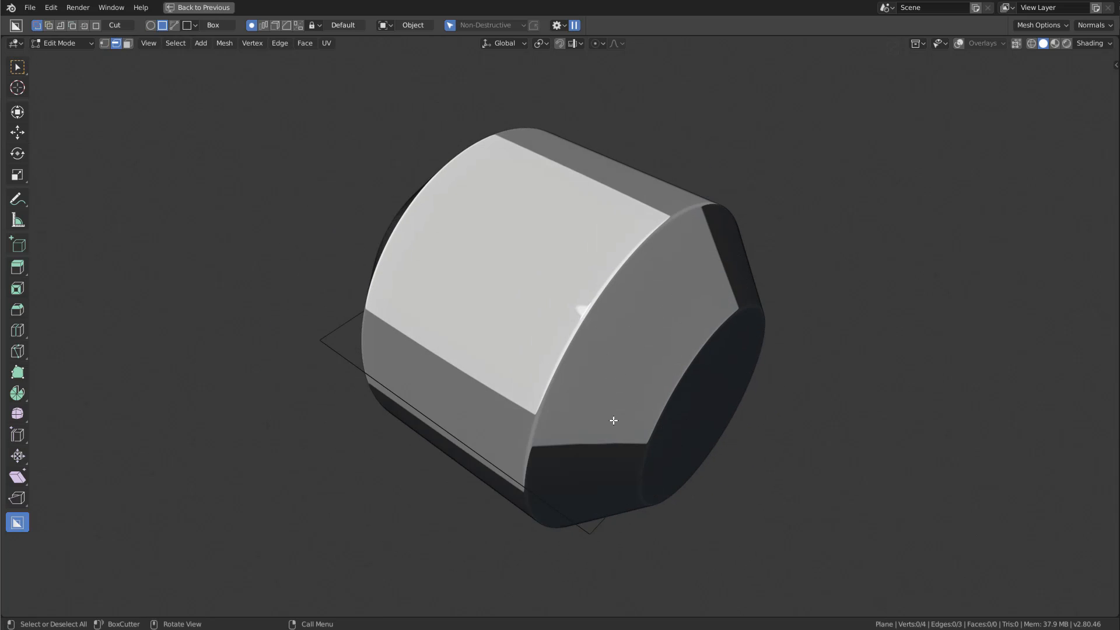
- Turn off the model's modifiers with Hard Ops Modifier Toggle and show the viewport overlays to expose the base plane
middle_click_drag(612, 420, 631, 403)
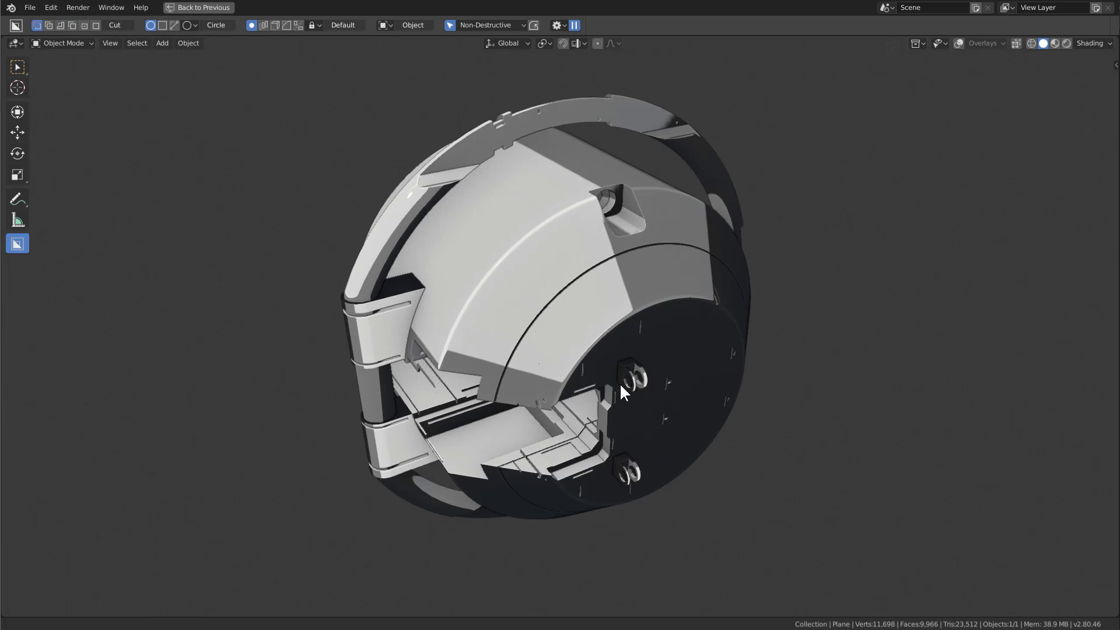
middle_click_drag(619, 383, 629, 342)
key("q")
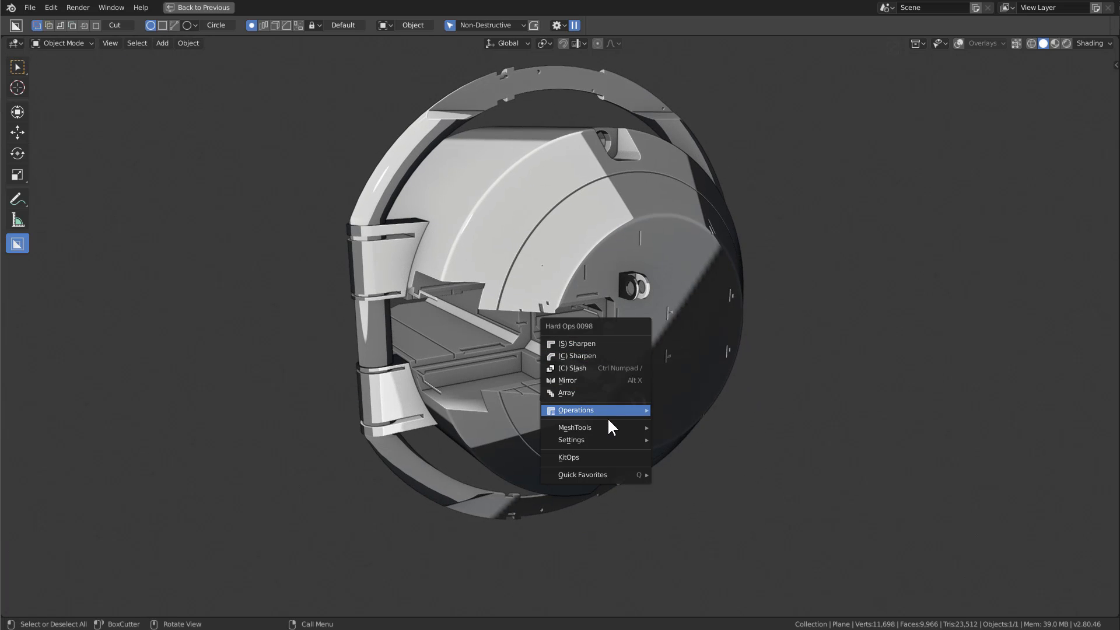
mouse_move(607, 415)
left_click(727, 407)
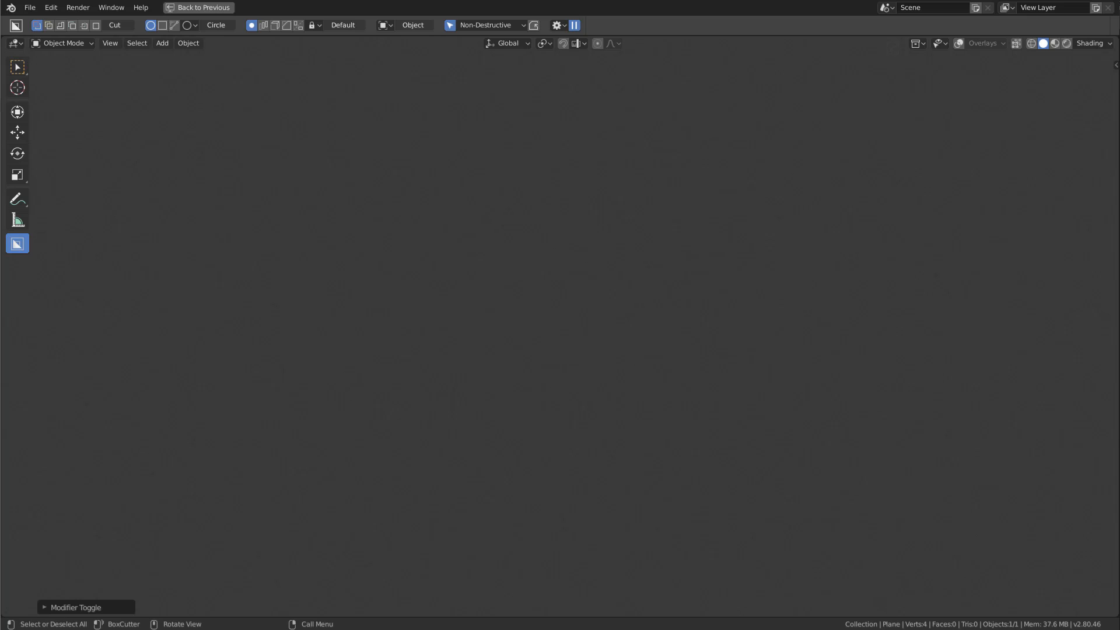
left_click(958, 44)
middle_click_drag(731, 277, 738, 328)
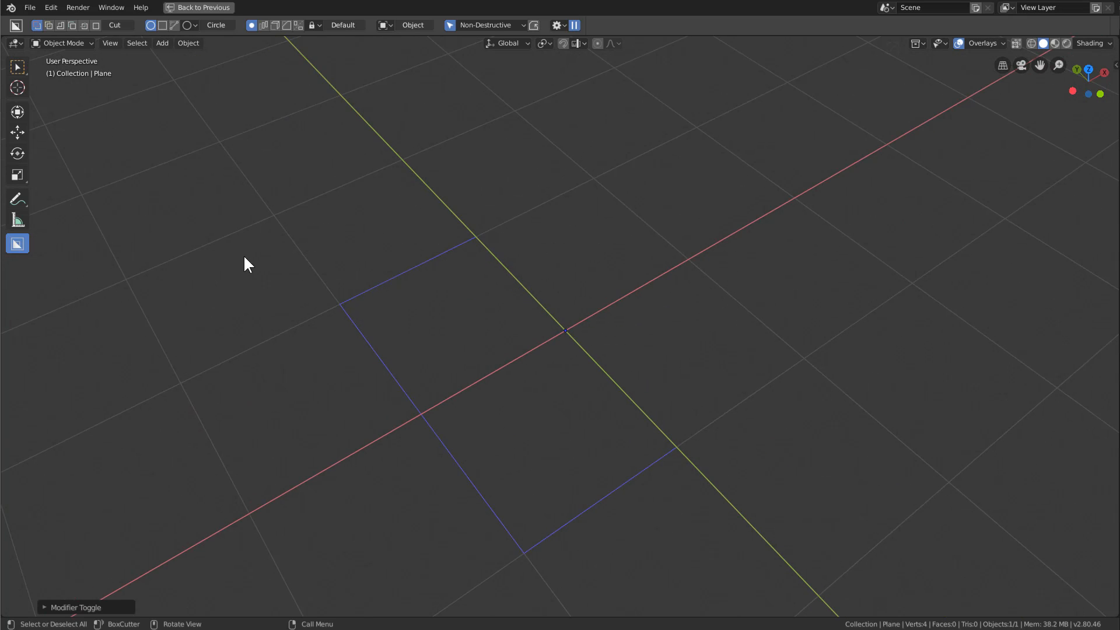
middle_click_drag(553, 532, 602, 473)
- Turn the base plane's modifiers back on with Hard Ops Modifier Toggle
key("q")
mouse_move(788, 413)
left_click(843, 411)
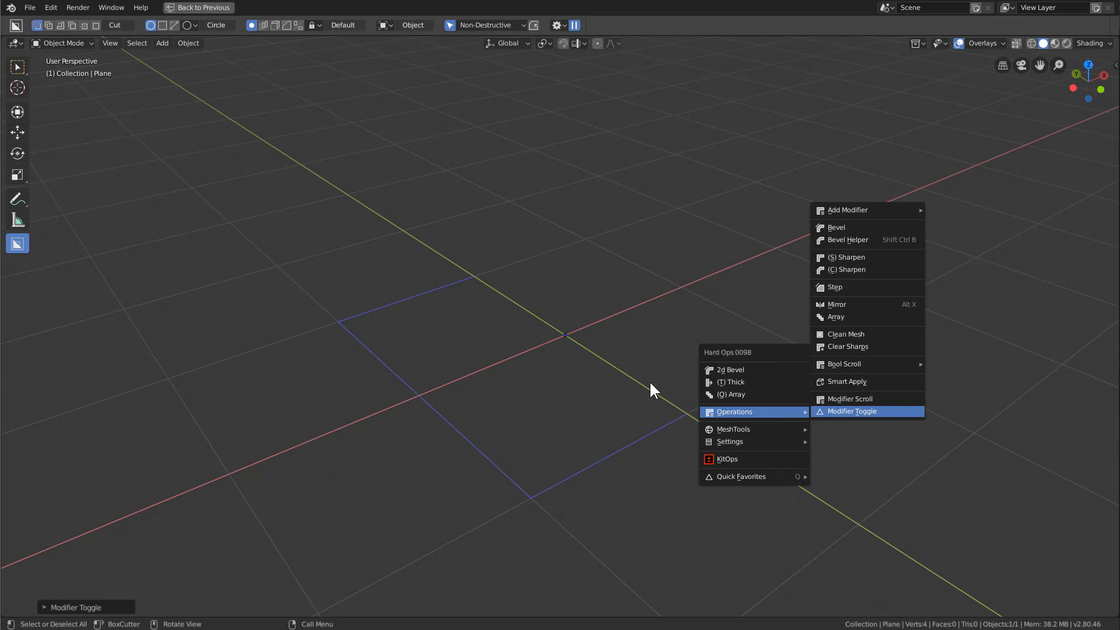
middle_click_drag(639, 378, 714, 375)
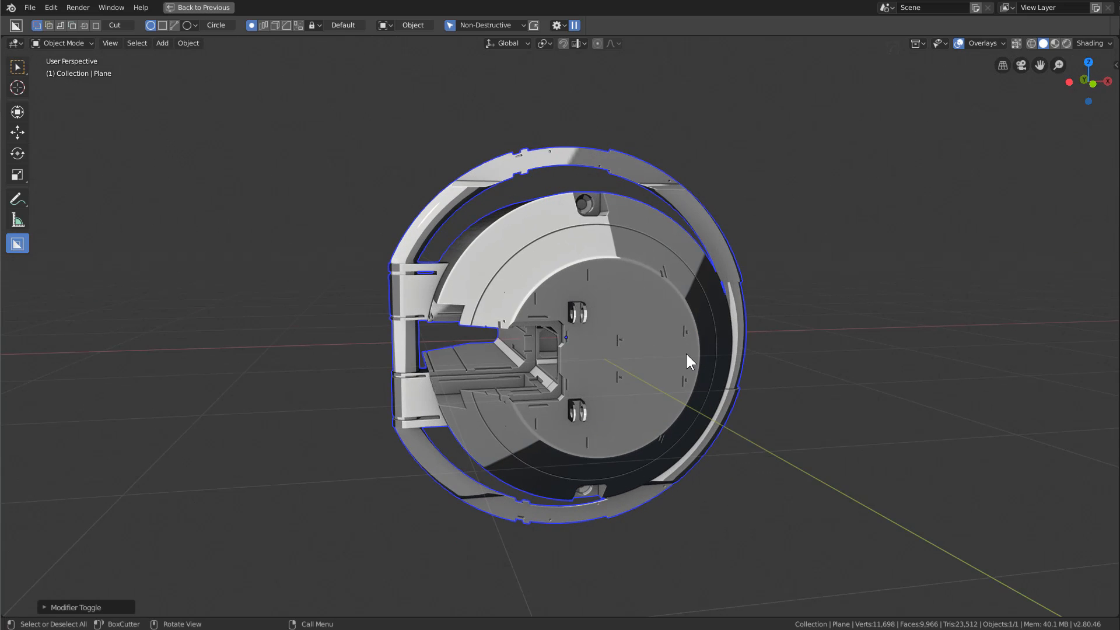
- Move the mechanical model into a new collection named Part
key("m")
left_click(630, 401)
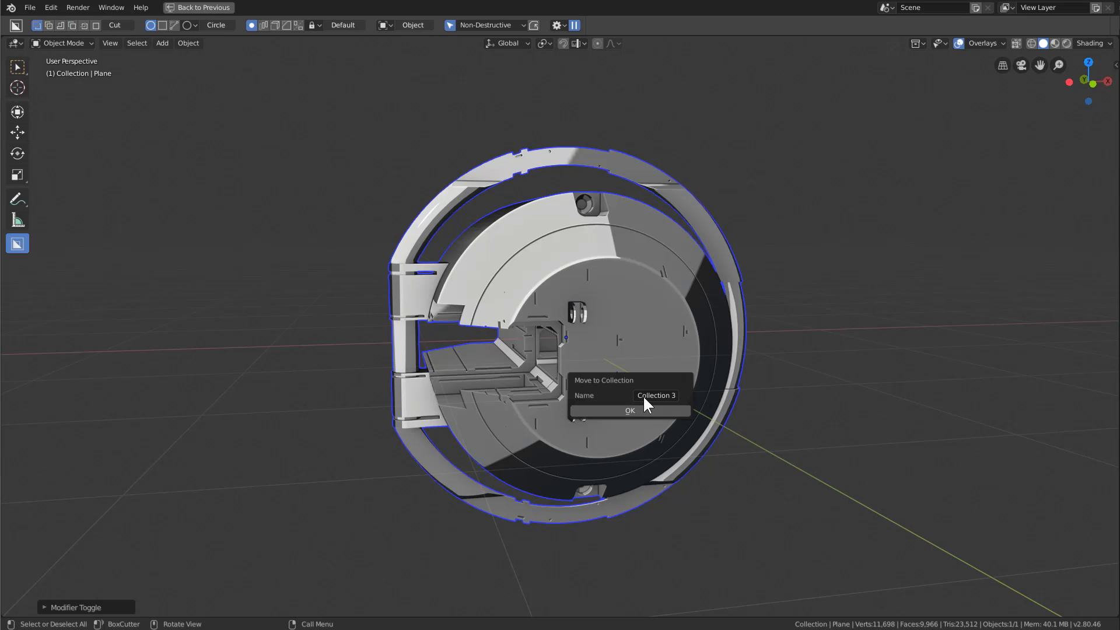
left_click(644, 396)
type("Part")
left_click(628, 410)
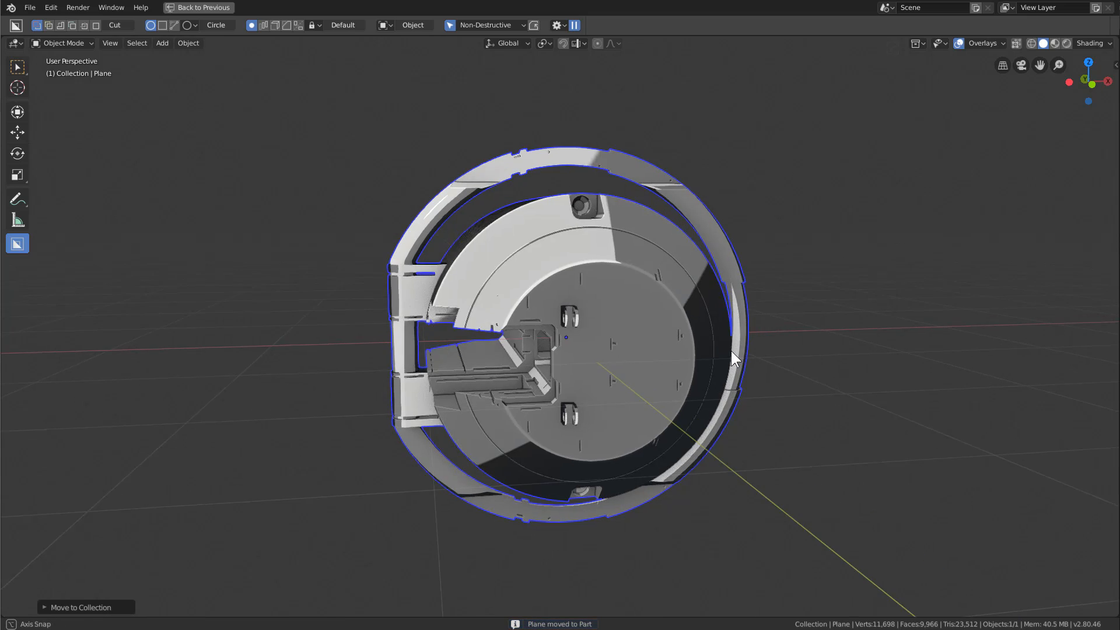
- Hide the original model and add a collection instance of Part placed at the world origin
key("h")
middle_click_drag(593, 356, 614, 362)
key("shift+a")
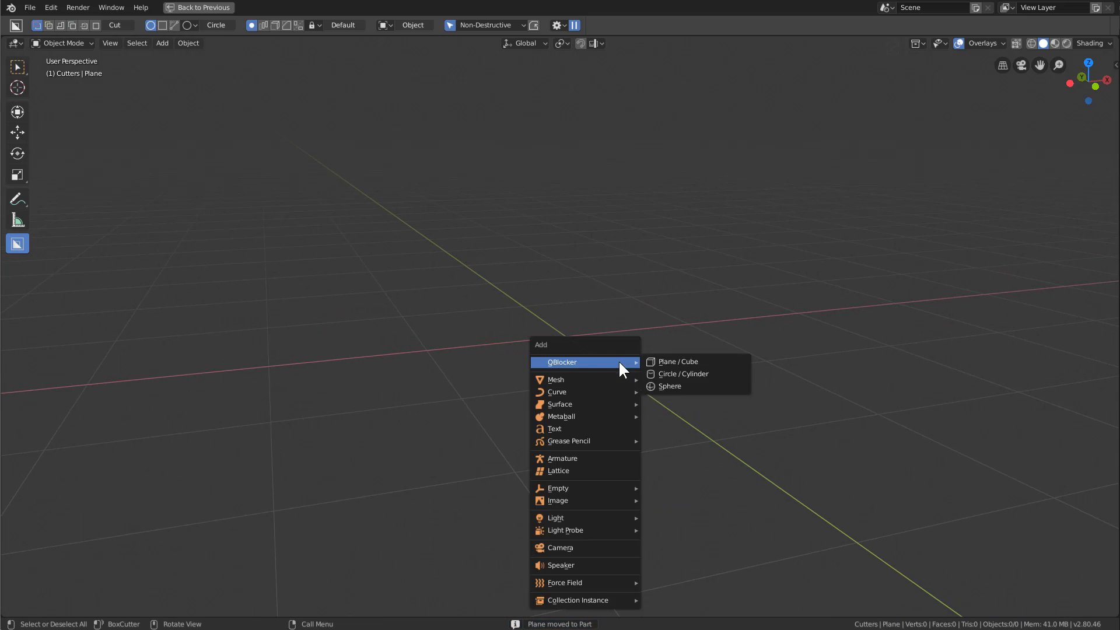
mouse_move(608, 599)
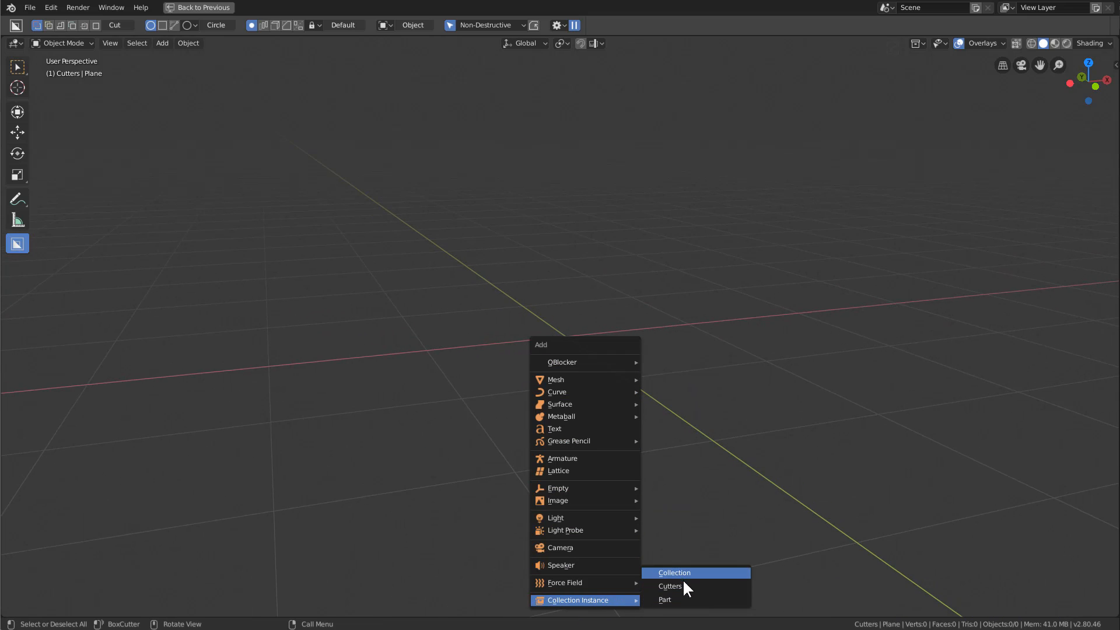
left_click(682, 600)
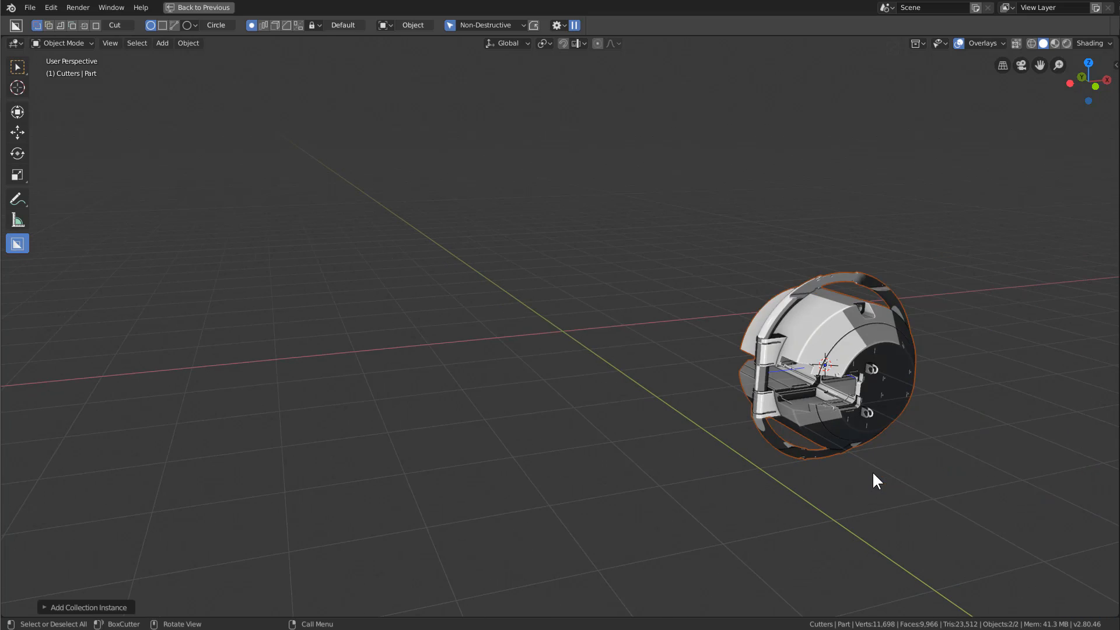
key("alt+g")
scroll(615, 373, "up", 3)
middle_click_drag(572, 375, 713, 450)
key("r")
key("r")
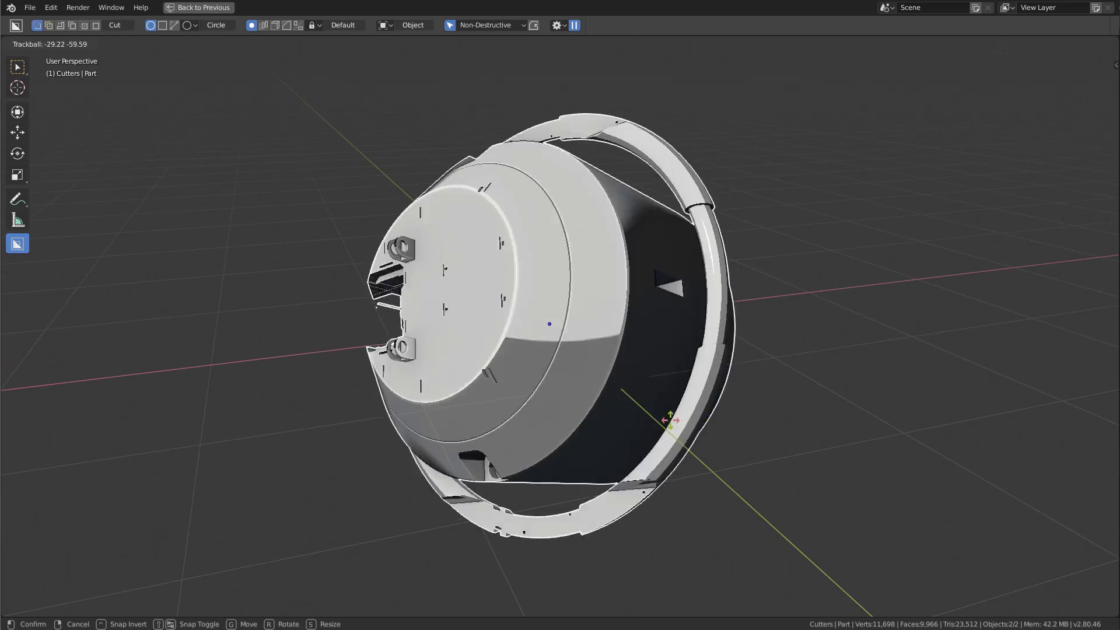
right_click(799, 435)
- Duplicate the Part instance and offset the copy from the original along the global Y axis
middle_click_drag(550, 385, 684, 455)
key("alt+a")
key("shift+d")
key("x")
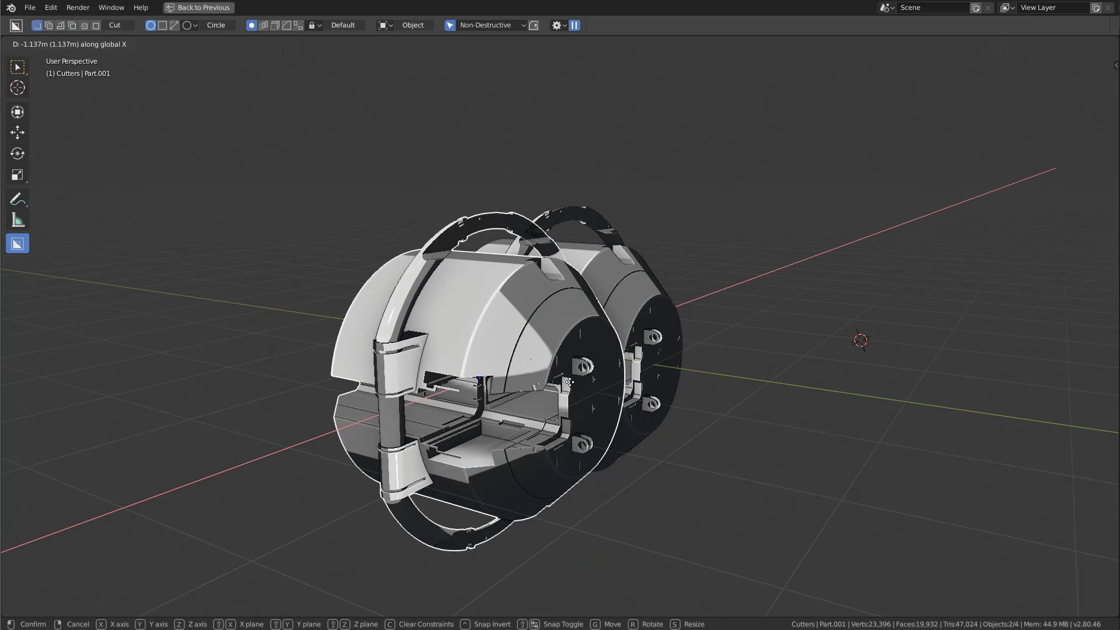
key("y")
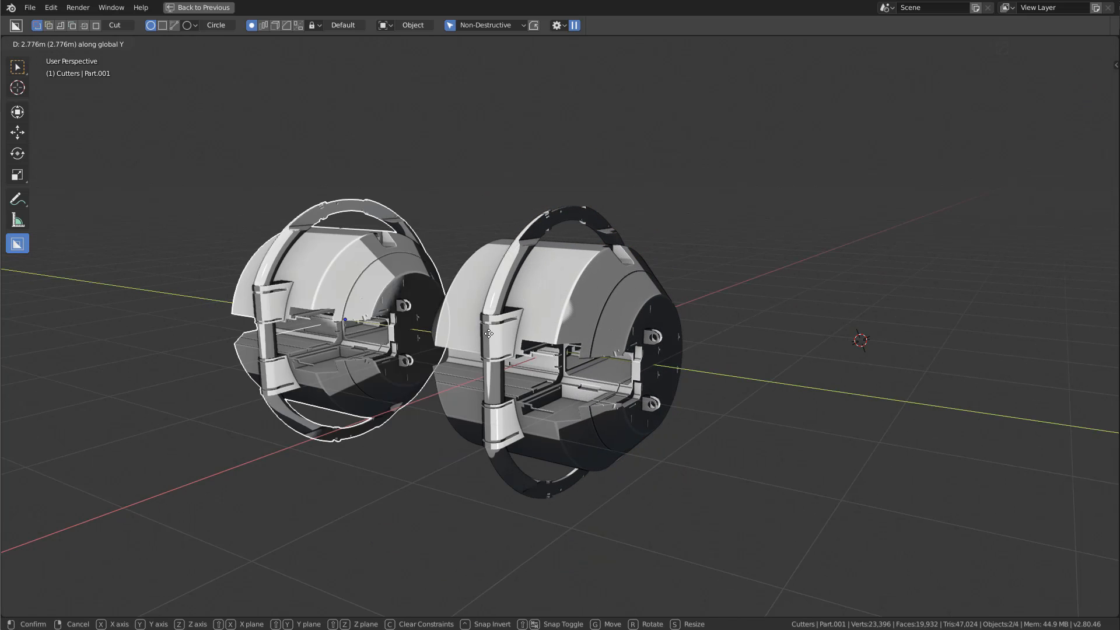
left_click(537, 351)
- Rotate the duplicate 90 degrees about Z twice and slide it along Y until it meets the original instance
type("rz90")
left_click(538, 352)
key("shift+r")
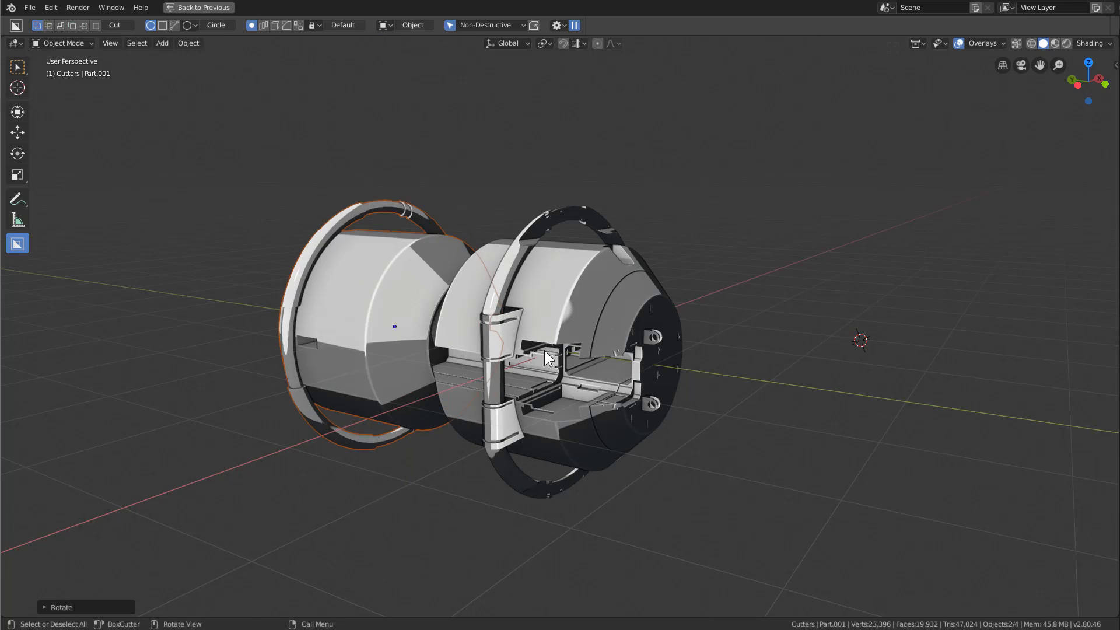
key("g")
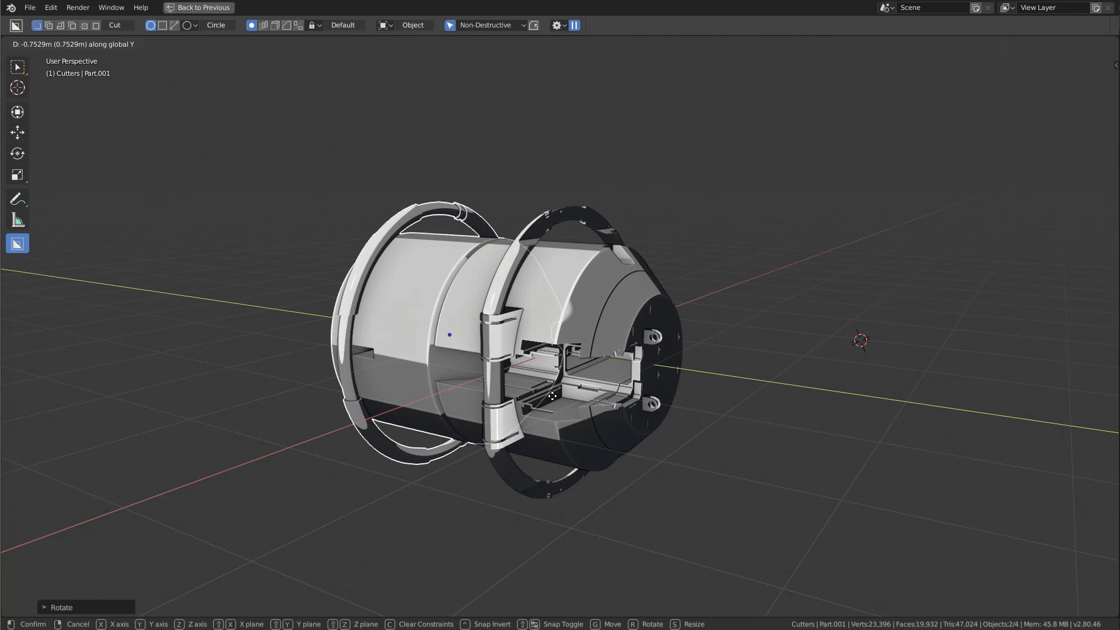
left_click(523, 390)
middle_click_drag(524, 390, 464, 380)
left_click(465, 380)
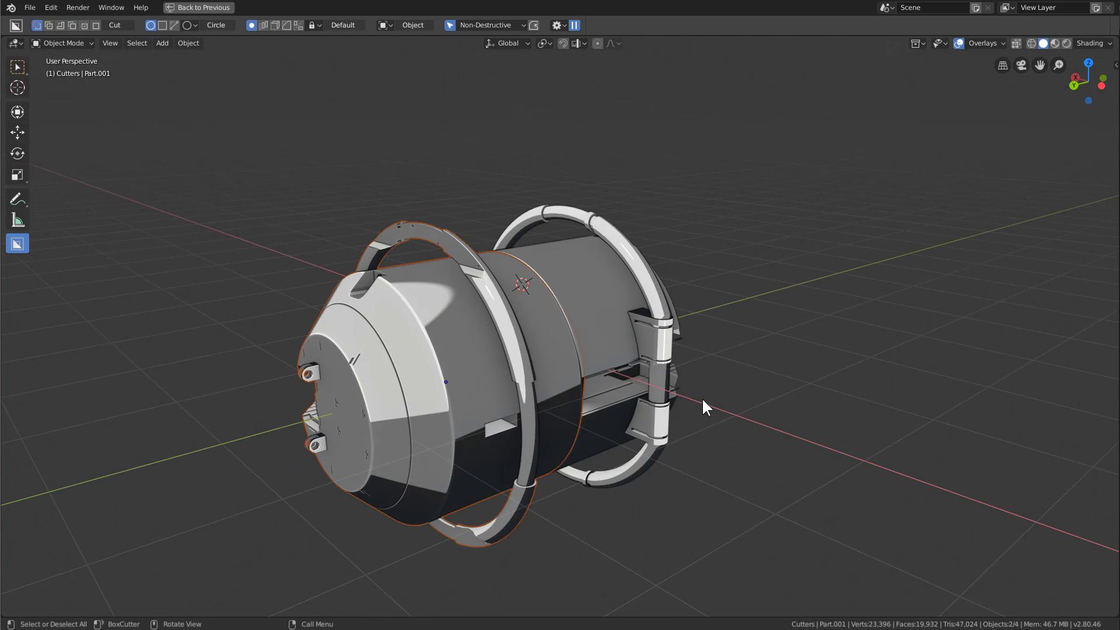
- Rotate the duplicated instance 180 degrees about the global Y axis
type("rxy180")
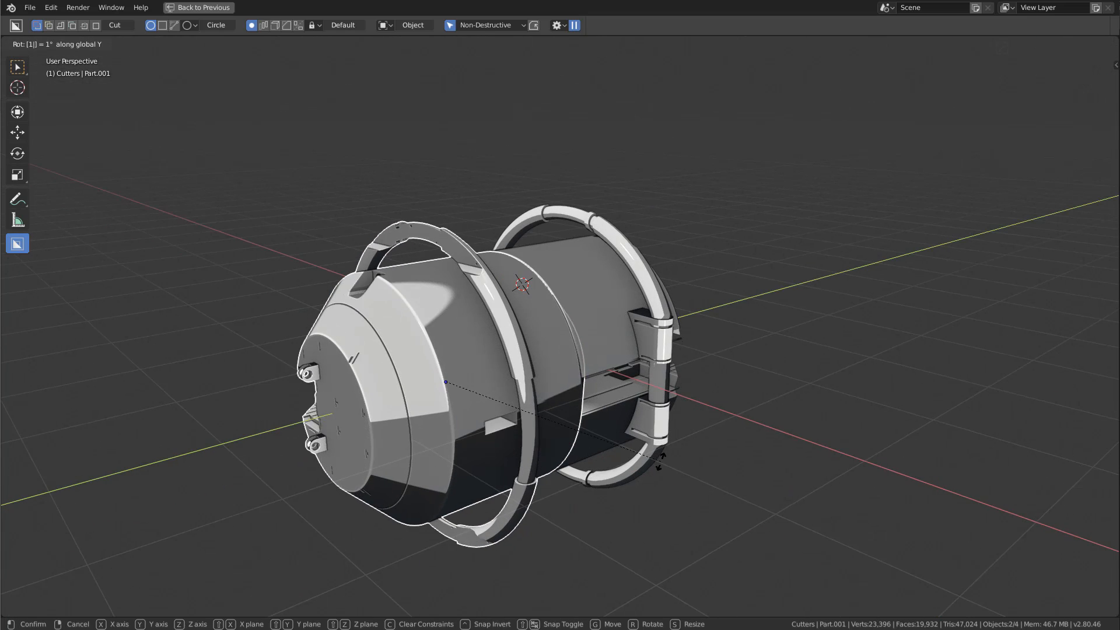
key("Return")
left_click(617, 487)
- Slide the duplicated instance along Y away from the original, then delete it
middle_click_drag(617, 487, 551, 397)
left_click(407, 338)
key("g")
key("y")
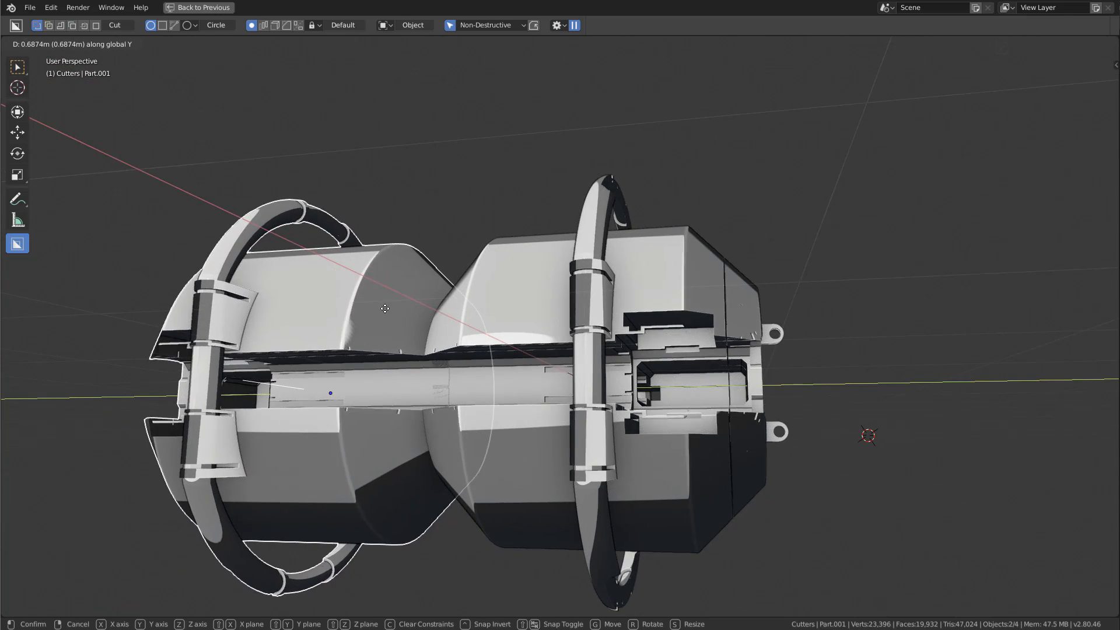
left_click(407, 310)
key("Delete")
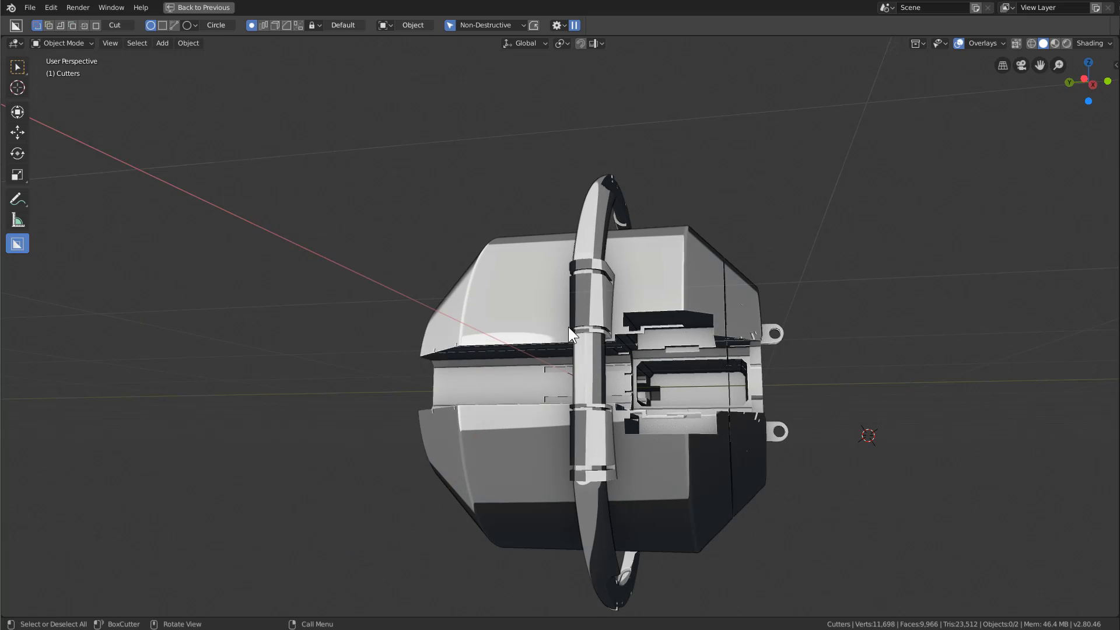
- Isolate the main Collection, make the Part collection visible and select its model
middle_click_drag(568, 327, 628, 325)
key("1")
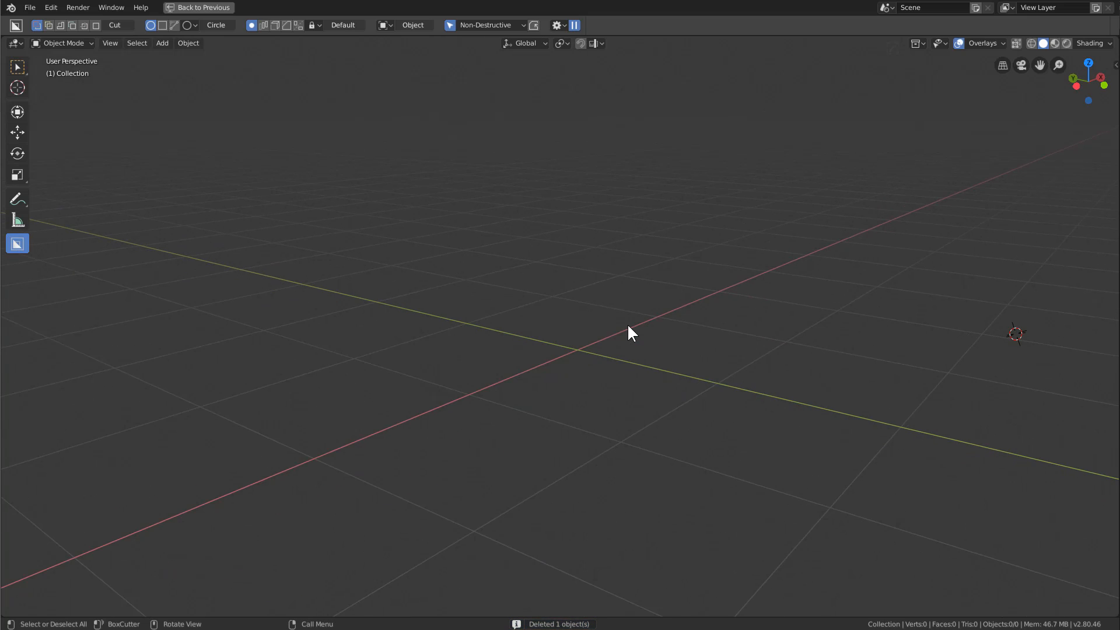
left_click(939, 44)
left_click(914, 43)
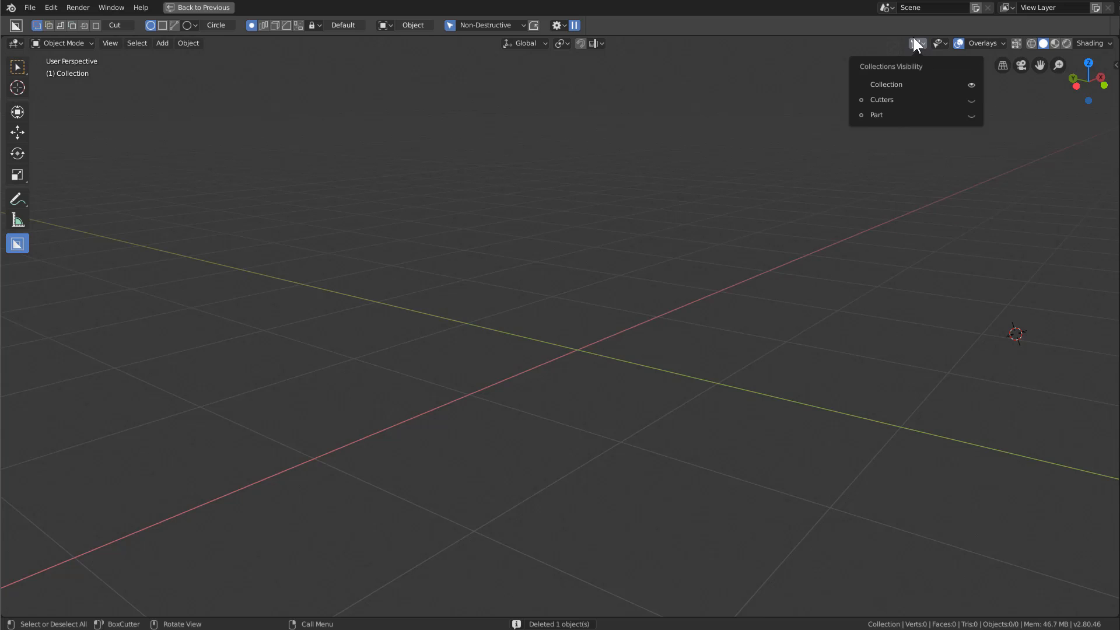
left_click(971, 115)
left_click(576, 322)
- Apply the model's modifiers with Hard Ops Smart Apply and inspect the resulting mesh in Edit Mode
middle_click_drag(576, 322, 670, 271)
key("q")
mouse_move(670, 272)
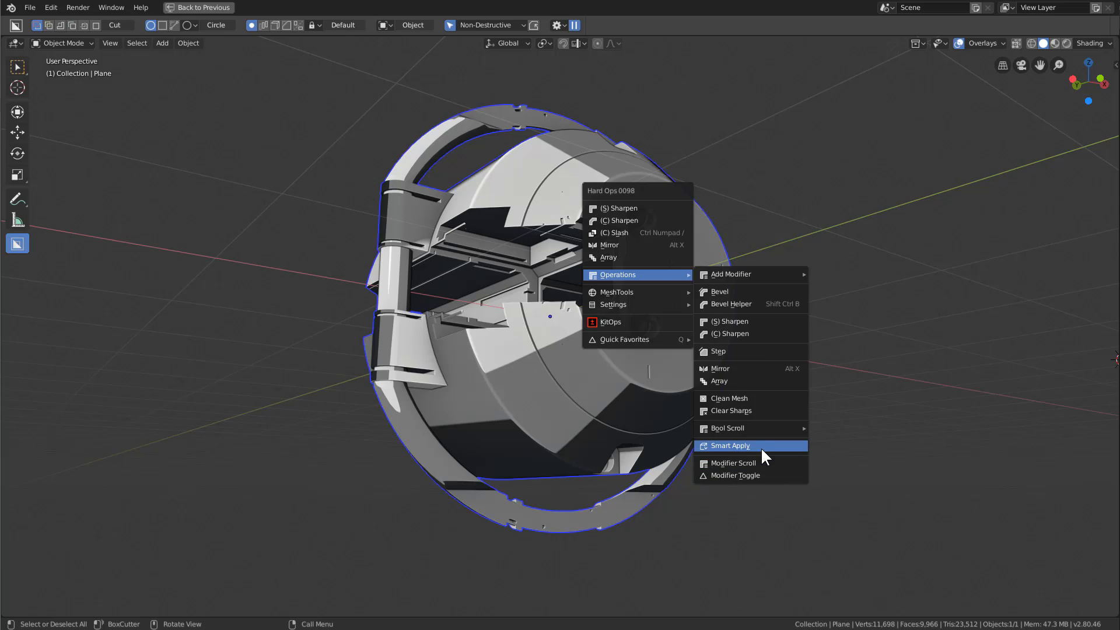
key("Tab")
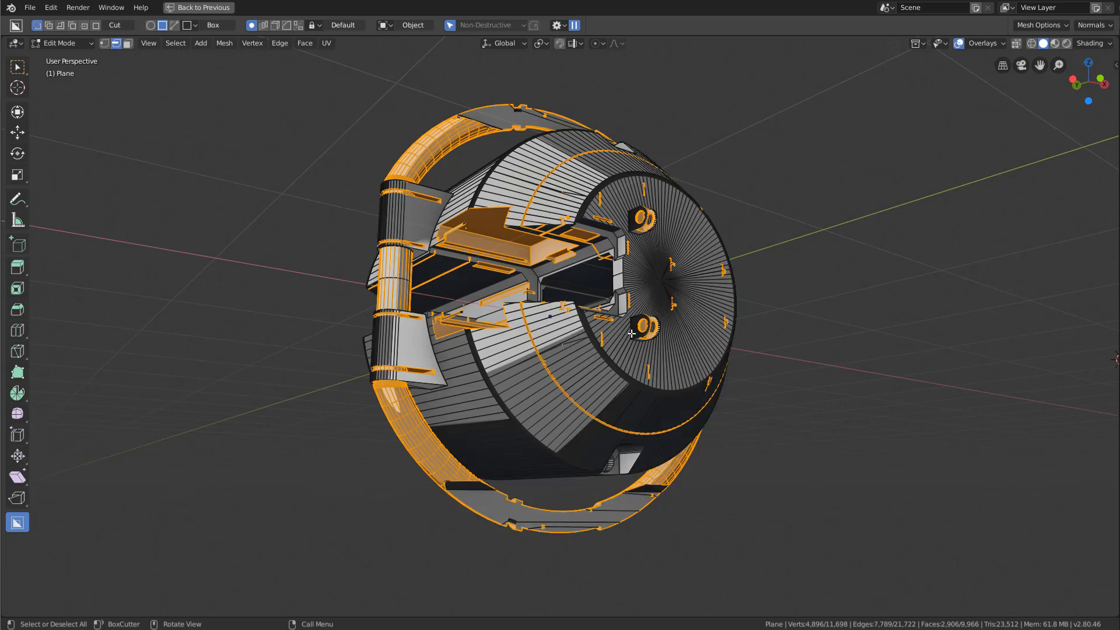
scroll(459, 298, "up", 1)
middle_click_drag(458, 299, 426, 312)
key("Tab")
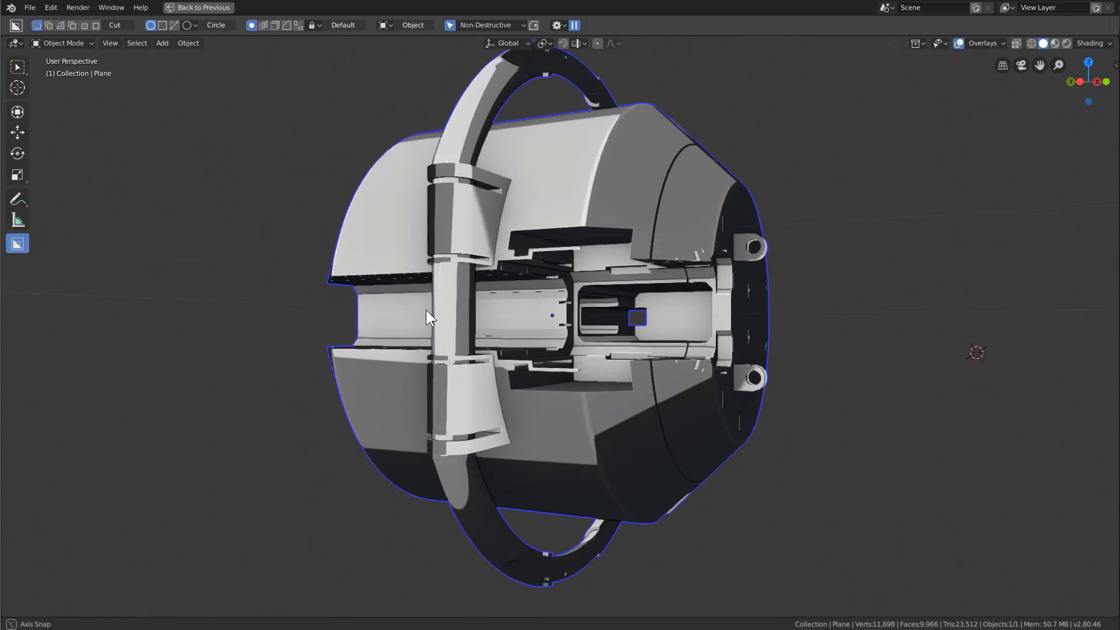
scroll(659, 354, "down", 2)
key("r")
key("r")
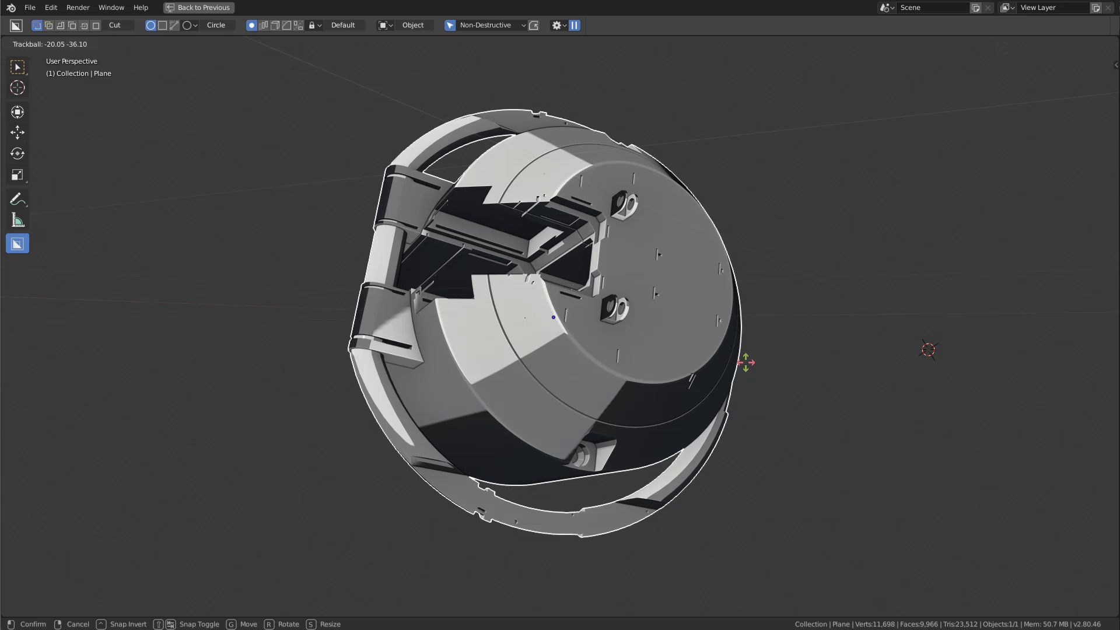
right_click(745, 362)
middle_click_drag(700, 346, 669, 310)
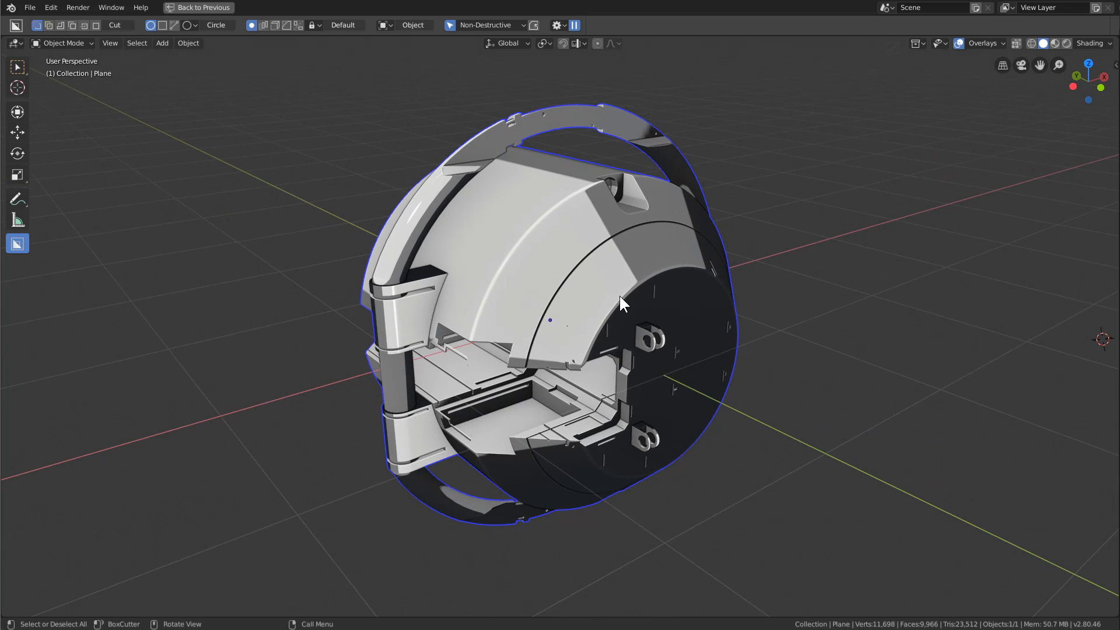
- Start a new General file and apply Hard Ops (C) Sharpen to the default cube
key("ctrl+n")
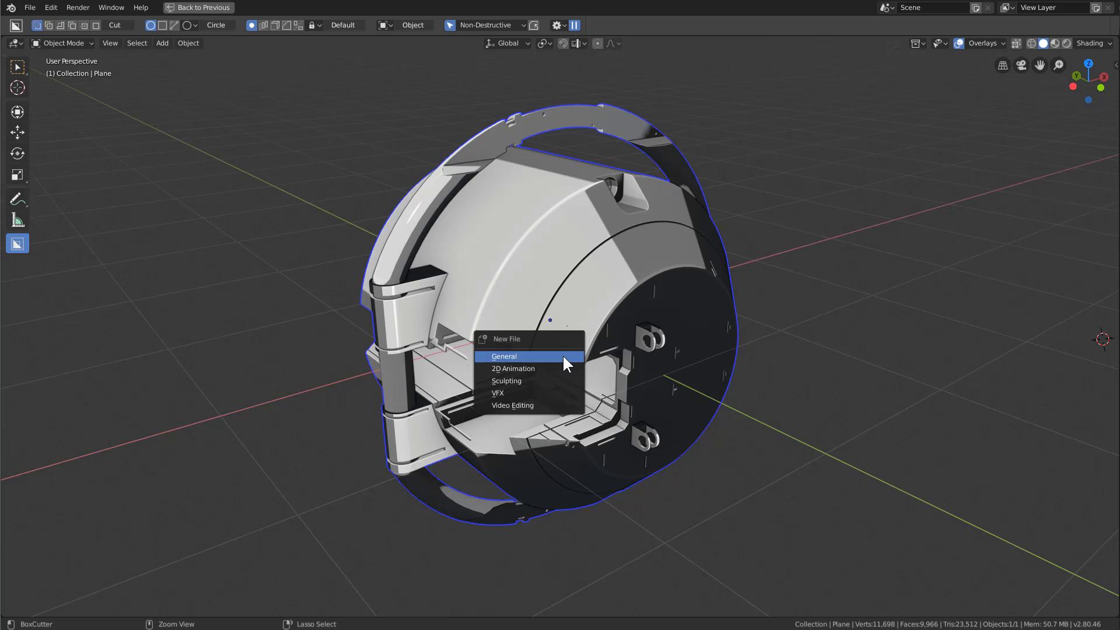
left_click(564, 357)
key("q")
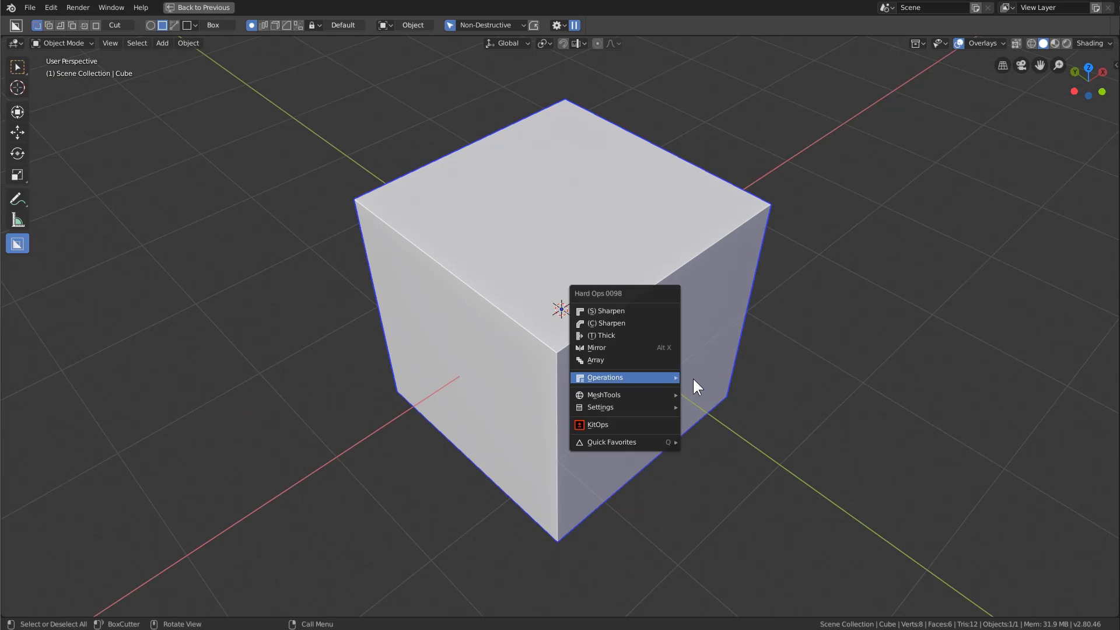
left_click(639, 316)
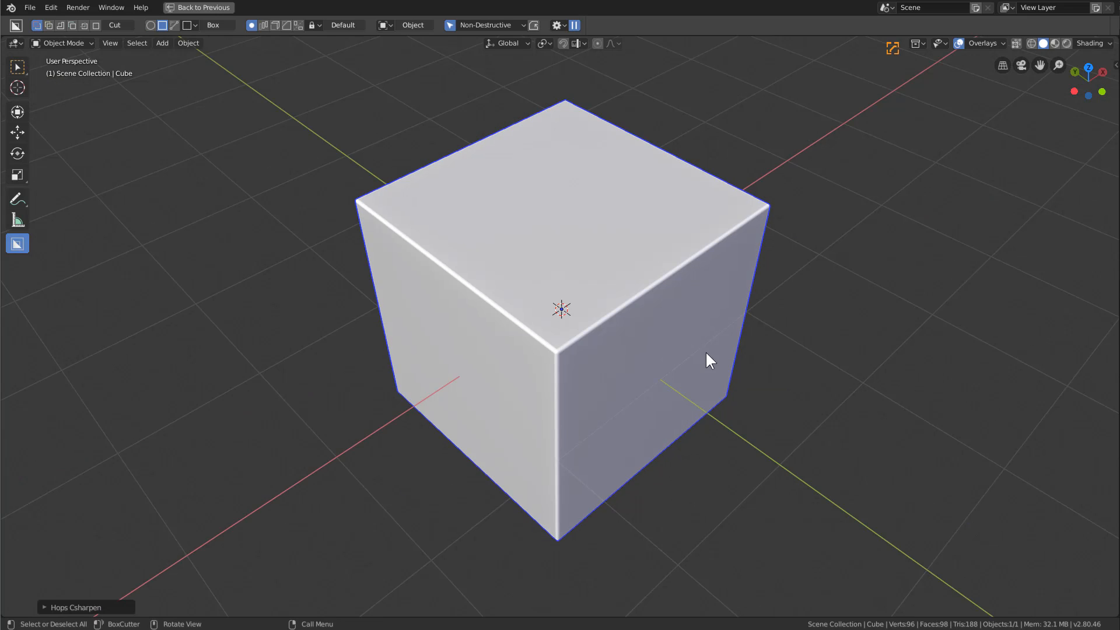
- Widen the cube's bevel noticeably with Hard Ops (B) Width
key("q")
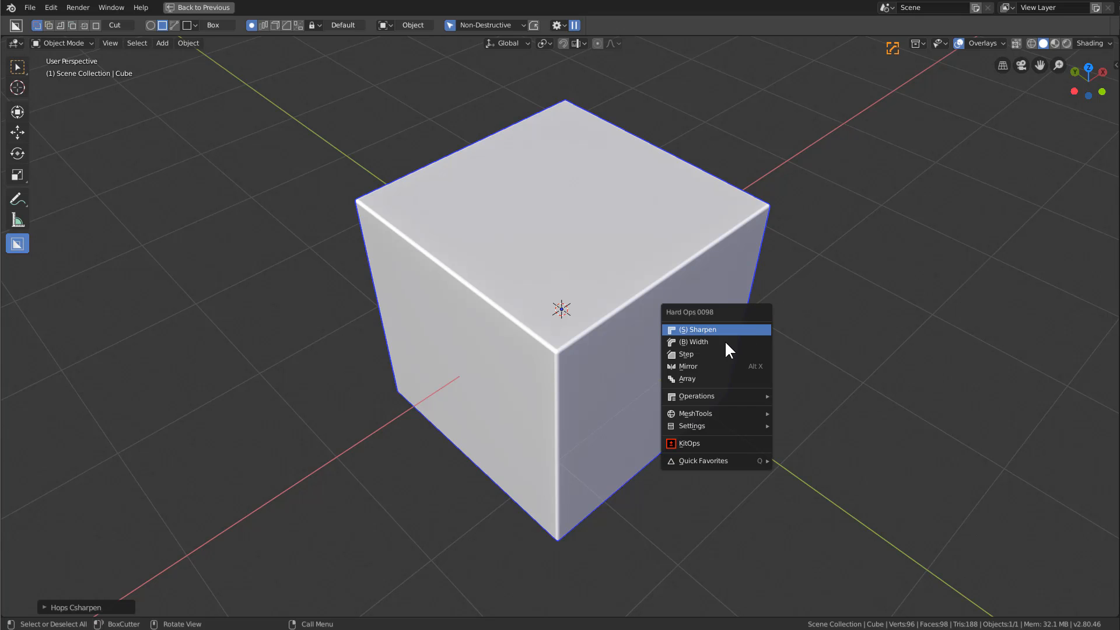
left_click(724, 342)
left_click(612, 344)
- Add a second cube, scale it to roughly half size and position it overlapping an upper edge of the beveled cube
key("shift+a")
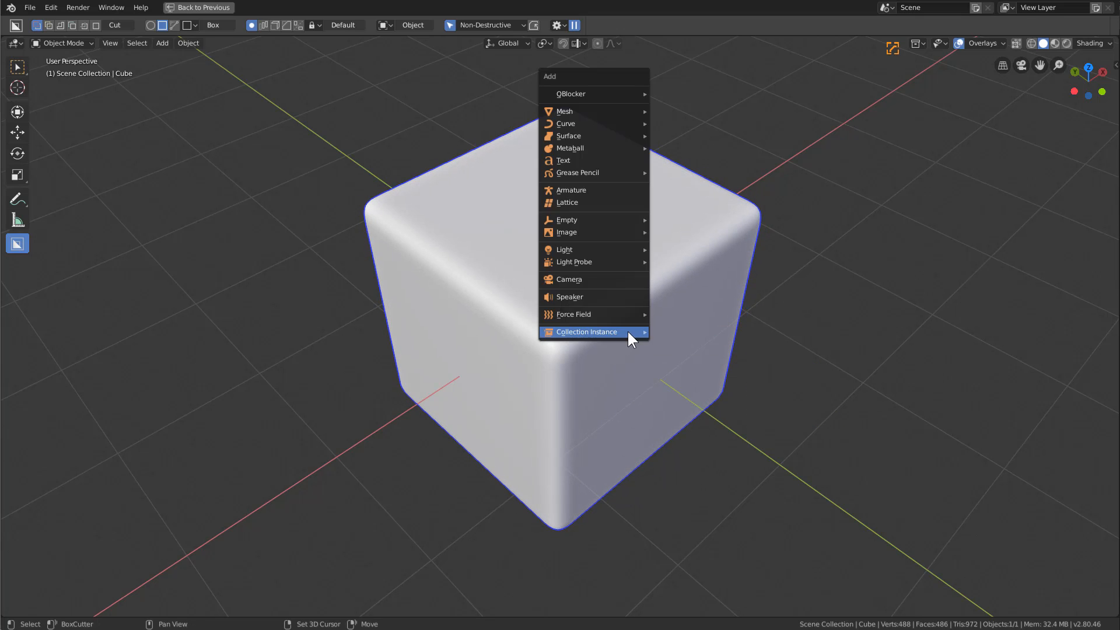
mouse_move(595, 108)
left_click(710, 125)
key("s")
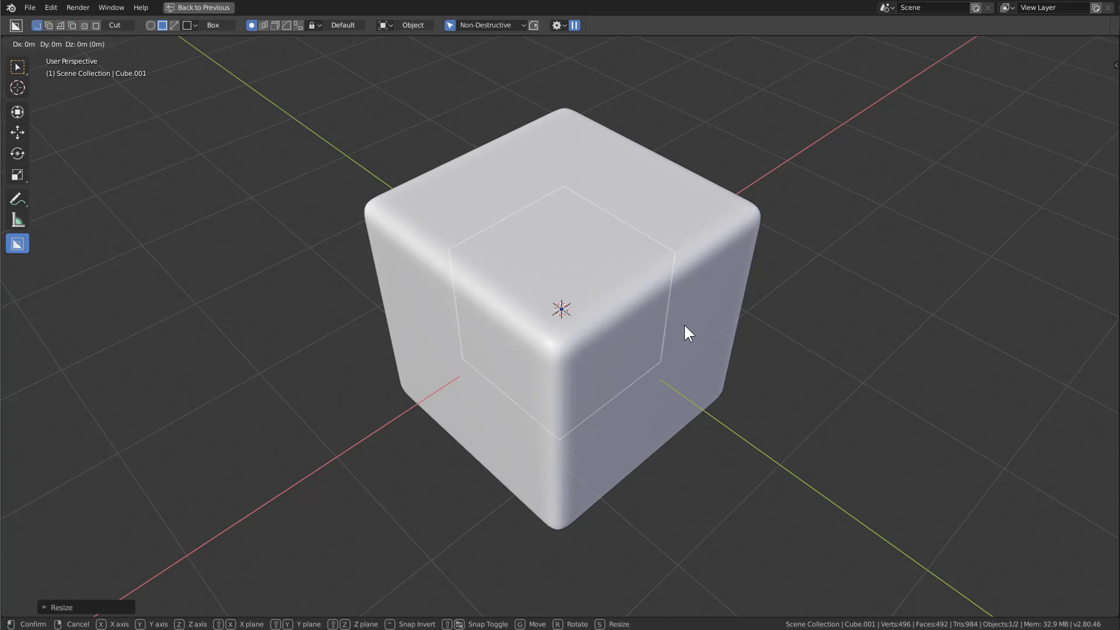
key("g")
left_click(680, 220)
key("g")
left_click(769, 315)
key("g")
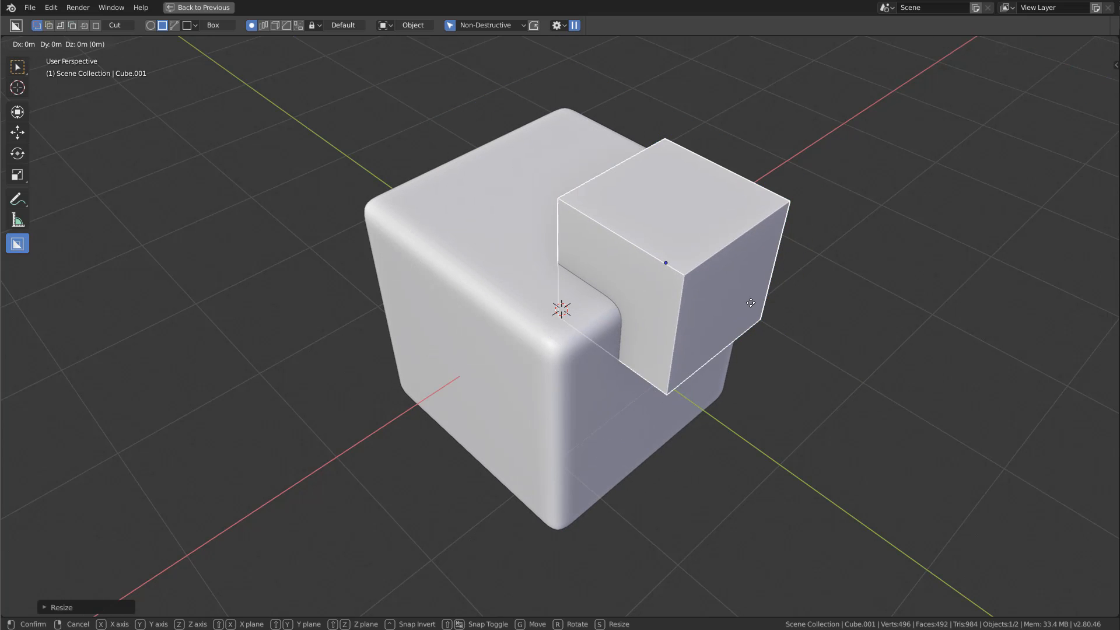
left_click(547, 348)
- Cut the small cube out of the beveled cube with a Hard Ops Difference Boolean
left_click(546, 347, "shift")
key("q")
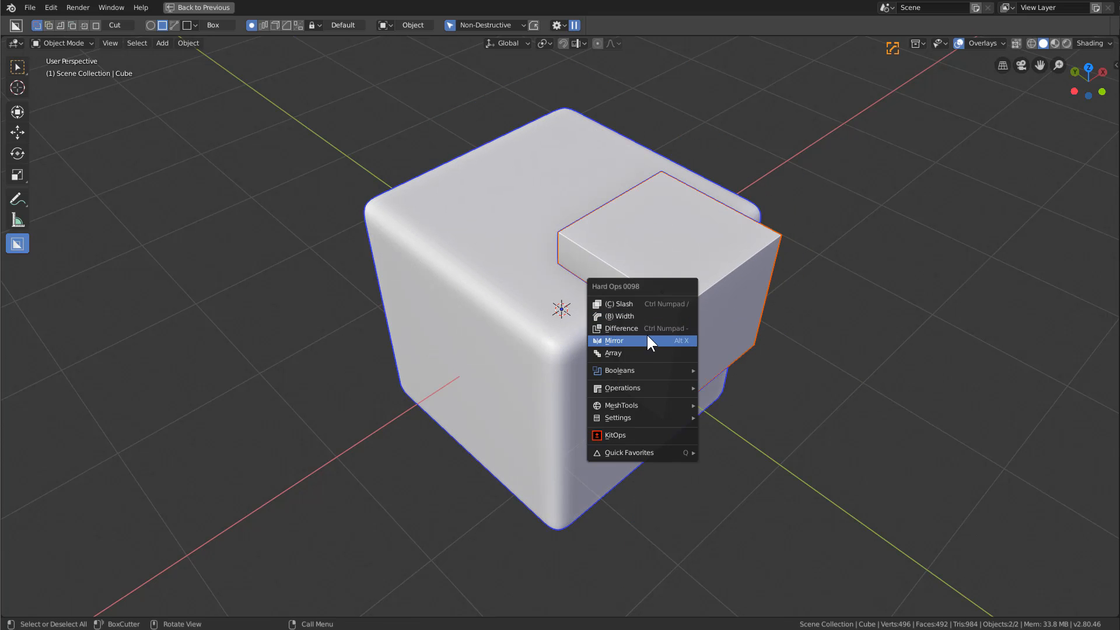
left_click(643, 326)
middle_click_drag(644, 326, 650, 292)
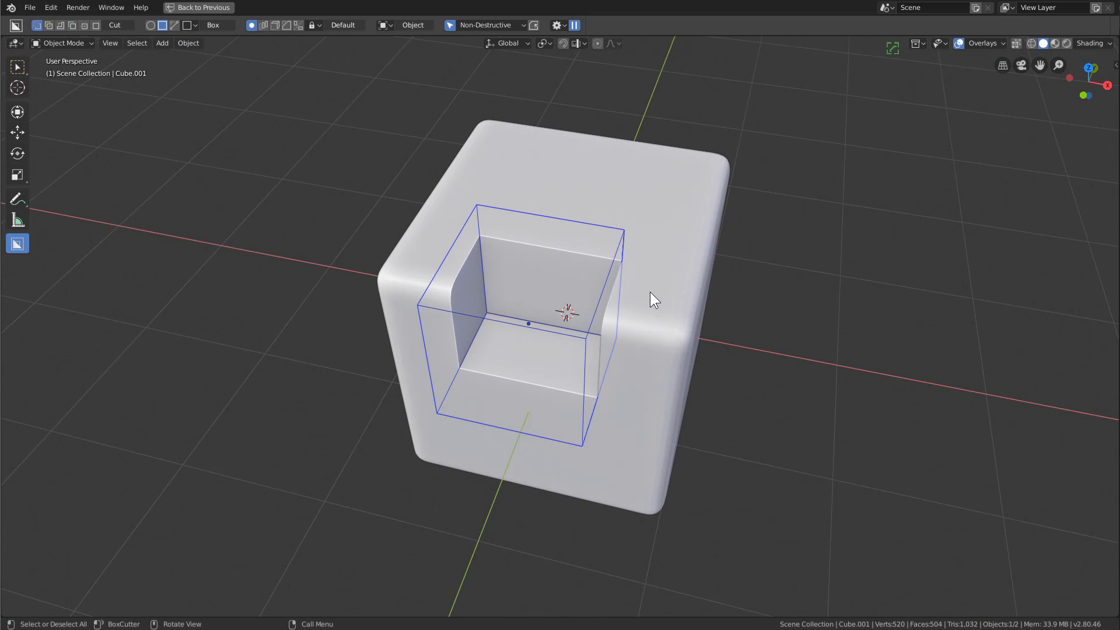
- Move the Boolean cutter cube along the global Z axis to adjust the live cut
left_click(650, 291)
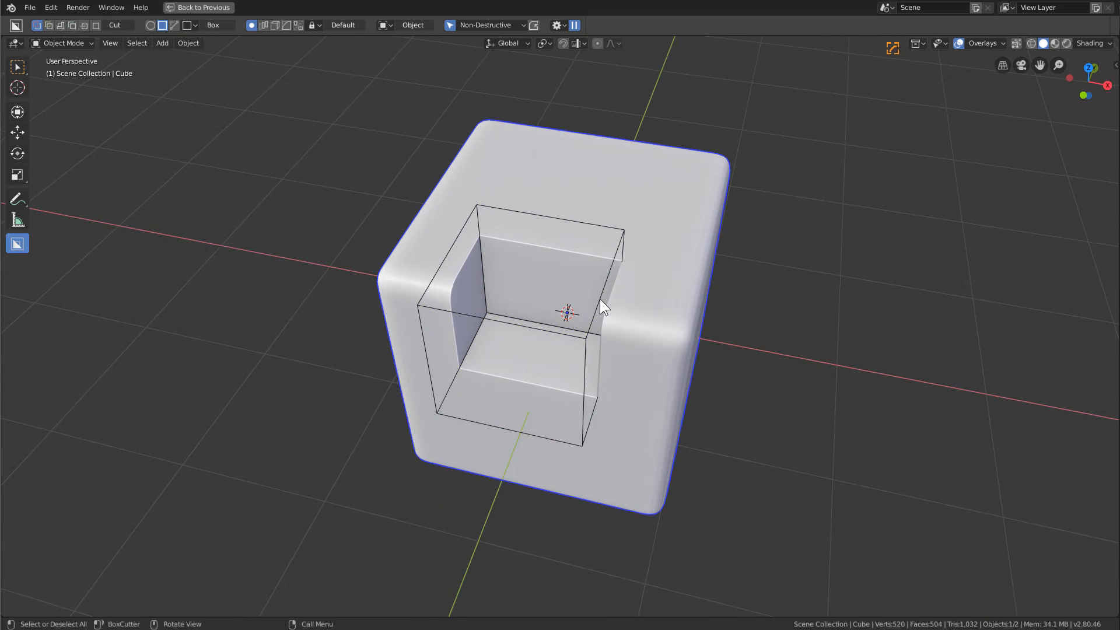
left_click(578, 331)
key("g")
key("z")
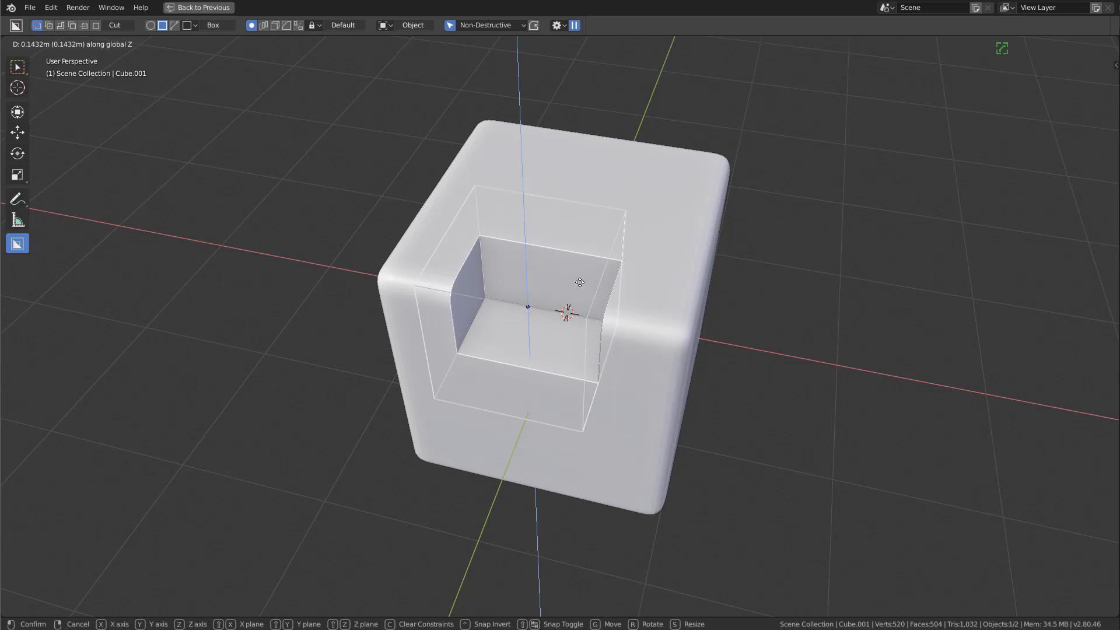
left_click(591, 328)
- Try Hard Ops Smart Apply on the cut cube, expand its operation settings, then undo it
middle_click_drag(591, 328, 753, 268)
left_click(750, 233)
scroll(757, 229, "up", 1)
key("q")
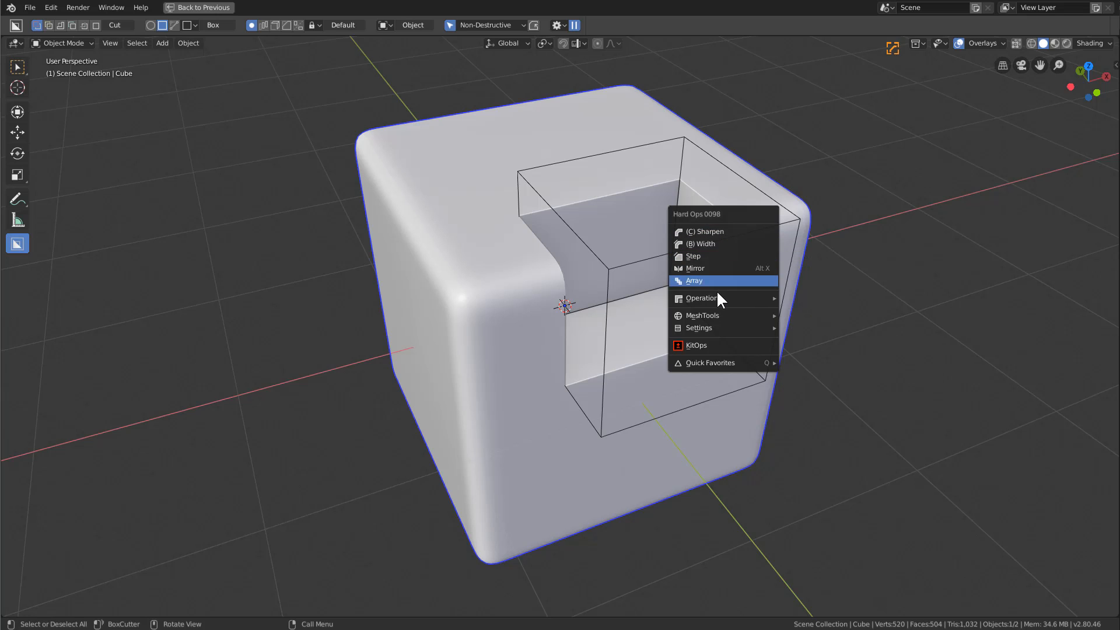
mouse_move(718, 299)
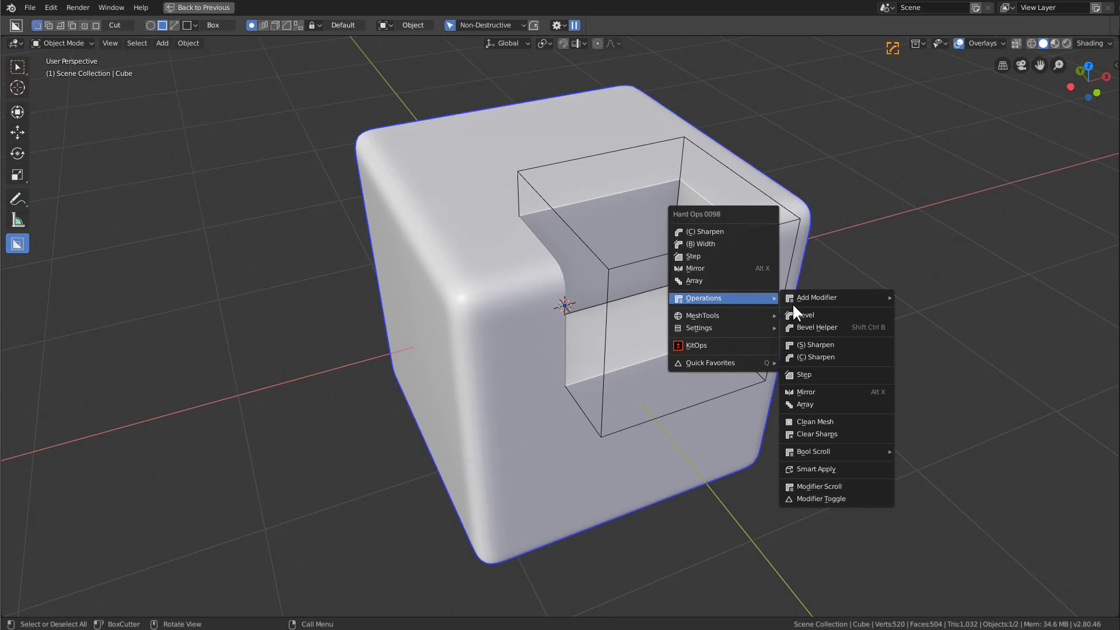
left_click(829, 470)
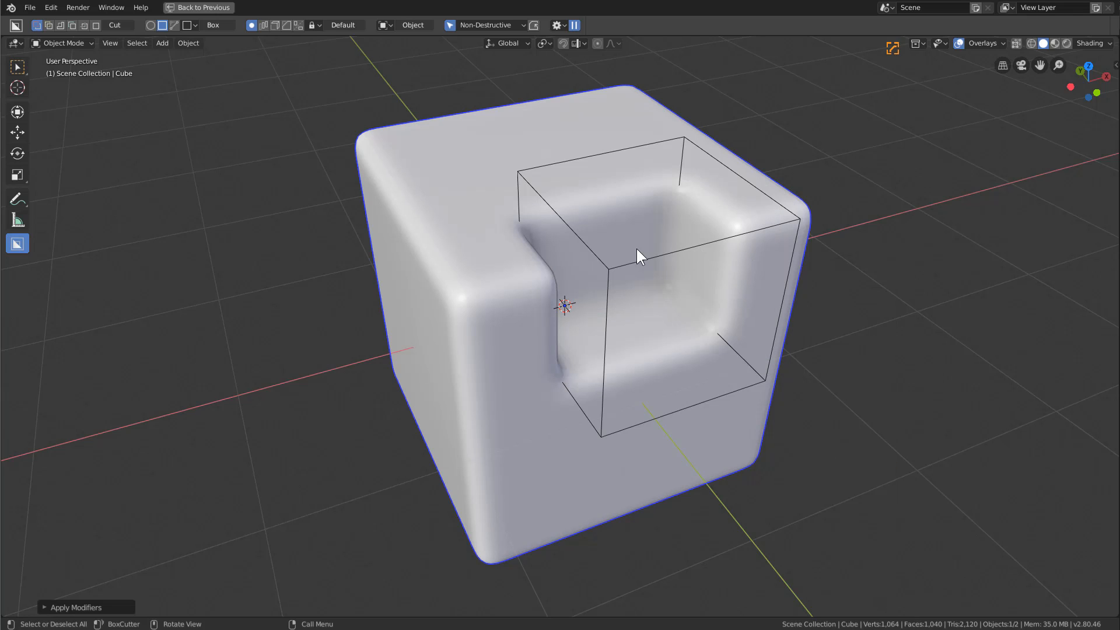
left_click(45, 602)
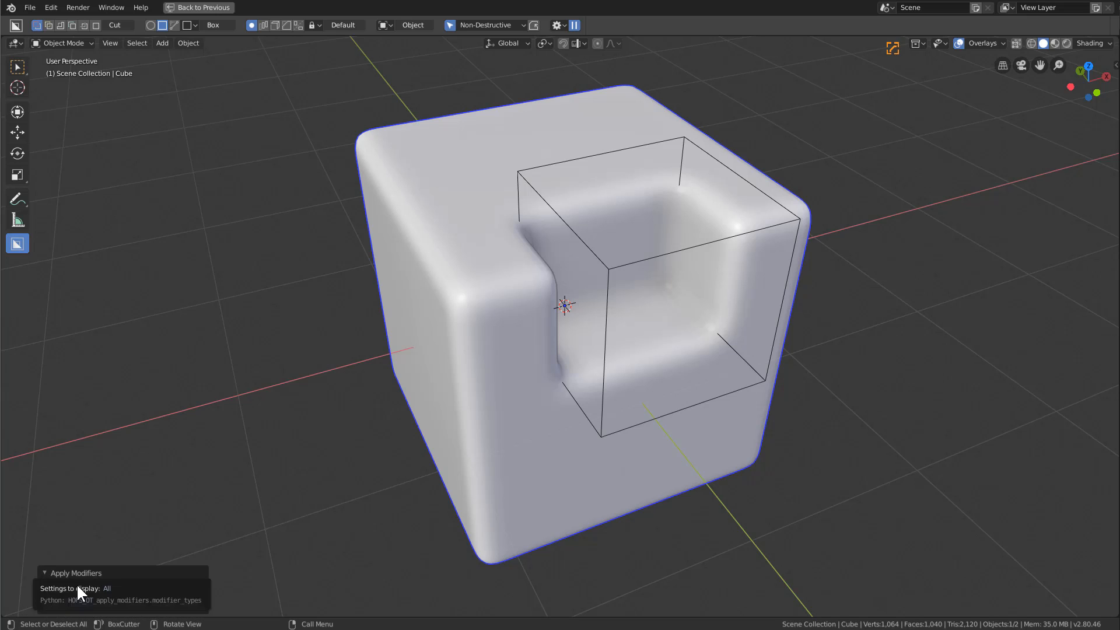
key("ctrl+z")
- Run Hard Ops Apply Modifiers on the cut cube
key("q")
mouse_move(478, 271)
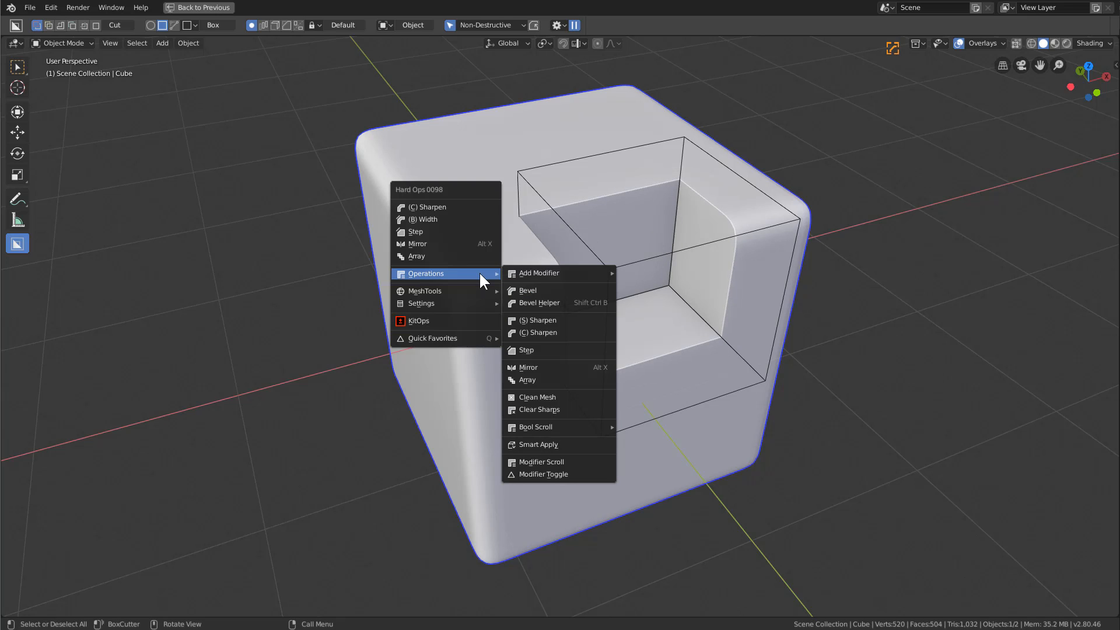
mouse_move(569, 271)
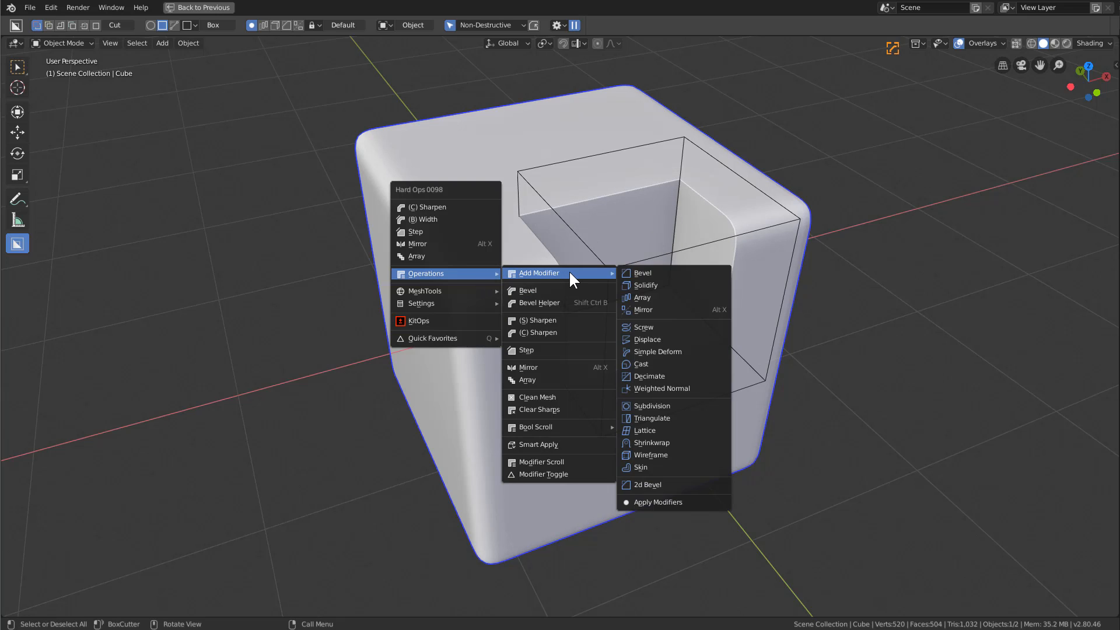
left_click(668, 501)
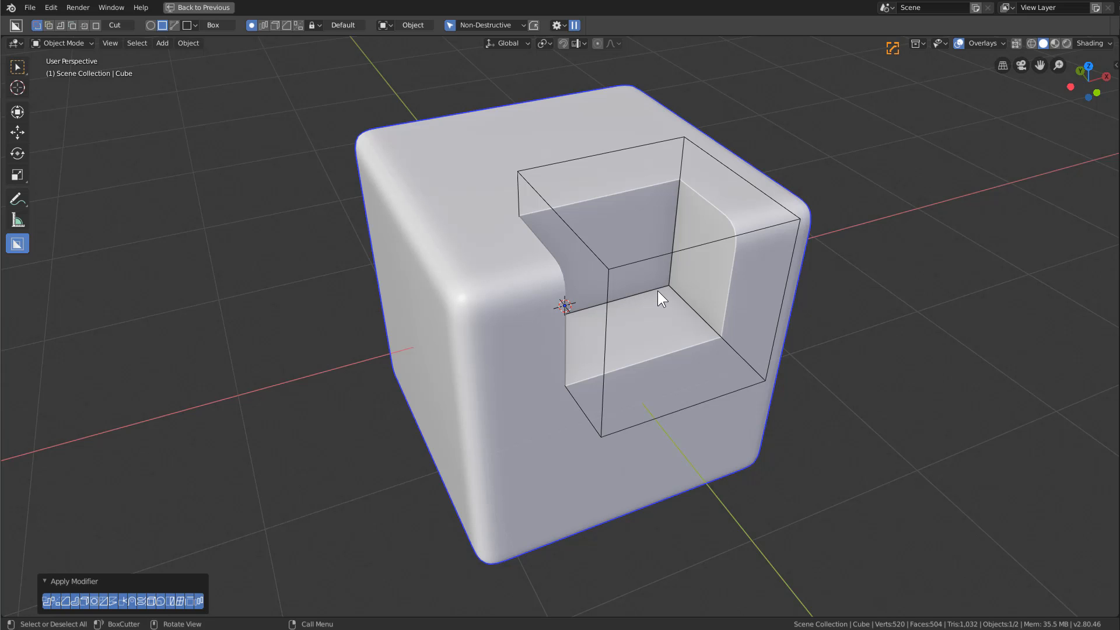
middle_click_drag(657, 291, 527, 342)
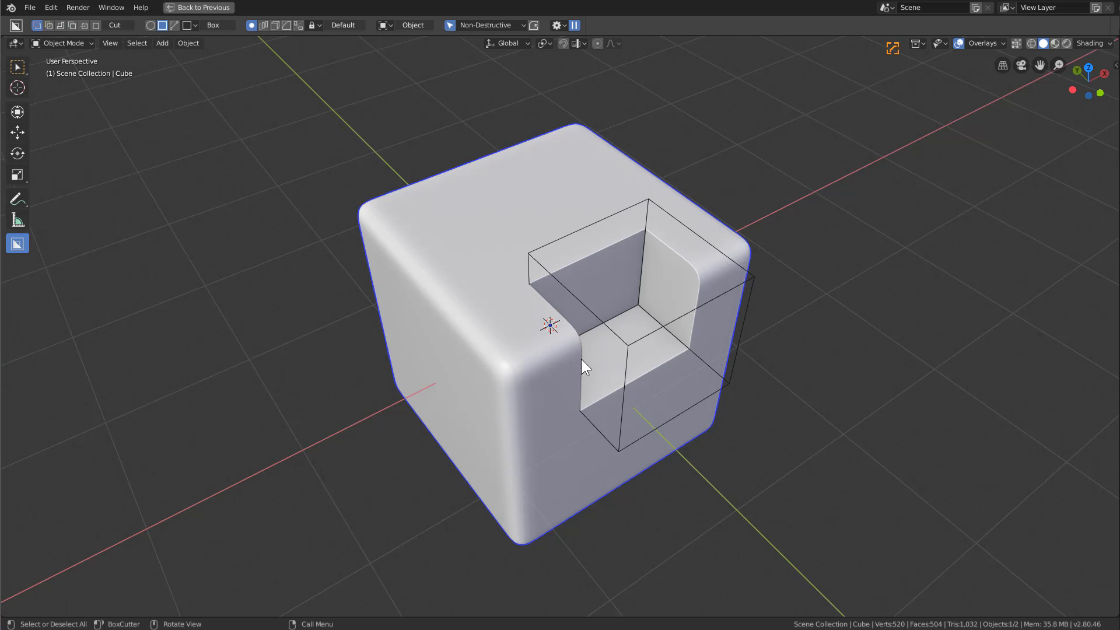
- Open the recent file ND_testpart5.blend and collapse all entries of its modifier stack in the Hard Ops Helper
key("ctrl+shift+o")
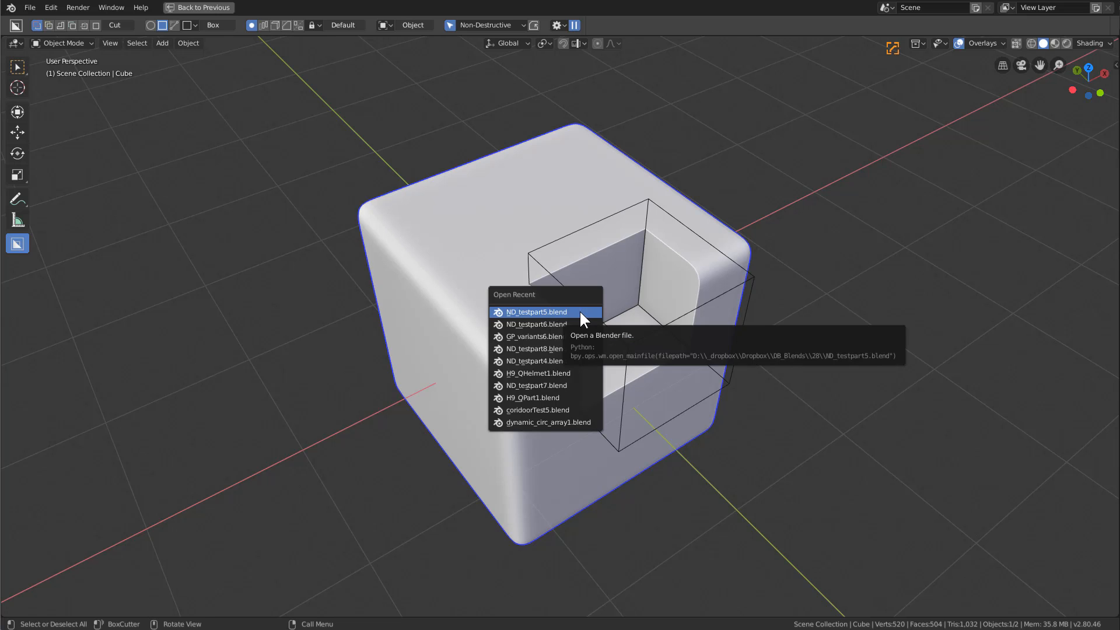
key("Return")
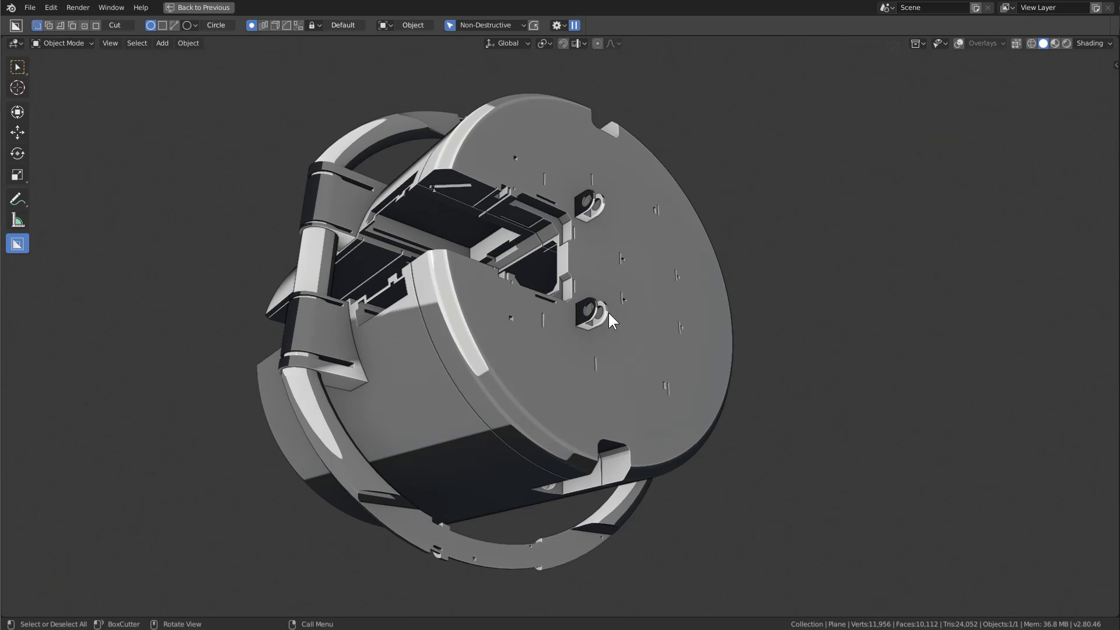
key("ctrl+grave")
left_click(523, 373)
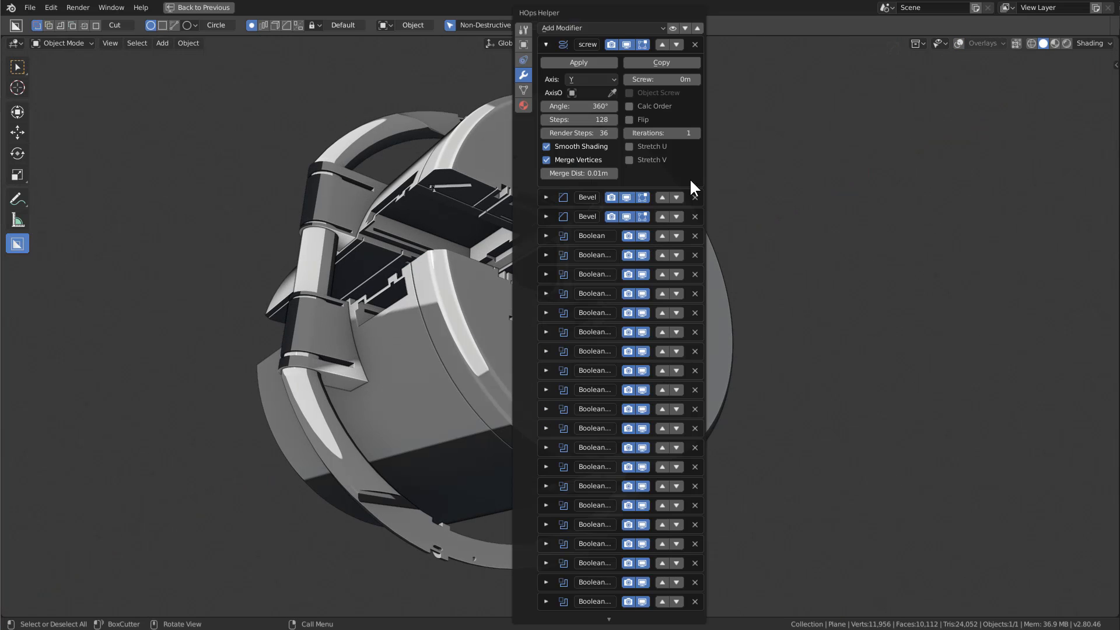
left_click(697, 28)
left_click(600, 28)
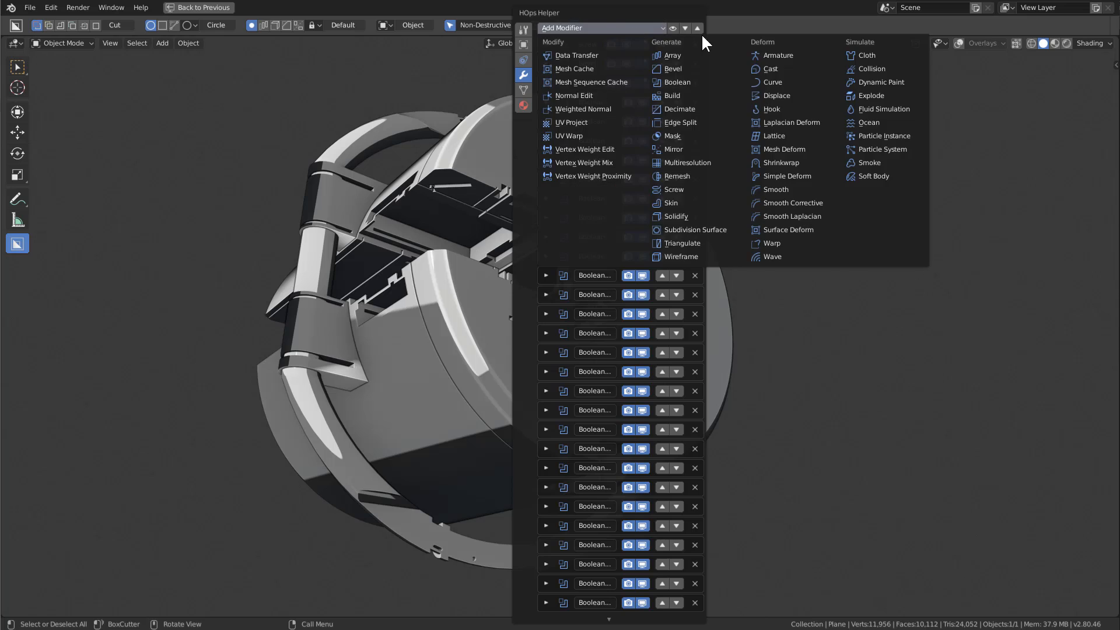
left_click_drag(563, 14, 783, 14)
mouse_move(843, 625)
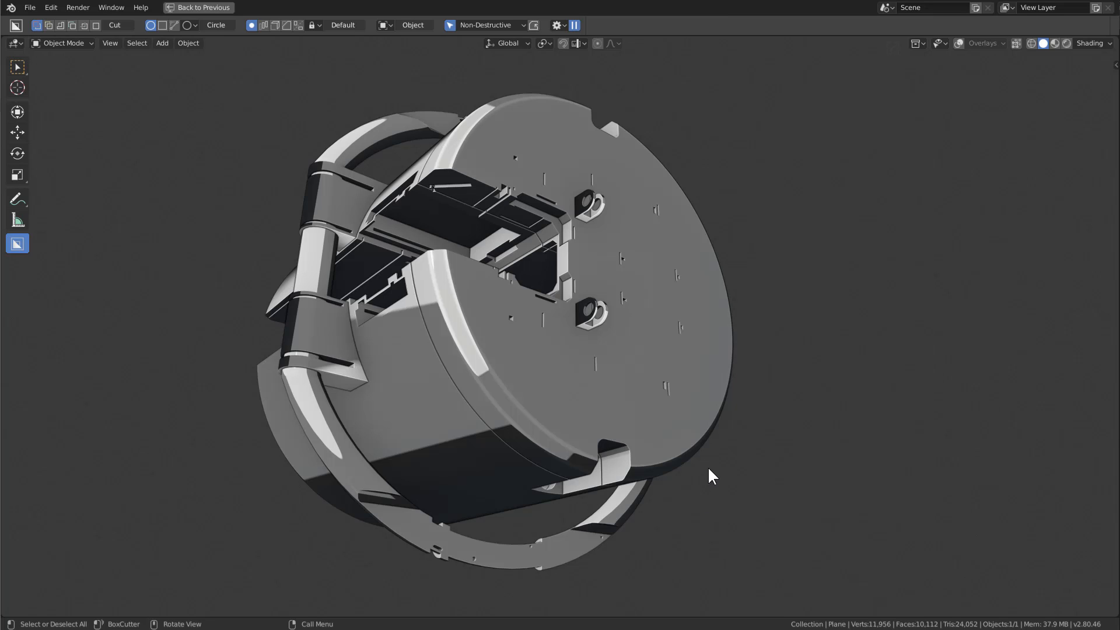
- Examine the round part's bevels in the Bevel Helper and its full modifier stack in the Hard Ops Helper
key("ctrl")
key("ctrl+shift+b")
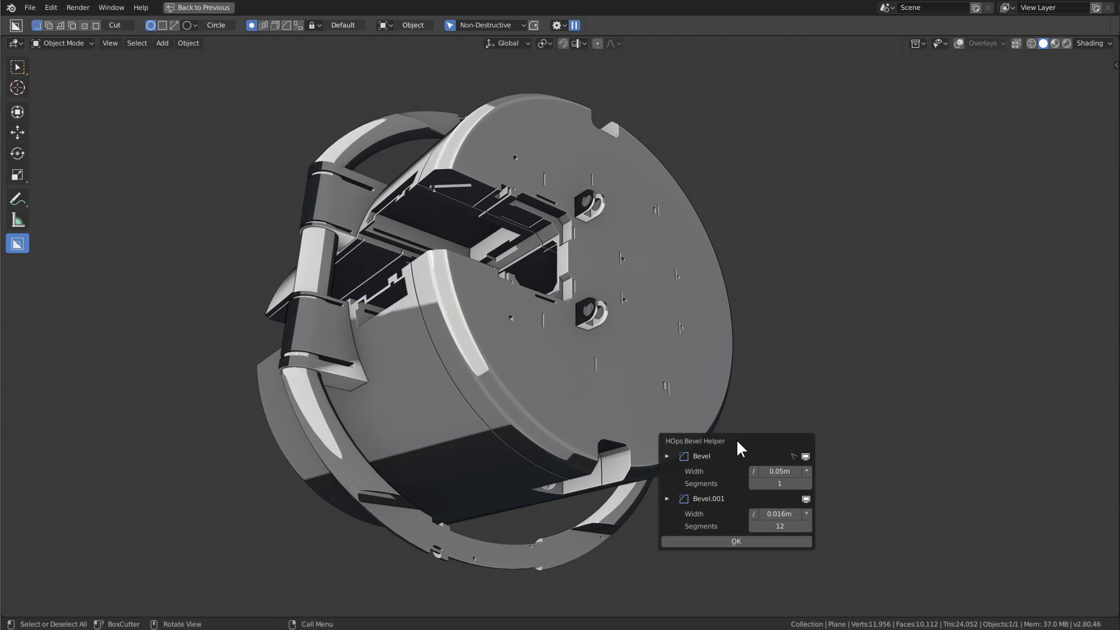
left_click_drag(735, 438, 901, 183)
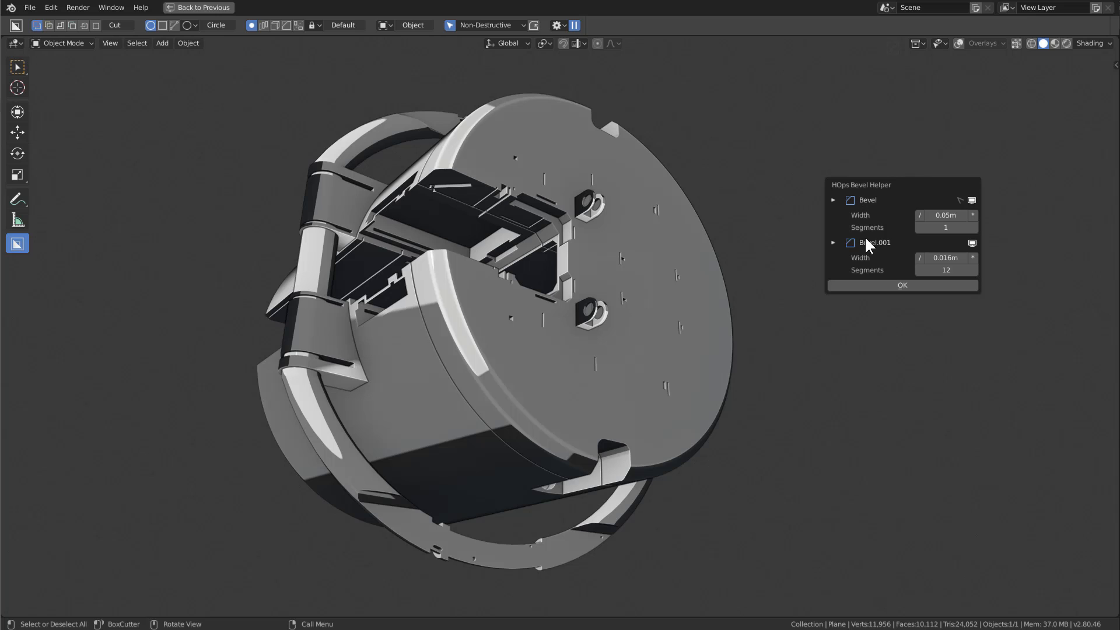
key("ctrl+grave")
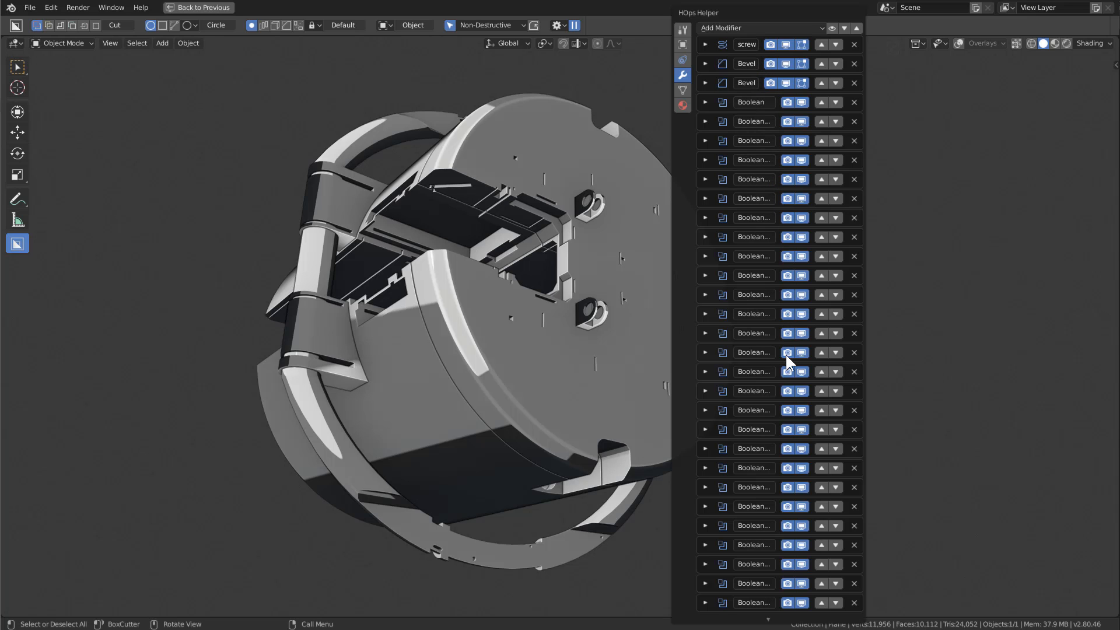
mouse_move(772, 627)
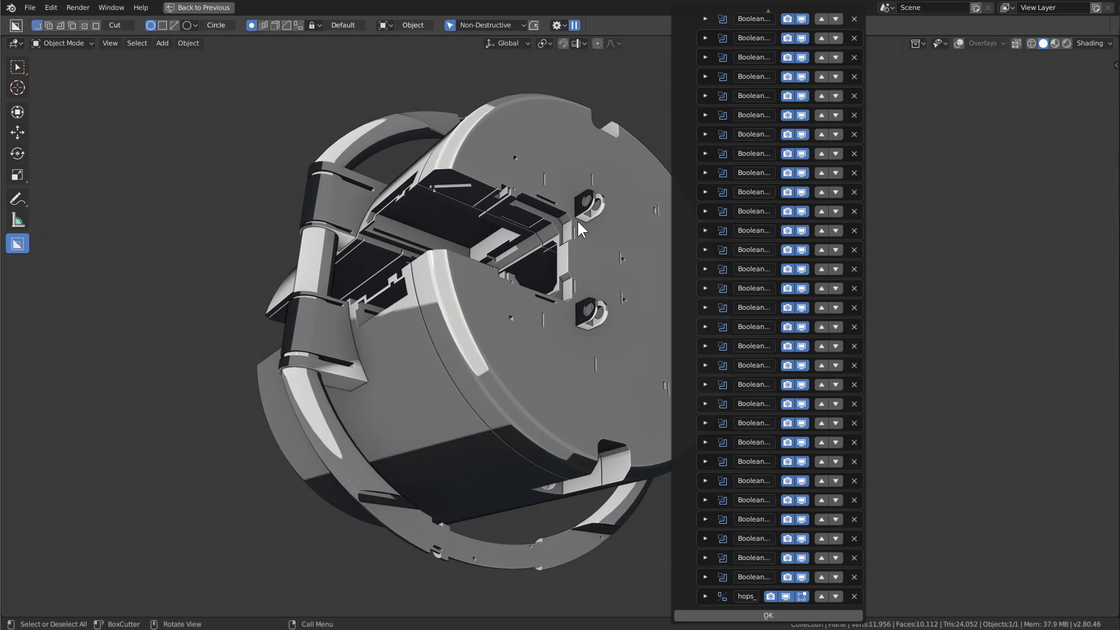
left_click(595, 274)
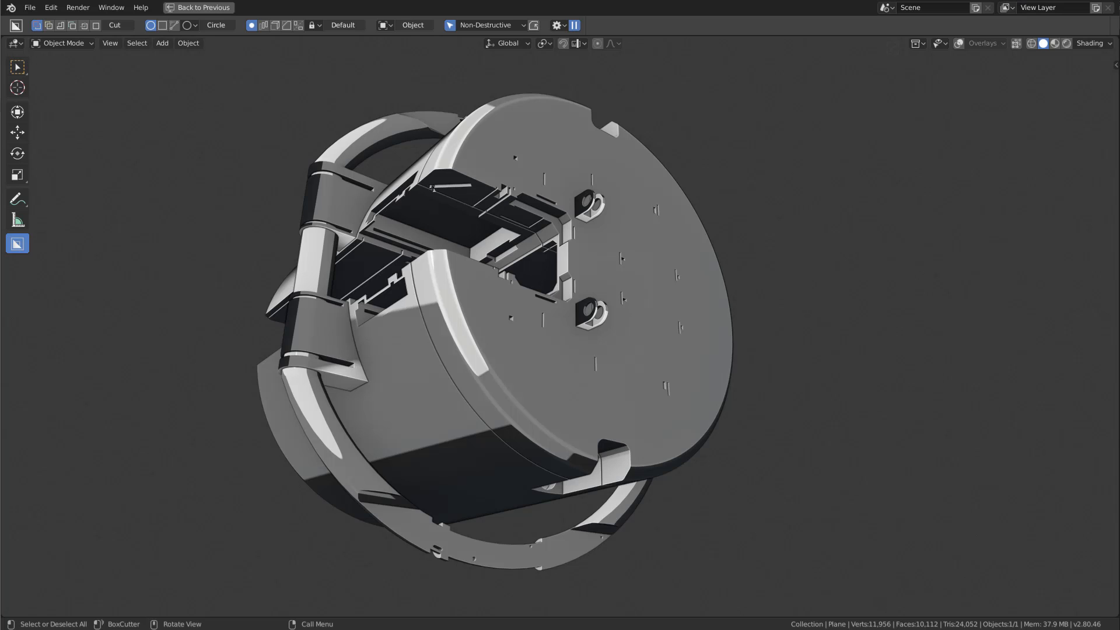
- Adjust the round part's stacked bevels with Hard Ops Bevel, narrowing Bevel.001 to about 0.003 and widening Bevel to about 0.12
key("q")
mouse_move(654, 286)
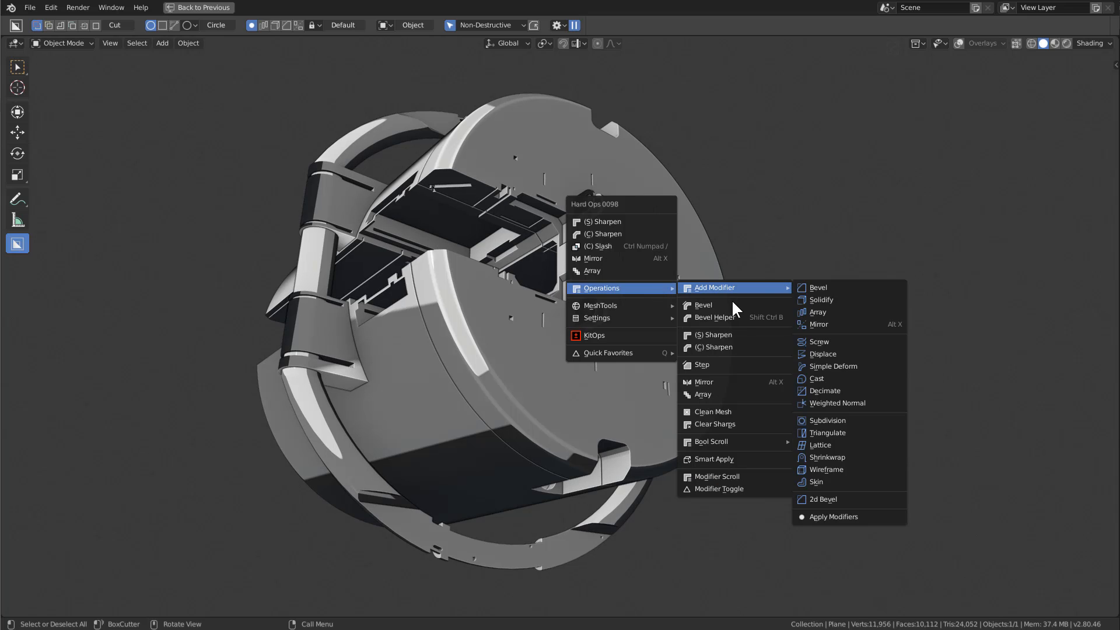
left_click(729, 306)
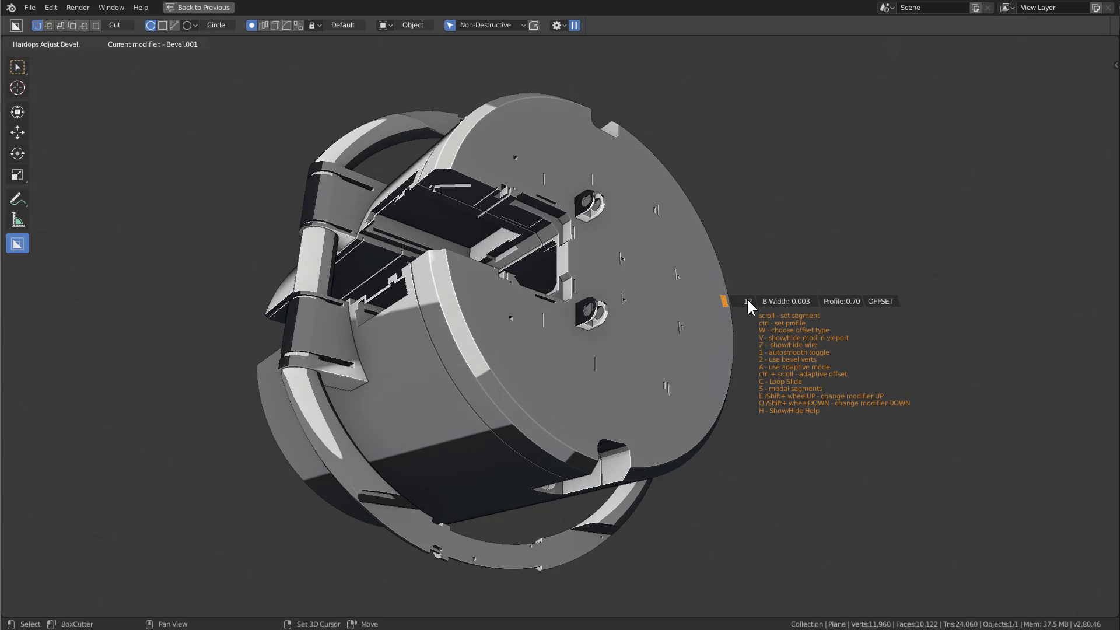
key("q")
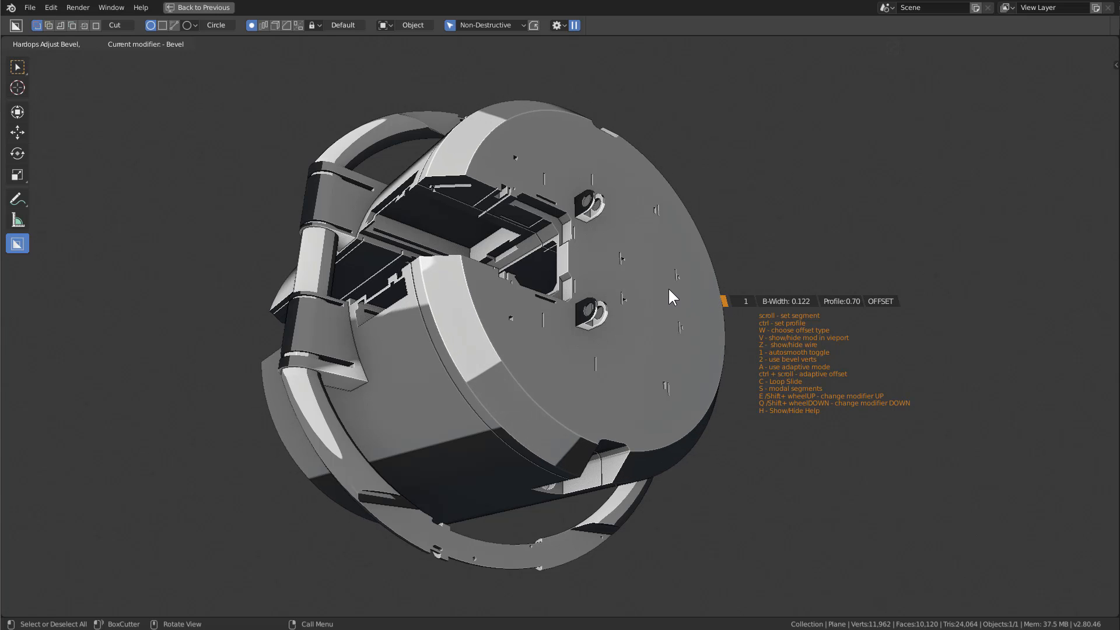
left_click(634, 287)
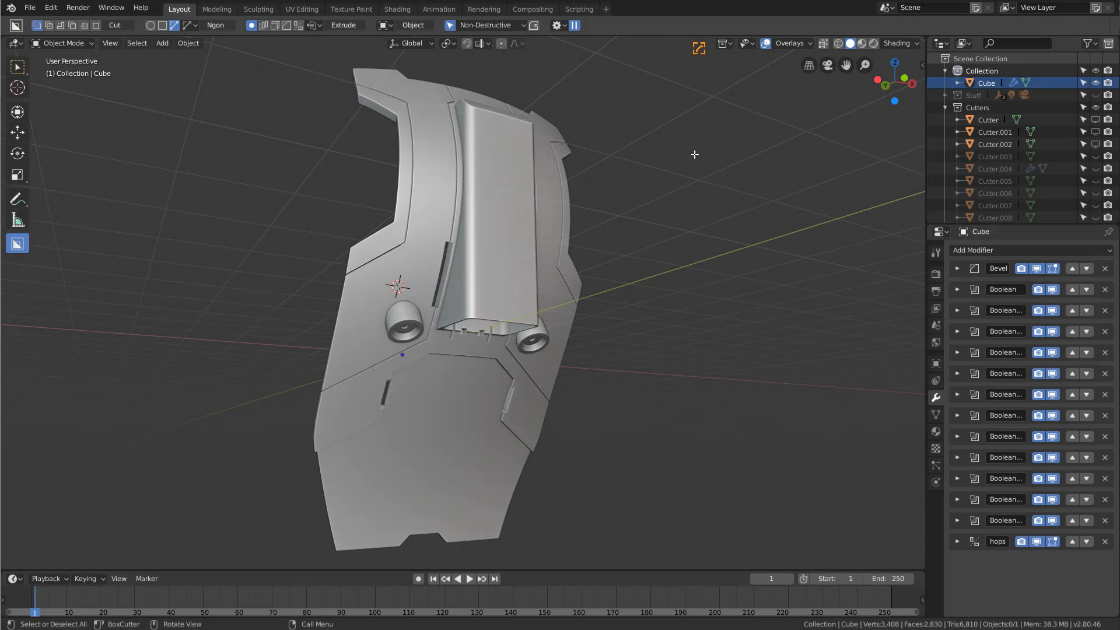
- Add a plane and move it about 6.8 m in the negative global X direction, beside the armor panel
middle_click_drag(633, 175, 585, 253)
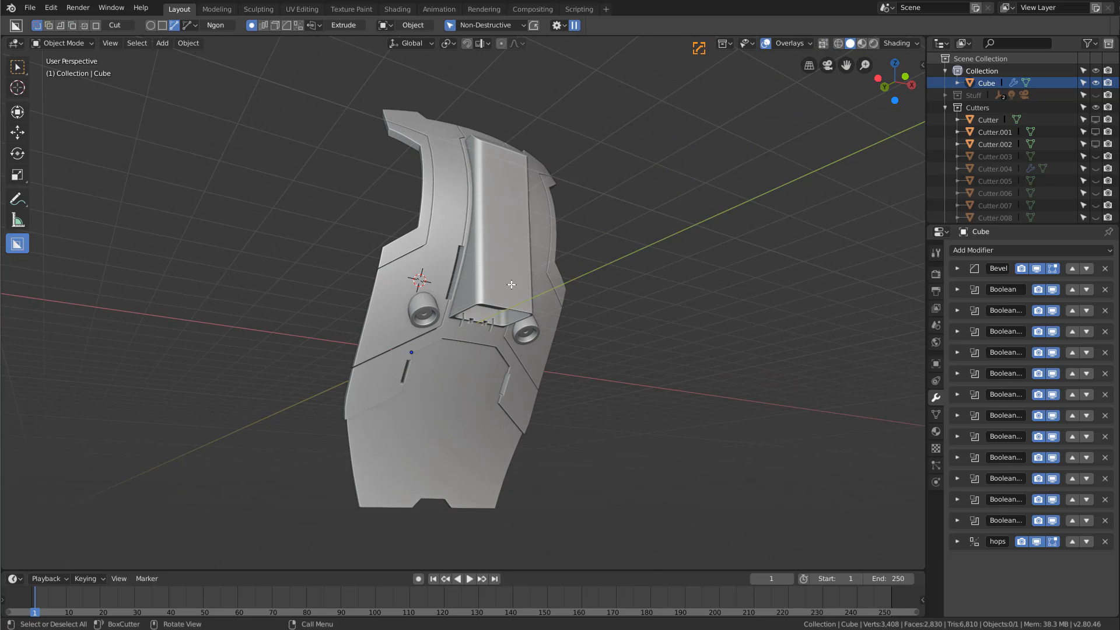
middle_click_drag(513, 275, 496, 291)
key("shift+a")
mouse_move(496, 291)
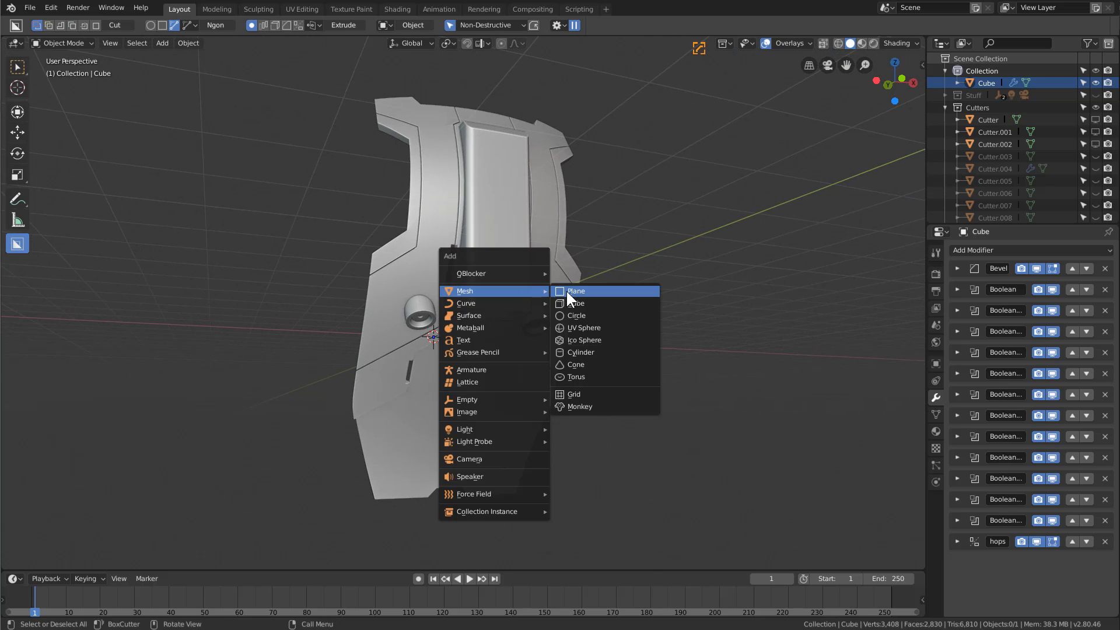
left_click(569, 291)
key("g")
key("x")
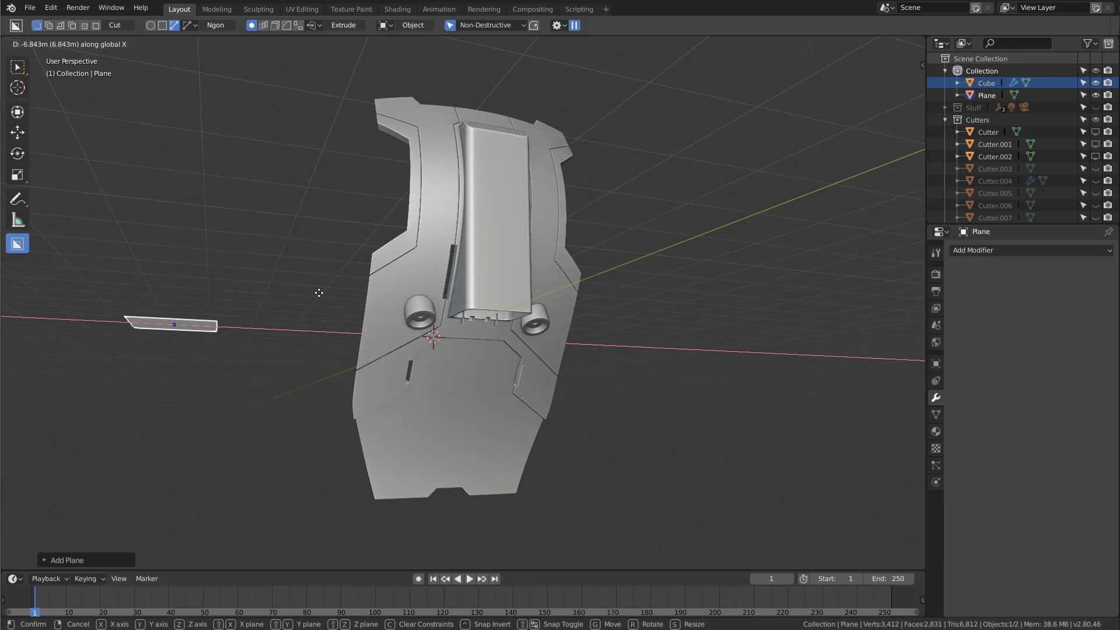
left_click(317, 292)
- Stand the plane upright with a 90° rotation about X and scale it into a tall rectangle
type("rx90")
key("Return")
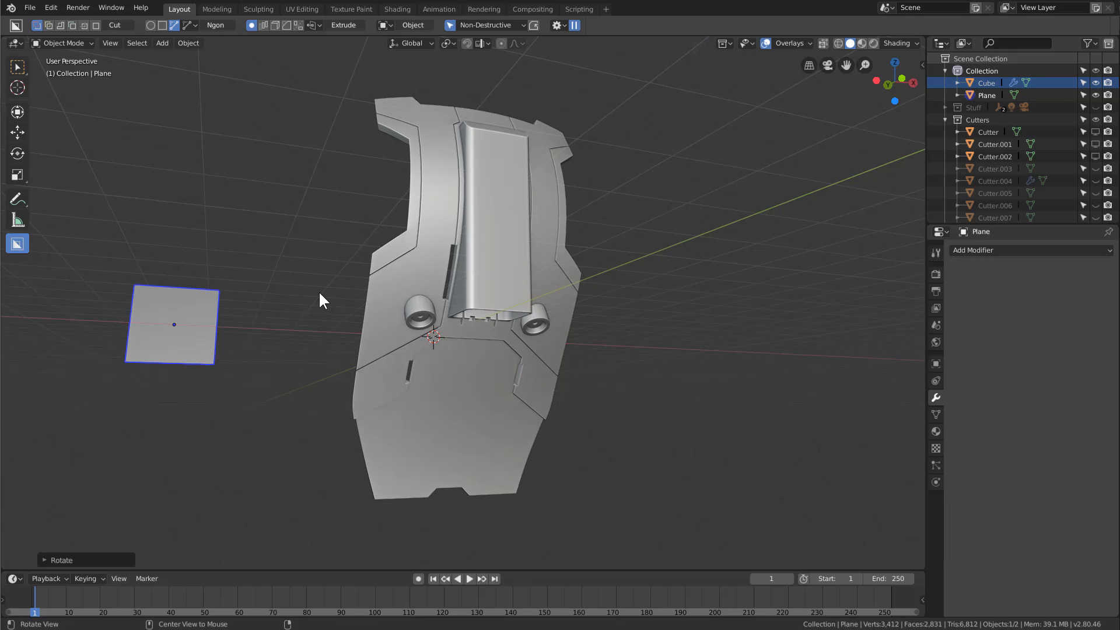
key("alt+r")
type("rx90")
key("Return")
middle_click_drag(320, 289, 488, 298)
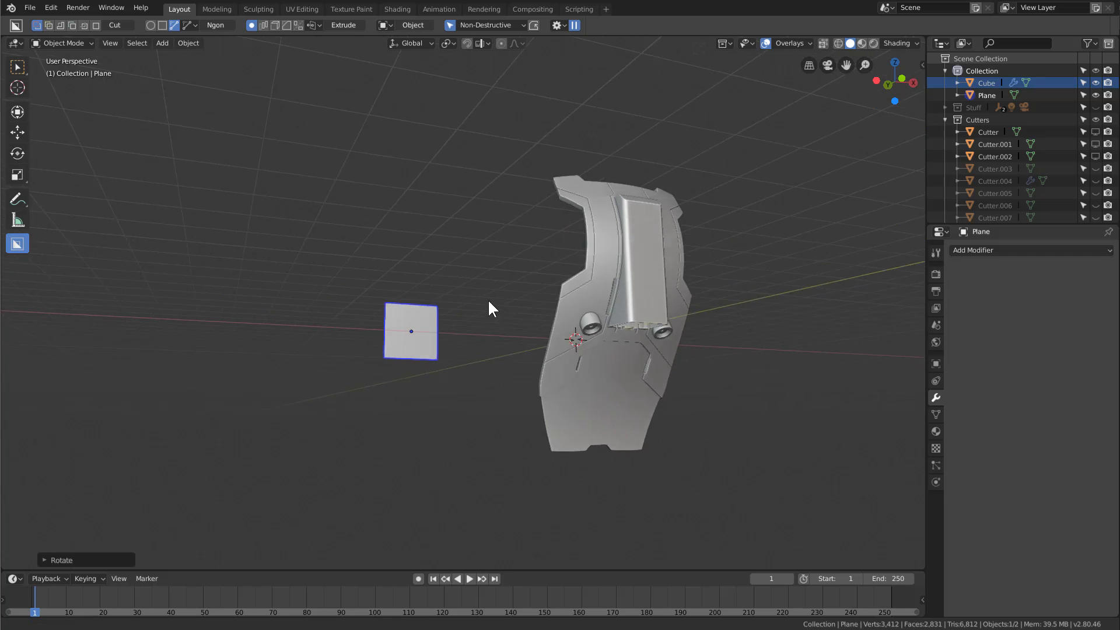
key("s")
key("z")
left_click(505, 298)
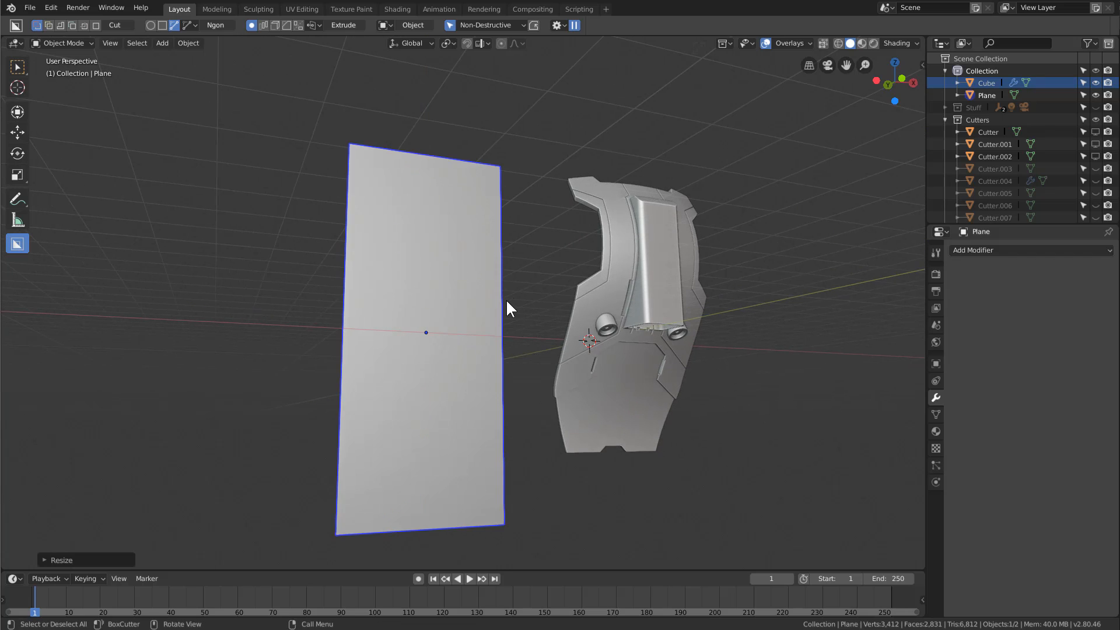
- Subdivide the plane in Edit Mode with 13 evenly spaced horizontal loop cuts and one centered vertical loop cut
key("Tab")
key("ctrl+r")
scroll(491, 320, "up", 7)
scroll(491, 320, "up", 5)
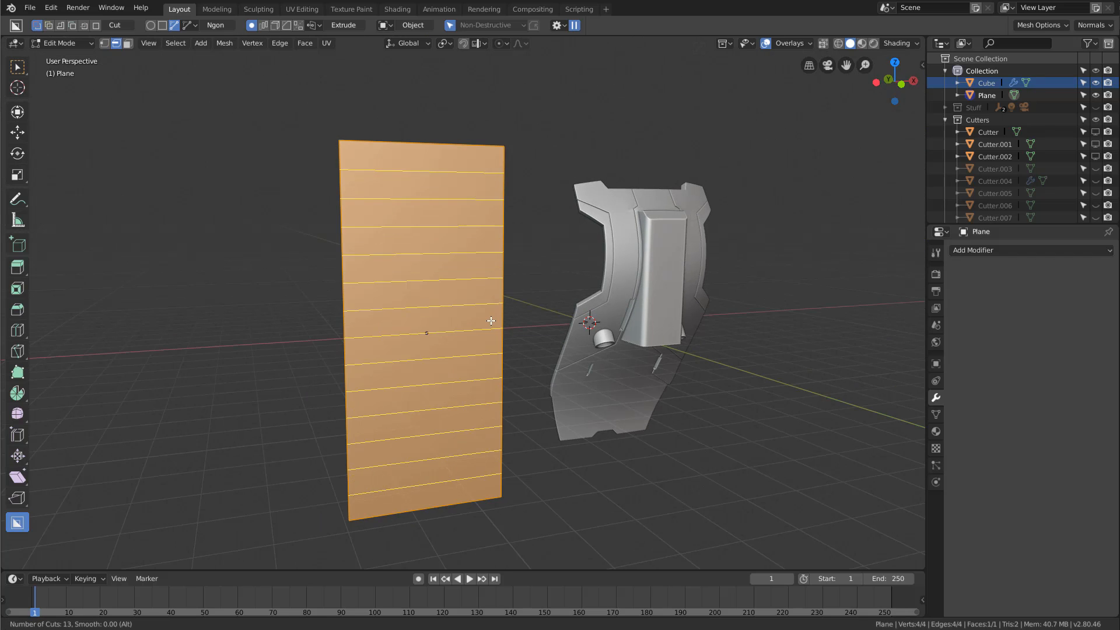
left_click(491, 320)
right_click(491, 320)
key("ctrl+r")
left_click(400, 175)
right_click(399, 175)
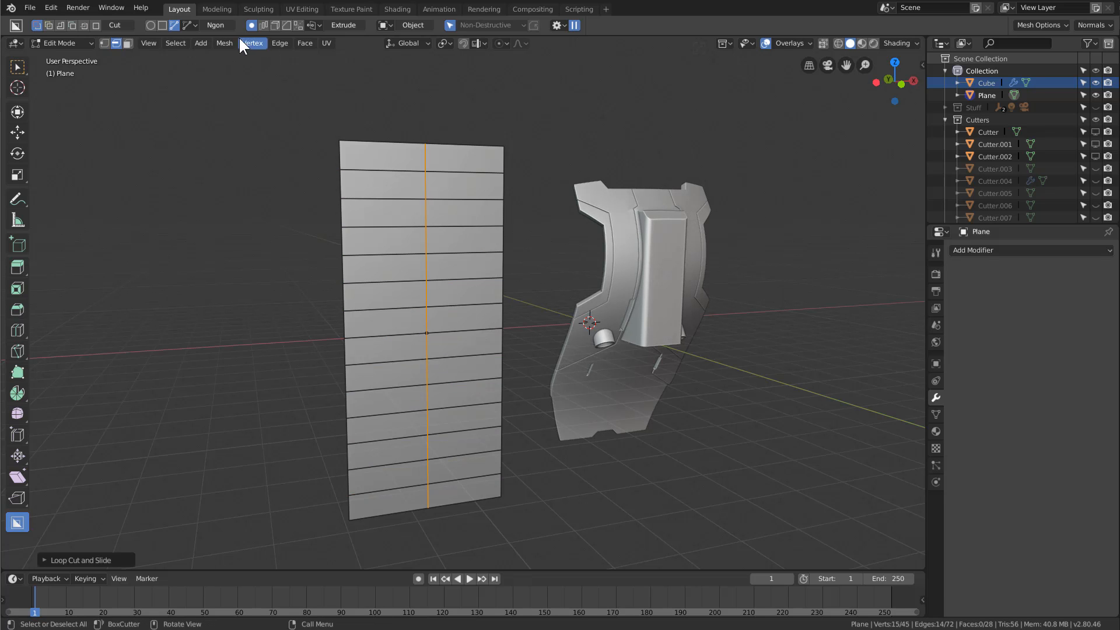
- Try bending the plane along its vertical center loop with Bezier Mesh Shaper, reshaping the curve's handles in side view
mouse_move(540, 224)
middle_mouse_down()
mouse_move(508, 230)
mouse_move(527, 234)
middle_mouse_up()
right_click(528, 234)
mouse_move(516, 300)
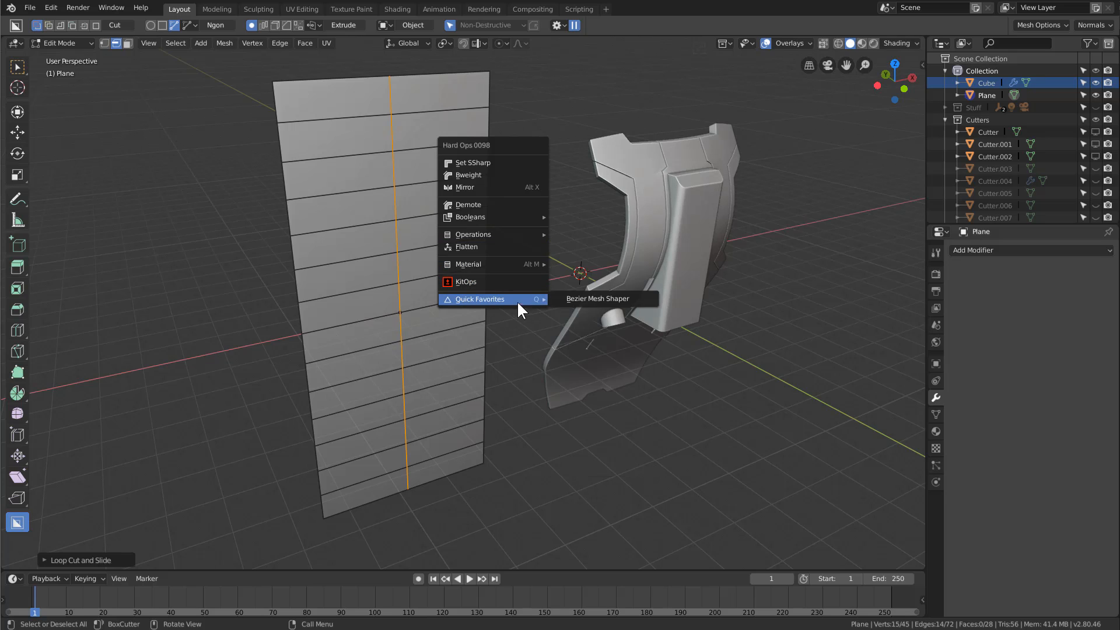
left_click(576, 301)
middle_click_drag(475, 292, 463, 239)
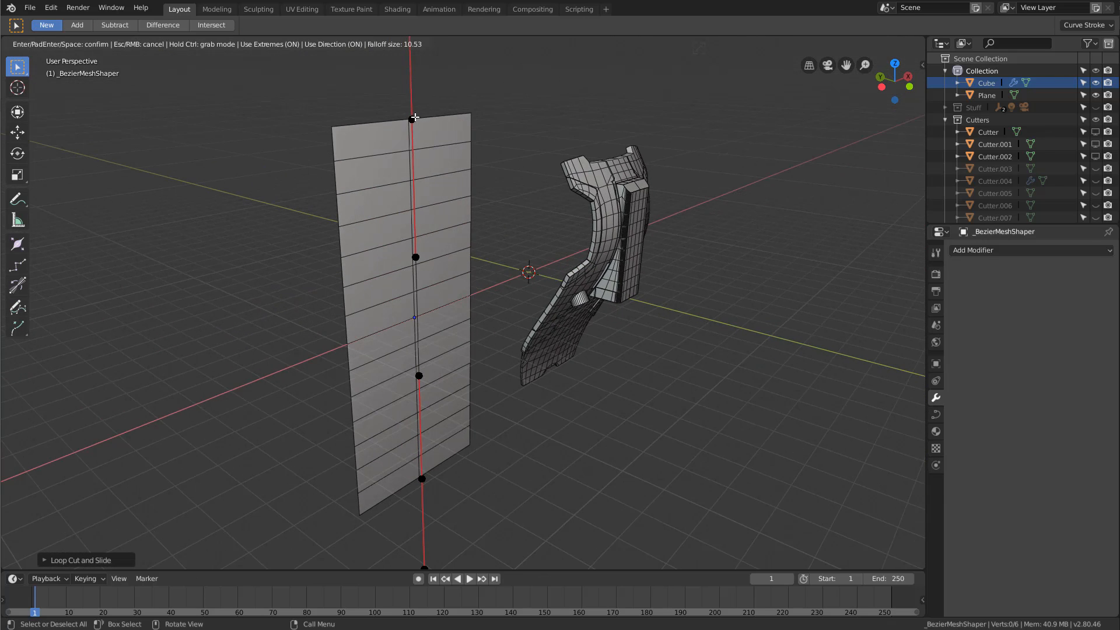
middle_click_drag(620, 237, 584, 199)
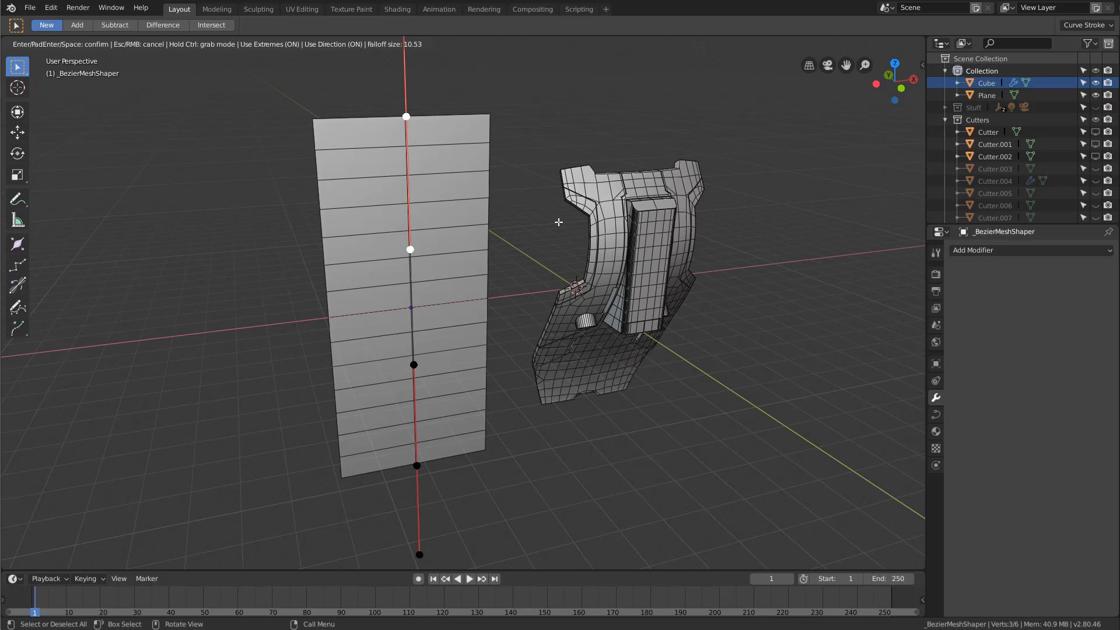
middle_click_drag(397, 242, 482, 232)
key("KP_1")
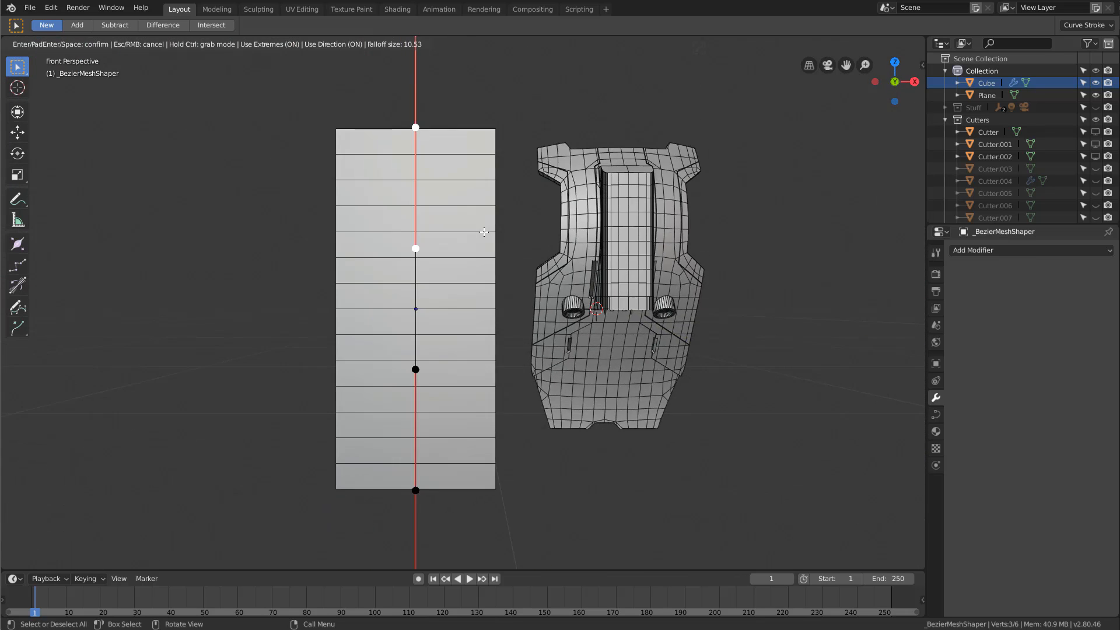
key("KP_3")
left_click_drag(488, 254, 444, 265)
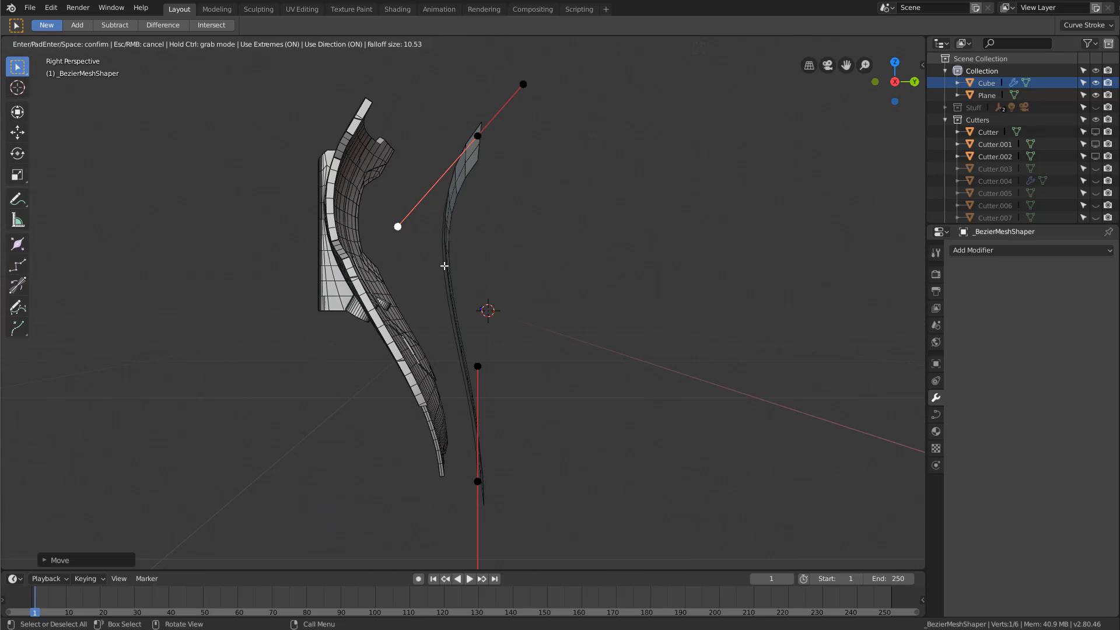
left_click_drag(490, 364, 442, 325)
left_click_drag(457, 134, 442, 93)
key("KP_1")
middle_click_drag(427, 167, 443, 195)
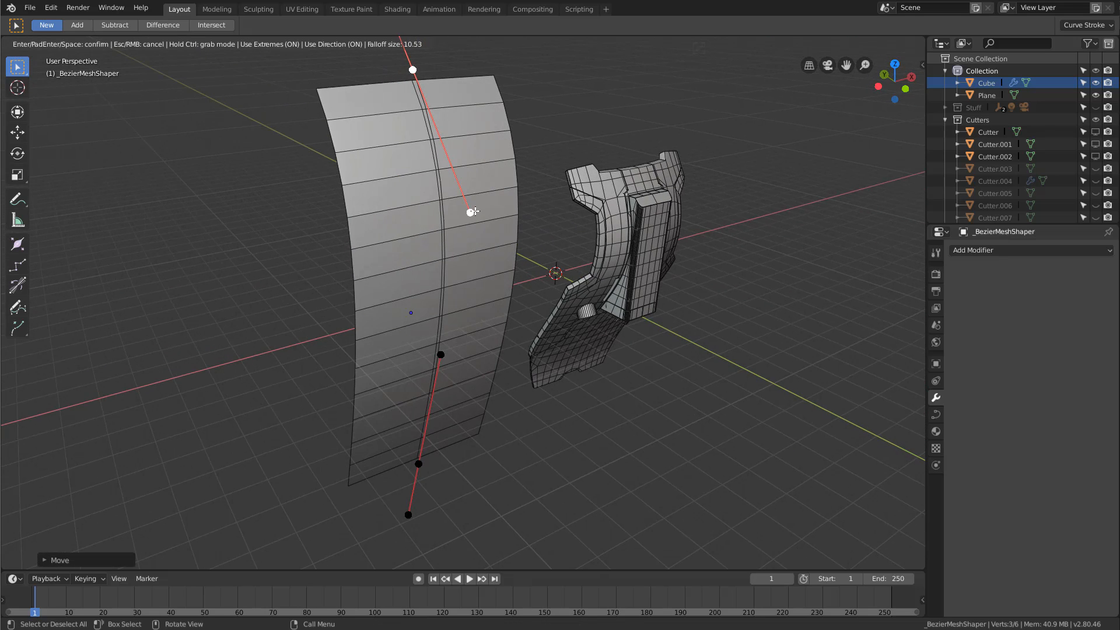
- Try moving the curve's upper inner handle along the global Y axis, then cancel the Bezier Mesh Shaper
key("g")
key("y")
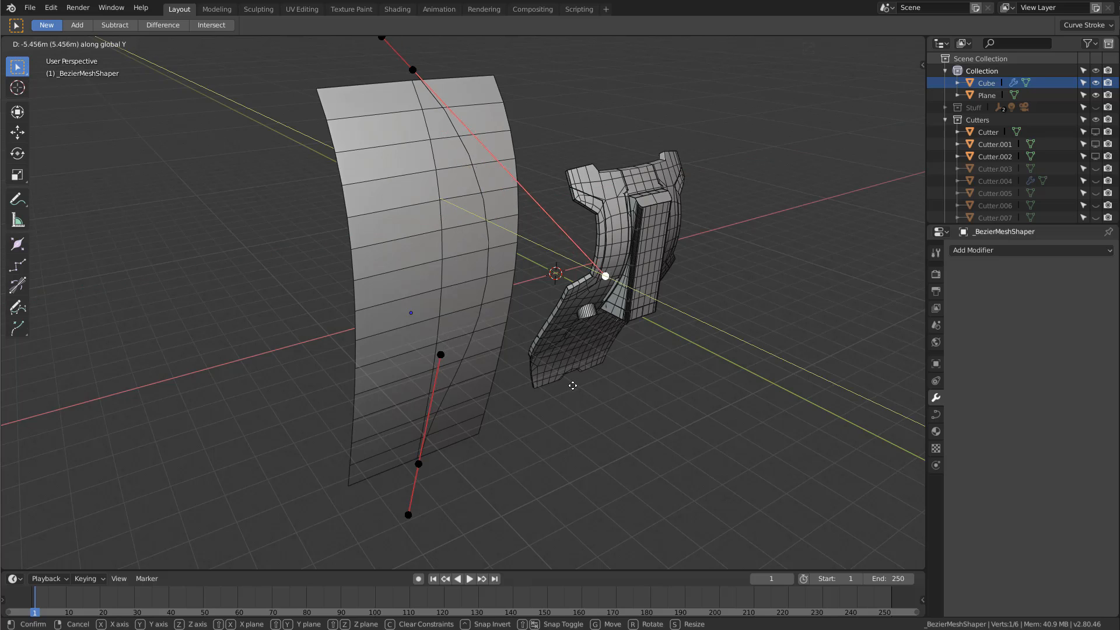
left_click(548, 345)
key("Tab")
middle_click_drag(505, 305, 447, 262)
key("Tab")
key("Tab")
key("Tab")
key("Escape")
- Bend the plane into an S-curve with Bezier Mesh Shaper by pulling out the upper inner handle, and return to Object Mode
key("q")
left_click(482, 262)
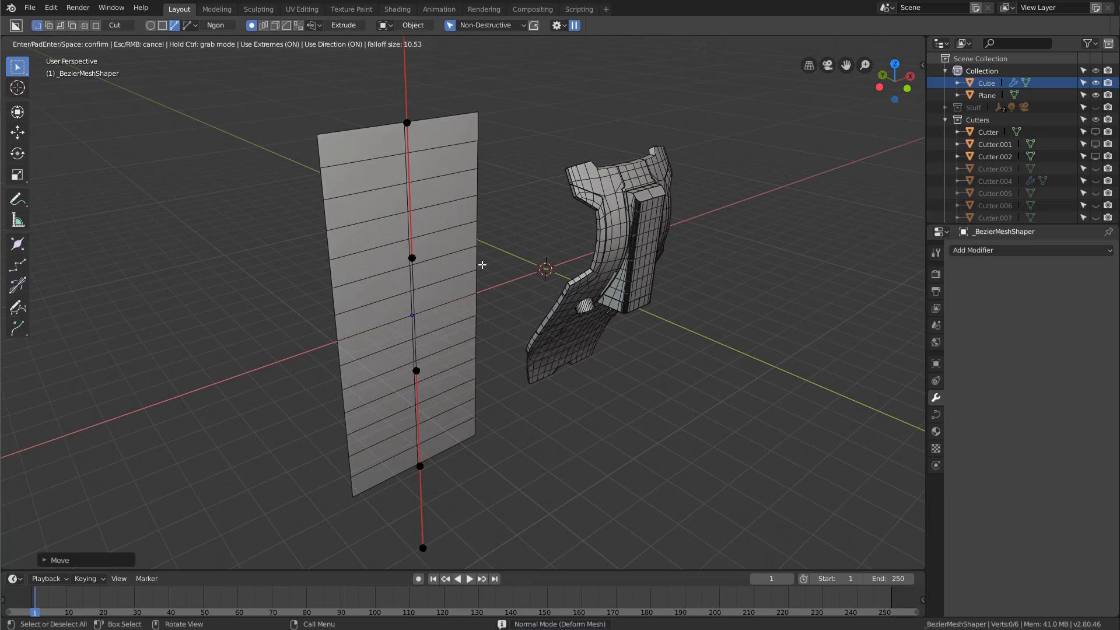
left_click_drag(412, 255, 510, 303)
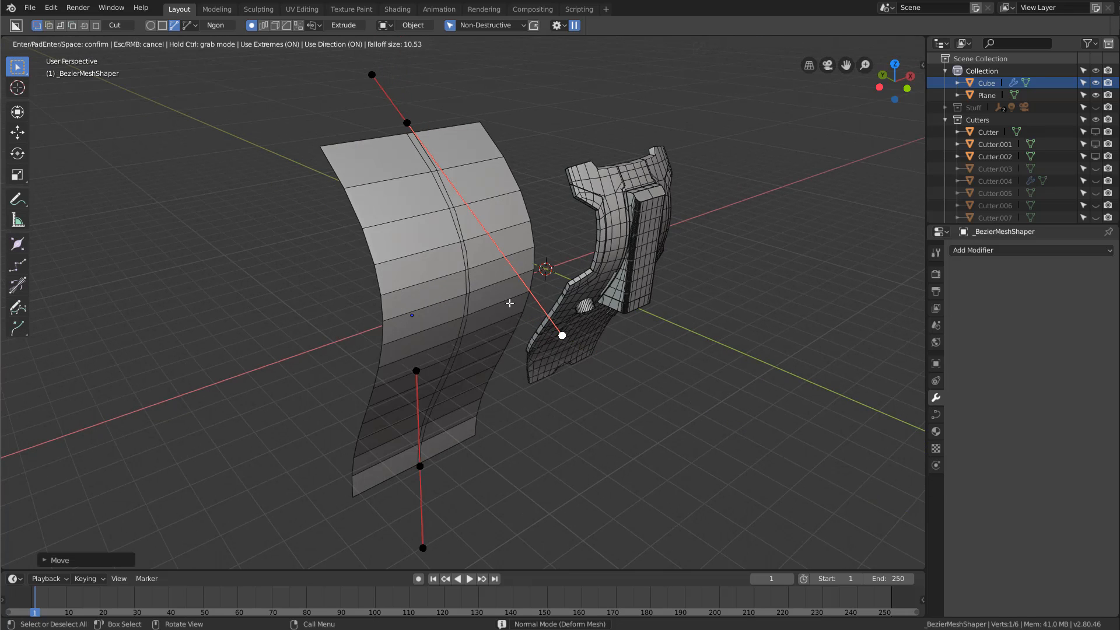
key("space")
middle_click_drag(478, 272, 365, 215)
key("Tab")
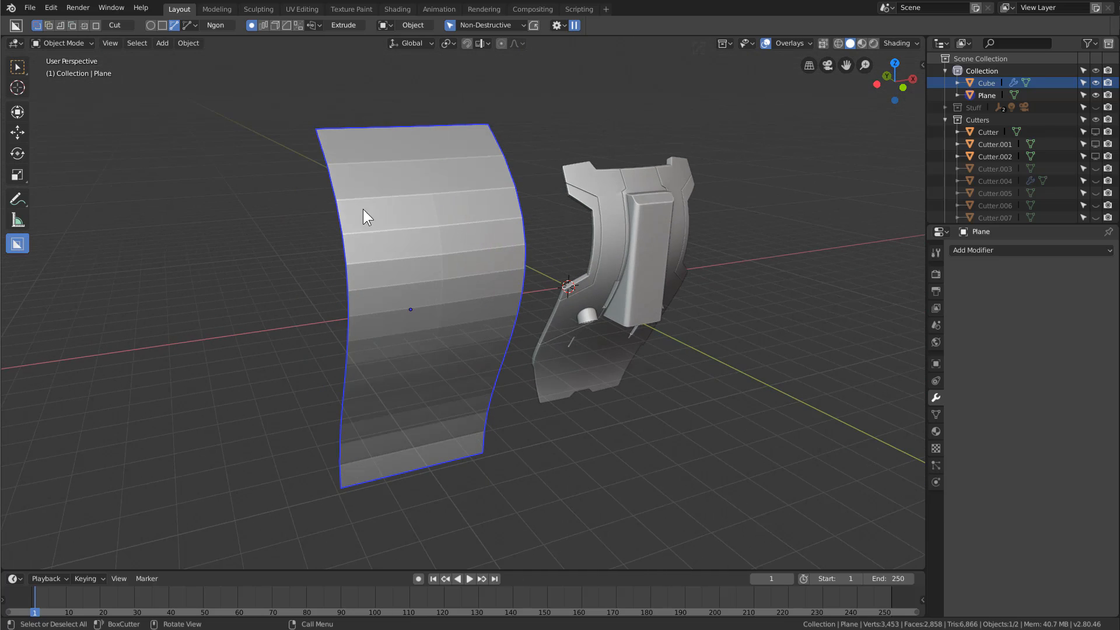
- Smooth the curved plane's shading with Hard Ops (S) Sharpen
middle_click_drag(407, 280, 411, 108)
key("q")
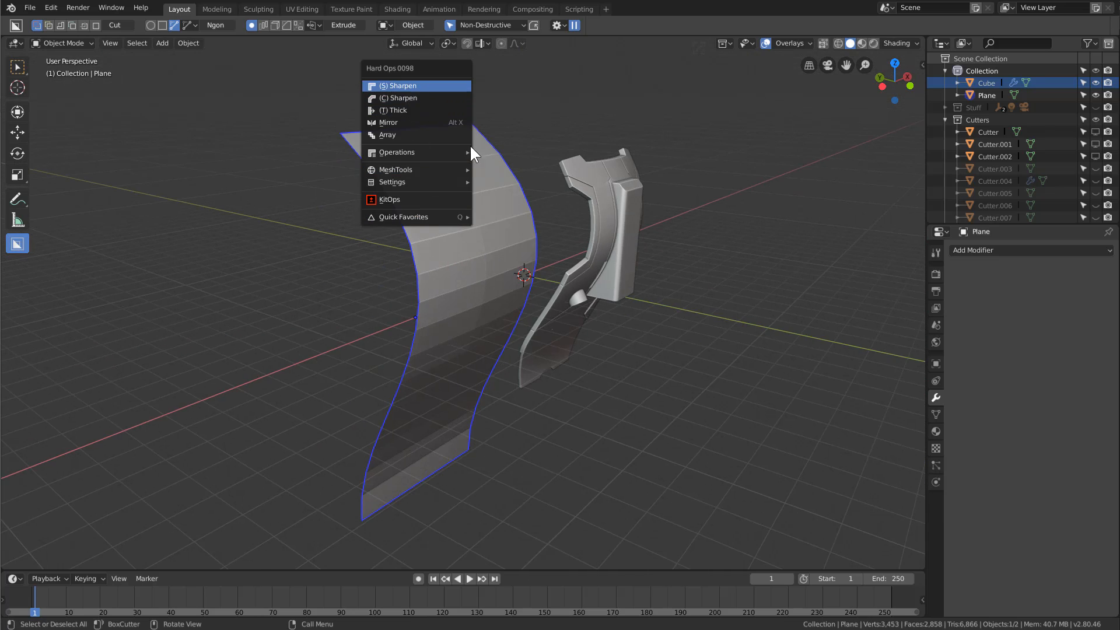
key("s")
middle_click_drag(471, 145, 483, 261)
key("q")
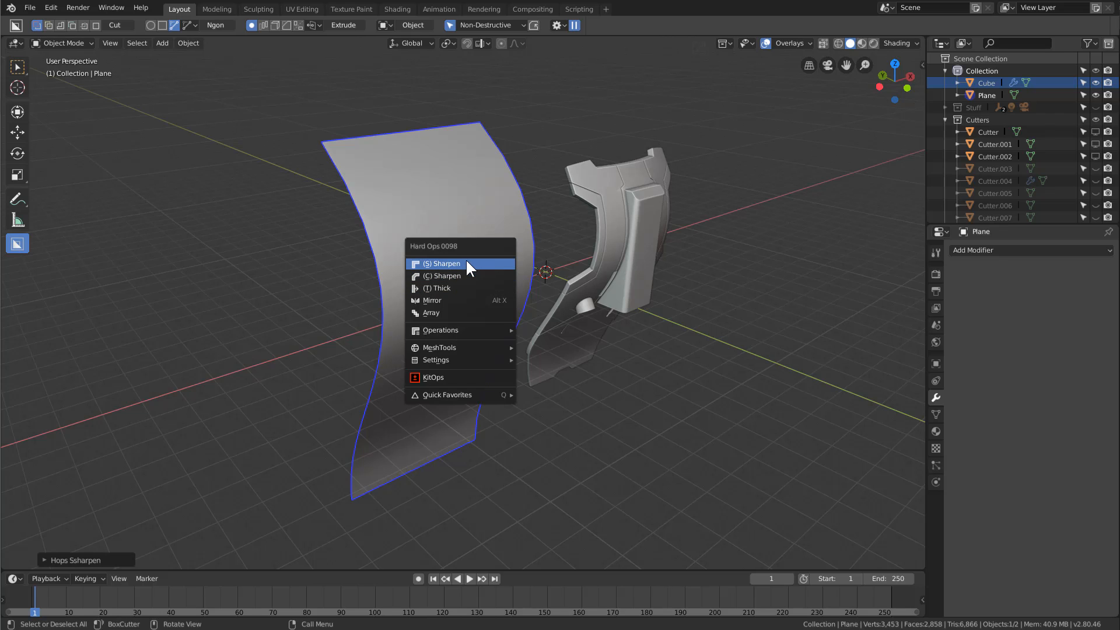
left_click(453, 264)
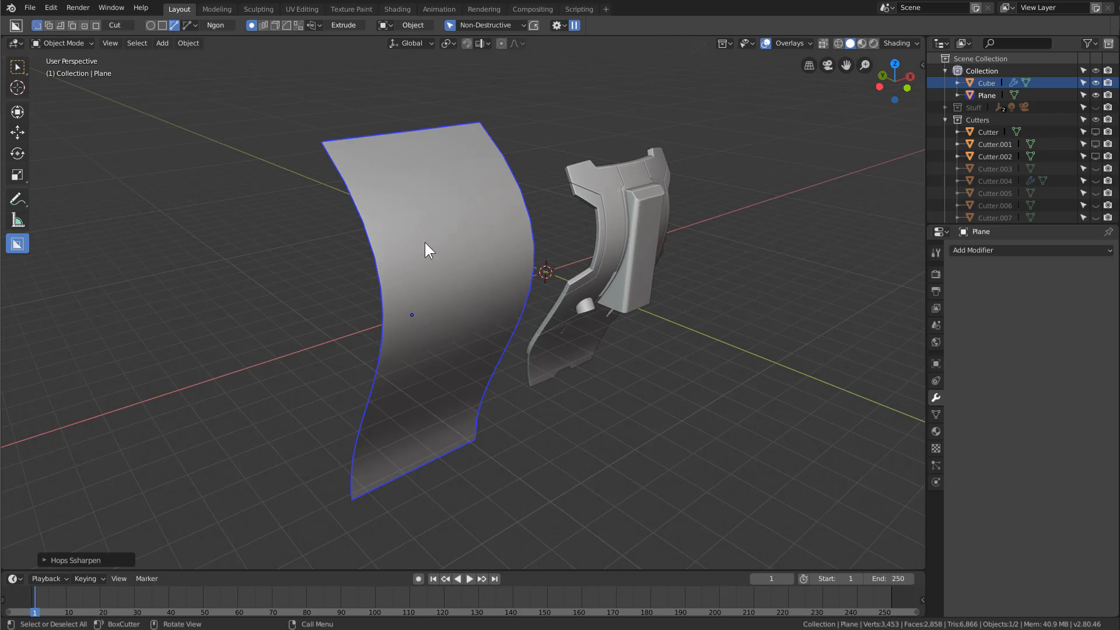
- Thicken the curved plane with Hard Ops Thick to a thickness of 0.072 m
key("q")
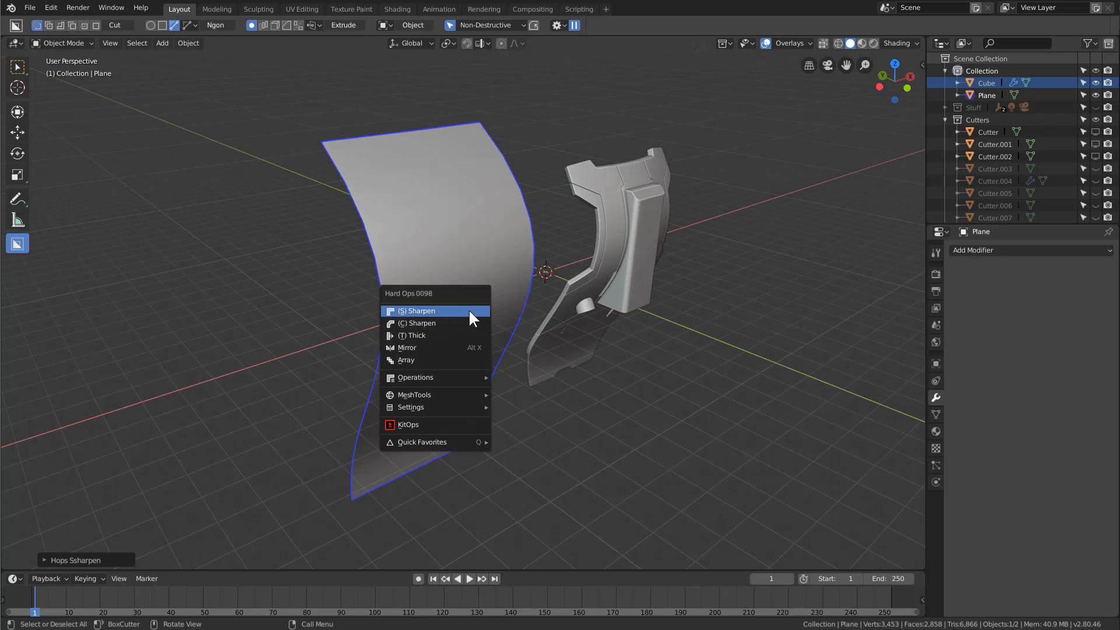
left_click(446, 335)
left_click(489, 334)
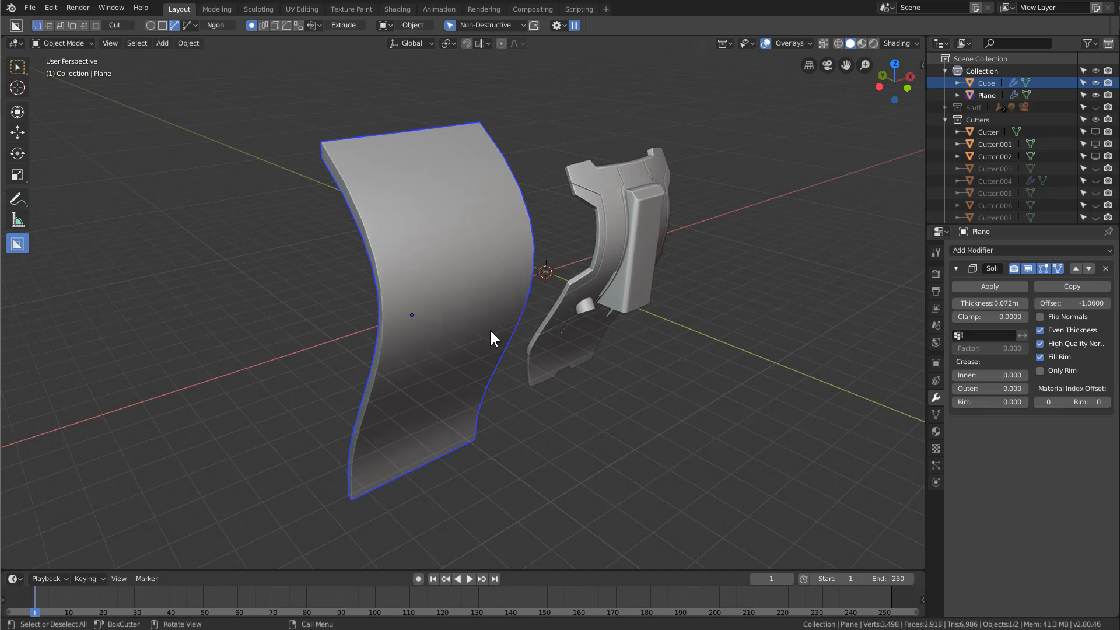
- Mirror the thickened plane across its X axis with Hard Ops Mirror in front view
middle_click_drag(490, 337, 420, 280)
key("KP_1")
key("d")
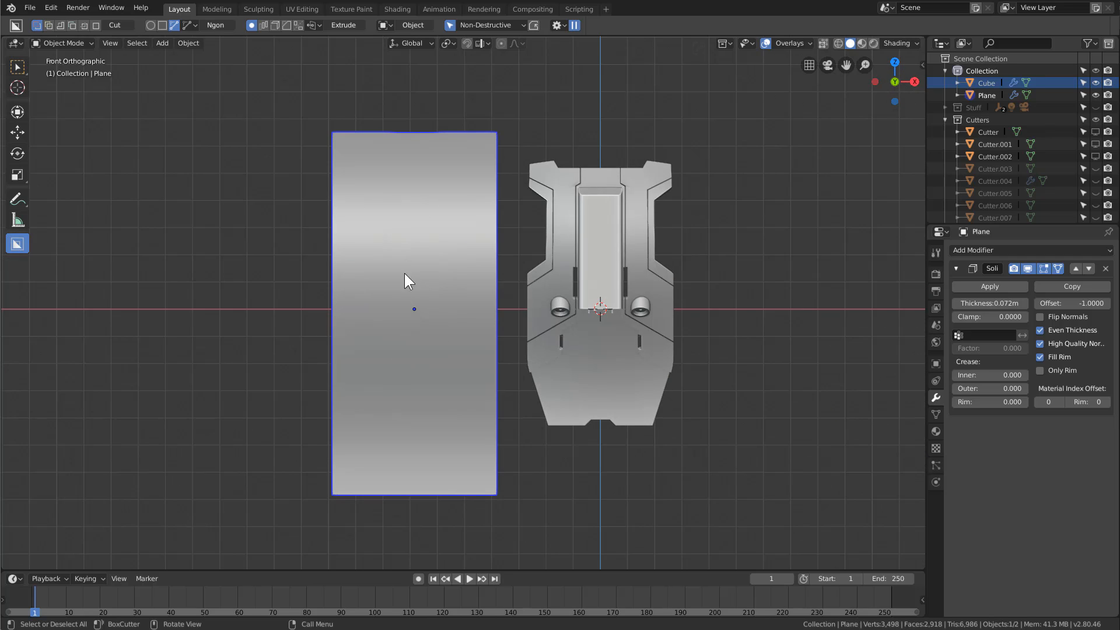
left_click(556, 25)
key("alt+x")
left_click(314, 311)
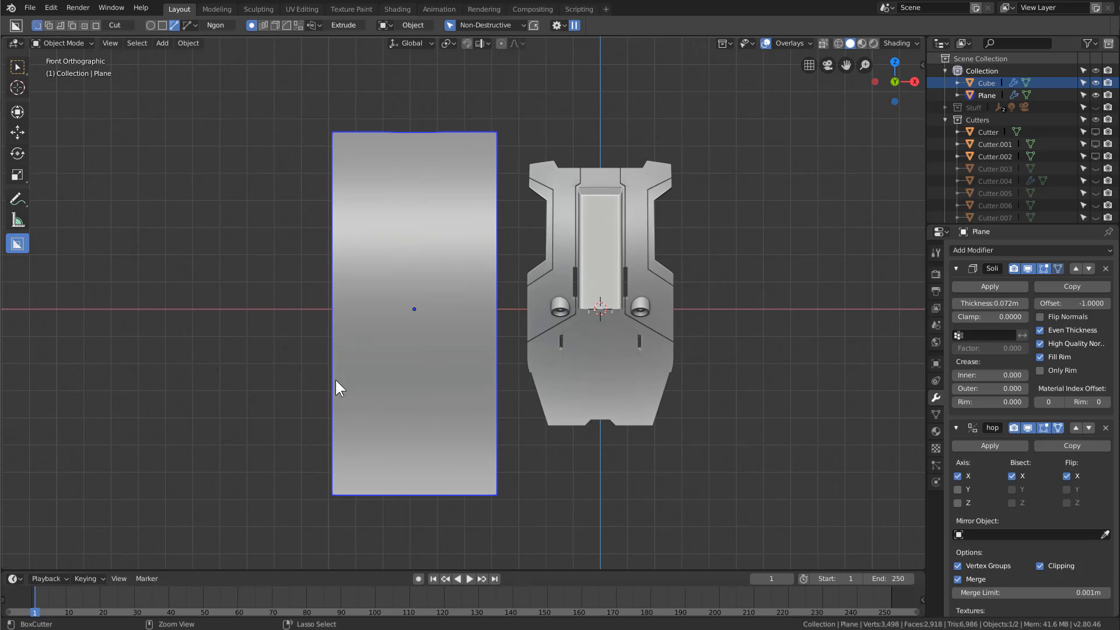
- Cut an angled notch through the panel's upper side with a BoxCutter Ngon so it mirrors to the opposite side
left_click(347, 355)
left_click(344, 153)
double_click(288, 134)
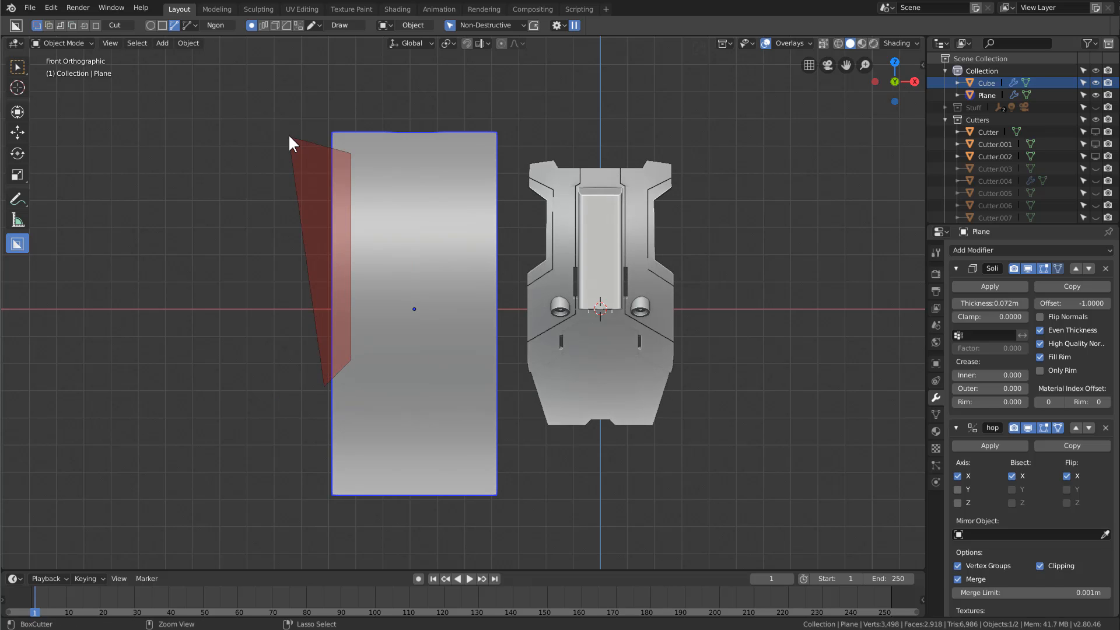
middle_click_drag(288, 134, 432, 187)
left_click(248, 173)
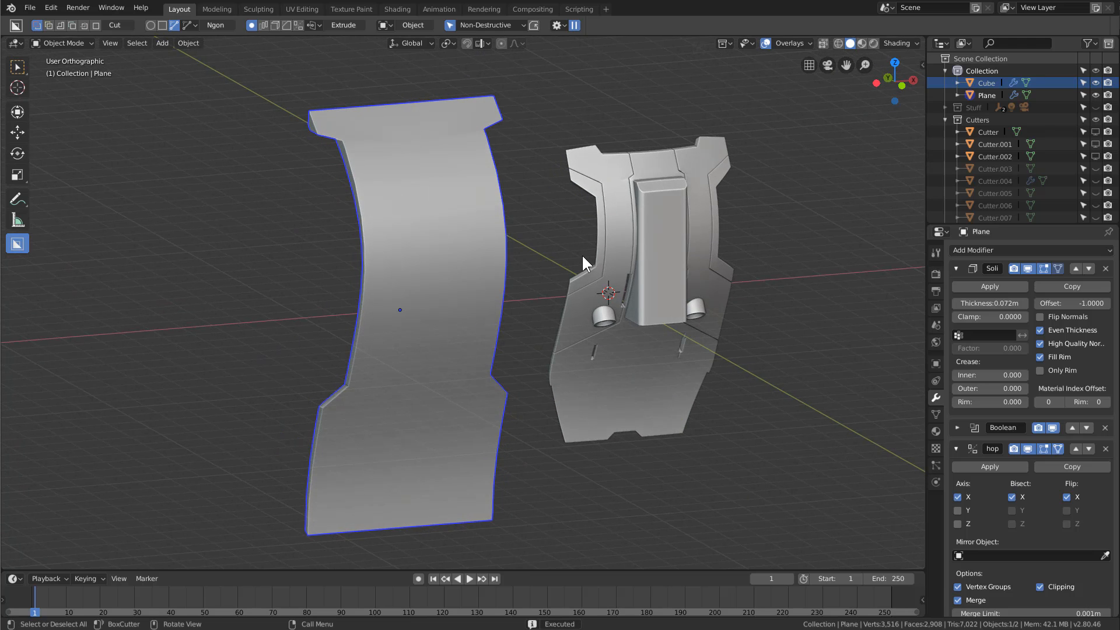
middle_click_drag(583, 256, 592, 269)
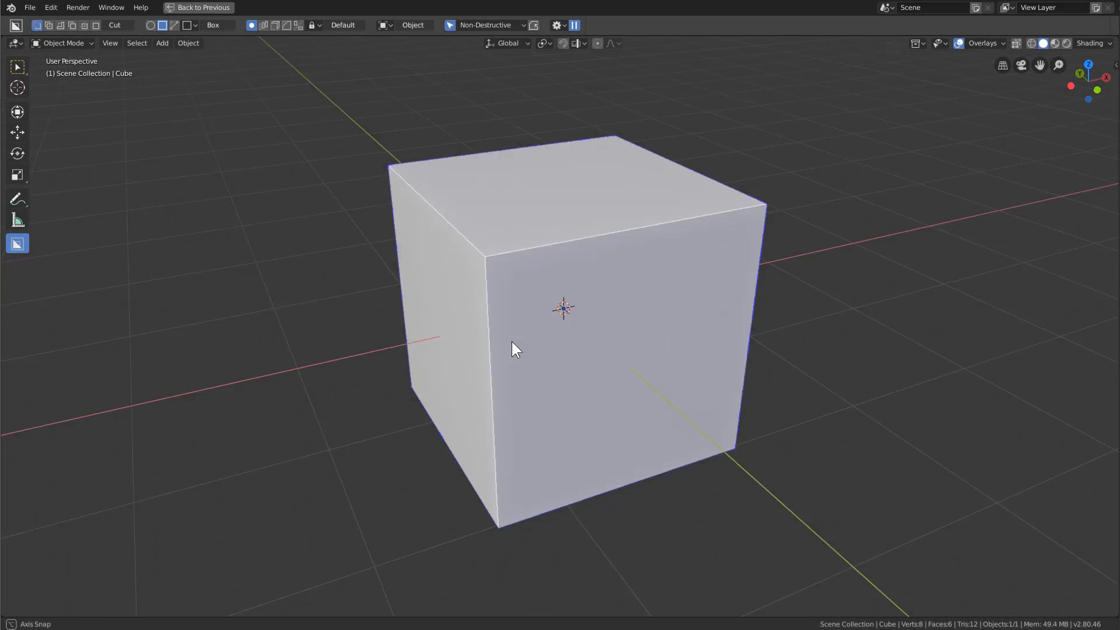
- Delete the default cube and add a mesh plane in its place
middle_click_drag(512, 341, 605, 347)
key("x")
left_click(607, 350)
key("shift+a")
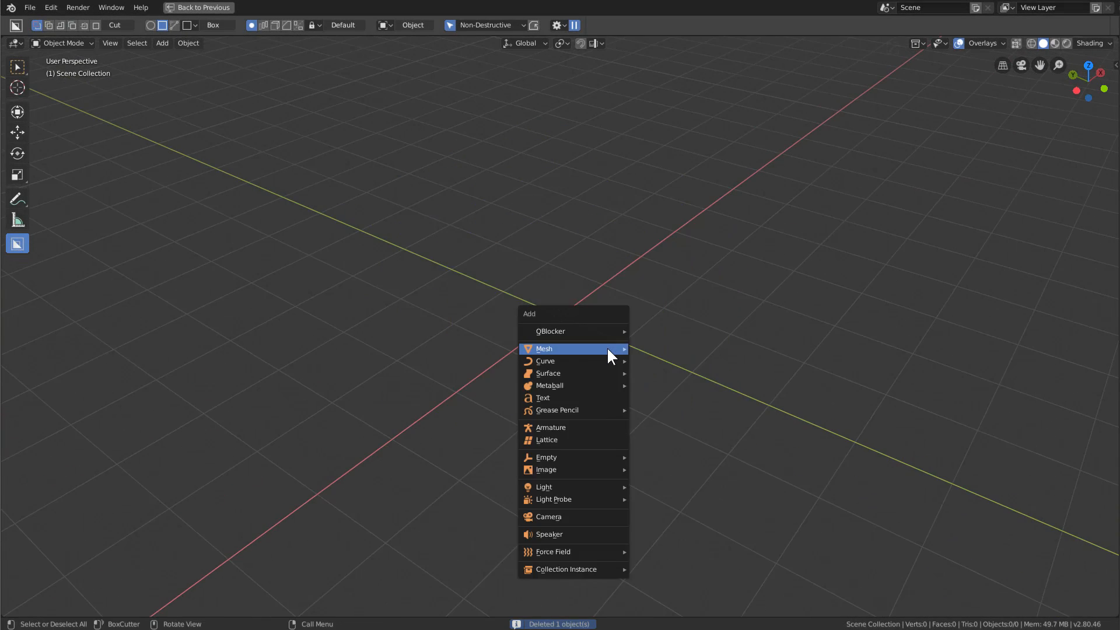
mouse_move(607, 349)
left_click(653, 348)
scroll(544, 342, "up", 2)
- Split the plane with a centered loop cut along Y and delete the half on the positive X side
key("Tab")
key("ctrl+r")
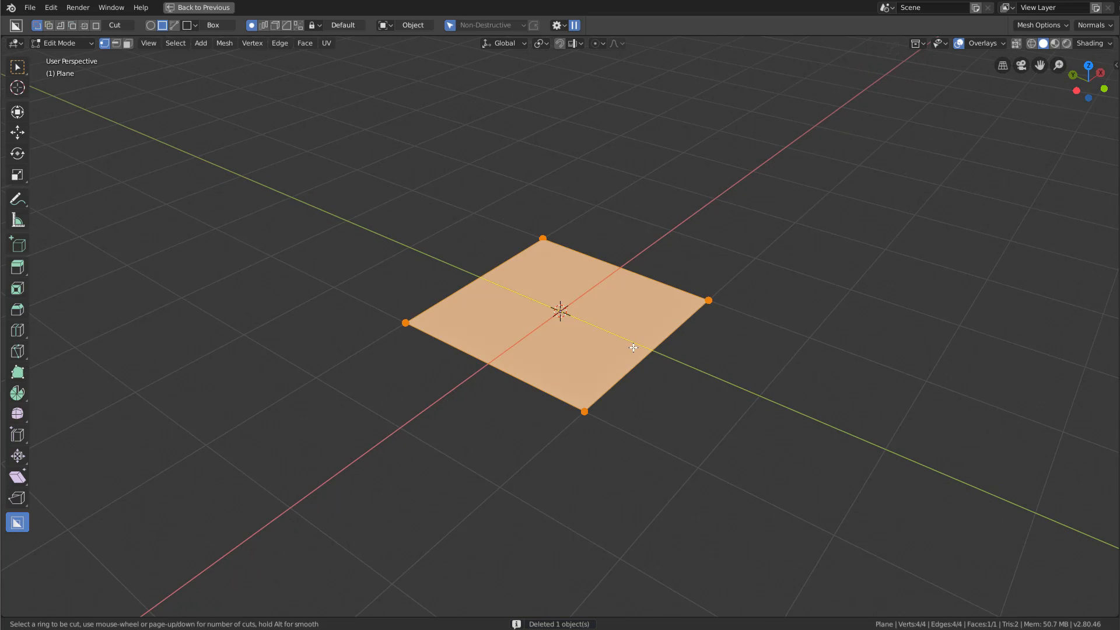
left_click(634, 347)
right_click(635, 341)
left_click(644, 280, "alt")
key("x")
left_click(644, 278)
key("Tab")
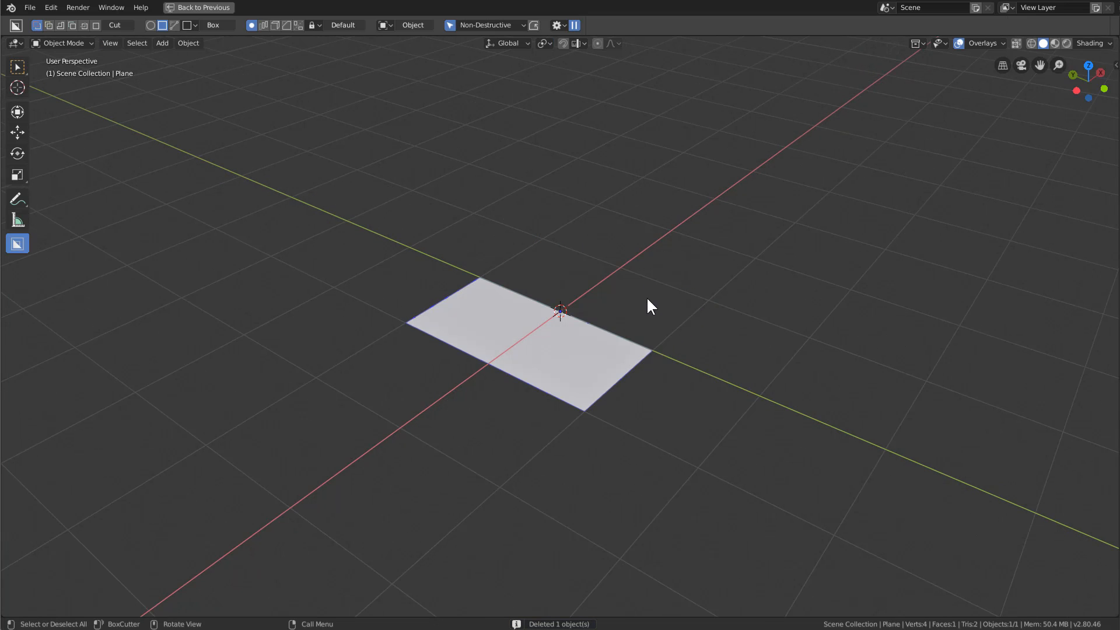
- Add a Hard Ops Screw modifier to revolve the half plane around the Y axis into a cylinder
key("q")
left_click(646, 299)
key("q")
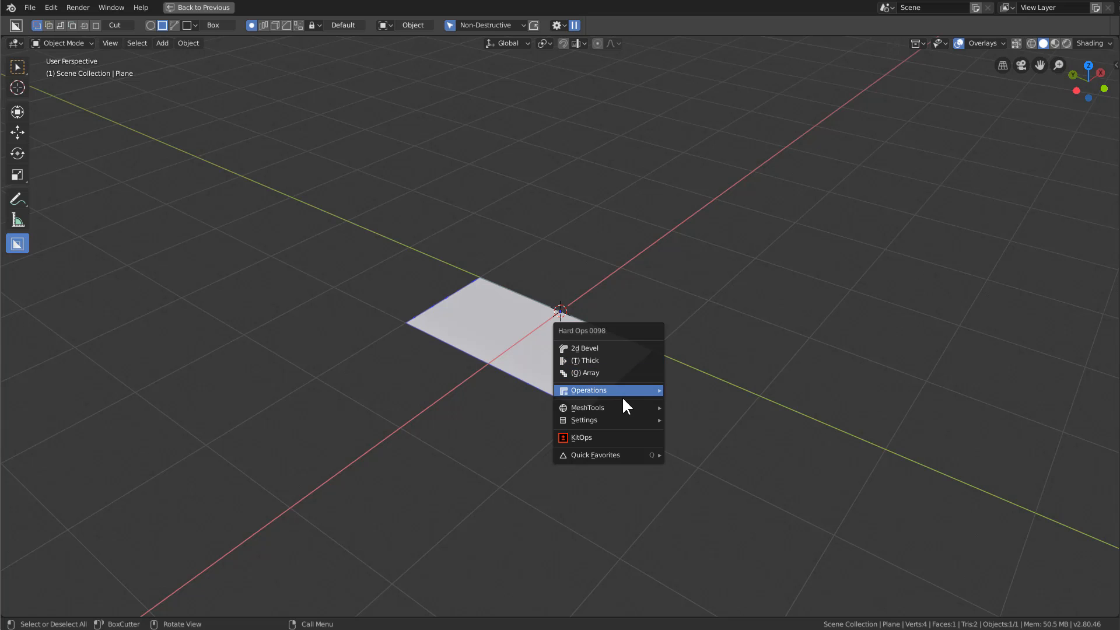
mouse_move(622, 397)
mouse_move(718, 388)
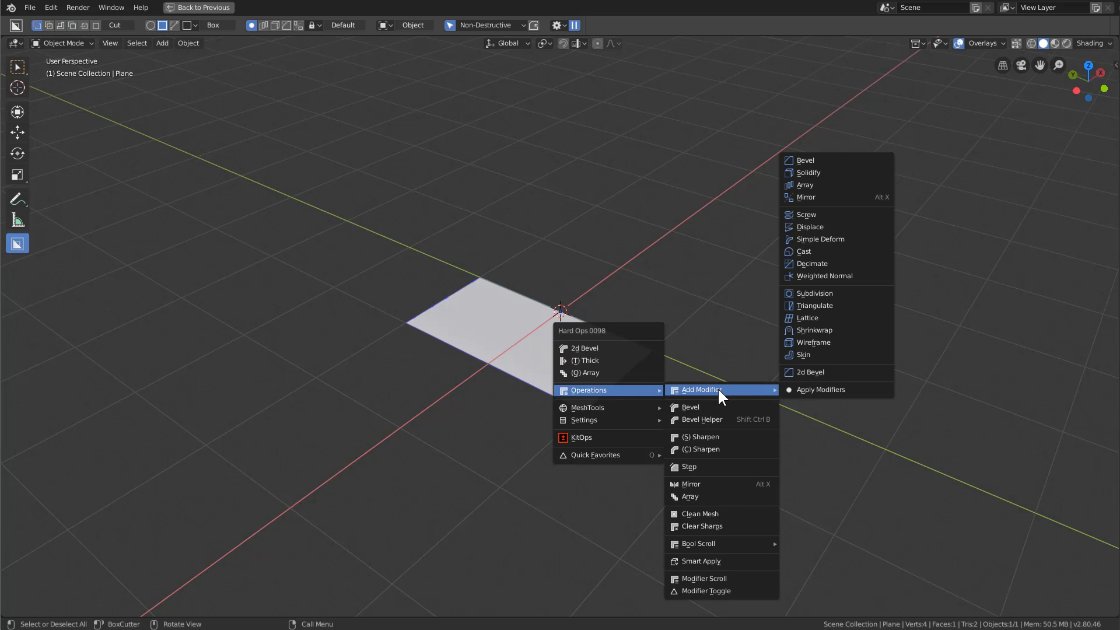
left_click(817, 214)
left_click(797, 218)
- Lengthen the cylinder by scaling all of its base mesh along Y in Edit Mode
key("Tab")
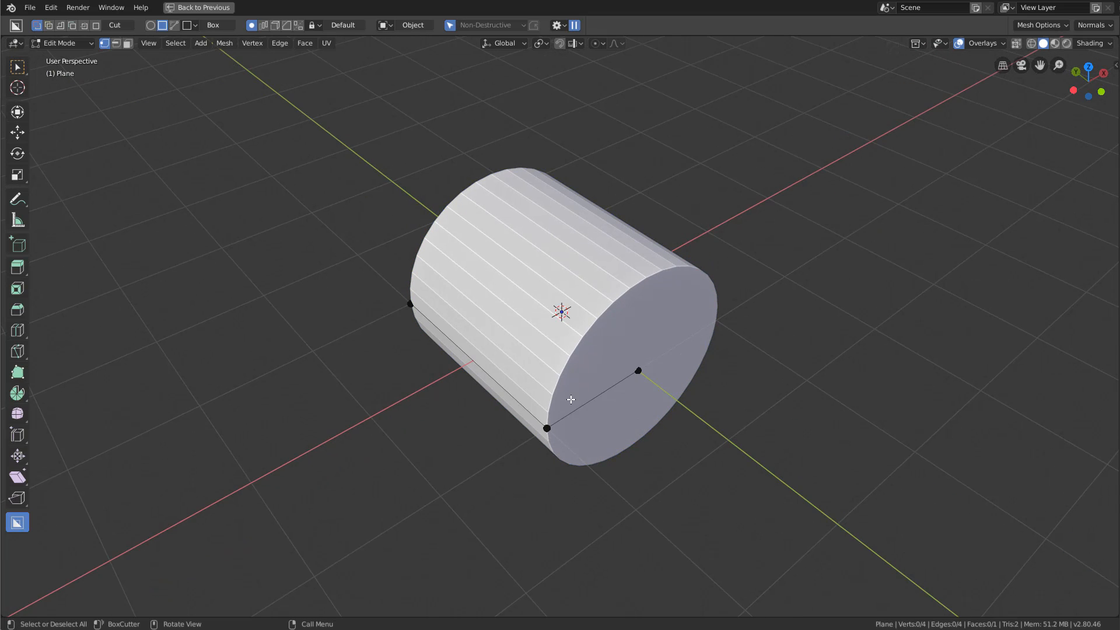
key("a")
key("s")
key("y")
left_click(762, 566)
key("Tab")
middle_click_drag(690, 466, 568, 365)
- Add a Hard Ops Bevel to chamfer the cylinder's end edges
key("q")
mouse_move(567, 364)
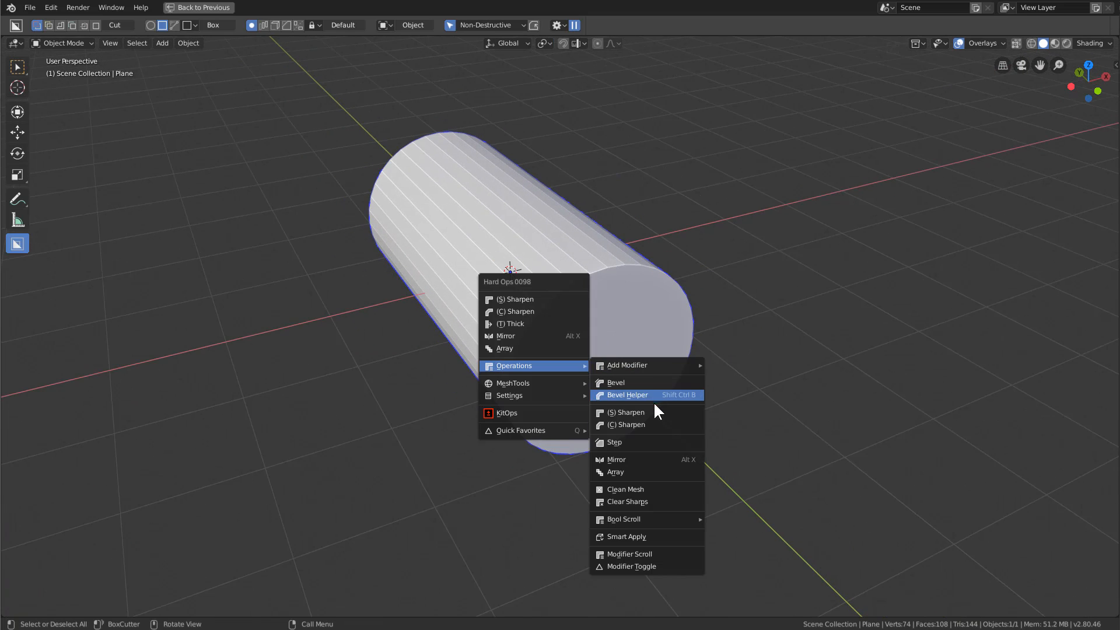
left_click(638, 383)
left_click(553, 365)
- Stack a second, narrower Hard Ops Bevel with 3 segments and a 0.70 profile to soften the chamfer edges
key("q")
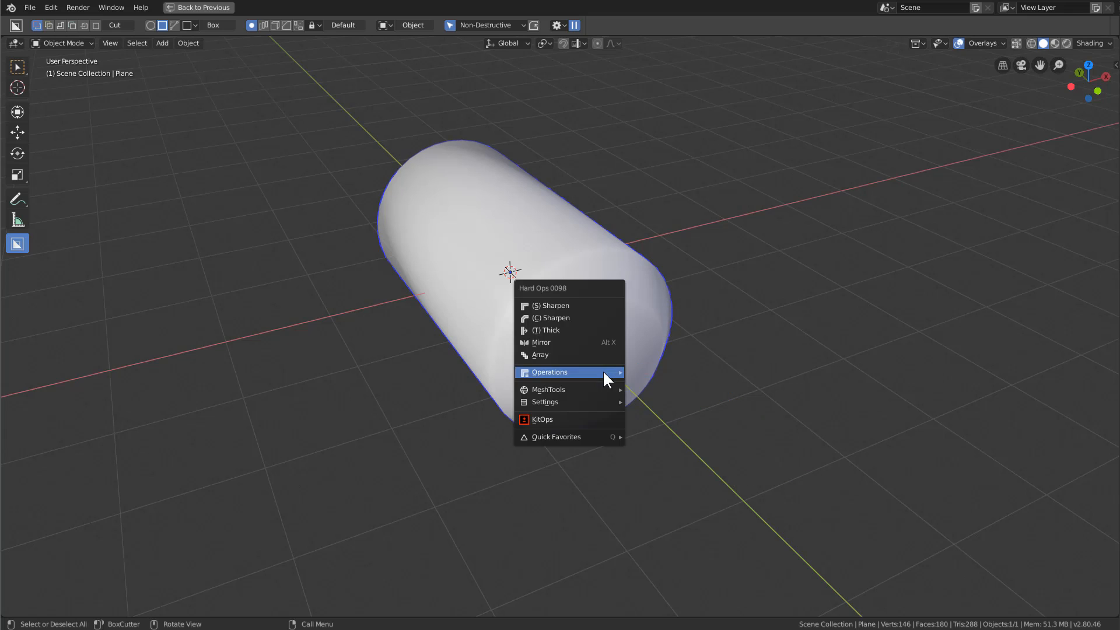
mouse_move(603, 369)
left_click(658, 389)
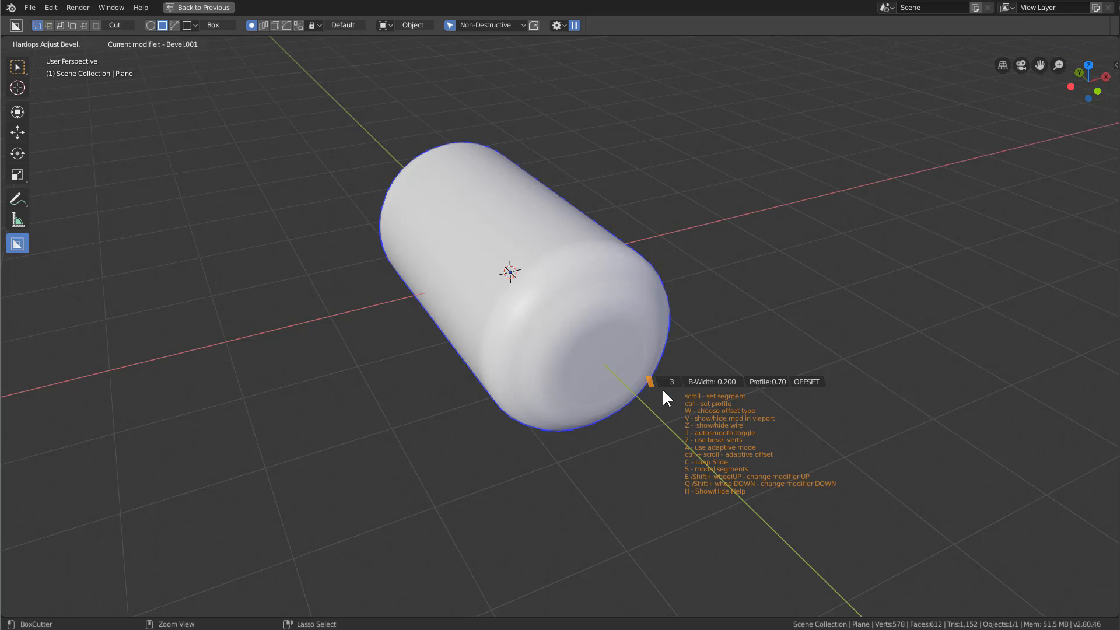
left_click(821, 400)
middle_click_drag(600, 327, 557, 358)
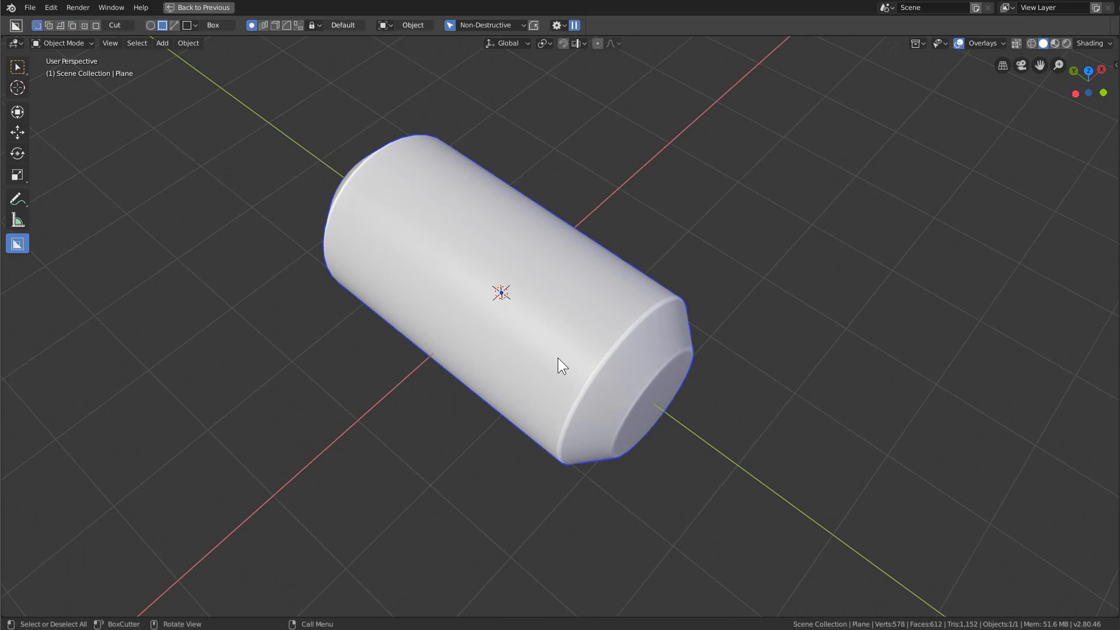
- Inset a groove around the cylinder near its front end with a BoxCutter box drawn across it in top view
key("KP_7")
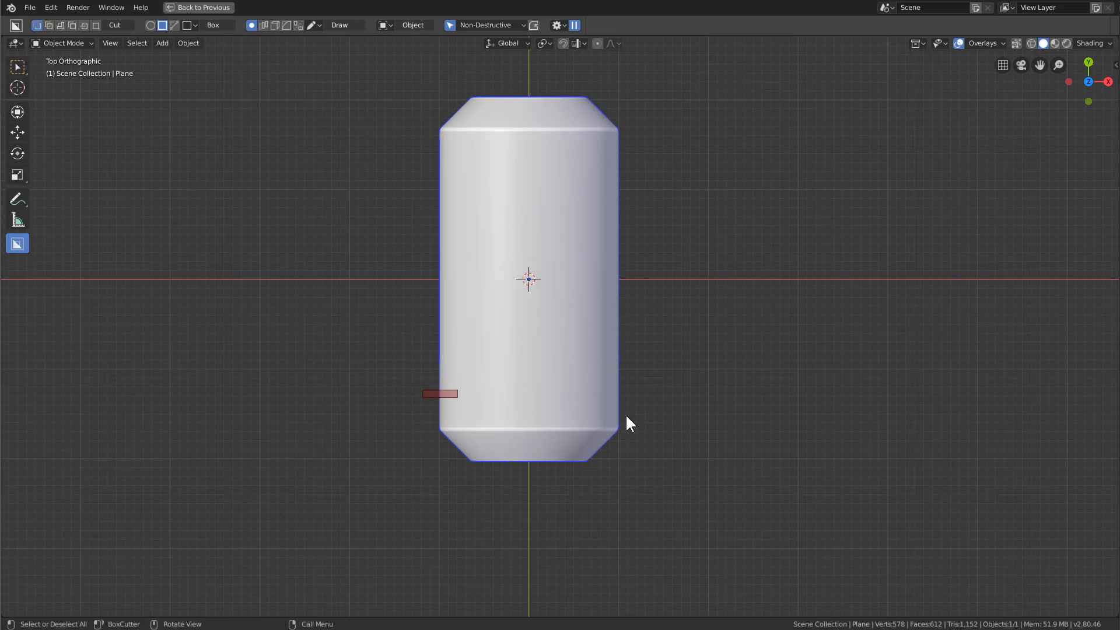
left_click_drag(625, 414, 655, 414)
key("z")
middle_click_drag(656, 415, 703, 327)
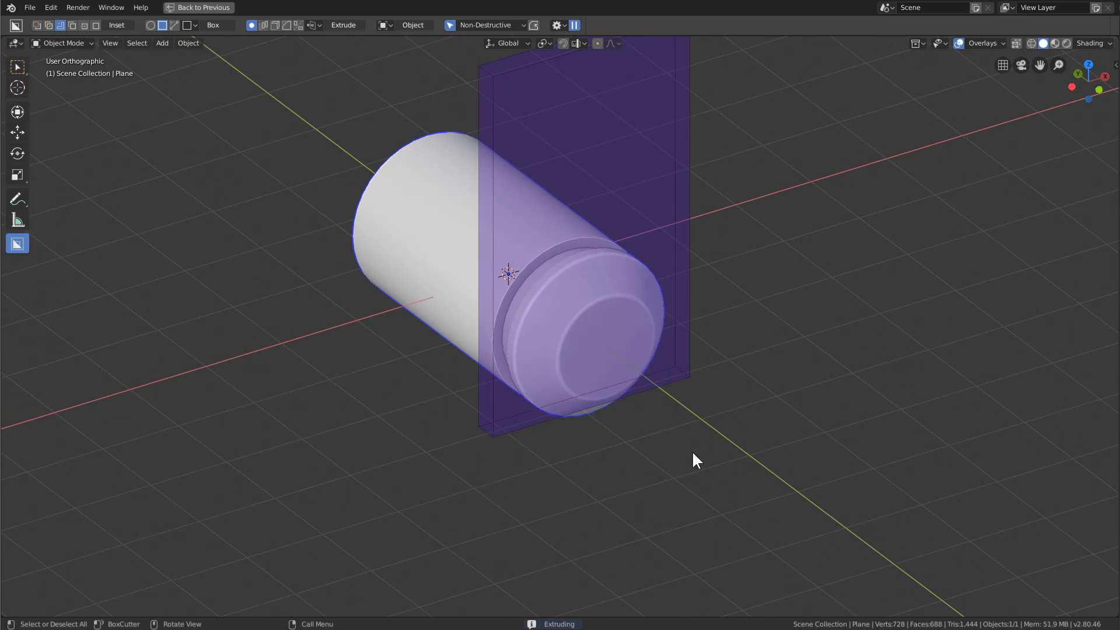
left_click(688, 489)
middle_click_drag(688, 488, 617, 370)
- Inset a second, thinner groove just behind the front groove with another BoxCutter box in top view
key("KP_7")
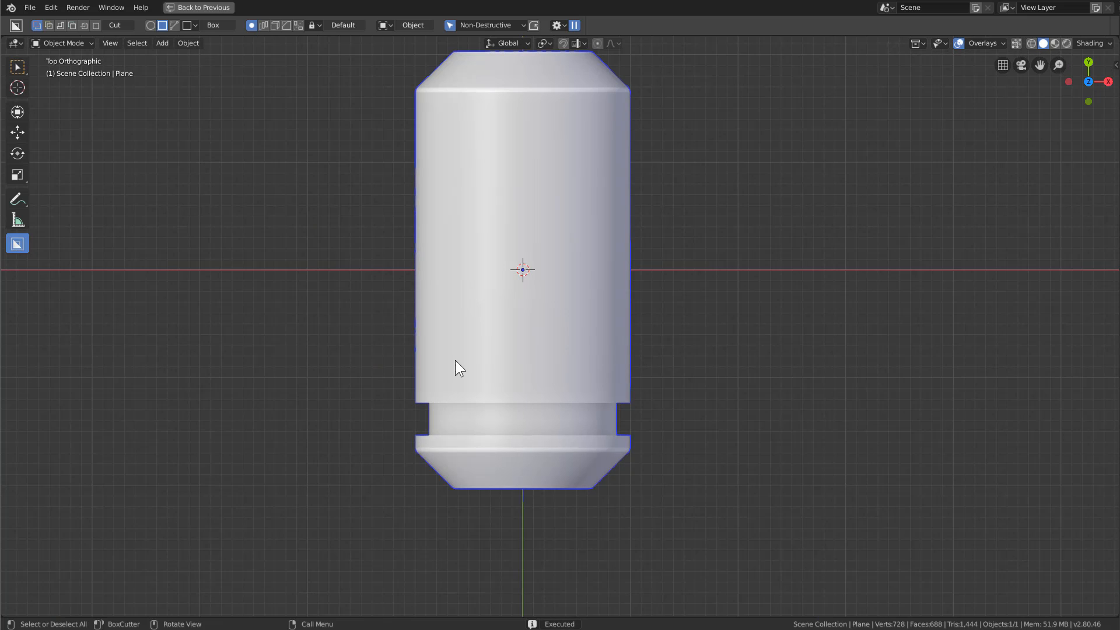
left_click_drag(400, 382, 658, 400)
key("i")
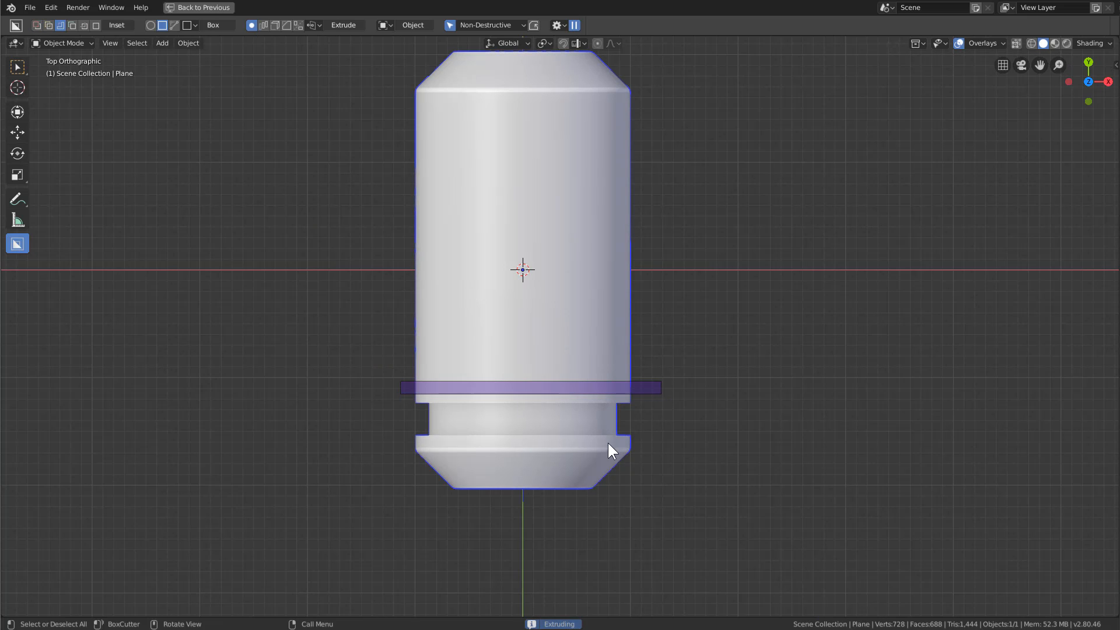
middle_click_drag(610, 450, 707, 352)
left_click(711, 523)
- Mirror the cylinder along Y with Hard Ops Mirror to repeat both grooves at the far end
middle_click_drag(626, 367, 618, 342)
key("alt+x")
left_click(586, 328)
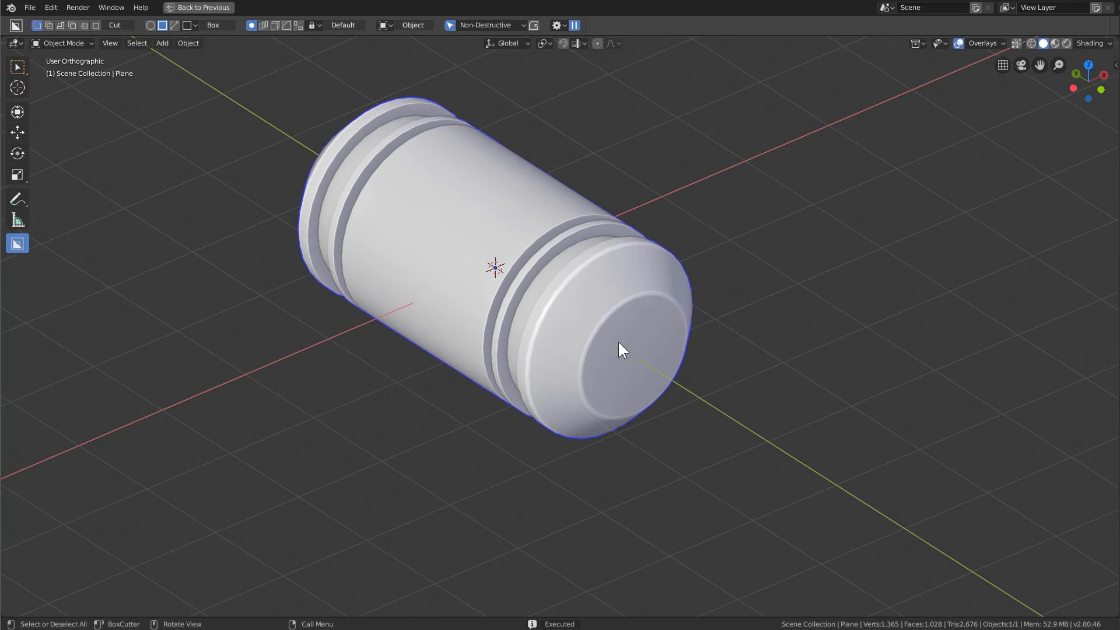
- Cut a narrow lengthwise slot through the cylinder's upper side with a BoxCutter box in front view
scroll(618, 344, "up", 3)
key("KP_1")
key("KP_Decimal")
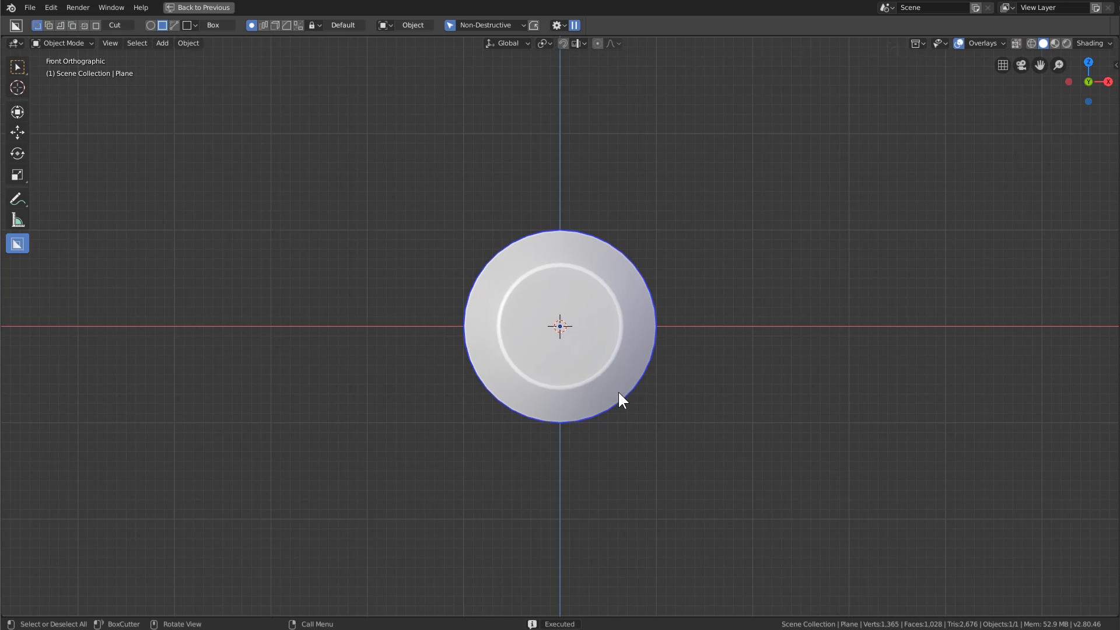
scroll(604, 341, "up", 3)
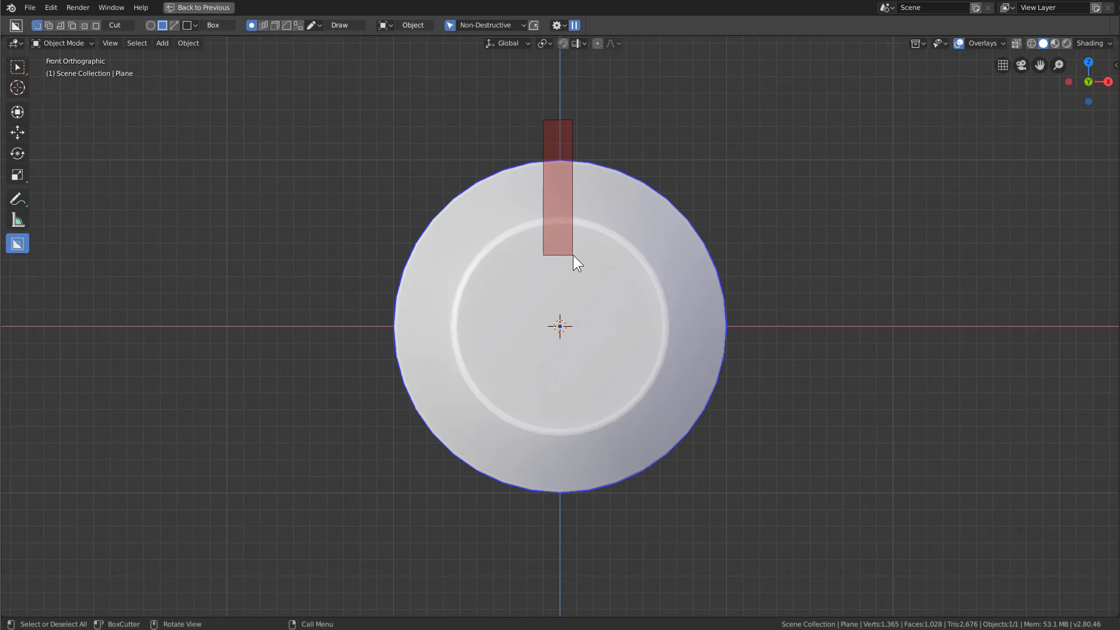
left_click_drag(573, 254, 565, 257)
middle_click_drag(565, 256, 559, 329)
- Mirror the slotted cylinder across Z and across X with Hard Ops Mirror
key("alt+x")
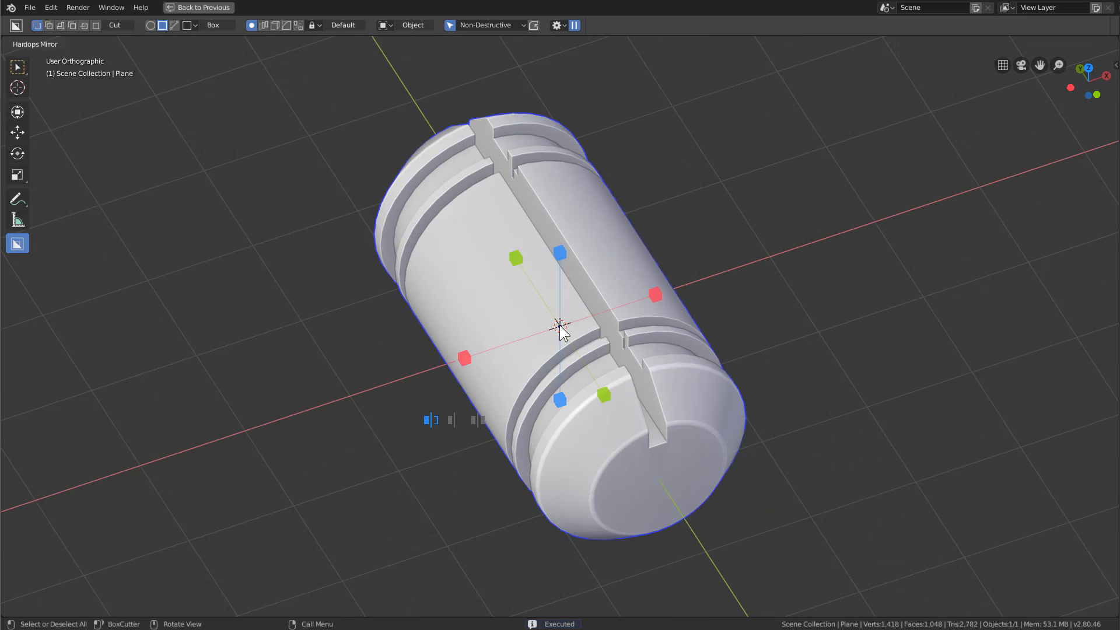
left_click(555, 260)
mouse_move(603, 419)
middle_mouse_down()
mouse_move(590, 412)
mouse_move(603, 419)
middle_mouse_up()
key("alt+x")
left_click(457, 355)
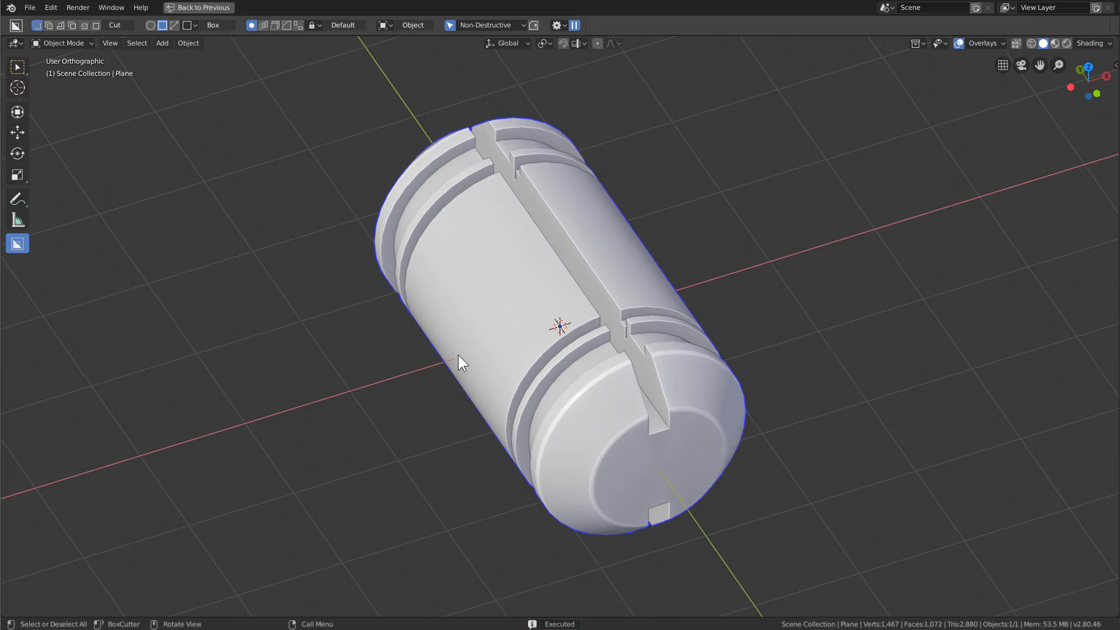
middle_click_drag(458, 355, 645, 435)
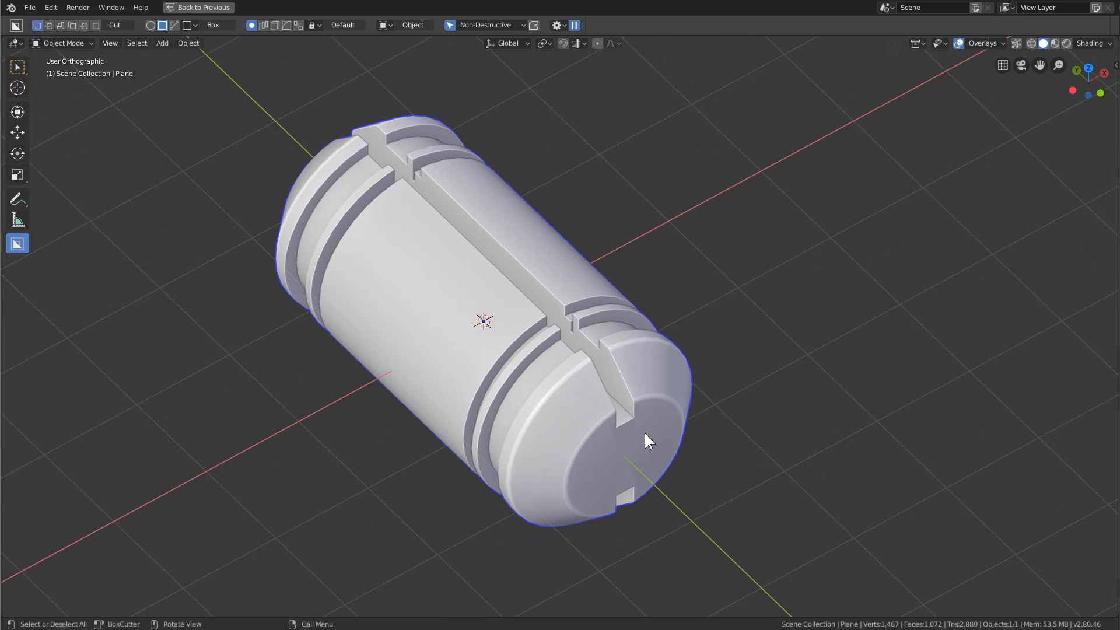